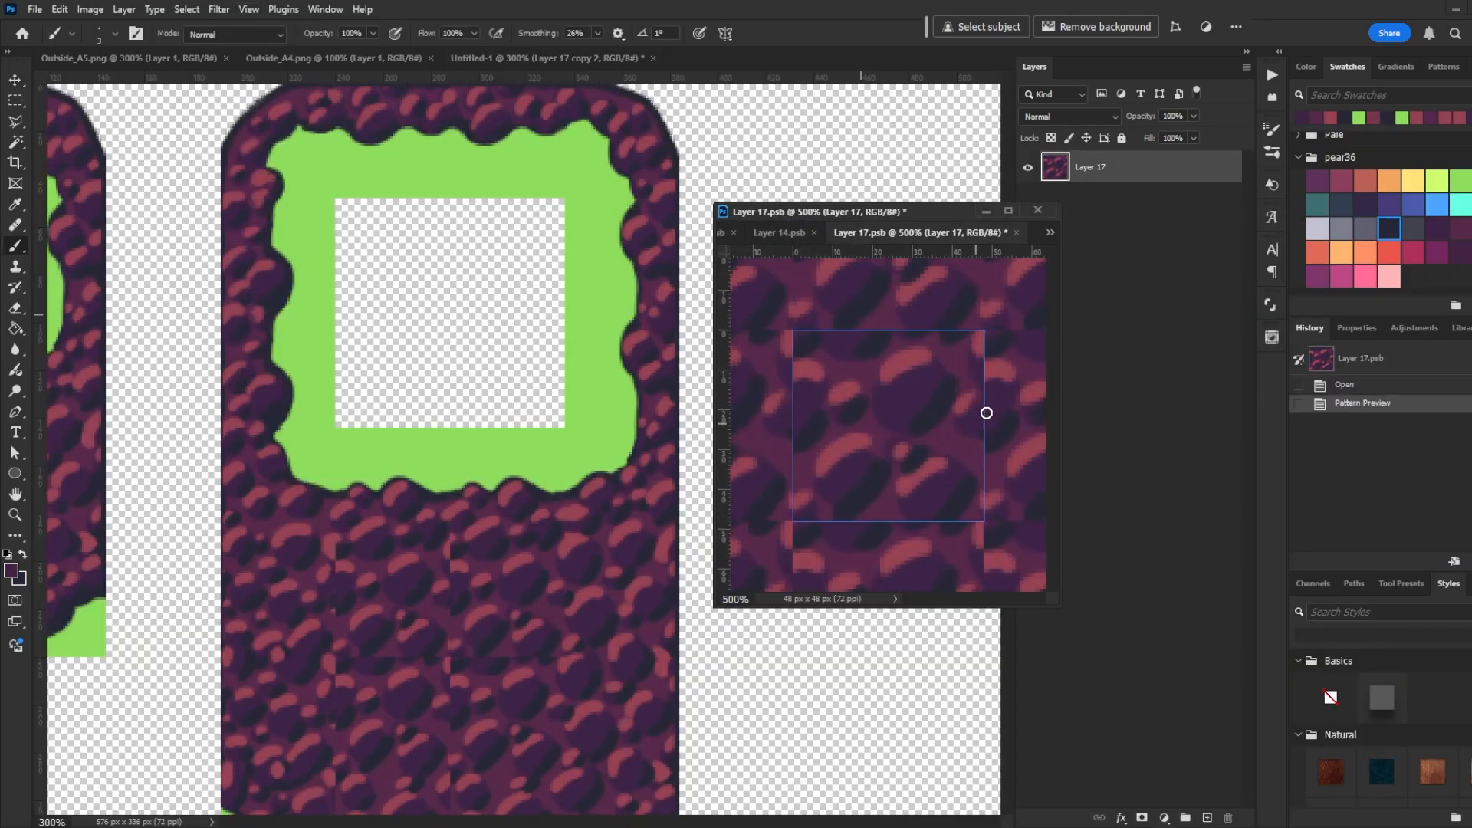
# - Paint a stroke on the Layer 14 edge tile and save the smart object
pyautogui.moveTo(987, 413); pyautogui.dragTo(972, 440)
pyautogui.hotkey('ctrl', 's')
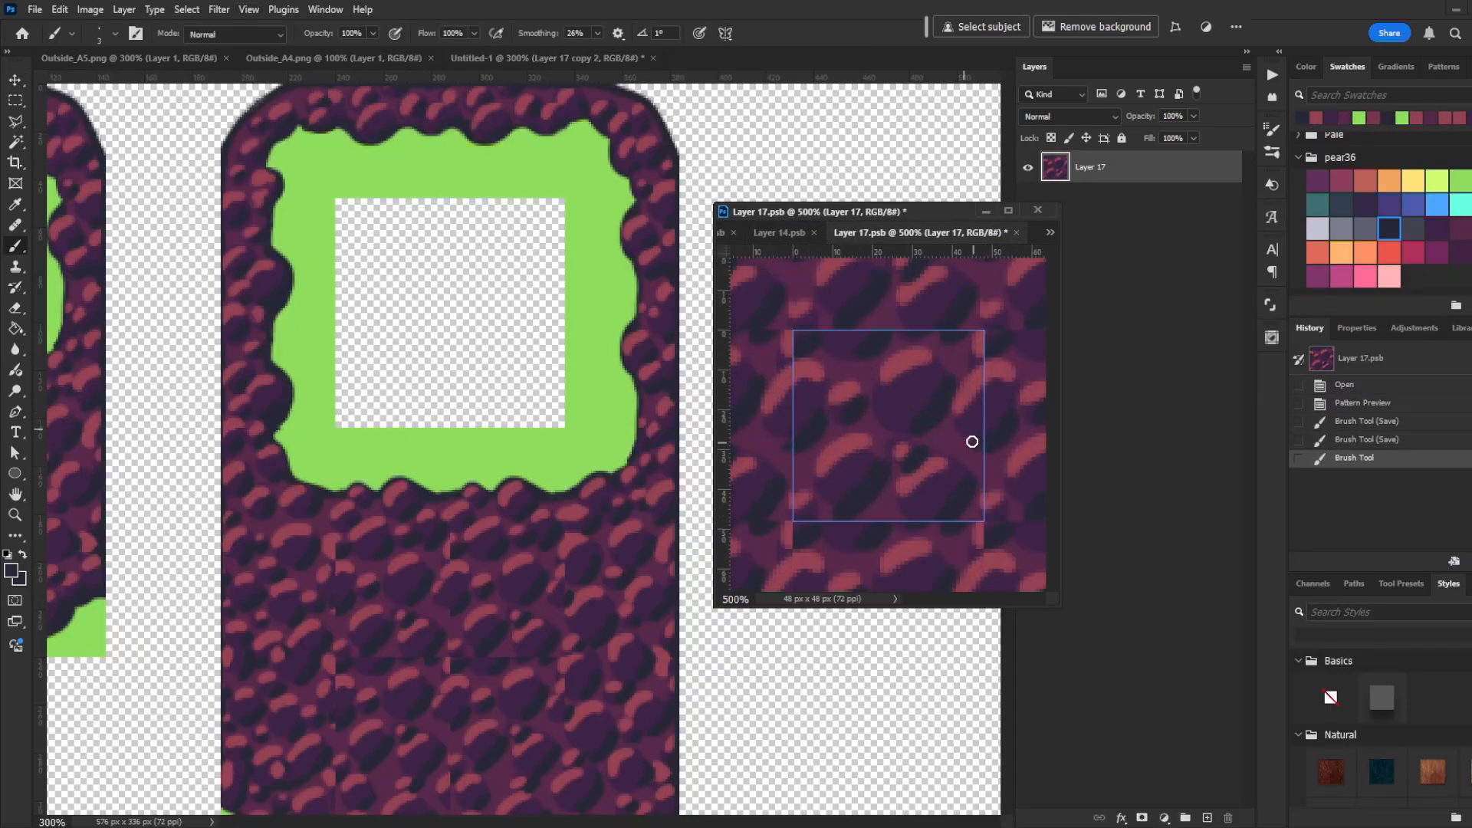
# - Repaint the purple rock pattern on the Layer 17 tile with brush strokes, saving after each
pyautogui.click(927, 473)
pyautogui.hotkey('ctrl', 's')
pyautogui.click(897, 486)
pyautogui.hotkey('ctrl', 's')
pyautogui.click(938, 337)
pyautogui.hotkey('ctrl', 's')
pyautogui.hotkey('ctrl', 's')
pyautogui.moveTo(938, 337)
pyautogui.mouseDown()
pyautogui.moveTo(990, 345)
pyautogui.moveTo(972, 397)
pyautogui.moveTo(1001, 440)
pyautogui.mouseUp()
pyautogui.hotkey('ctrl', 's')
pyautogui.hotkey('ctrl', 's')
pyautogui.keyDown('alt'); pyautogui.click(972, 388); pyautogui.keyUp('alt')
pyautogui.hotkey('ctrl', 's')
pyautogui.moveTo(974, 410)
pyautogui.mouseDown()
pyautogui.moveTo(963, 428)
pyautogui.moveTo(961, 410)
pyautogui.mouseUp()
pyautogui.hotkey('ctrl', 's')
pyautogui.hotkey('ctrl', 'z')
pyautogui.click(984, 418)
pyautogui.hotkey('ctrl', 's')
pyautogui.hotkey('ctrl', 's')
pyautogui.keyDown('alt'); pyautogui.click(984, 364); pyautogui.keyUp('alt')
pyautogui.keyDown('alt'); pyautogui.click(935, 401); pyautogui.keyUp('alt')
pyautogui.hotkey('ctrl', 's')
pyautogui.moveTo(979, 404)
pyautogui.mouseDown()
pyautogui.moveTo(914, 435)
pyautogui.moveTo(890, 430)
pyautogui.moveTo(960, 440)
pyautogui.mouseUp()
pyautogui.keyDown('alt'); pyautogui.click(945, 402); pyautogui.keyUp('alt')
pyautogui.hotkey('ctrl', 's')
pyautogui.moveTo(951, 448); pyautogui.dragTo(941, 442)
pyautogui.keyDown('alt'); pyautogui.click(962, 401); pyautogui.keyUp('alt')
pyautogui.hotkey('ctrl', 's')
pyautogui.moveTo(983, 443); pyautogui.dragTo(972, 439)
pyautogui.hotkey('ctrl', 's')
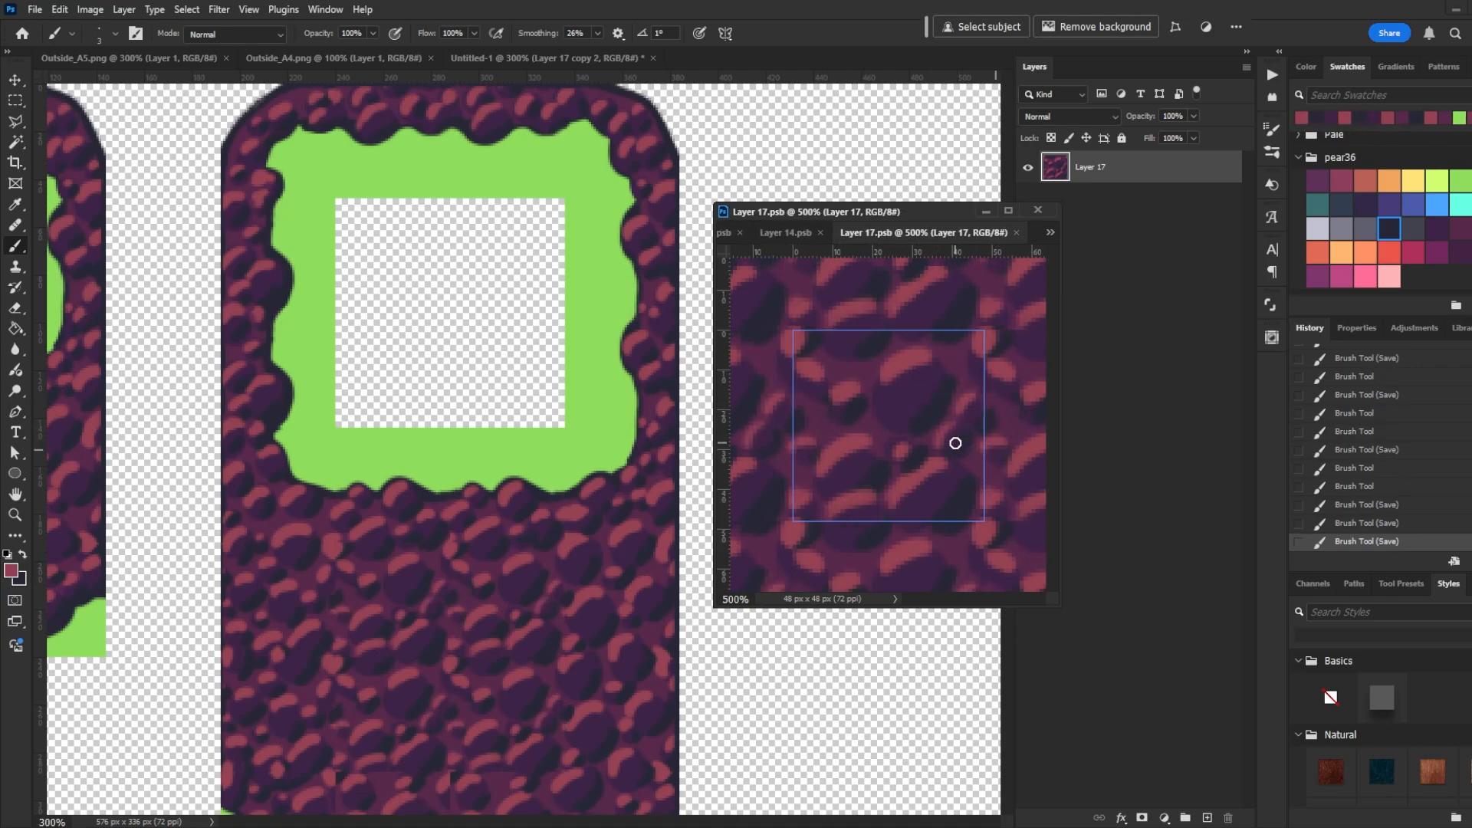
pyautogui.keyDown('alt'); pyautogui.click(928, 406); pyautogui.keyUp('alt')
pyautogui.keyDown('alt'); pyautogui.click(846, 414); pyautogui.keyUp('alt')
pyautogui.moveTo(840, 411); pyautogui.dragTo(831, 407)
# - Paint the grass edge of the Layer 20 tile with brush strokes and save it
pyautogui.hotkey('ctrl', 's')
# - Open the smart object of the lower rock tile on the canvas for editing
pyautogui.click(648, 519)
pyautogui.moveTo(648, 519); pyautogui.dragTo(679, 447)
pyautogui.press('v')
pyautogui.click(537, 755)
pyautogui.doubleClick(1055, 791)
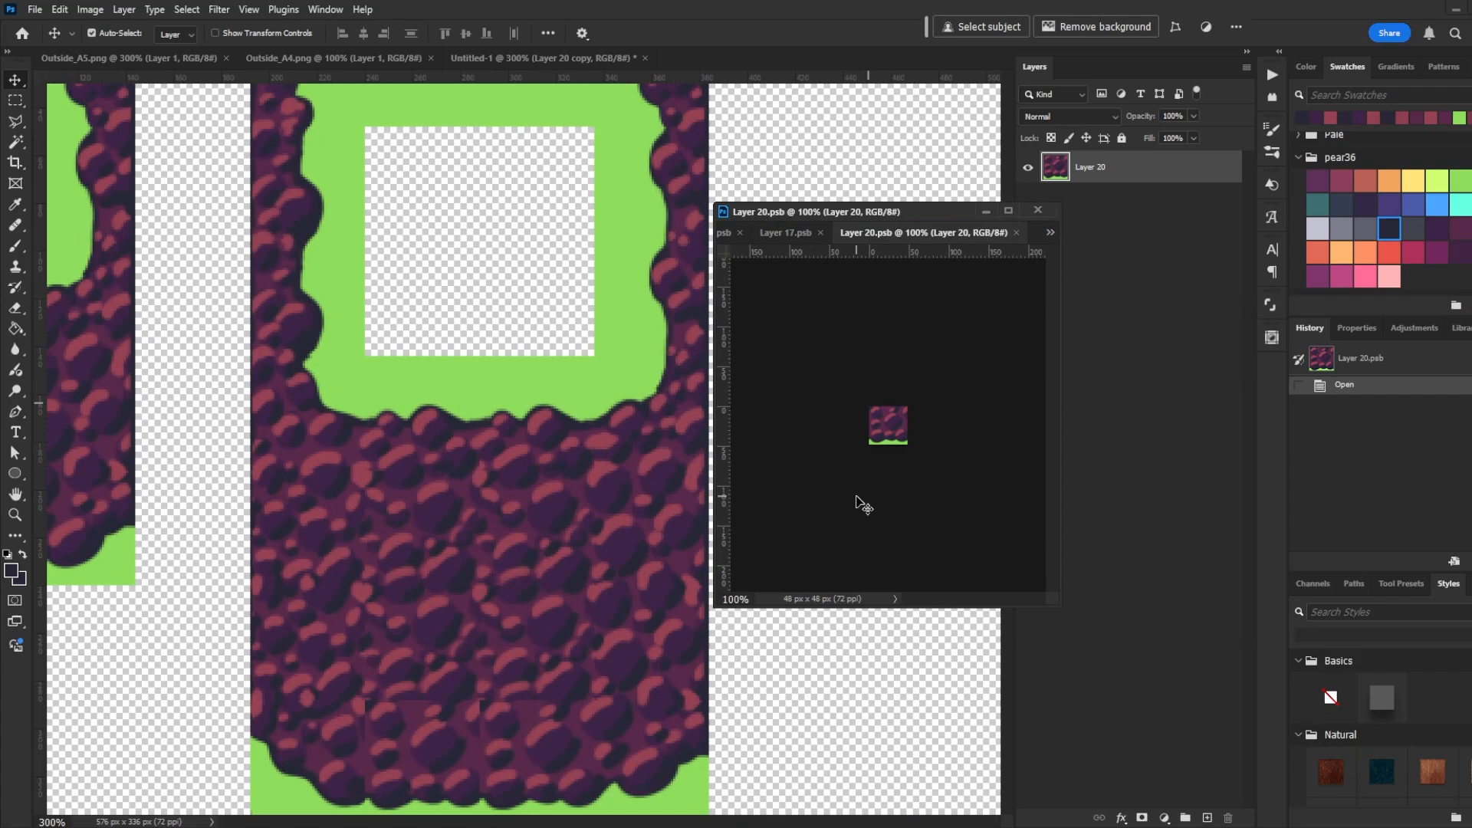
pyautogui.scroll(4, 860, 503)
pyautogui.press('b')
pyautogui.moveTo(794, 411)
pyautogui.mouseDown()
pyautogui.moveTo(812, 336)
pyautogui.moveTo(796, 342)
pyautogui.mouseUp()
pyautogui.keyDown('alt'); pyautogui.click(824, 348); pyautogui.keyUp('alt')
pyautogui.click(248, 10)
pyautogui.click(288, 269)
pyautogui.keyDown('alt'); pyautogui.click(929, 354); pyautogui.keyUp('alt')
pyautogui.moveTo(937, 351); pyautogui.dragTo(950, 333)
pyautogui.moveTo(818, 382)
pyautogui.mouseDown()
pyautogui.moveTo(803, 368)
pyautogui.moveTo(887, 335)
pyautogui.moveTo(874, 337)
pyautogui.mouseUp()
pyautogui.hotkey('ctrl', 's')
pyautogui.keyDown('alt'); pyautogui.click(846, 374); pyautogui.keyUp('alt')
pyautogui.hotkey('ctrl', 's')
pyautogui.keyDown('alt'); pyautogui.click(820, 368); pyautogui.keyUp('alt')
pyautogui.hotkey('ctrl', 's')
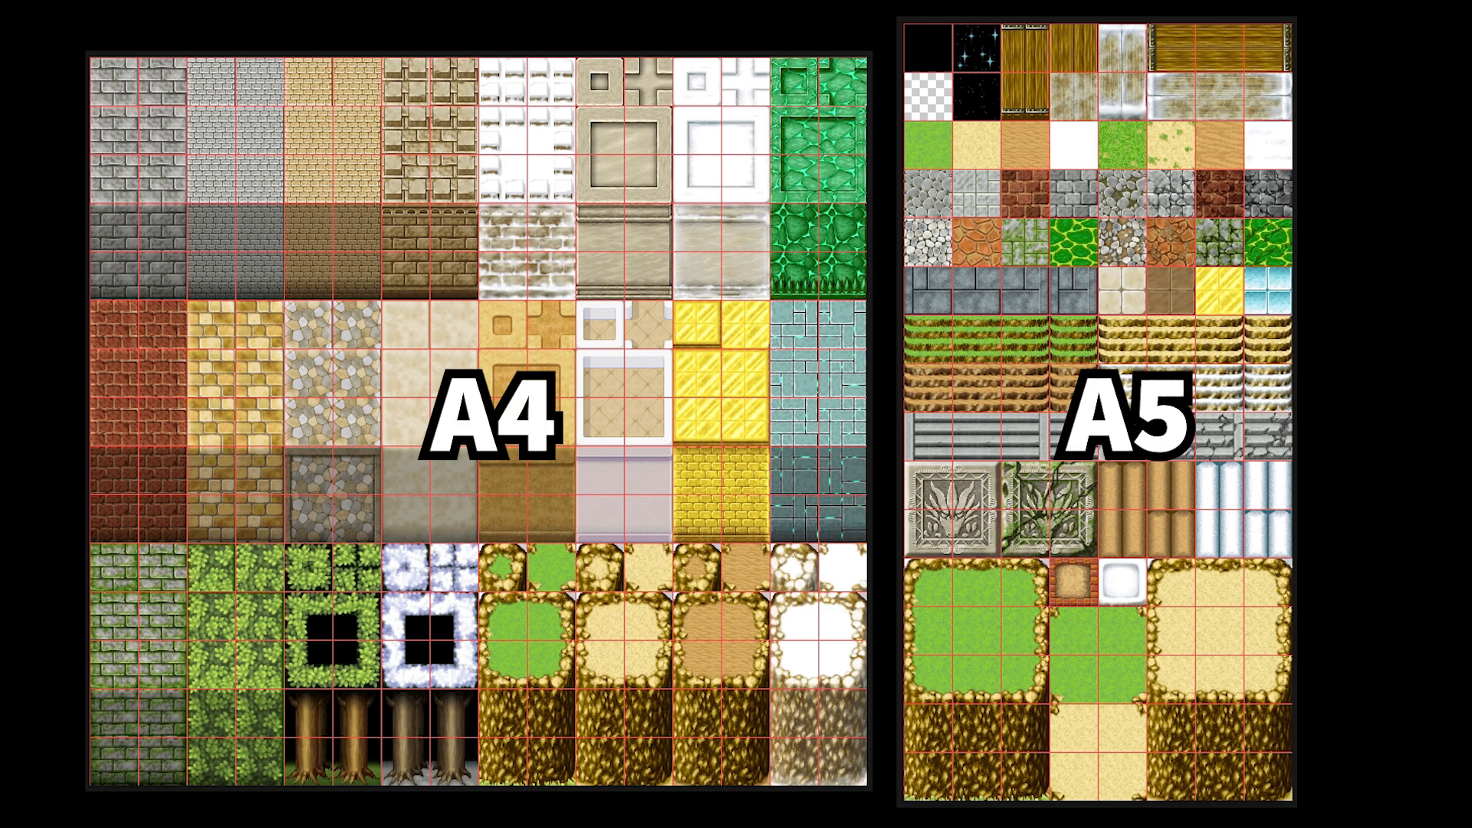
# - Select the A5 grass cliff tile block and place it on the map's right side
pyautogui.click(37, 451)
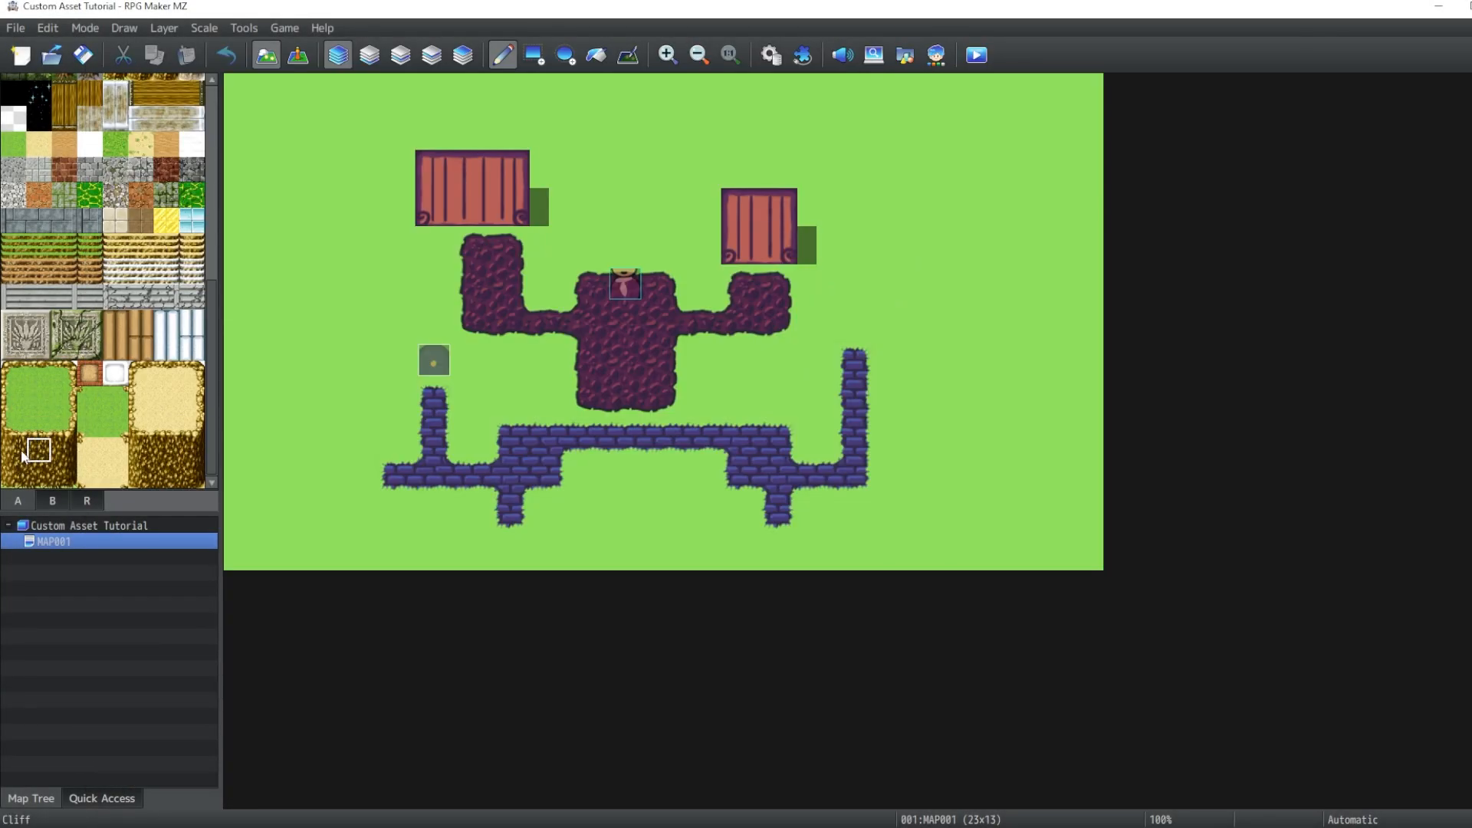
pyautogui.moveTo(17, 452); pyautogui.dragTo(68, 421)
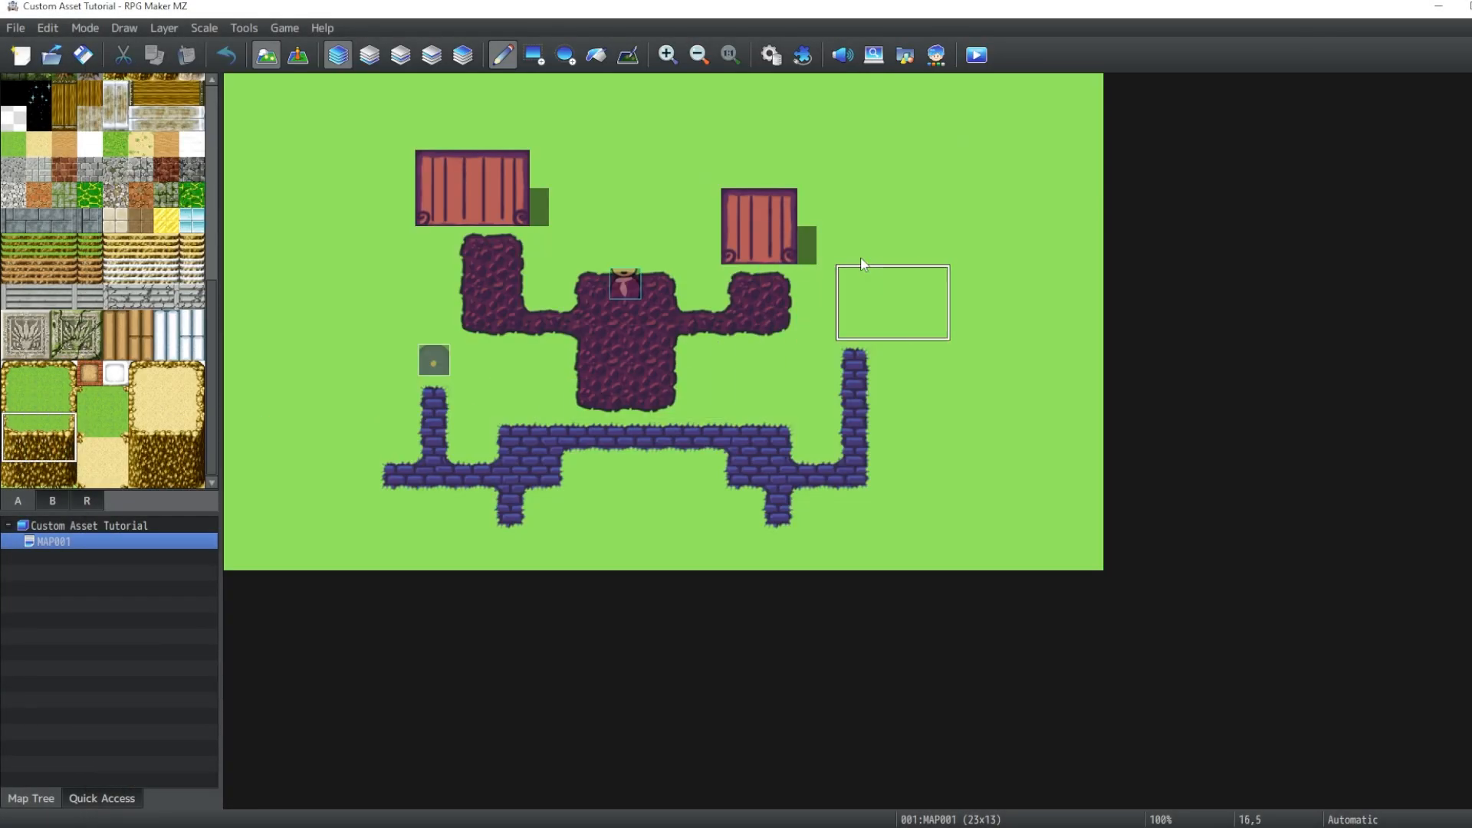
pyautogui.click(937, 205)
# - Extend the cliff downward with dirt cliff tiles and cap it with meadow ledge tiles
pyautogui.click(15, 452)
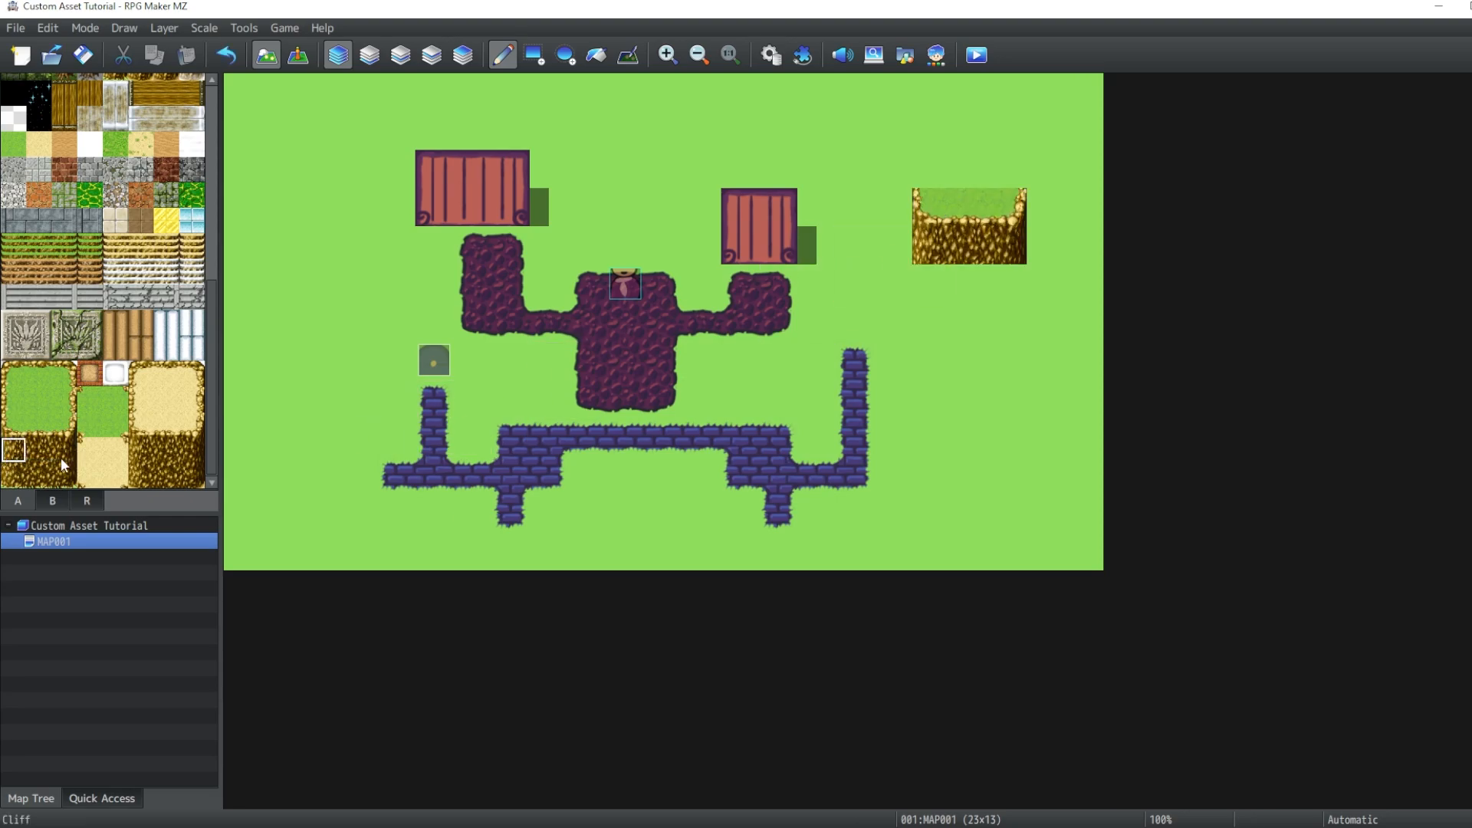
pyautogui.moveTo(64, 464); pyautogui.dragTo(64, 460)
pyautogui.moveTo(939, 279); pyautogui.dragTo(940, 312)
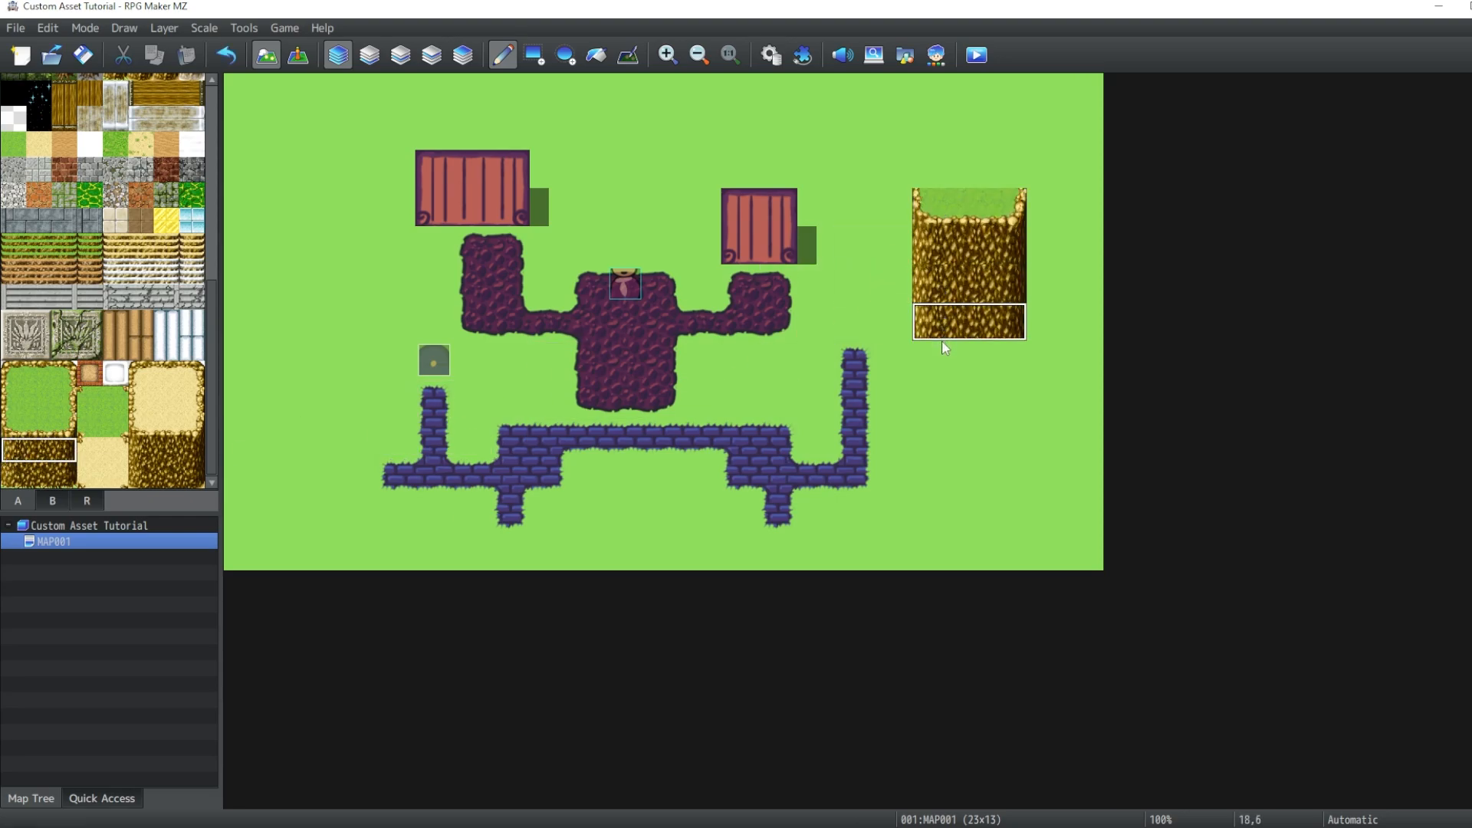
pyautogui.click(945, 351)
pyautogui.moveTo(12, 375); pyautogui.dragTo(65, 376)
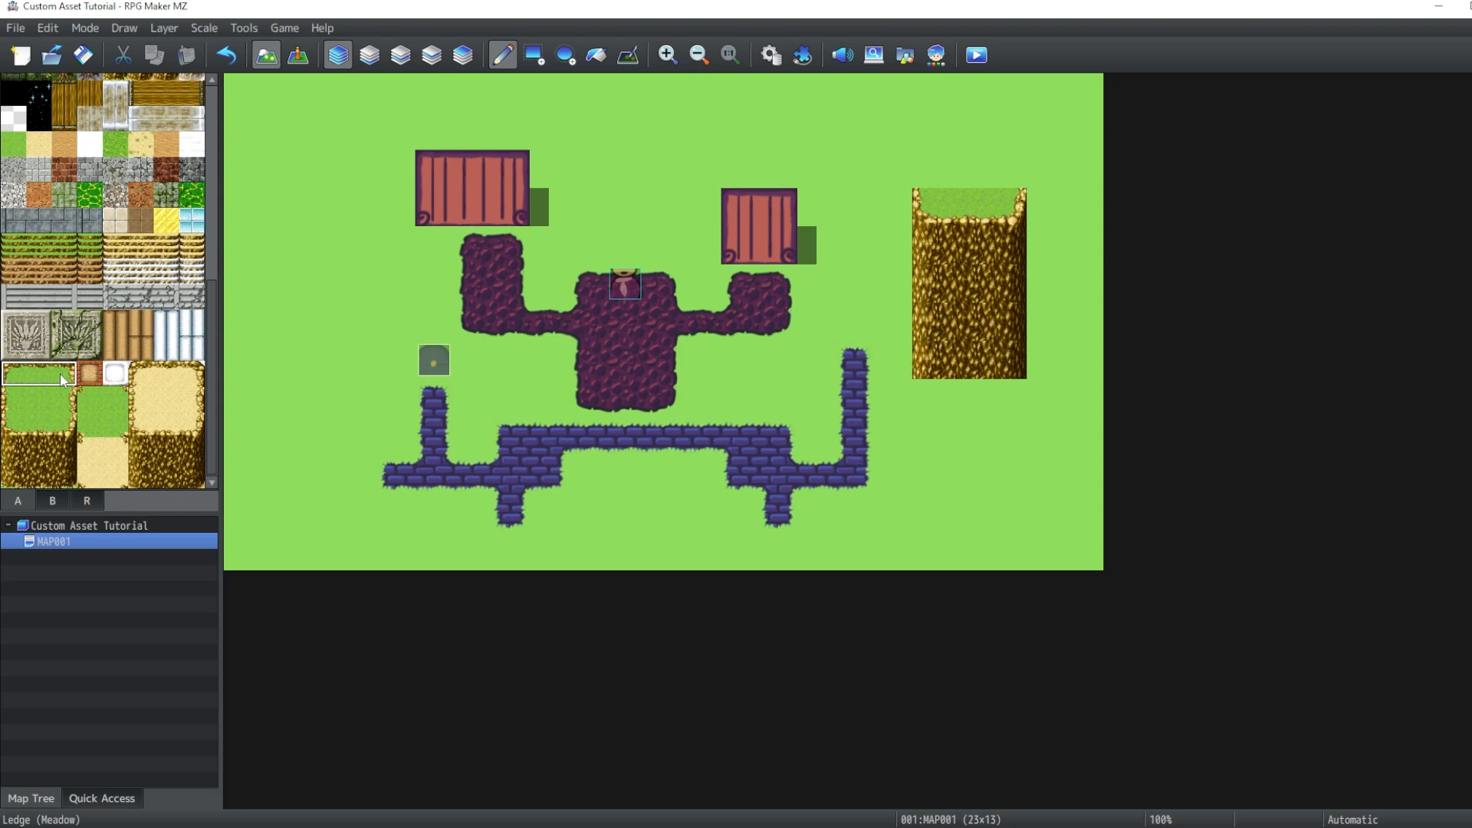
pyautogui.click(914, 178)
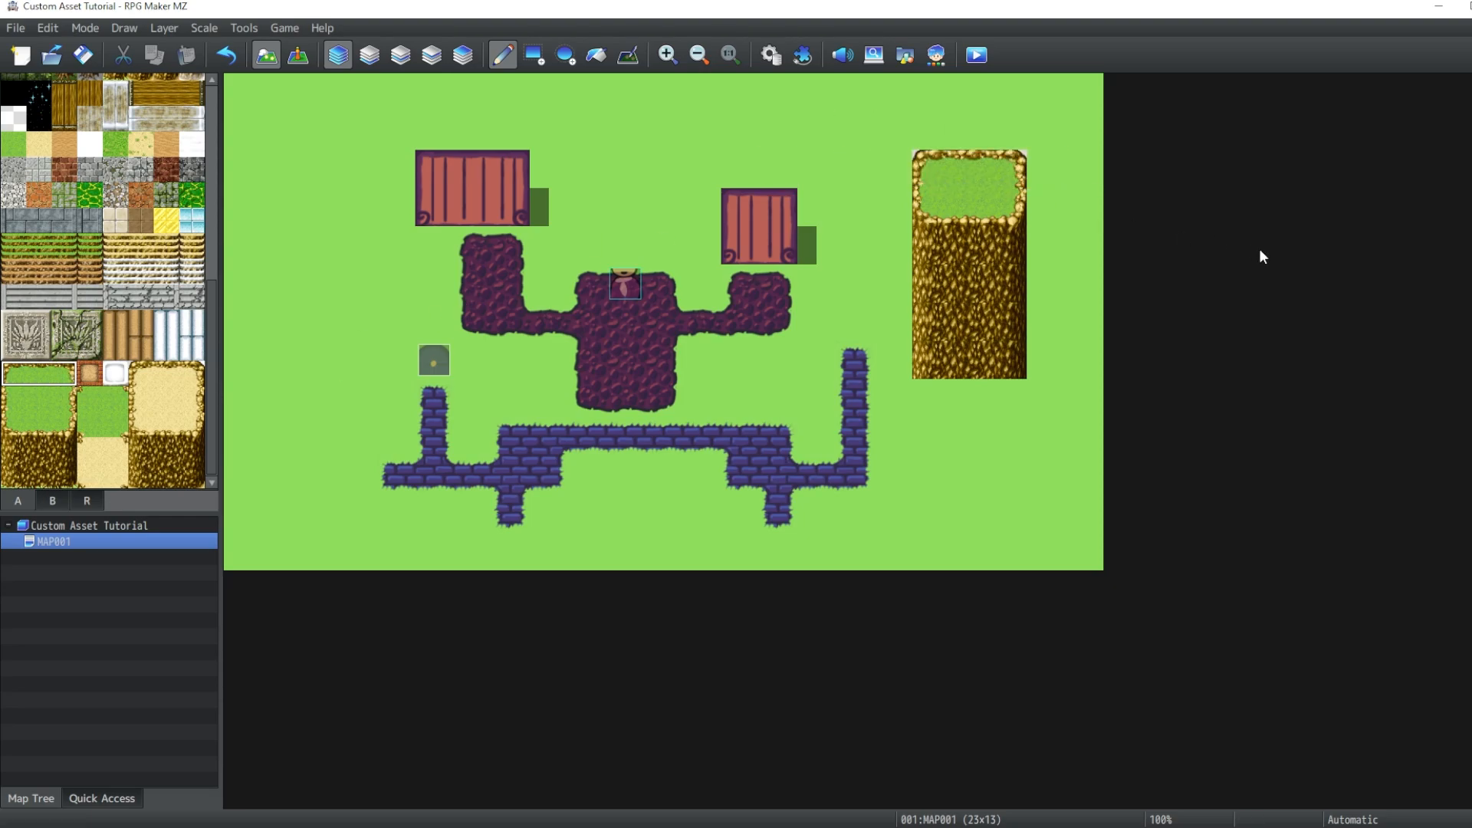
# - On map layer 2, stack another ledge tile above the cliff top, then return to layer 1
pyautogui.click(397, 57)
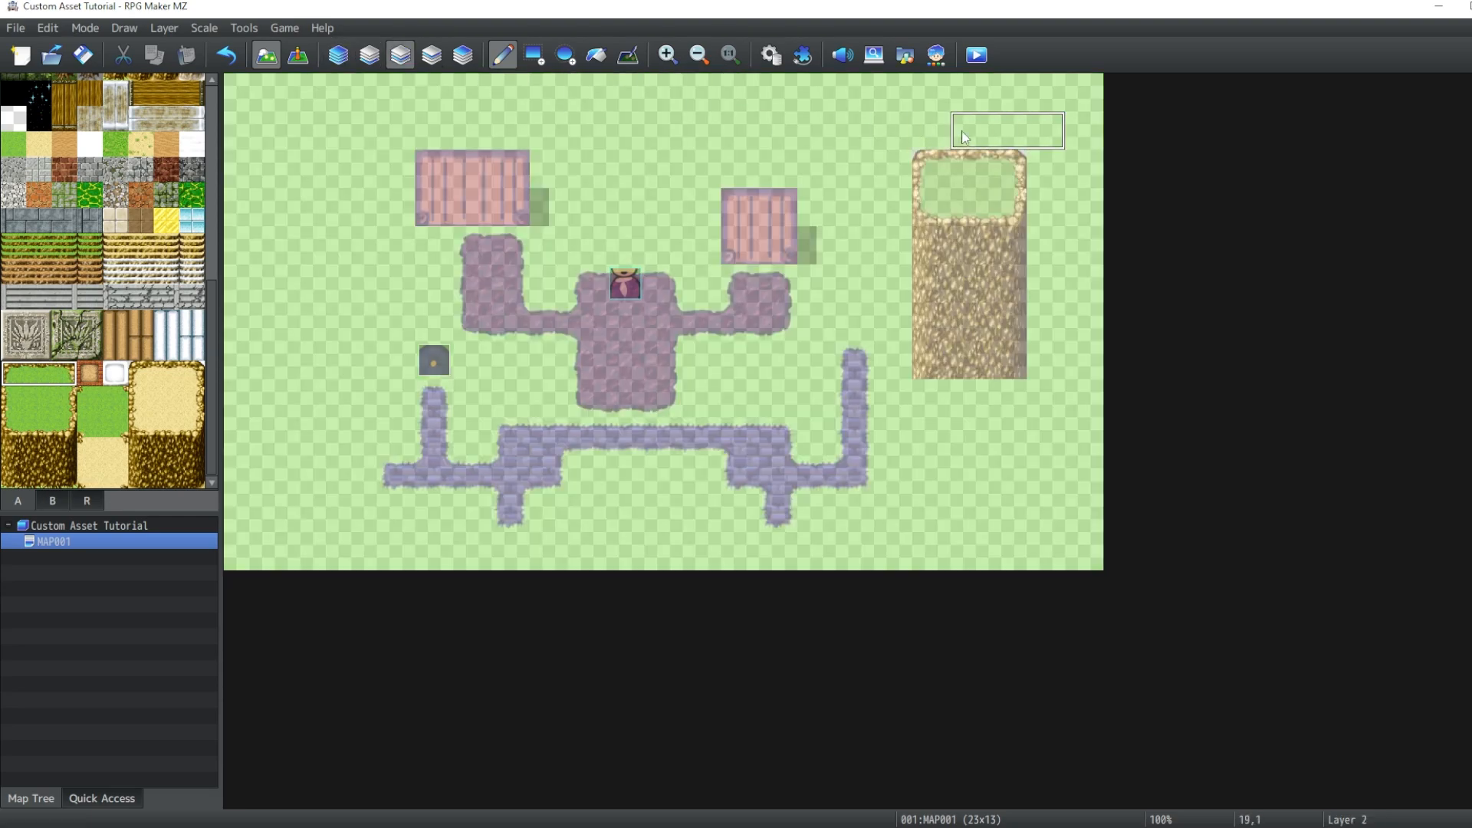
pyautogui.click(917, 130)
pyautogui.click(336, 56)
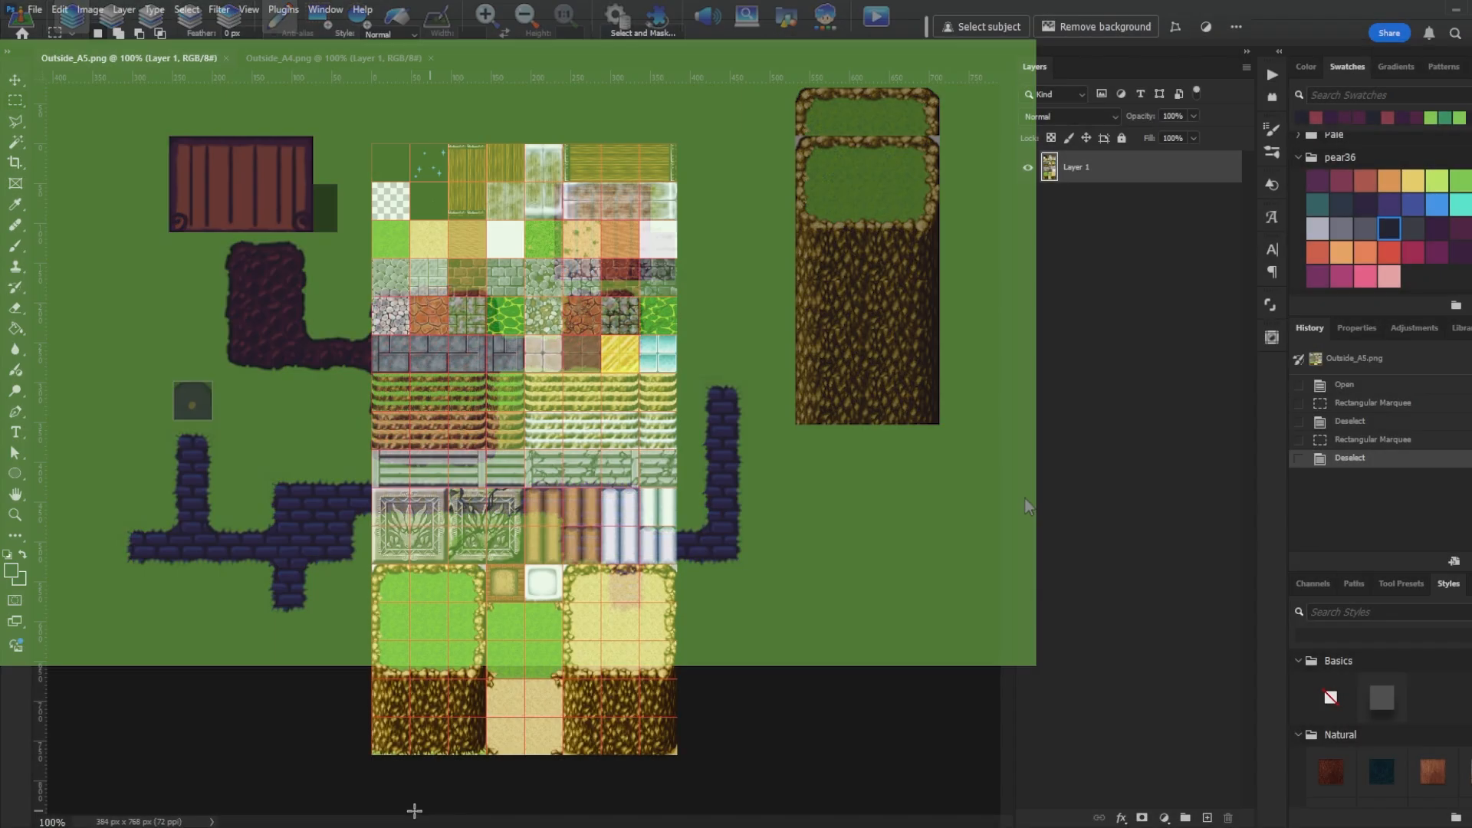
# - Select the bottom-left grass cliff block in Outside_A5 and copy it
pyautogui.moveTo(371, 754); pyautogui.dragTo(484, 566)
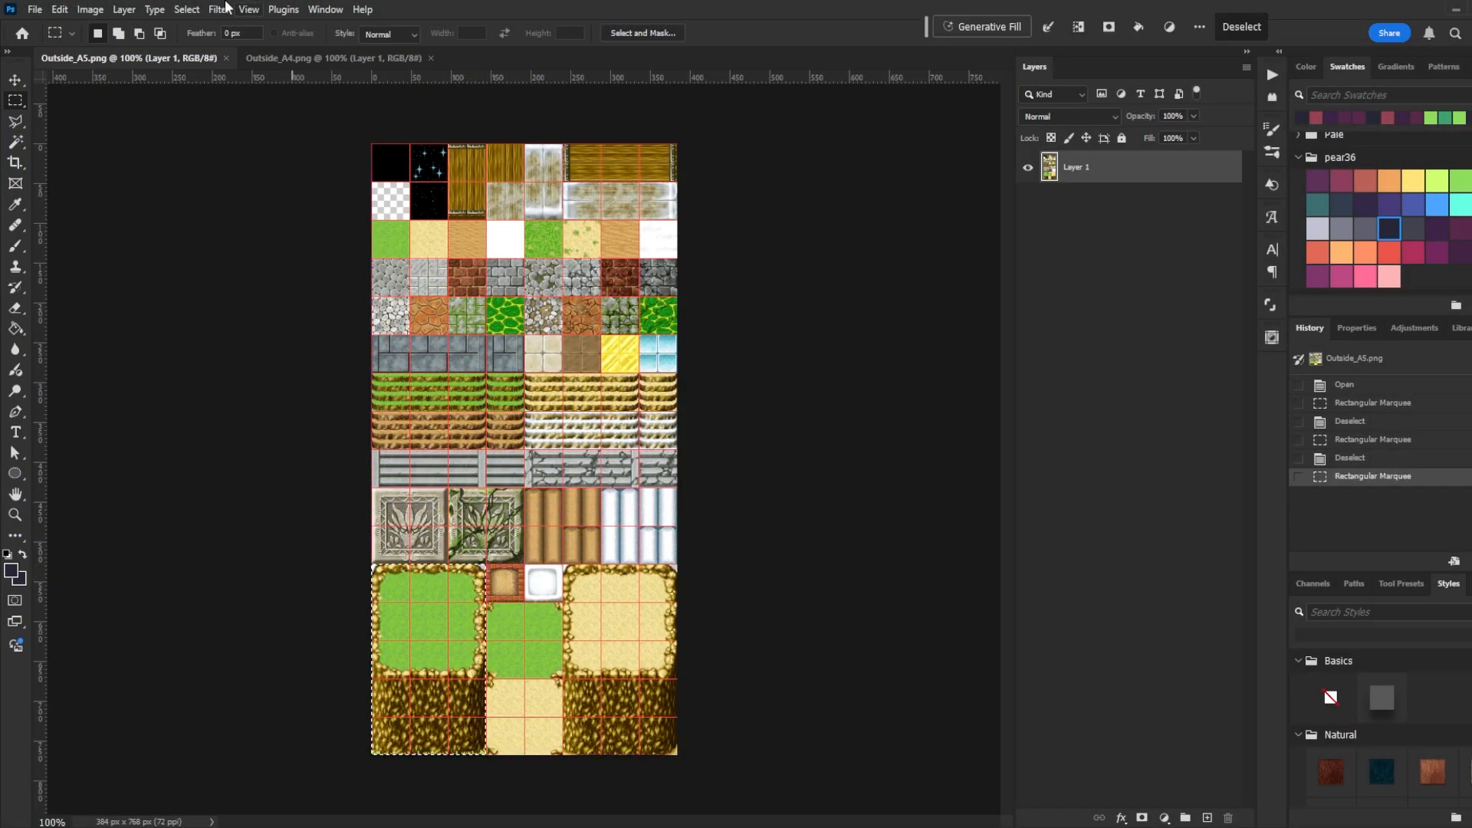
pyautogui.click(59, 9)
pyautogui.click(65, 119)
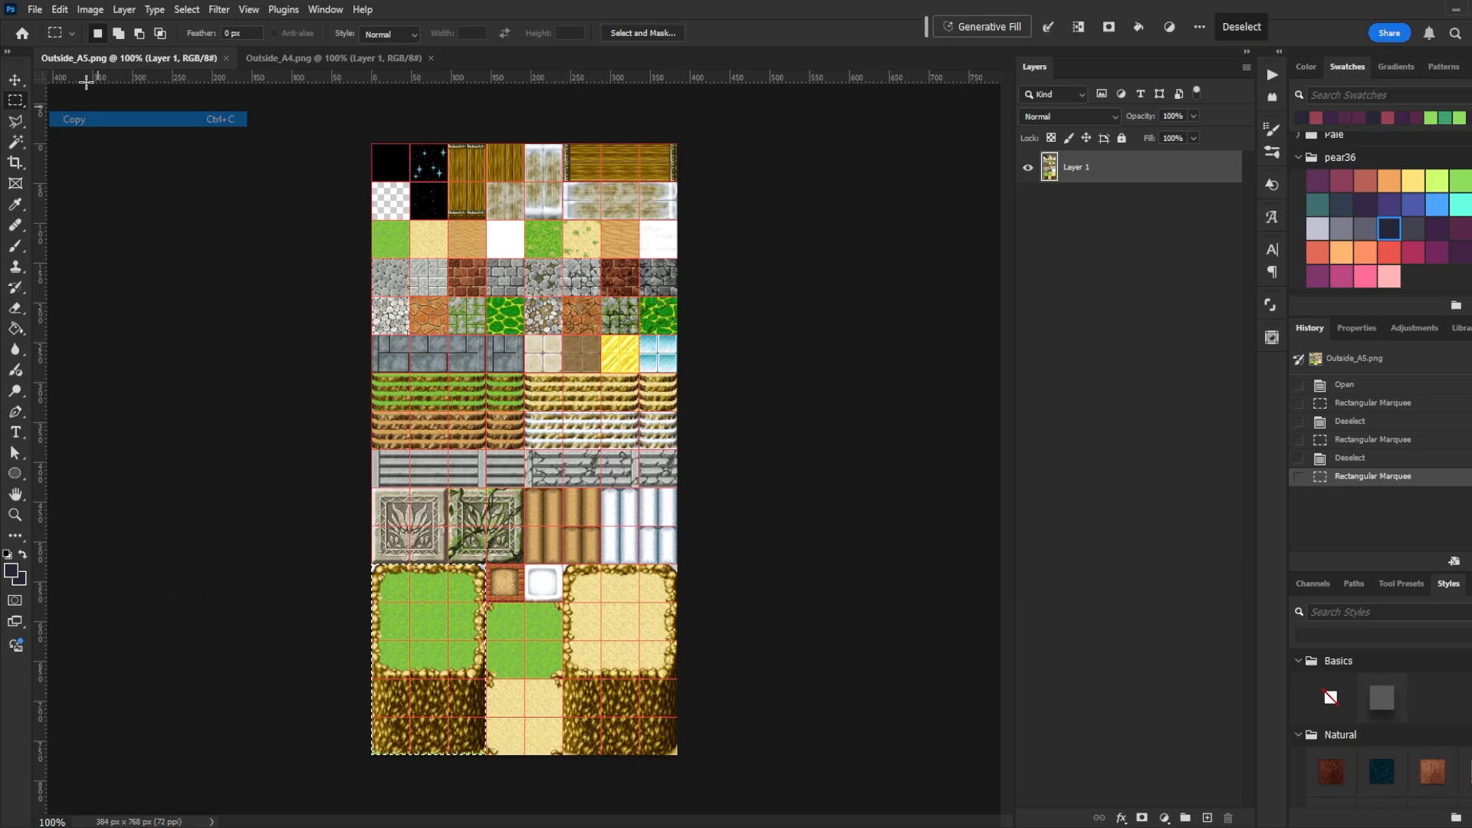
# - Create a new 144 x 240 px document and paste the copied cliff block
pyautogui.click(35, 10)
pyautogui.click(46, 27)
pyautogui.click(1140, 660)
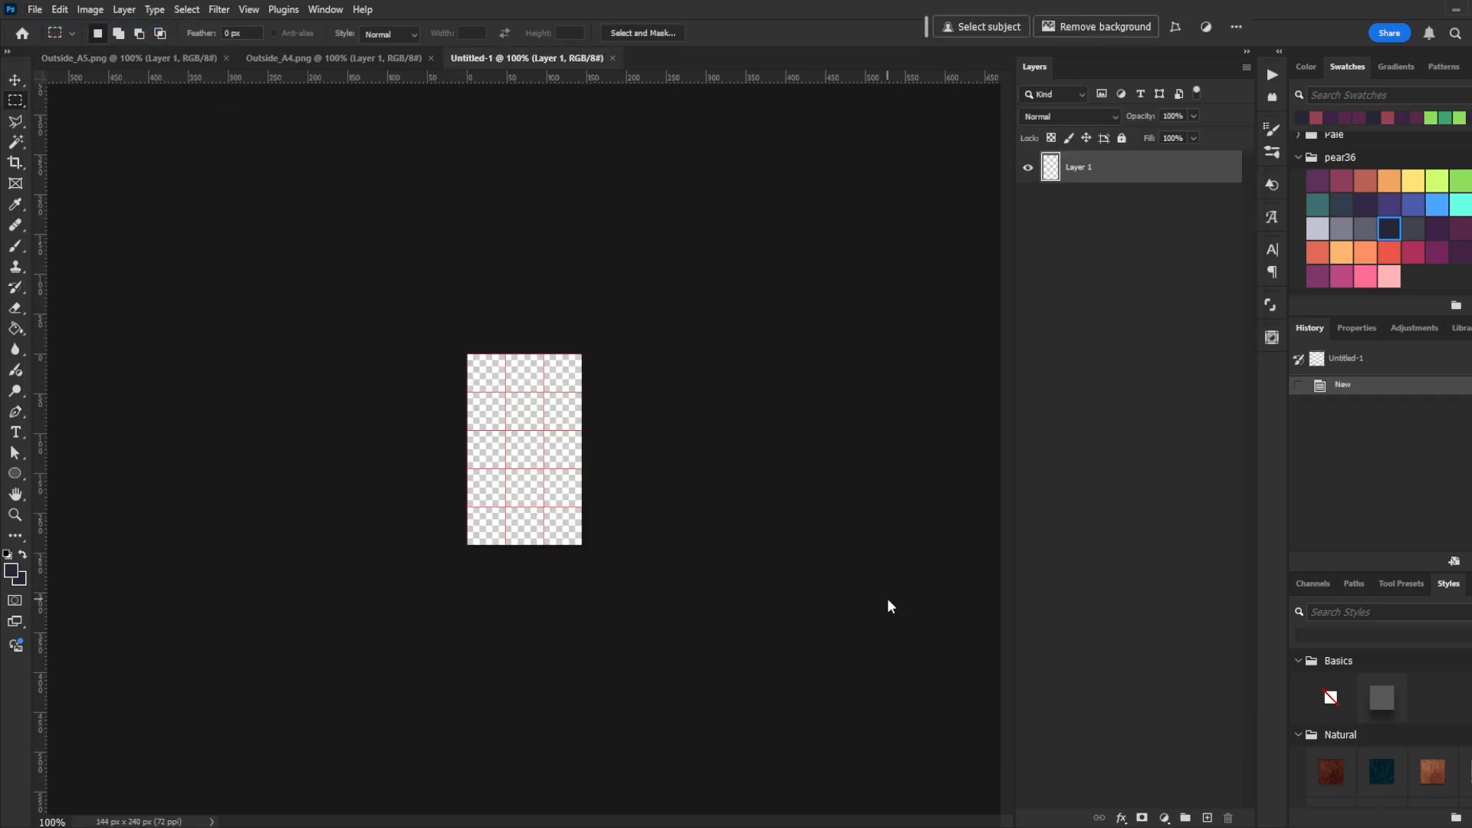
pyautogui.hotkey('ctrl', 'v')
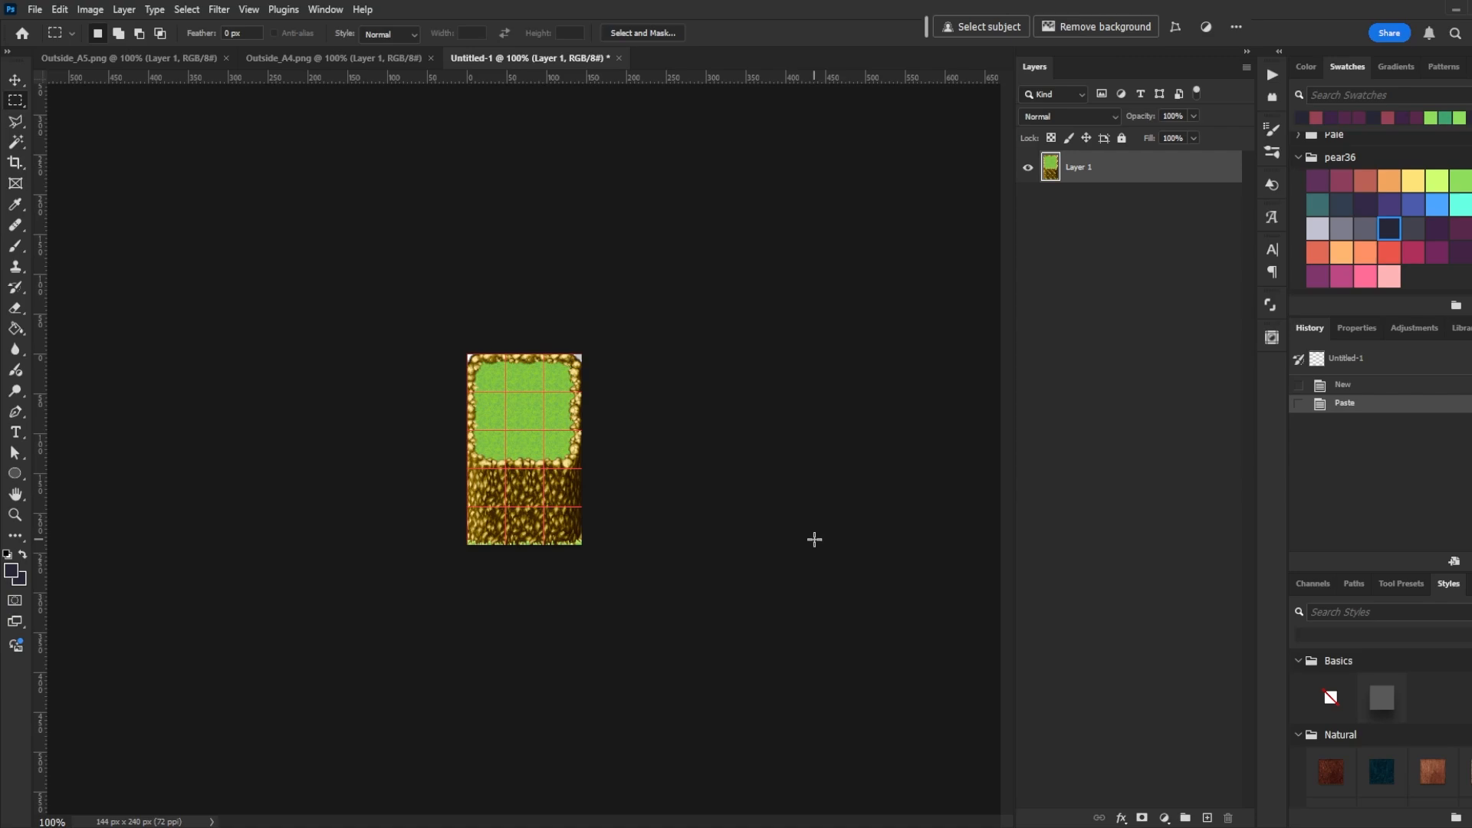
# - Toggle the pasted layer's visibility on and off to compare it with the empty canvas
pyautogui.click(1028, 173)
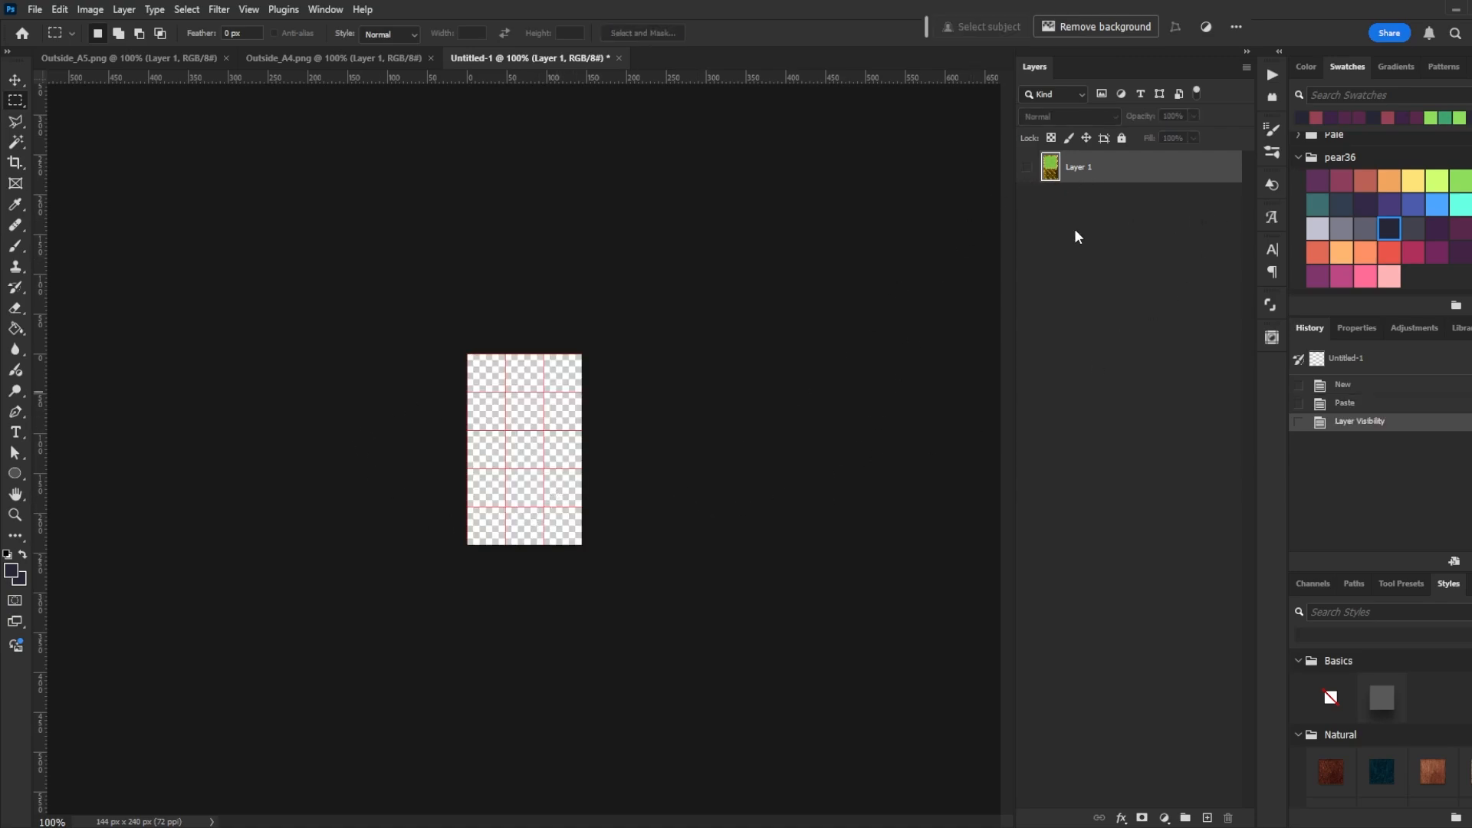
pyautogui.click(1026, 174)
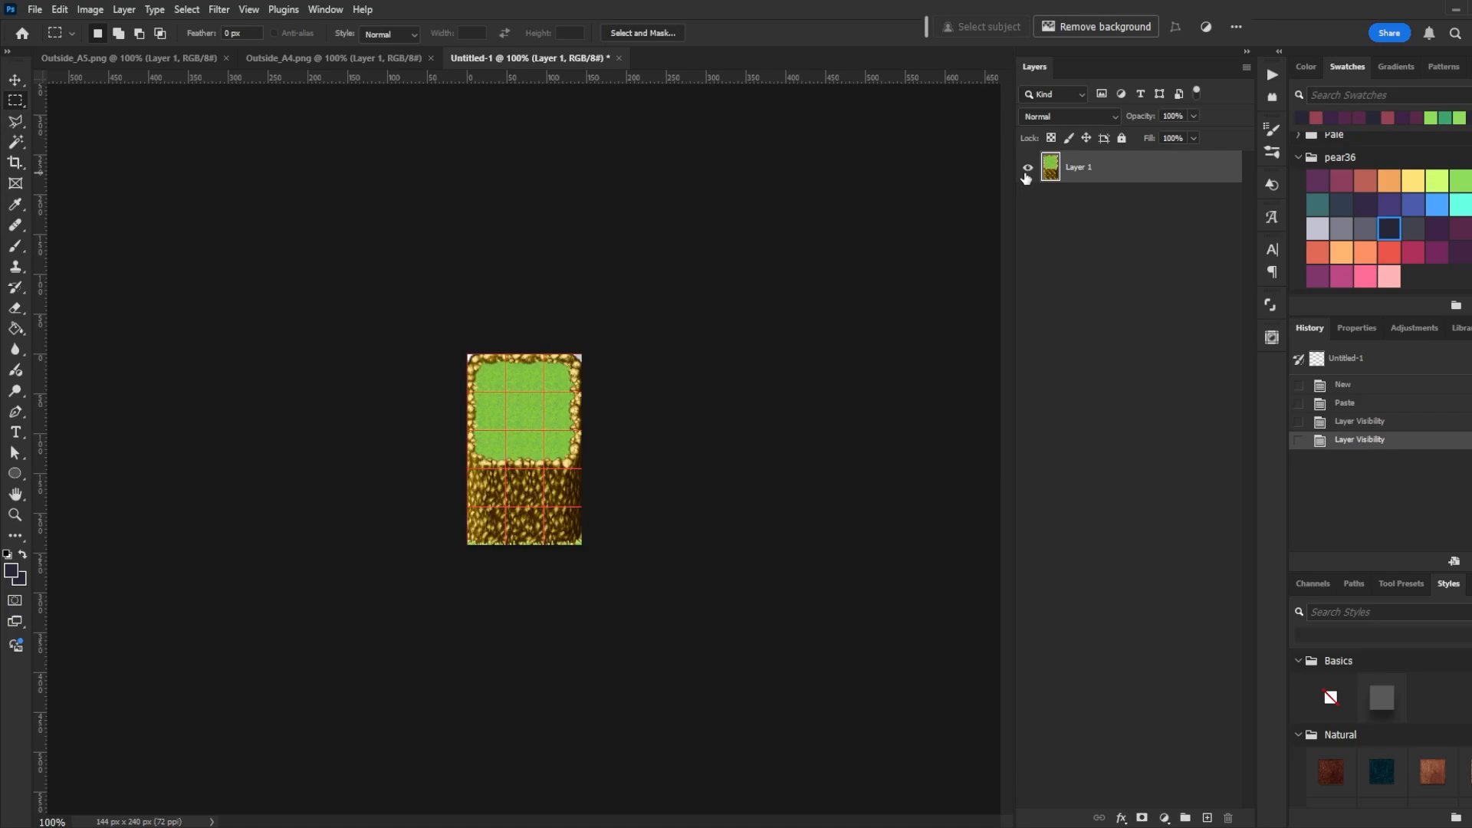
pyautogui.click(1028, 173)
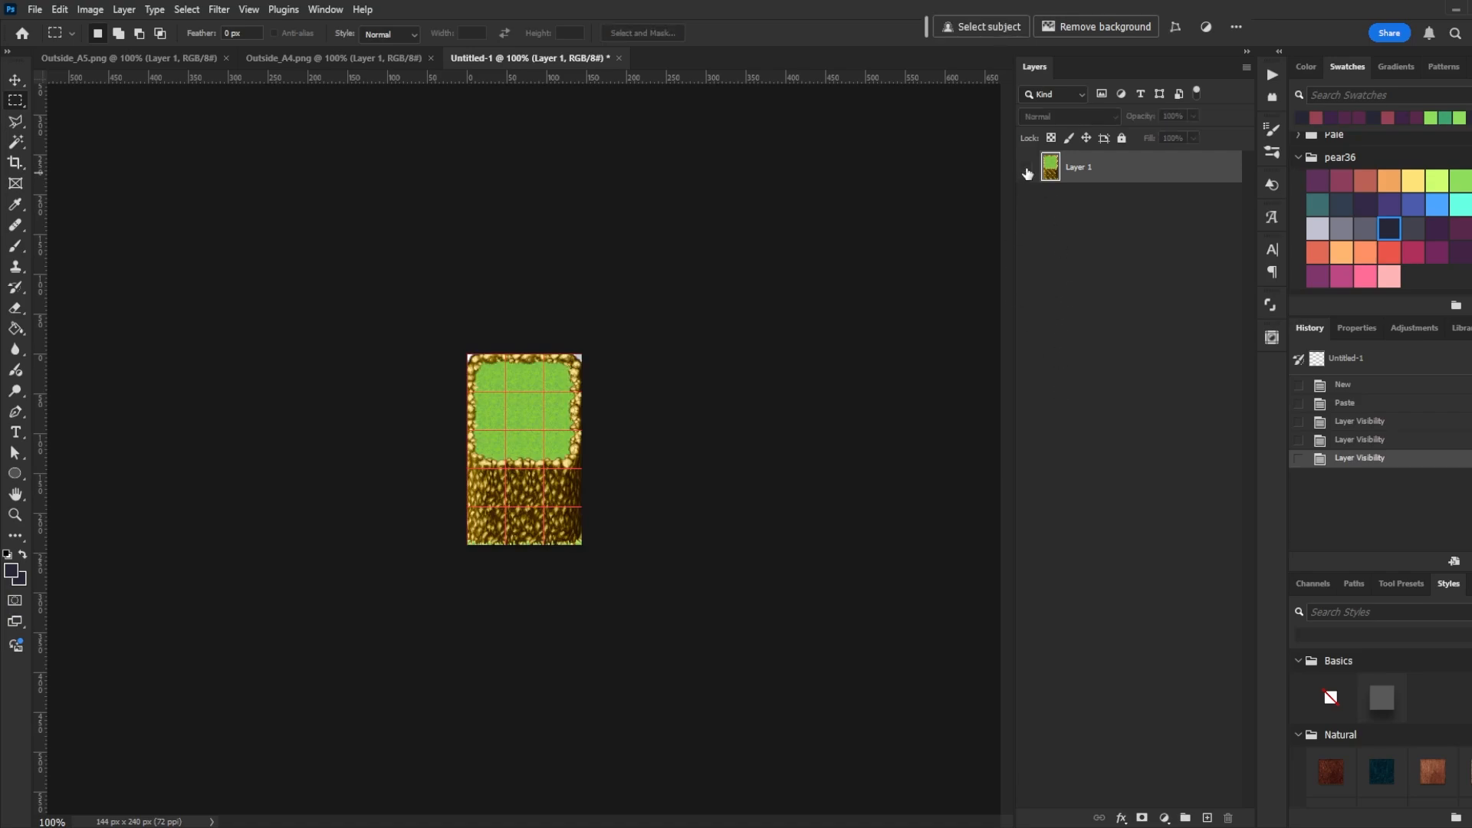
pyautogui.click(1028, 173)
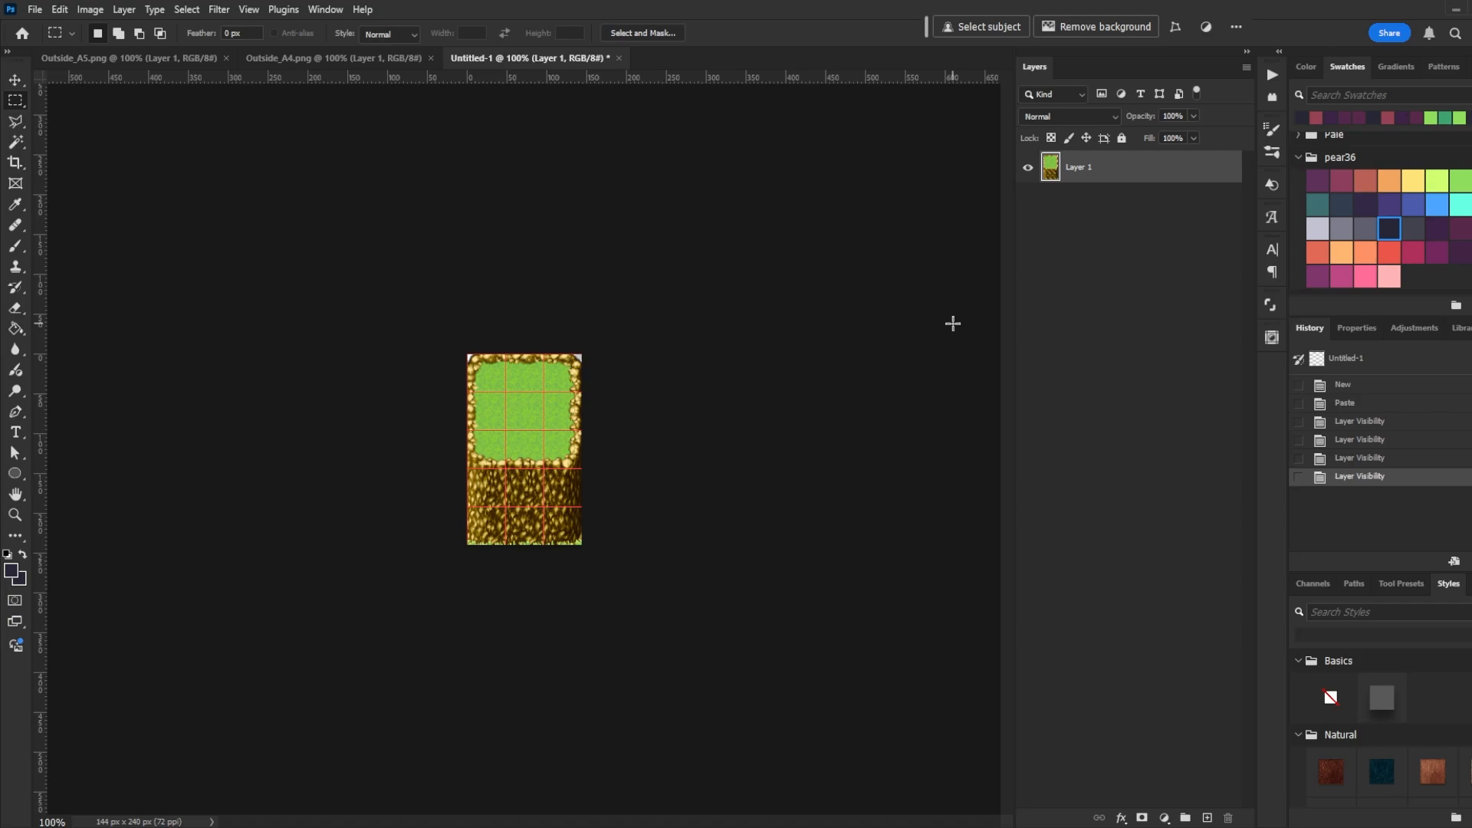
# - Add a new layer and fill it with the light green swatch using the Paint Bucket
pyautogui.hotkey('ctrl', 'shift', 'n')
pyautogui.press('Return')
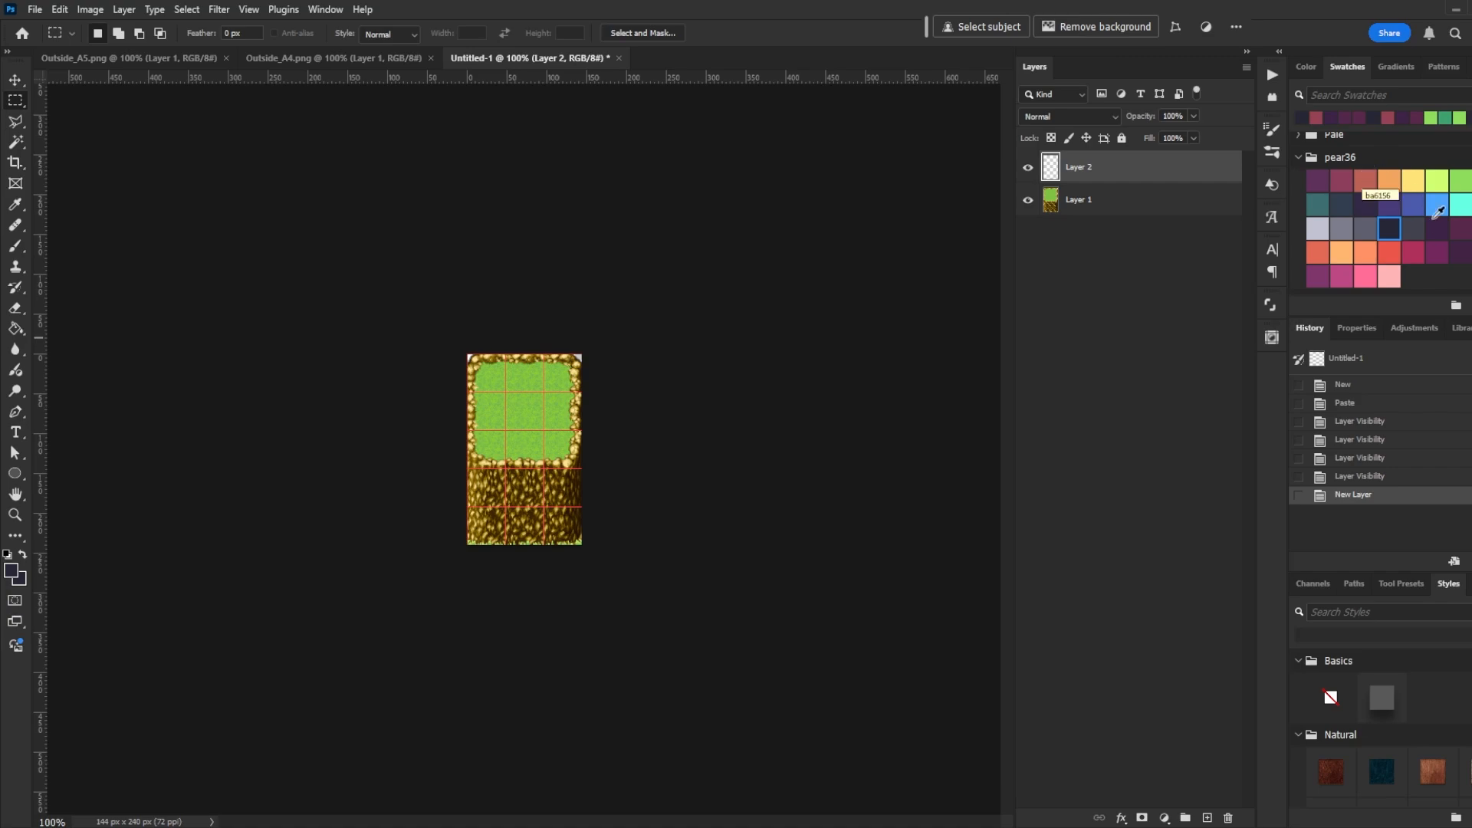
pyautogui.click(1465, 180)
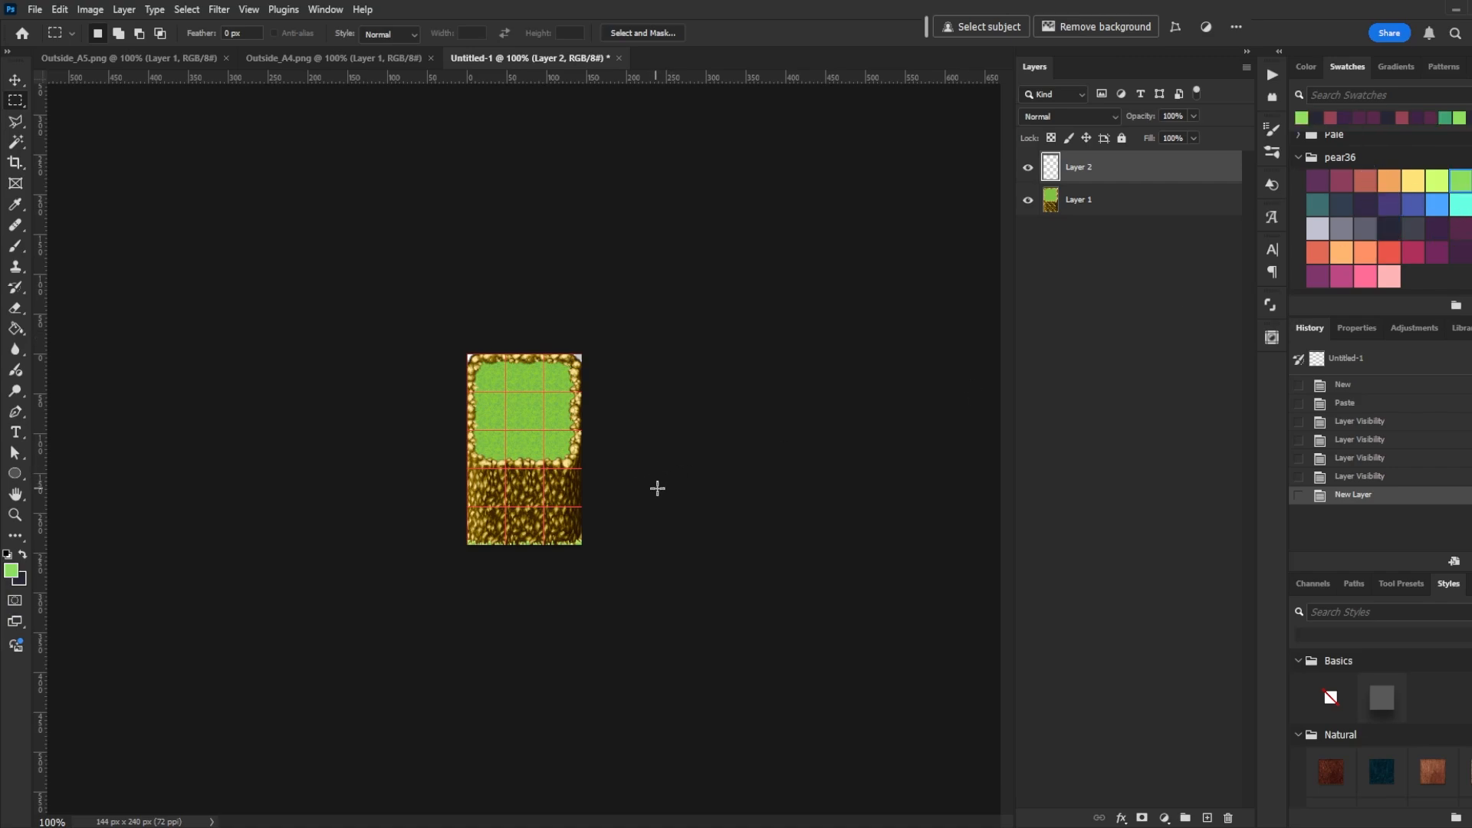
pyautogui.press('g')
pyautogui.click(554, 487)
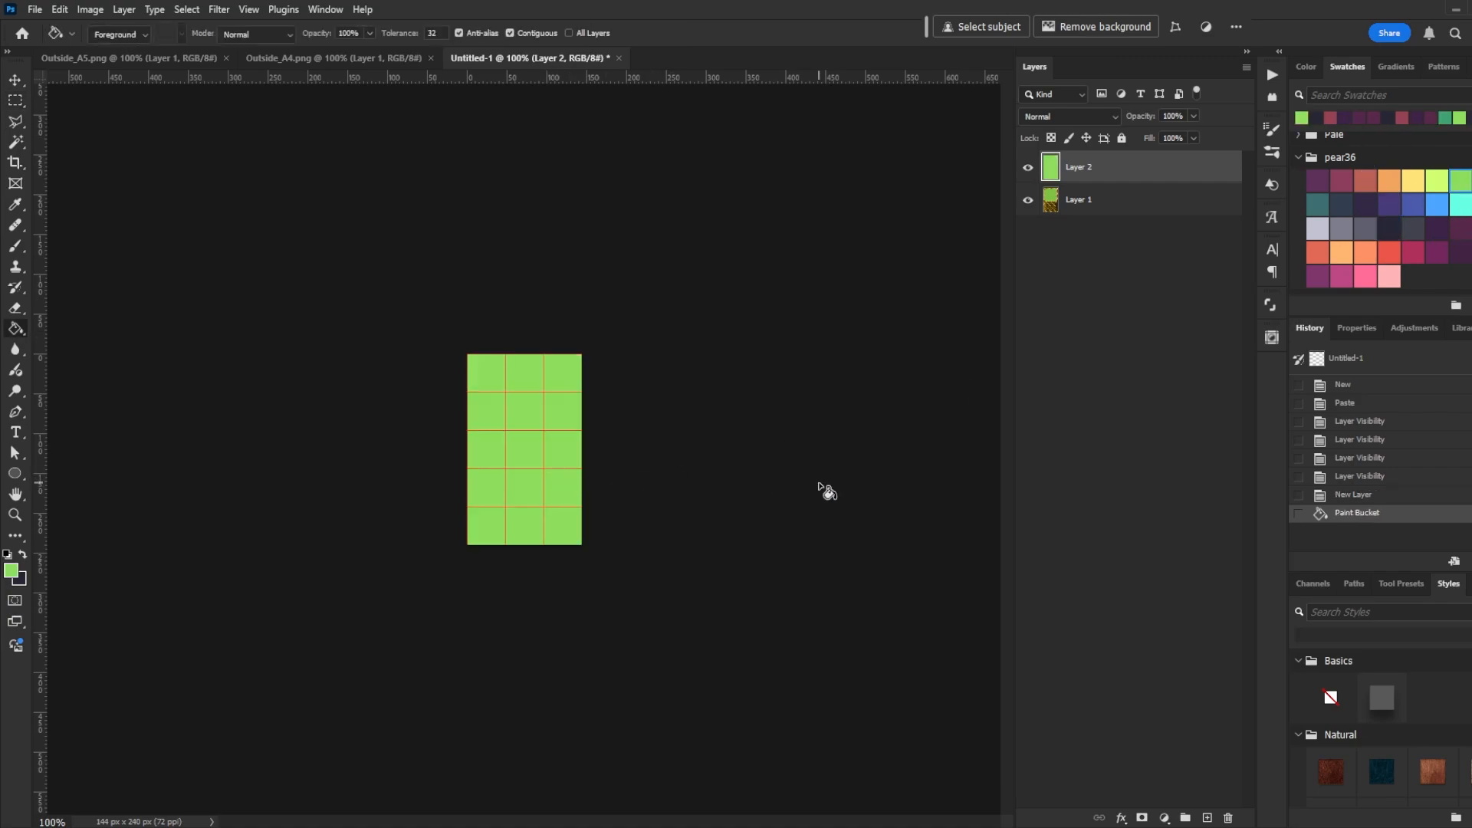
# - Set the green layer's opacity to 82% and zoom in on the document
pyautogui.click(1193, 116)
pyautogui.click(1183, 132)
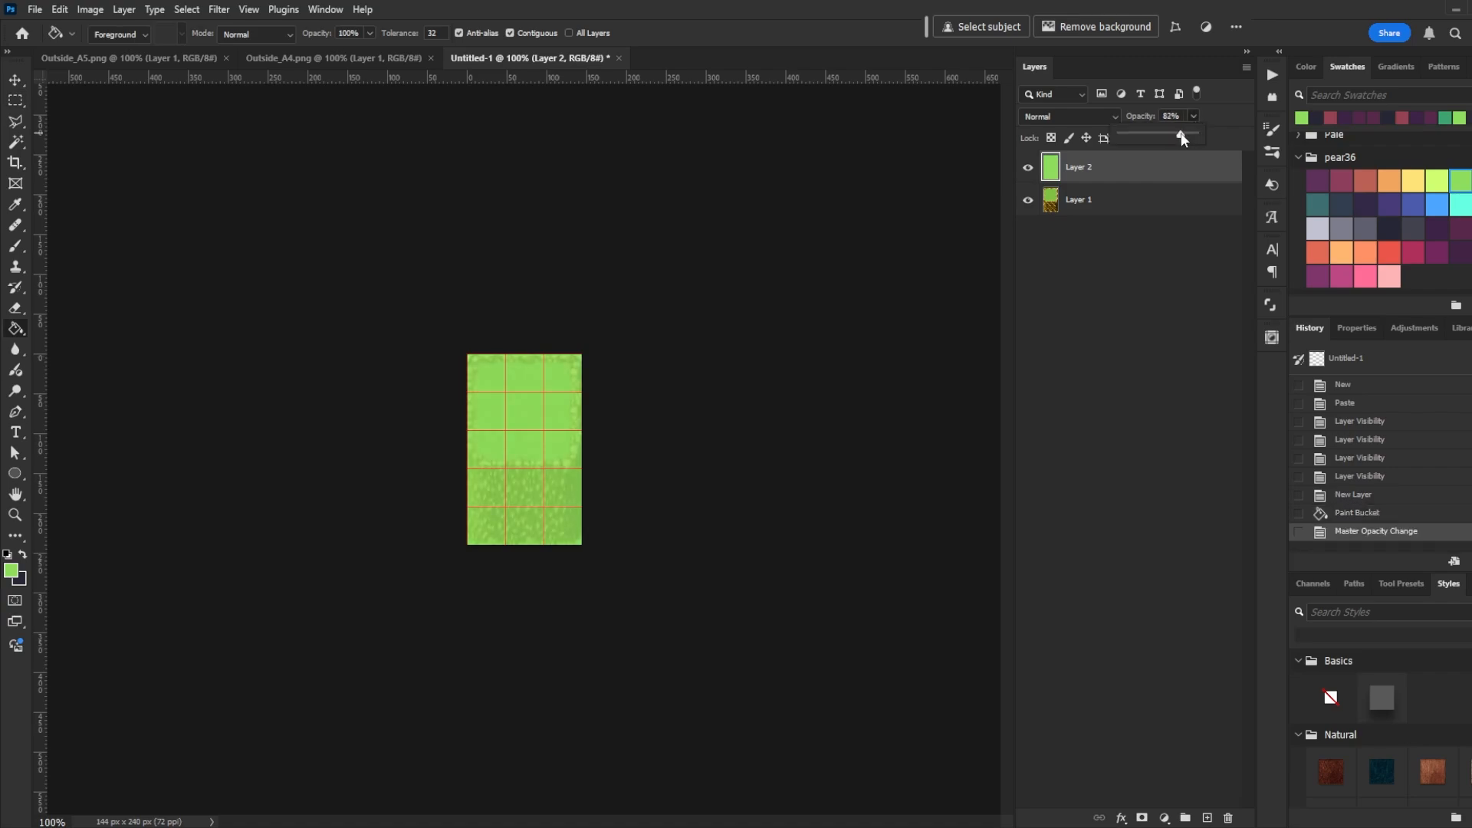
pyautogui.click(1140, 204)
pyautogui.click(1134, 176)
pyautogui.hotkey('ctrl', '+')
pyautogui.hotkey('ctrl', '+')
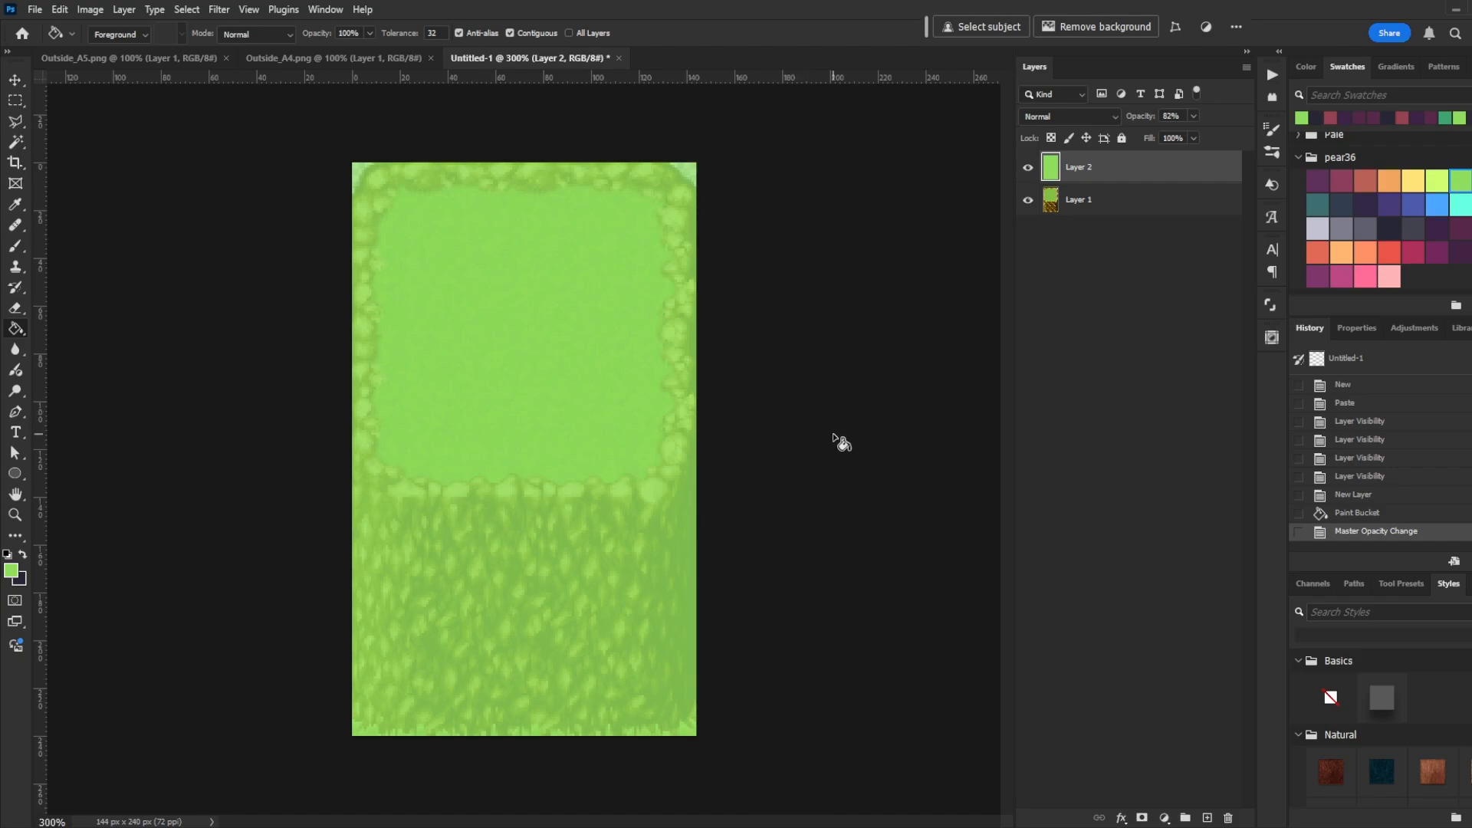
# - Pick dark purple and, on a new layer, brush a rounded square outline around the grass top
pyautogui.click(1460, 230)
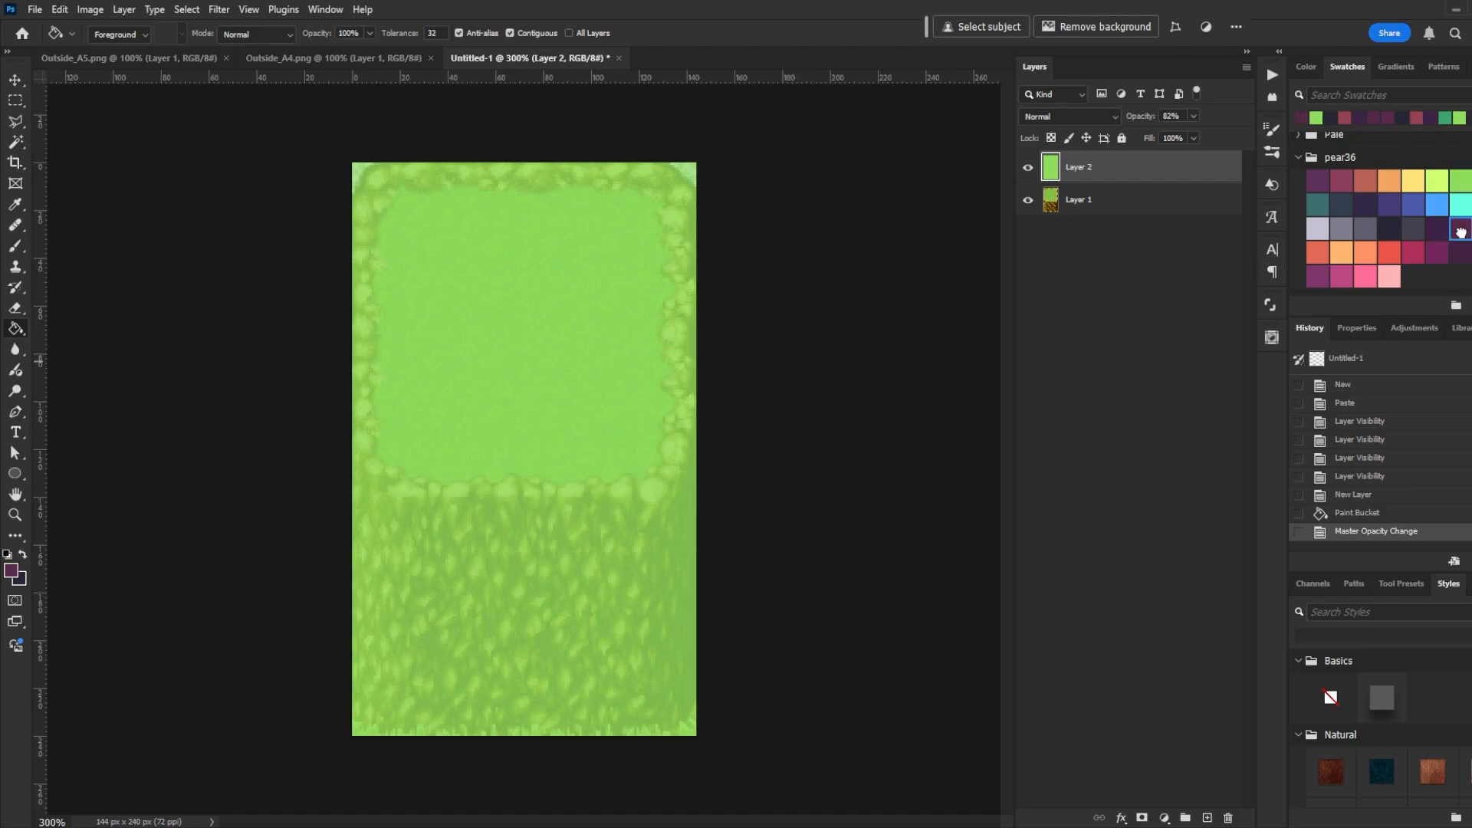
pyautogui.press('b')
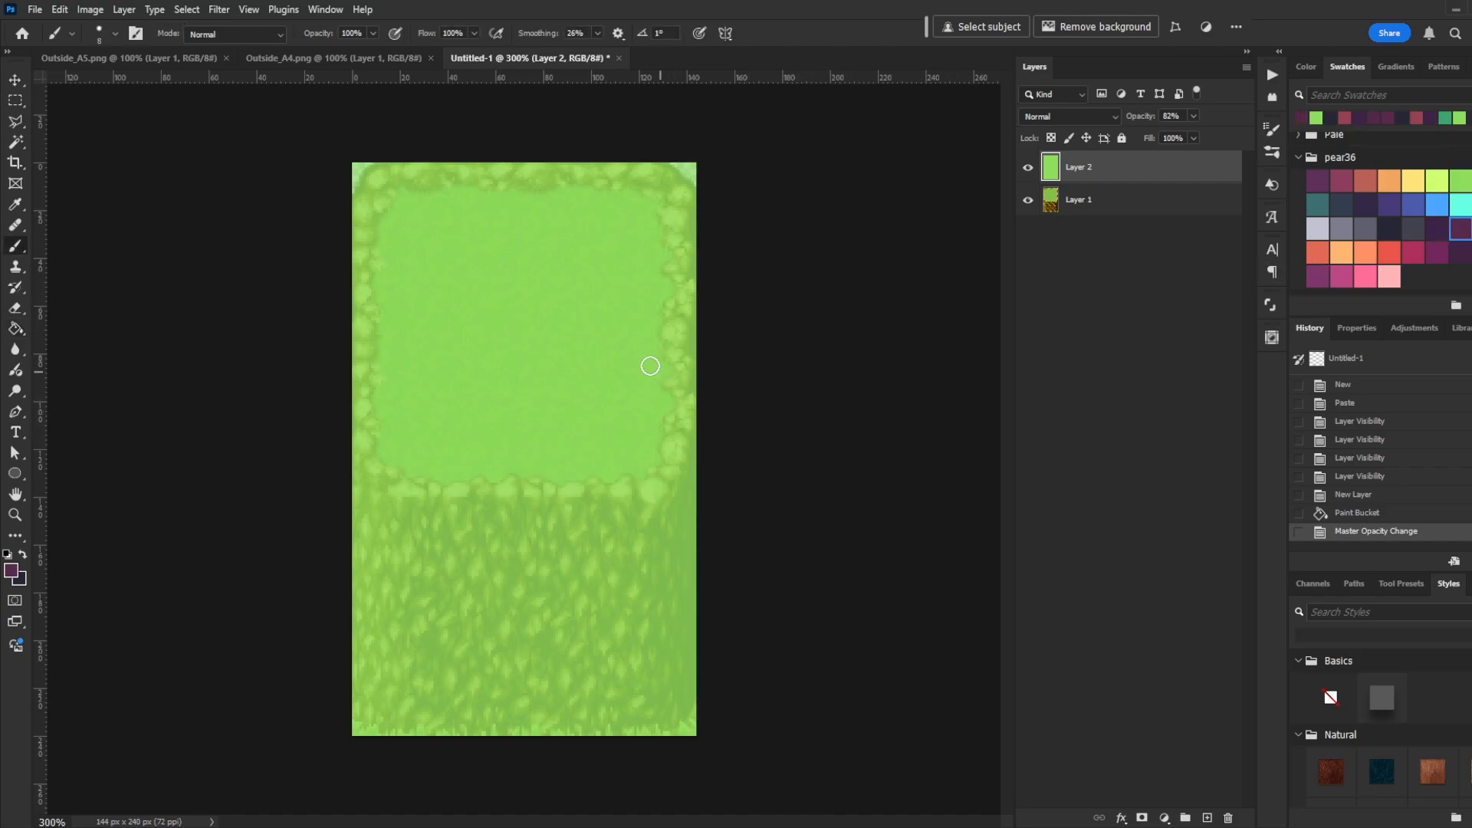
pyautogui.hotkey('ctrl', 'shift', 'n')
pyautogui.press('Return')
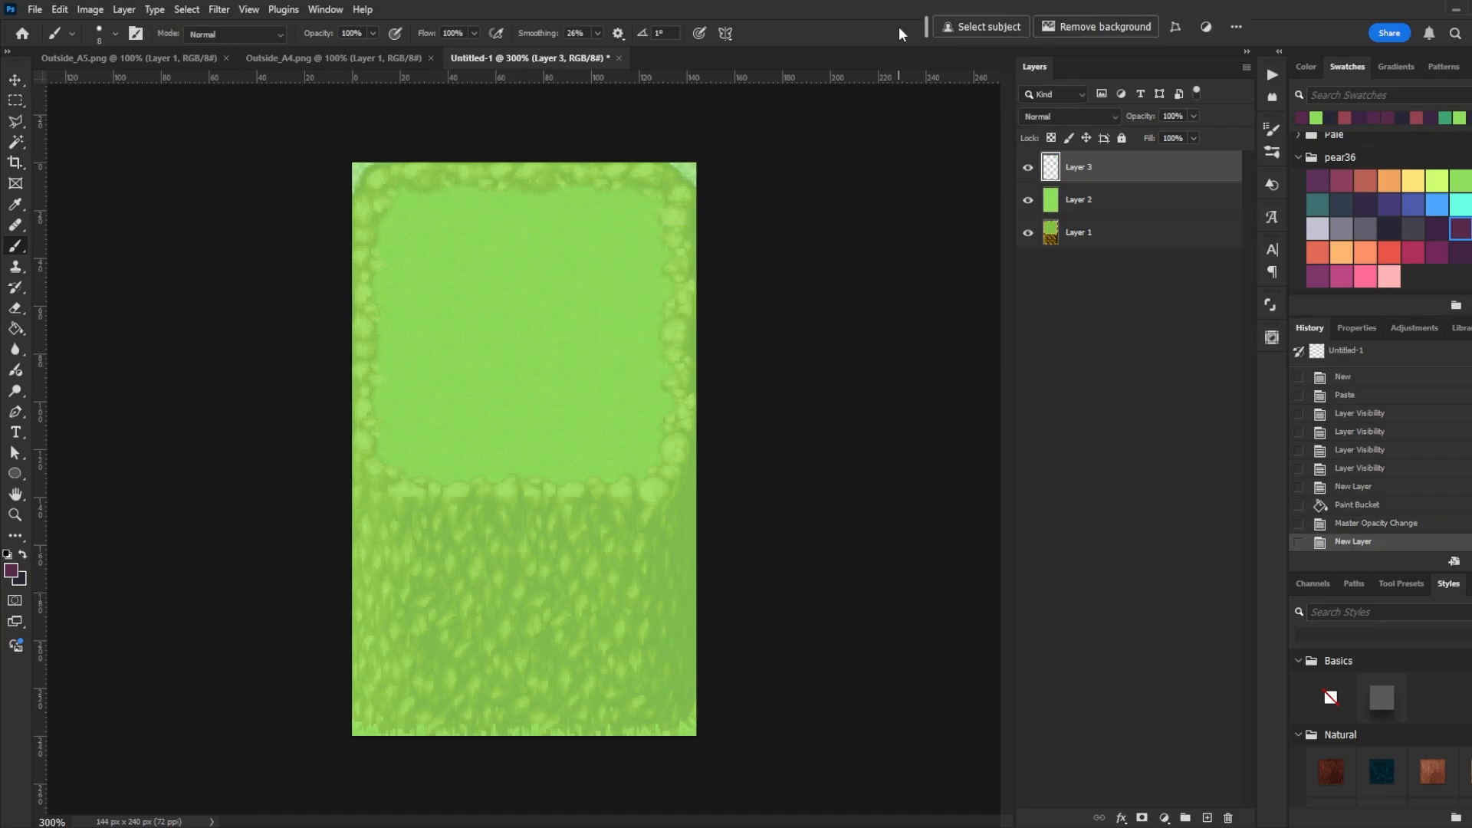
pyautogui.moveTo(580, 184)
pyautogui.mouseDown()
pyautogui.moveTo(437, 189)
pyautogui.moveTo(398, 203)
pyautogui.moveTo(378, 241)
pyautogui.moveTo(382, 422)
pyautogui.moveTo(450, 471)
pyautogui.moveTo(605, 474)
pyautogui.moveTo(655, 450)
pyautogui.moveTo(666, 305)
pyautogui.moveTo(653, 218)
pyautogui.moveTo(604, 178)
pyautogui.moveTo(551, 195)
pyautogui.mouseUp()
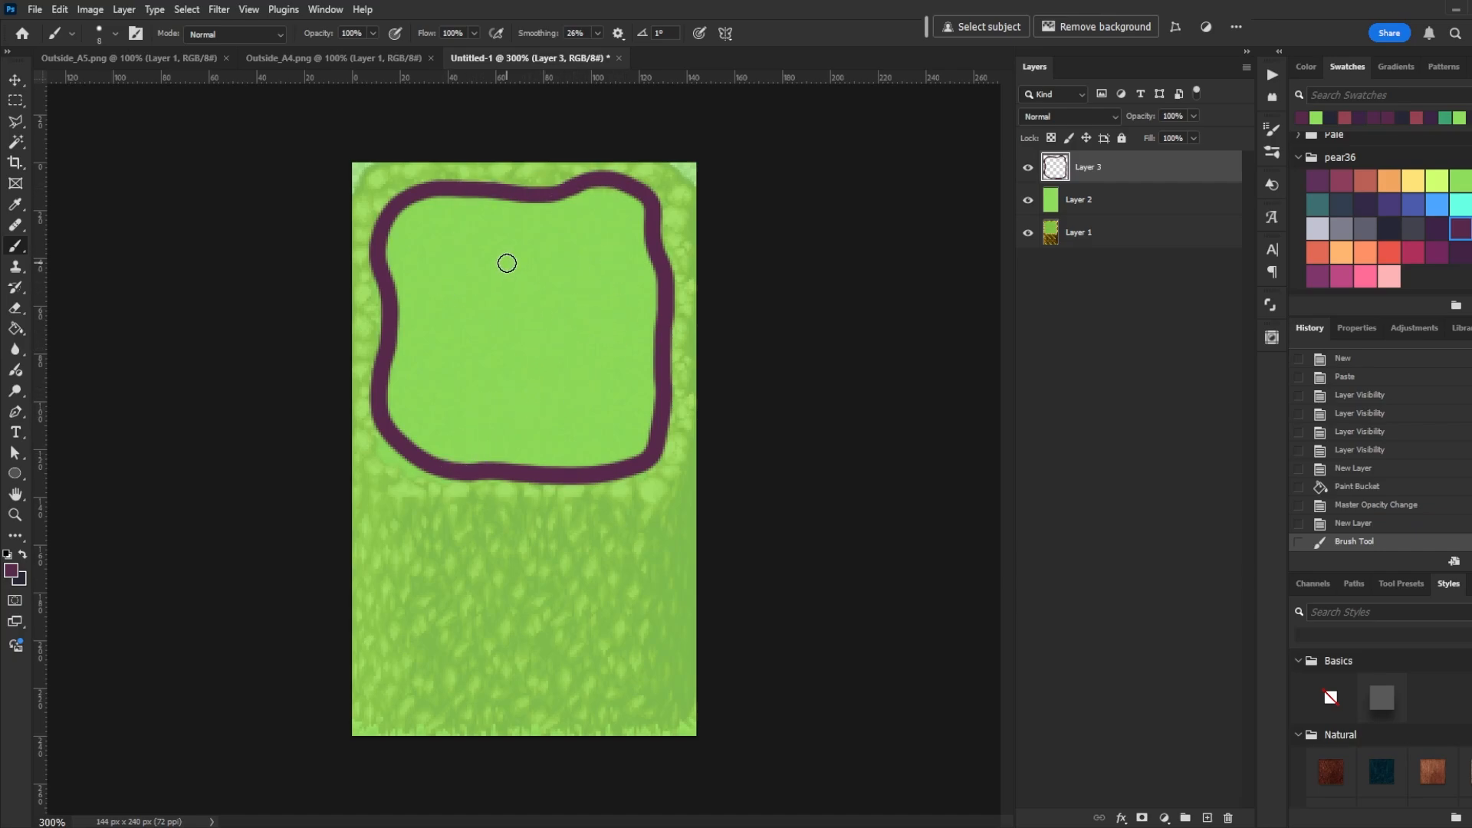
pyautogui.hotkey('ctrl', "'")
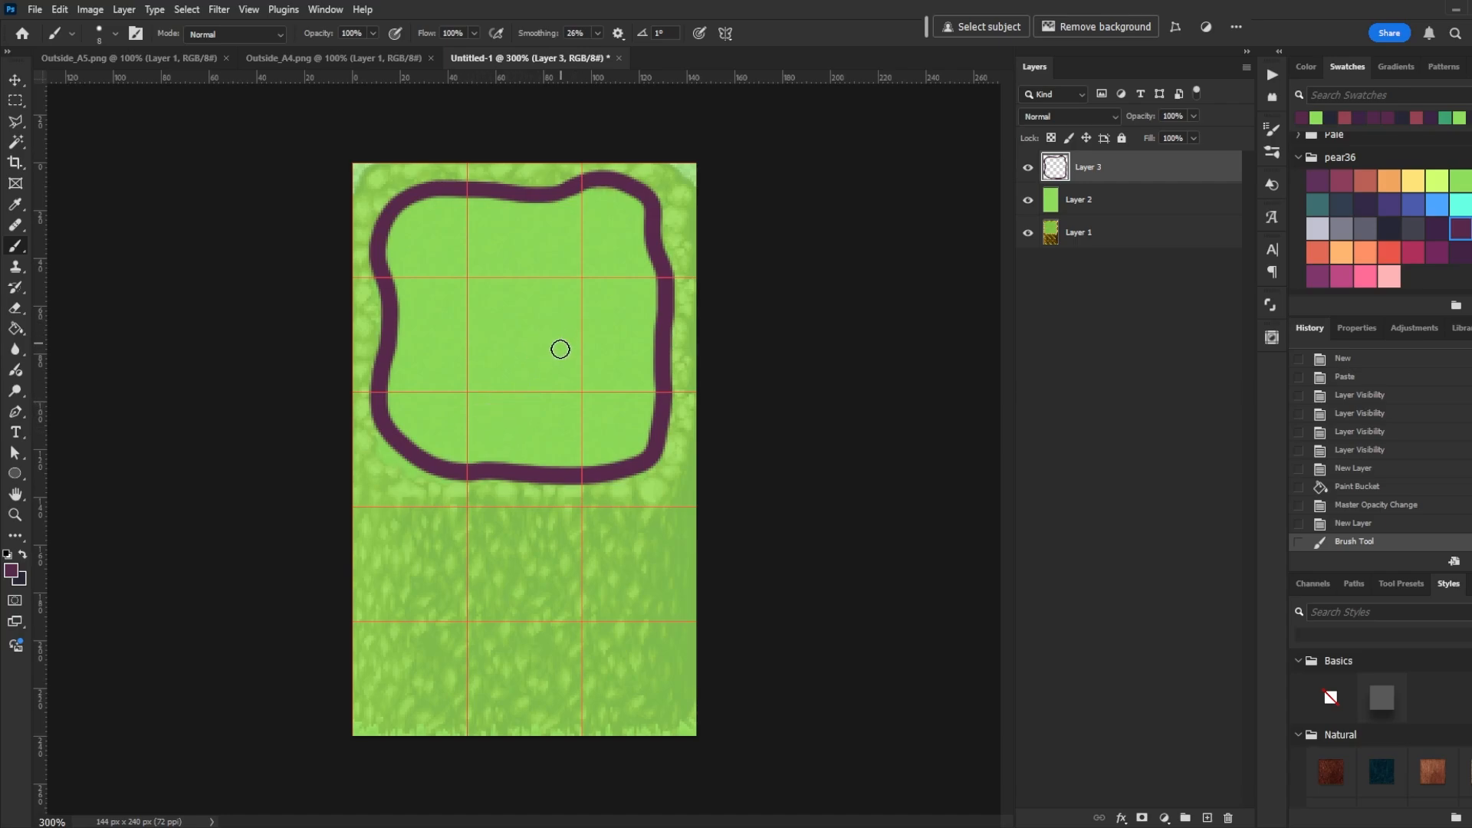
pyautogui.moveTo(498, 319)
pyautogui.mouseDown()
pyautogui.moveTo(517, 375)
pyautogui.moveTo(582, 343)
pyautogui.moveTo(558, 301)
pyautogui.mouseUp()
pyautogui.hotkey('ctrl', 'z')
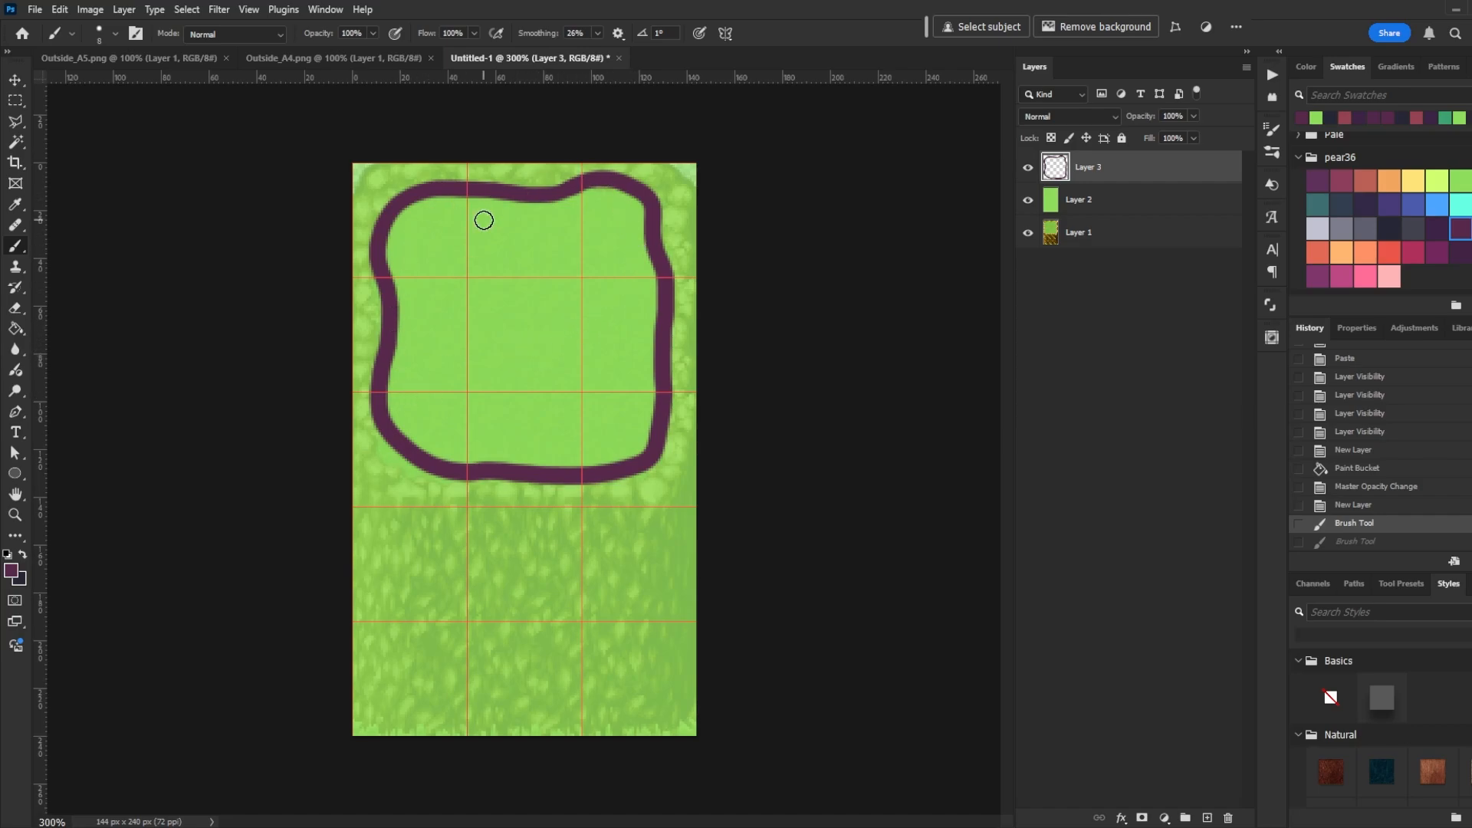
pyautogui.hotkey('ctrl', "'")
# - Brush outline arcs across the top-left and top-right corners of the tile
pyautogui.moveTo(429, 157); pyautogui.dragTo(343, 230)
pyautogui.moveTo(632, 153)
pyautogui.mouseDown()
pyautogui.moveTo(711, 244)
pyautogui.moveTo(694, 202)
pyautogui.moveTo(709, 249)
pyautogui.mouseUp()
pyautogui.hotkey('ctrl', 'z')
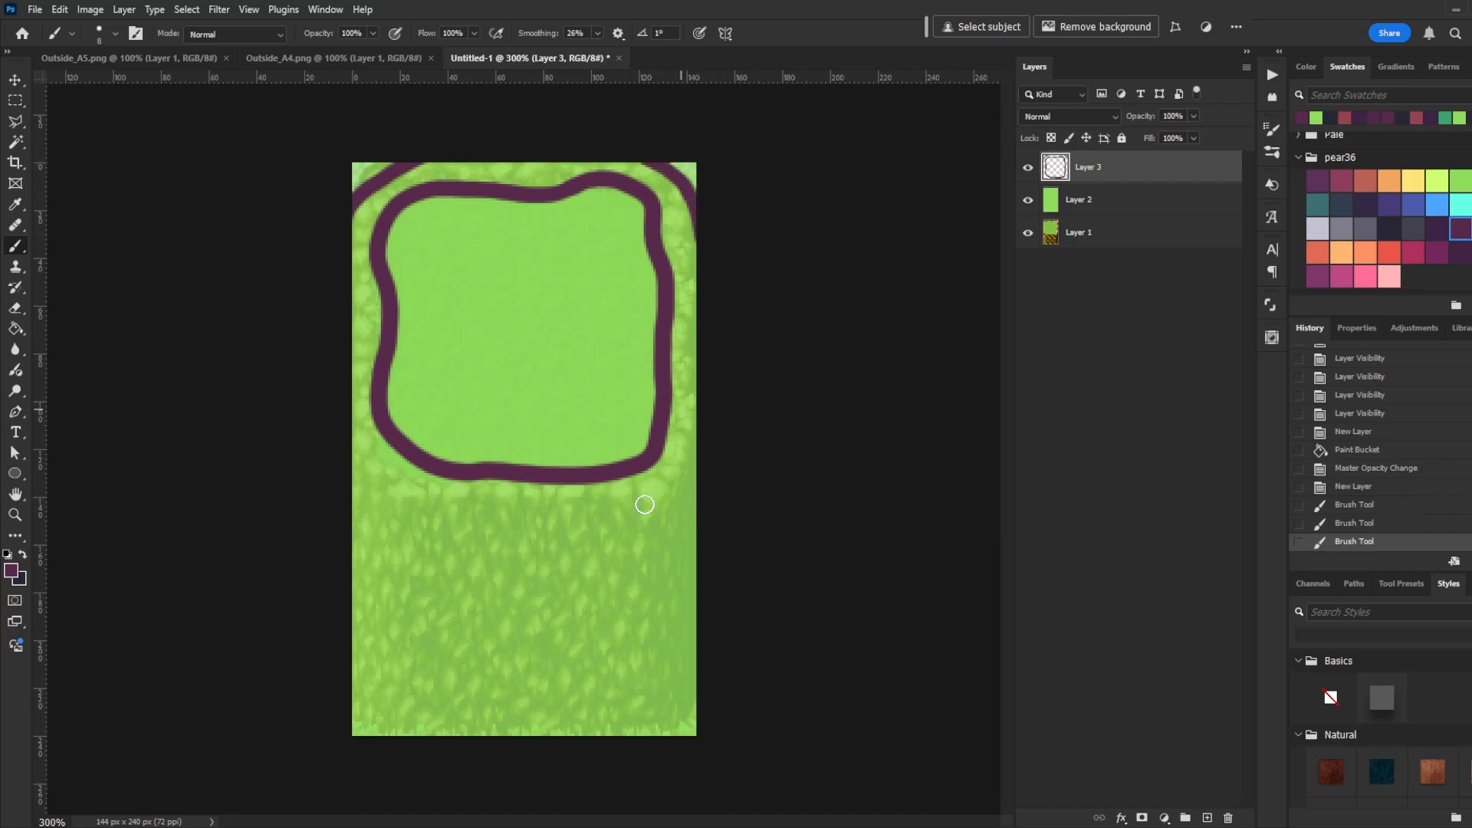
# - Fill the area outside the outline with dark purple and show the grid
pyautogui.press('g')
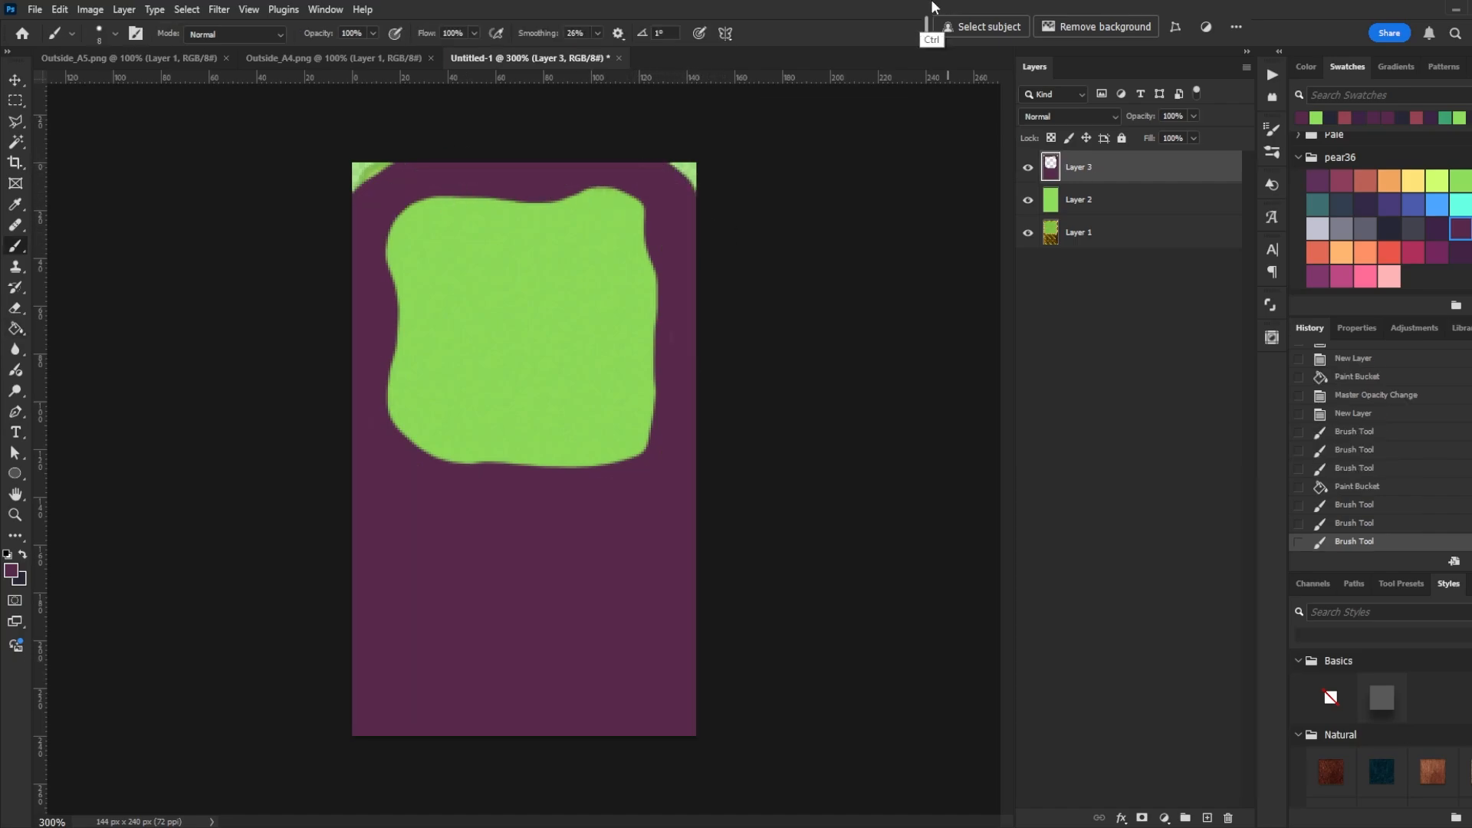
pyautogui.hotkey('ctrl', "'")
# - Erase a curved band along the bottom of the purple fill to reveal the cliff base
pyautogui.press('e')
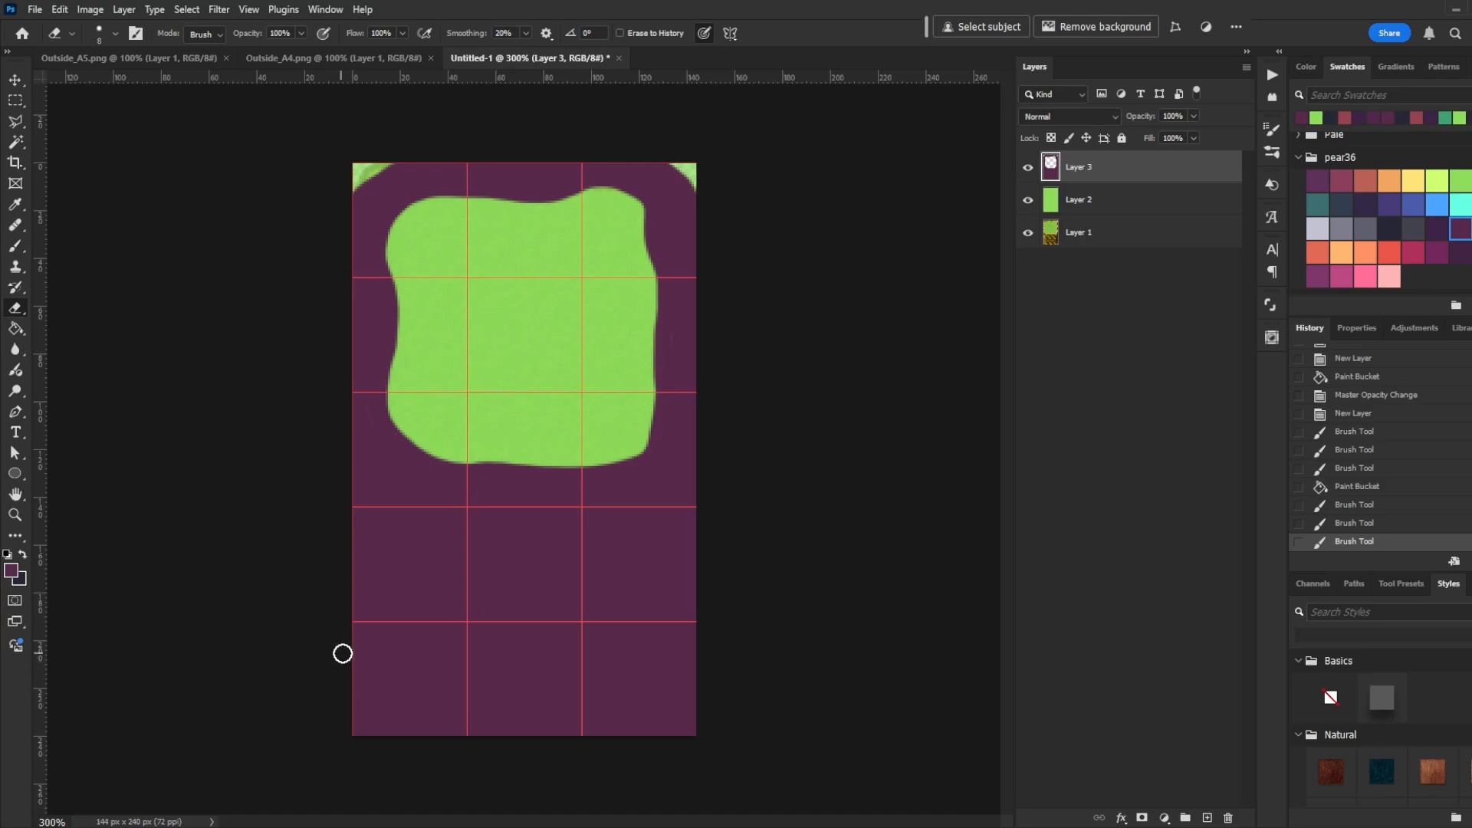
pyautogui.moveTo(342, 654)
pyautogui.mouseDown()
pyautogui.moveTo(434, 716)
pyautogui.moveTo(523, 724)
pyautogui.moveTo(589, 718)
pyautogui.moveTo(748, 650)
pyautogui.moveTo(519, 729)
pyautogui.moveTo(703, 659)
pyautogui.moveTo(539, 732)
pyautogui.moveTo(386, 720)
pyautogui.moveTo(345, 675)
pyautogui.moveTo(369, 741)
pyautogui.moveTo(365, 688)
pyautogui.moveTo(412, 734)
pyautogui.moveTo(723, 733)
pyautogui.mouseUp()
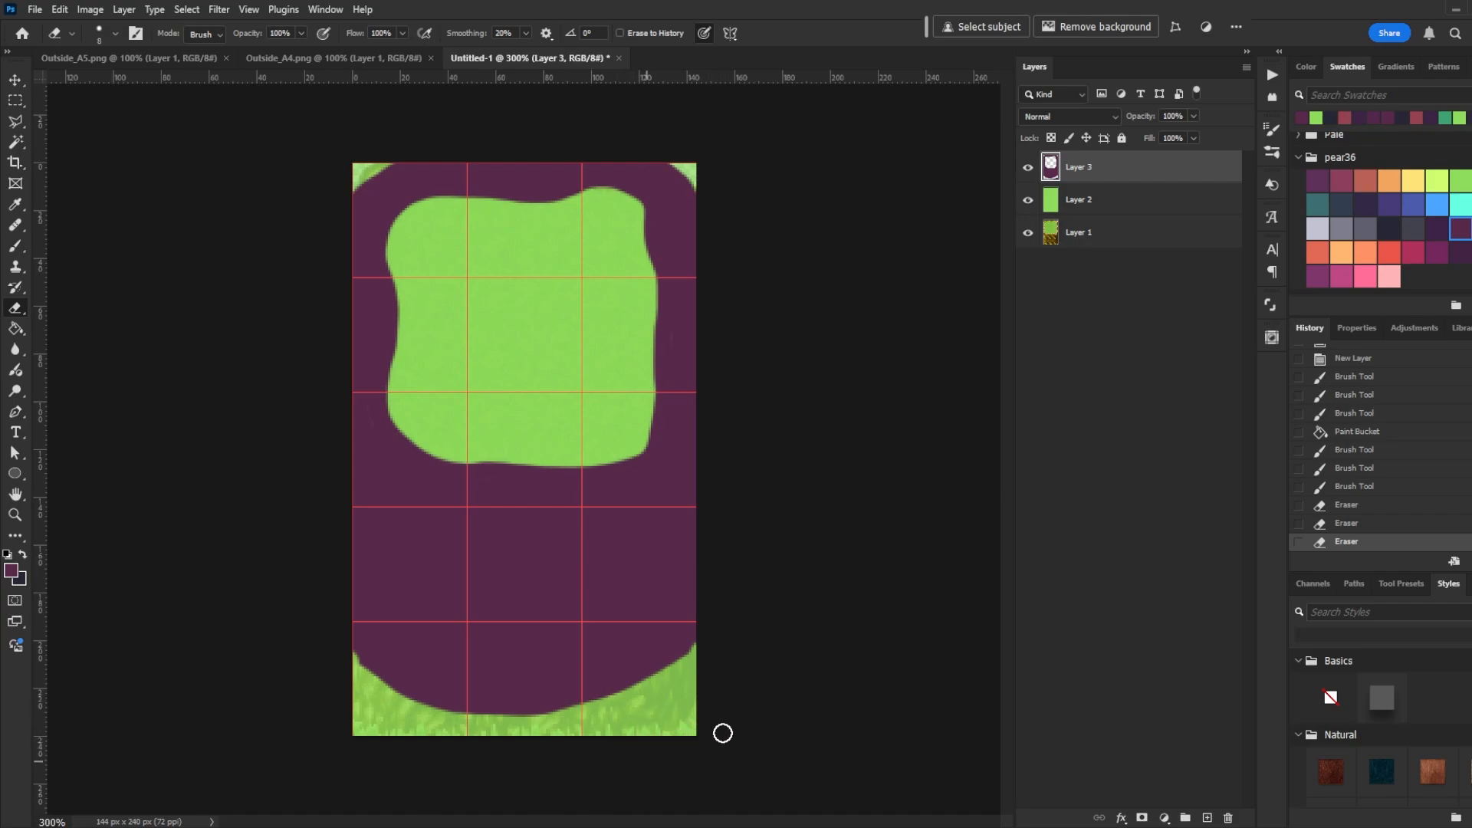
pyautogui.moveTo(358, 645)
pyautogui.mouseDown()
pyautogui.moveTo(497, 730)
pyautogui.moveTo(615, 726)
pyautogui.moveTo(680, 680)
pyautogui.mouseUp()
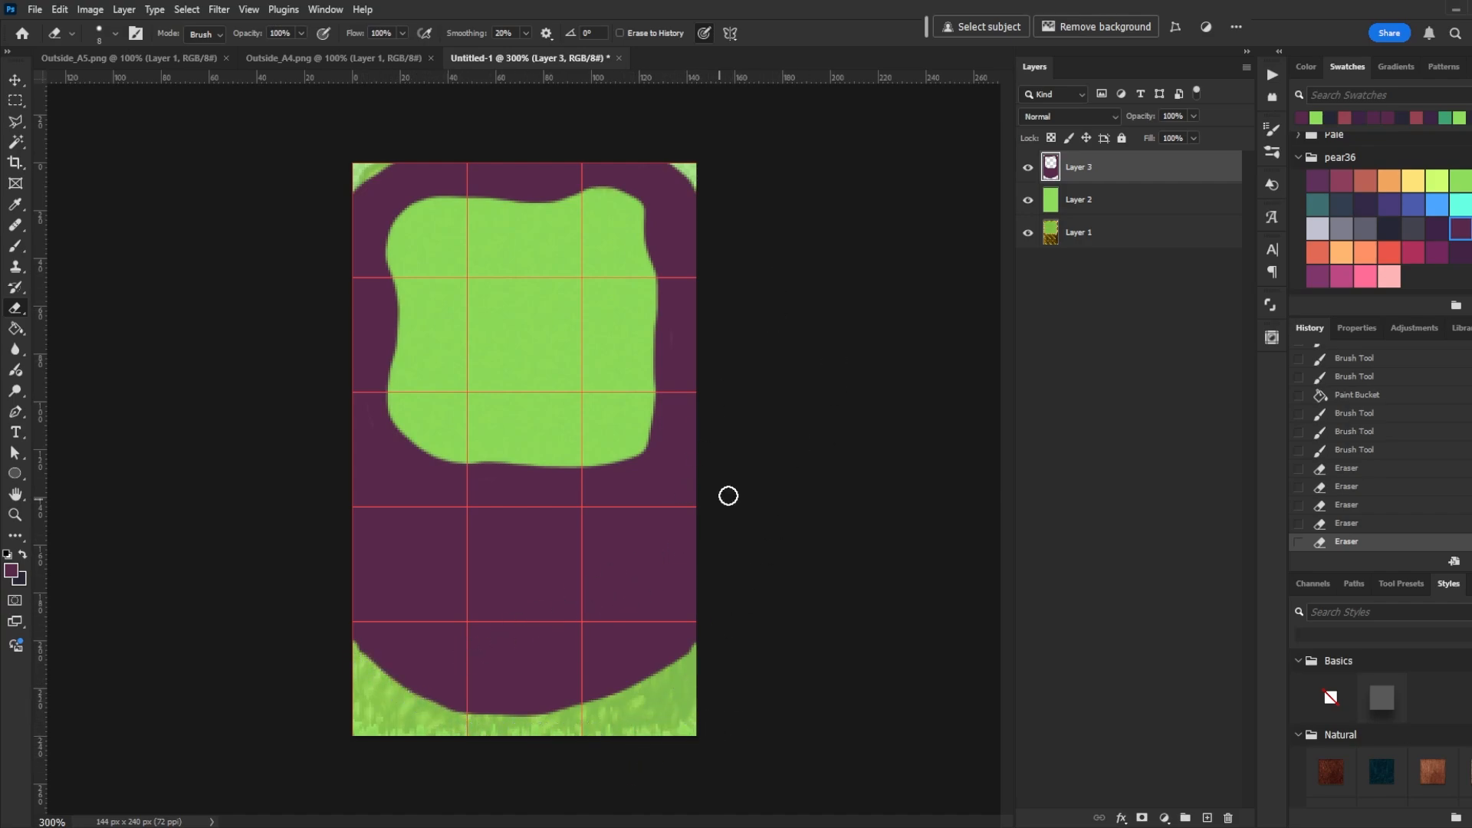
# - Clear the top-left and top-right corner areas of the grass layer with rectangular selections
pyautogui.press('m')
pyautogui.click(1160, 198)
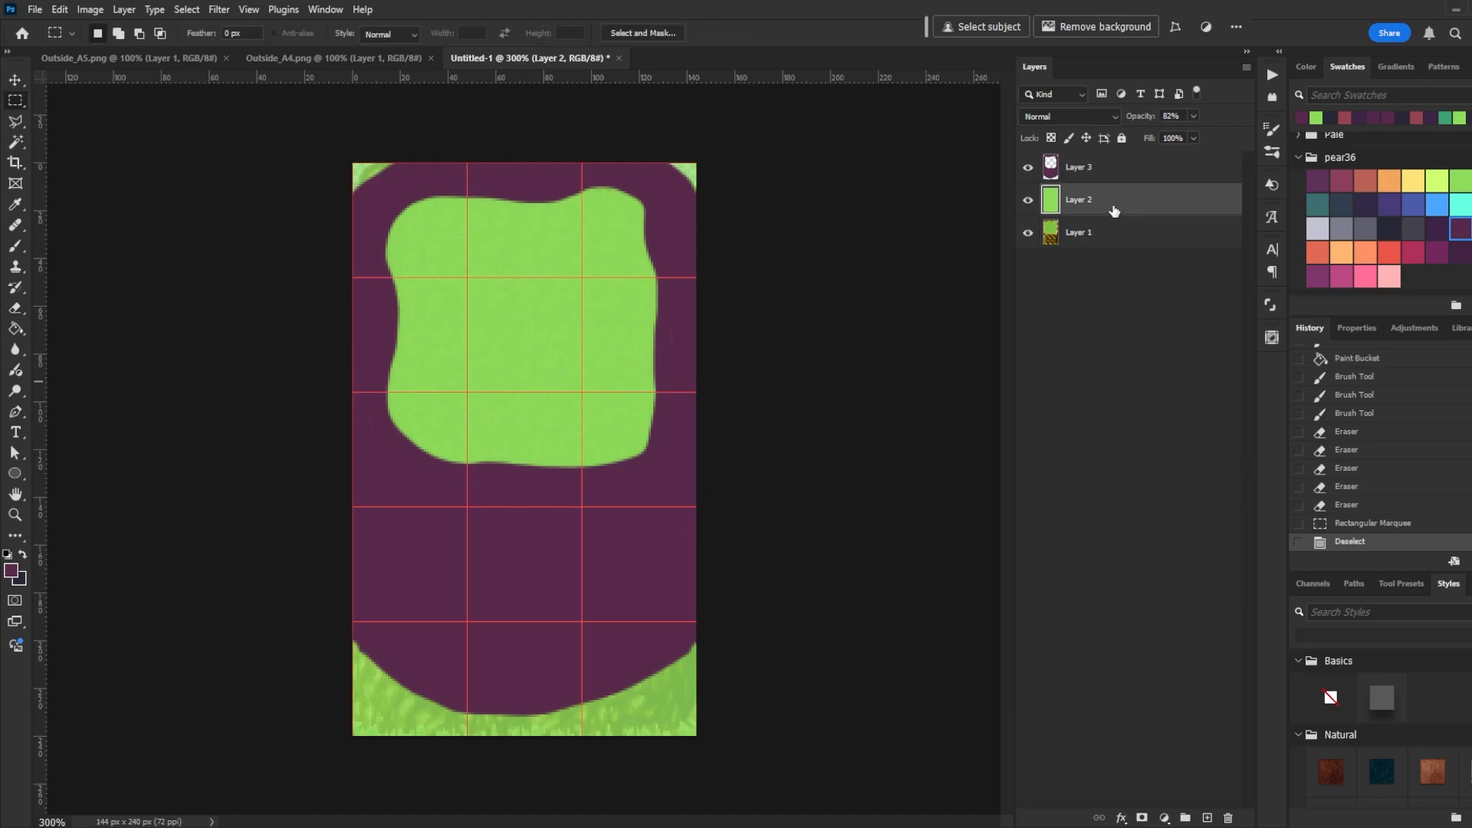
pyautogui.moveTo(351, 162); pyautogui.dragTo(400, 198)
pyautogui.press('Delete')
pyautogui.moveTo(706, 149); pyautogui.dragTo(662, 216)
pyautogui.press('Delete')
pyautogui.hotkey('ctrl', 'd')
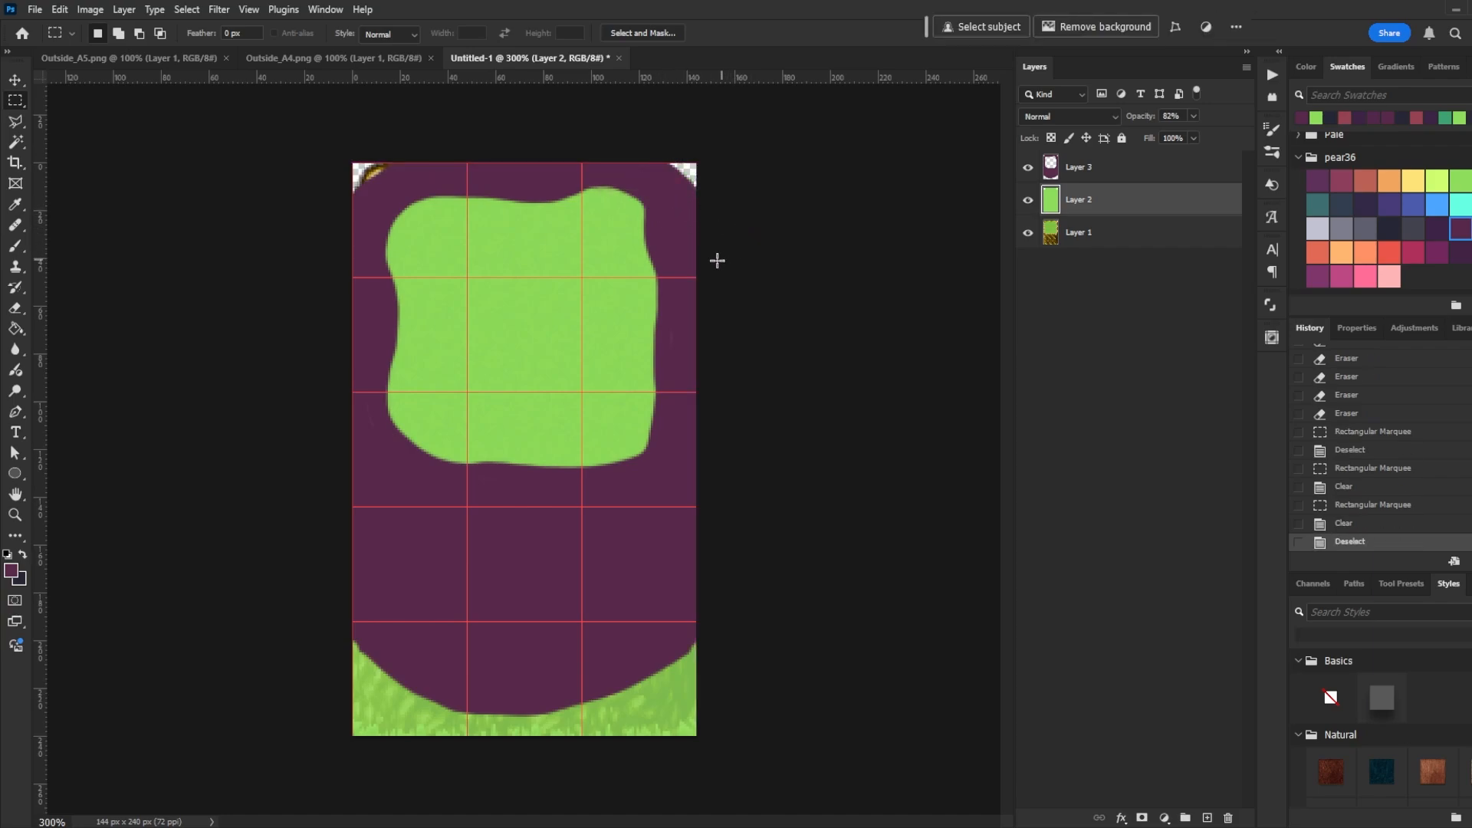
# - Erase the purple outline layer at the tile's top-left and top-right corners
pyautogui.click(1096, 166)
pyautogui.press('e')
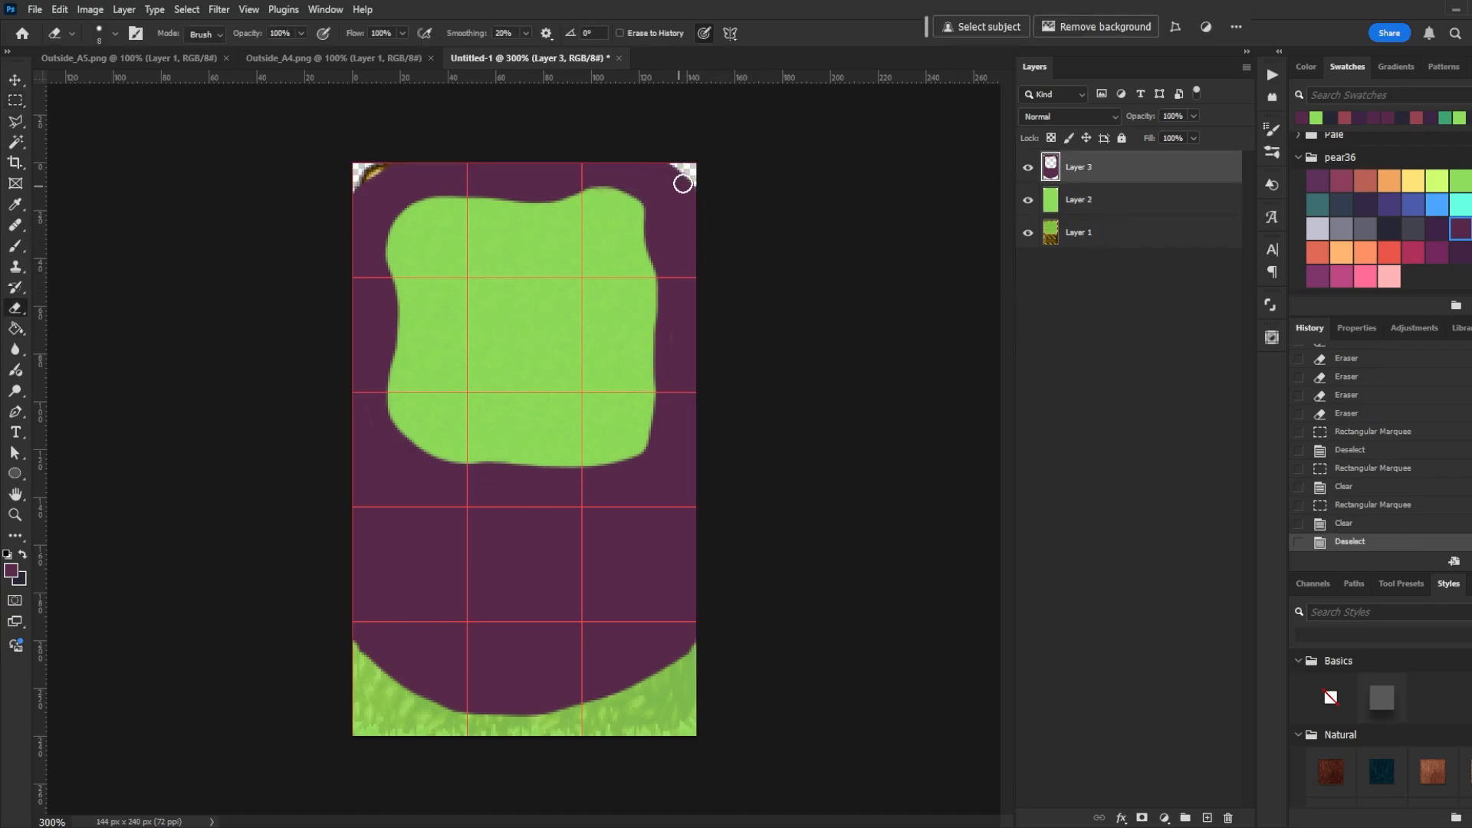
pyautogui.moveTo(637, 158)
pyautogui.mouseDown()
pyautogui.moveTo(706, 223)
pyautogui.moveTo(647, 147)
pyautogui.mouseUp()
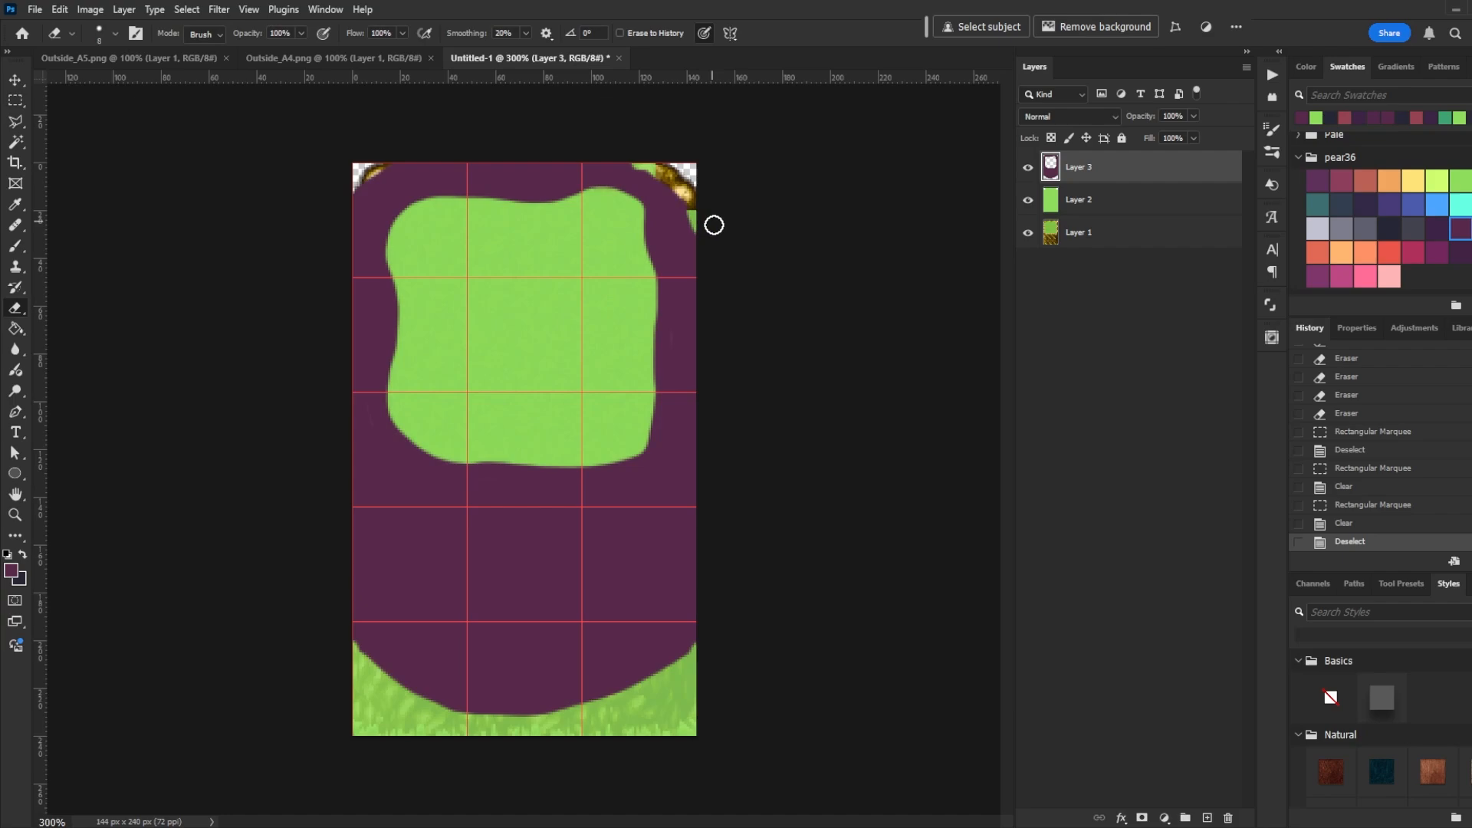
pyautogui.moveTo(714, 225); pyautogui.dragTo(660, 148)
pyautogui.moveTo(428, 153)
pyautogui.mouseDown()
pyautogui.moveTo(381, 168)
pyautogui.moveTo(339, 227)
pyautogui.moveTo(408, 147)
pyautogui.moveTo(328, 220)
pyautogui.moveTo(392, 140)
pyautogui.moveTo(347, 163)
pyautogui.mouseUp()
# - Delete the original reference tile layer and erase the grass layer's top corners
pyautogui.click(1113, 234)
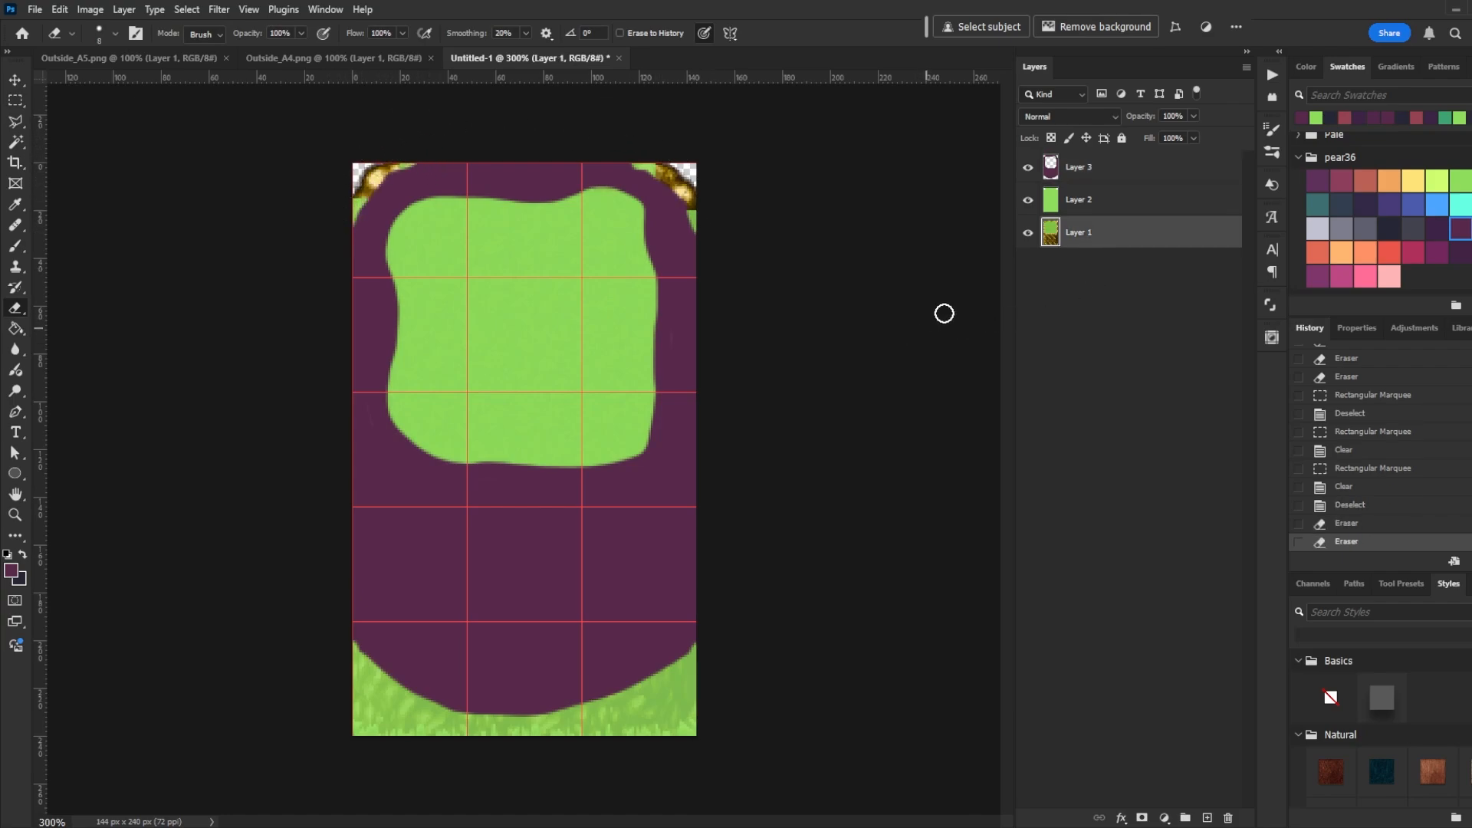
pyautogui.press('Delete')
pyautogui.click(1117, 208)
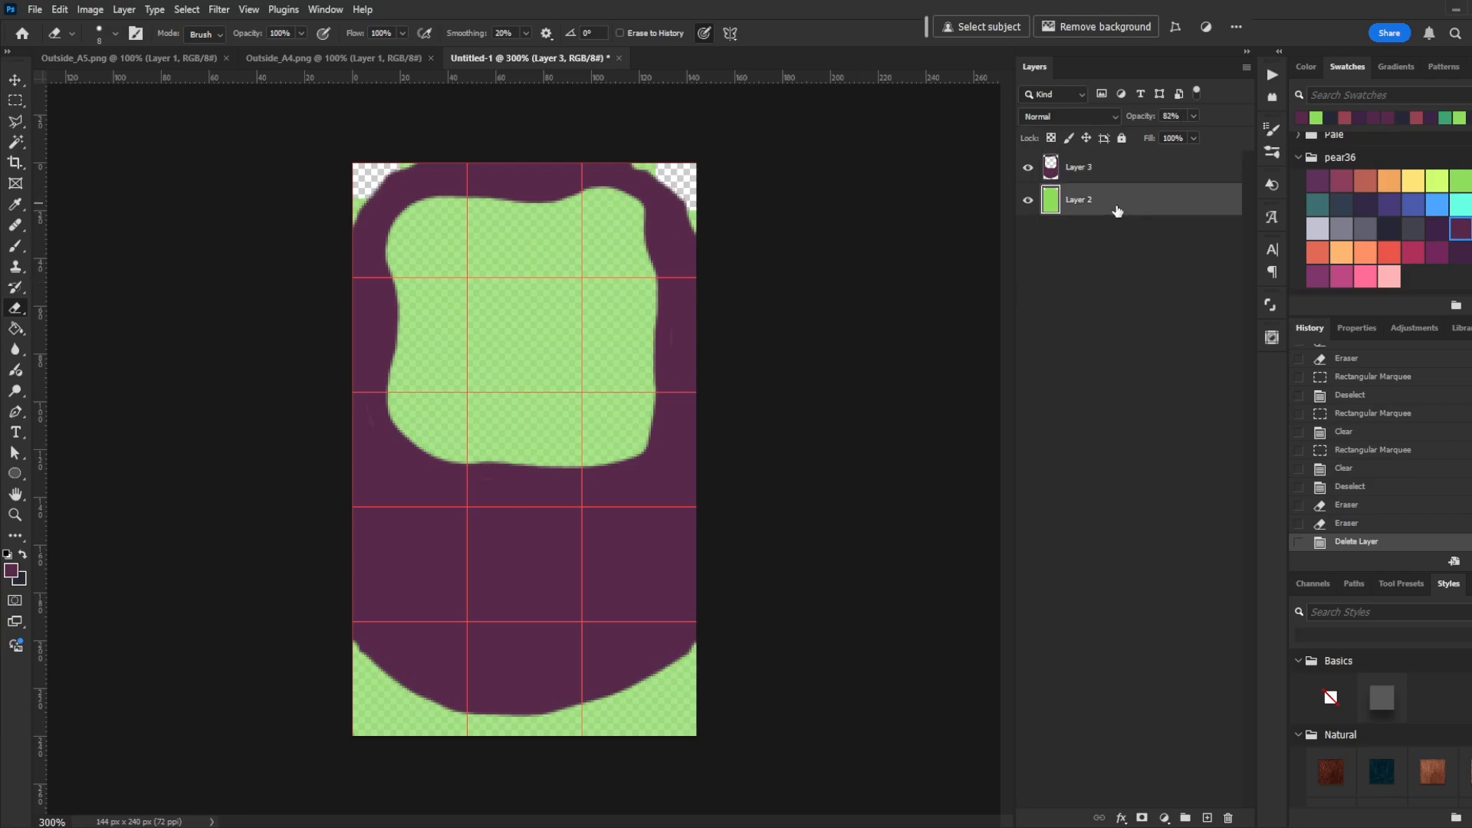
pyautogui.moveTo(649, 161)
pyautogui.mouseDown()
pyautogui.moveTo(701, 223)
pyautogui.moveTo(693, 194)
pyautogui.mouseUp()
pyautogui.moveTo(427, 157)
pyautogui.mouseDown()
pyautogui.moveTo(392, 171)
pyautogui.moveTo(337, 254)
pyautogui.moveTo(400, 146)
pyautogui.moveTo(447, 134)
pyautogui.mouseUp()
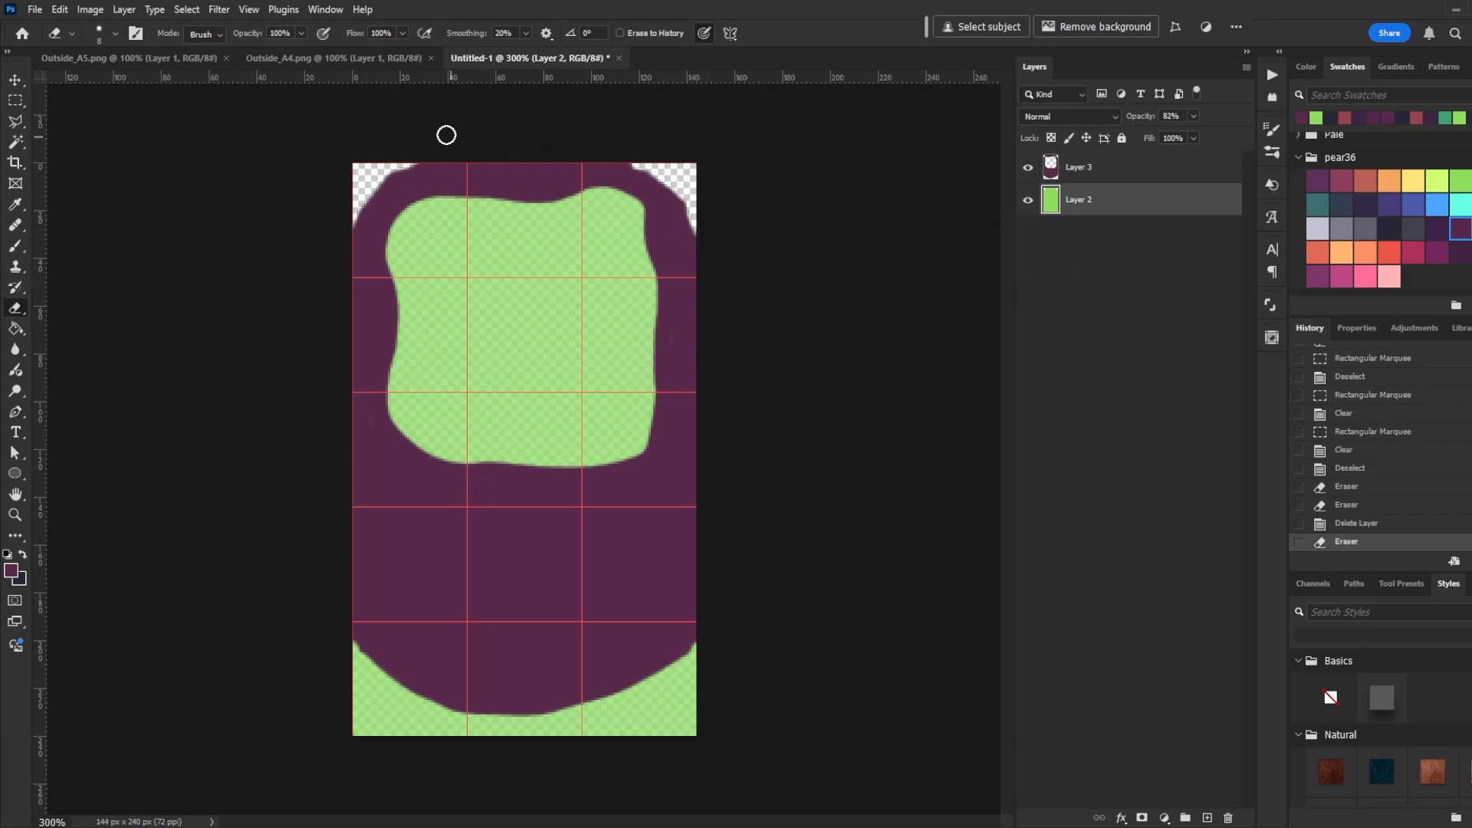
# - Turn off snapping and re-erase the purple outline at both top corners more cleanly
pyautogui.click(1104, 167)
pyautogui.moveTo(624, 159)
pyautogui.mouseDown()
pyautogui.moveTo(693, 206)
pyautogui.moveTo(700, 241)
pyautogui.mouseUp()
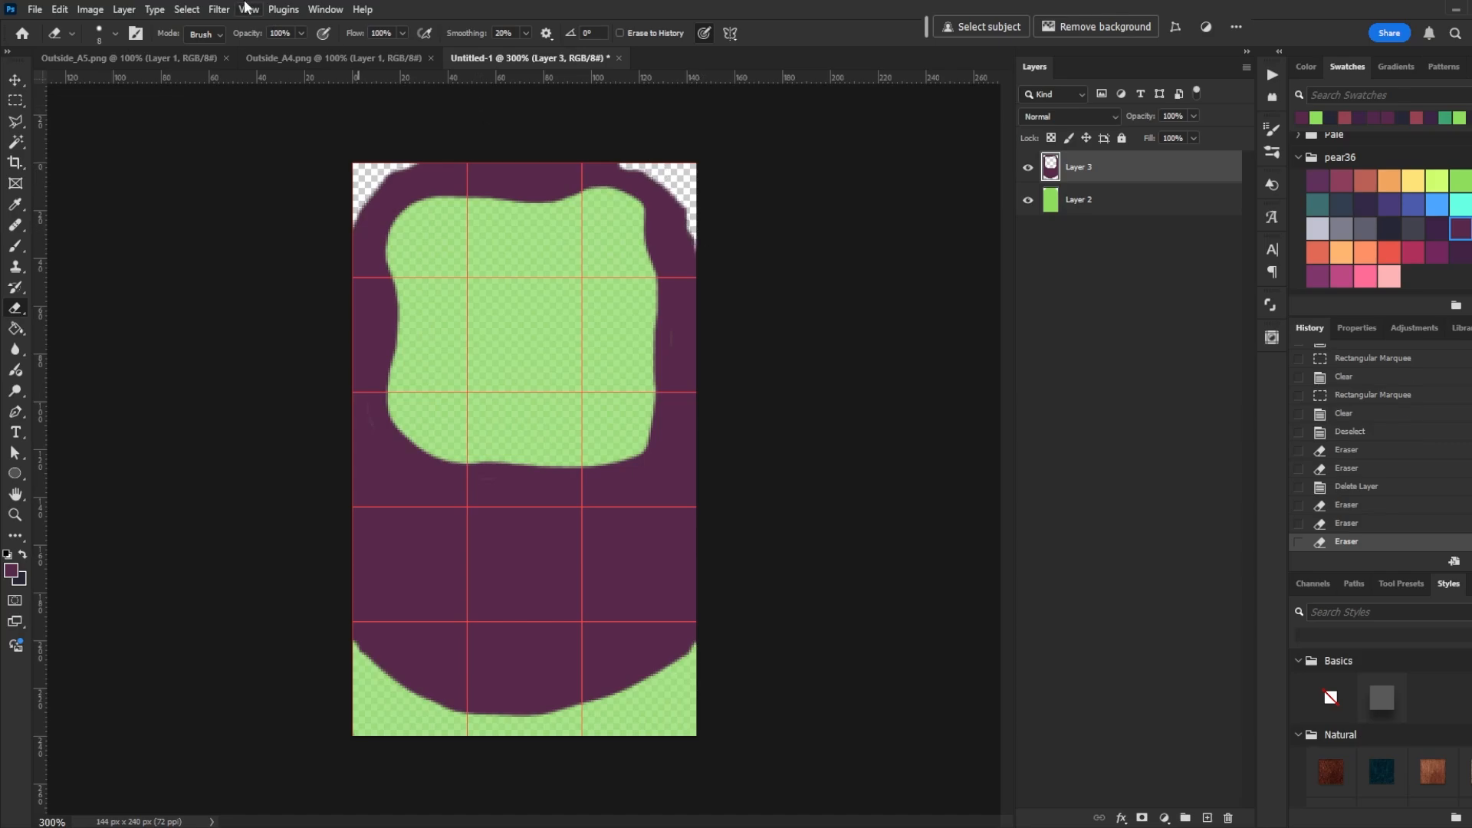
pyautogui.click(247, 9)
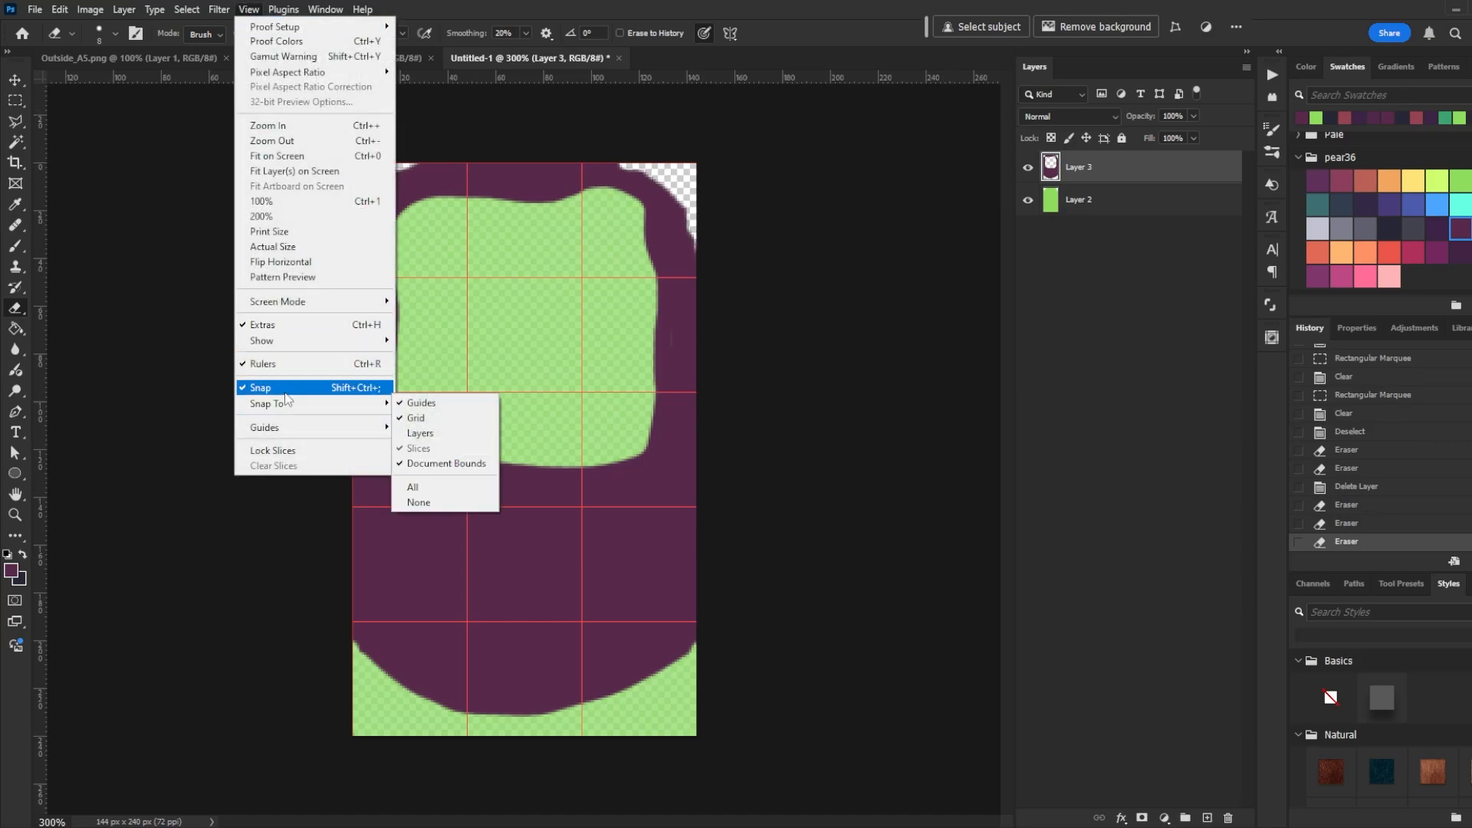
pyautogui.click(265, 387)
pyautogui.click(1392, 523)
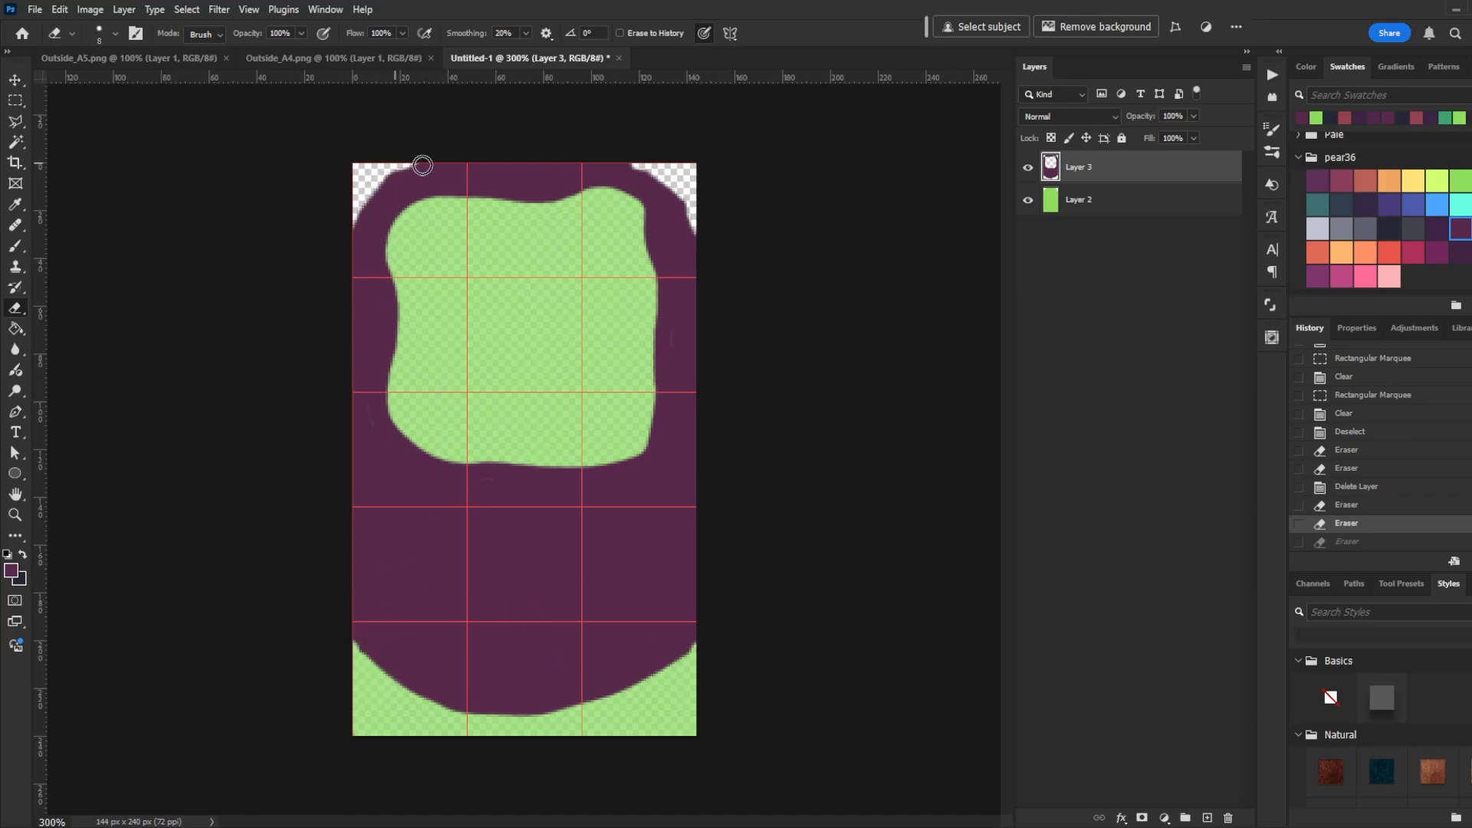
pyautogui.moveTo(394, 174); pyautogui.dragTo(354, 247)
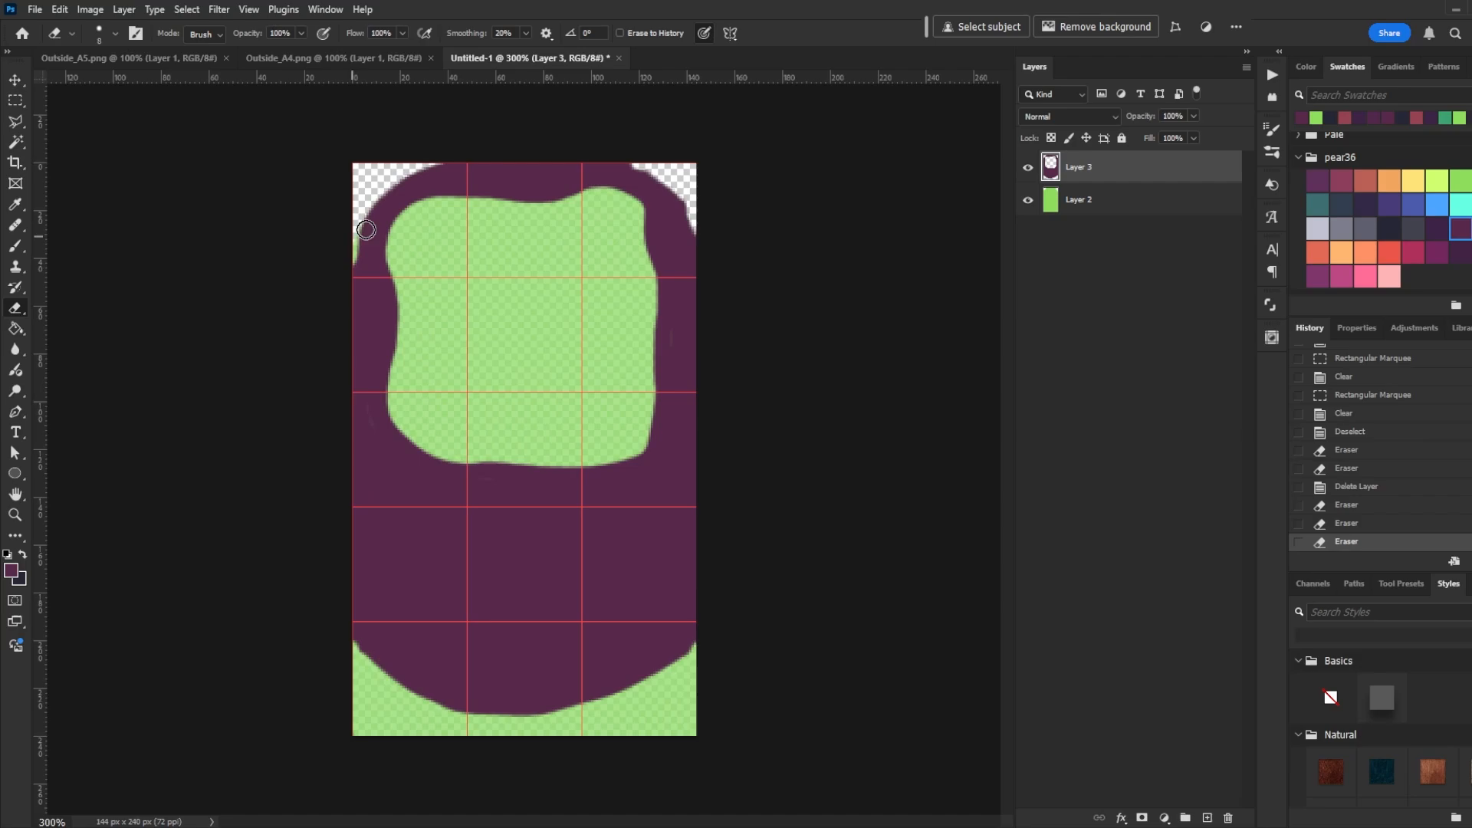
pyautogui.moveTo(622, 160)
pyautogui.mouseDown()
pyautogui.moveTo(662, 174)
pyautogui.moveTo(713, 248)
pyautogui.mouseUp()
pyautogui.moveTo(686, 200); pyautogui.dragTo(713, 240)
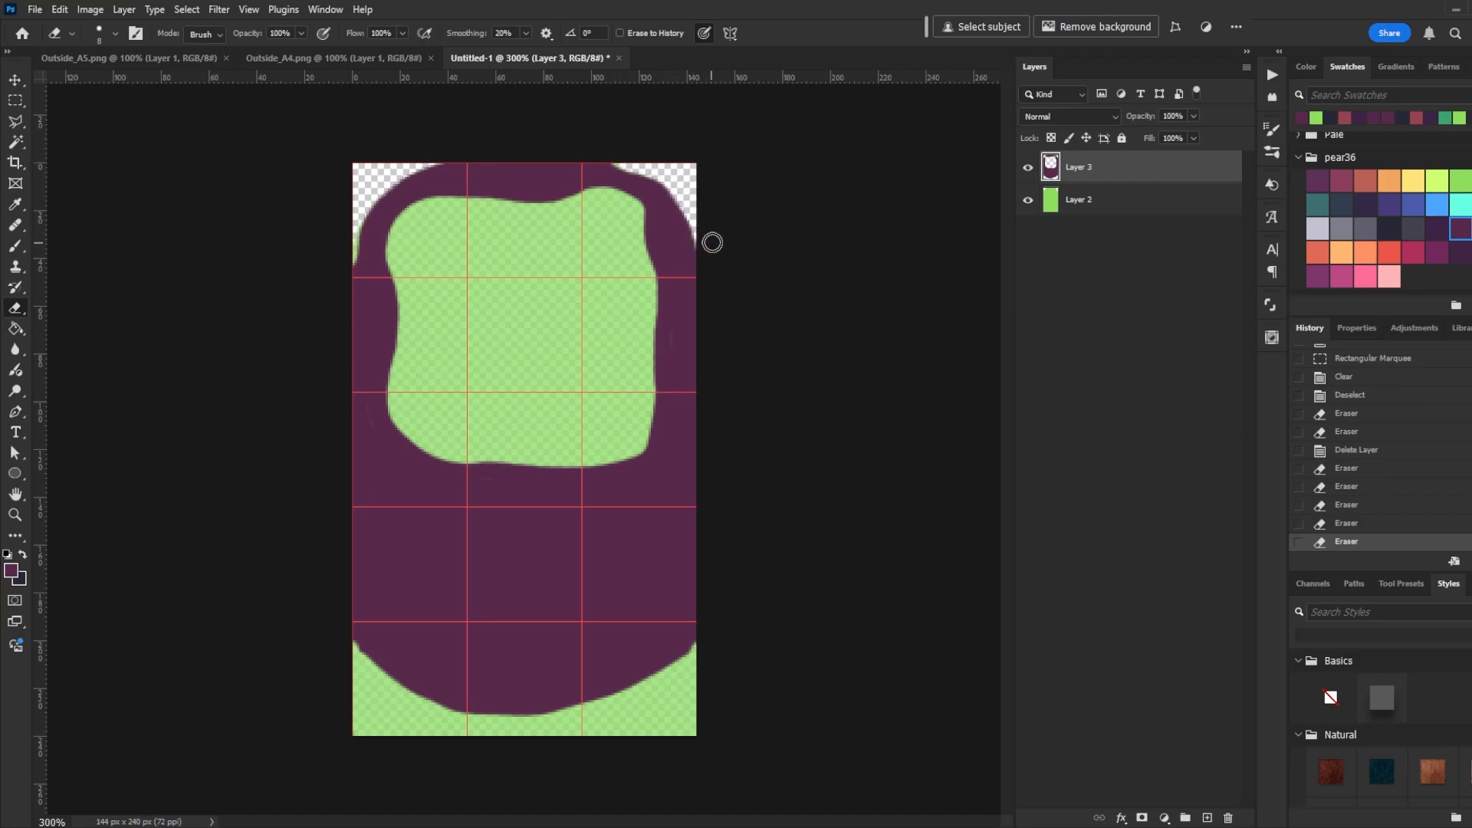
# - Patch the outline's top edge with a brush dab and erase the grass layer's top corners
pyautogui.press('b')
pyautogui.click(499, 182)
pyautogui.click(1089, 200)
pyautogui.press('e')
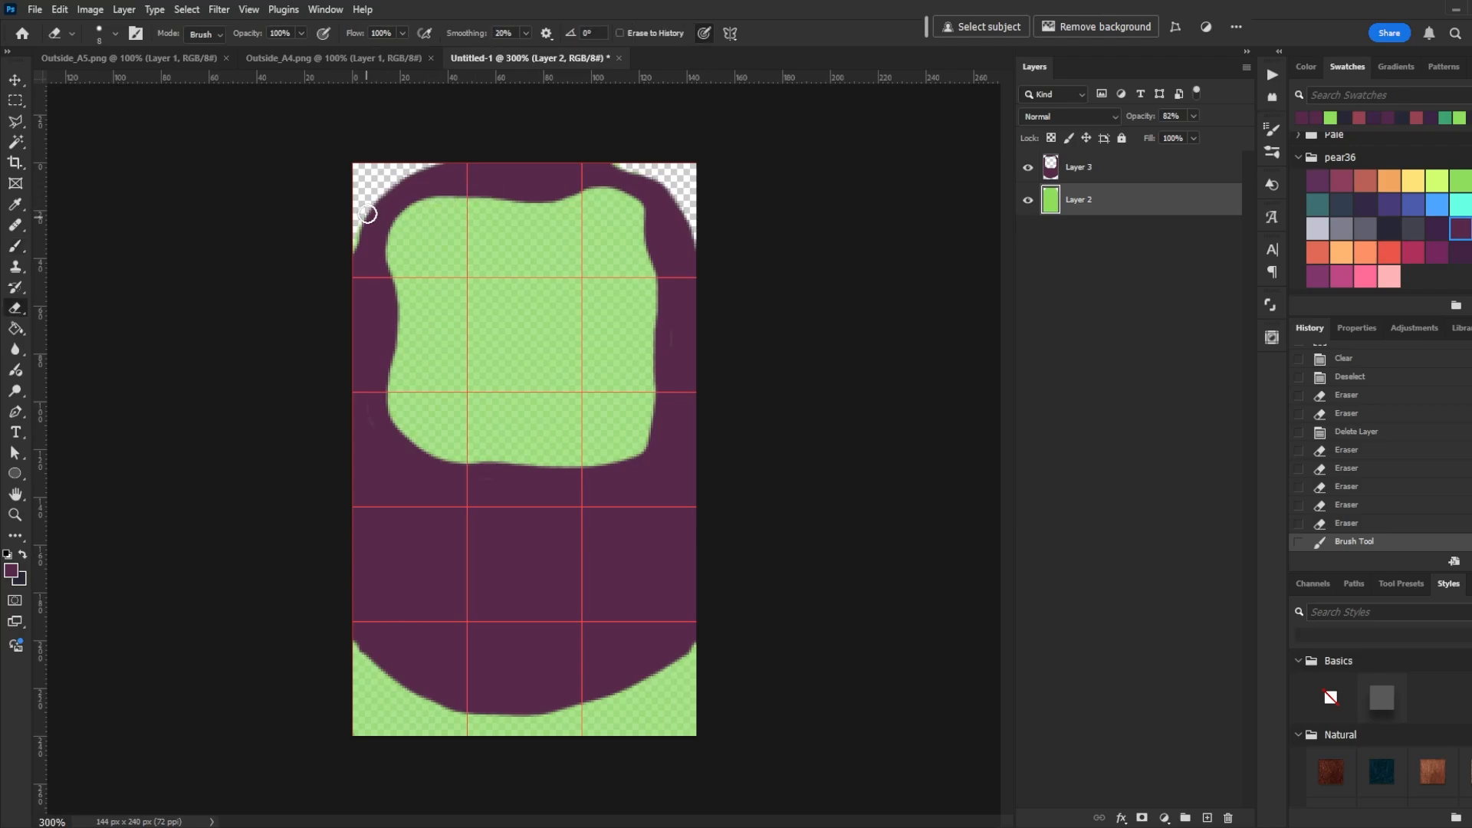
pyautogui.moveTo(368, 214); pyautogui.dragTo(348, 264)
pyautogui.moveTo(658, 163); pyautogui.dragTo(704, 201)
# - Set the grass layer's opacity to 100% and reselect the outline layer
pyautogui.click(1193, 117)
pyautogui.click(1195, 135)
pyautogui.moveTo(1195, 137); pyautogui.dragTo(1217, 132)
pyautogui.click(1157, 226)
pyautogui.click(1116, 184)
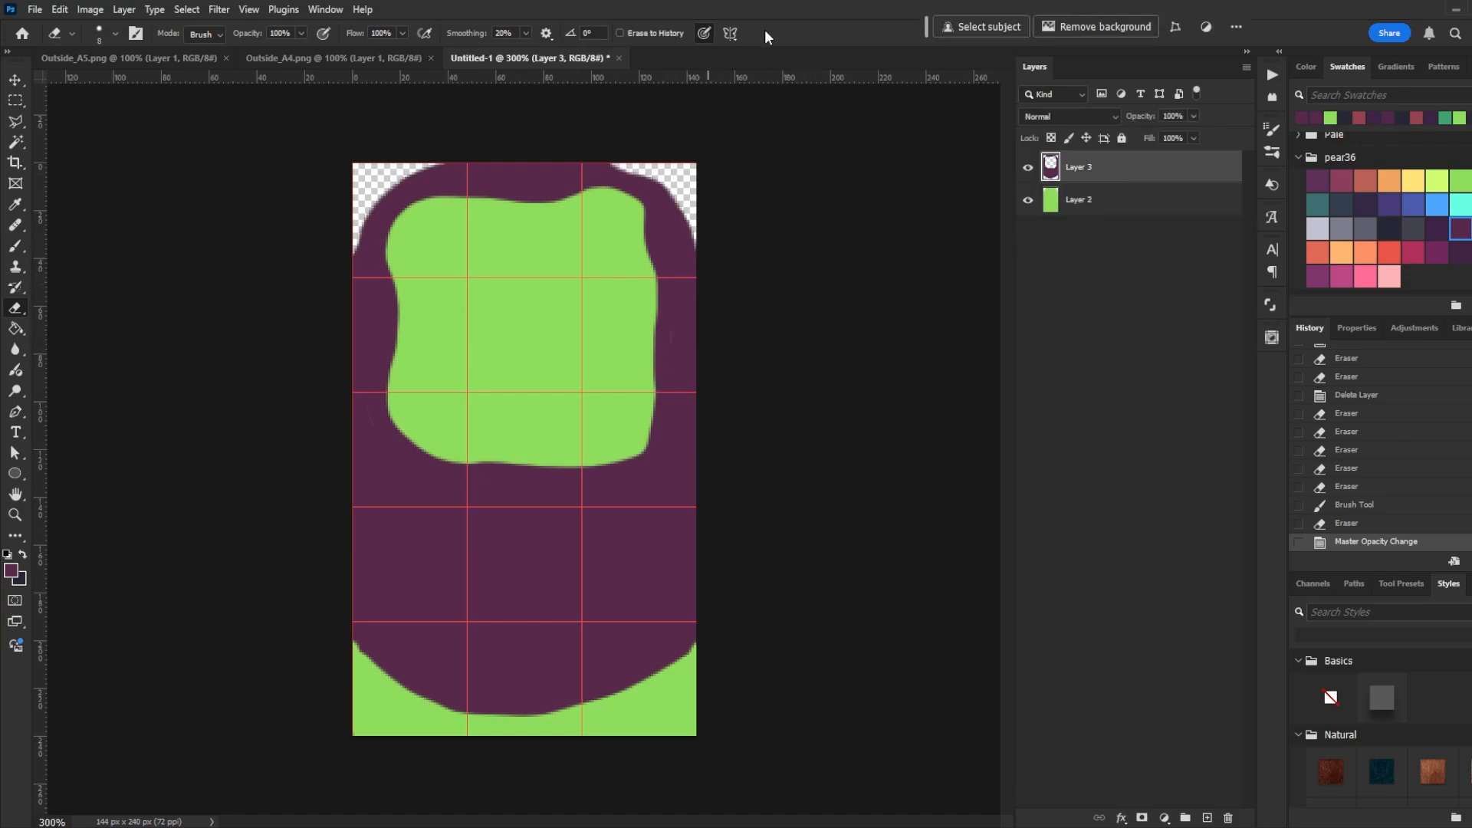
# - On a new layer, brush darker purple rock blobs across the lower cliff area
pyautogui.hotkey('ctrl', 'shift', 'n')
pyautogui.press('Return')
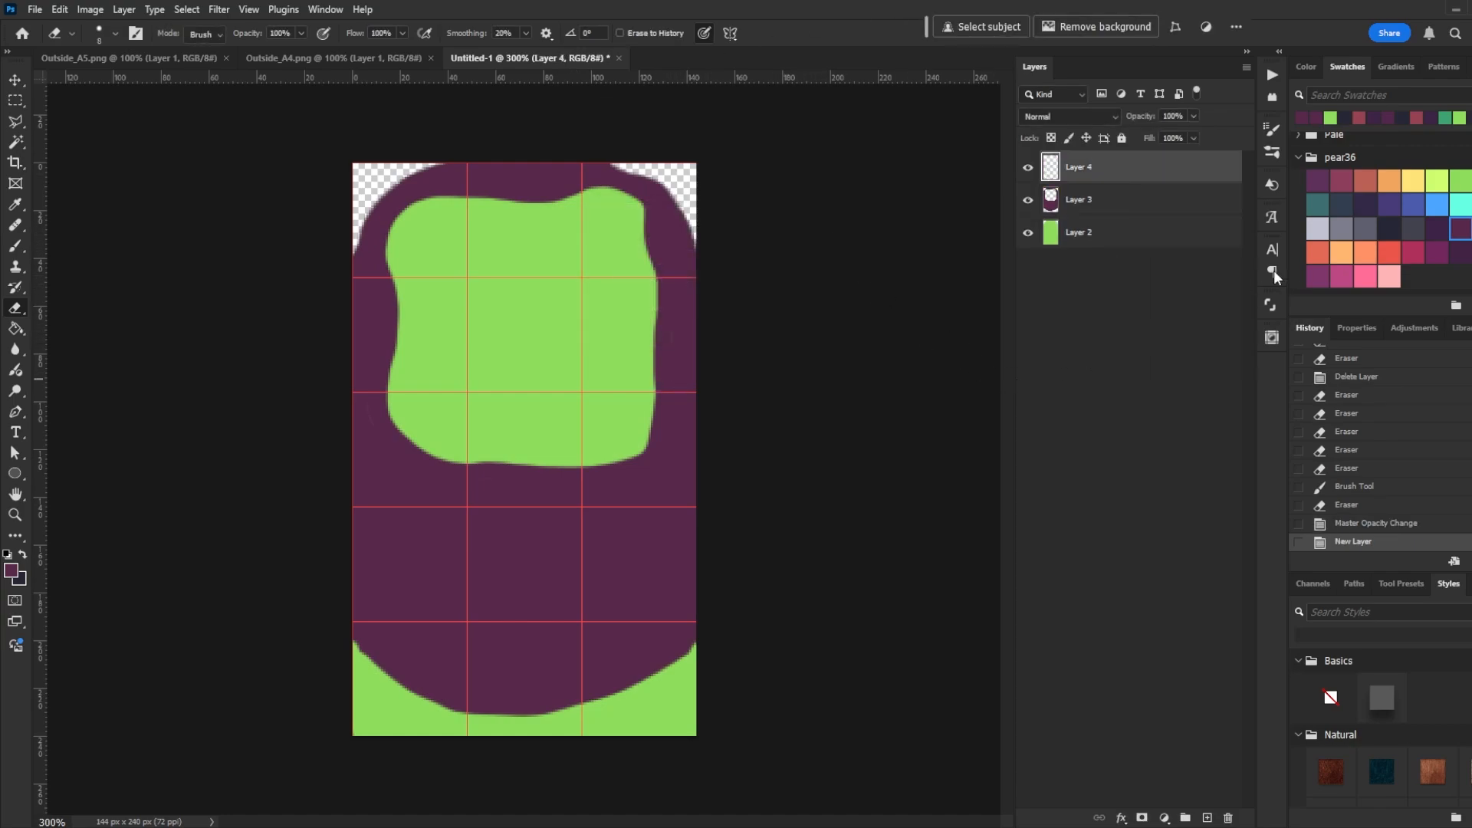
pyautogui.click(1439, 230)
pyautogui.press('b')
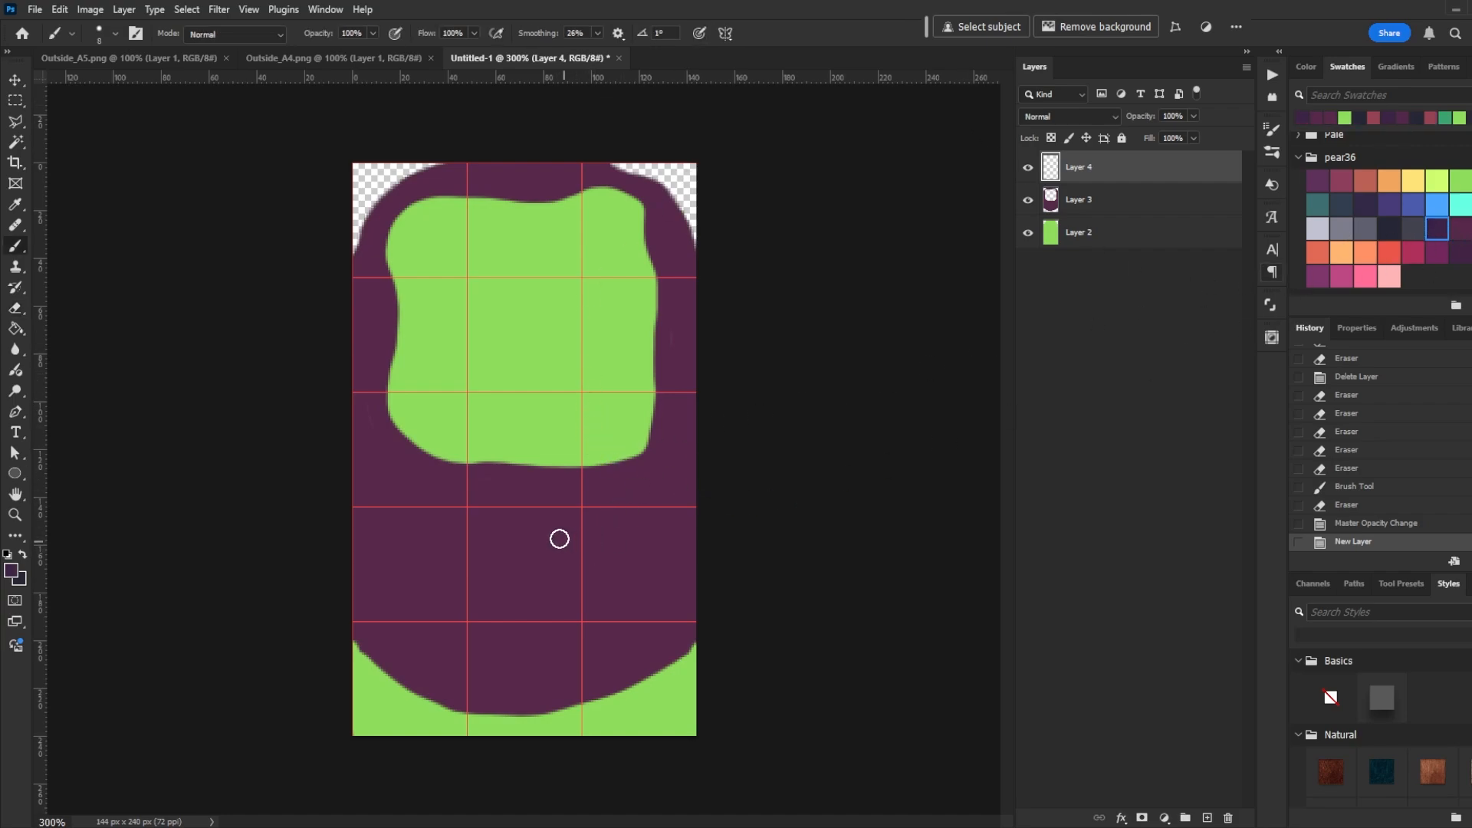
pyautogui.moveTo(537, 532)
pyautogui.mouseDown()
pyautogui.moveTo(529, 565)
pyautogui.moveTo(555, 549)
pyautogui.mouseUp()
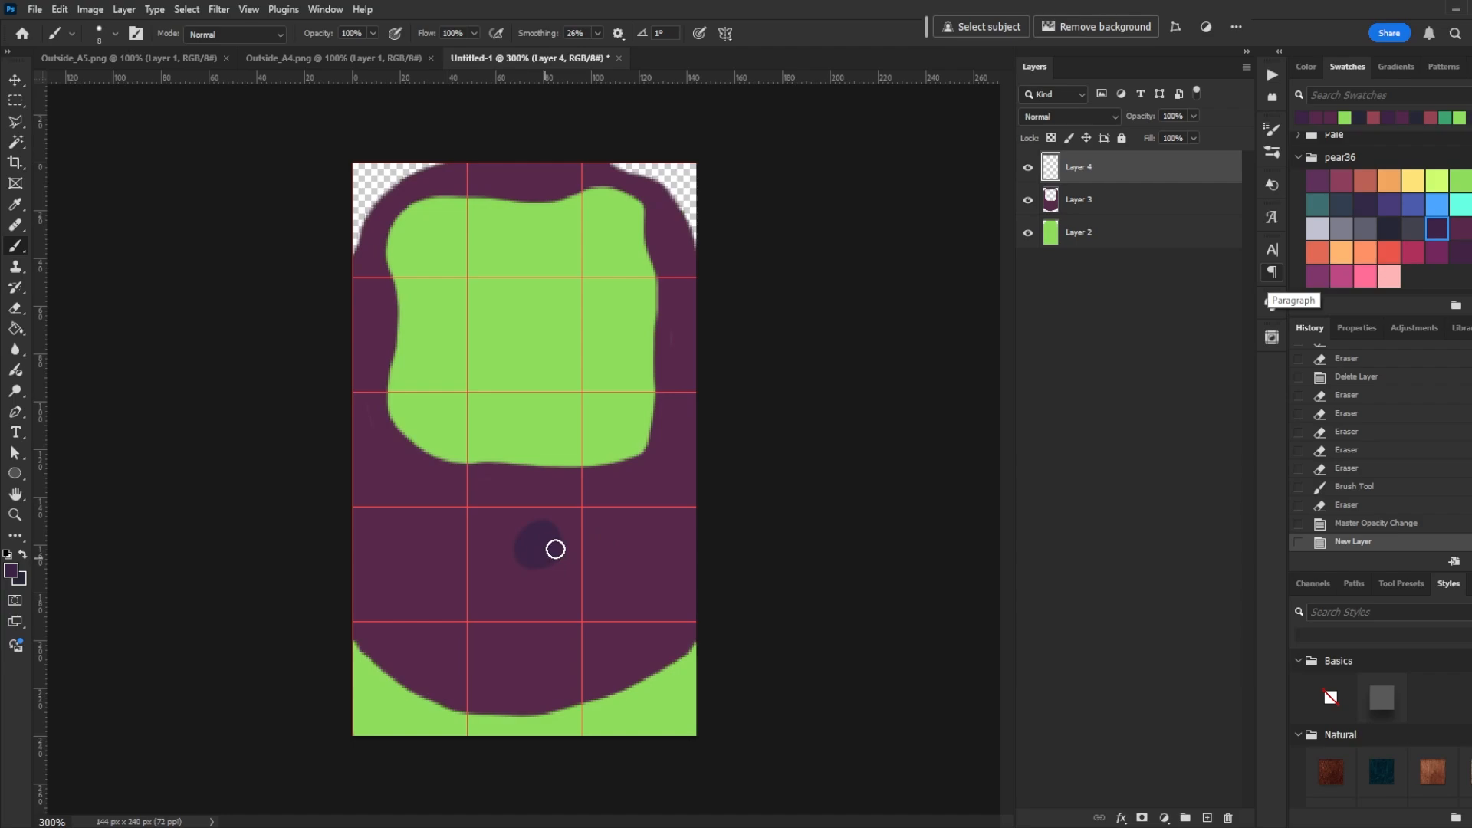
pyautogui.click(602, 563)
pyautogui.moveTo(600, 594); pyautogui.dragTo(618, 595)
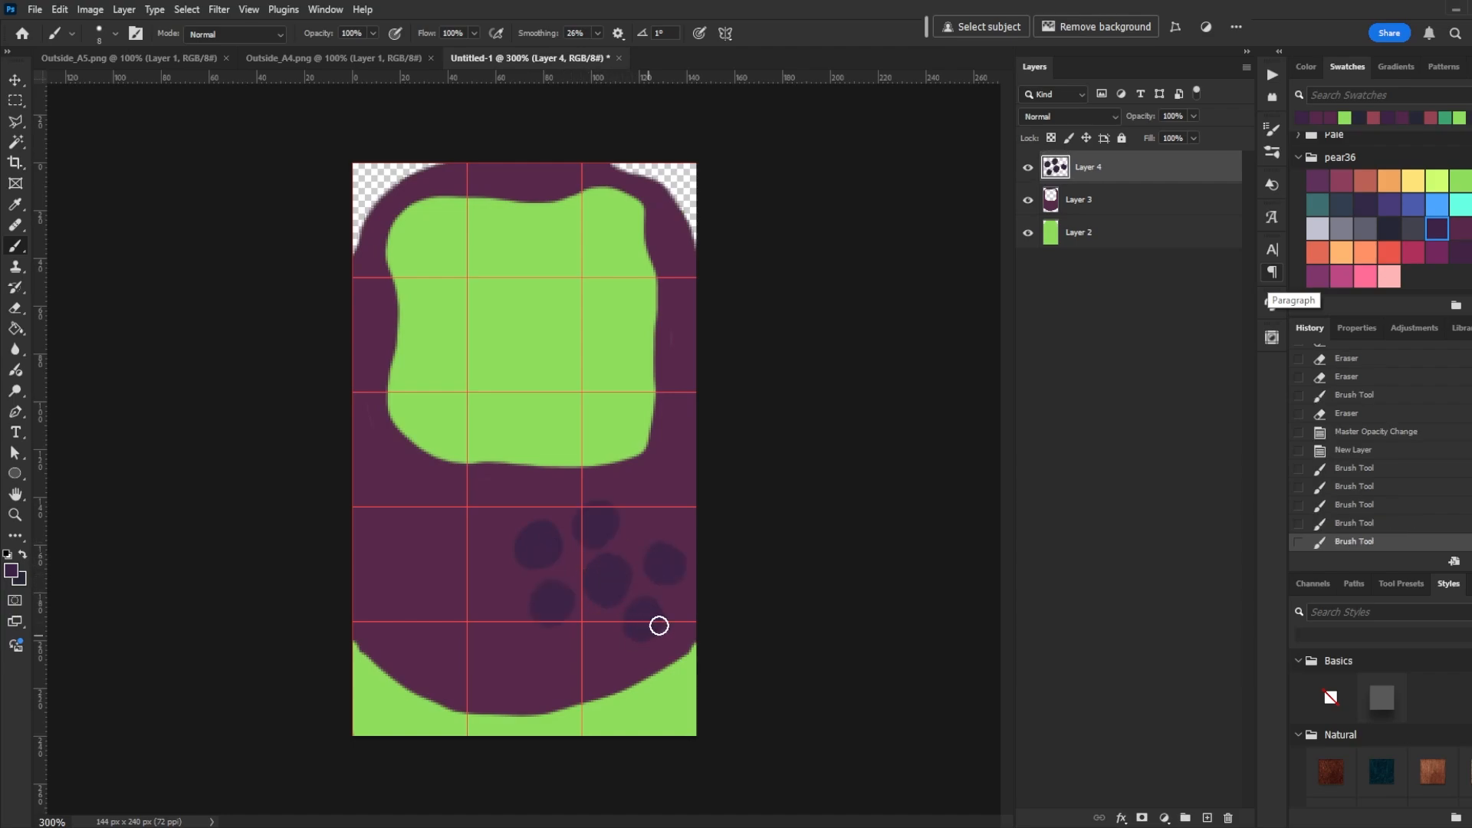
pyautogui.moveTo(658, 624)
pyautogui.mouseDown()
pyautogui.moveTo(583, 636)
pyautogui.moveTo(596, 657)
pyautogui.moveTo(537, 671)
pyautogui.mouseUp()
pyautogui.moveTo(514, 580); pyautogui.dragTo(497, 592)
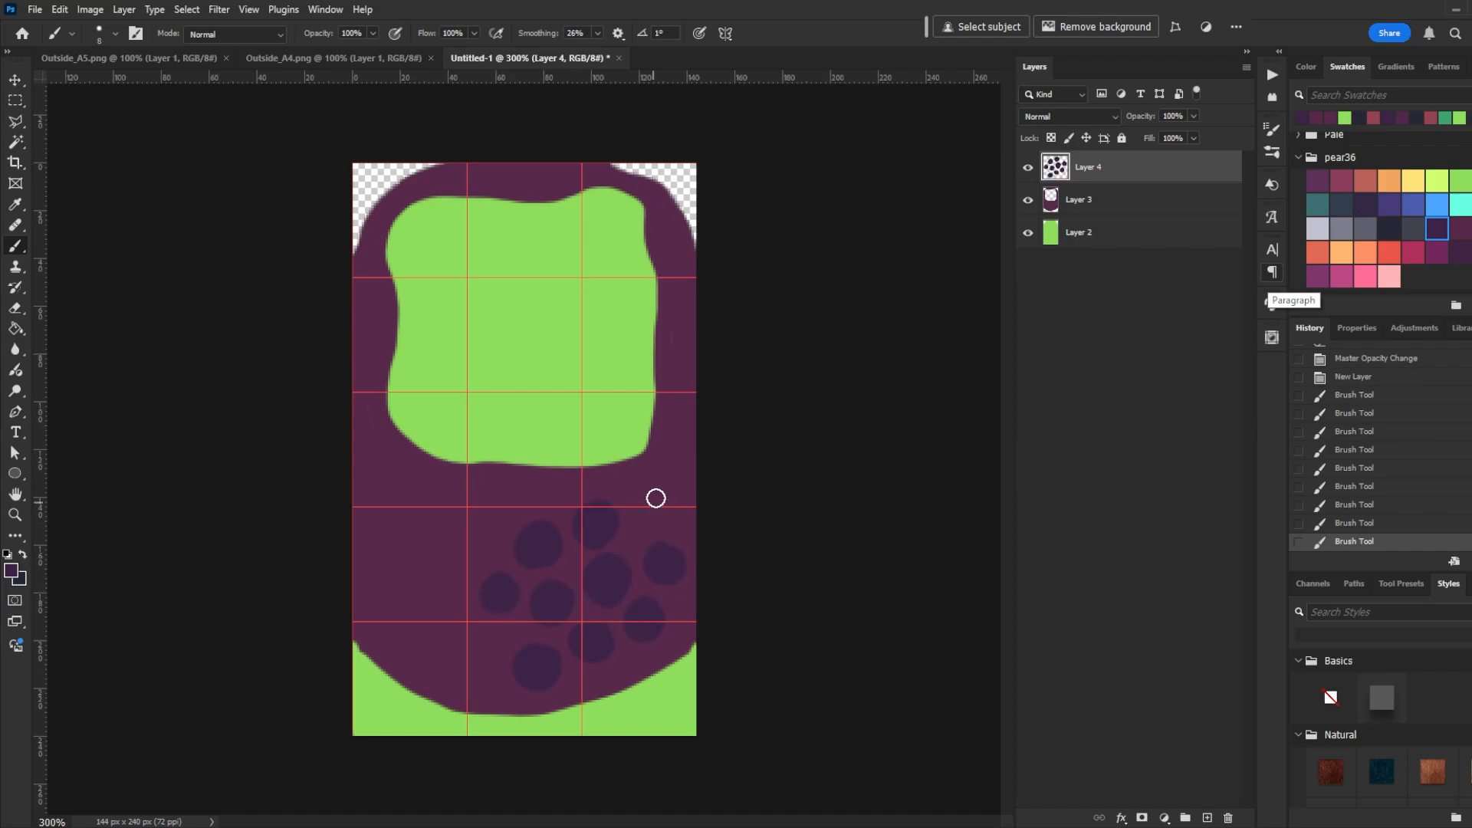
pyautogui.moveTo(654, 496); pyautogui.dragTo(691, 436)
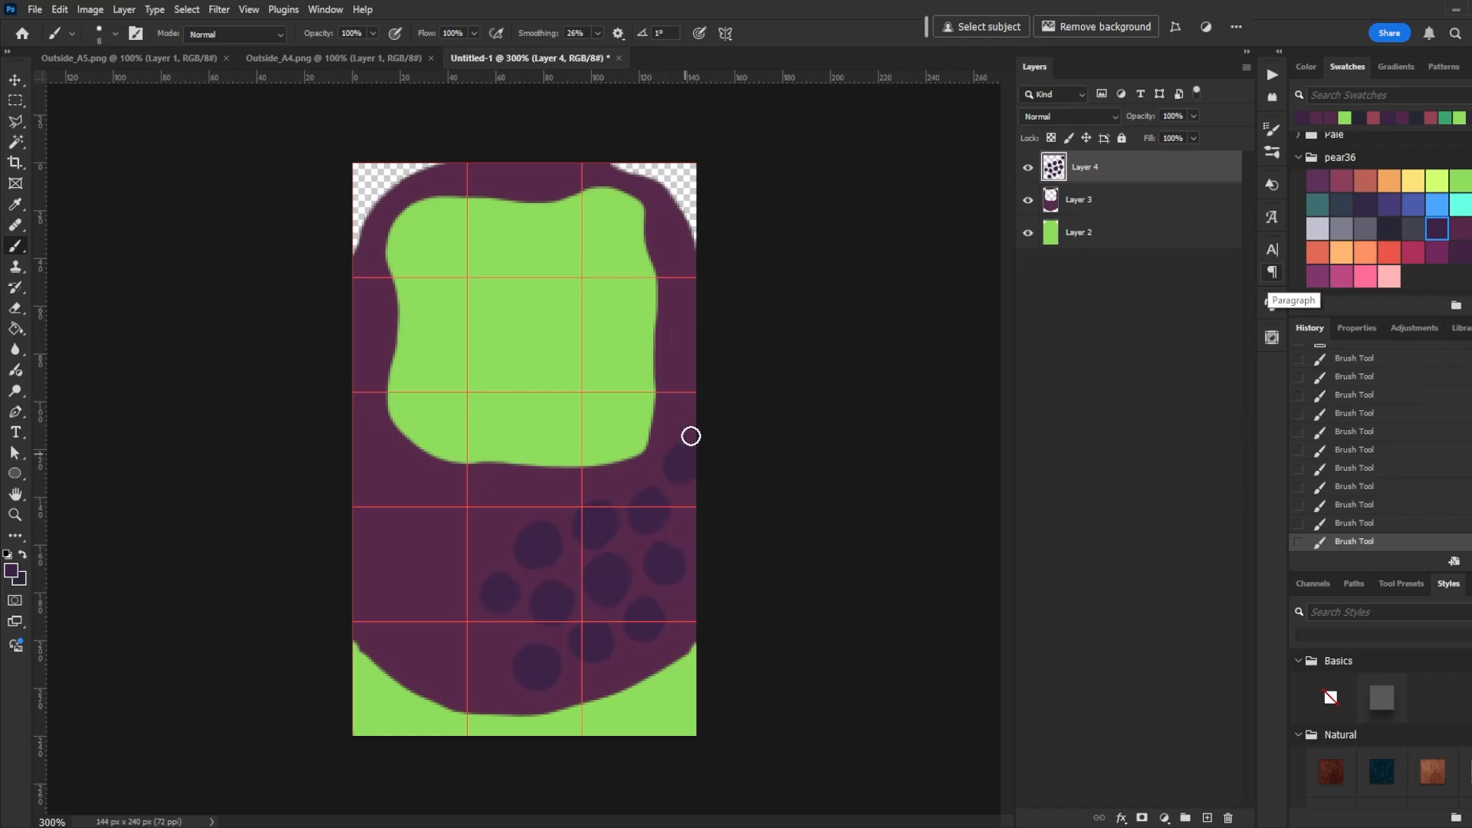
# - Examine the original grass cliff block in the Outside_A5 reference sheet up close
pyautogui.click(110, 63)
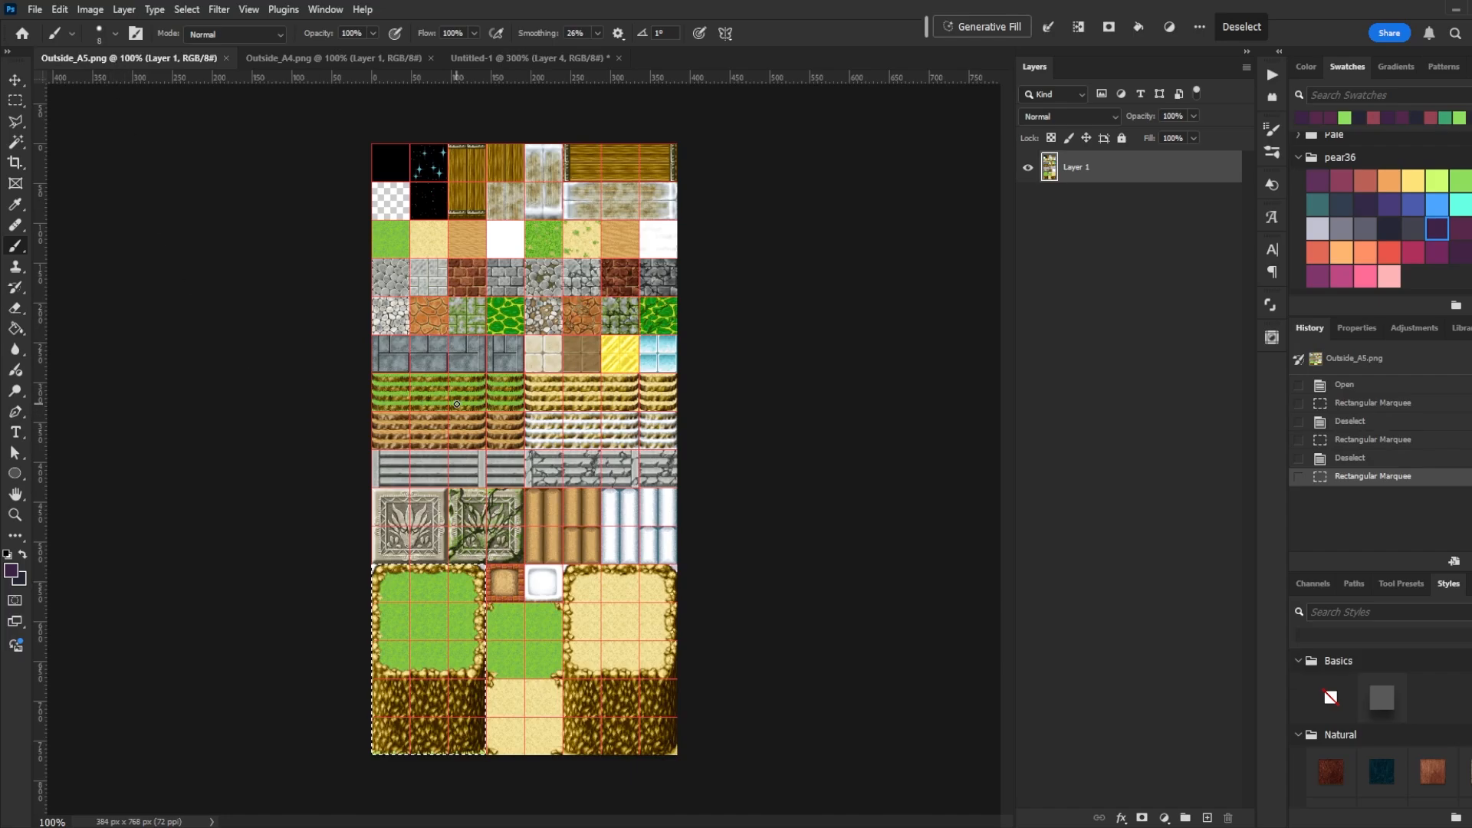
pyautogui.hotkey('ctrl', '+')
pyautogui.hotkey('ctrl', '+')
pyautogui.moveTo(378, 596); pyautogui.dragTo(567, 153)
pyautogui.moveTo(423, 663); pyautogui.dragTo(526, 293)
pyautogui.moveTo(552, 490); pyautogui.dragTo(544, 543)
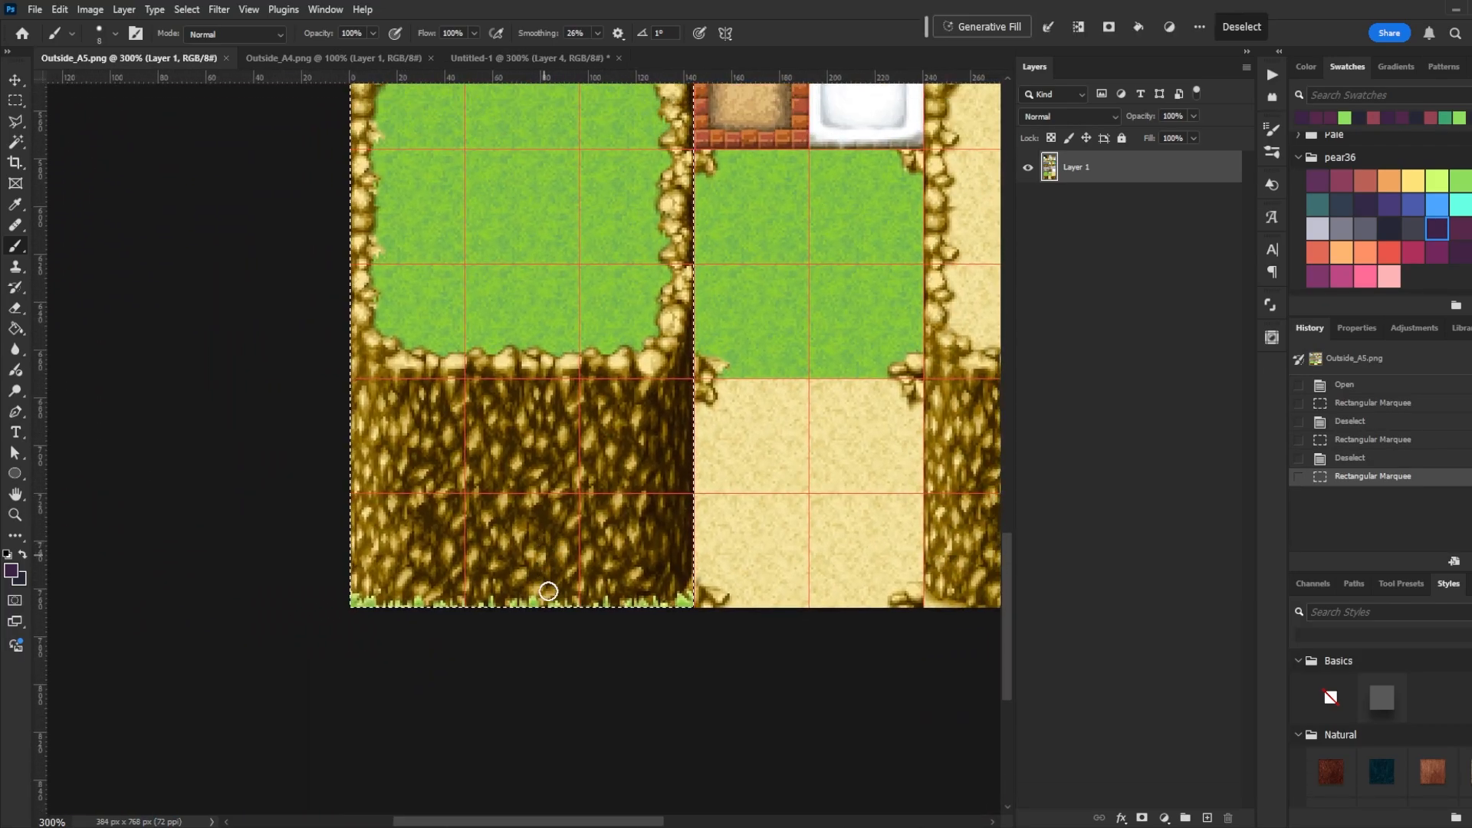
pyautogui.press('m')
pyautogui.click(492, 700)
pyautogui.moveTo(347, 379); pyautogui.dragTo(513, 633)
pyautogui.click(512, 637)
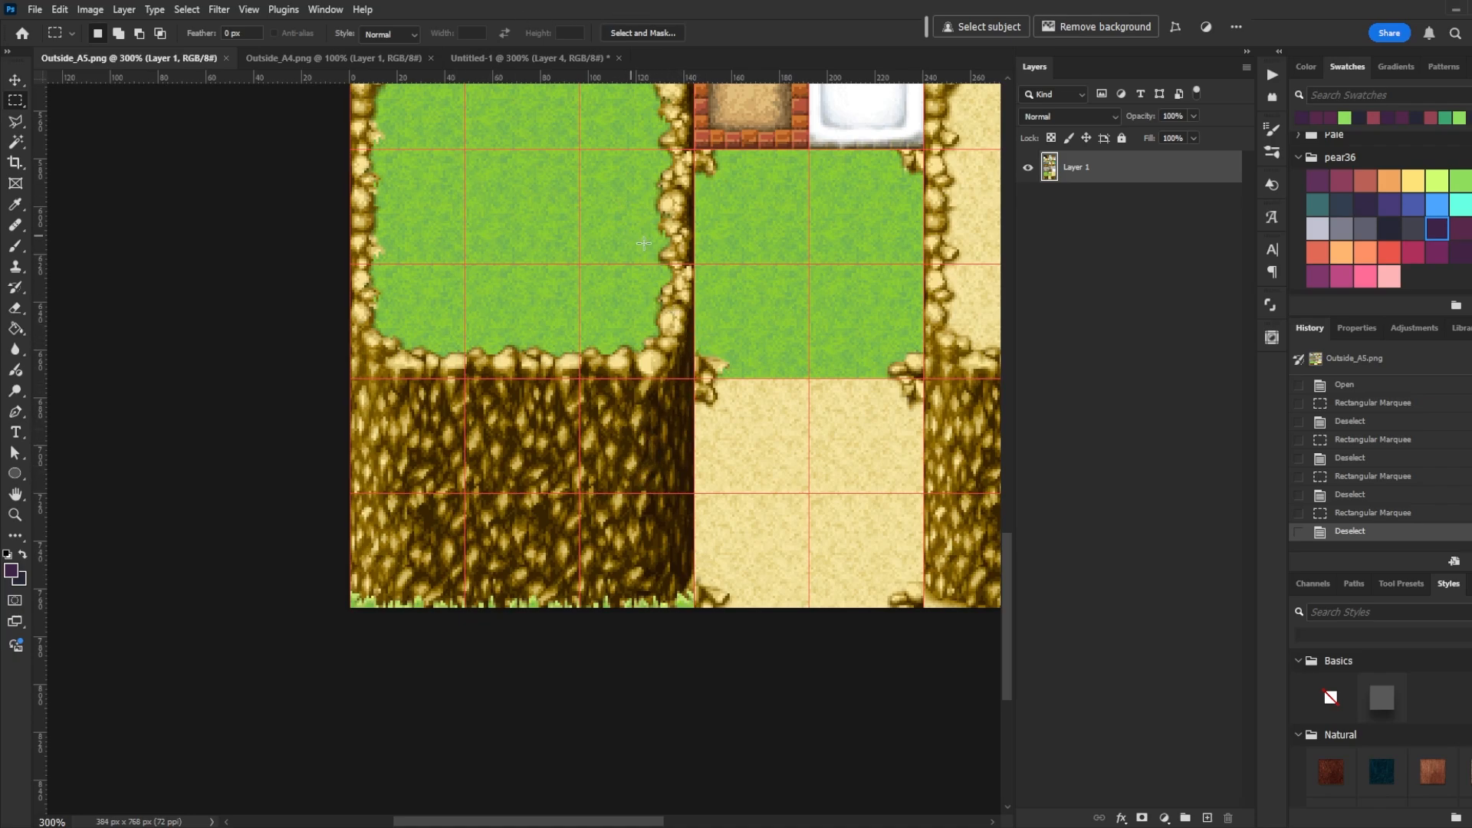
# - Brush more dark purple rock blobs around the grass edge and across the whole cliff
pyautogui.click(482, 61)
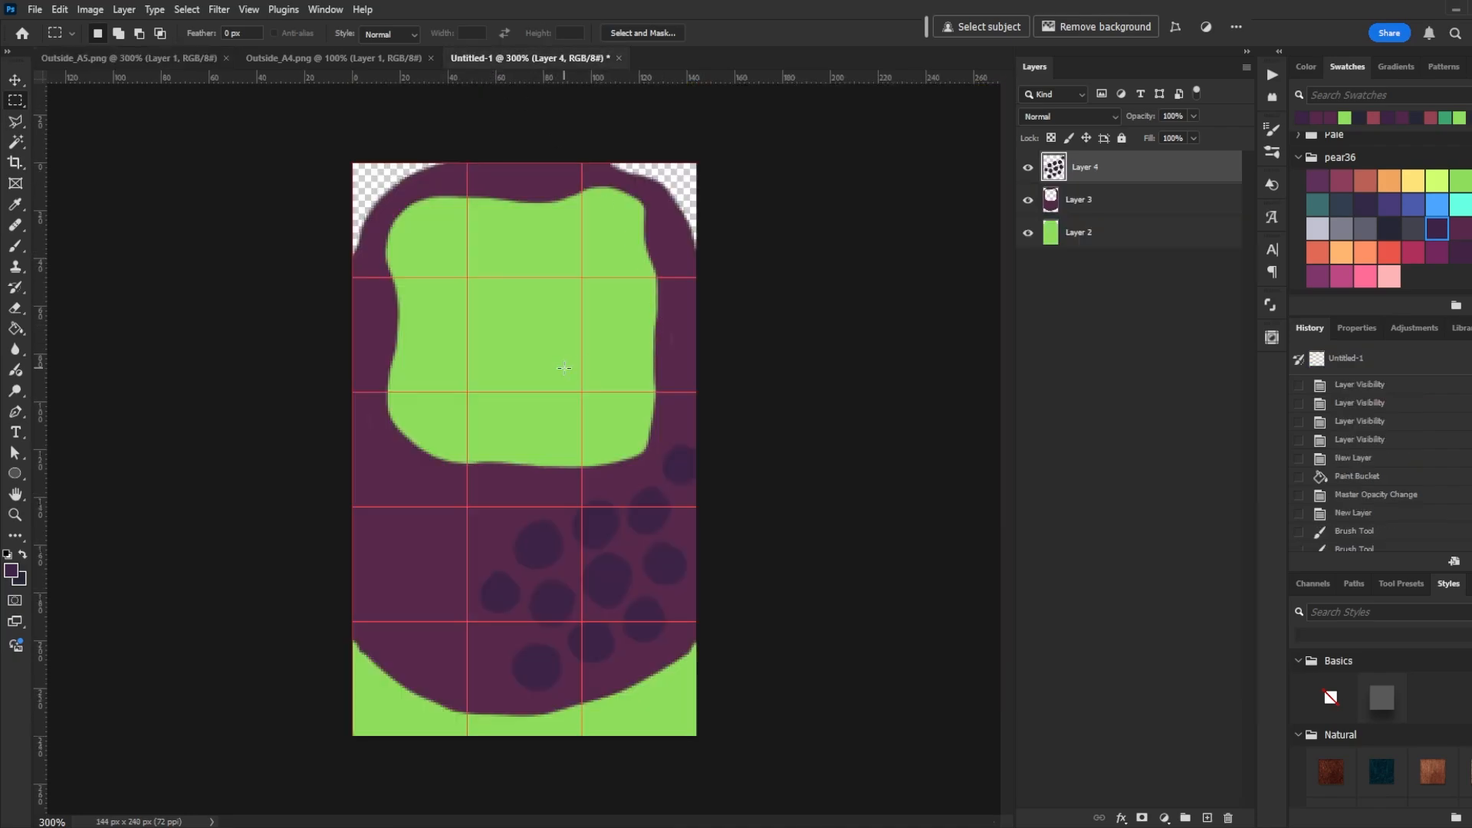
pyautogui.press('b')
pyautogui.moveTo(494, 500)
pyautogui.mouseDown()
pyautogui.moveTo(486, 509)
pyautogui.moveTo(508, 516)
pyautogui.mouseUp()
pyautogui.moveTo(463, 562)
pyautogui.mouseDown()
pyautogui.moveTo(460, 536)
pyautogui.moveTo(462, 549)
pyautogui.mouseUp()
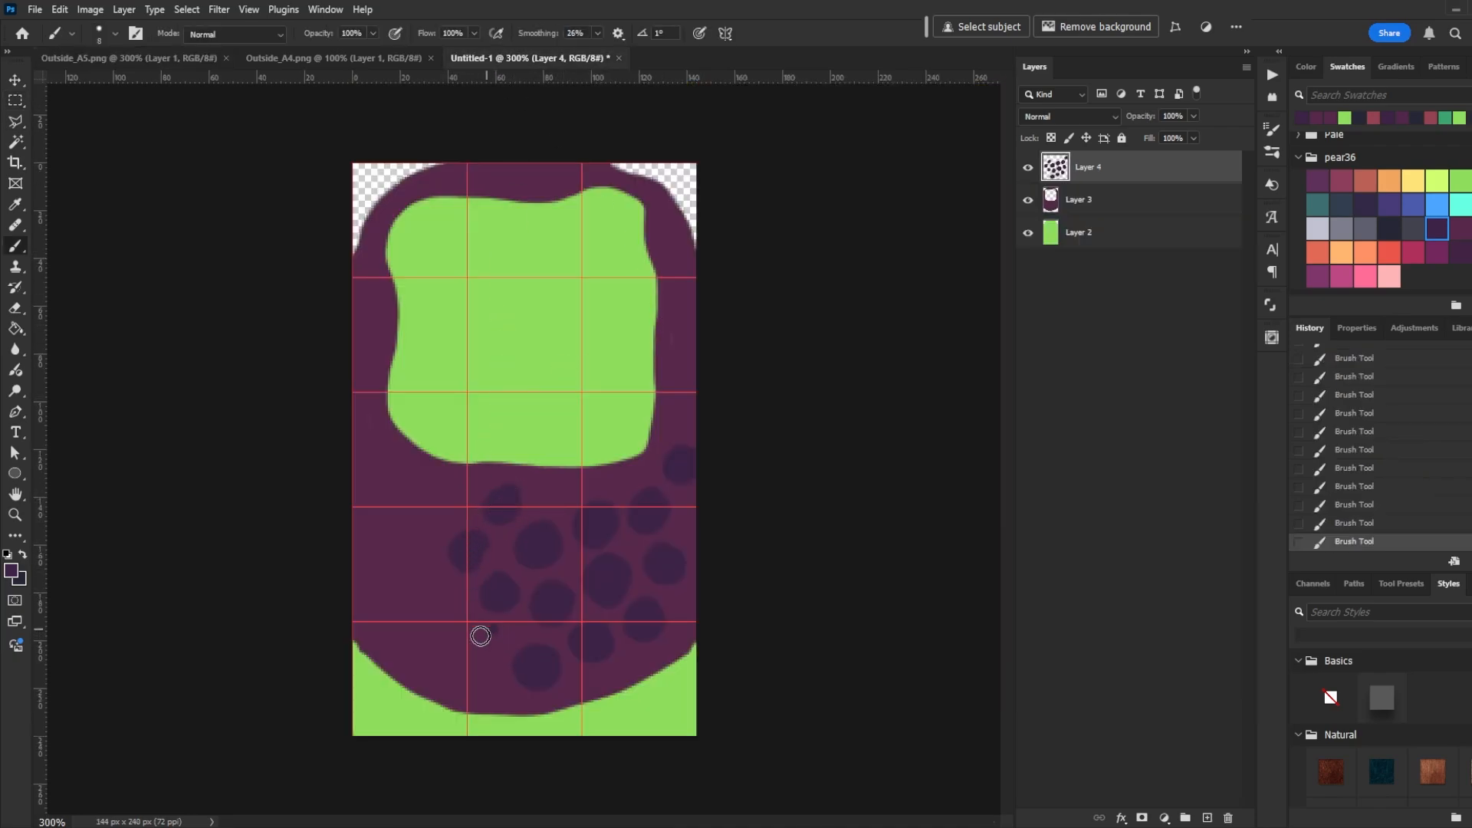
pyautogui.moveTo(443, 658)
pyautogui.mouseDown()
pyautogui.moveTo(434, 644)
pyautogui.moveTo(454, 605)
pyautogui.moveTo(444, 614)
pyautogui.mouseUp()
pyautogui.moveTo(399, 611); pyautogui.dragTo(400, 625)
pyautogui.moveTo(416, 563); pyautogui.dragTo(418, 574)
pyautogui.moveTo(417, 509)
pyautogui.mouseDown()
pyautogui.moveTo(430, 499)
pyautogui.moveTo(428, 521)
pyautogui.moveTo(377, 559)
pyautogui.mouseUp()
pyautogui.moveTo(684, 374); pyautogui.dragTo(687, 389)
pyautogui.moveTo(560, 481)
pyautogui.mouseDown()
pyautogui.moveTo(552, 499)
pyautogui.moveTo(636, 475)
pyautogui.mouseUp()
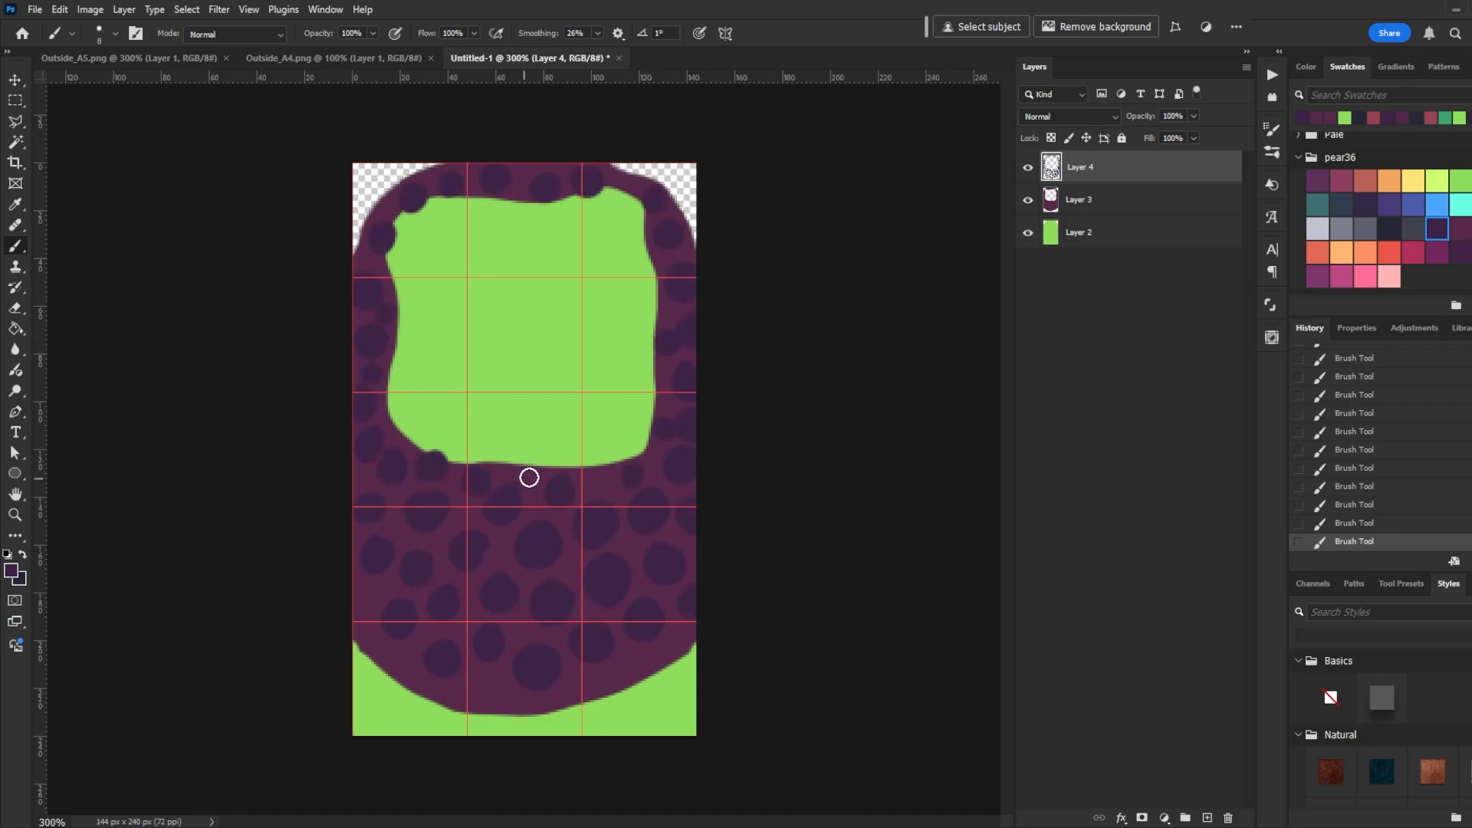
pyautogui.moveTo(529, 480); pyautogui.dragTo(623, 451)
pyautogui.moveTo(652, 402); pyautogui.dragTo(657, 415)
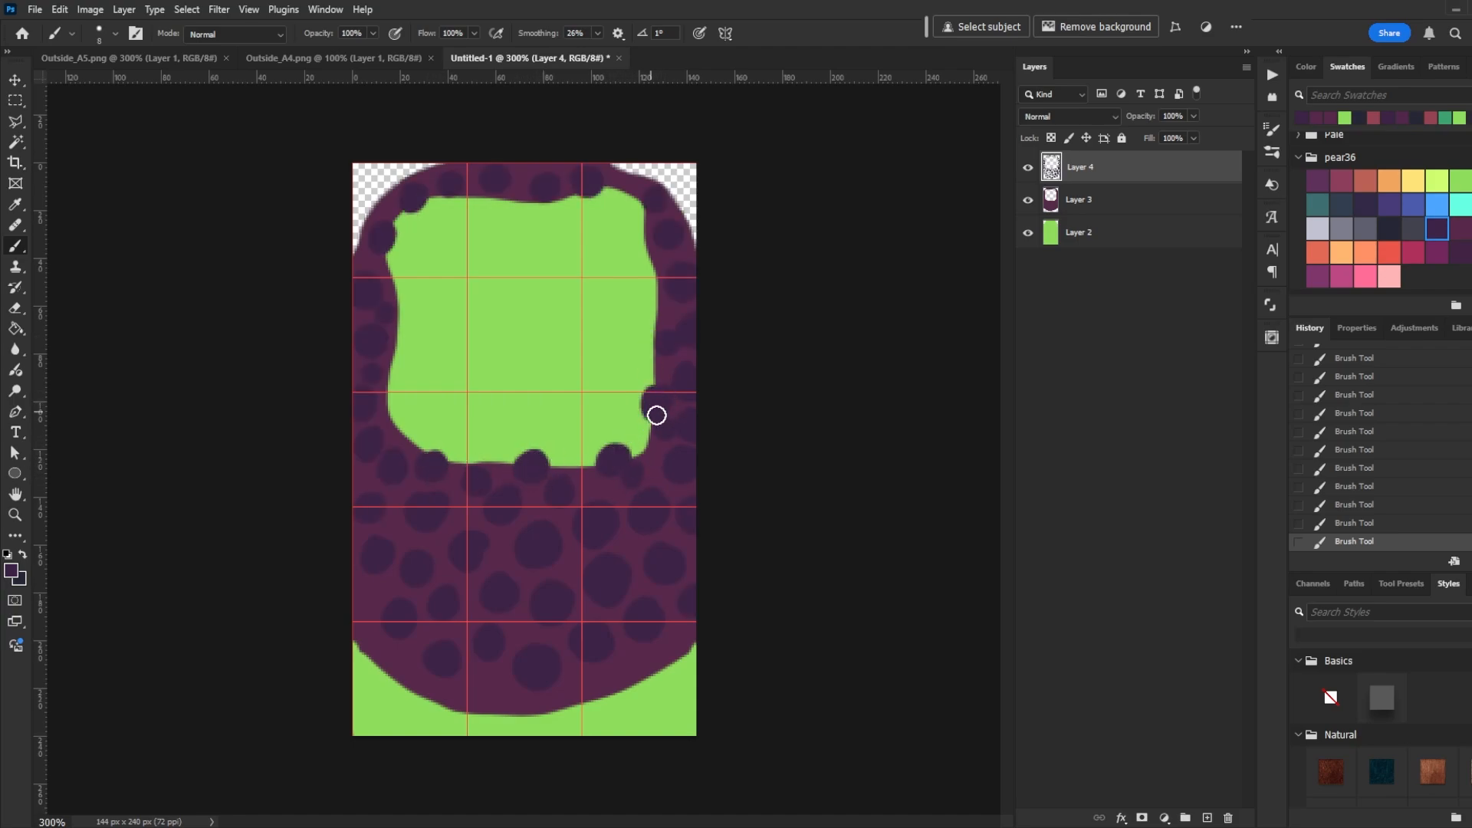
pyautogui.moveTo(657, 317); pyautogui.dragTo(657, 307)
pyautogui.moveTo(644, 223)
pyautogui.mouseDown()
pyautogui.moveTo(645, 236)
pyautogui.moveTo(638, 201)
pyautogui.moveTo(570, 201)
pyautogui.mouseUp()
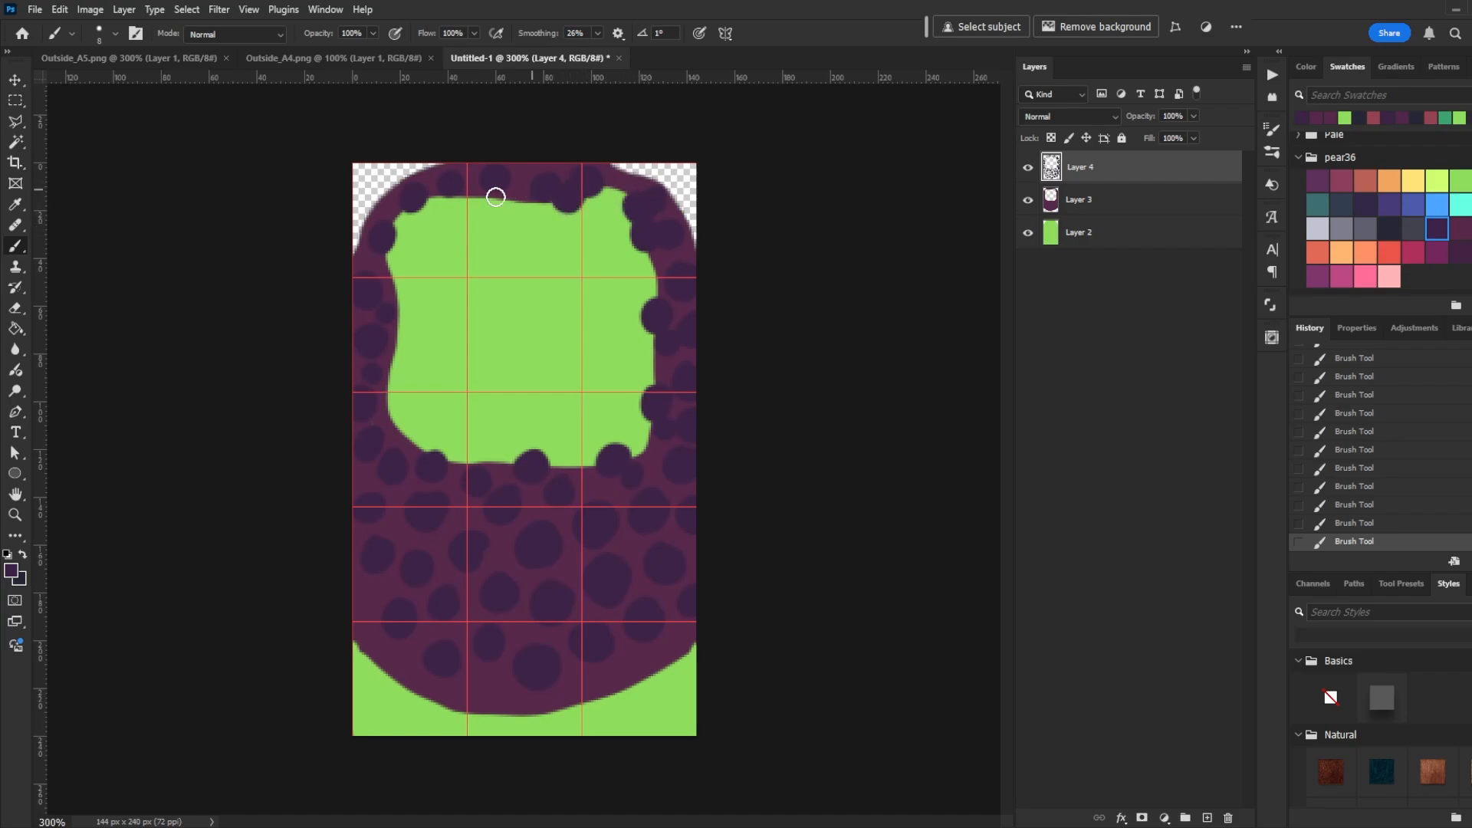
pyautogui.moveTo(496, 197); pyautogui.dragTo(515, 202)
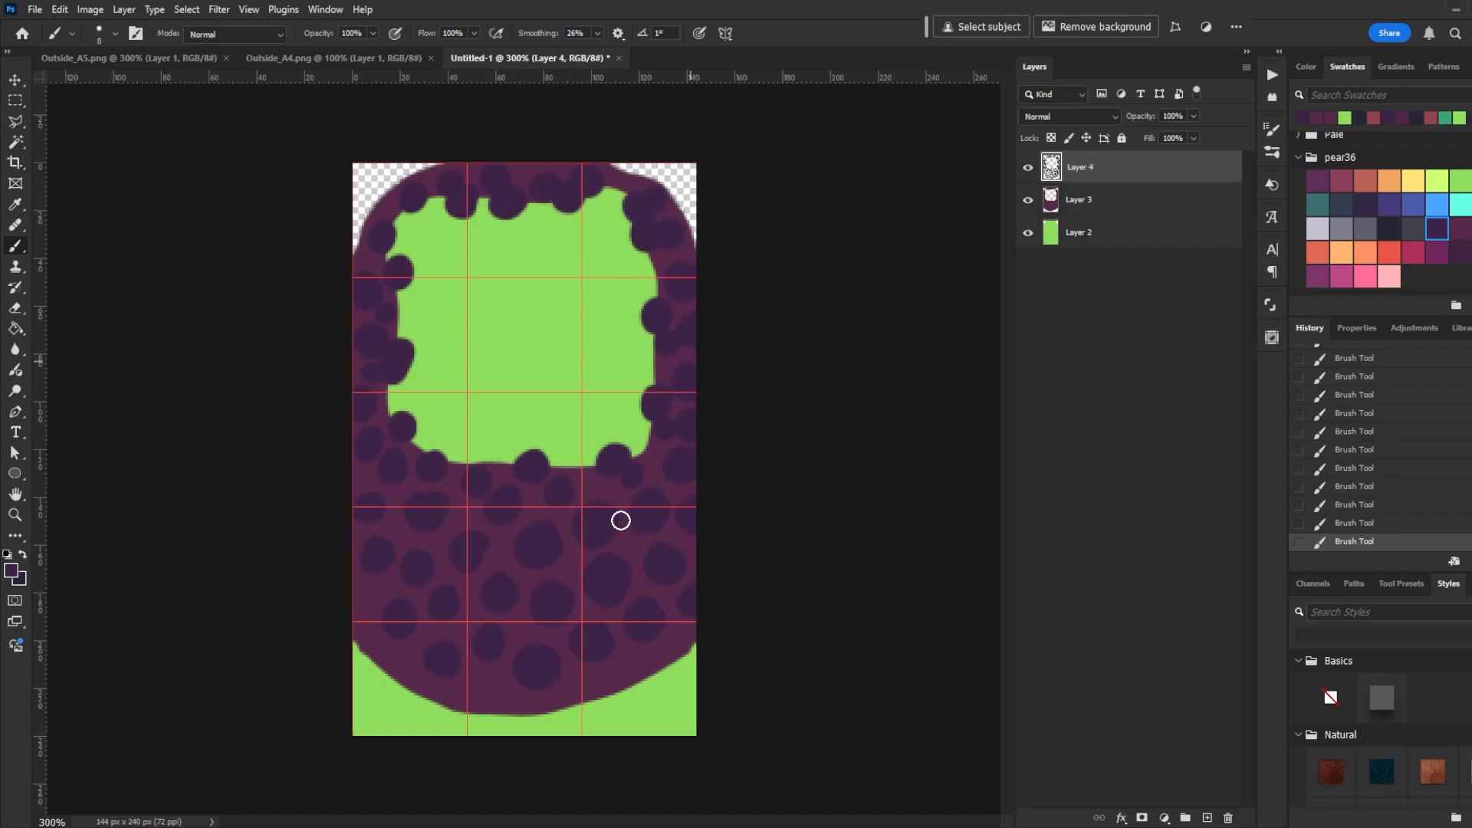
pyautogui.moveTo(673, 650); pyautogui.dragTo(694, 662)
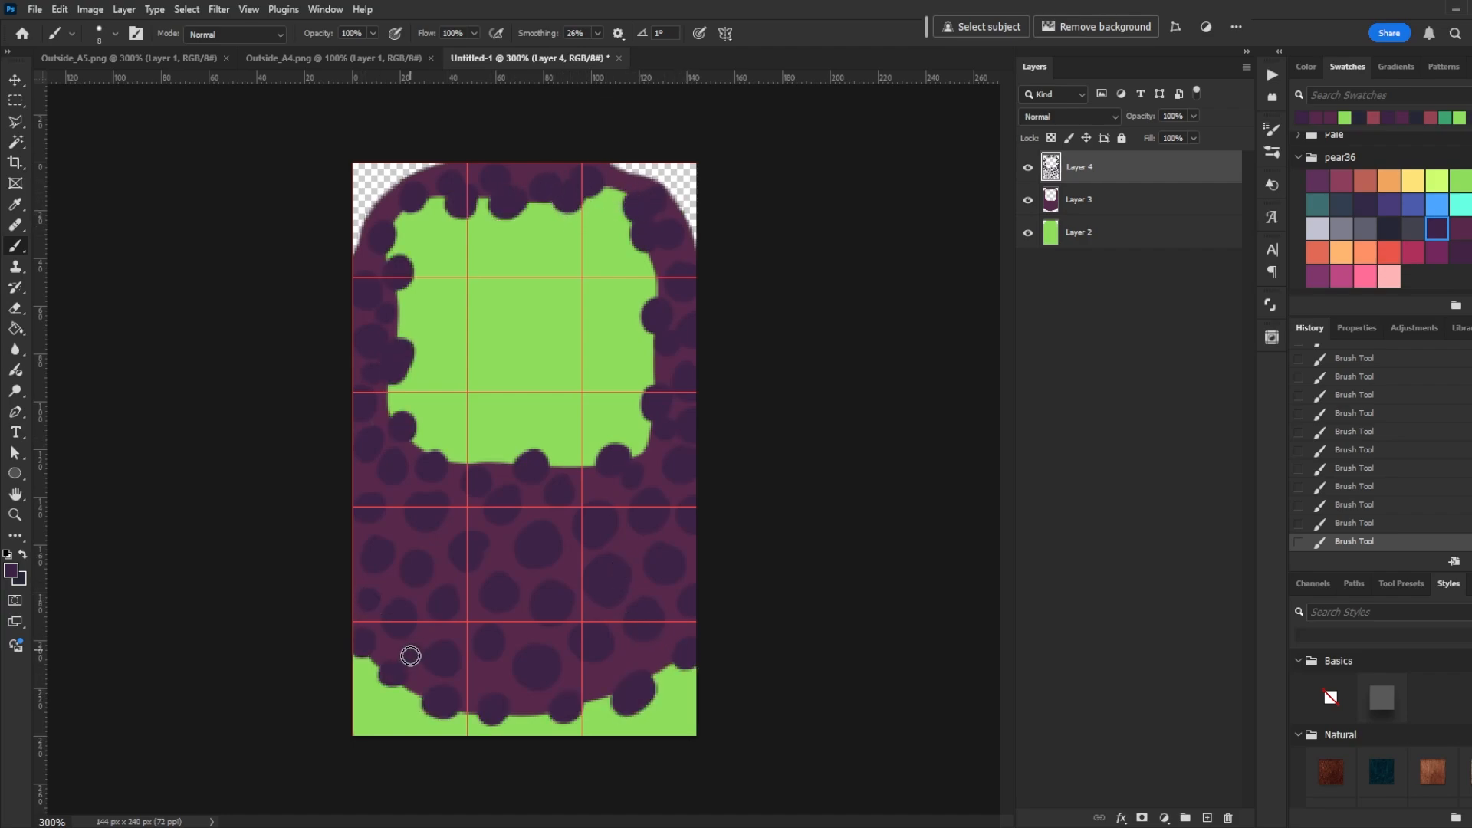
pyautogui.moveTo(411, 656); pyautogui.dragTo(483, 678)
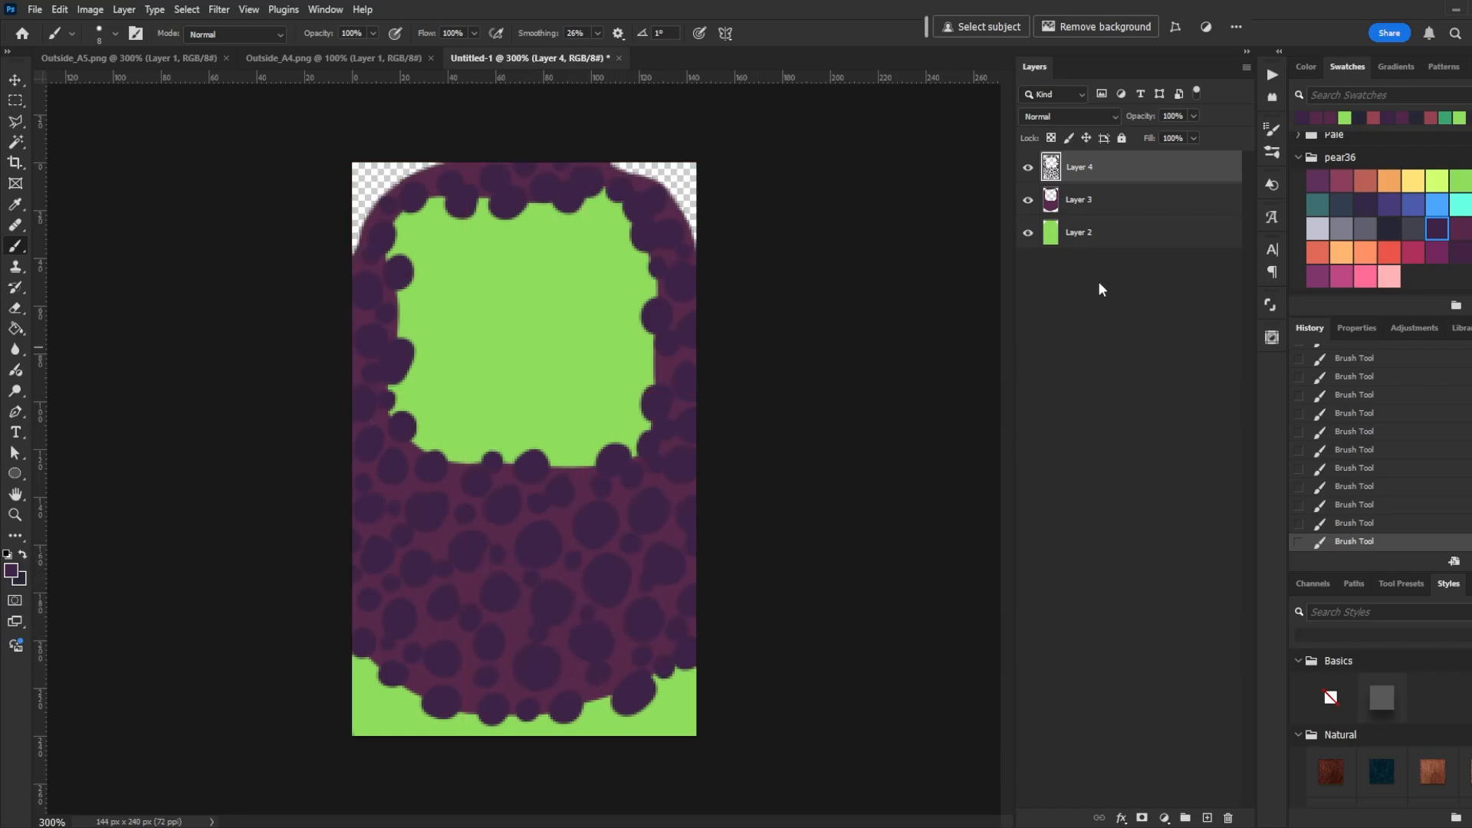
# - Pick a rose pink swatch and brush highlight arcs onto the lower rock blobs
pyautogui.click(1341, 181)
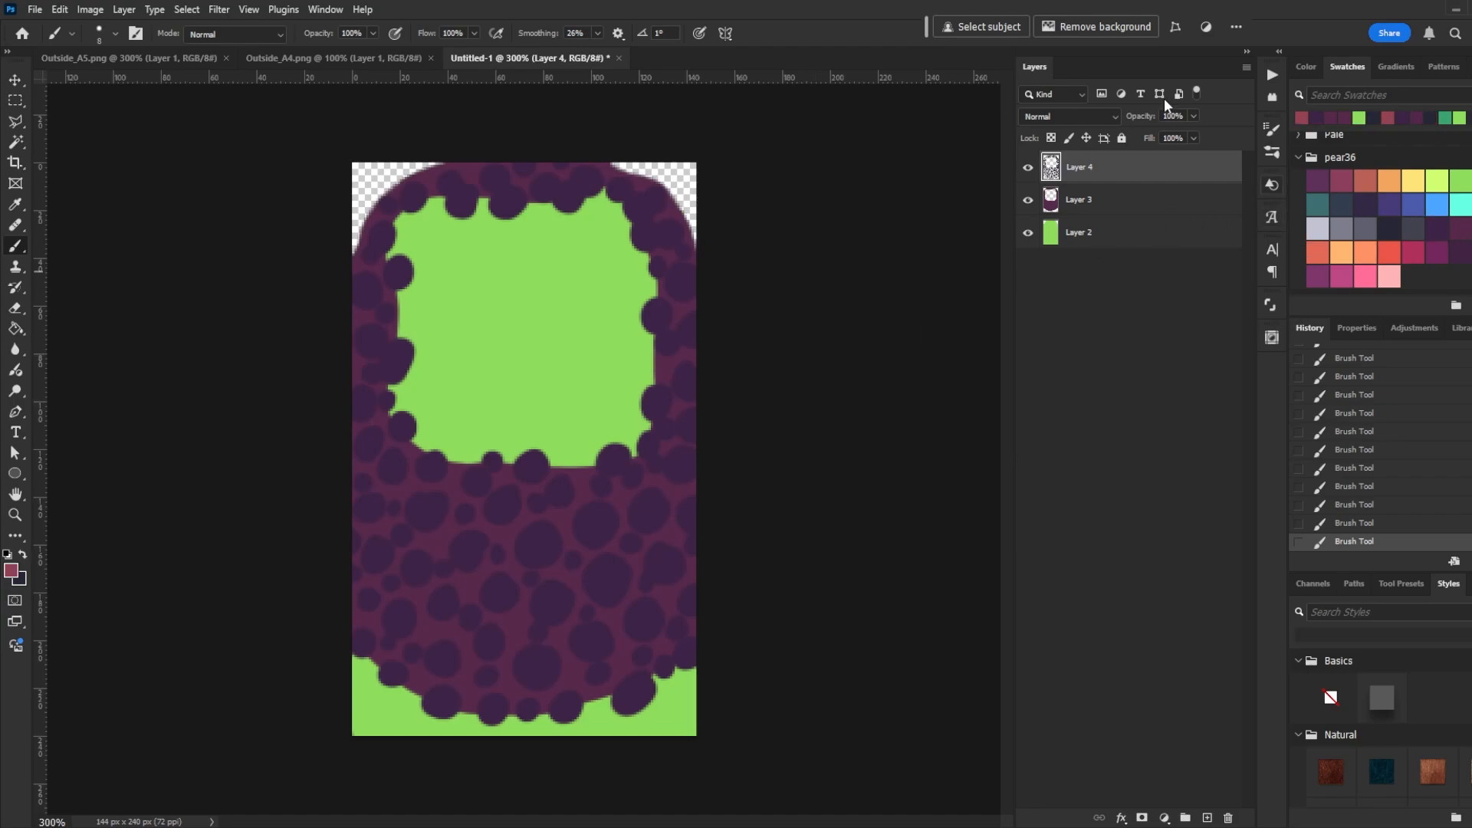
pyautogui.moveTo(640, 678)
pyautogui.mouseDown()
pyautogui.moveTo(617, 694)
pyautogui.moveTo(655, 660)
pyautogui.mouseUp()
pyautogui.moveTo(644, 648); pyautogui.dragTo(637, 653)
pyautogui.moveTo(647, 602); pyautogui.dragTo(517, 663)
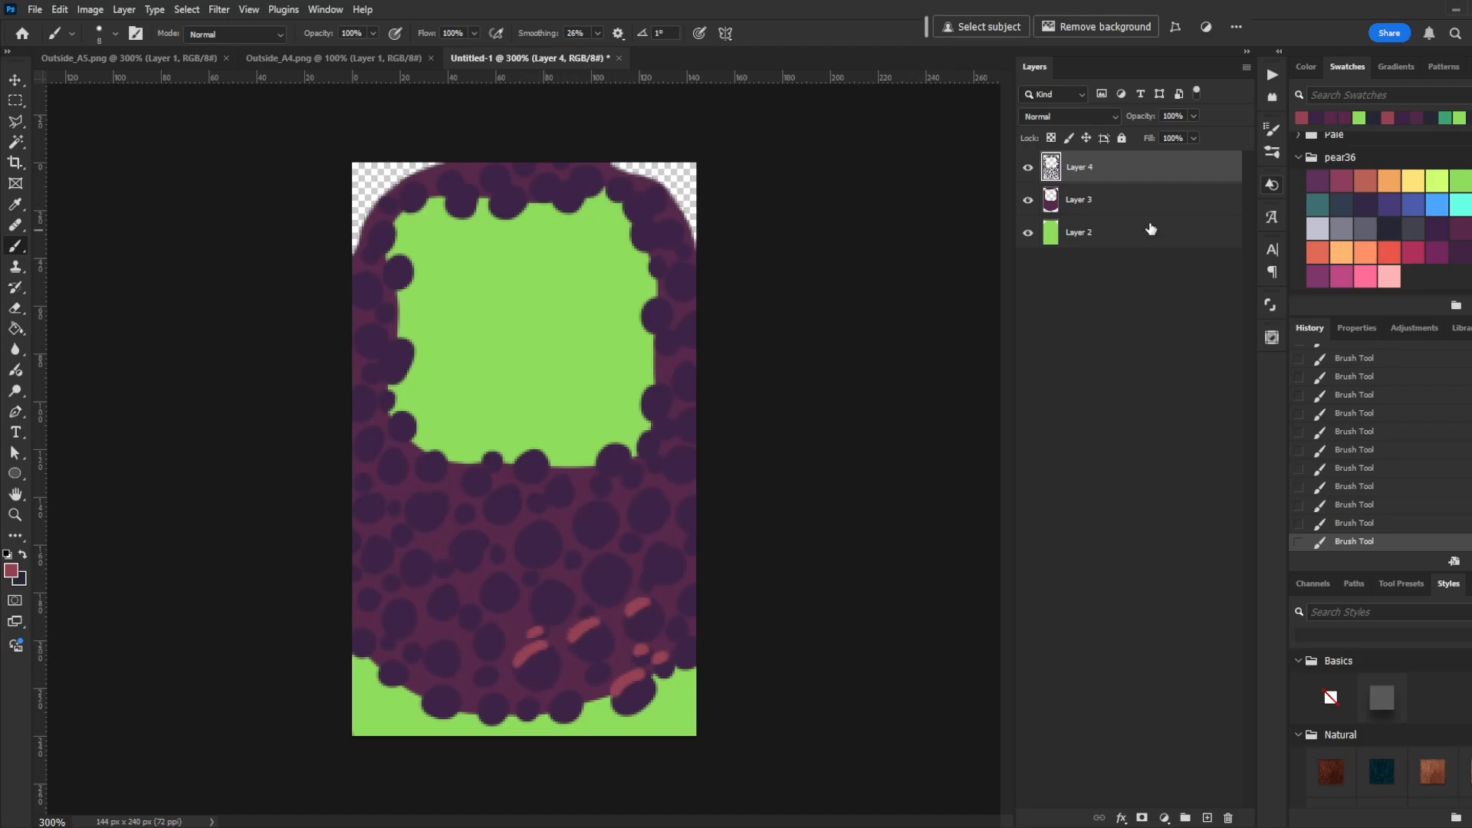
pyautogui.hotkey('ctrl', 'shift', 'alt', 'n')
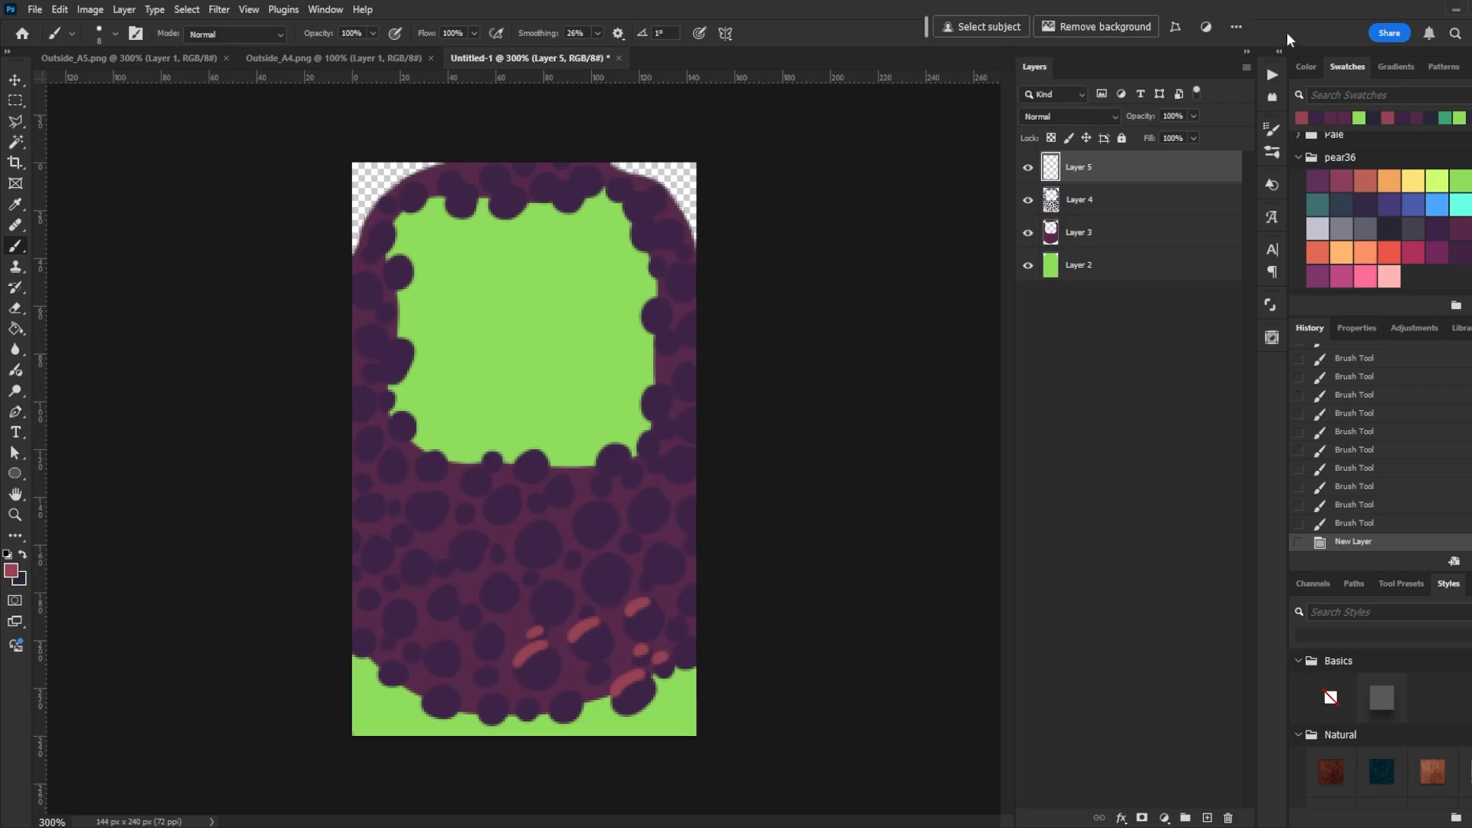
pyautogui.rightClick(1116, 174)
pyautogui.click(1165, 544)
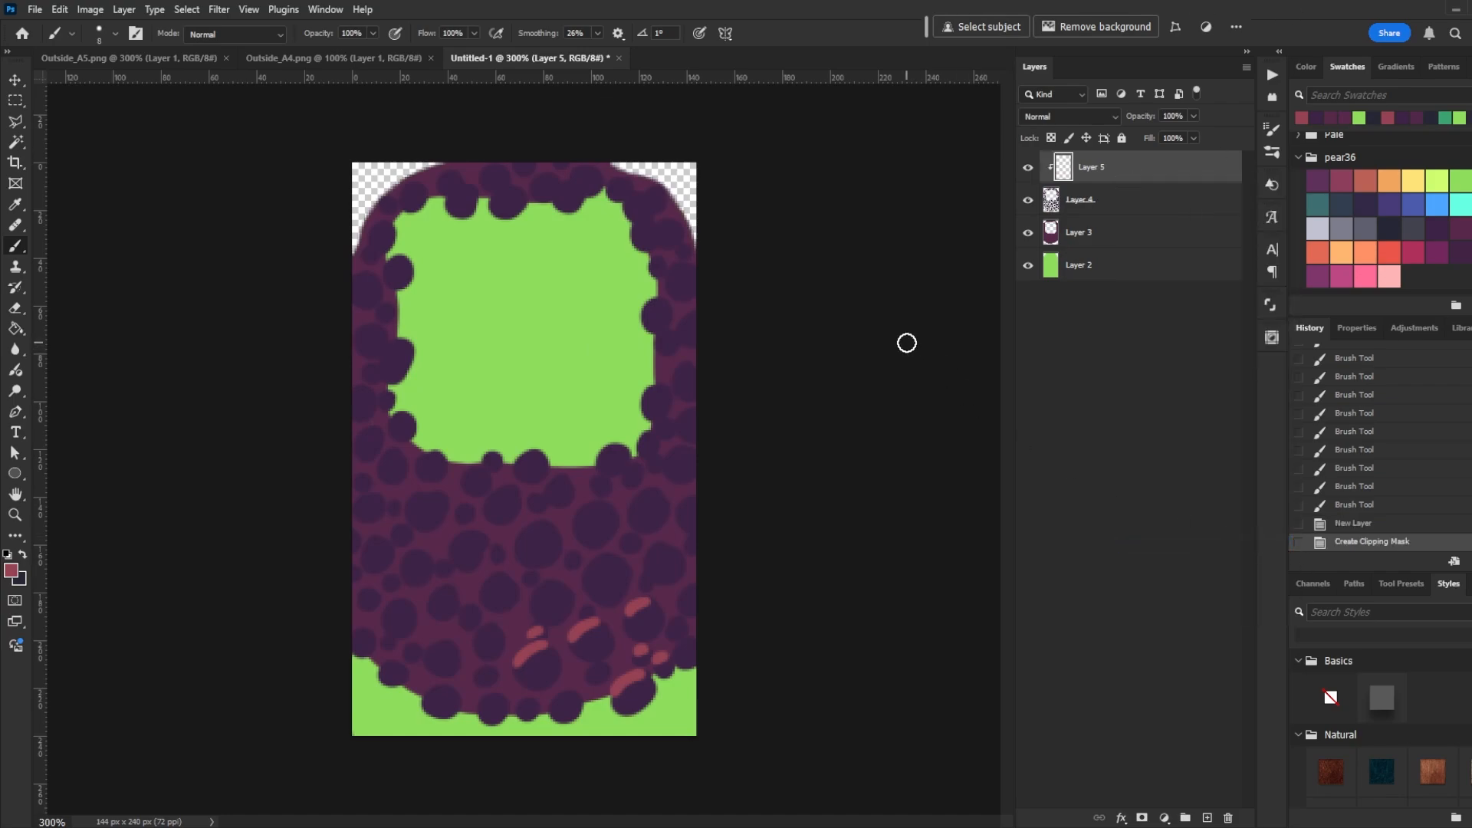
pyautogui.moveTo(536, 602)
pyautogui.mouseDown()
pyautogui.moveTo(587, 576)
pyautogui.moveTo(560, 560)
pyautogui.mouseUp()
pyautogui.moveTo(607, 503); pyautogui.dragTo(516, 541)
pyautogui.hotkey('ctrl', 'z')
pyautogui.hotkey('ctrl', 'z')
pyautogui.hotkey('ctrl', 'z')
pyautogui.hotkey('ctrl', 'z')
pyautogui.hotkey('ctrl', 'z')
pyautogui.hotkey('ctrl', 'z')
pyautogui.hotkey('ctrl', 'z')
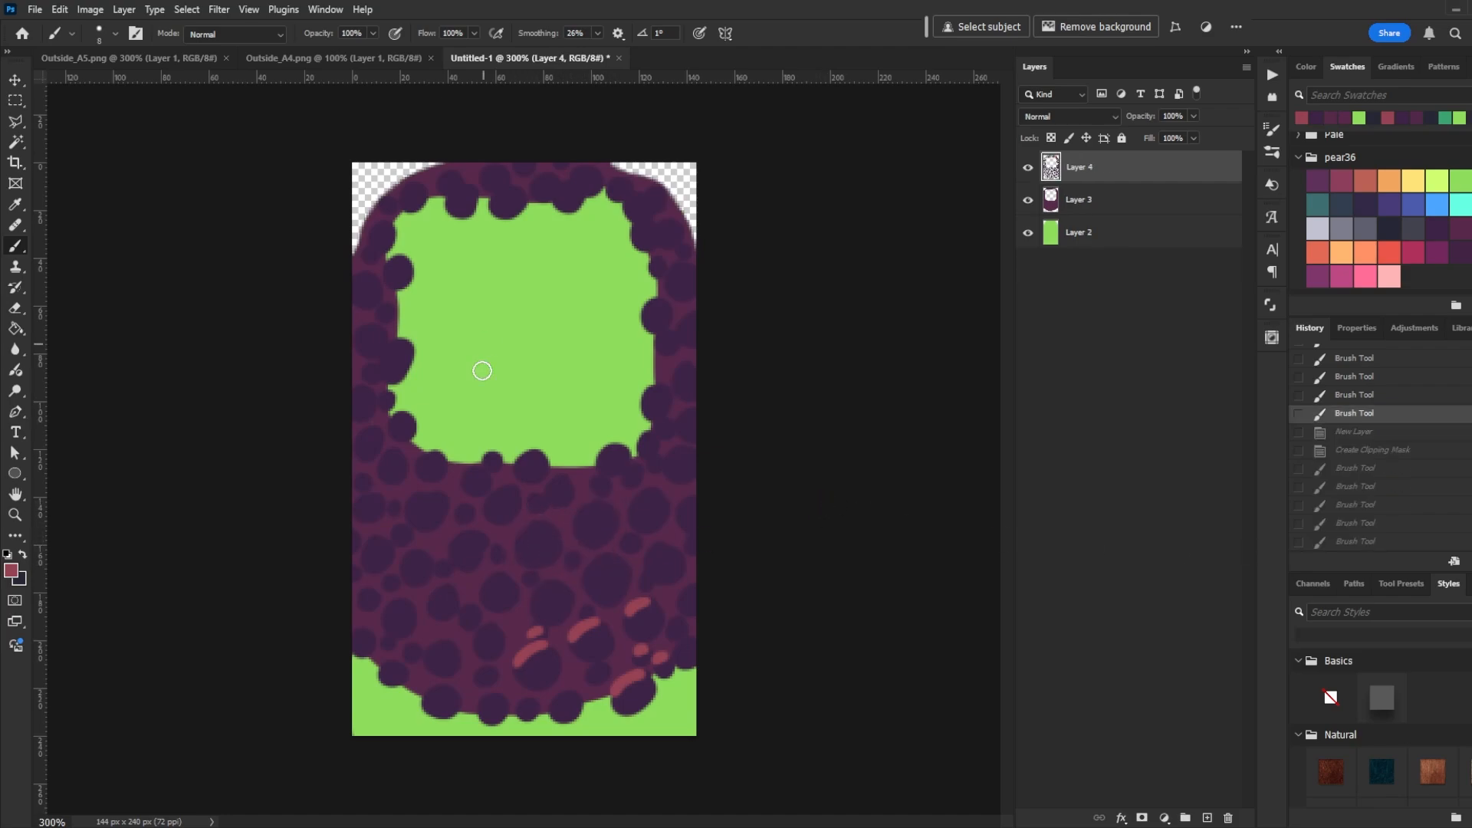
# - Brush pink highlights onto the remaining rock blobs and pick a dark navy swatch
pyautogui.moveTo(615, 555)
pyautogui.mouseDown()
pyautogui.moveTo(560, 586)
pyautogui.moveTo(470, 588)
pyautogui.moveTo(502, 579)
pyautogui.moveTo(476, 608)
pyautogui.moveTo(474, 644)
pyautogui.mouseUp()
pyautogui.click(532, 579)
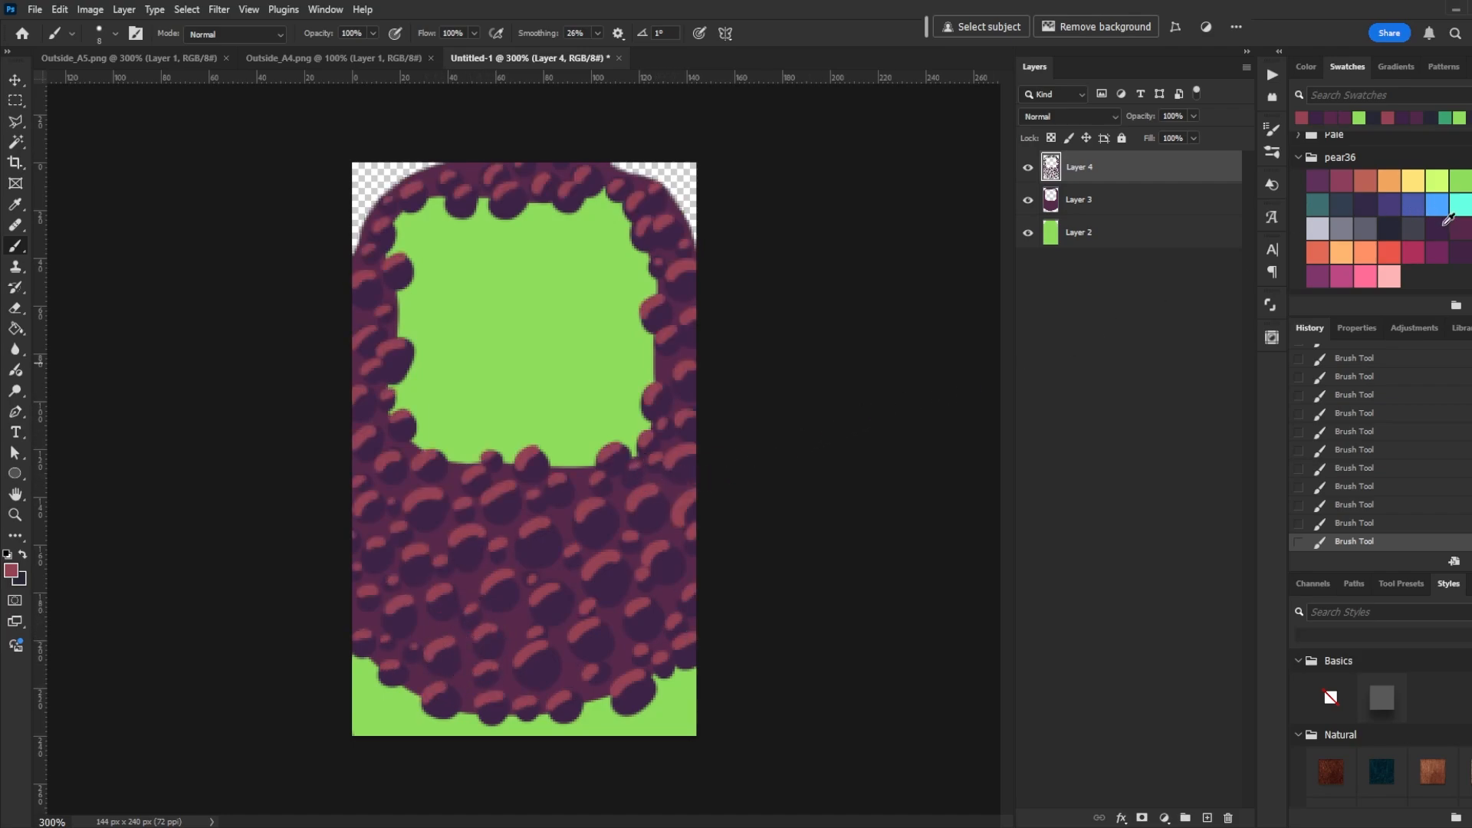
pyautogui.click(1389, 228)
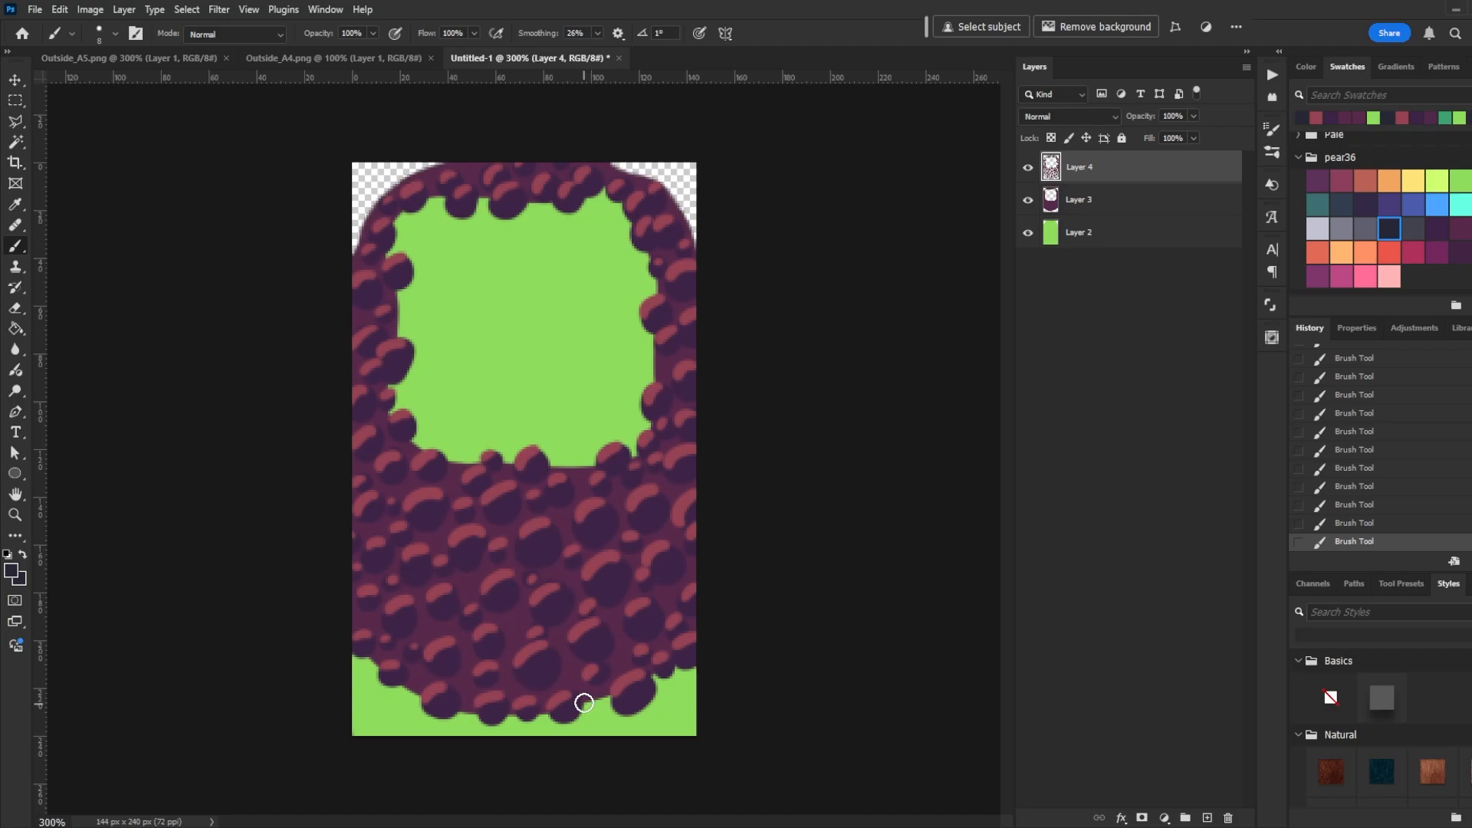
# - Brush dark navy outlines along the bottom edge of the cliff's rock blobs
pyautogui.moveTo(589, 697); pyautogui.dragTo(568, 712)
pyautogui.moveTo(655, 688); pyautogui.dragTo(646, 699)
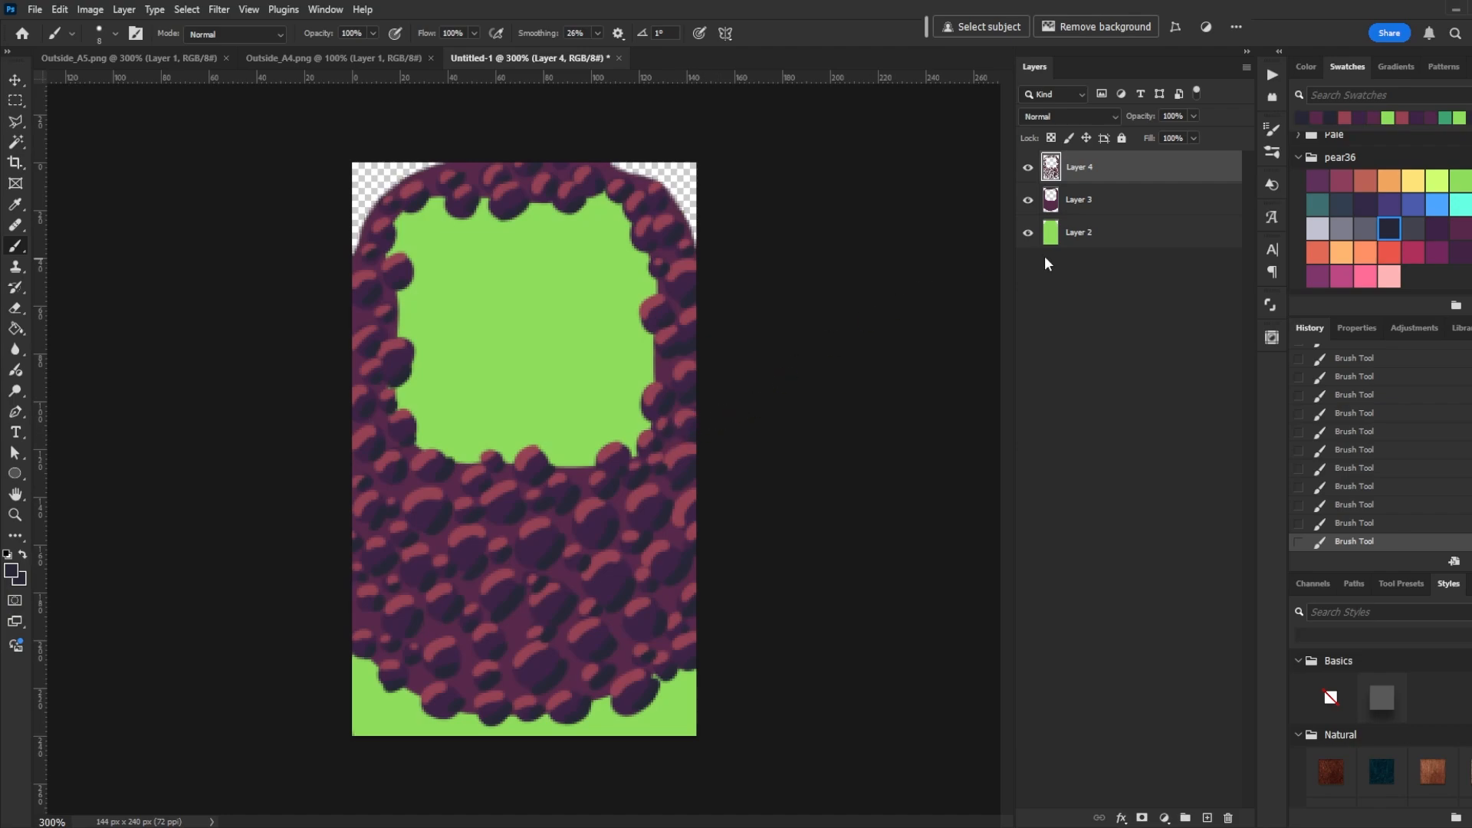
# - Add a new layer above the grass and brush dark navy outlines around the grass opening and the cliff's outer edges
pyautogui.click(1097, 244)
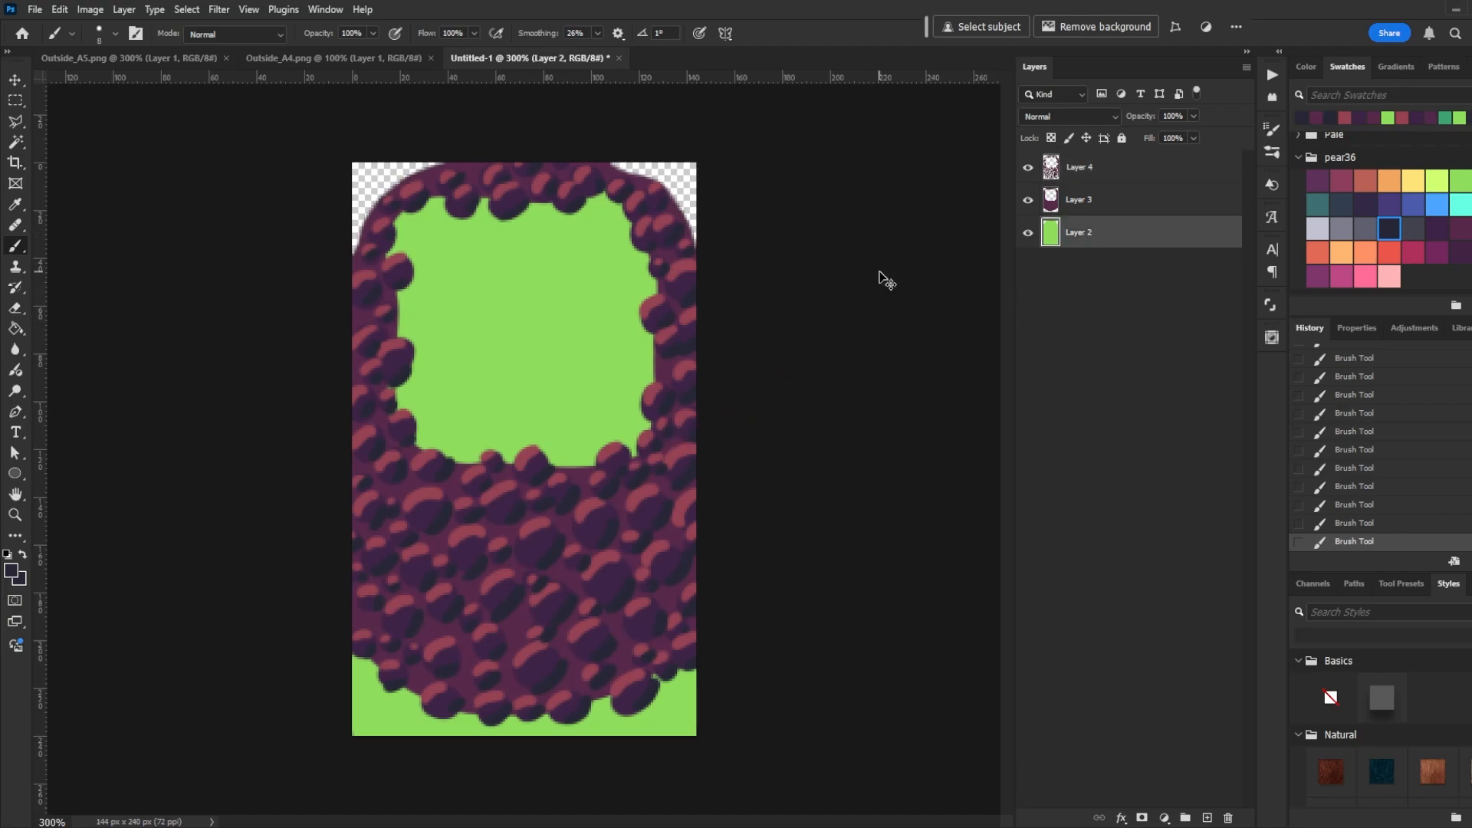
pyautogui.hotkey('ctrl', 'shift', 'n')
pyautogui.press('Return')
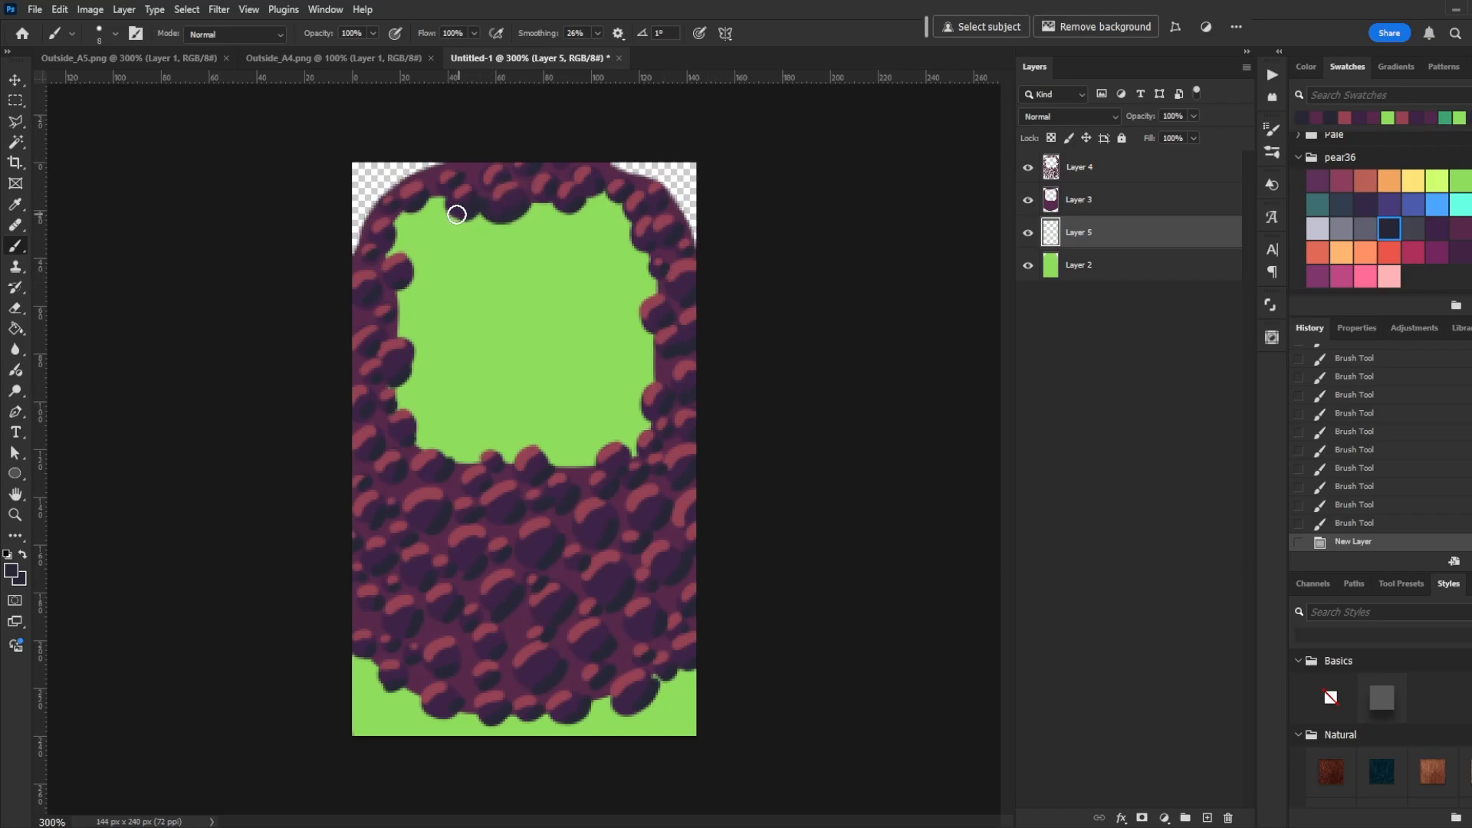
pyautogui.moveTo(414, 276)
pyautogui.mouseDown()
pyautogui.moveTo(393, 315)
pyautogui.moveTo(386, 395)
pyautogui.moveTo(429, 351)
pyautogui.moveTo(448, 469)
pyautogui.moveTo(408, 420)
pyautogui.moveTo(401, 383)
pyautogui.moveTo(416, 442)
pyautogui.moveTo(470, 466)
pyautogui.moveTo(529, 449)
pyautogui.moveTo(600, 469)
pyautogui.moveTo(651, 421)
pyautogui.moveTo(651, 296)
pyautogui.moveTo(661, 331)
pyautogui.moveTo(646, 304)
pyautogui.moveTo(661, 277)
pyautogui.moveTo(614, 195)
pyautogui.moveTo(510, 207)
pyautogui.mouseUp()
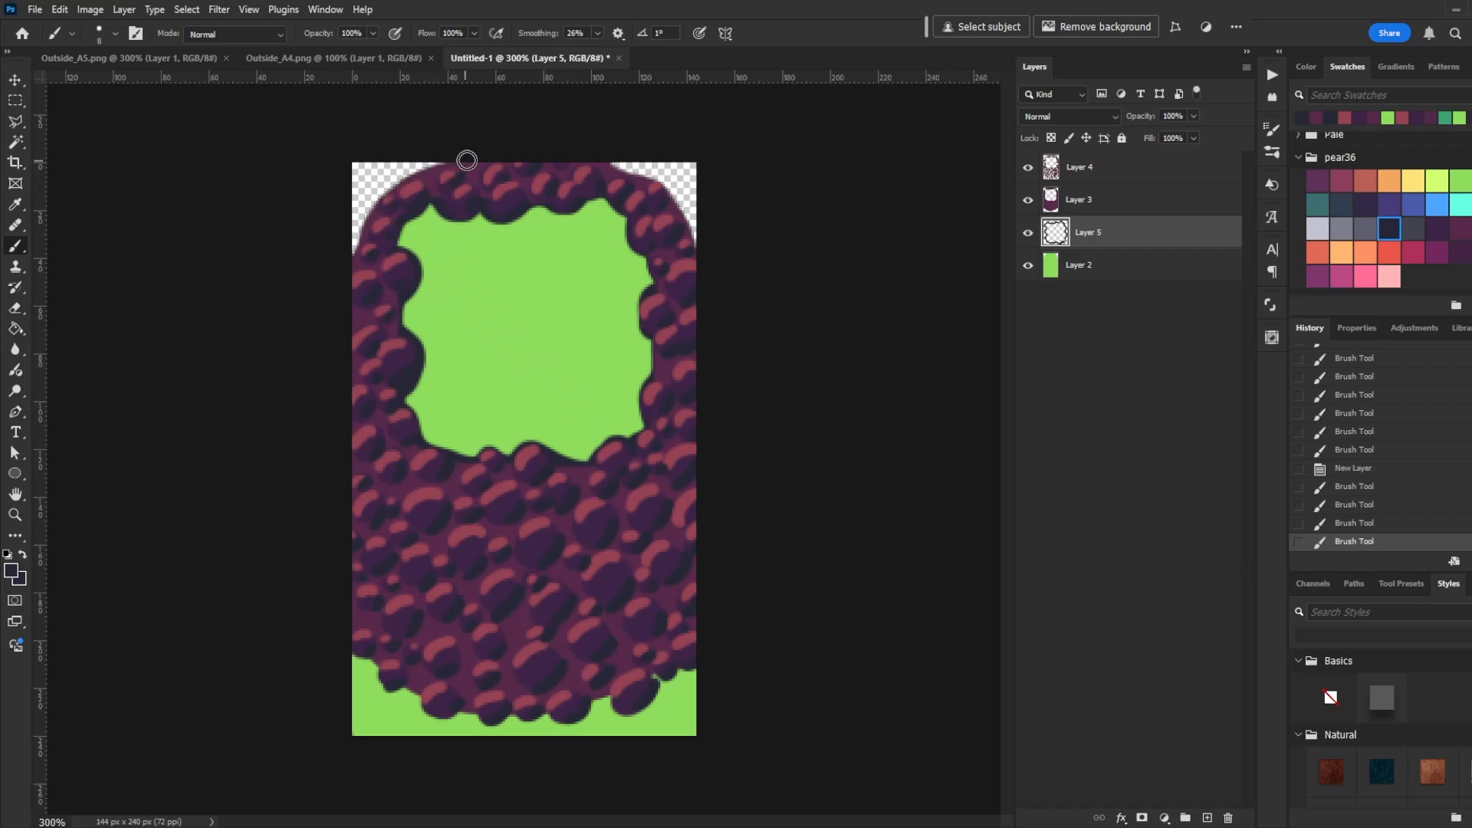
pyautogui.moveTo(375, 207); pyautogui.dragTo(351, 261)
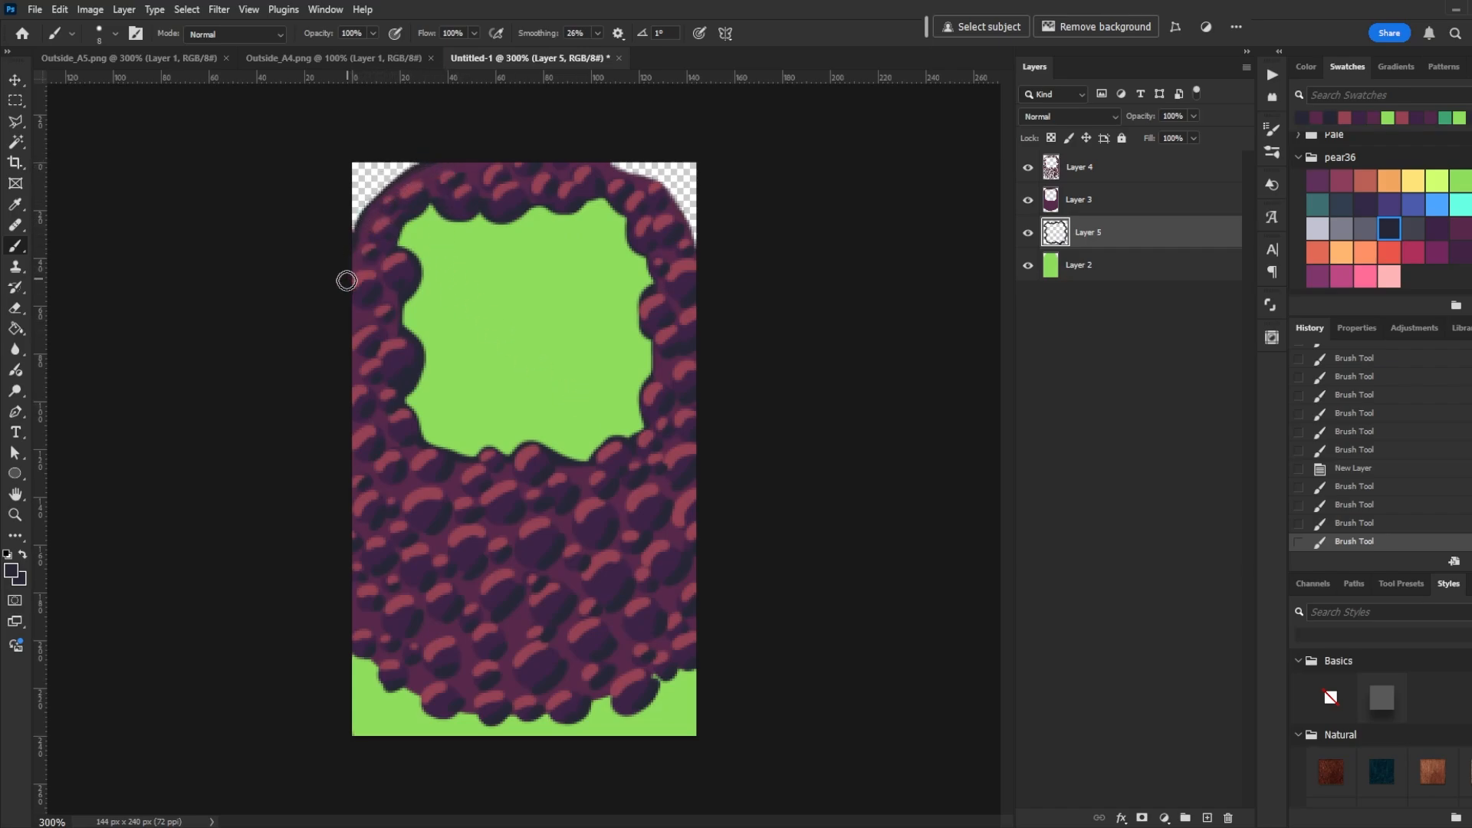
pyautogui.moveTo(376, 661)
pyautogui.mouseDown()
pyautogui.moveTo(630, 709)
pyautogui.moveTo(656, 670)
pyautogui.moveTo(708, 670)
pyautogui.mouseUp()
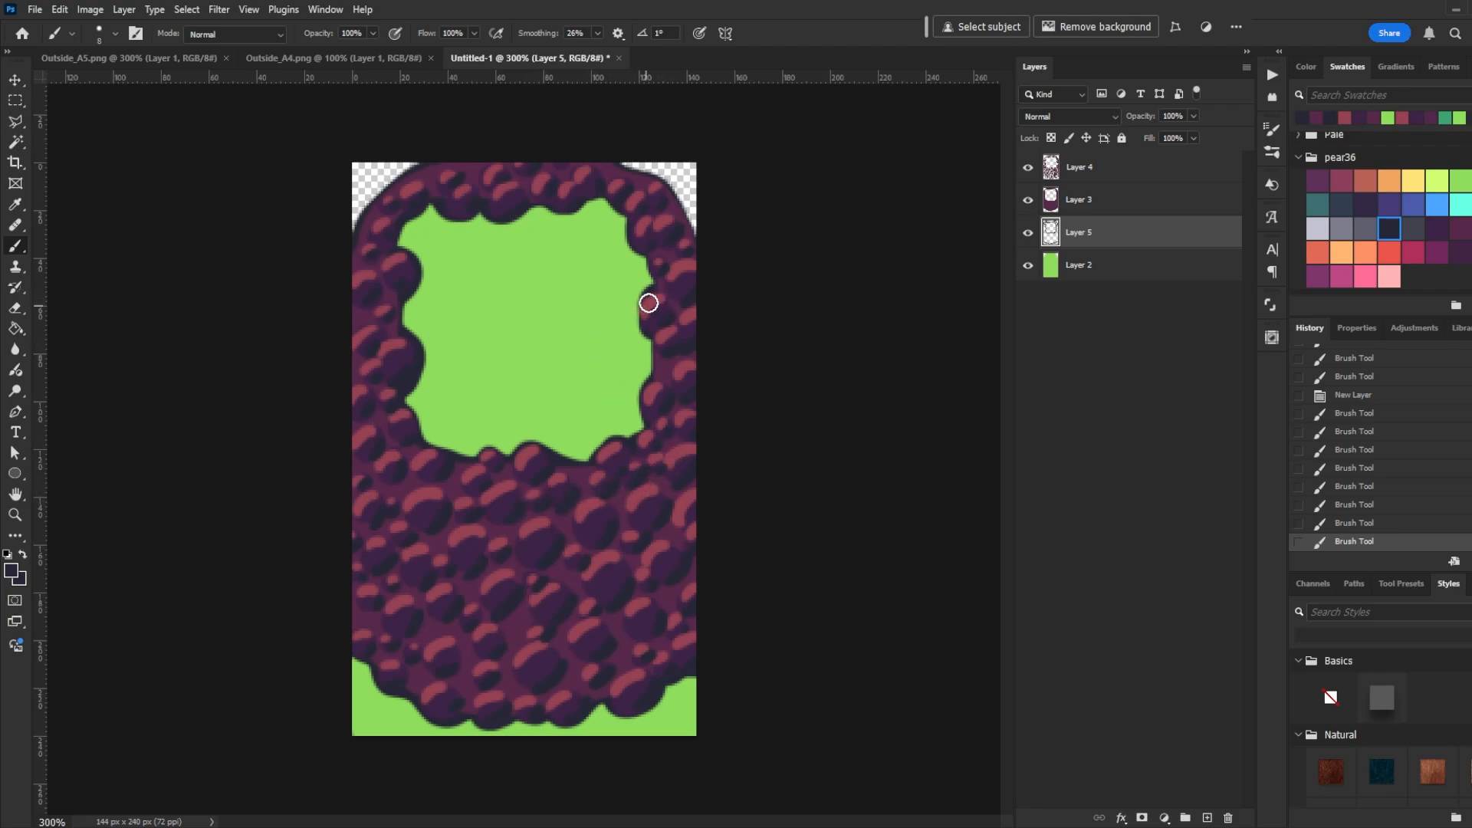
pyautogui.moveTo(648, 301); pyautogui.dragTo(649, 318)
# - Add a new top layer and brush a dark navy outline along the cliff's top edge
pyautogui.click(1111, 171)
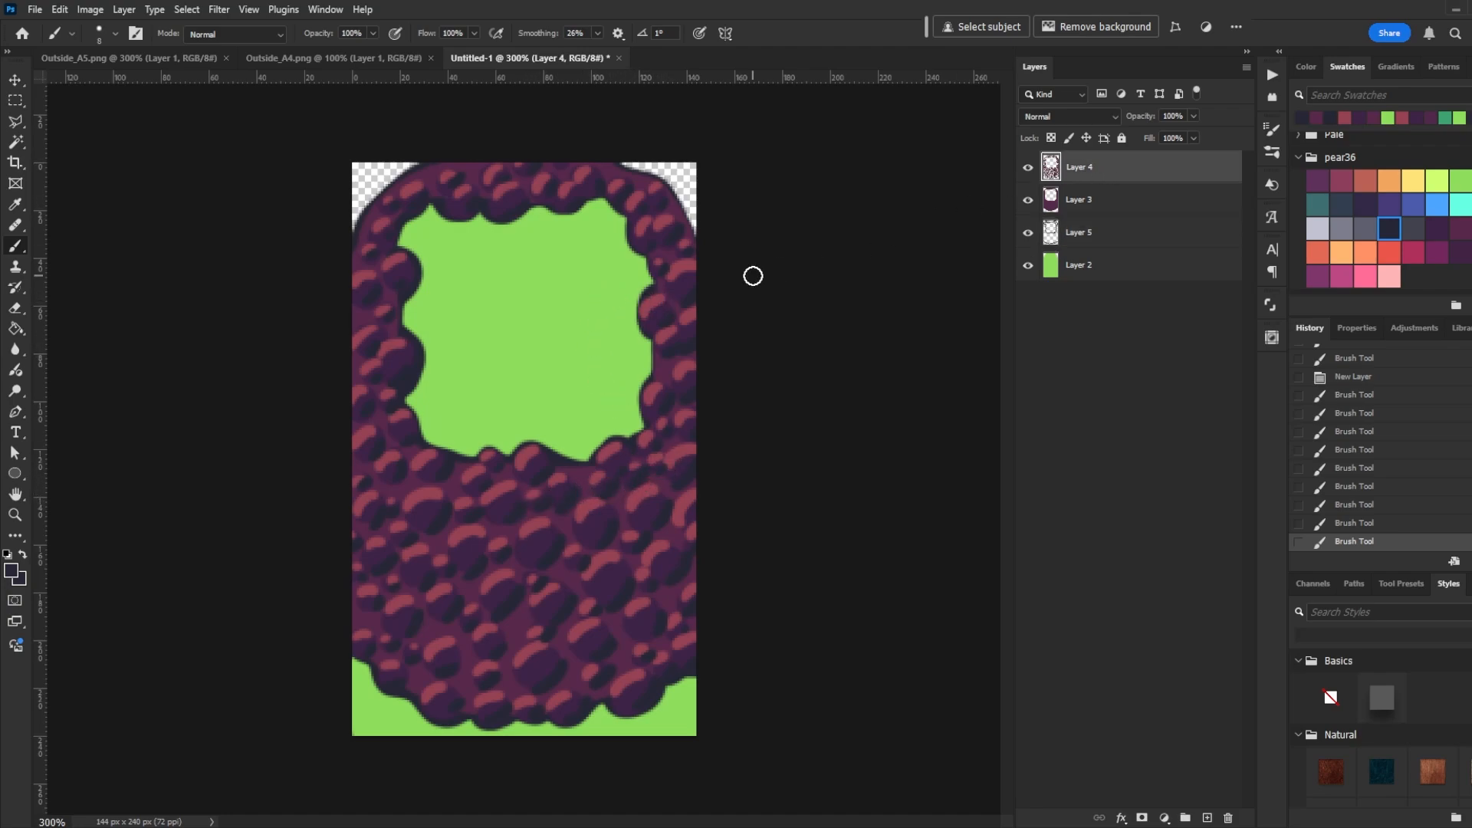
pyautogui.hotkey('ctrl', 'shift', 'n')
pyautogui.press('Return')
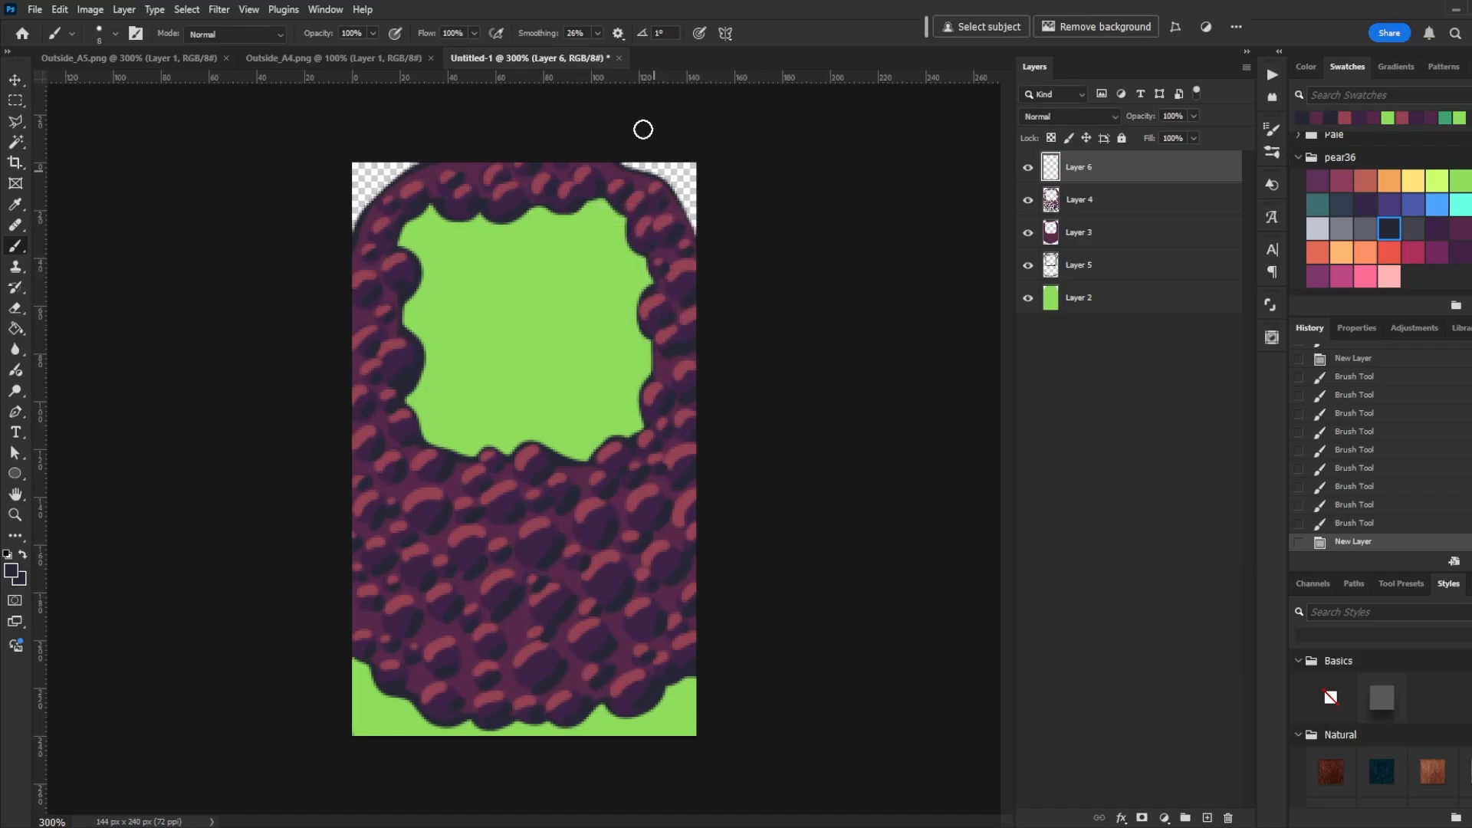
pyautogui.moveTo(431, 157); pyautogui.dragTo(450, 156)
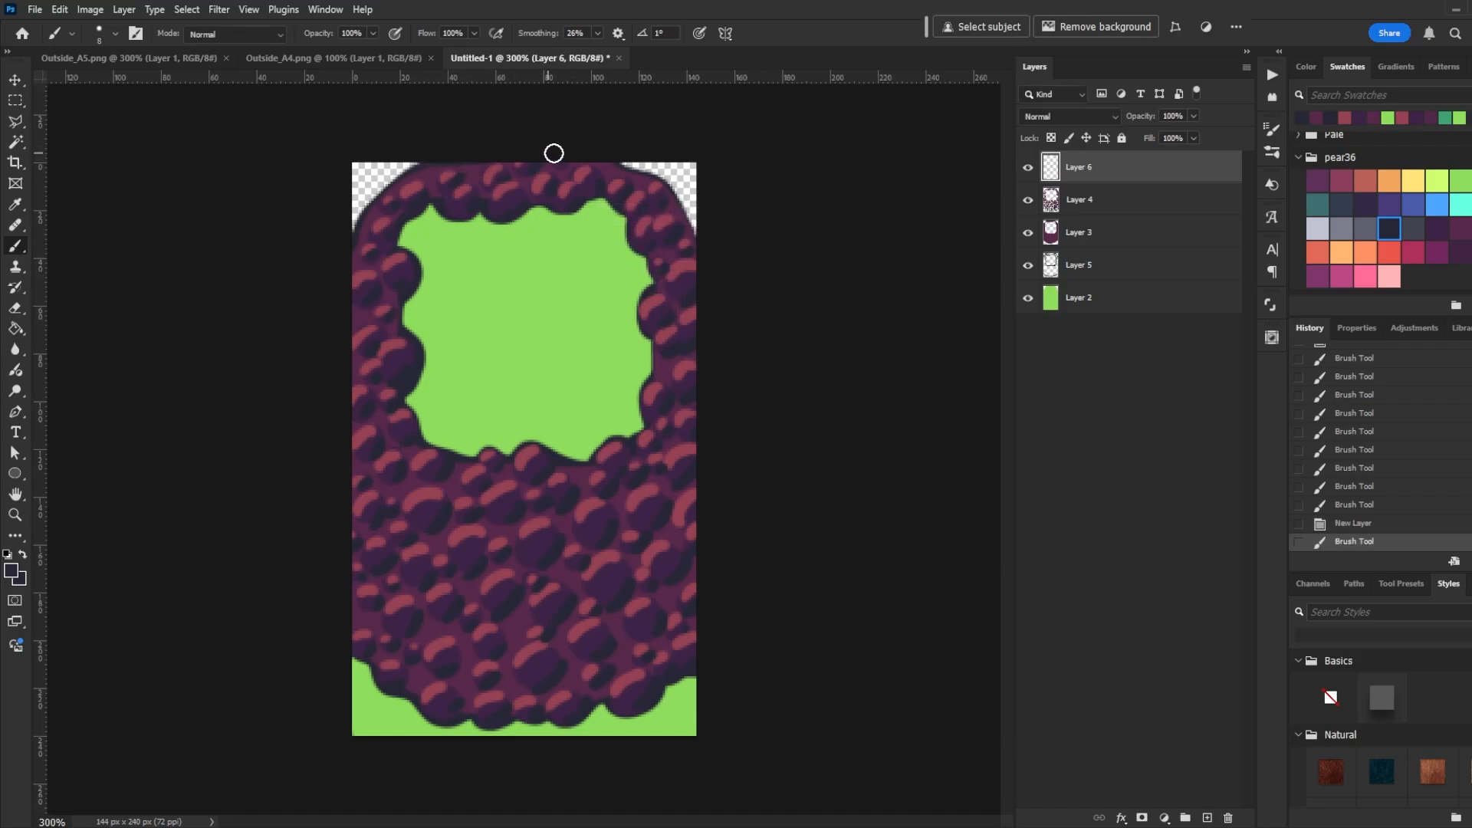
pyautogui.moveTo(554, 154)
pyautogui.mouseDown()
pyautogui.moveTo(614, 151)
pyautogui.moveTo(459, 157)
pyautogui.mouseUp()
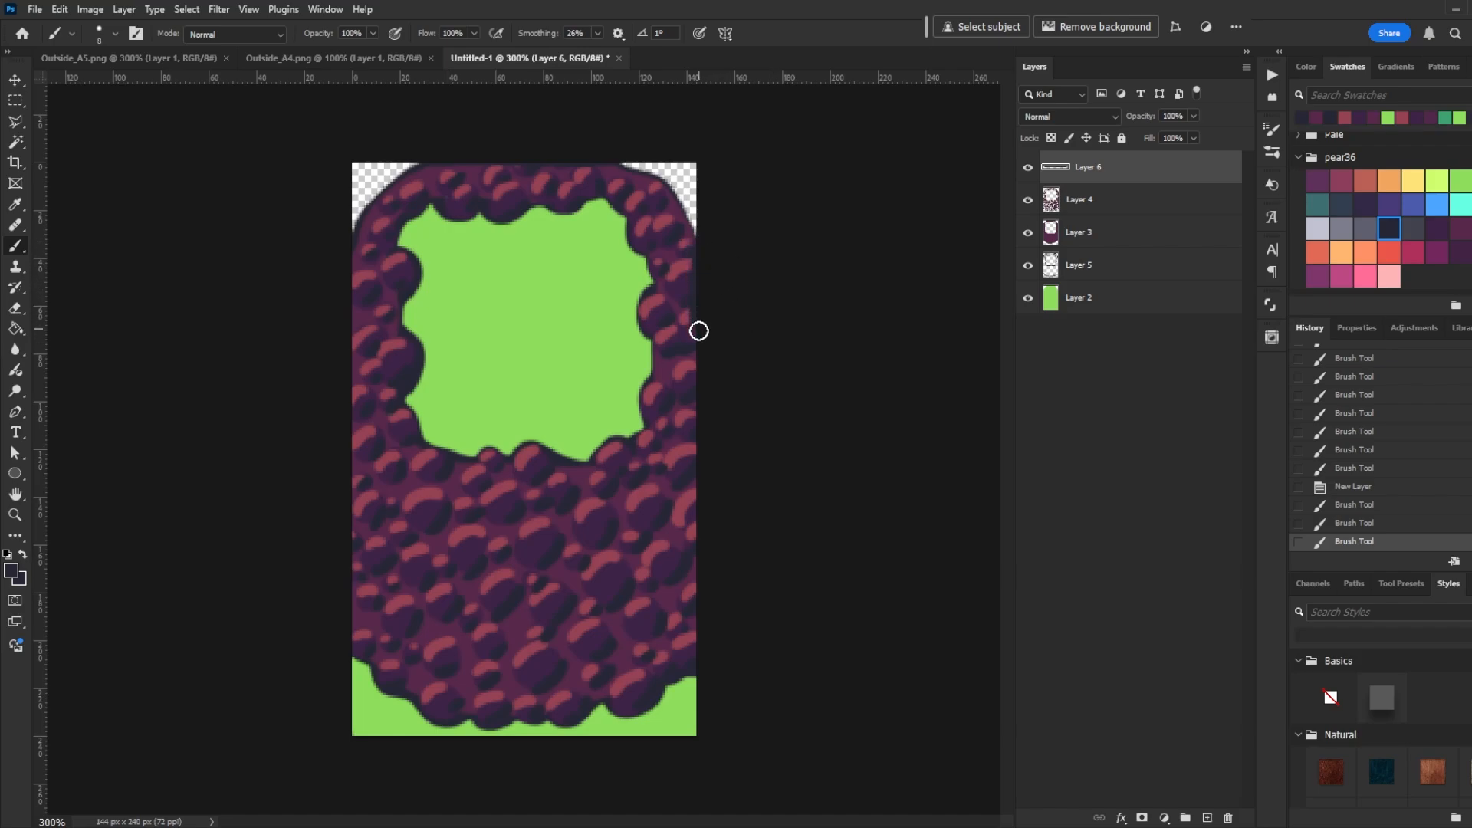
# - Select all layers and merge them into a single layer
pyautogui.hotkey('ctrl', '1')
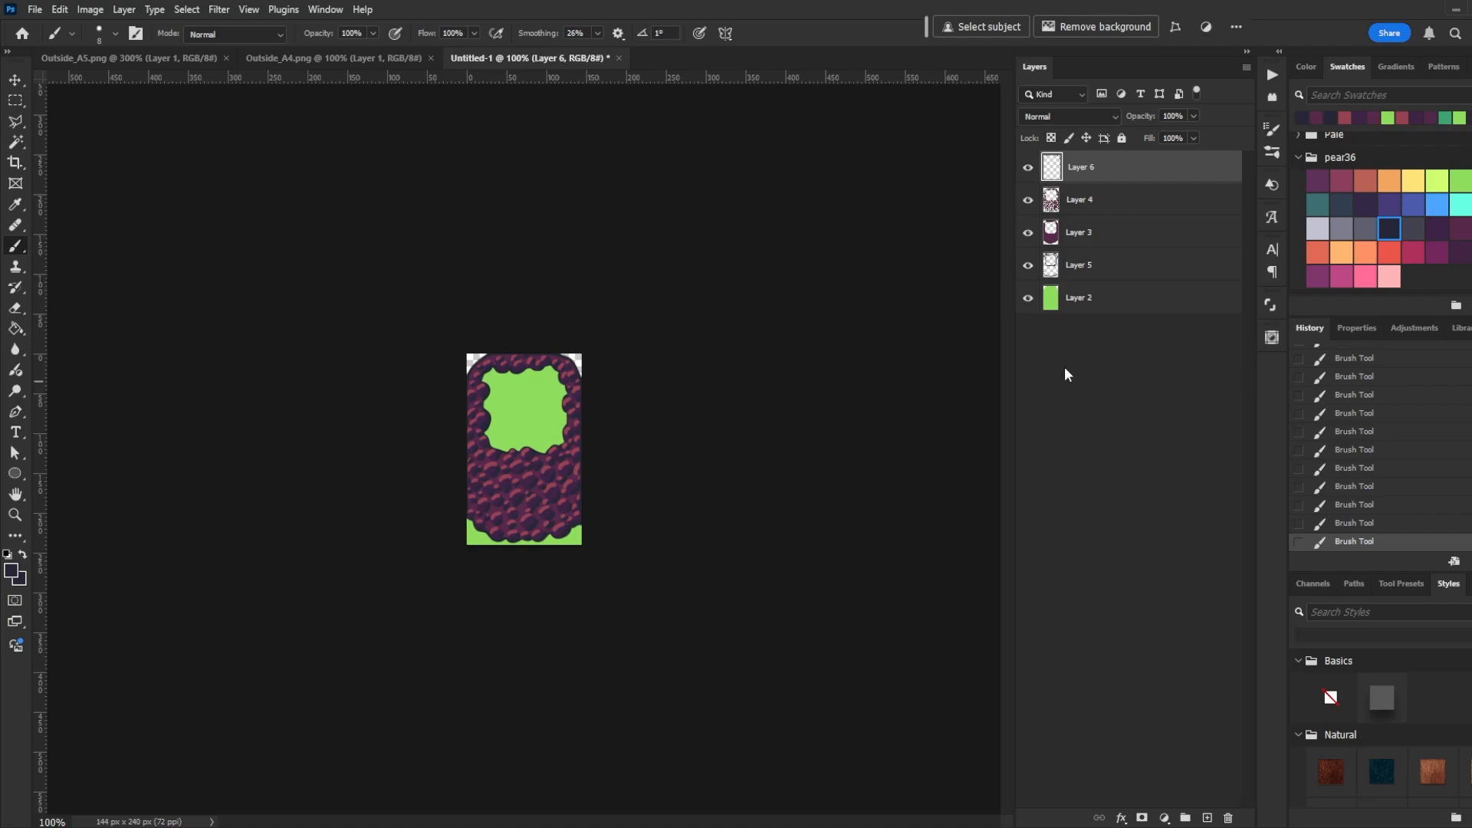
pyautogui.keyDown('shift'); pyautogui.click(1123, 307); pyautogui.keyUp('shift')
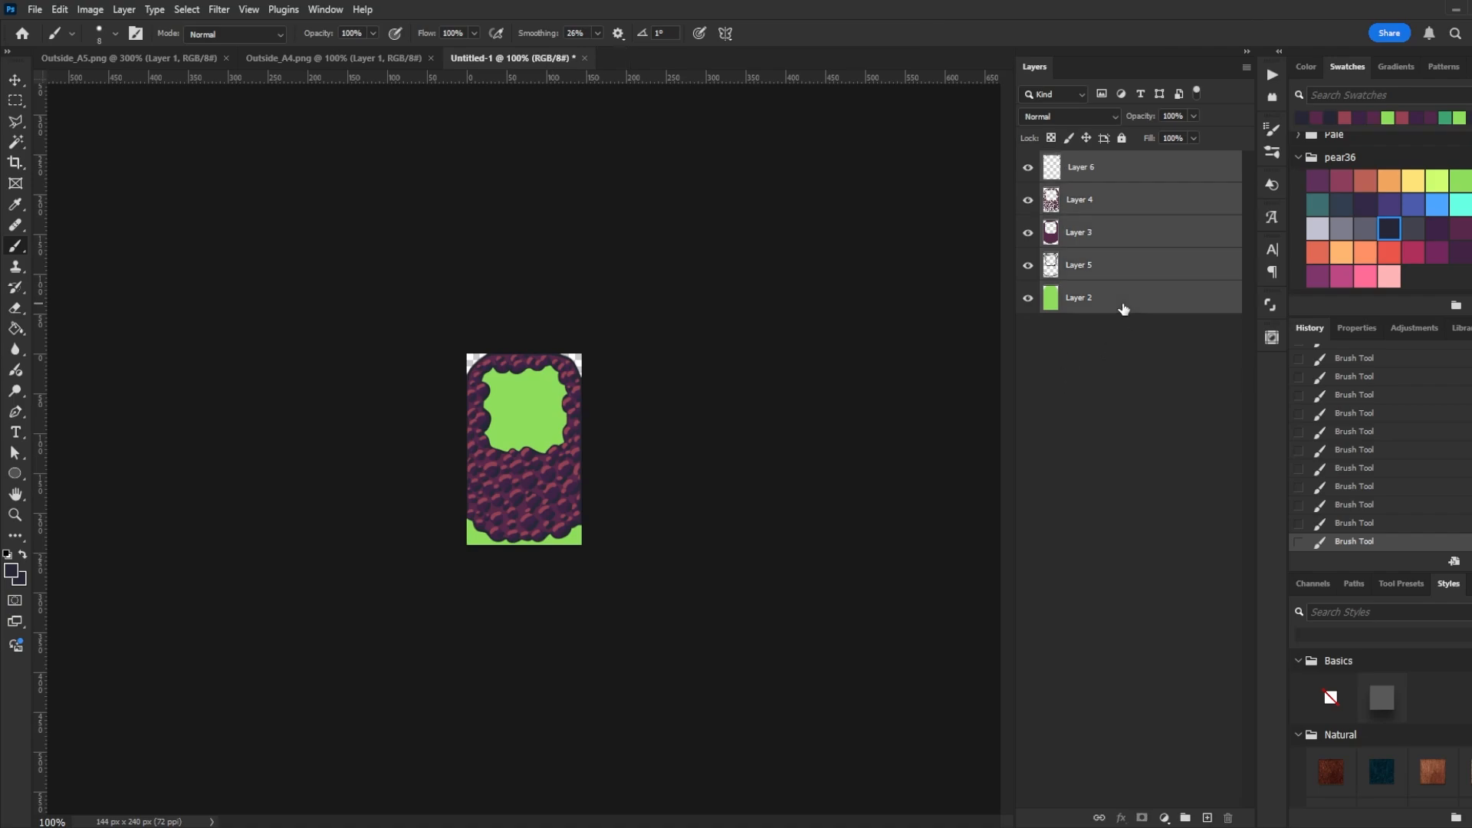
pyautogui.hotkey('ctrl', 'e')
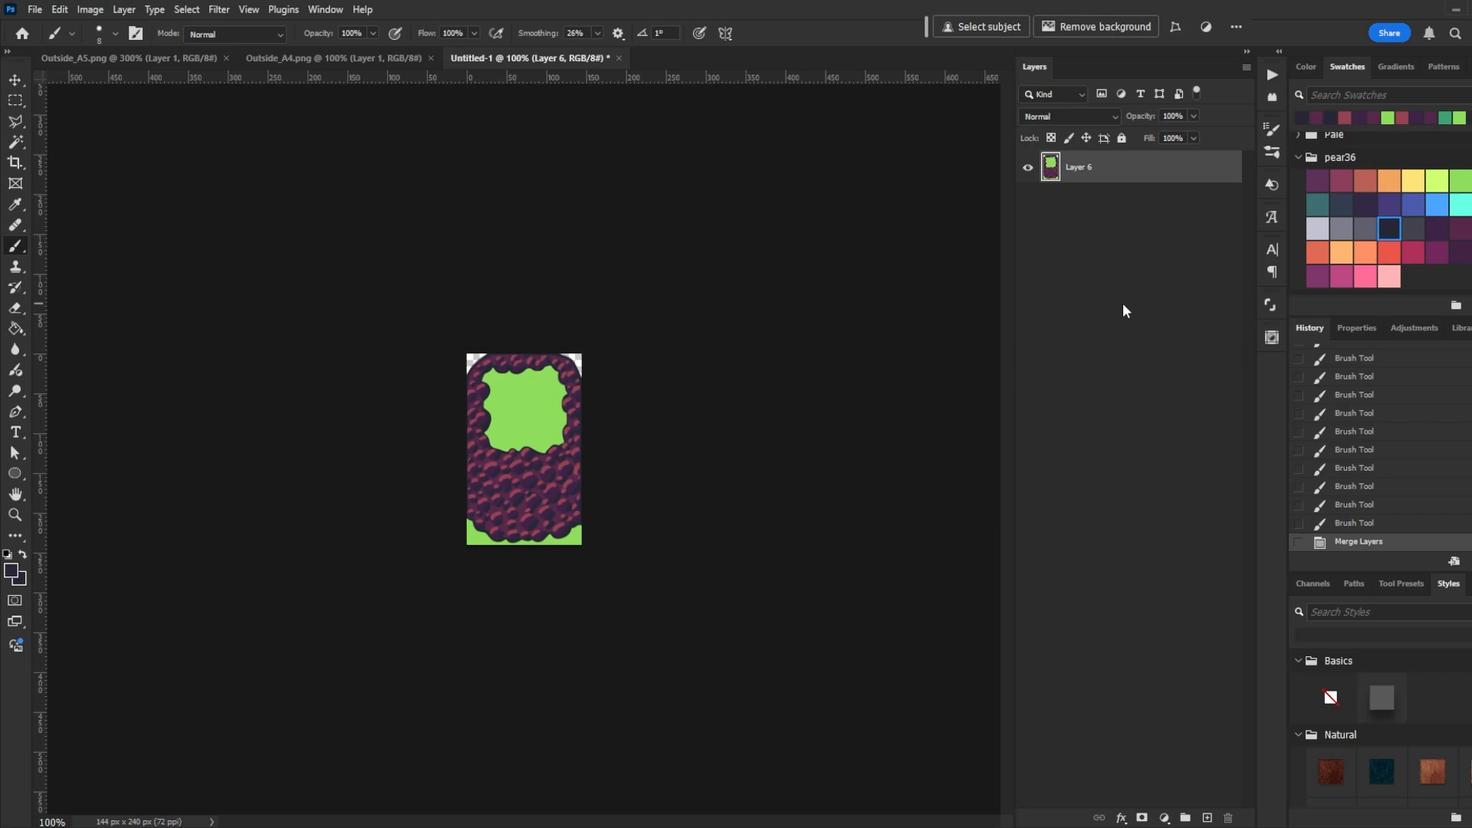
# - Show the 48 px grid and turn on snapping
pyautogui.hotkey('ctrl', "'")
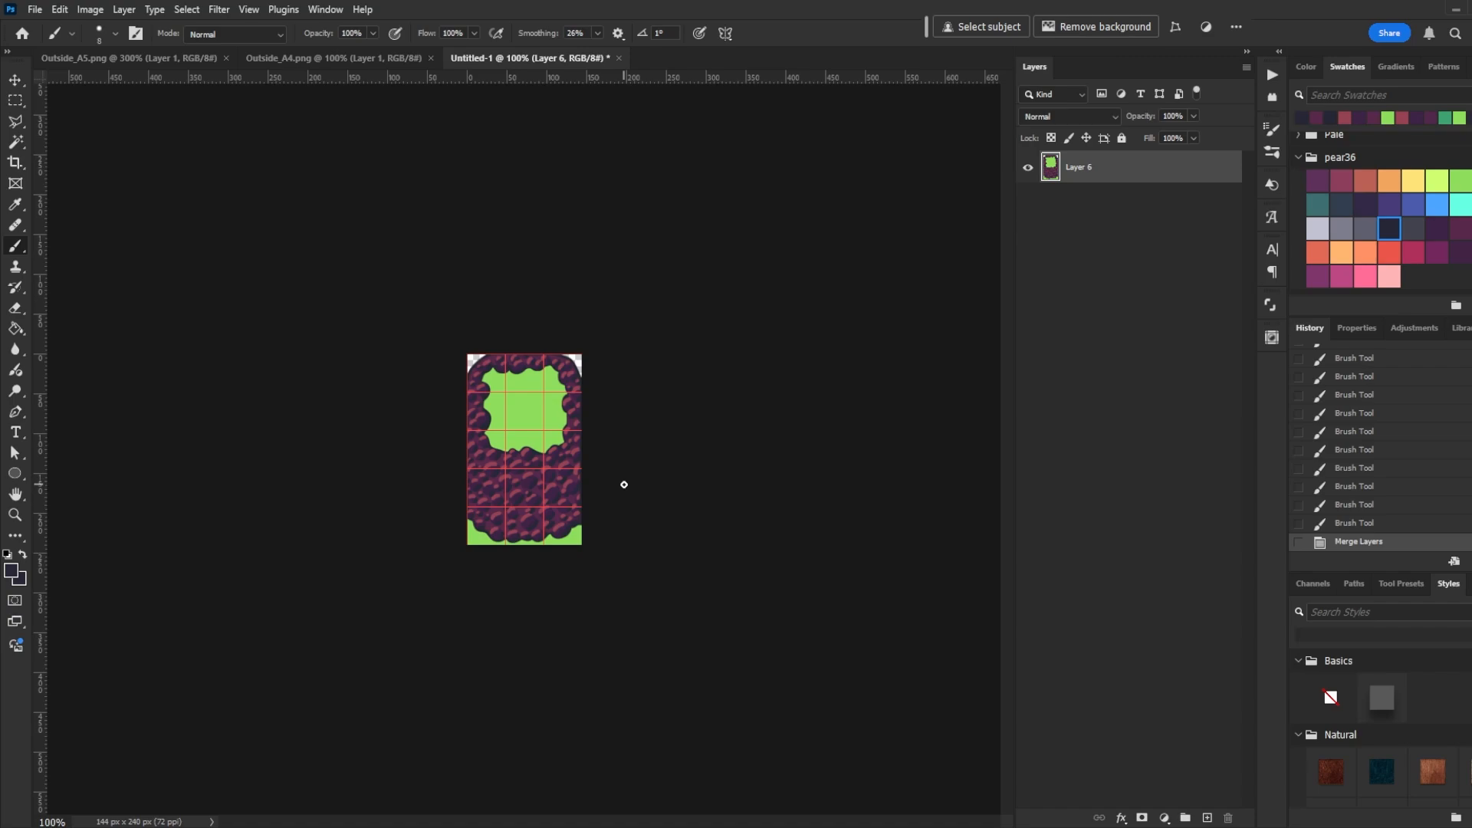
pyautogui.press('m')
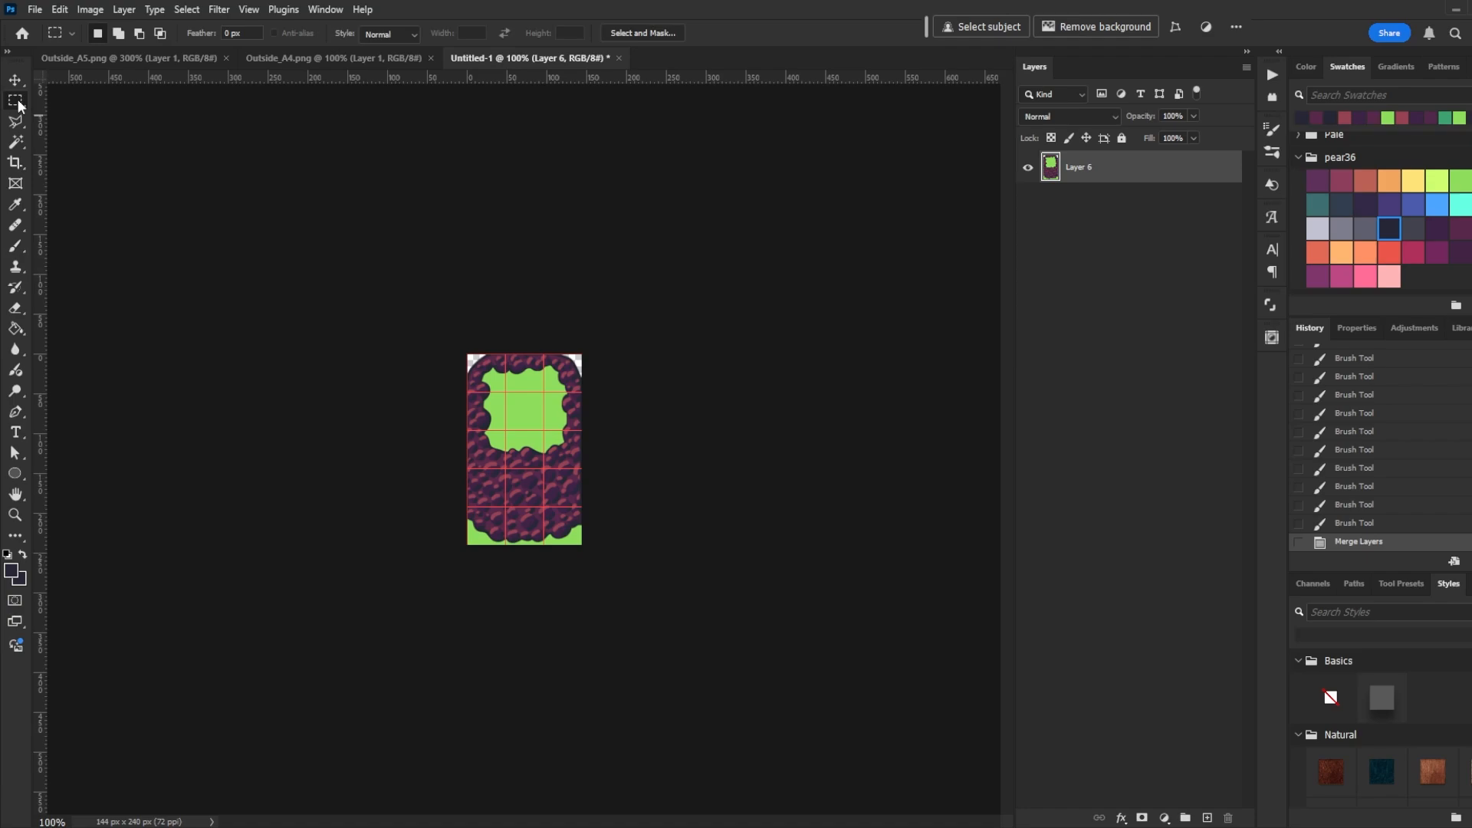
pyautogui.click(248, 9)
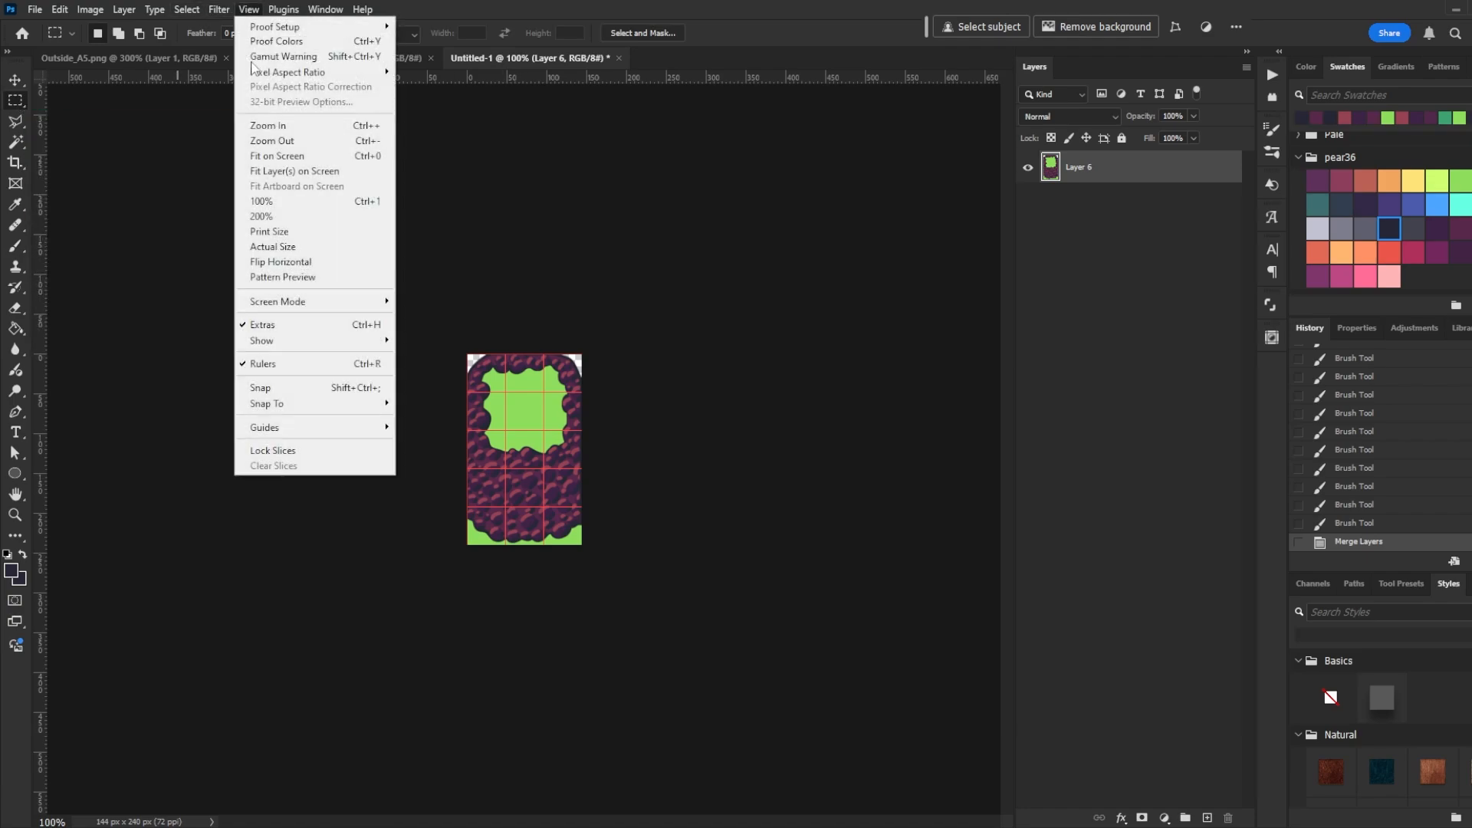
pyautogui.click(285, 389)
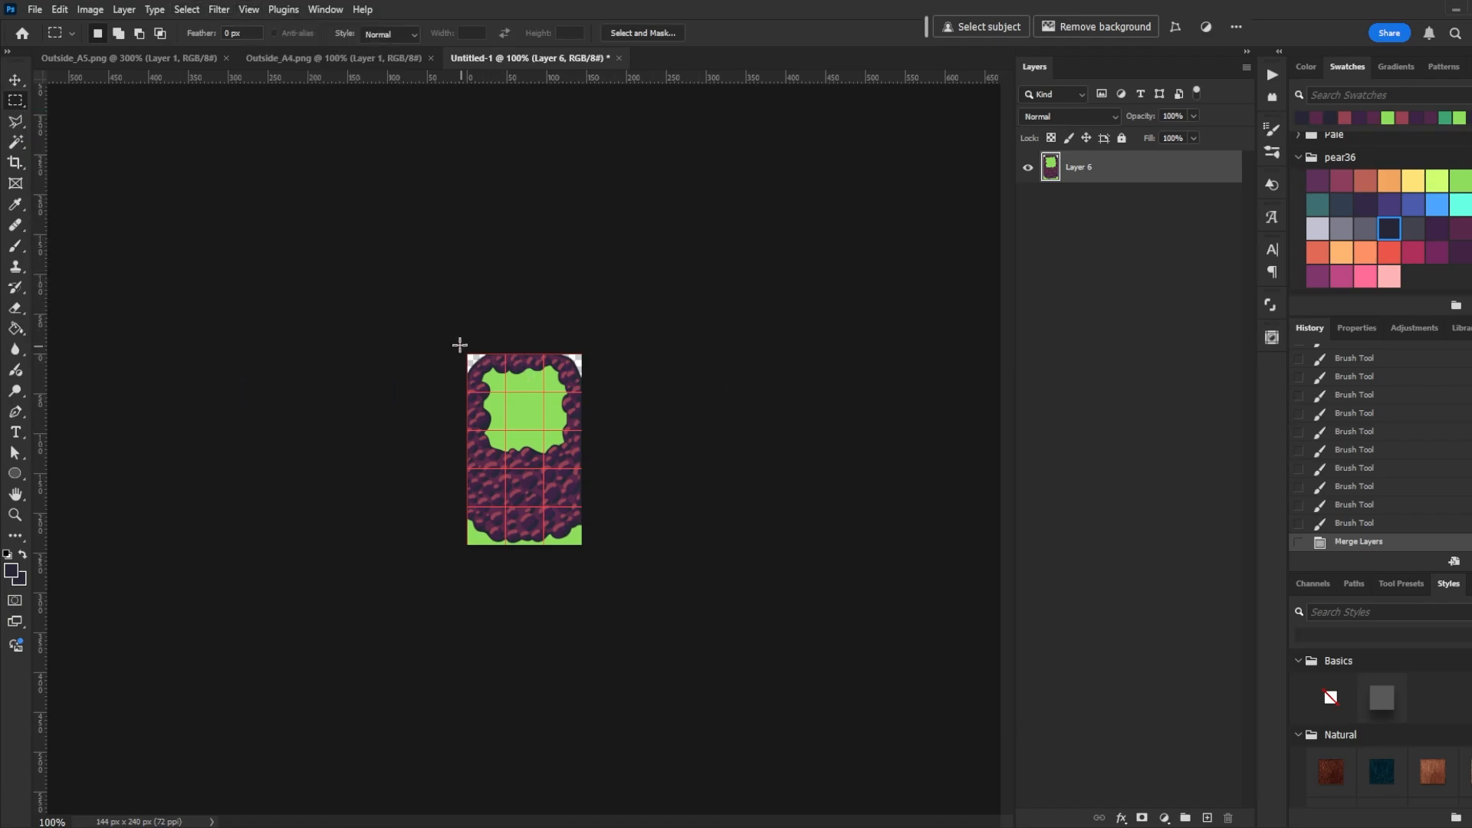
# - Cut the top-left 48 px tile onto its own layer and convert it to a smart object
pyautogui.moveTo(464, 352); pyautogui.dragTo(503, 391)
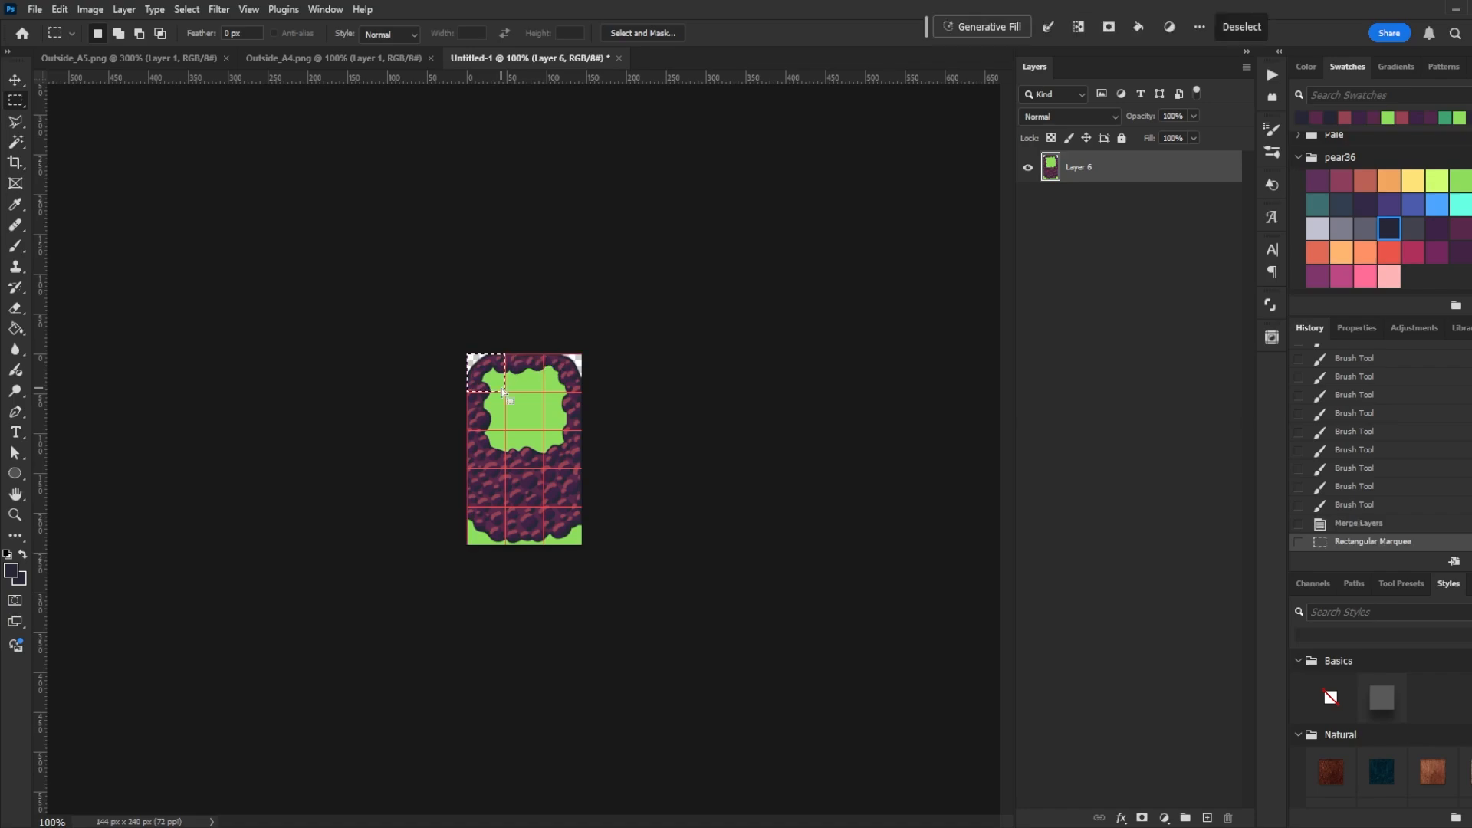
pyautogui.rightClick(480, 373)
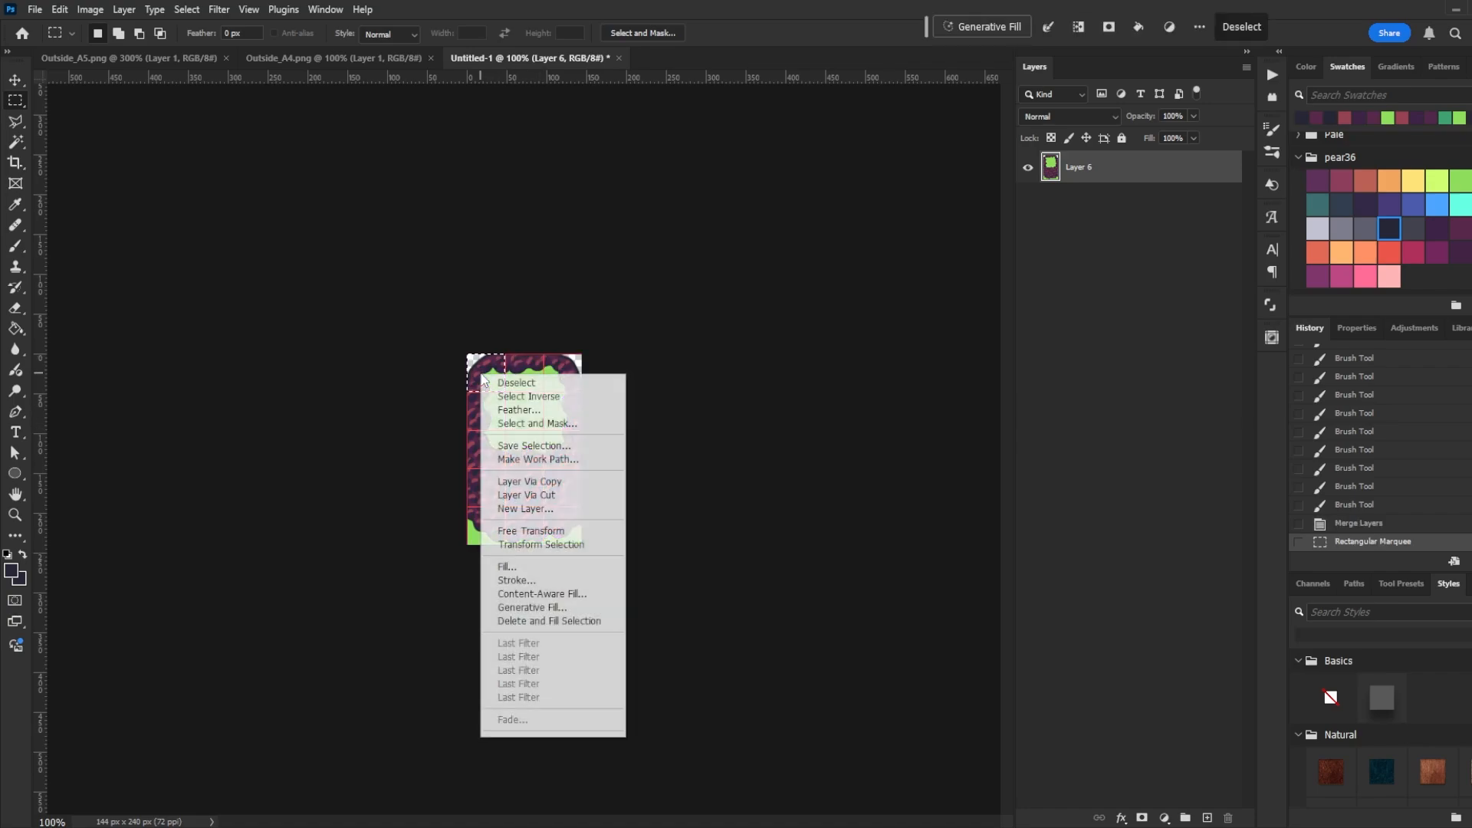
pyautogui.click(568, 496)
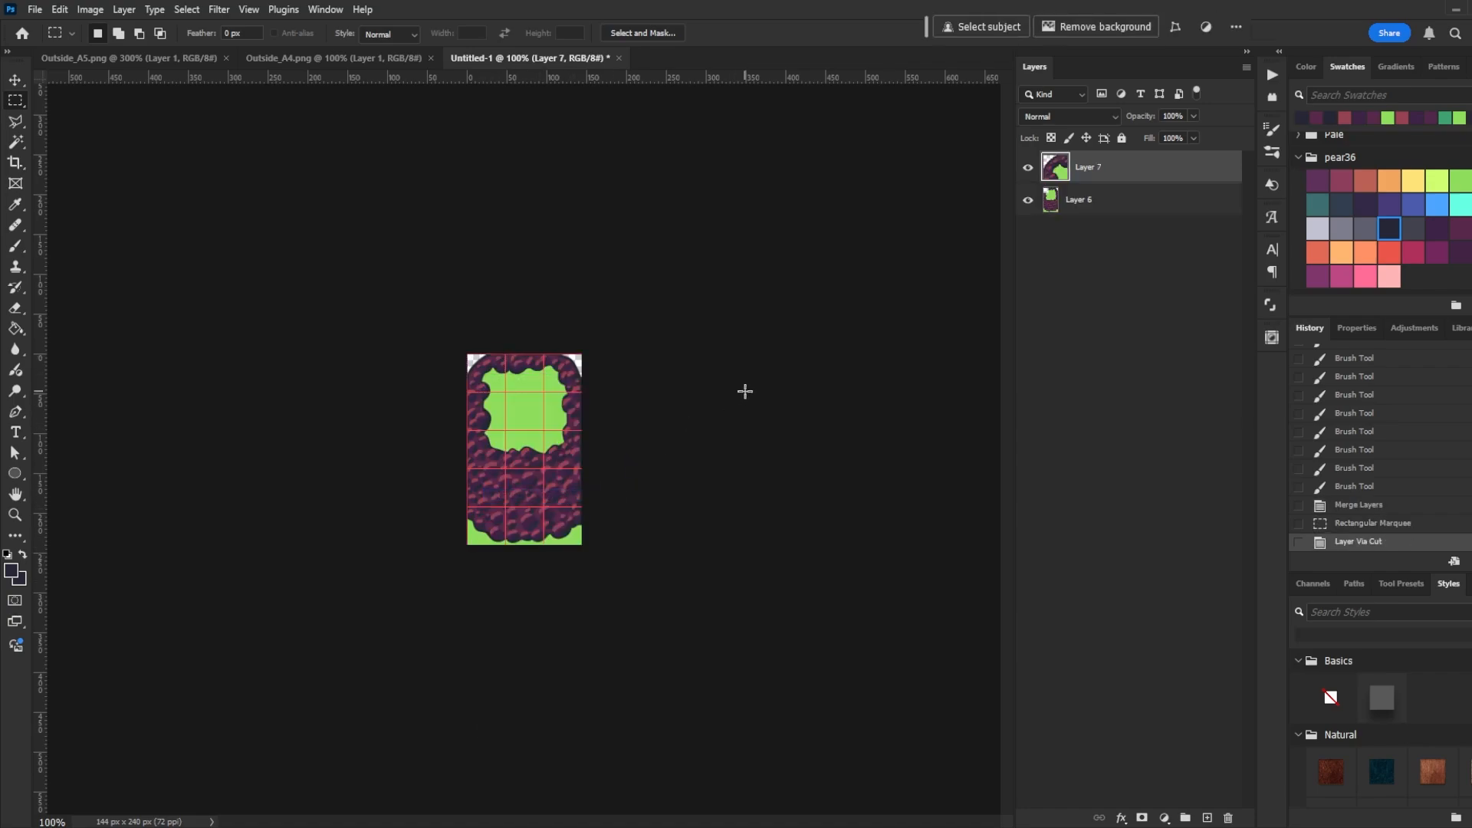
pyautogui.rightClick(1104, 171)
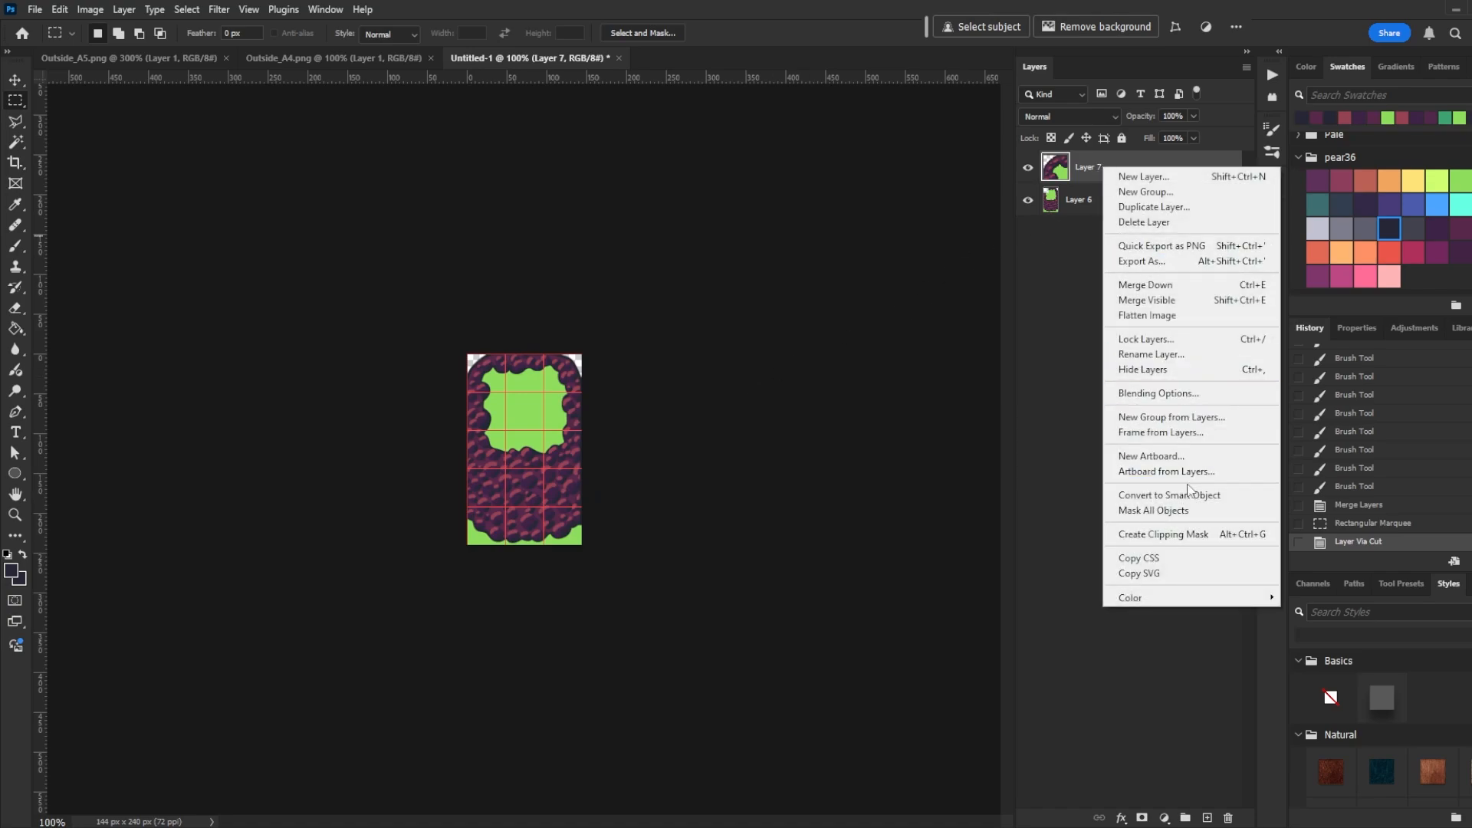
pyautogui.click(1209, 496)
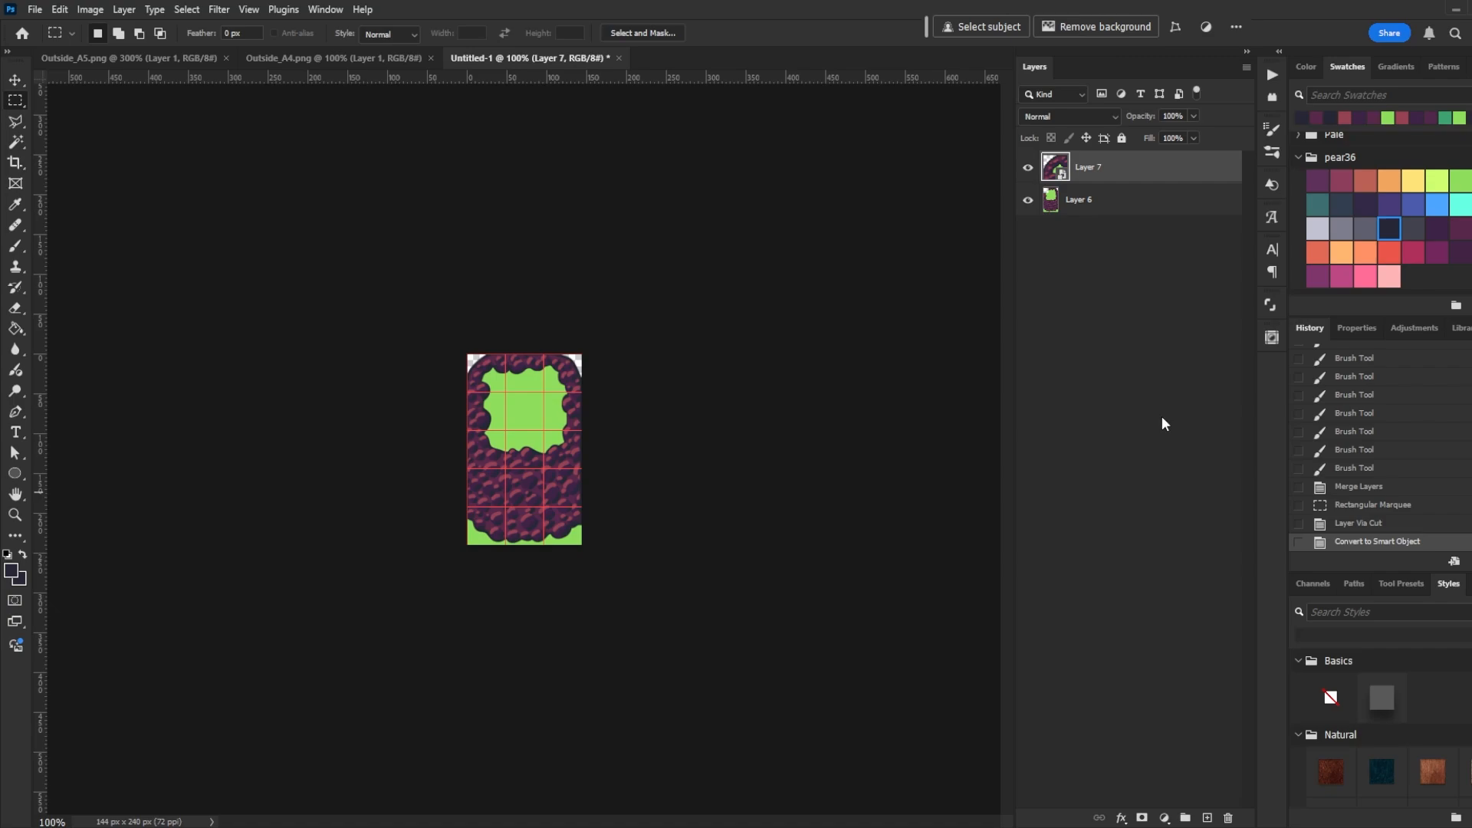
# - Cut each remaining 48 px tile of the cliff block onto its own layer and convert each to a smart object
pyautogui.click(1124, 201)
pyautogui.moveTo(504, 354); pyautogui.dragTo(540, 388)
pyautogui.rightClick(526, 383)
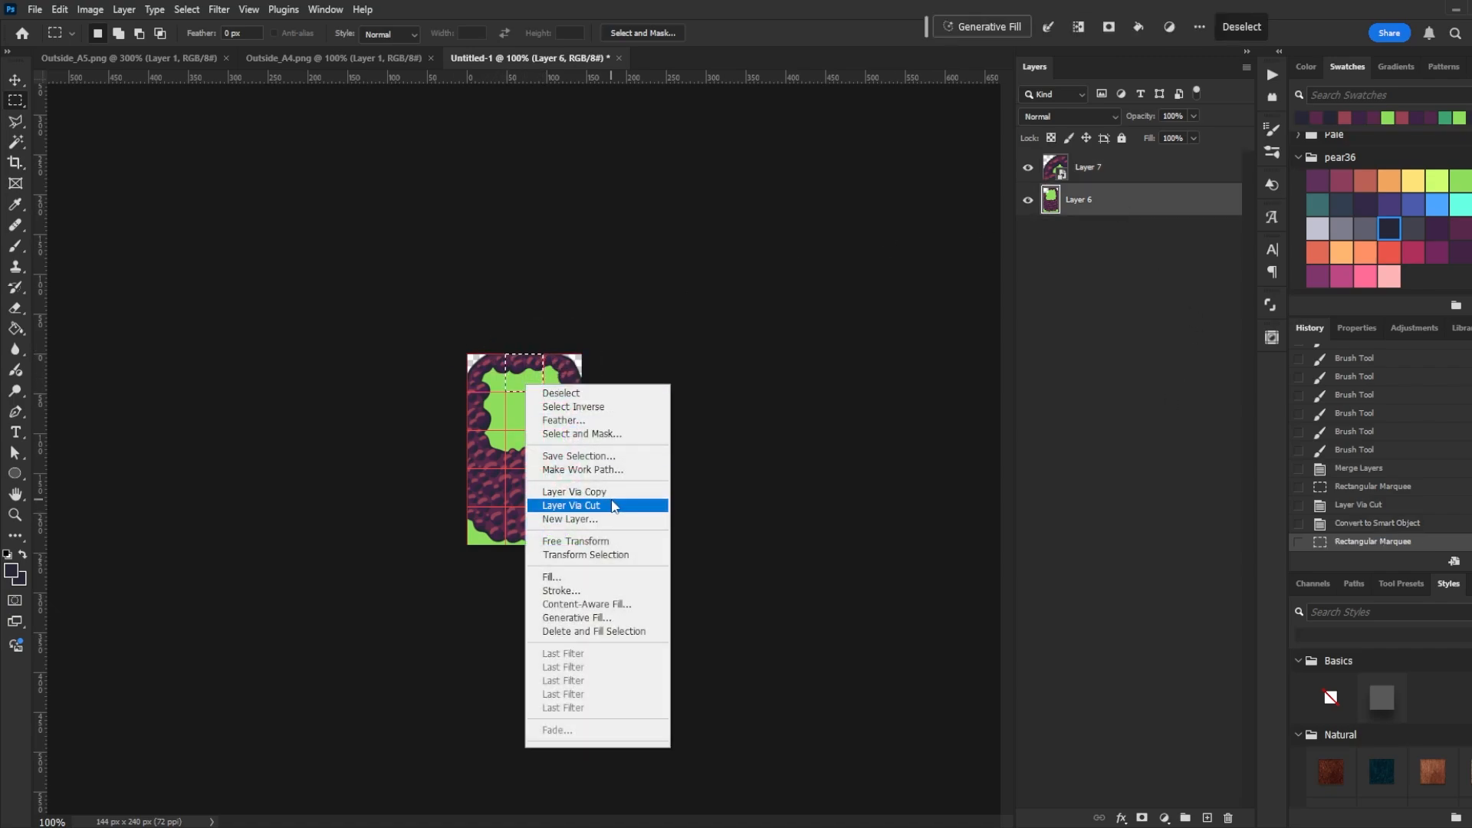
pyautogui.click(613, 505)
pyautogui.rightClick(1103, 204)
pyautogui.click(1205, 528)
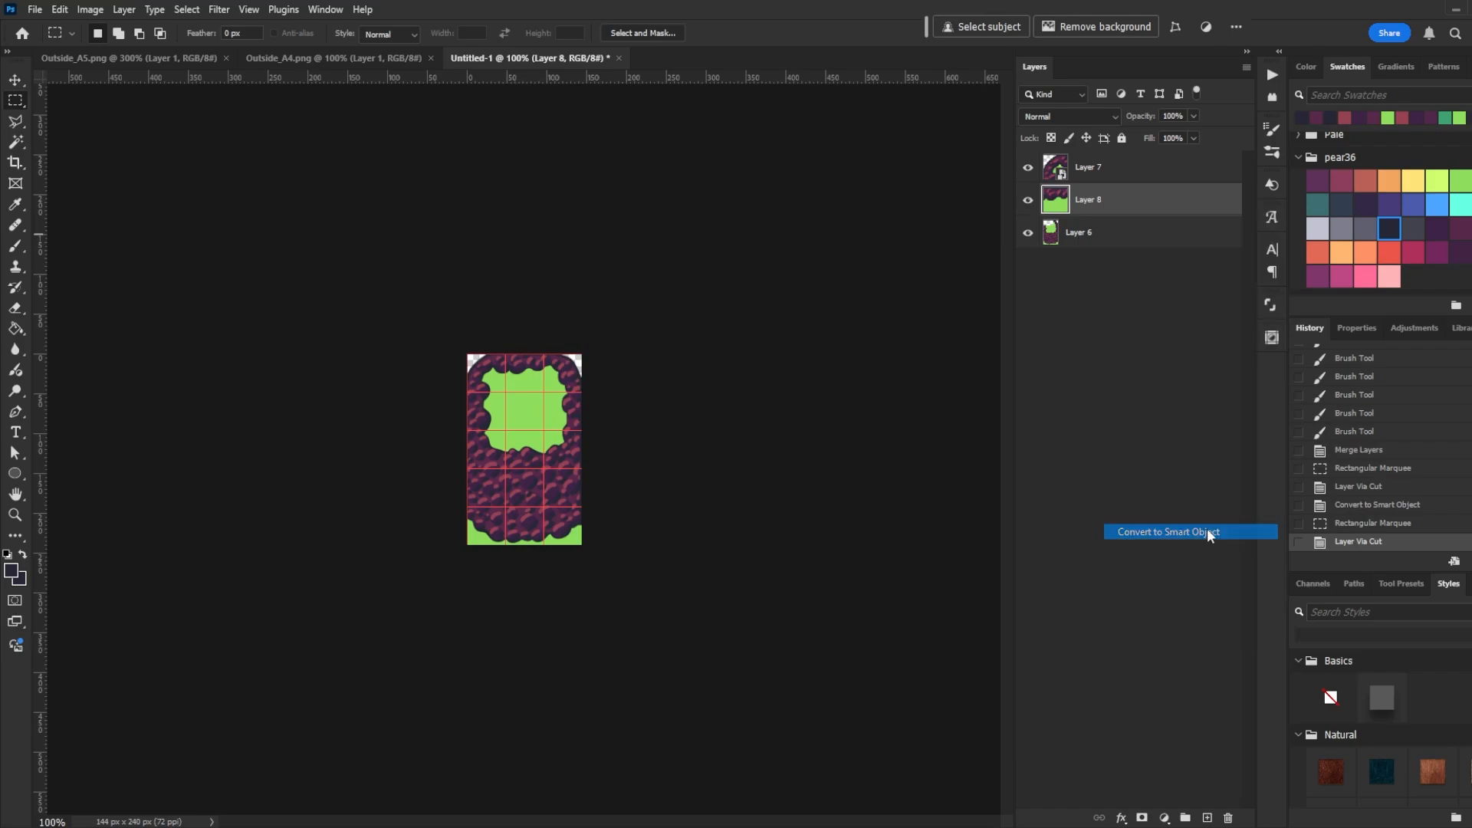
pyautogui.click(1108, 244)
pyautogui.moveTo(578, 347); pyautogui.dragTo(544, 430)
pyautogui.rightClick(552, 389)
pyautogui.click(614, 502)
pyautogui.rightClick(1121, 268)
pyautogui.click(1188, 596)
pyautogui.click(1108, 299)
pyautogui.rightClick(531, 415)
pyautogui.click(594, 535)
pyautogui.rightClick(1176, 288)
pyautogui.click(1231, 614)
pyautogui.click(1115, 333)
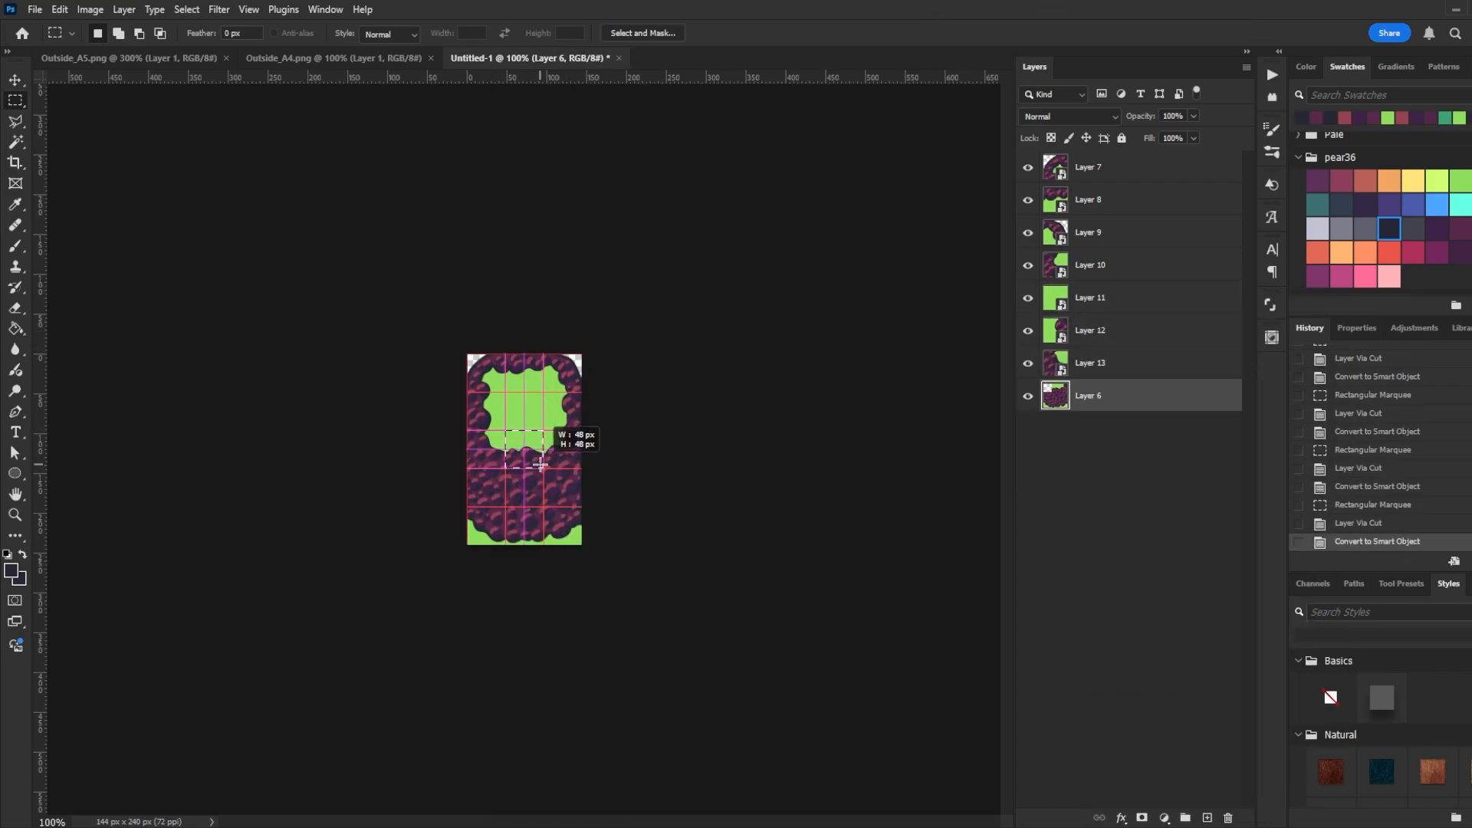
pyautogui.click(640, 576)
pyautogui.rightClick(1124, 460)
pyautogui.click(1219, 345)
pyautogui.rightClick(535, 497)
pyautogui.click(1188, 383)
pyautogui.rightClick(571, 486)
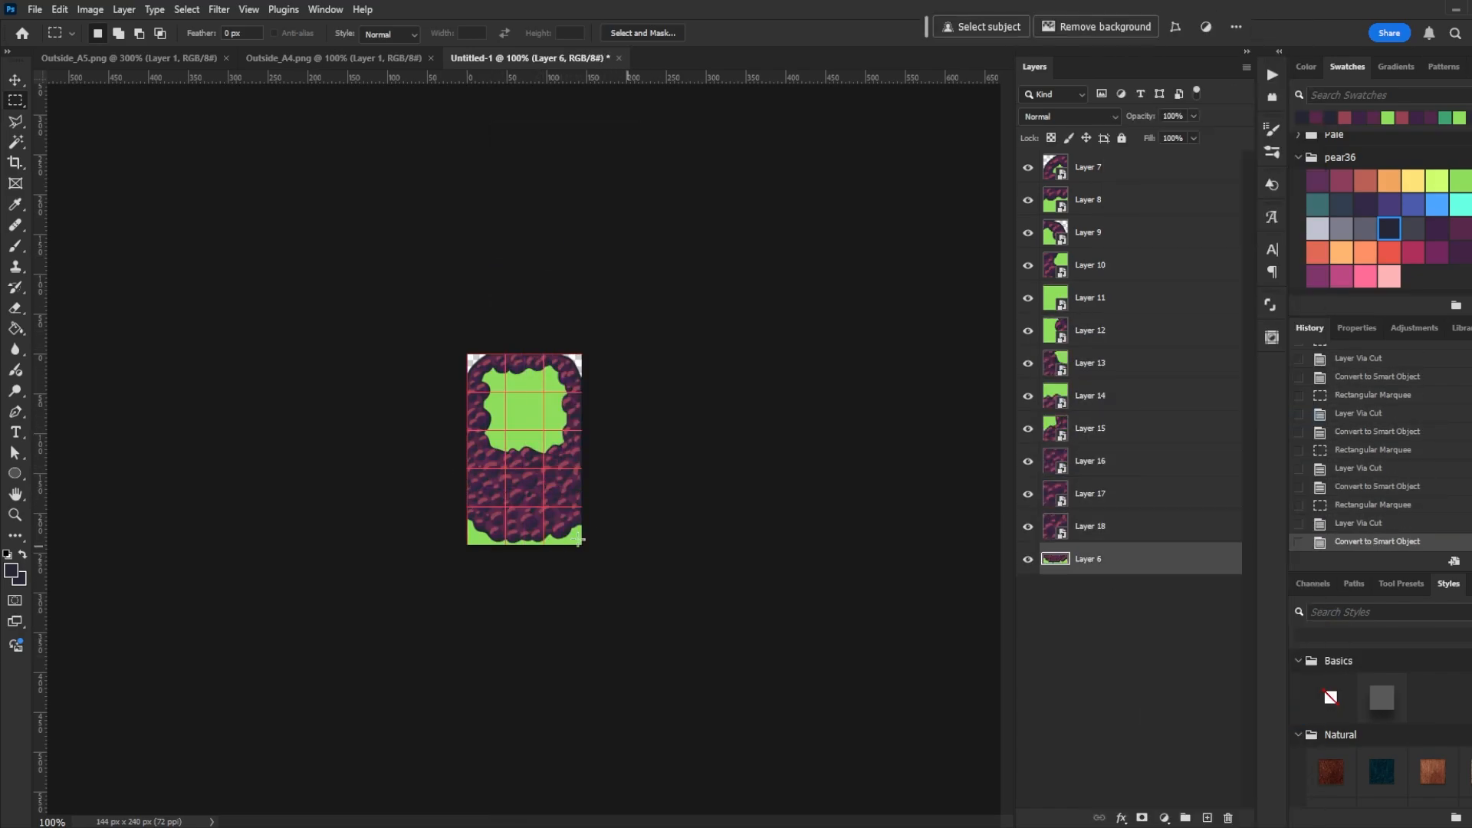
pyautogui.click(1115, 591)
pyautogui.moveTo(505, 507); pyautogui.dragTo(544, 555)
pyautogui.rightClick(533, 528)
pyautogui.click(594, 647)
pyautogui.rightClick(1122, 585)
pyautogui.click(1188, 468)
pyautogui.rightClick(1123, 622)
pyautogui.click(1188, 507)
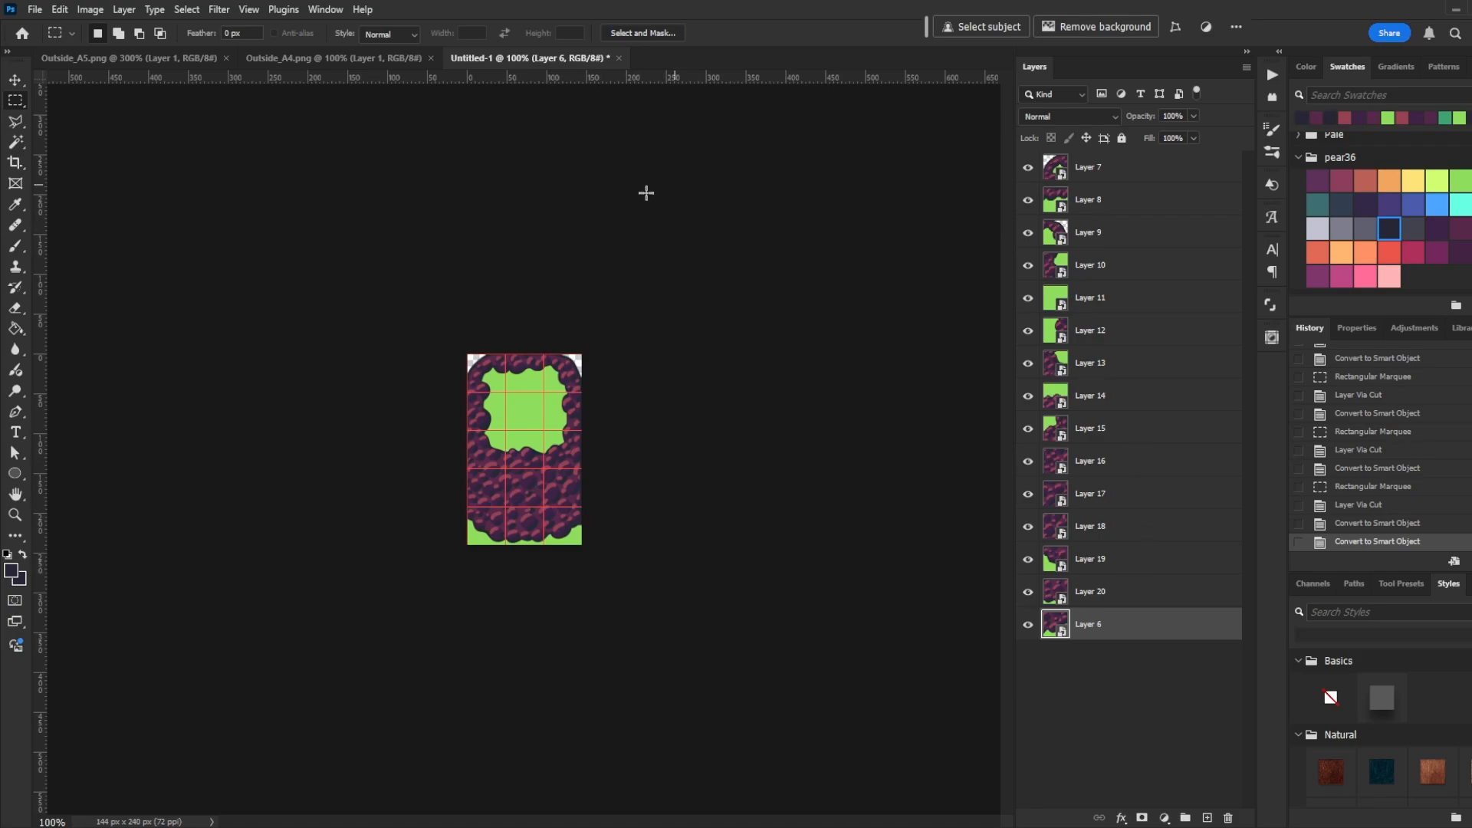
# - Resize the canvas to 576 by 336 pixels
pyautogui.click(90, 9)
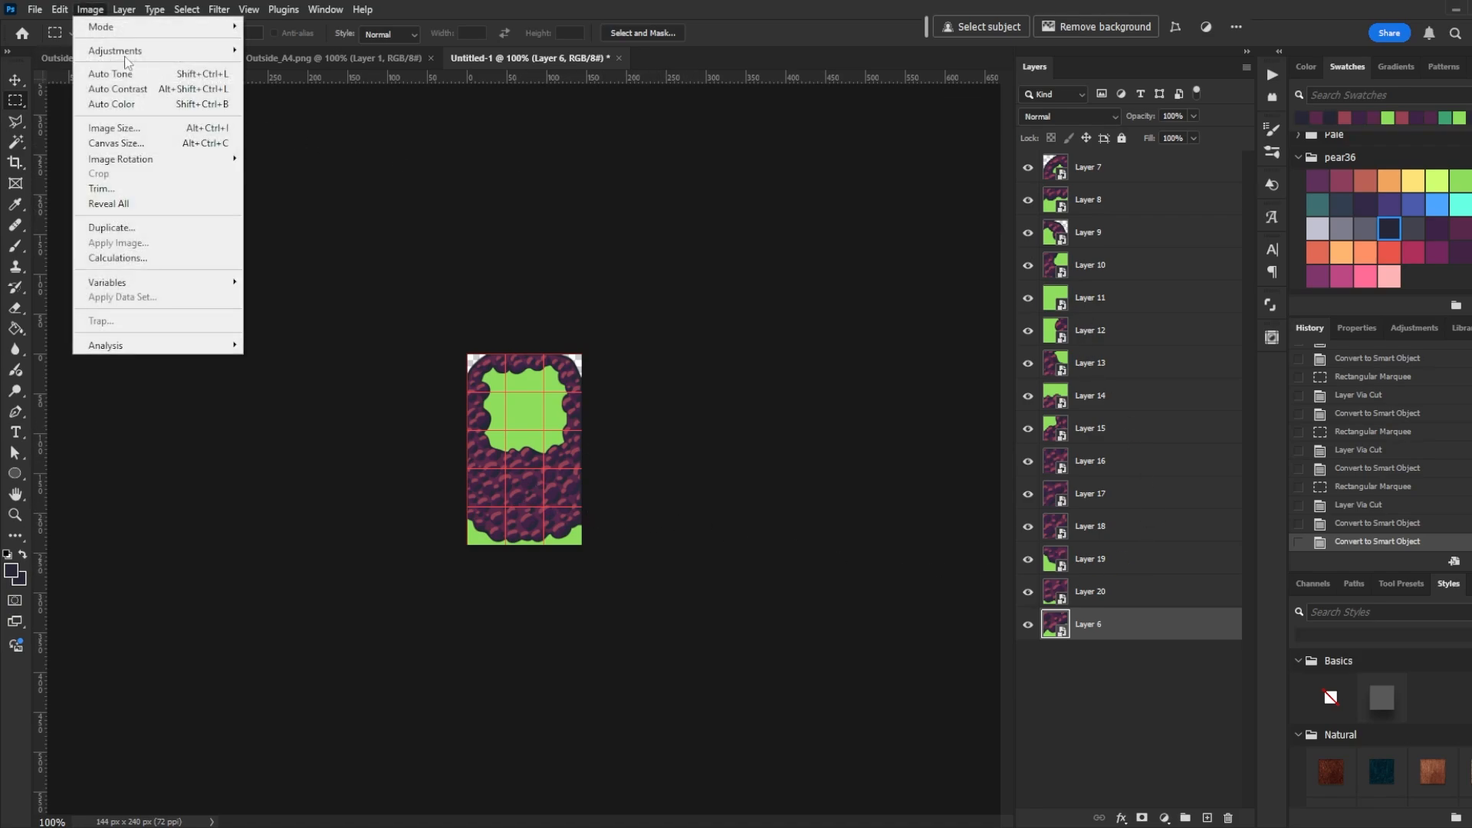
pyautogui.click(141, 143)
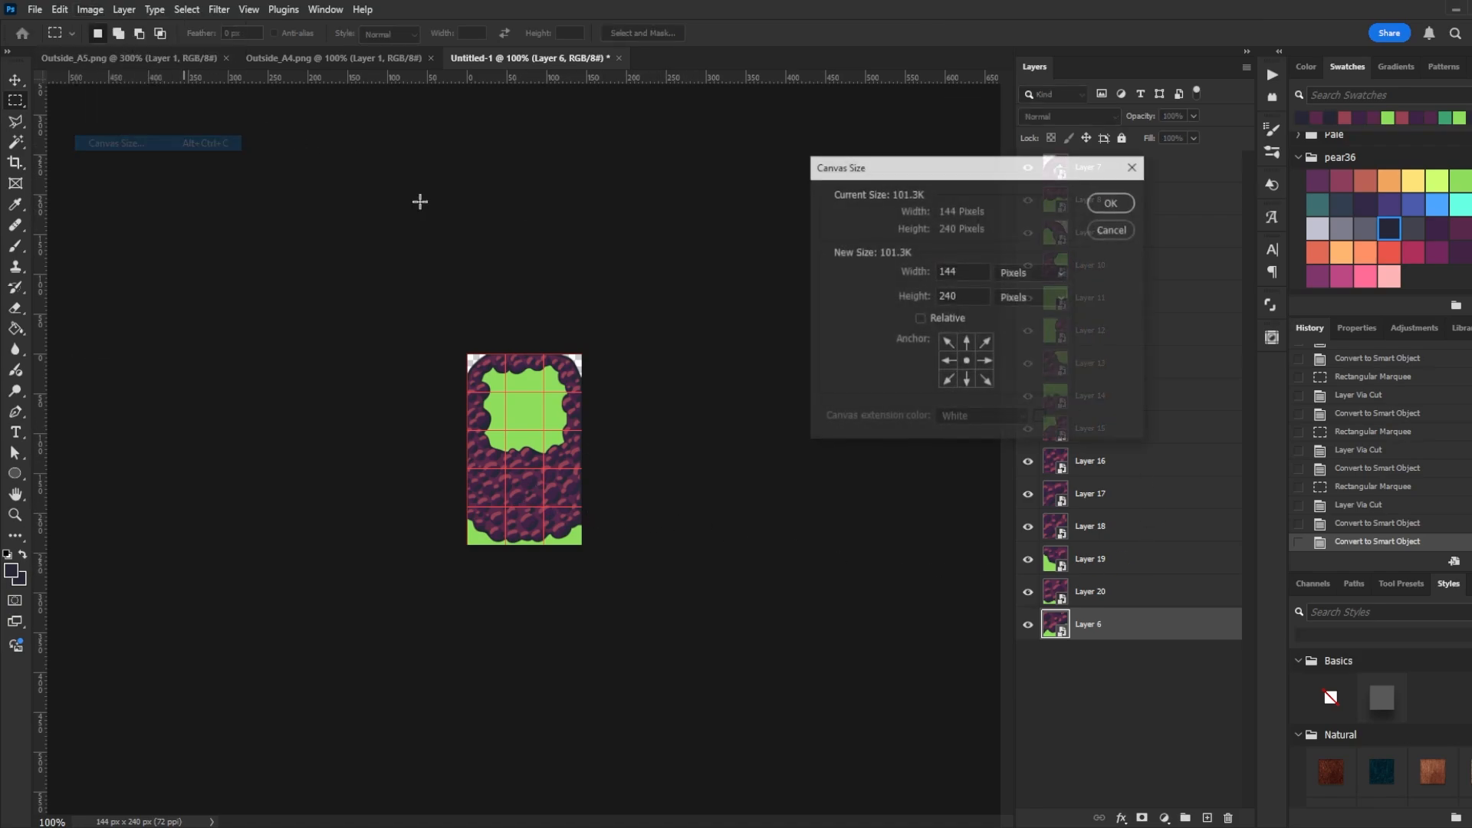
pyautogui.doubleClick(954, 274)
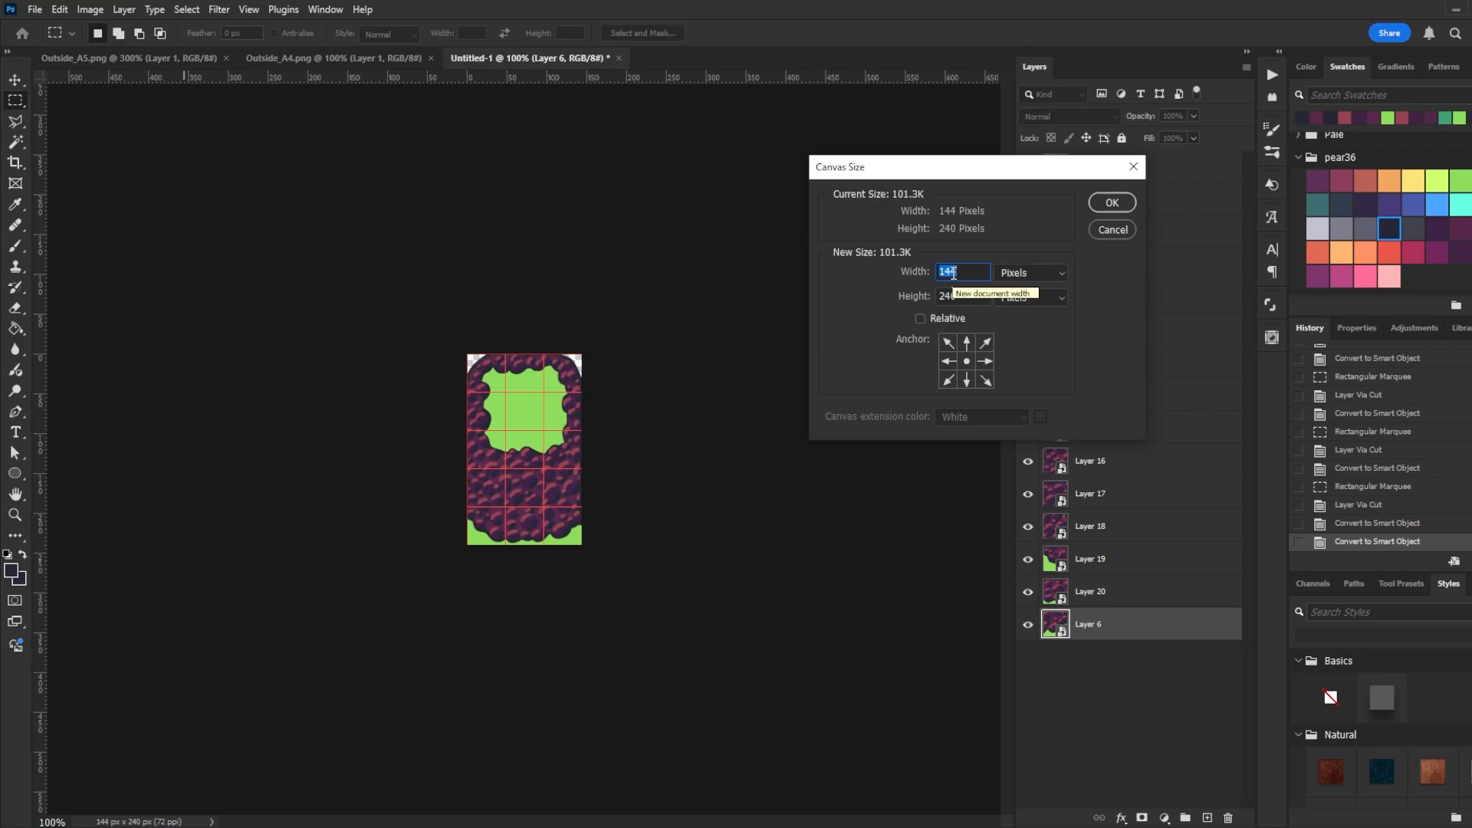
pyautogui.write('576')
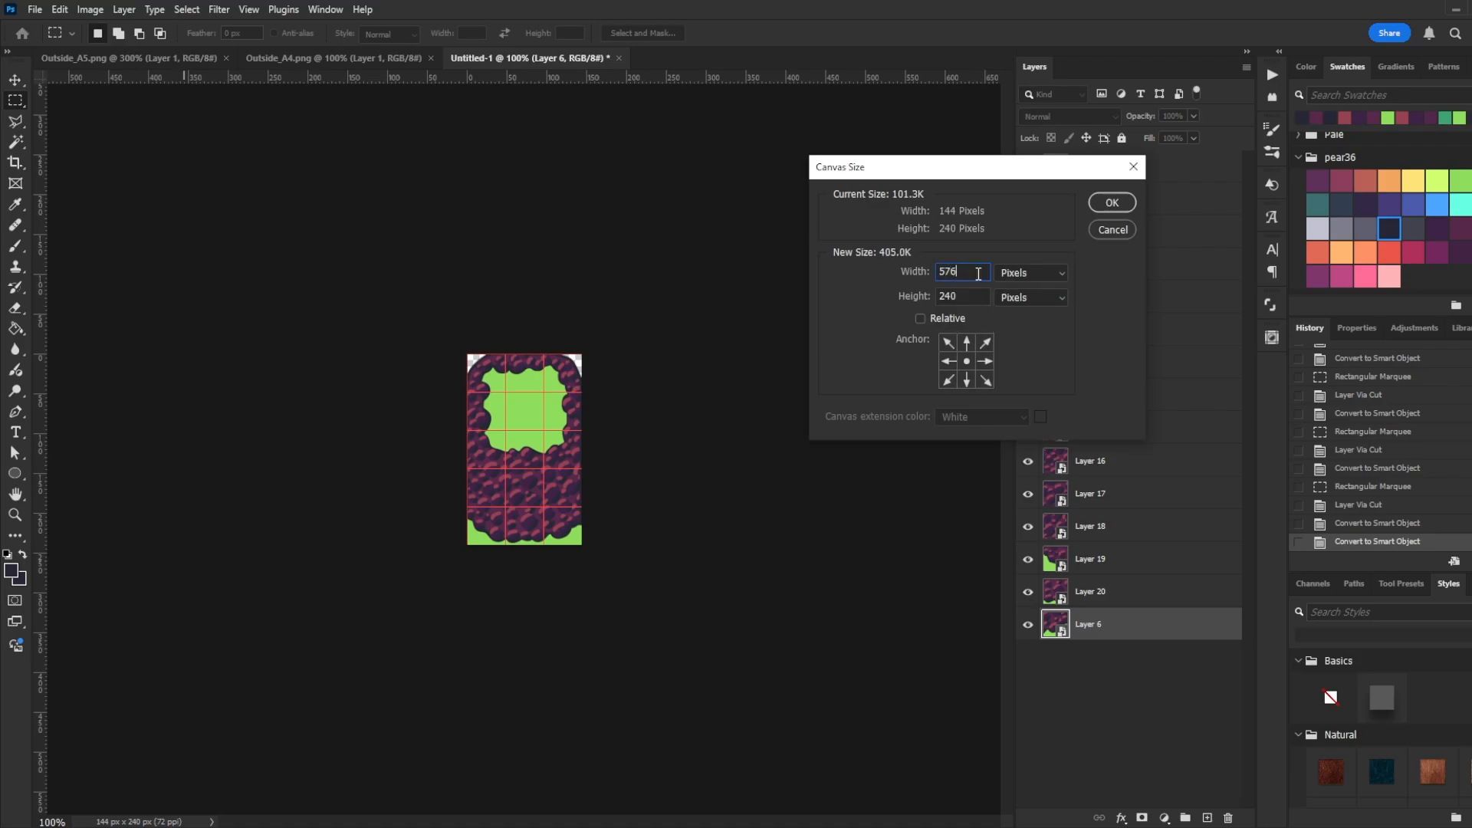
pyautogui.doubleClick(969, 304)
pyautogui.write('336')
pyautogui.click(1111, 207)
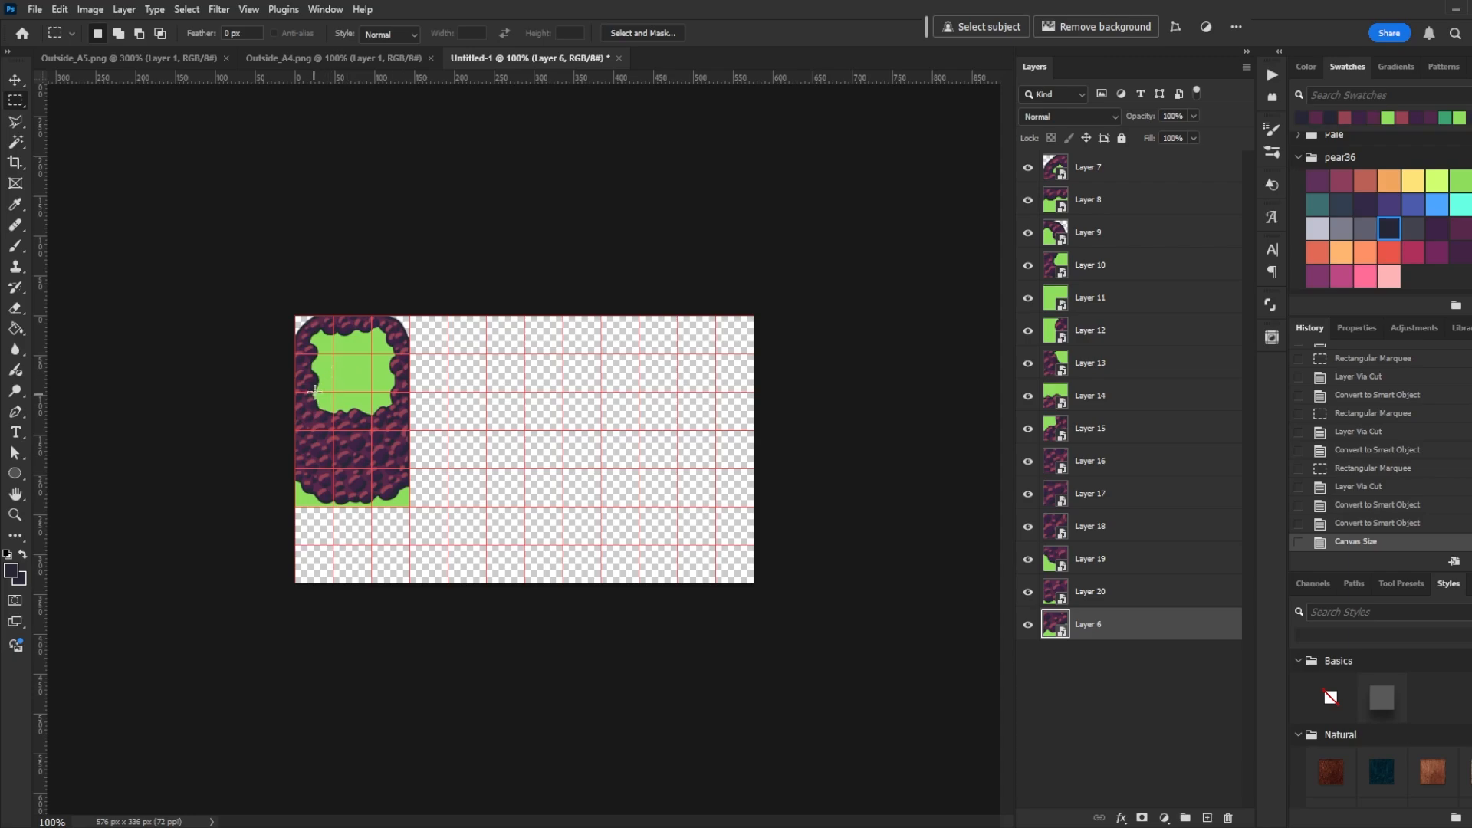
# - Duplicate corner and edge tiles and arrange the copies into a smaller cliff block to the right of the original
pyautogui.press('v')
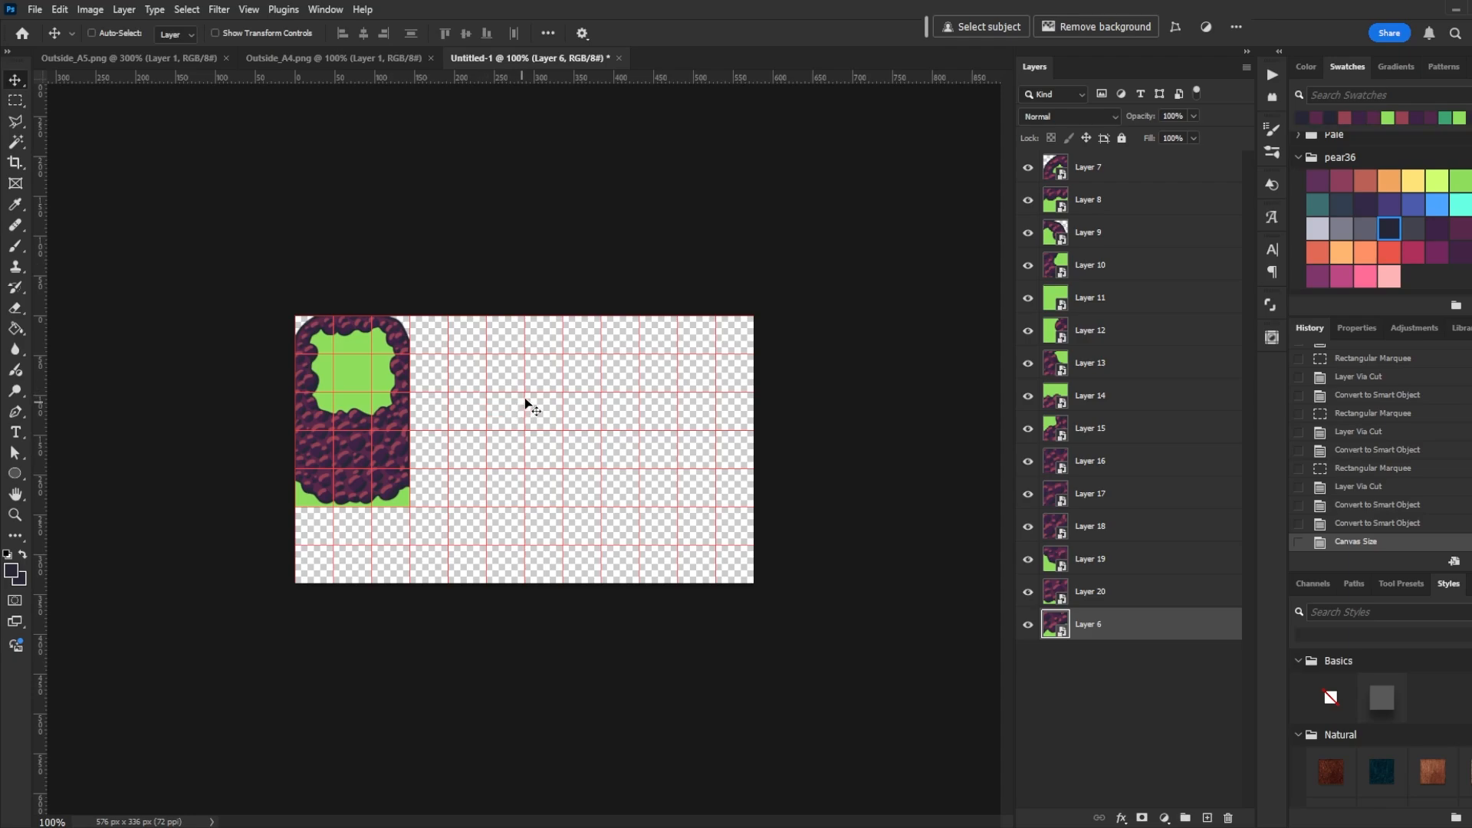
pyautogui.press('ctrl')
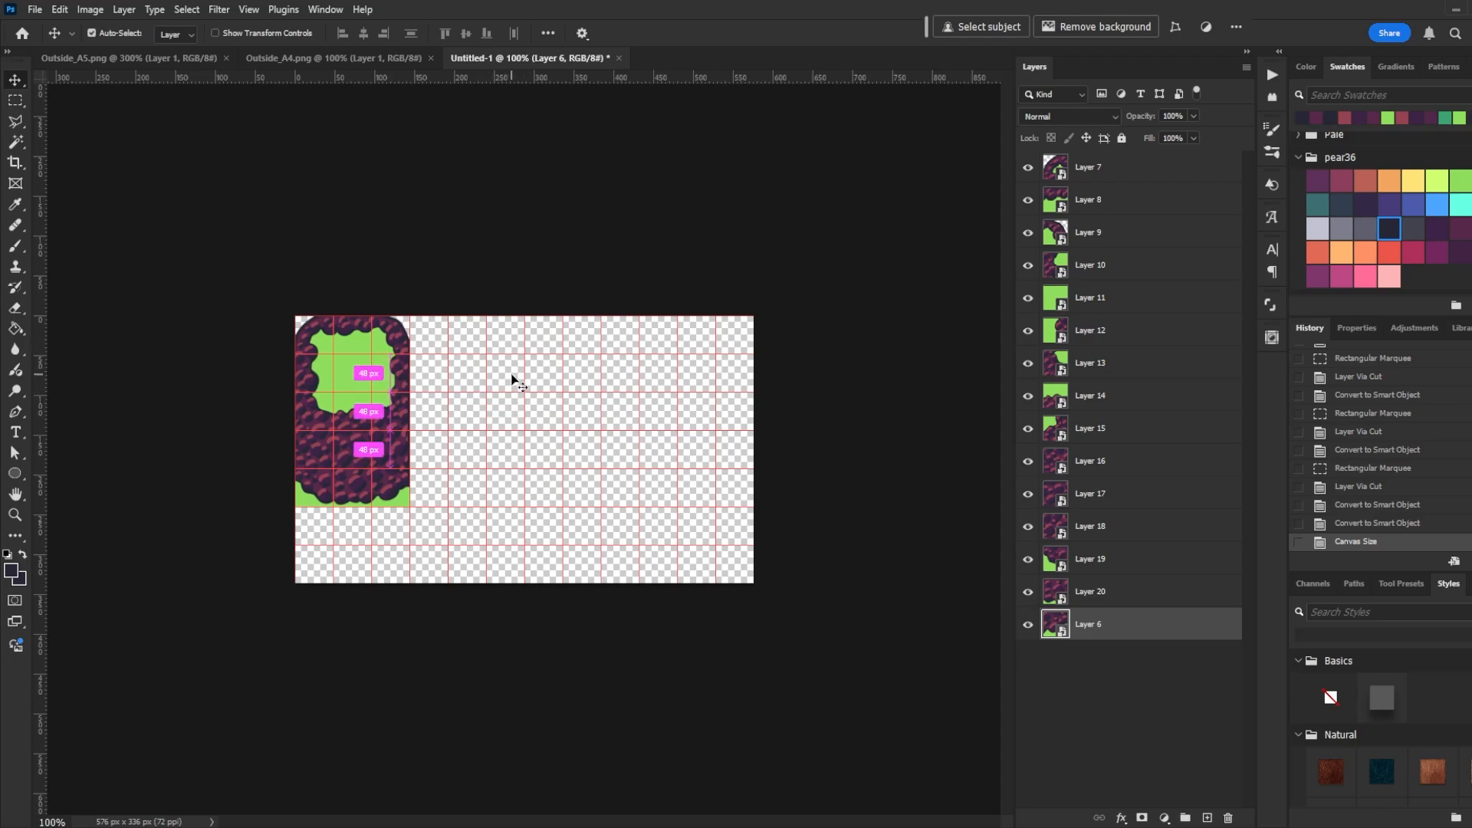
pyautogui.click(315, 342)
pyautogui.moveTo(408, 342); pyautogui.dragTo(486, 343)
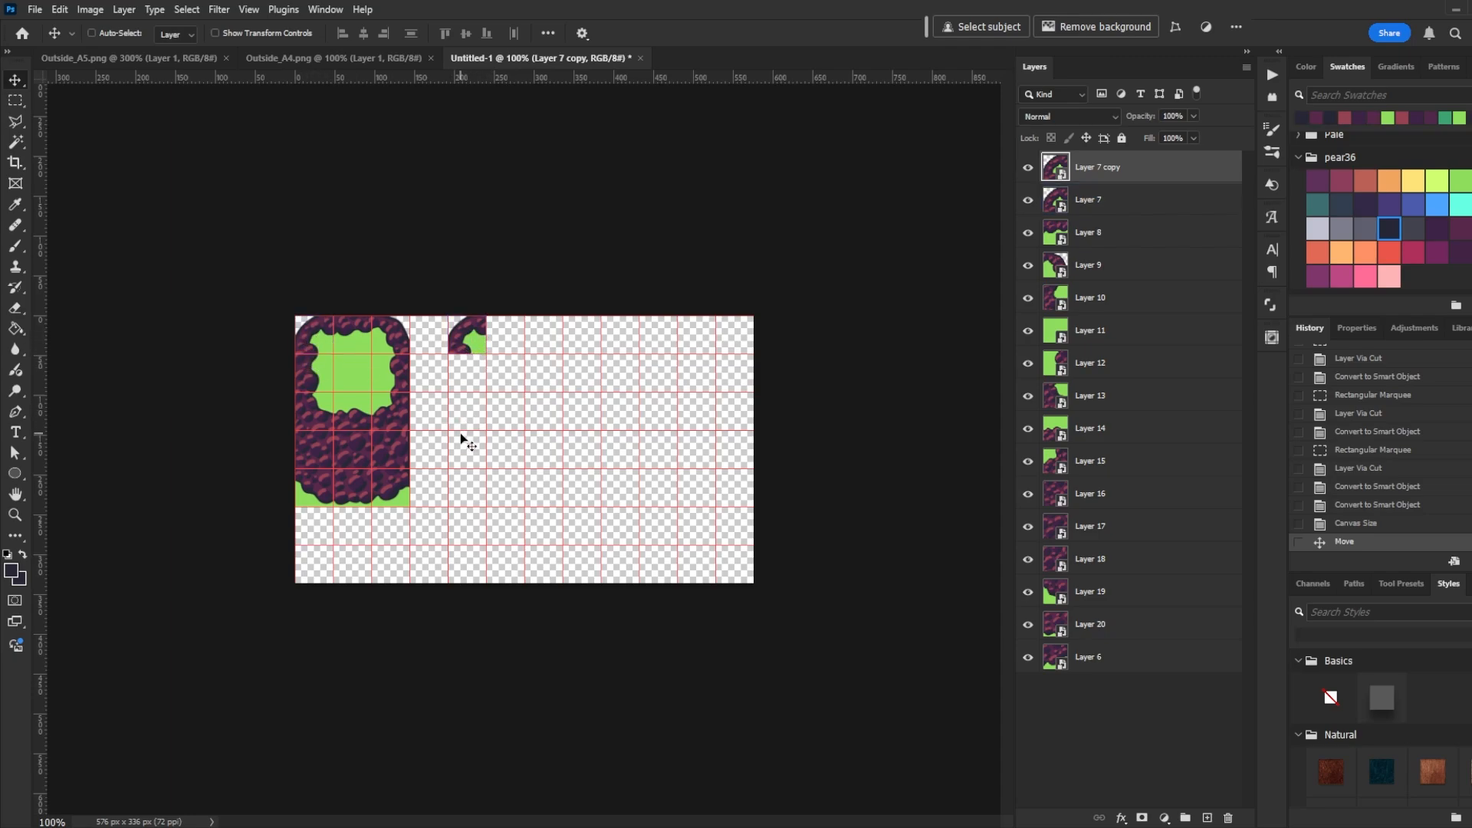
pyautogui.moveTo(398, 341); pyautogui.dragTo(512, 341)
pyautogui.moveTo(427, 404); pyautogui.dragTo(508, 367)
pyautogui.moveTo(310, 426); pyautogui.dragTo(463, 388)
pyautogui.hotkey('ctrl', '+')
pyautogui.hotkey('ctrl', '+')
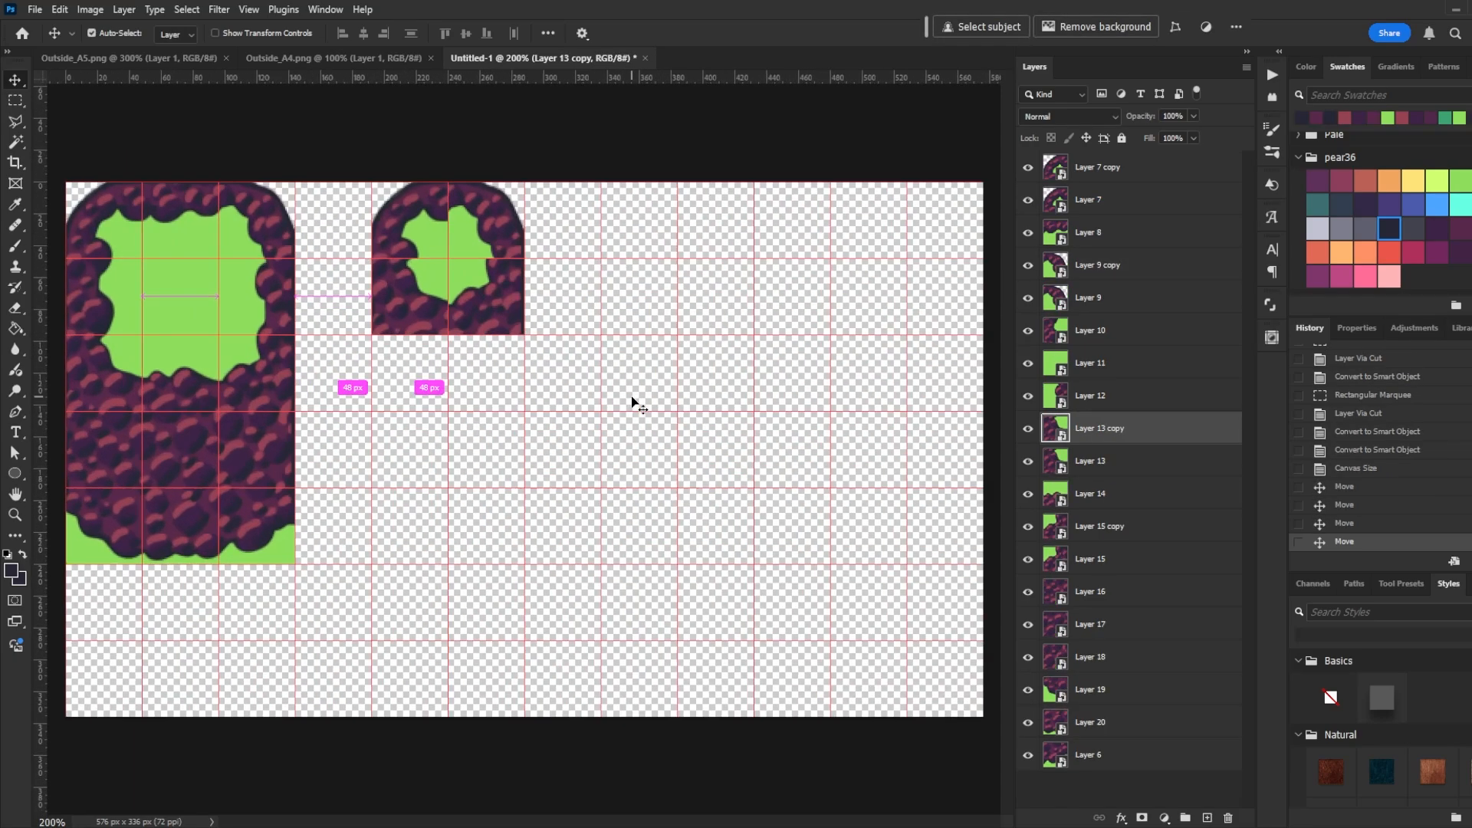
# - Hide the grid and examine the seams between tiles in the smaller cliff block
pyautogui.moveTo(566, 345); pyautogui.dragTo(583, 456)
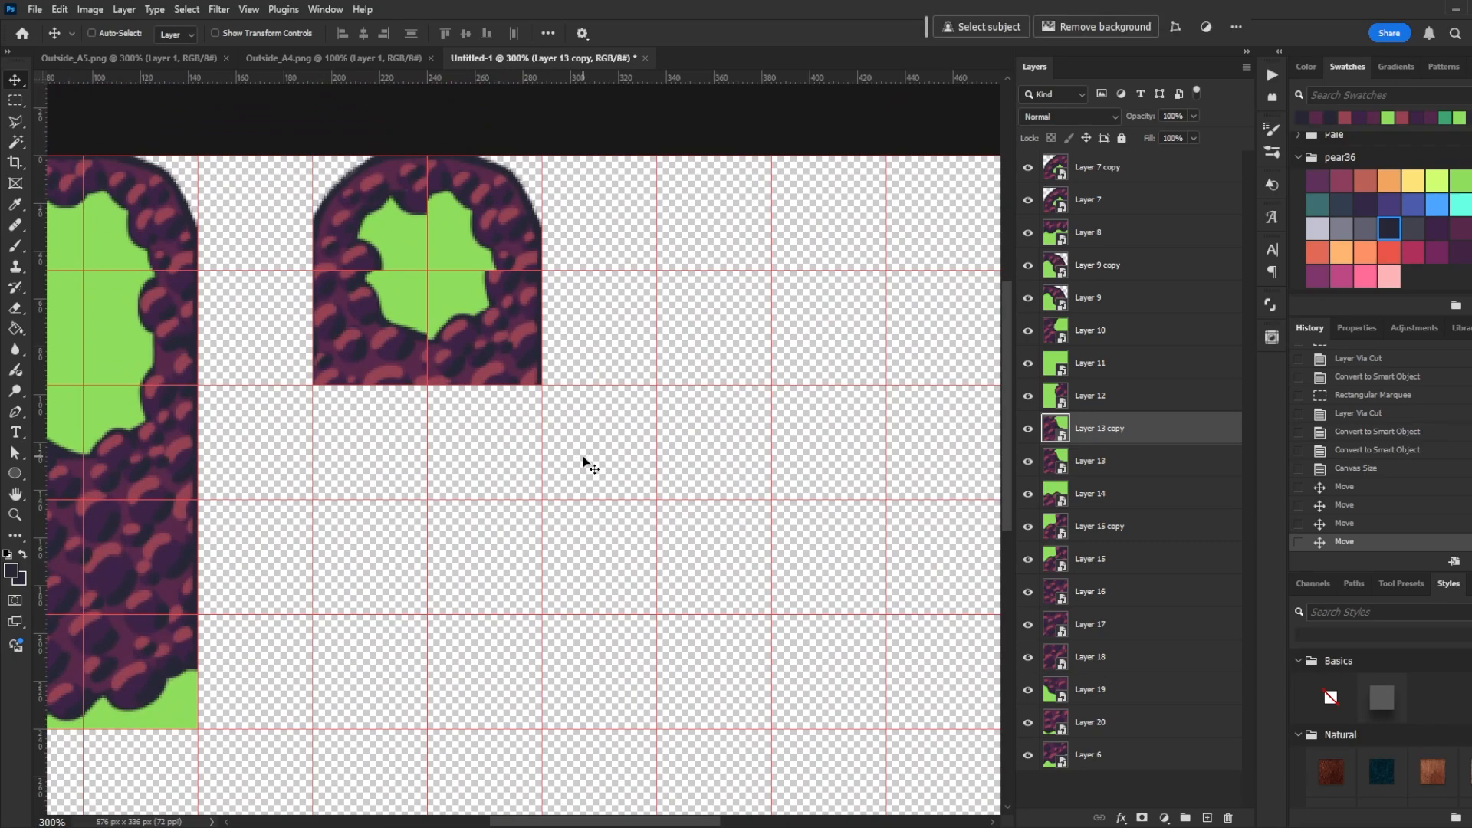
pyautogui.hotkey('ctrl', "'")
pyautogui.moveTo(669, 368); pyautogui.dragTo(703, 434)
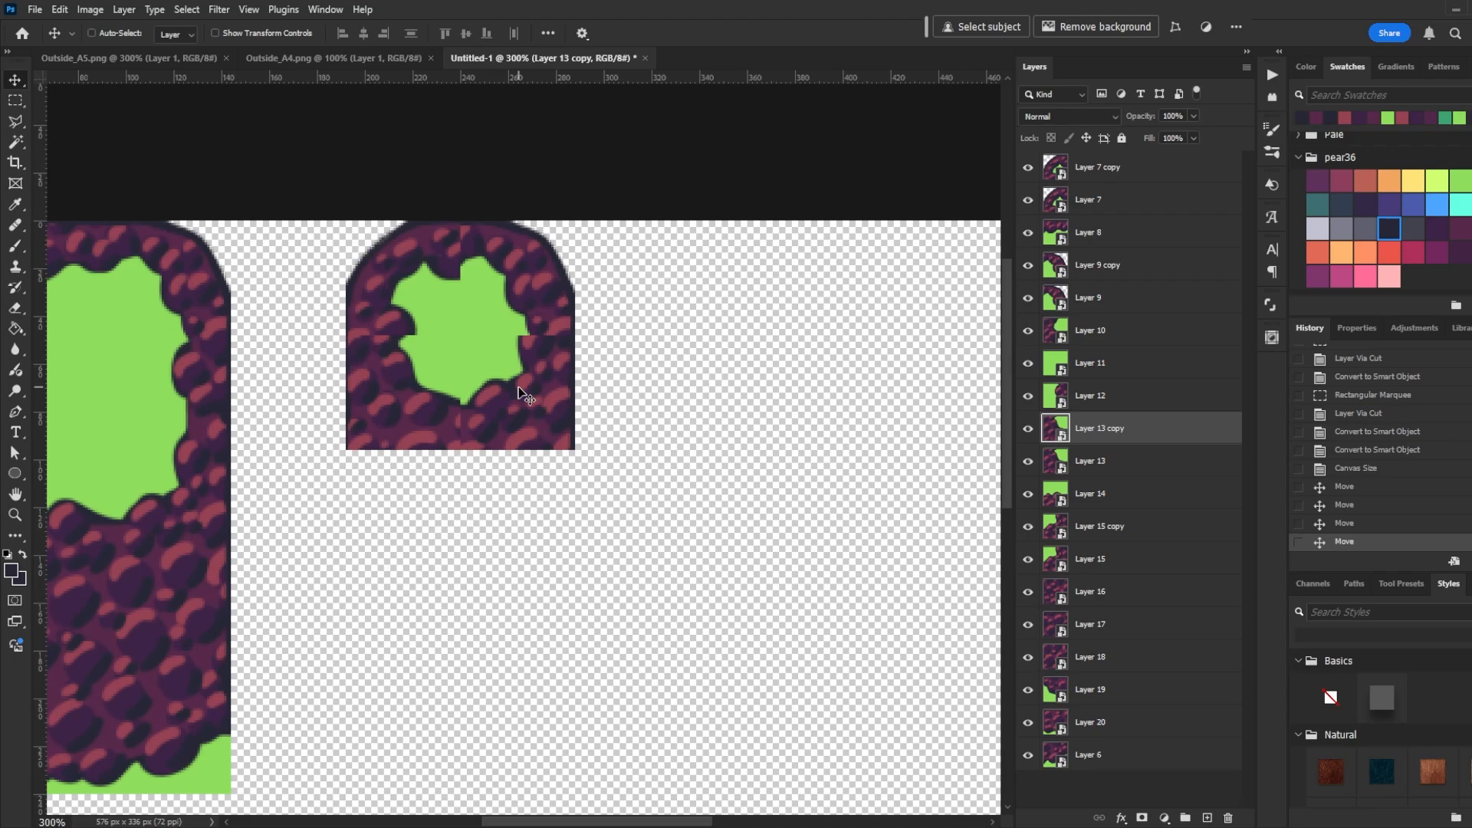
pyautogui.moveTo(522, 393); pyautogui.dragTo(601, 446)
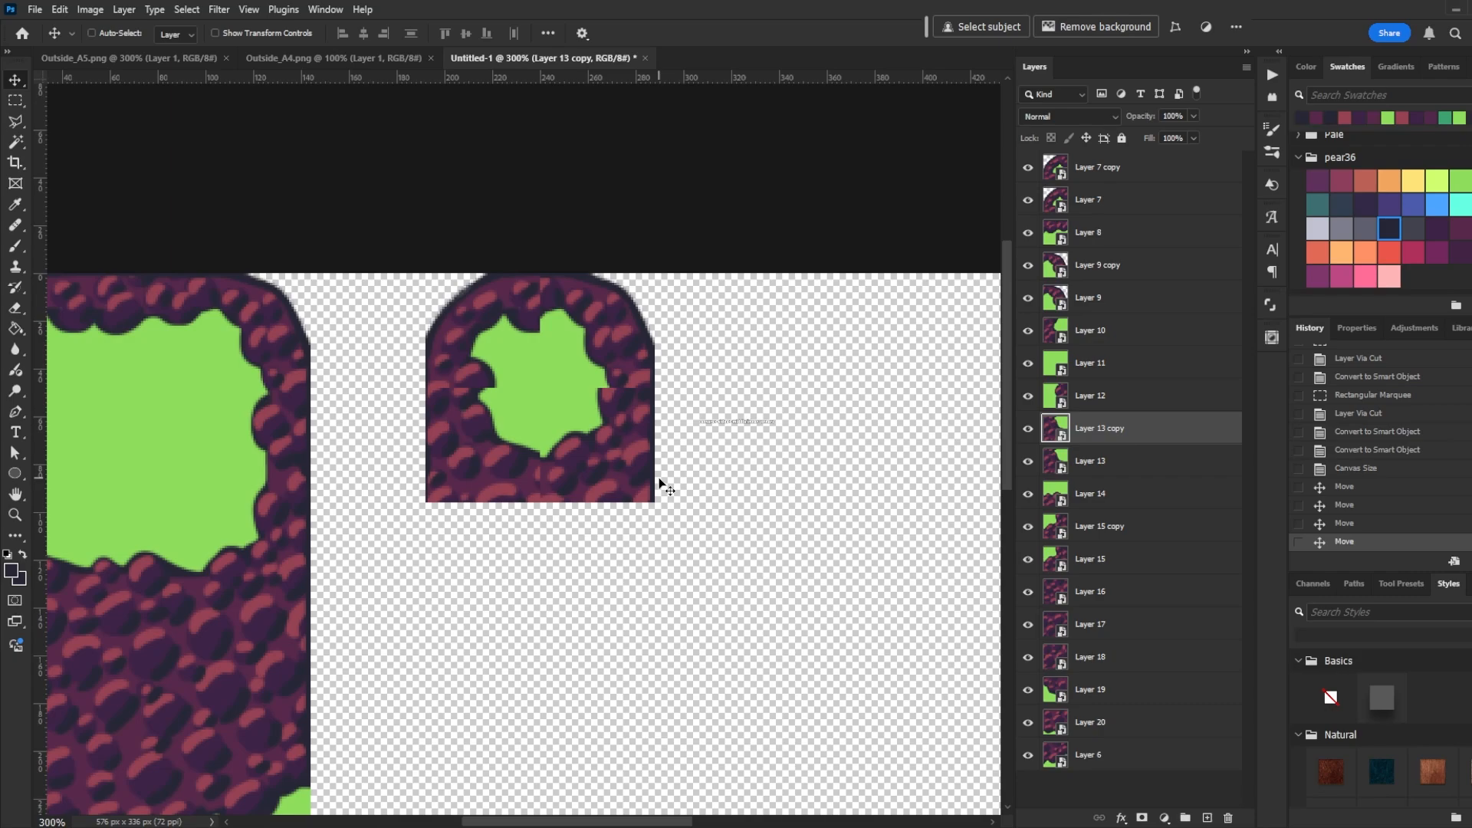
pyautogui.hscroll(-4, 683, 585)
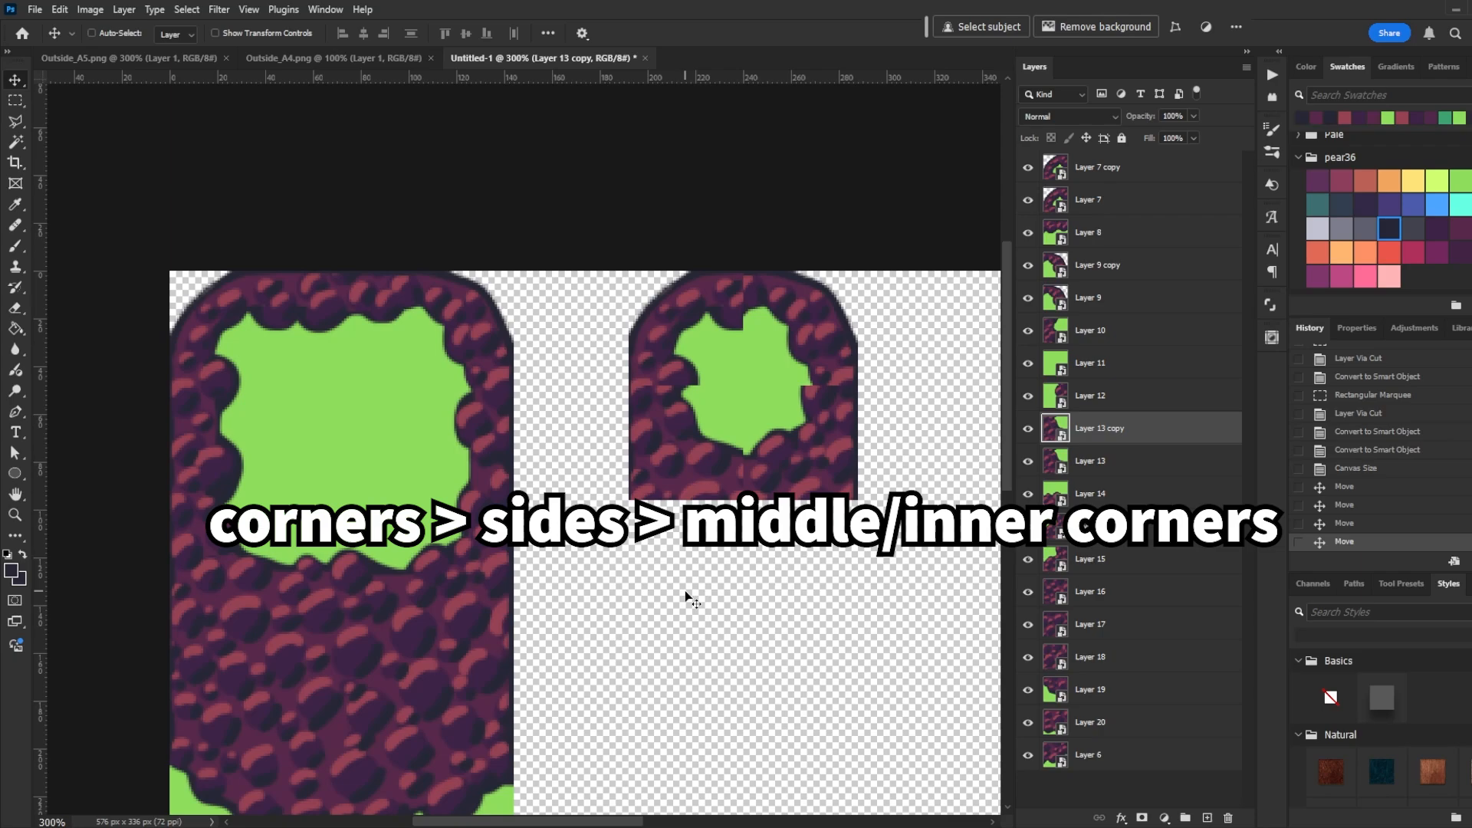
pyautogui.hscroll(3, 670, 623)
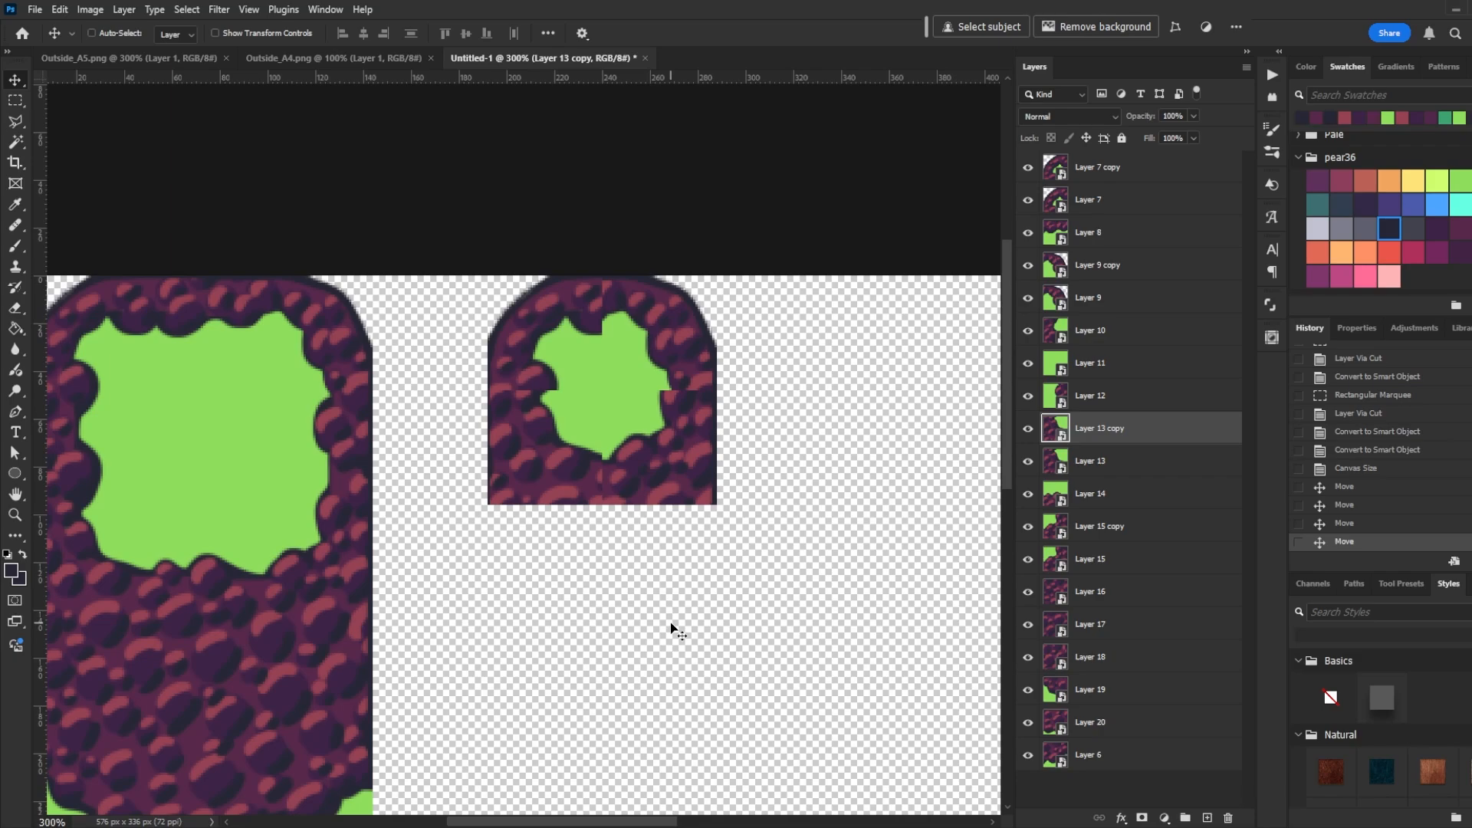
pyautogui.hscroll(2, 670, 622)
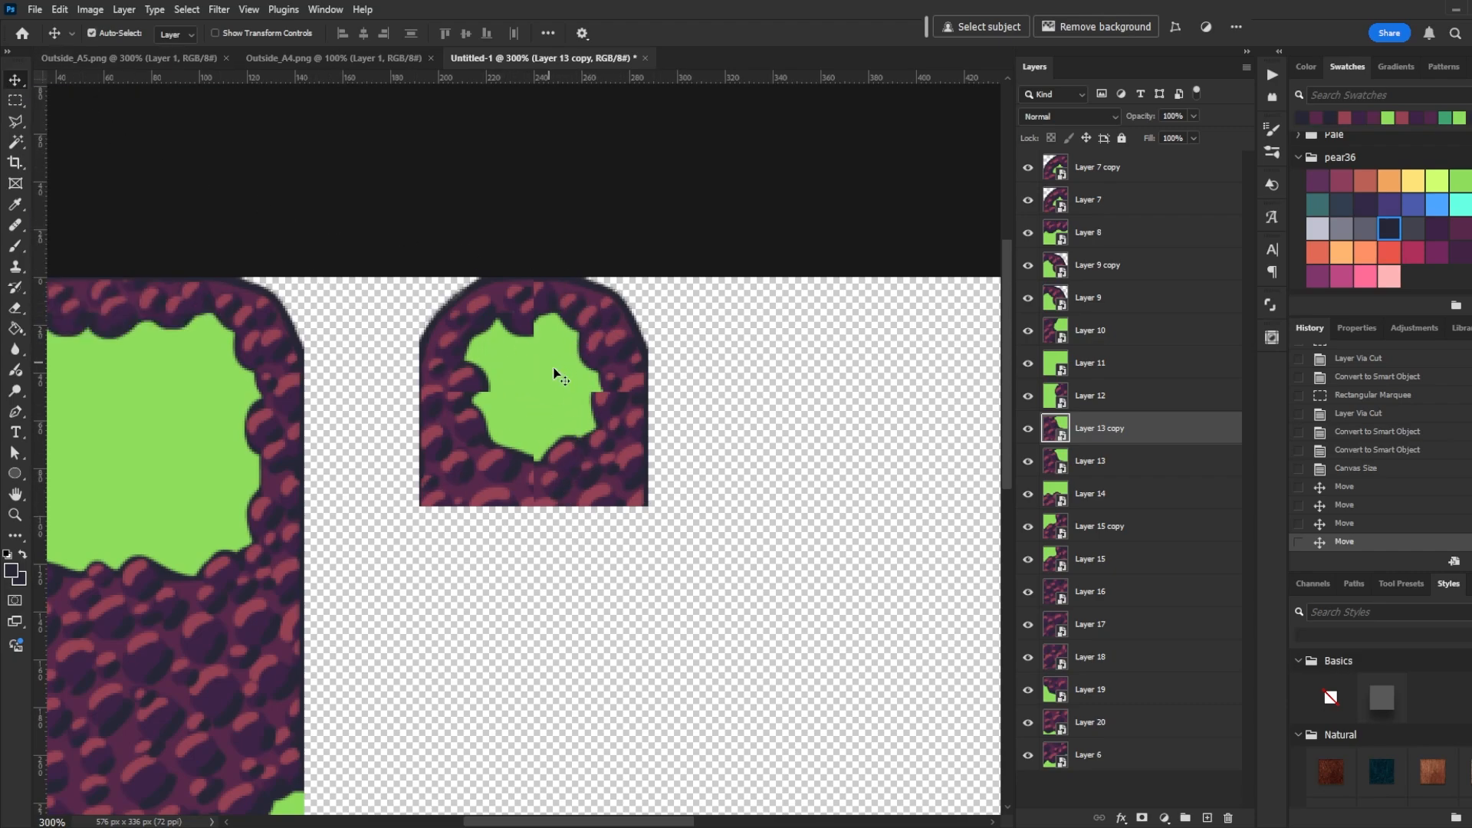
# - Open the smaller block's top-left corner tile smart object in a floating window zoomed to 400%
pyautogui.click(473, 378)
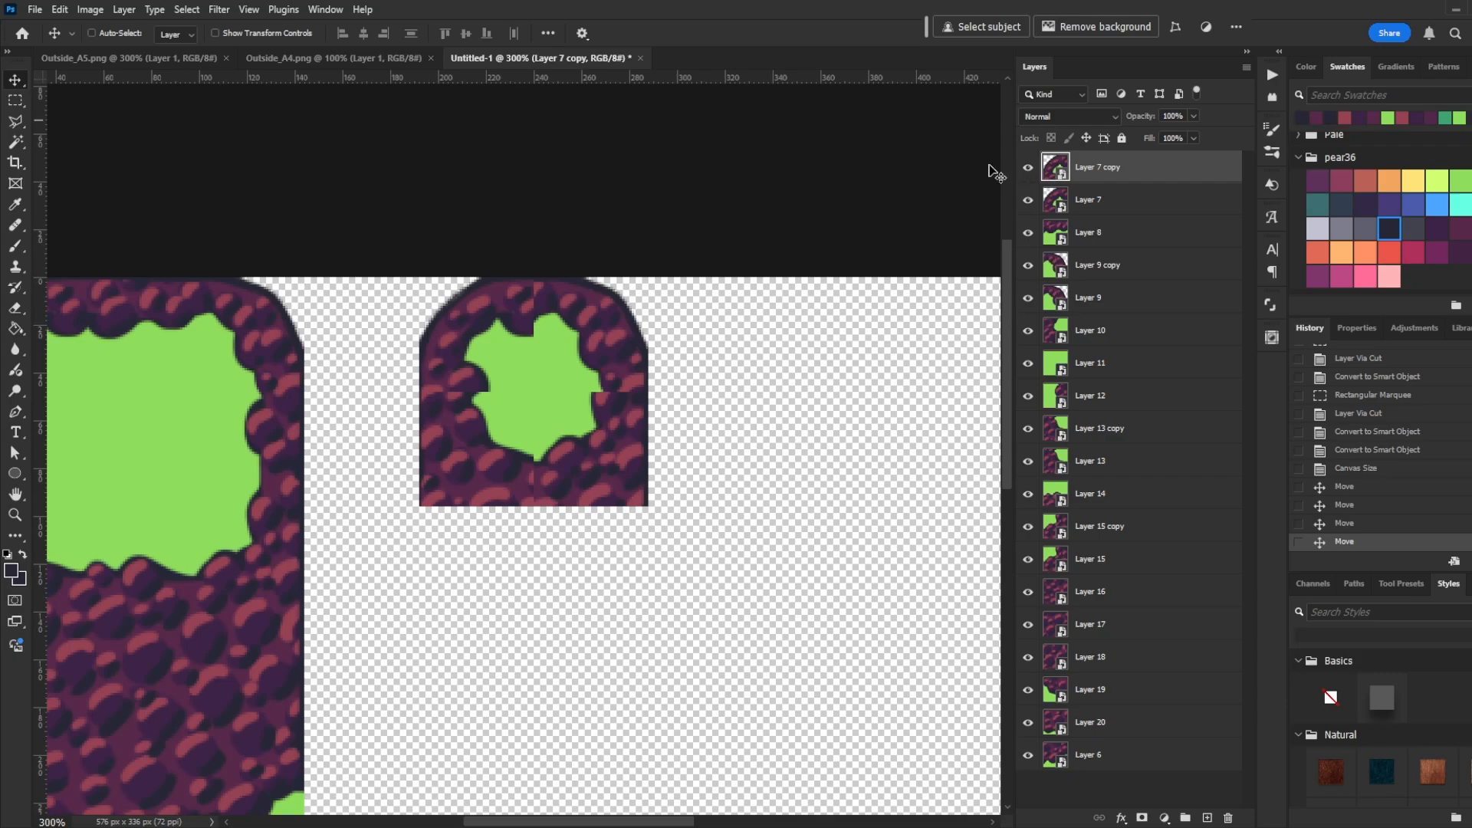
pyautogui.doubleClick(1055, 166)
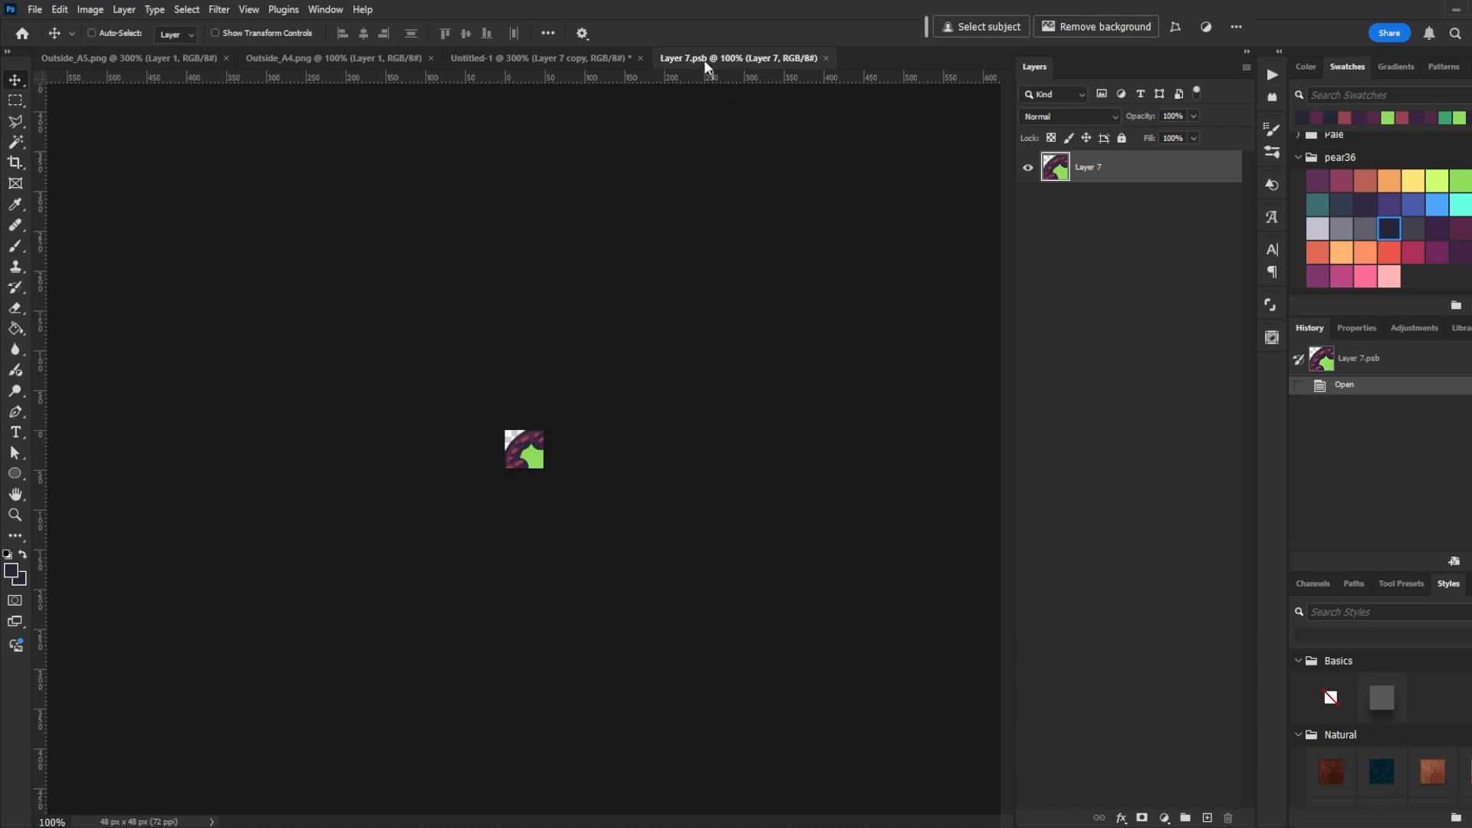
pyautogui.moveTo(703, 61); pyautogui.dragTo(740, 169)
pyautogui.moveTo(807, 270); pyautogui.dragTo(1029, 412)
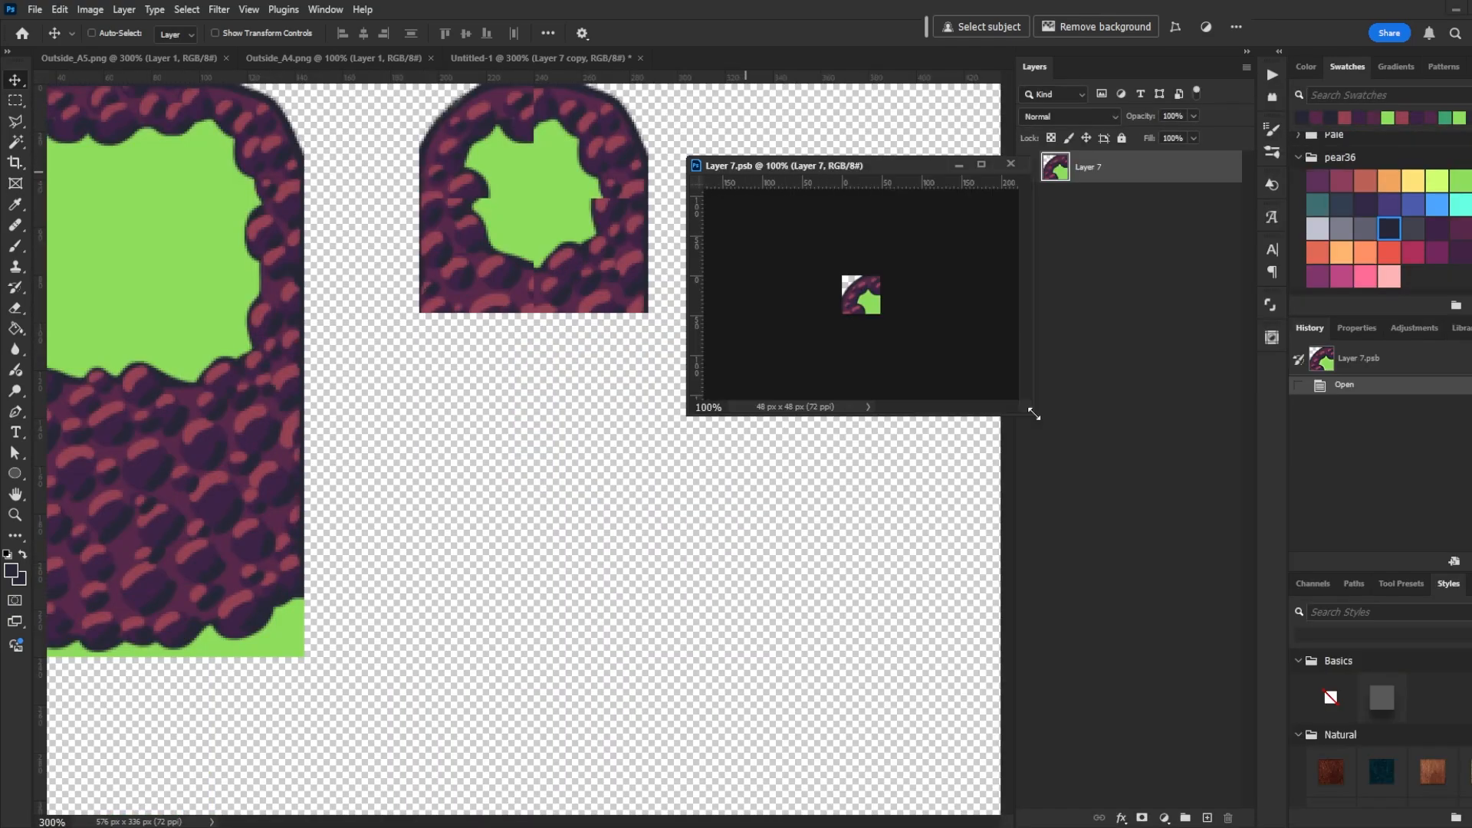
pyautogui.hotkey('ctrl', '+')
pyautogui.hotkey('ctrl', '+')
pyautogui.hotkey('ctrl', '+')
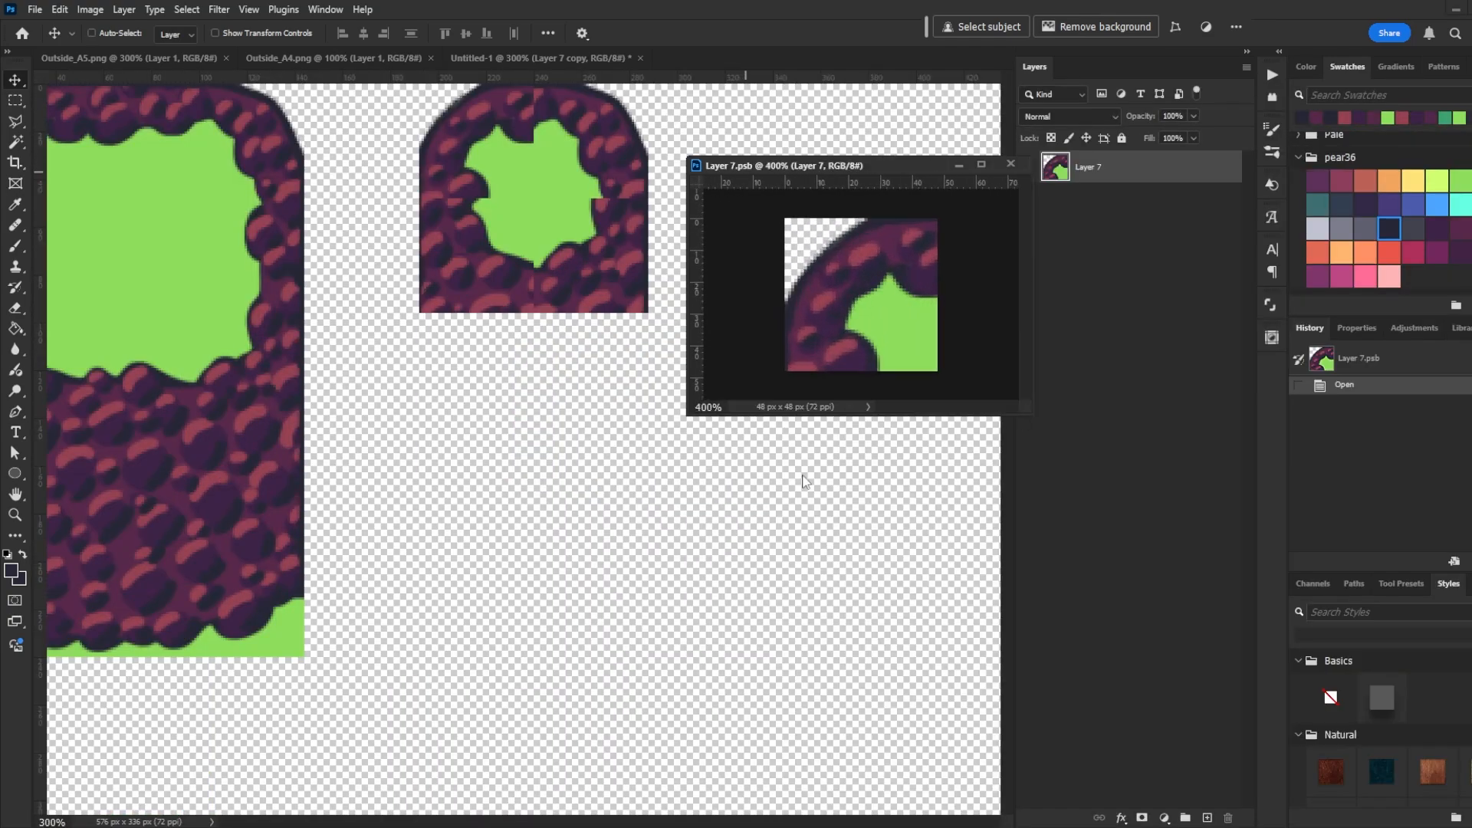
pyautogui.click(803, 482)
pyautogui.hscroll(3, 585, 217)
pyautogui.scroll(5, 585, 217)
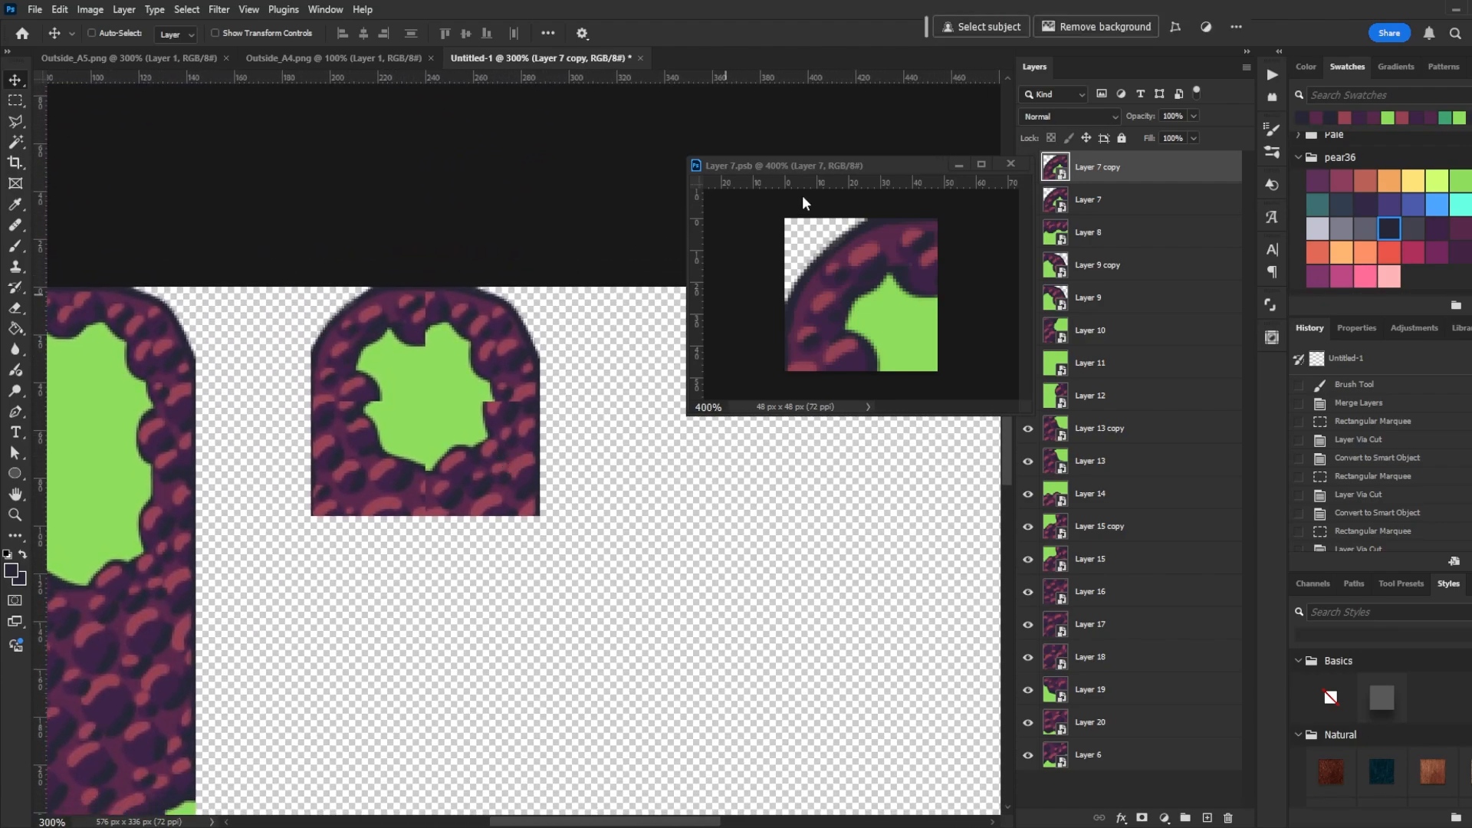
pyautogui.moveTo(820, 166); pyautogui.dragTo(737, 234)
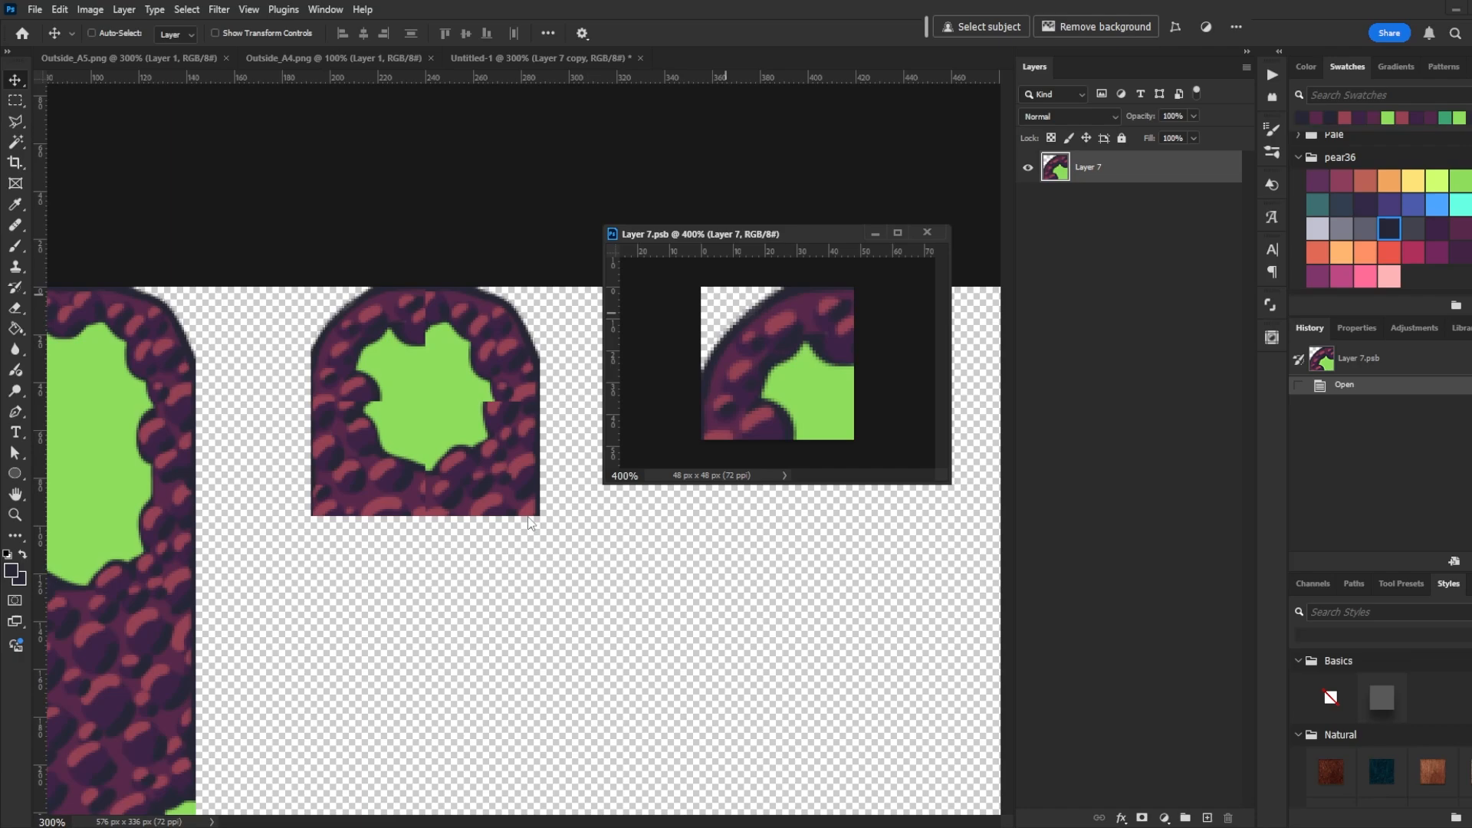
# - With the Brush tool, paint grass green over part of the tile's inner rock edge and save the smart object
pyautogui.press('b')
pyautogui.keyDown('alt'); pyautogui.click(793, 399); pyautogui.keyUp('alt')
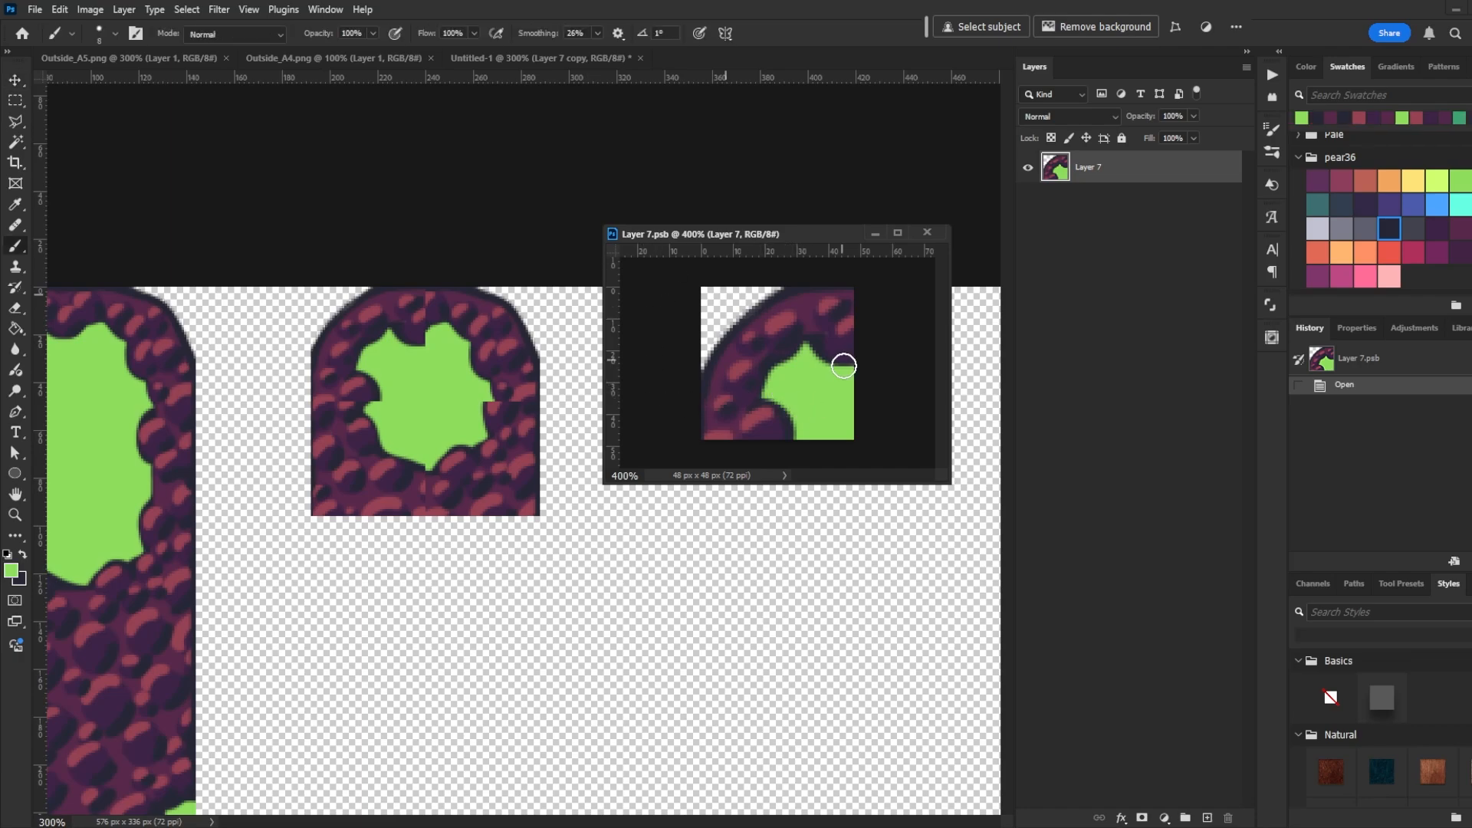
pyautogui.click(801, 418)
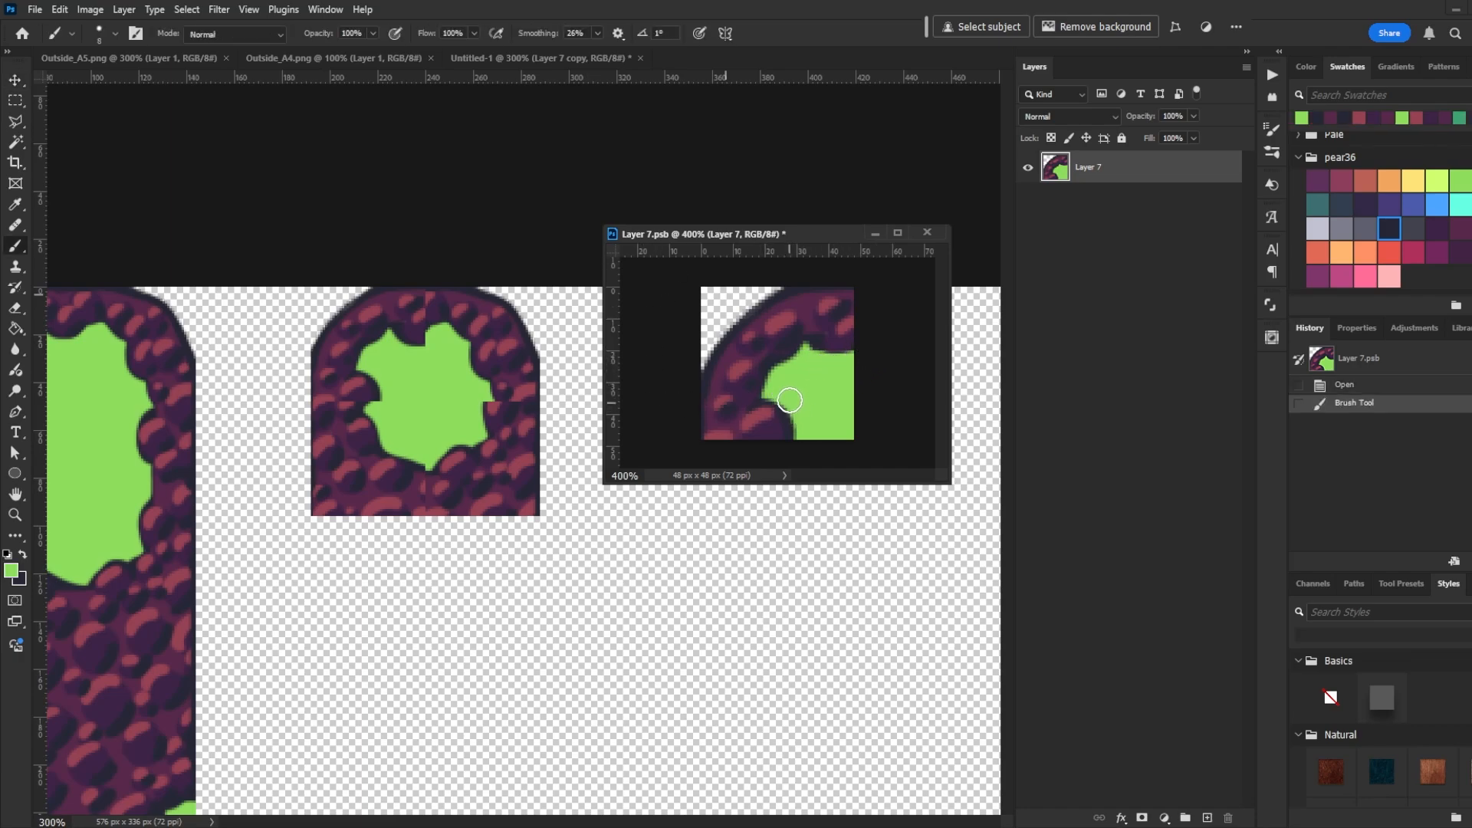
pyautogui.click(792, 447)
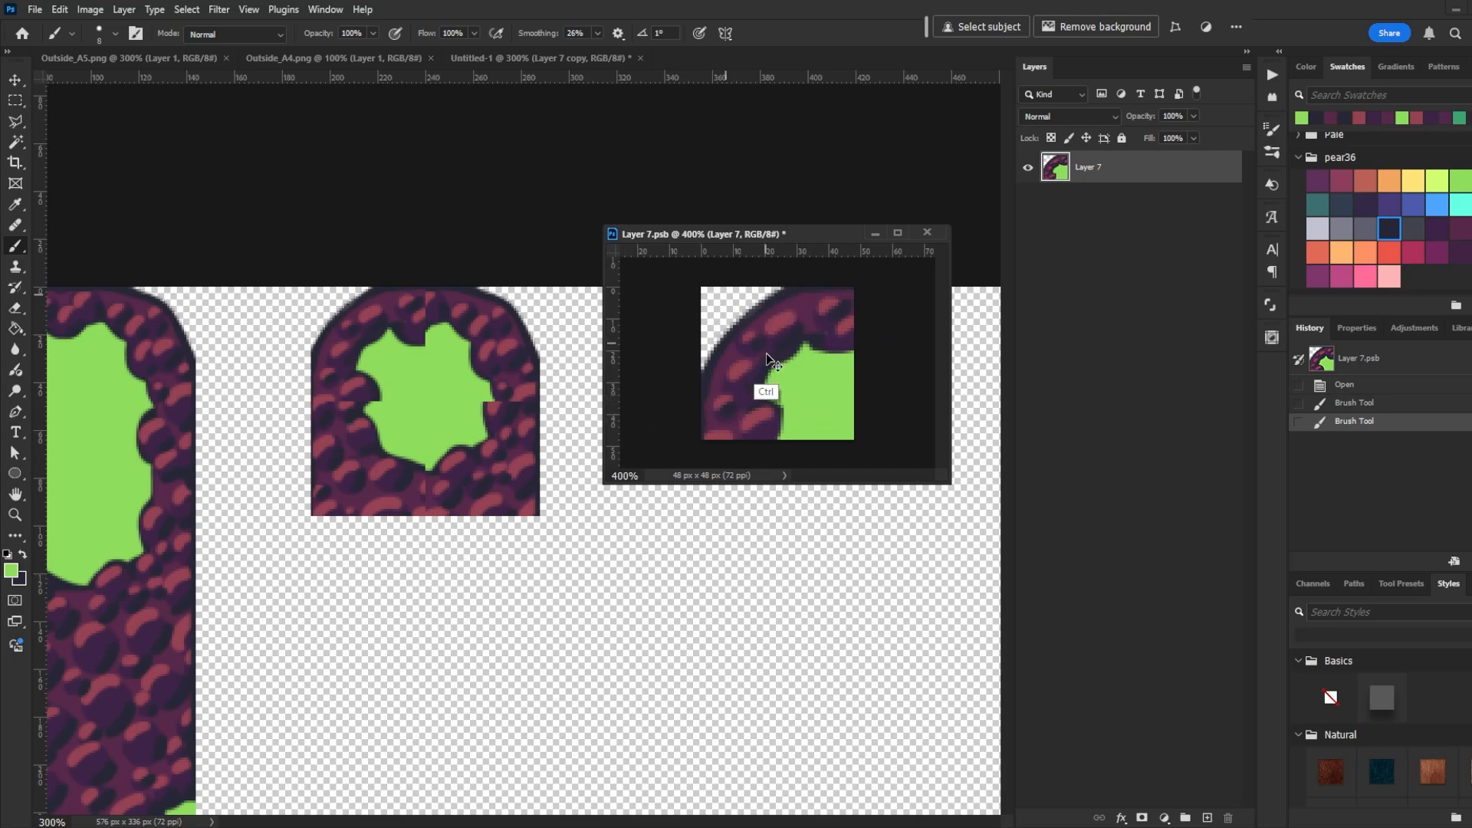
pyautogui.hotkey('ctrl', 's')
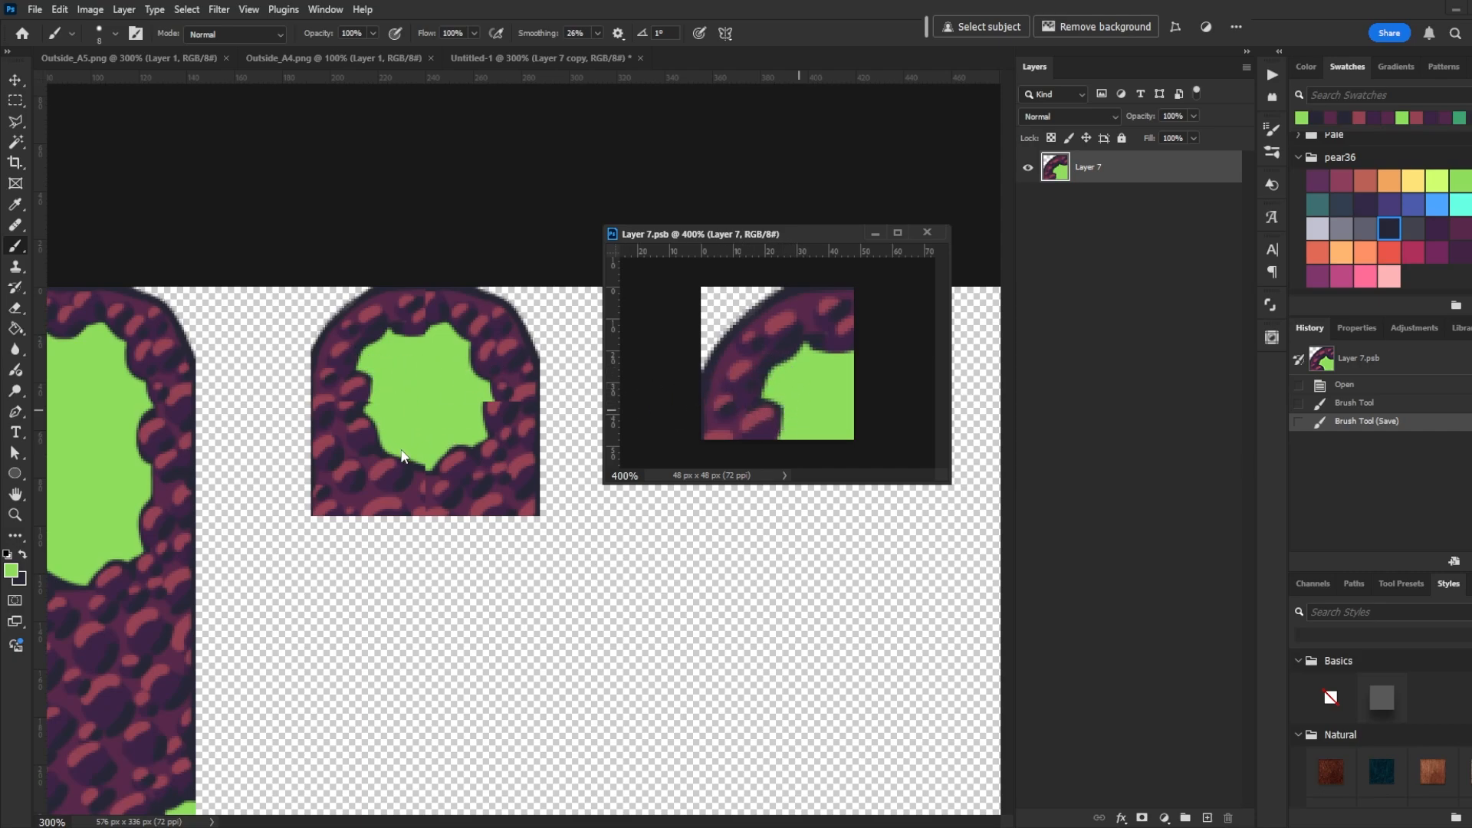
# - Sample the dark outline colour from the cliff and paint an outline stroke near the tile's lower grass edge
pyautogui.keyDown('alt'); pyautogui.click(372, 450); pyautogui.keyUp('alt')
pyautogui.moveTo(776, 417); pyautogui.dragTo(772, 446)
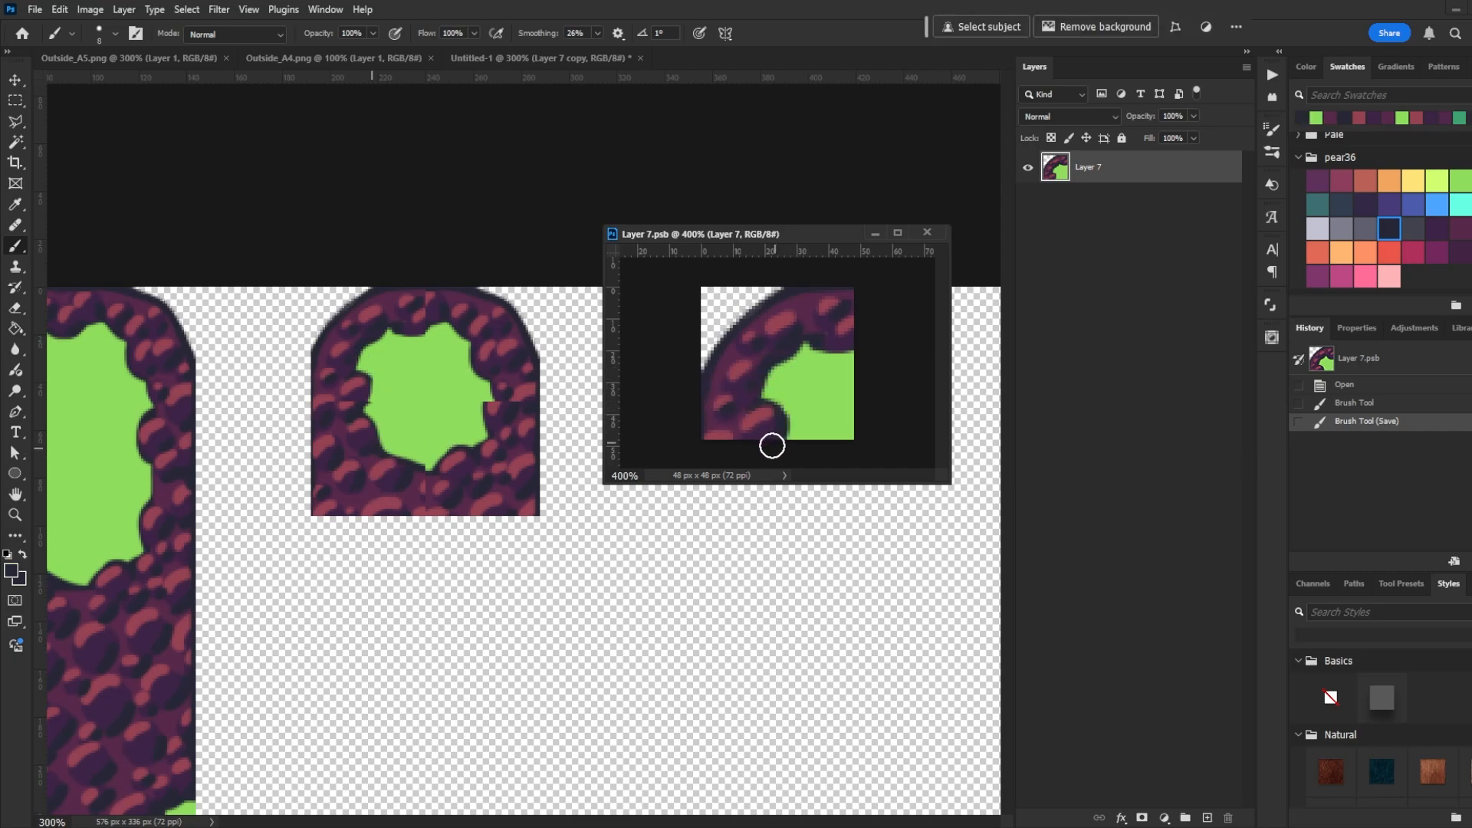
pyautogui.hotkey('ctrl', 'z')
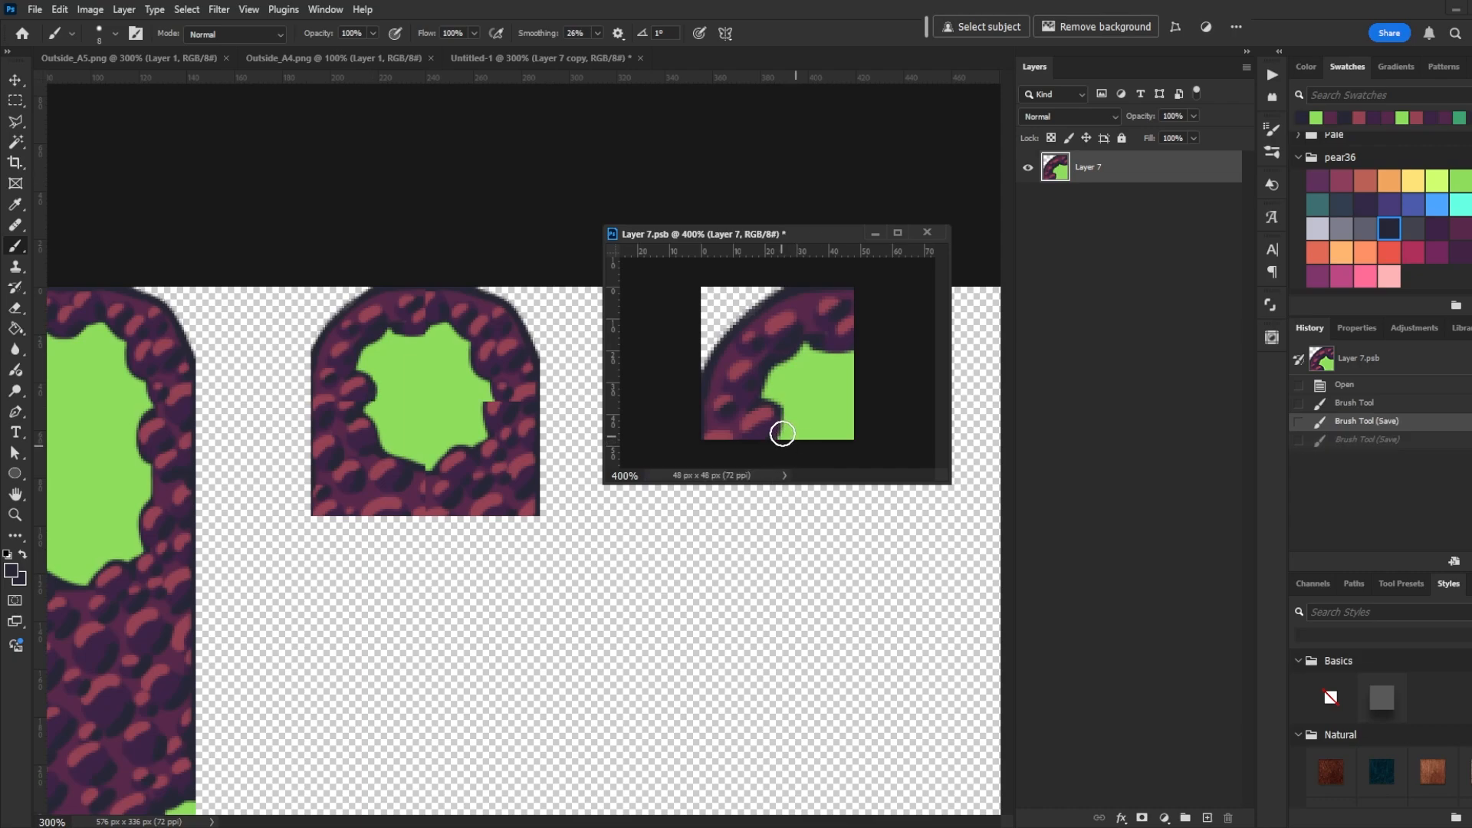
pyautogui.hotkey('ctrl', 'shift', 'z')
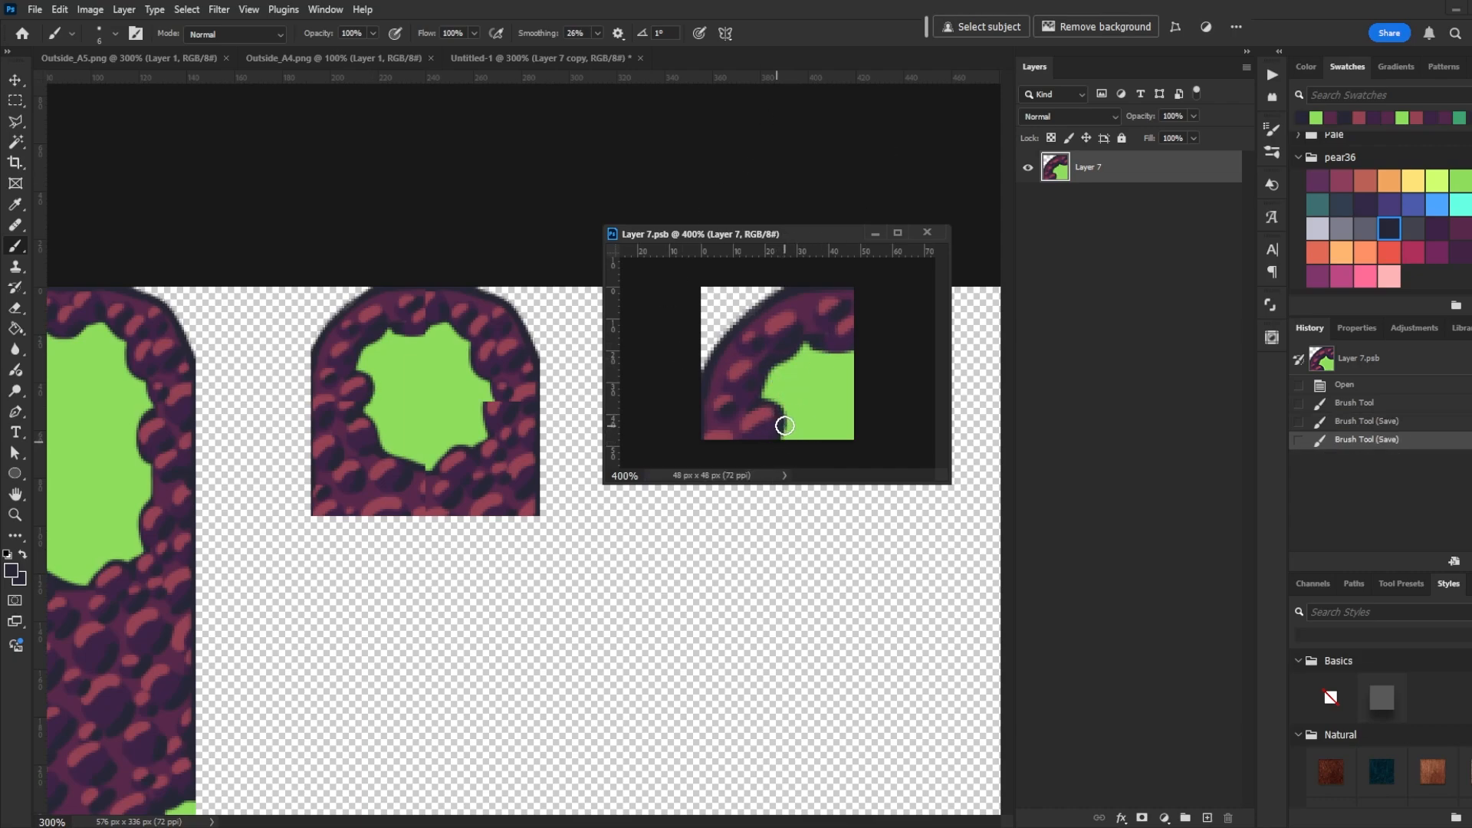
# - Sample the pink highlight colour and dab highlights onto the rocks at the tile's lower edge, undoing the last dab
pyautogui.press('alt')
pyautogui.press('alt')
pyautogui.keyDown('alt'); pyautogui.click(352, 396); pyautogui.keyUp('alt')
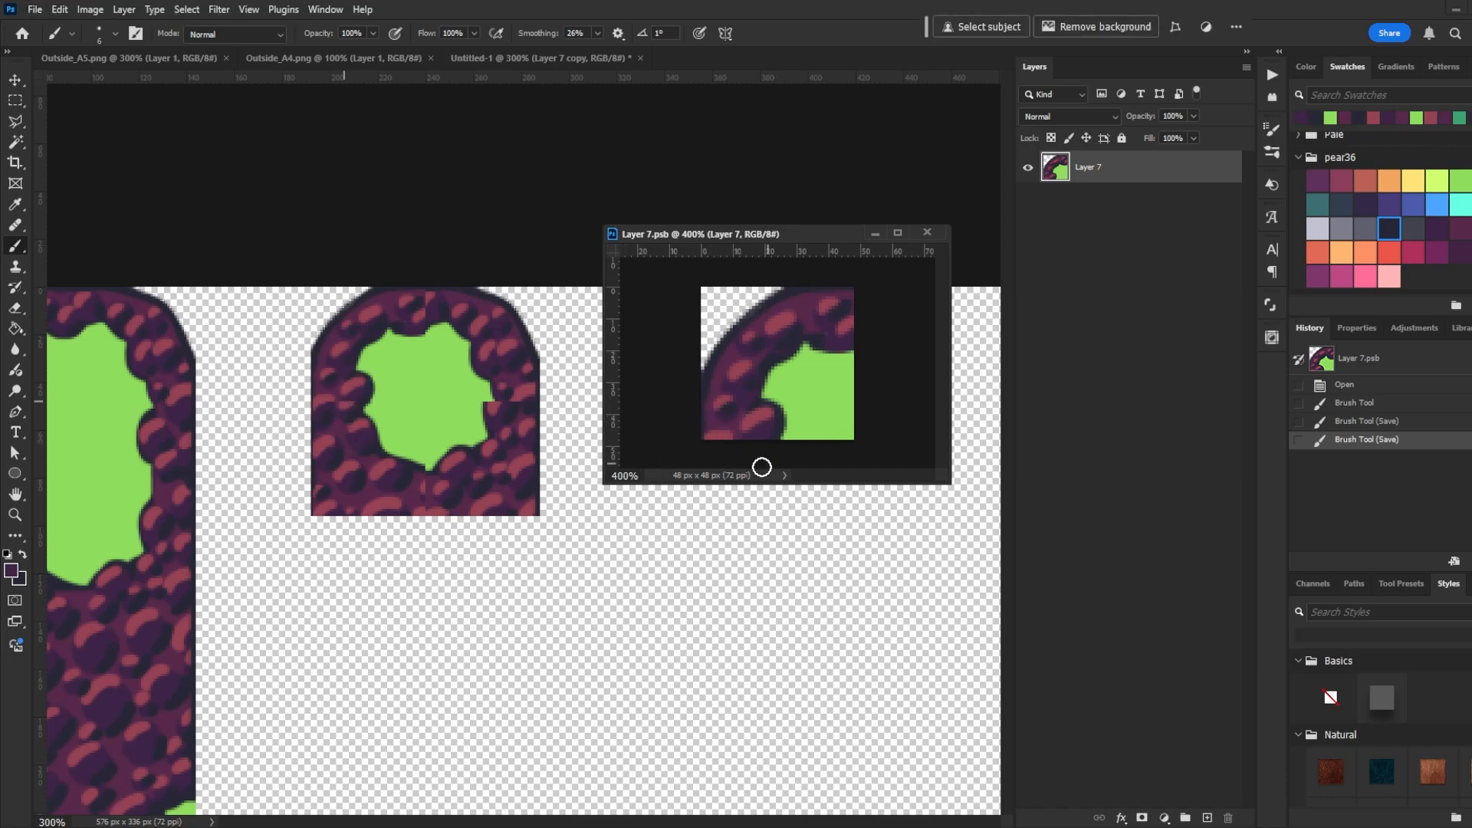
pyautogui.click(747, 440)
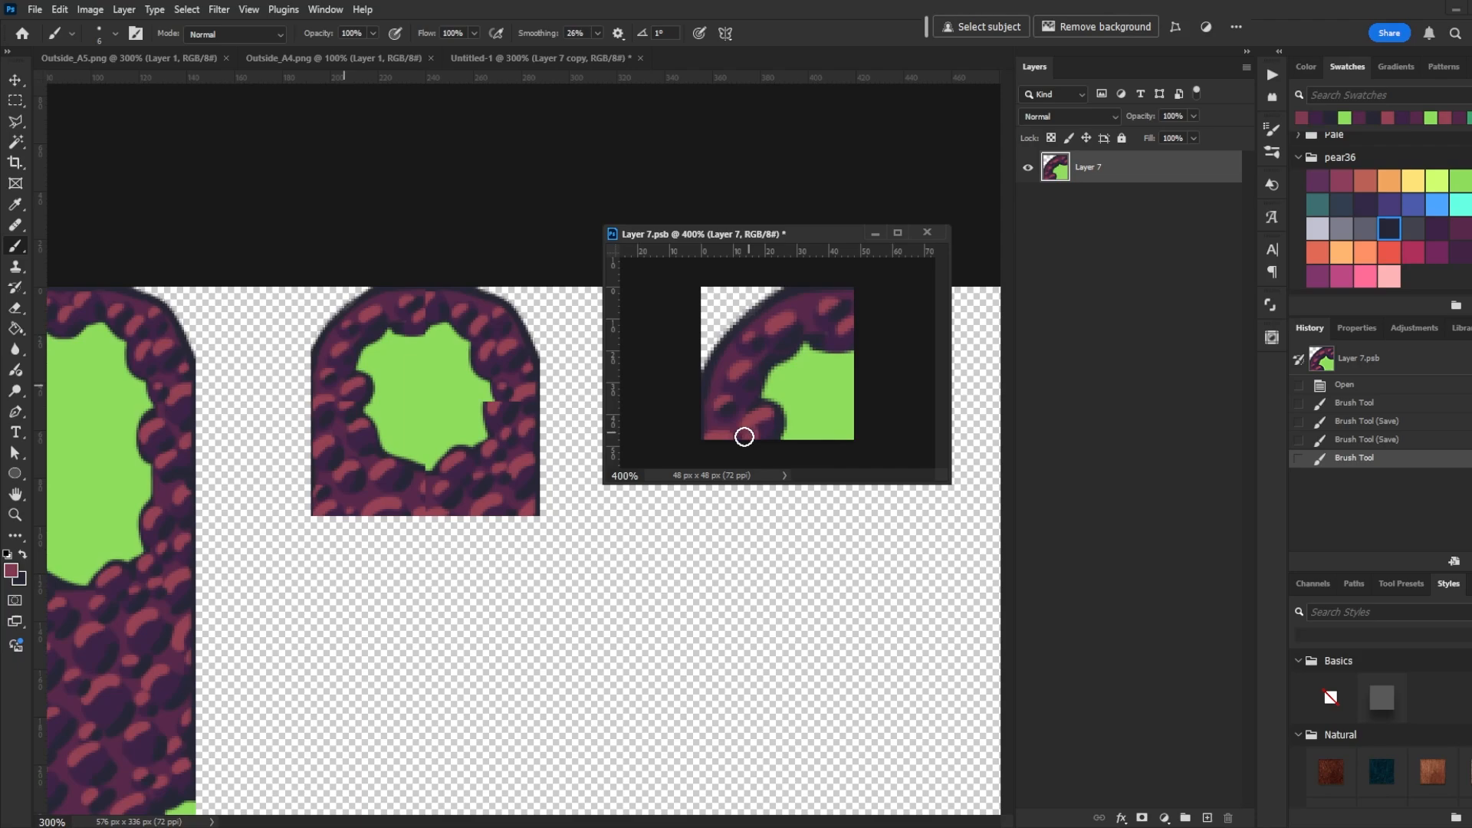
pyautogui.click(747, 434)
pyautogui.hotkey('ctrl', 's')
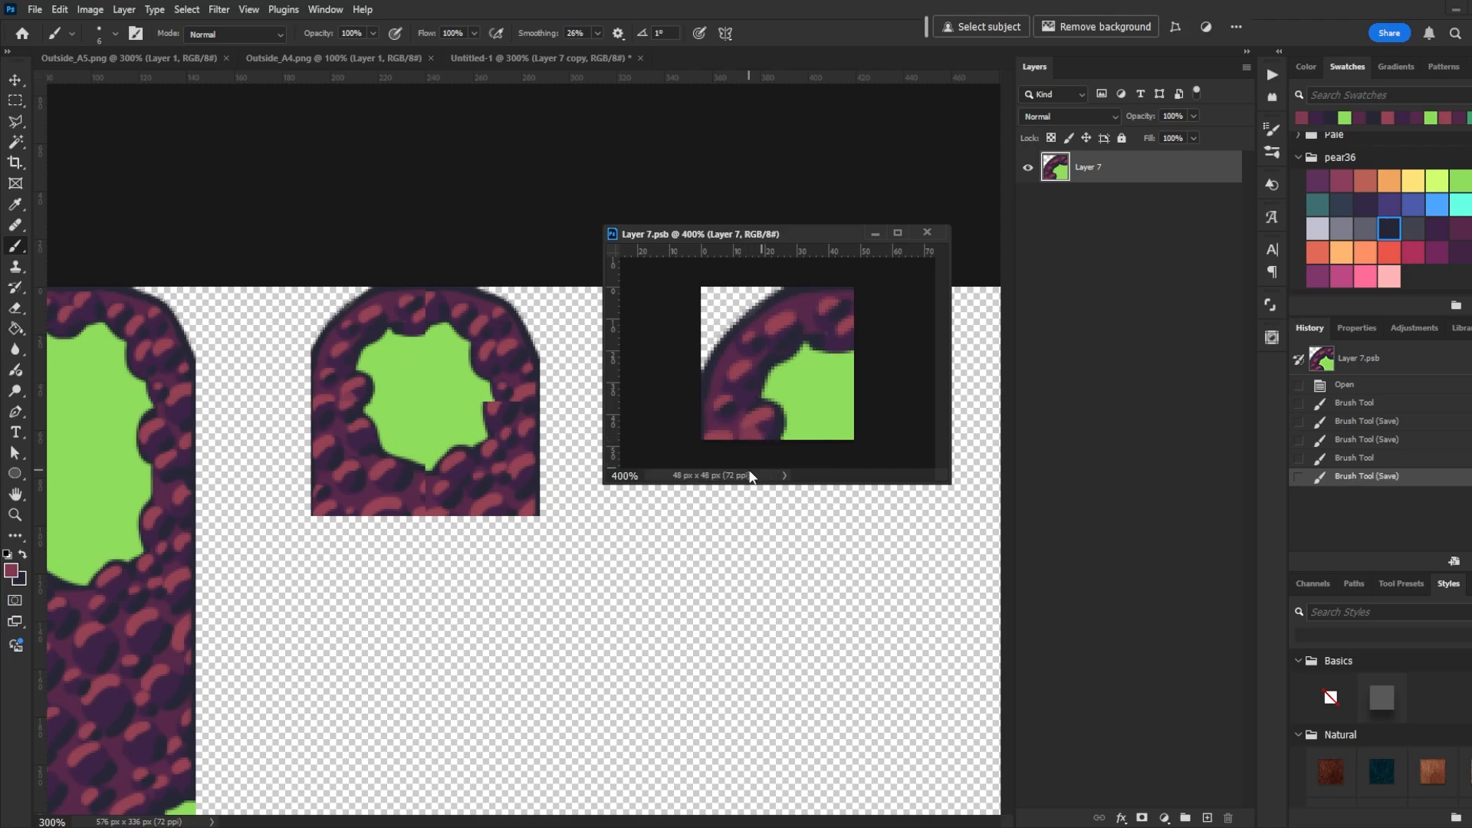
pyautogui.hotkey('ctrl', 'z')
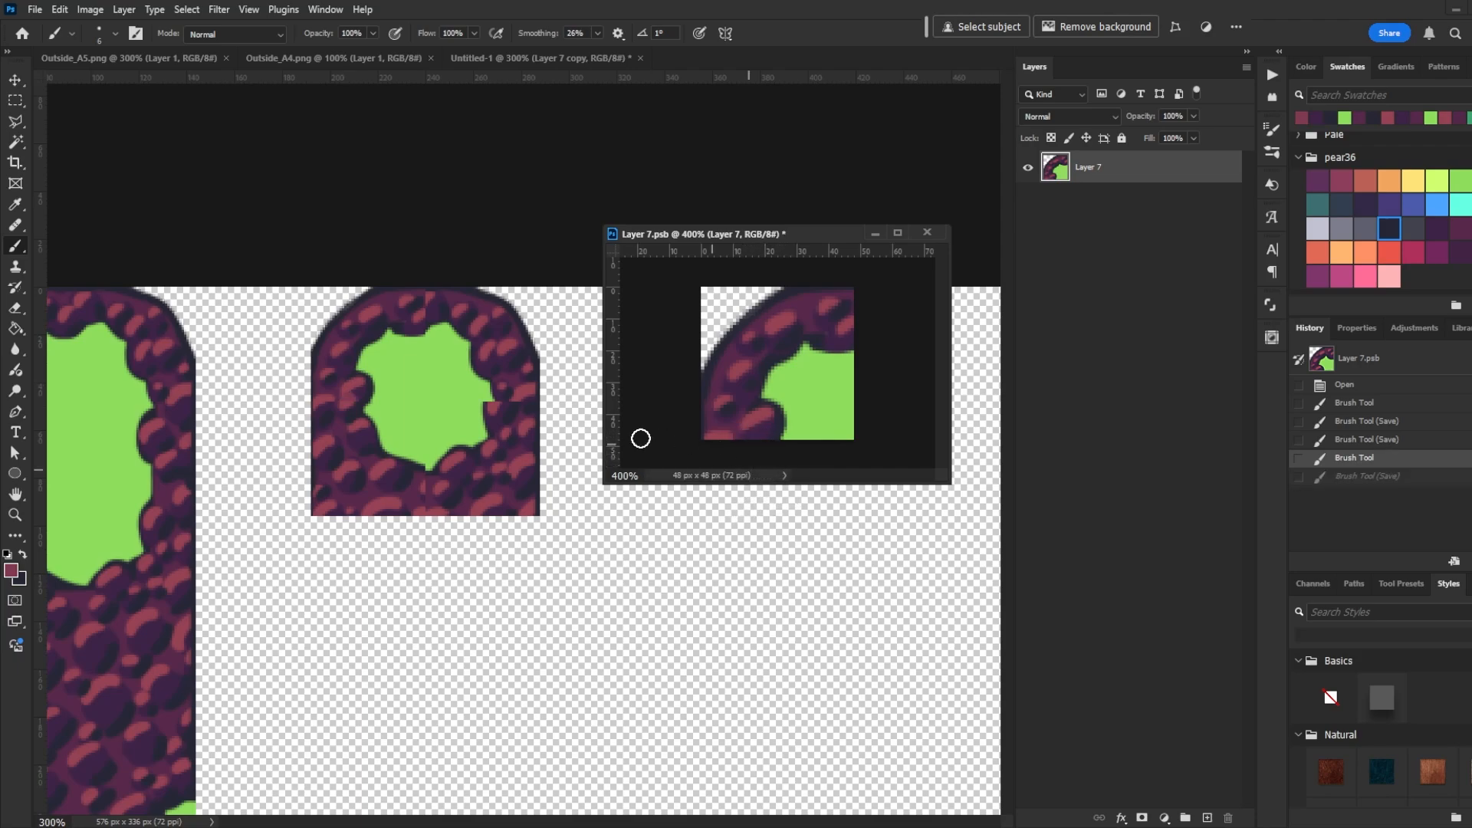
# - Add more pink highlight dabs along the tile's lower rock edge, save the smart object and return to the tileset document
pyautogui.keyDown('alt'); pyautogui.click(351, 397); pyautogui.keyUp('alt')
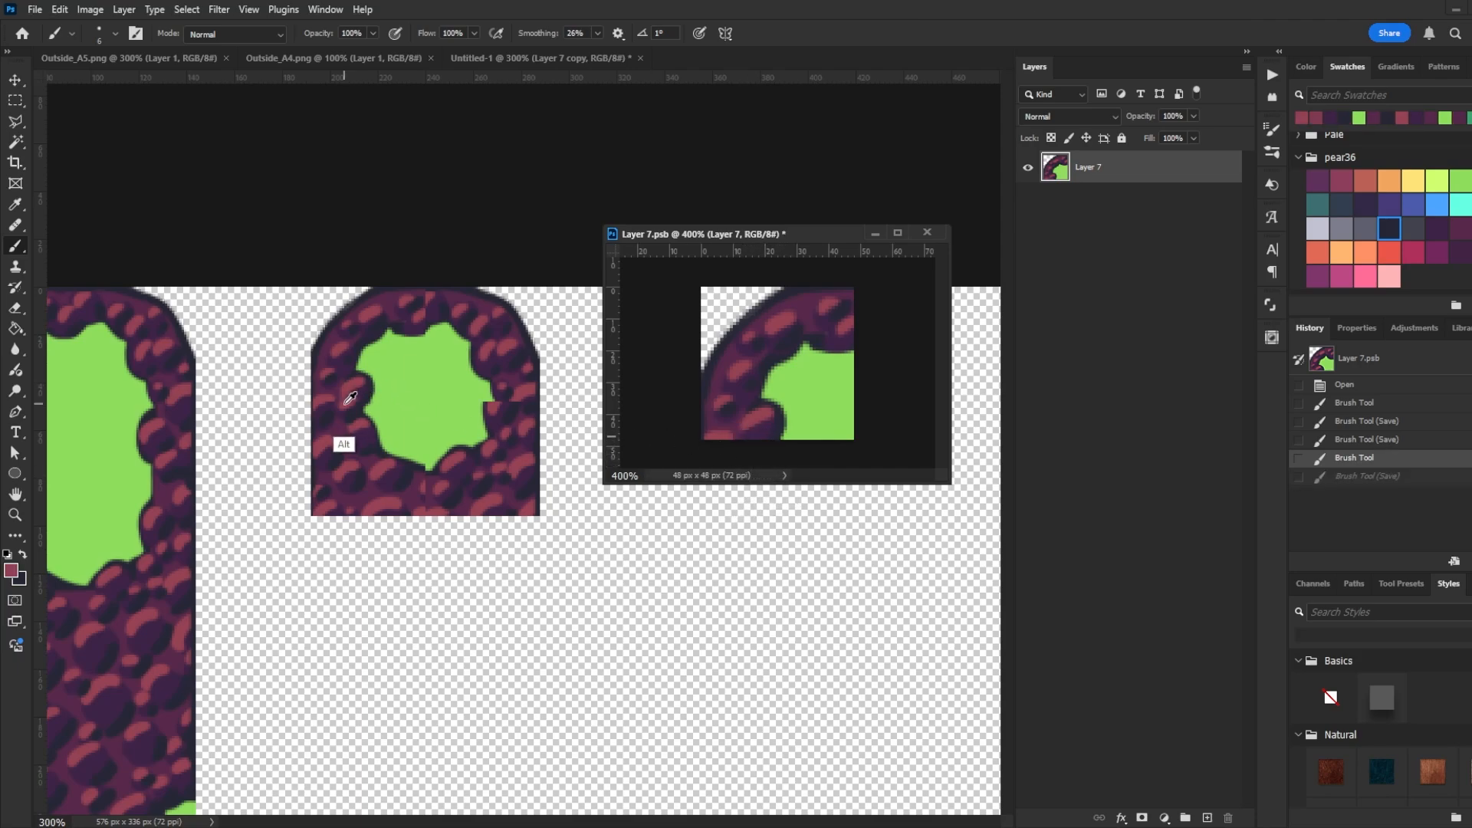
pyautogui.click(749, 434)
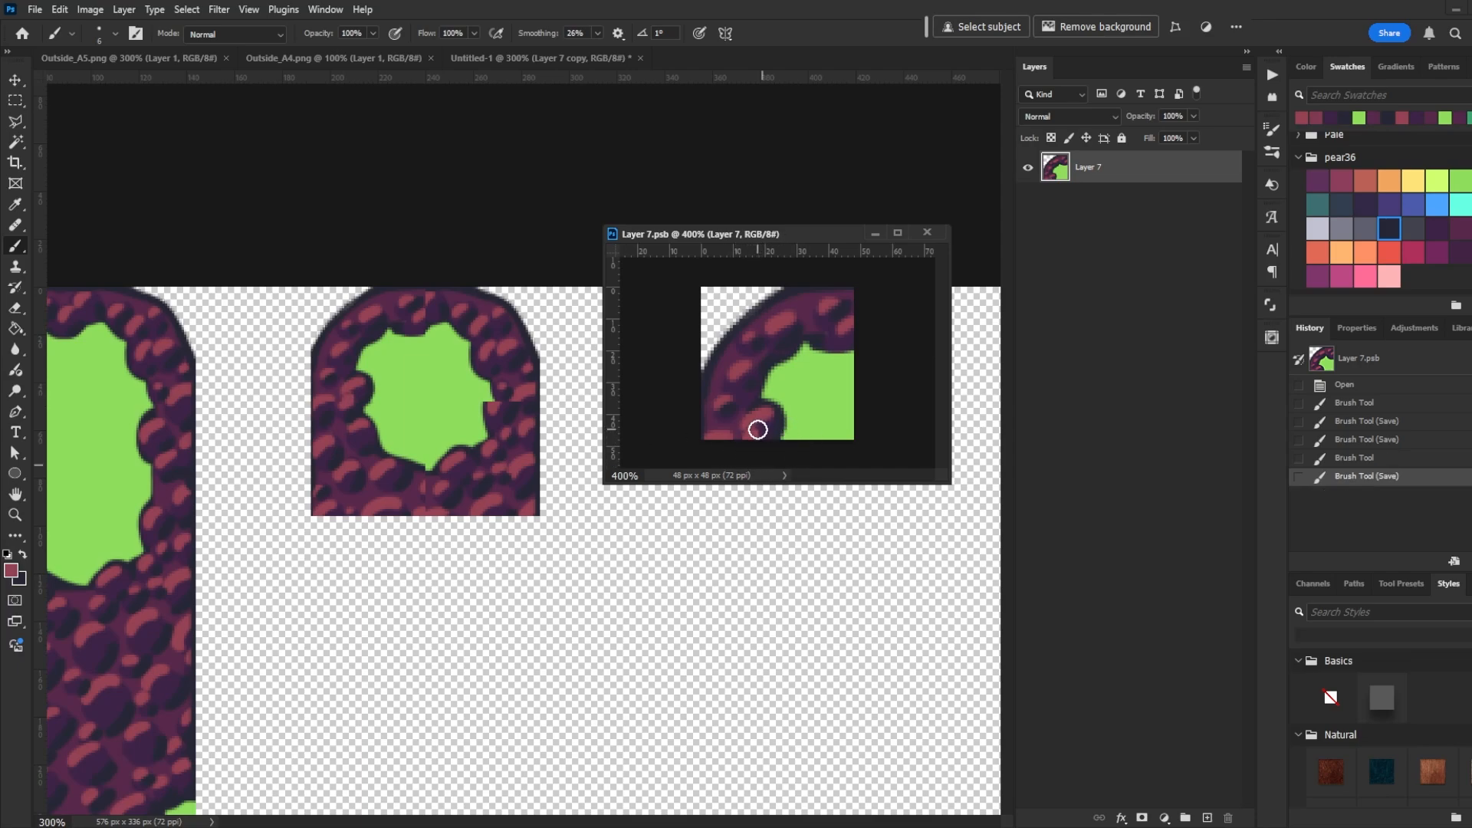
pyautogui.hotkey('ctrl', 's')
pyautogui.click(756, 431)
pyautogui.hotkey('ctrl', 's')
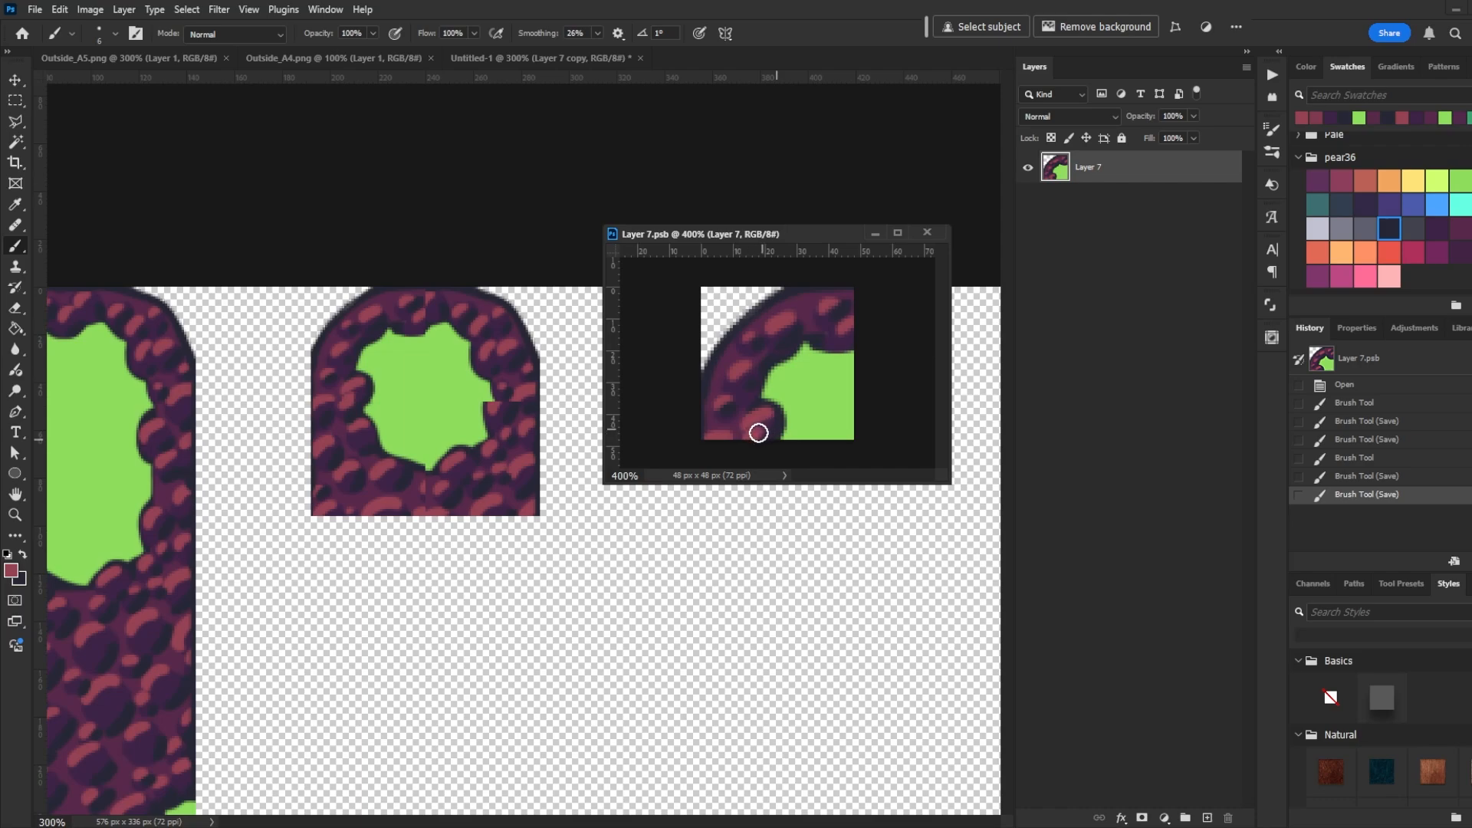
pyautogui.click(759, 432)
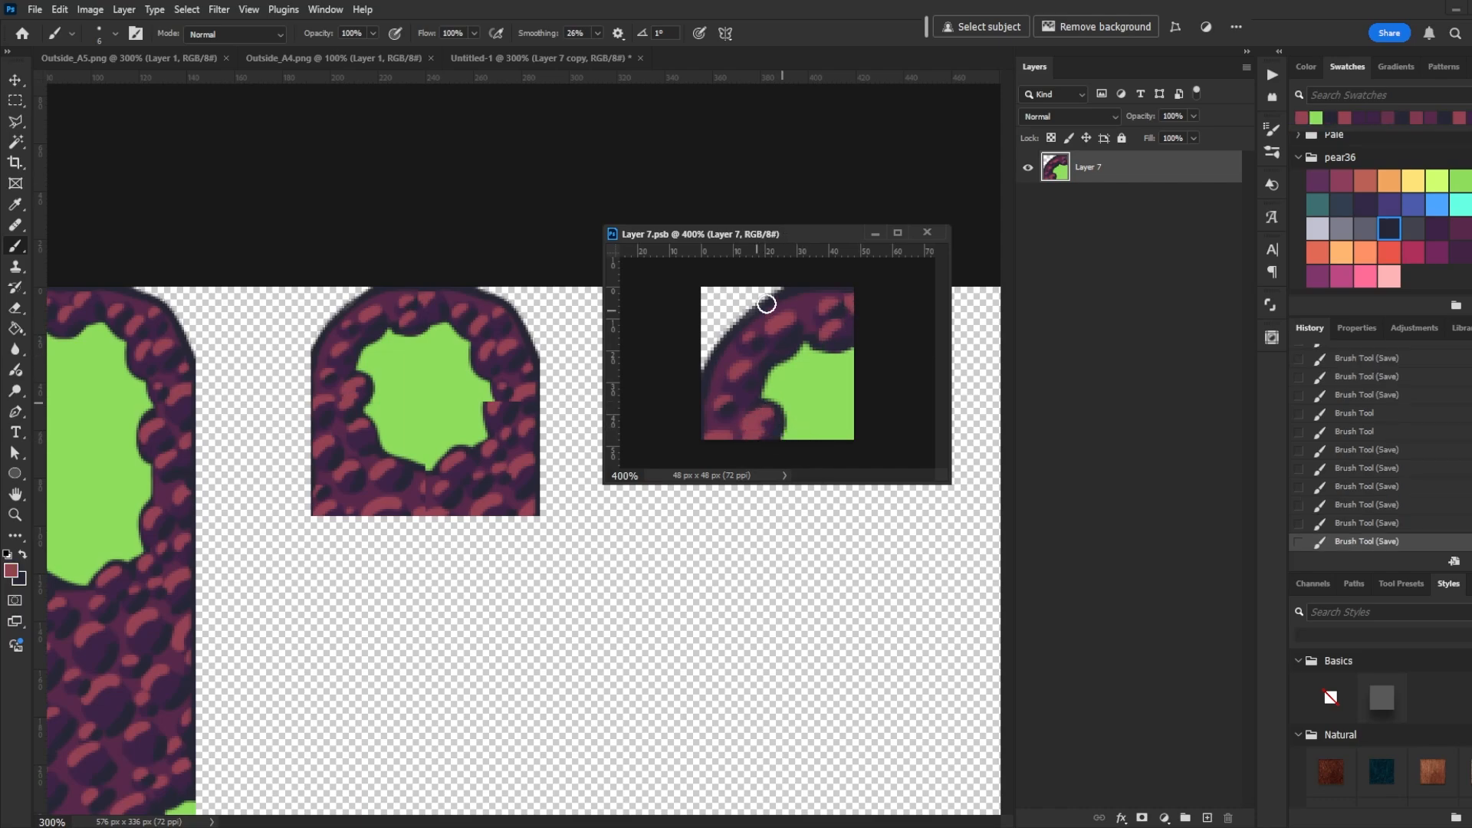
pyautogui.click(756, 416)
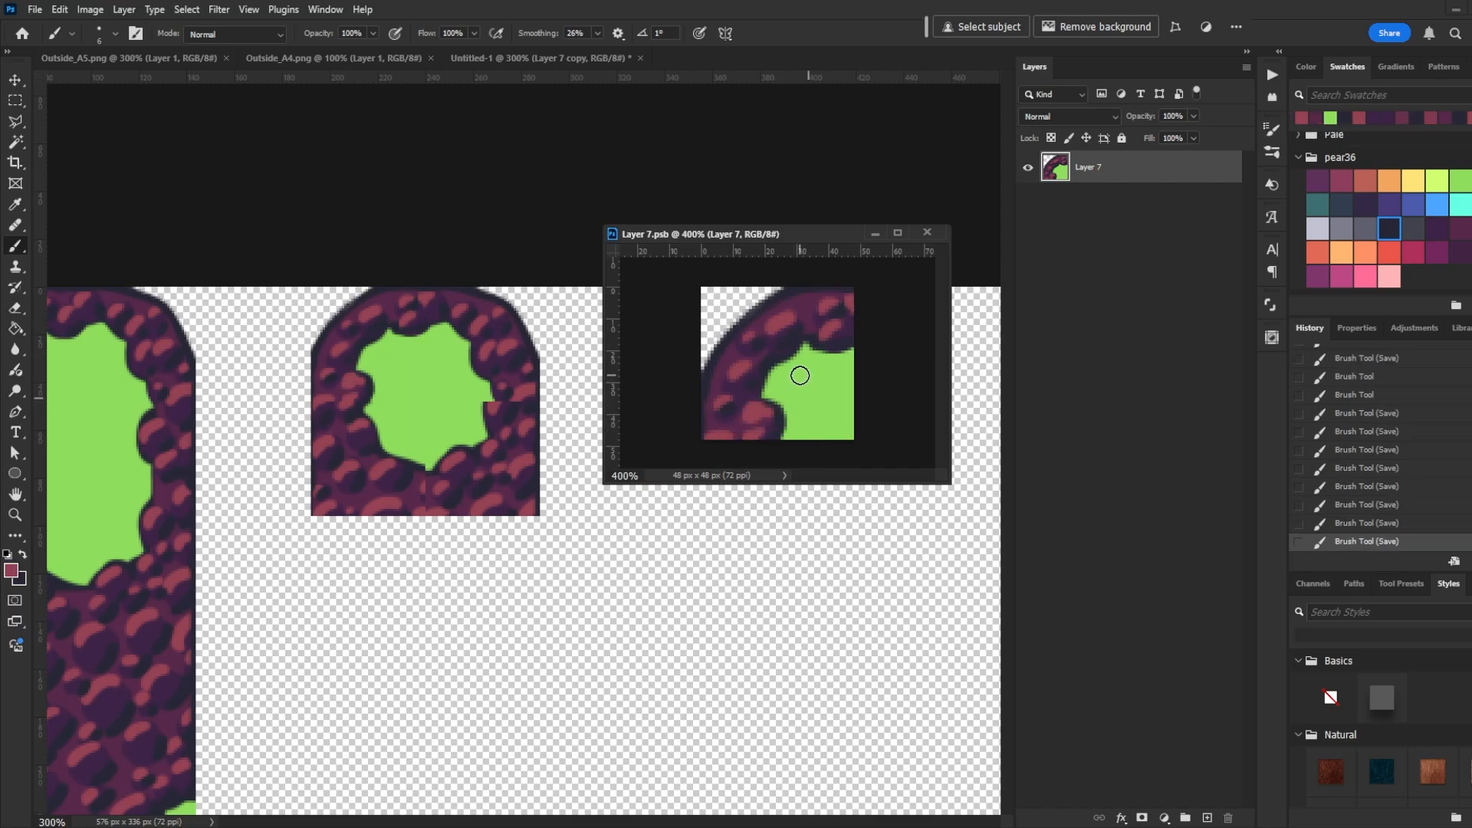
pyautogui.keyDown('alt'); pyautogui.click(767, 350); pyautogui.keyUp('alt')
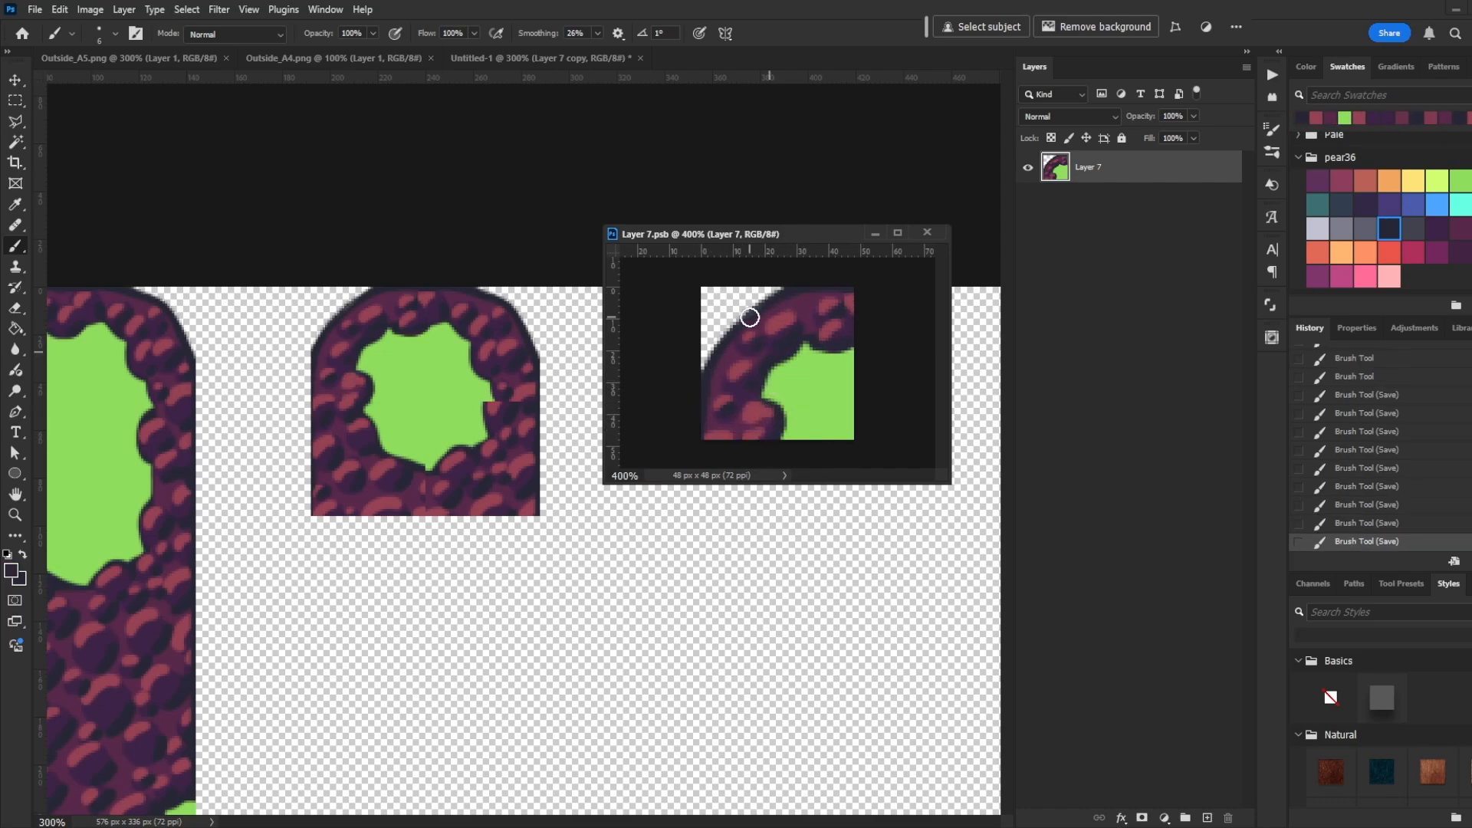
pyautogui.click(442, 145)
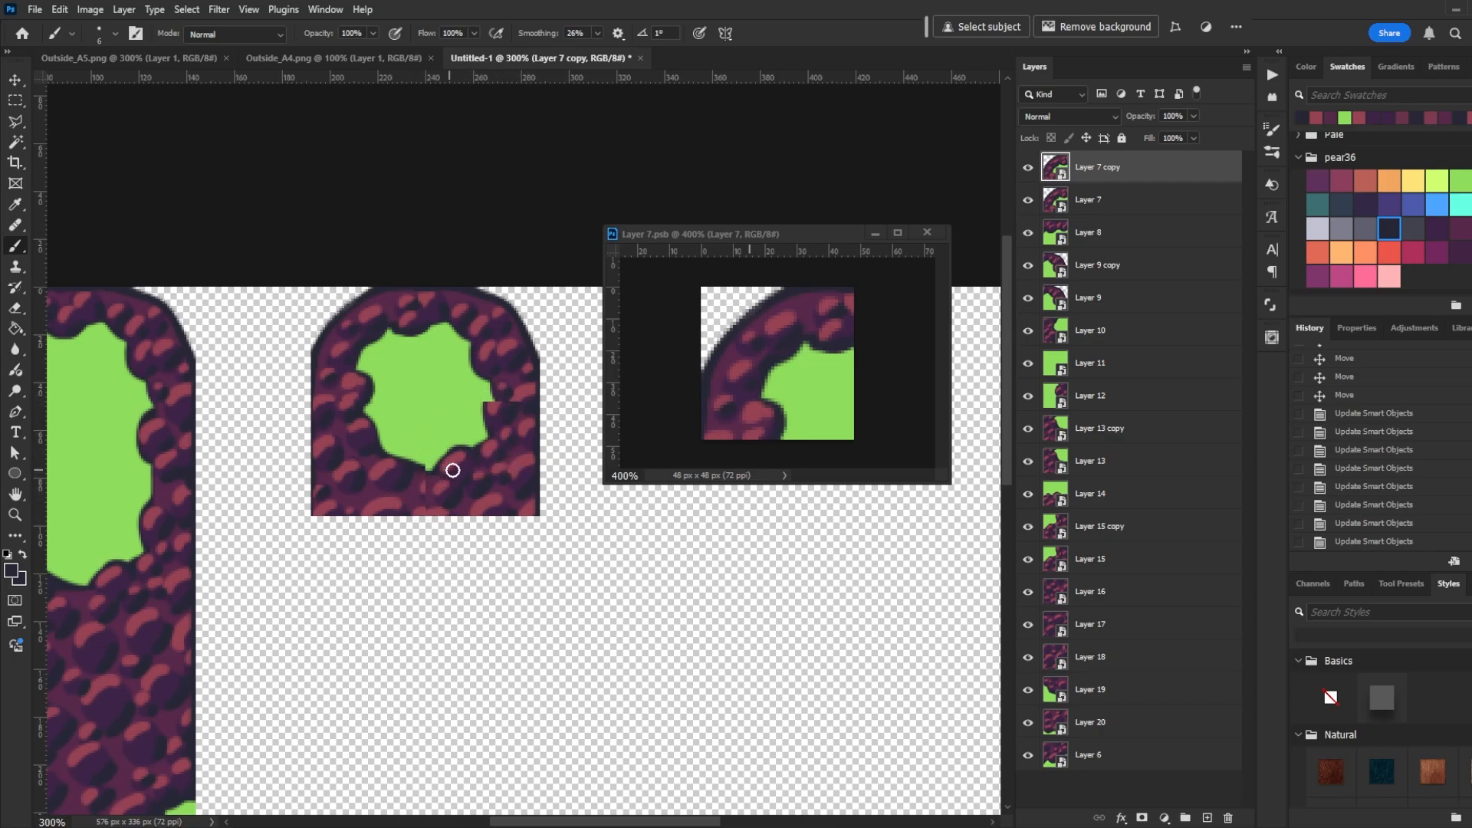
# - Open the smaller block's lower-right tile smart object in a floating window and zoom in on it
pyautogui.press('v')
pyautogui.click(488, 469)
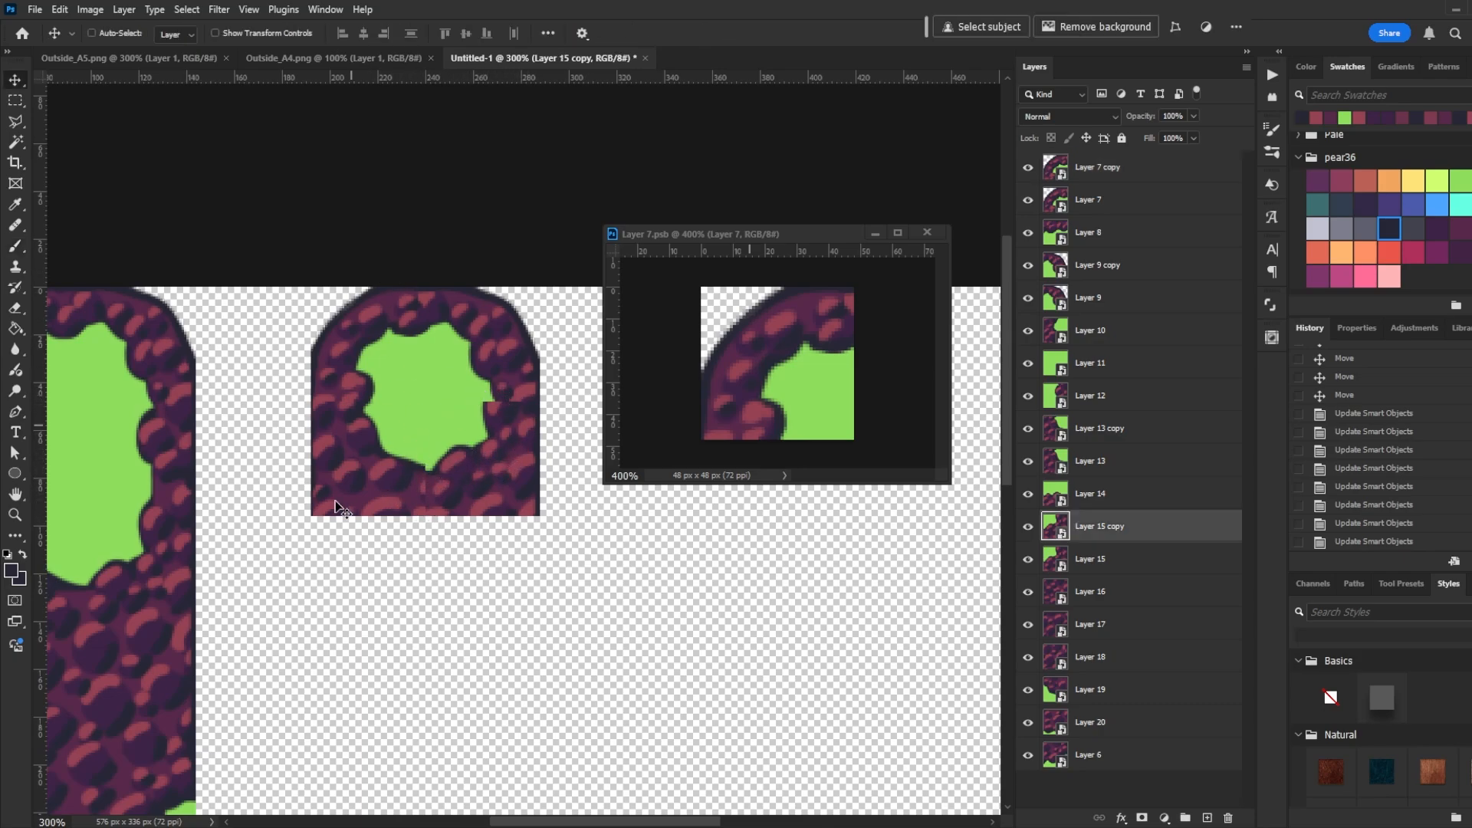
pyautogui.doubleClick(1055, 529)
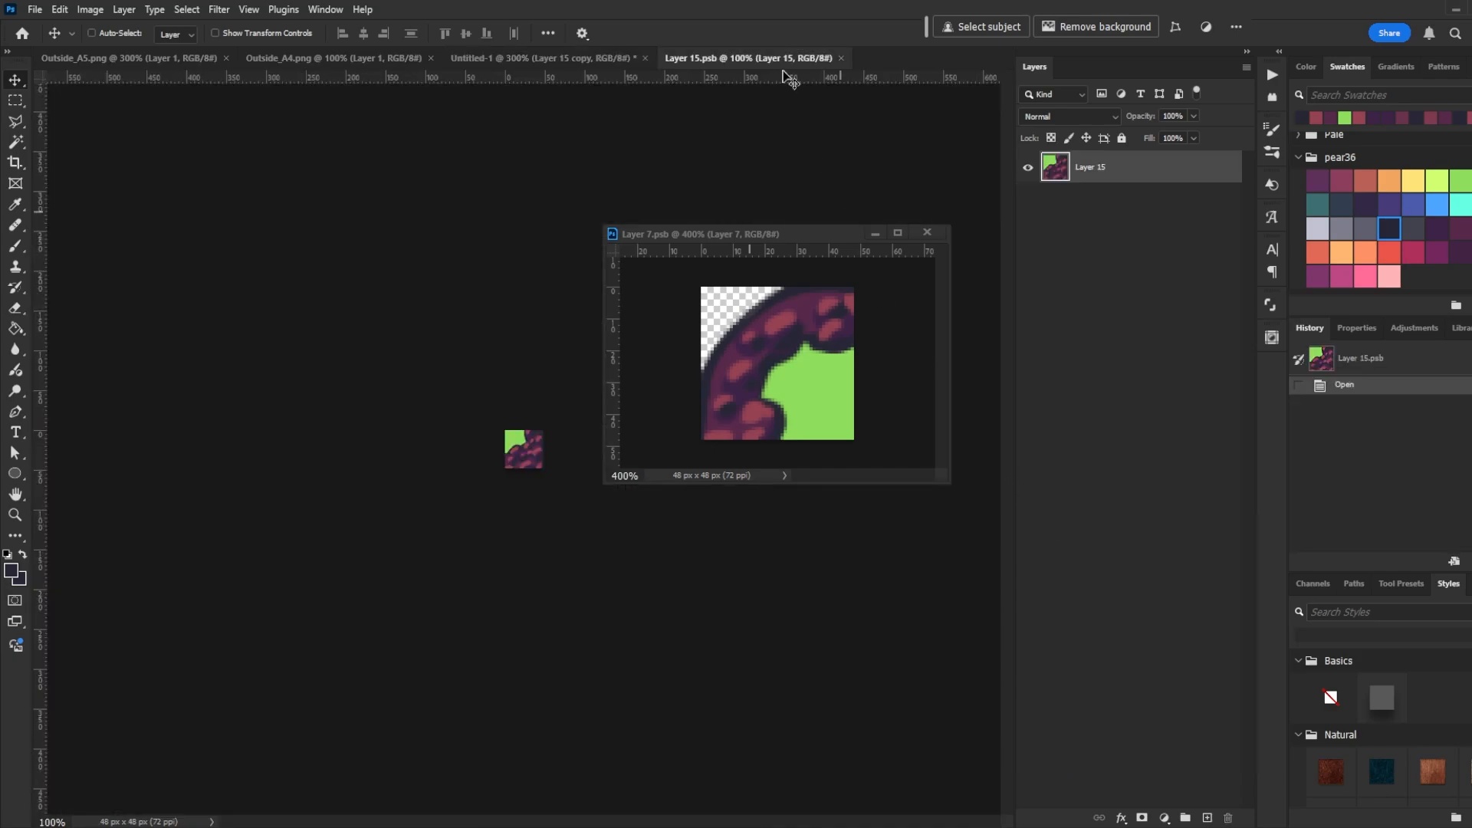
pyautogui.moveTo(684, 75); pyautogui.dragTo(821, 349)
pyautogui.hotkey('ctrl', '+')
pyautogui.hotkey('ctrl', '+')
pyautogui.hotkey('ctrl', '+')
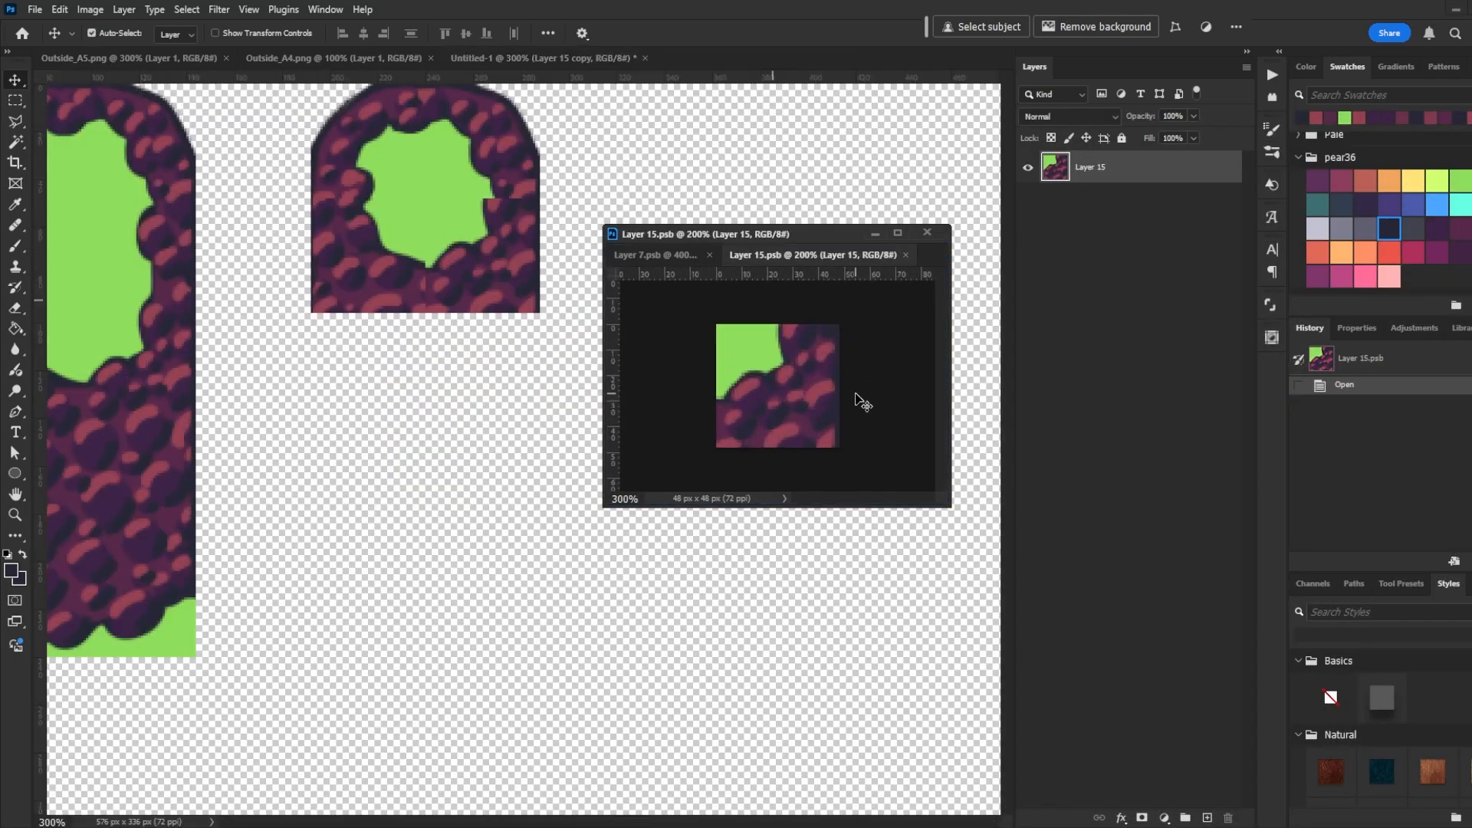
# - Paint pink highlight dabs along the lower-right tile's upper rock edge, undoing one stroke, and save the smart object
pyautogui.click(682, 135)
pyautogui.moveTo(546, 138); pyautogui.dragTo(544, 339)
pyautogui.click(766, 239)
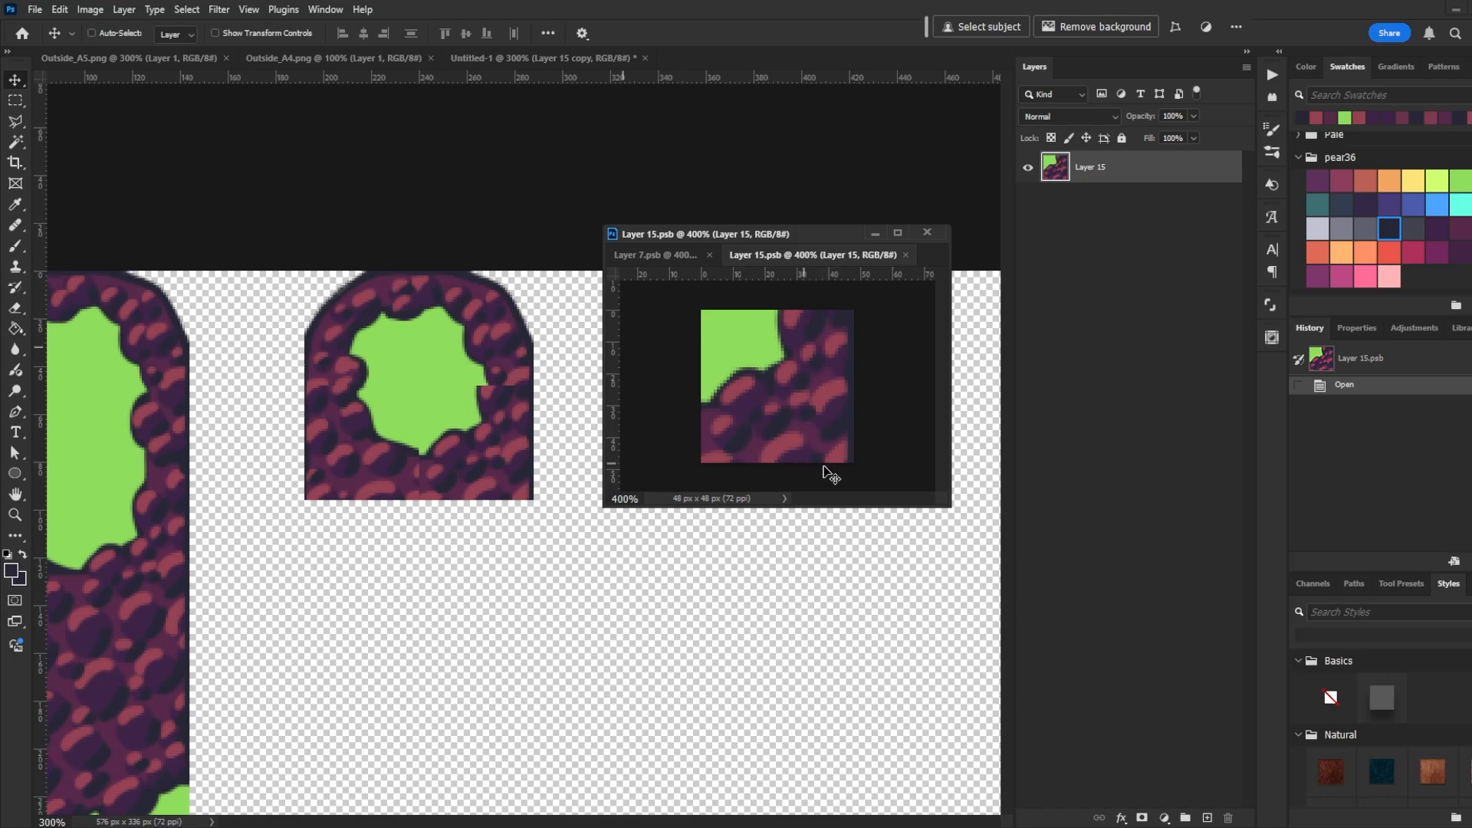
pyautogui.click(383, 207)
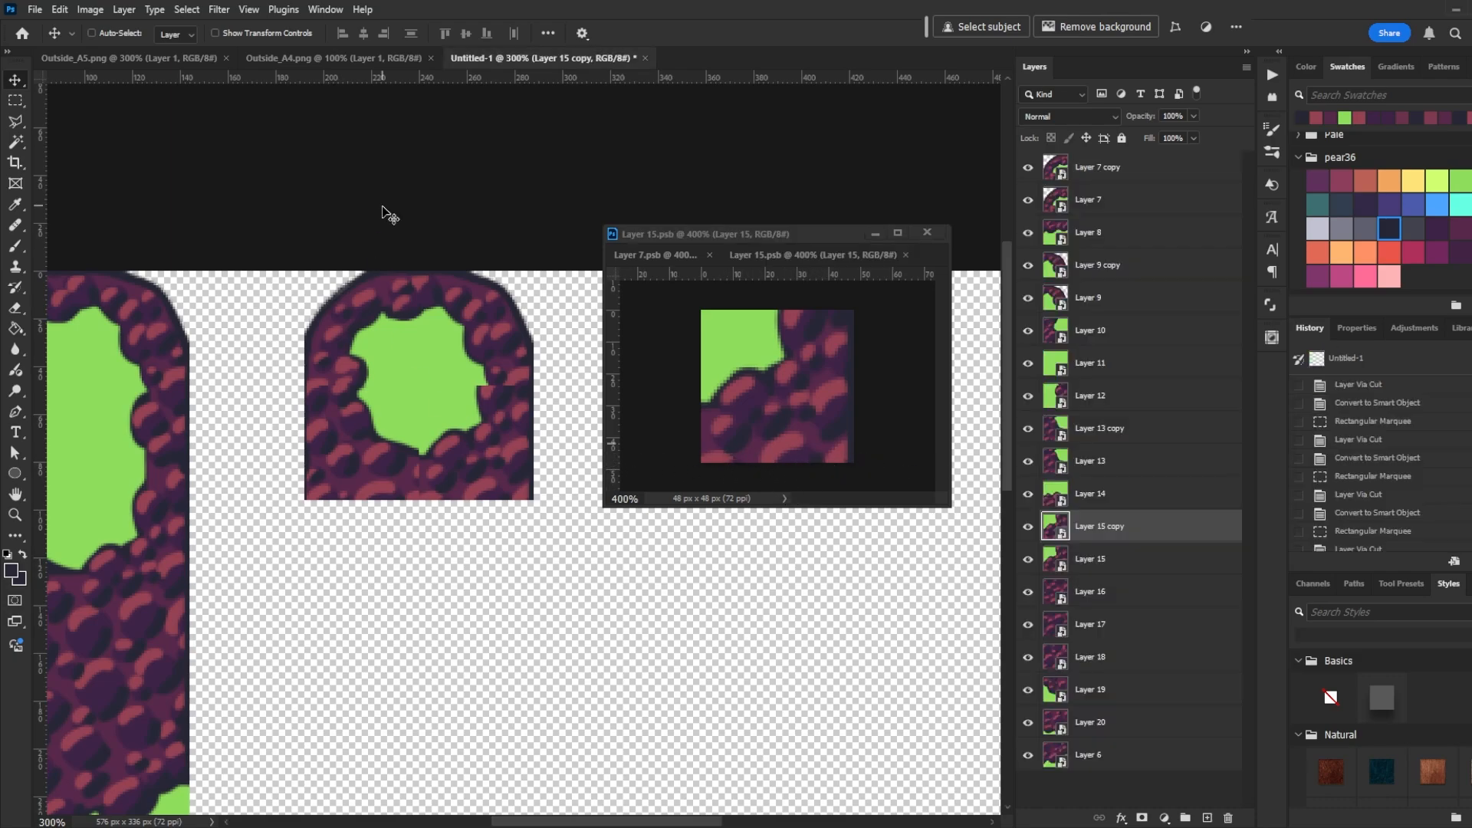
pyautogui.moveTo(333, 460); pyautogui.dragTo(681, 430)
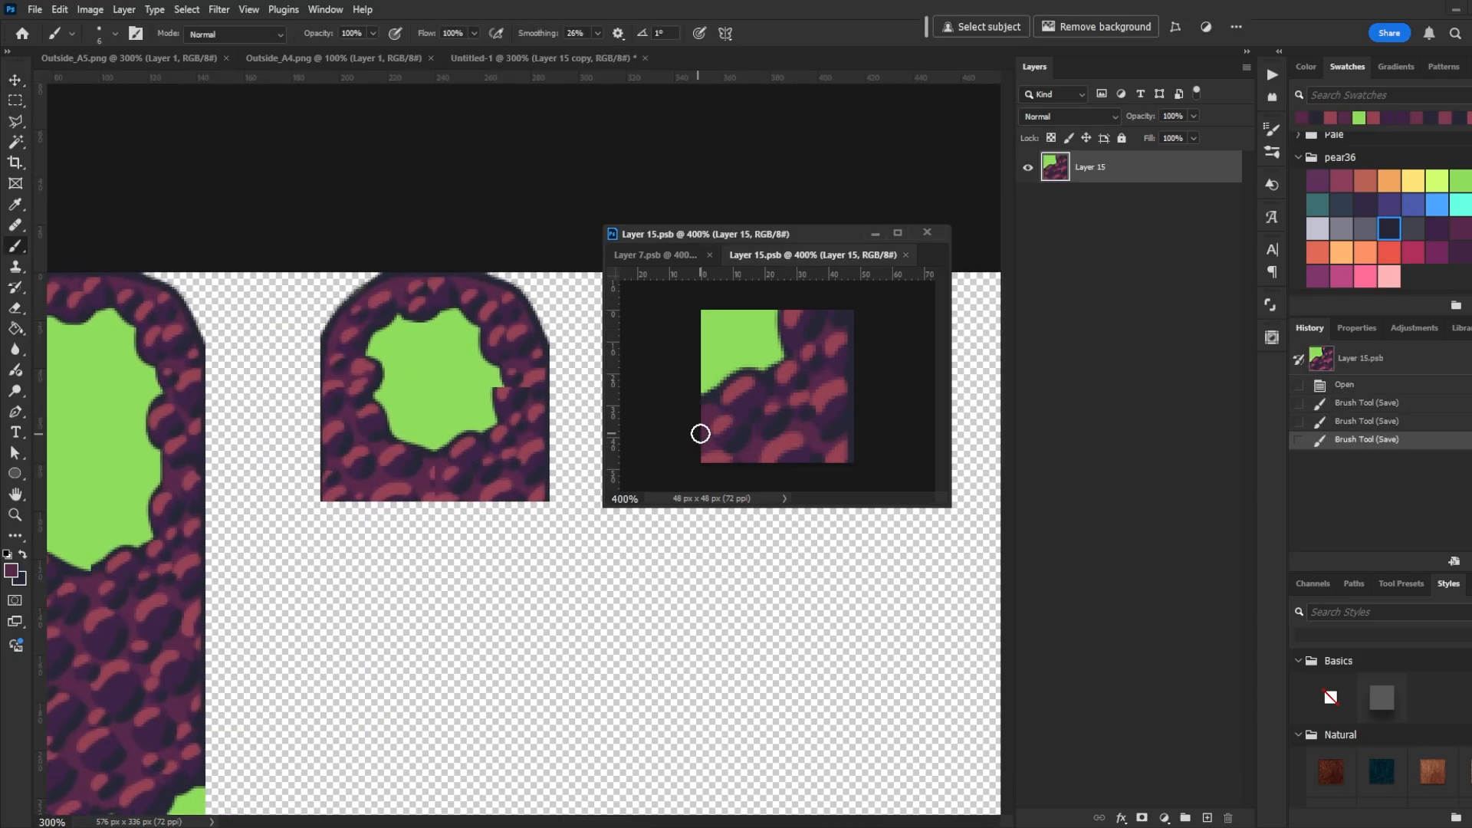
pyautogui.moveTo(794, 312); pyautogui.dragTo(788, 356)
pyautogui.hotkey('ctrl', 'z')
pyautogui.keyDown('alt'); pyautogui.click(837, 339); pyautogui.keyUp('alt')
pyautogui.click(838, 329)
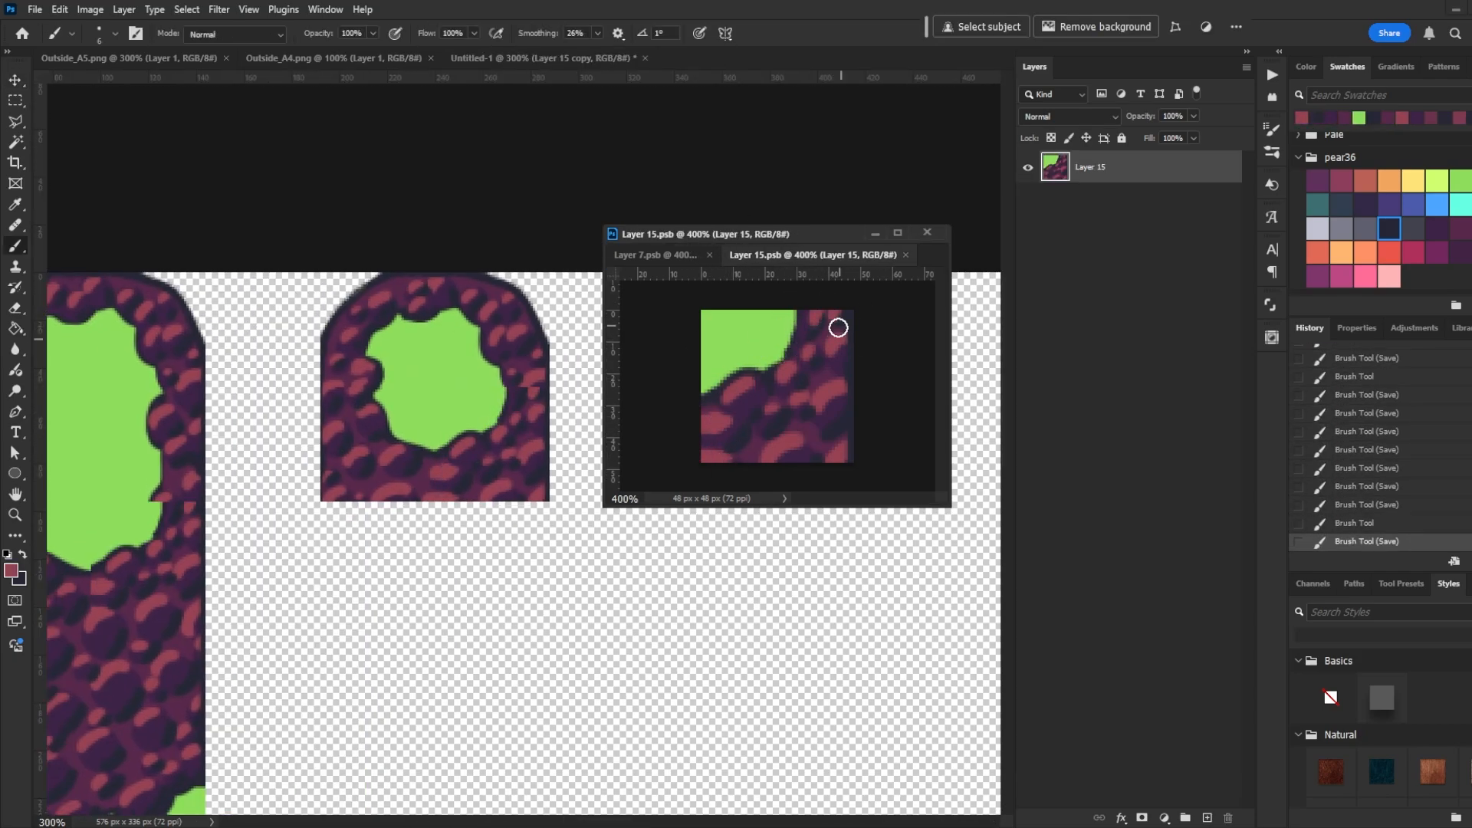
pyautogui.hotkey('ctrl', 's')
# - Duplicate the large block's bottom-left and bottom-right edge tiles into the bottom row of the smaller block
pyautogui.click(616, 214)
pyautogui.moveTo(442, 503)
pyautogui.mouseDown()
pyautogui.moveTo(470, 526)
pyautogui.moveTo(513, 526)
pyautogui.moveTo(466, 586)
pyautogui.moveTo(429, 532)
pyautogui.moveTo(483, 516)
pyautogui.moveTo(519, 457)
pyautogui.moveTo(450, 424)
pyautogui.moveTo(558, 427)
pyautogui.mouseUp()
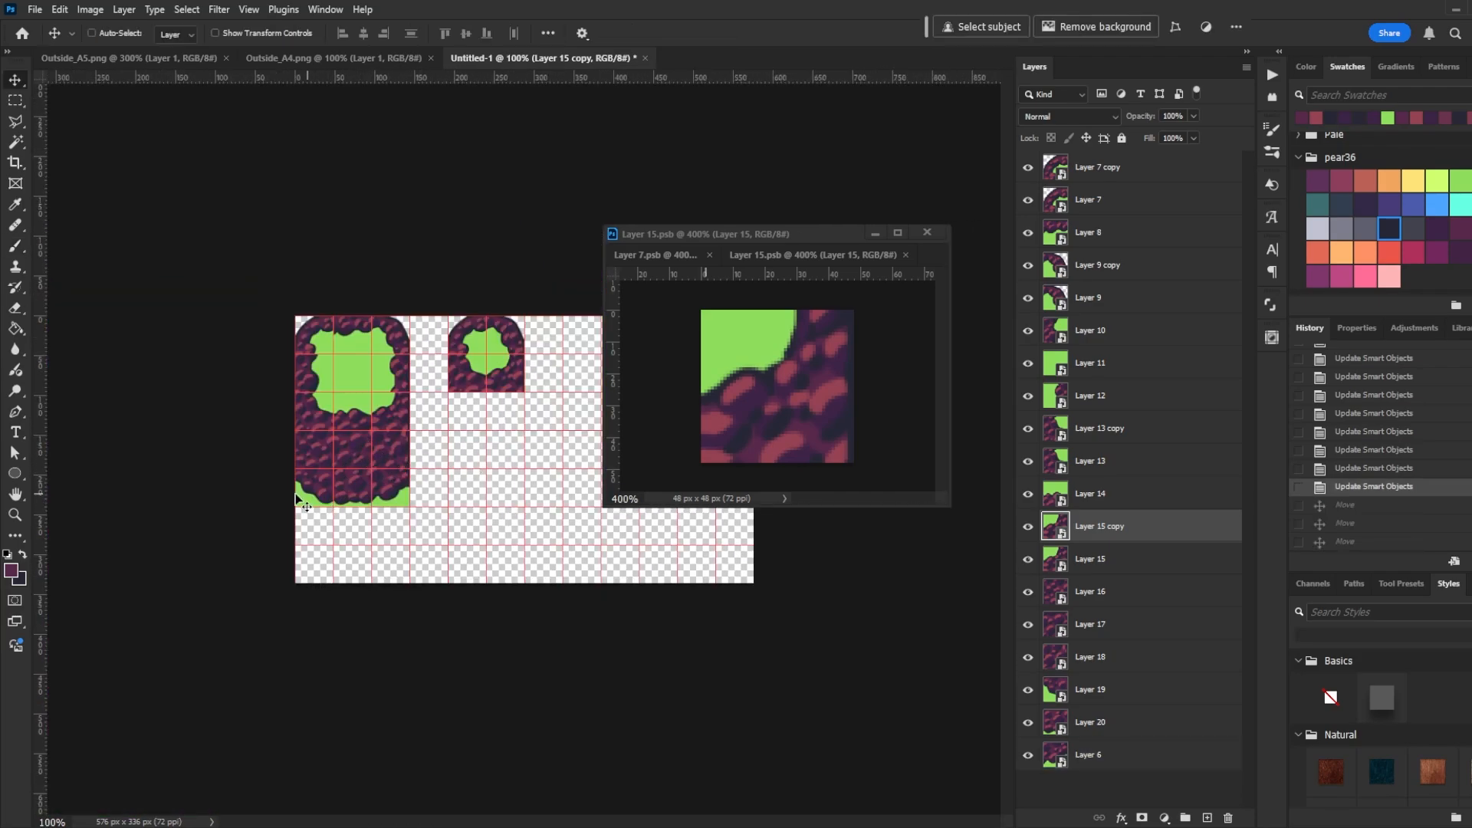
pyautogui.keyDown('ctrl'); pyautogui.click(397, 489); pyautogui.keyUp('ctrl')
pyautogui.keyDown('ctrl'); pyautogui.click(326, 491); pyautogui.keyUp('ctrl')
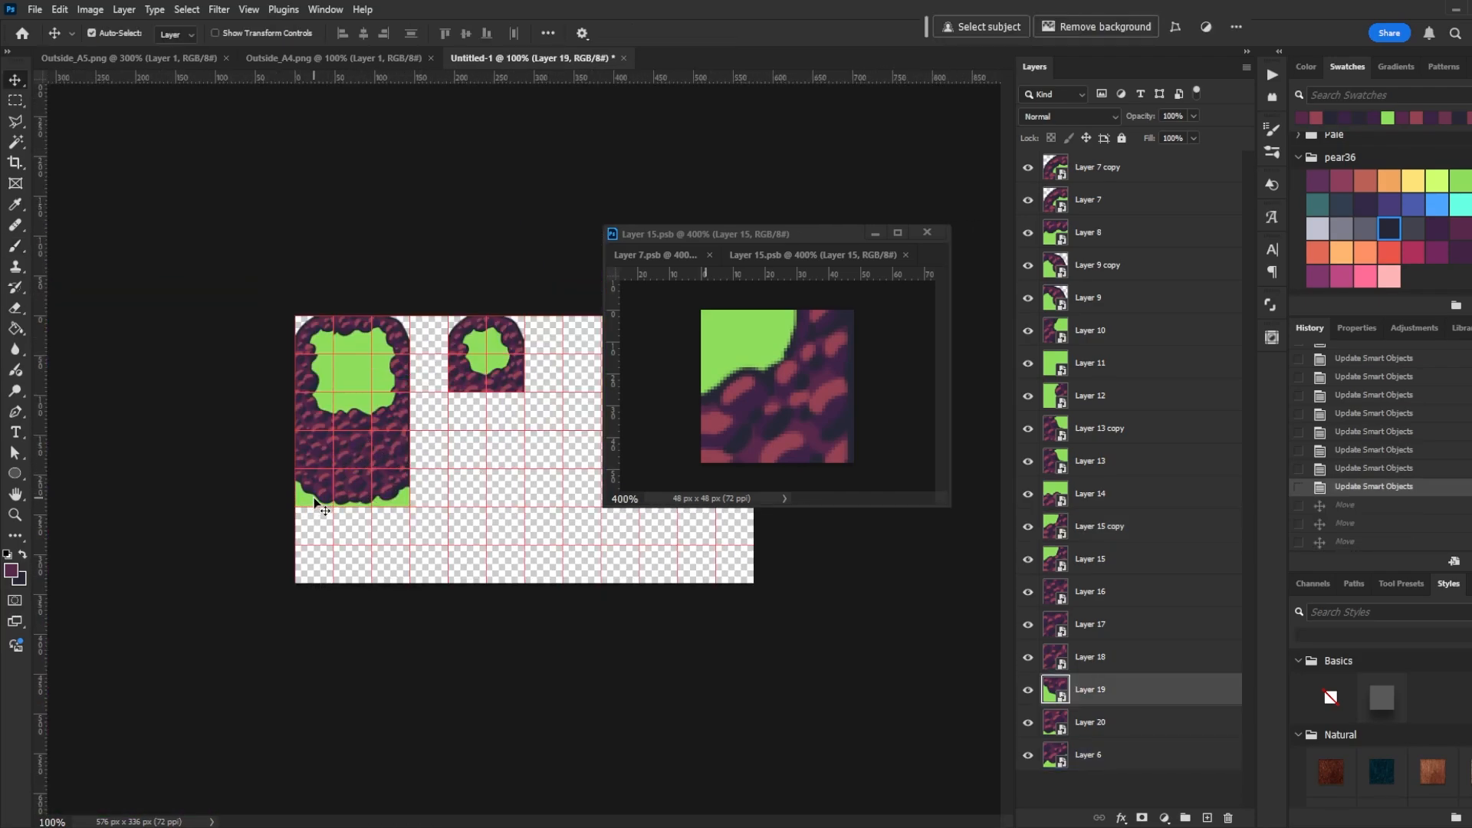
pyautogui.moveTo(323, 486); pyautogui.dragTo(476, 409)
pyautogui.moveTo(408, 500); pyautogui.dragTo(523, 423)
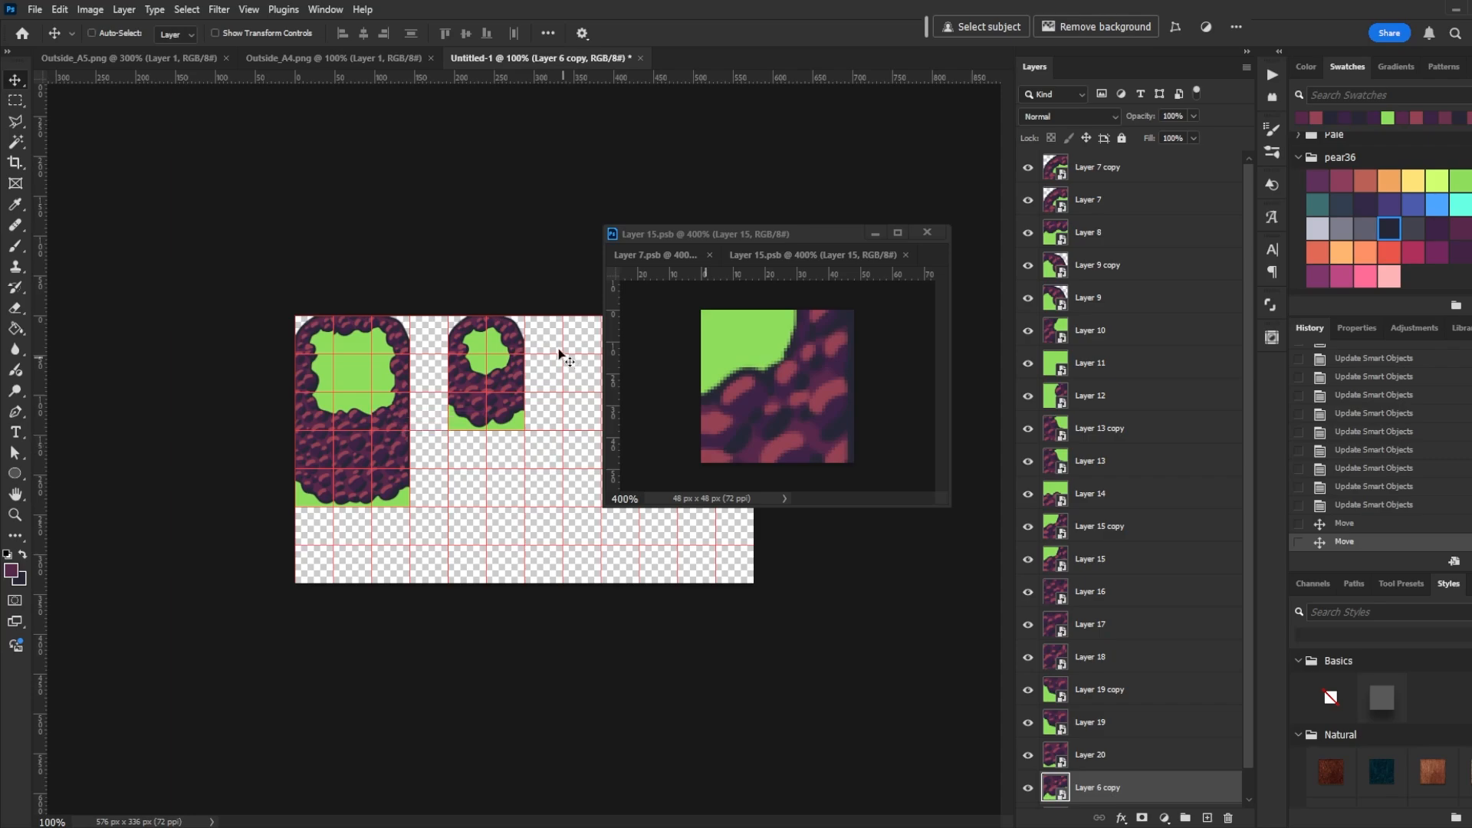
# - Open the smaller block's new bottom-left tile smart object in the floating window
pyautogui.hotkey('ctrl', '+')
pyautogui.hotkey('ctrl', '+')
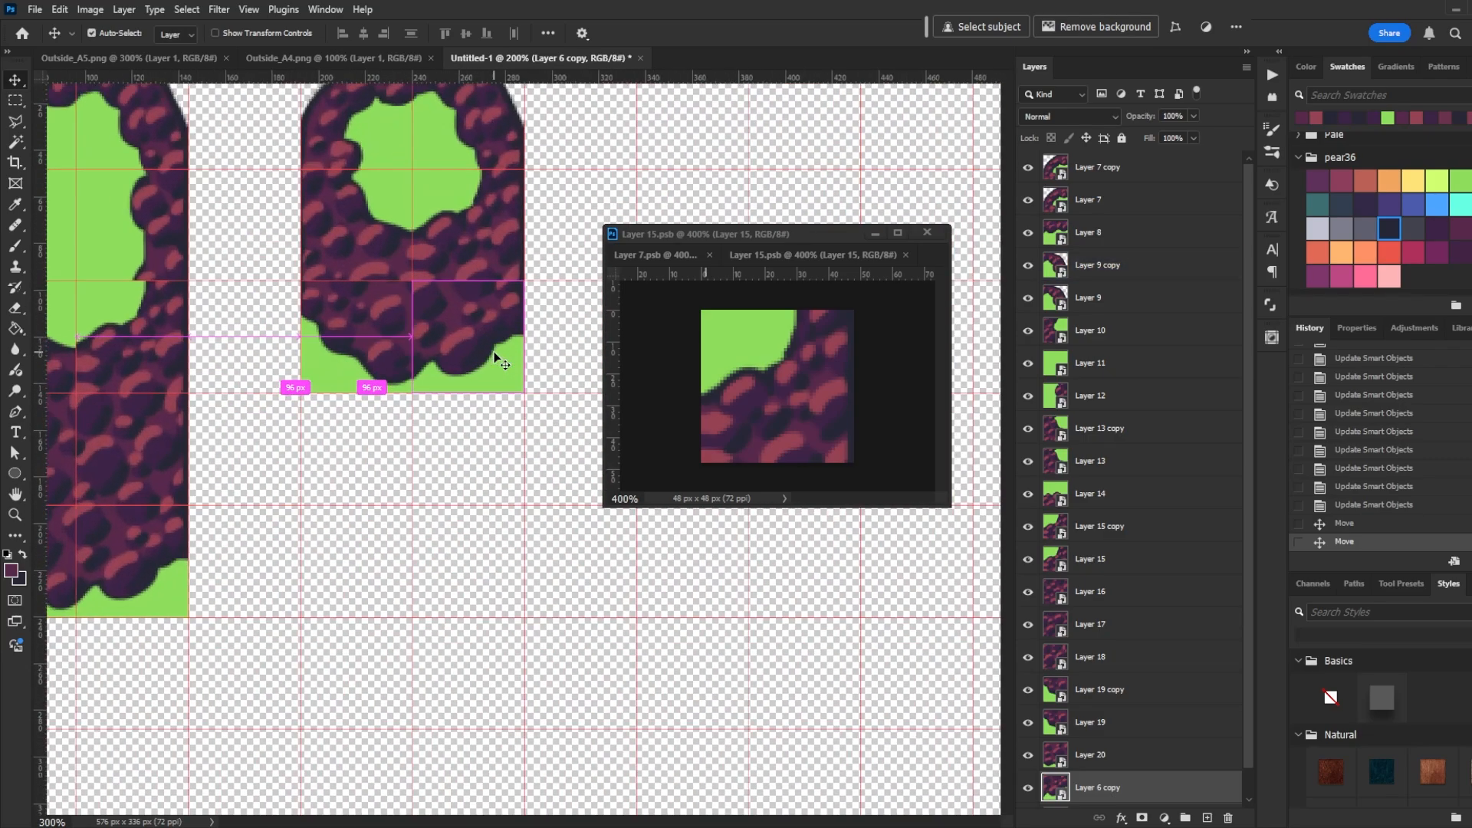
pyautogui.moveTo(555, 250); pyautogui.dragTo(546, 452)
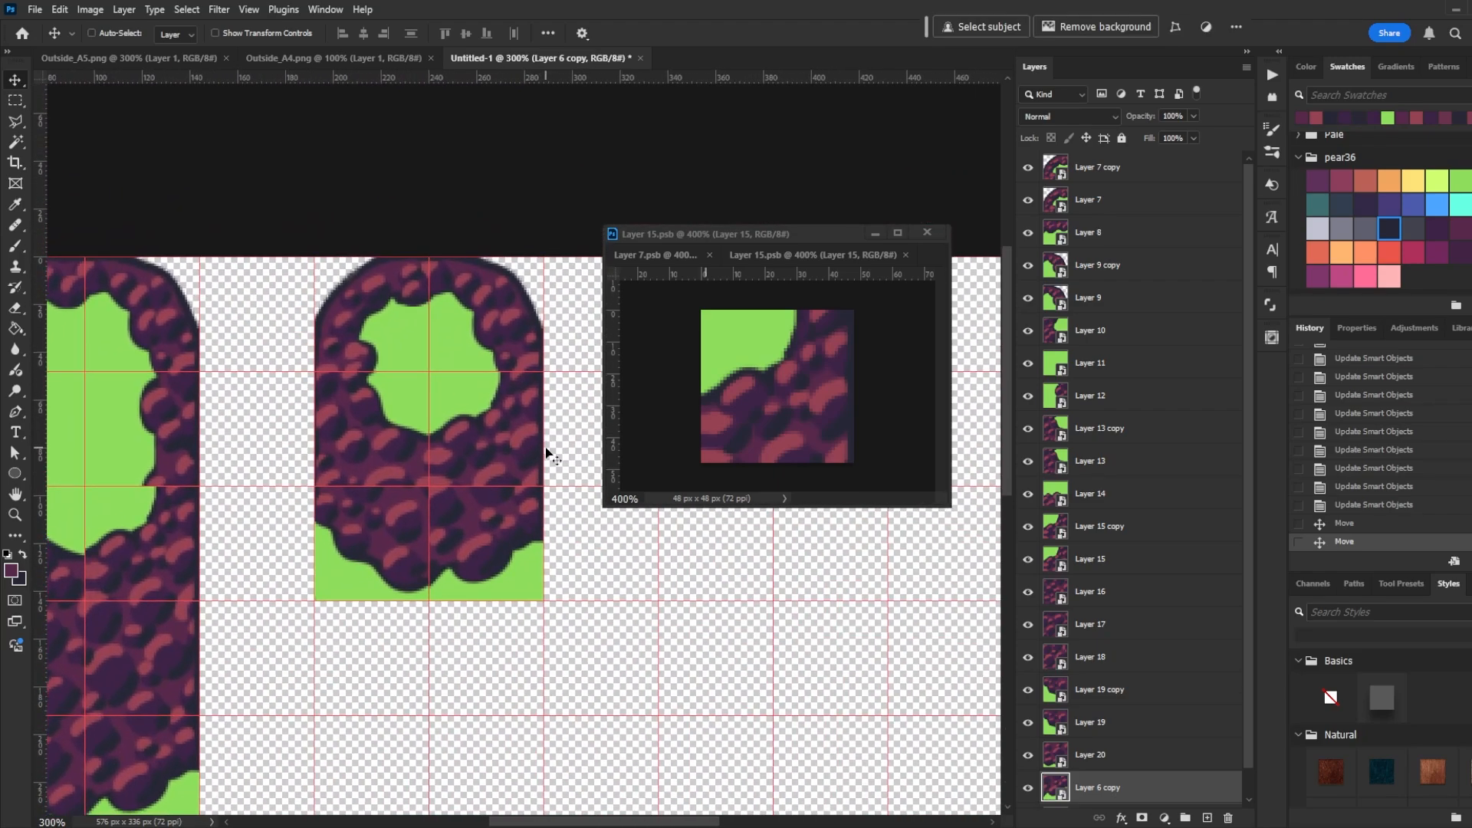
pyautogui.hotkey('ctrl', "'")
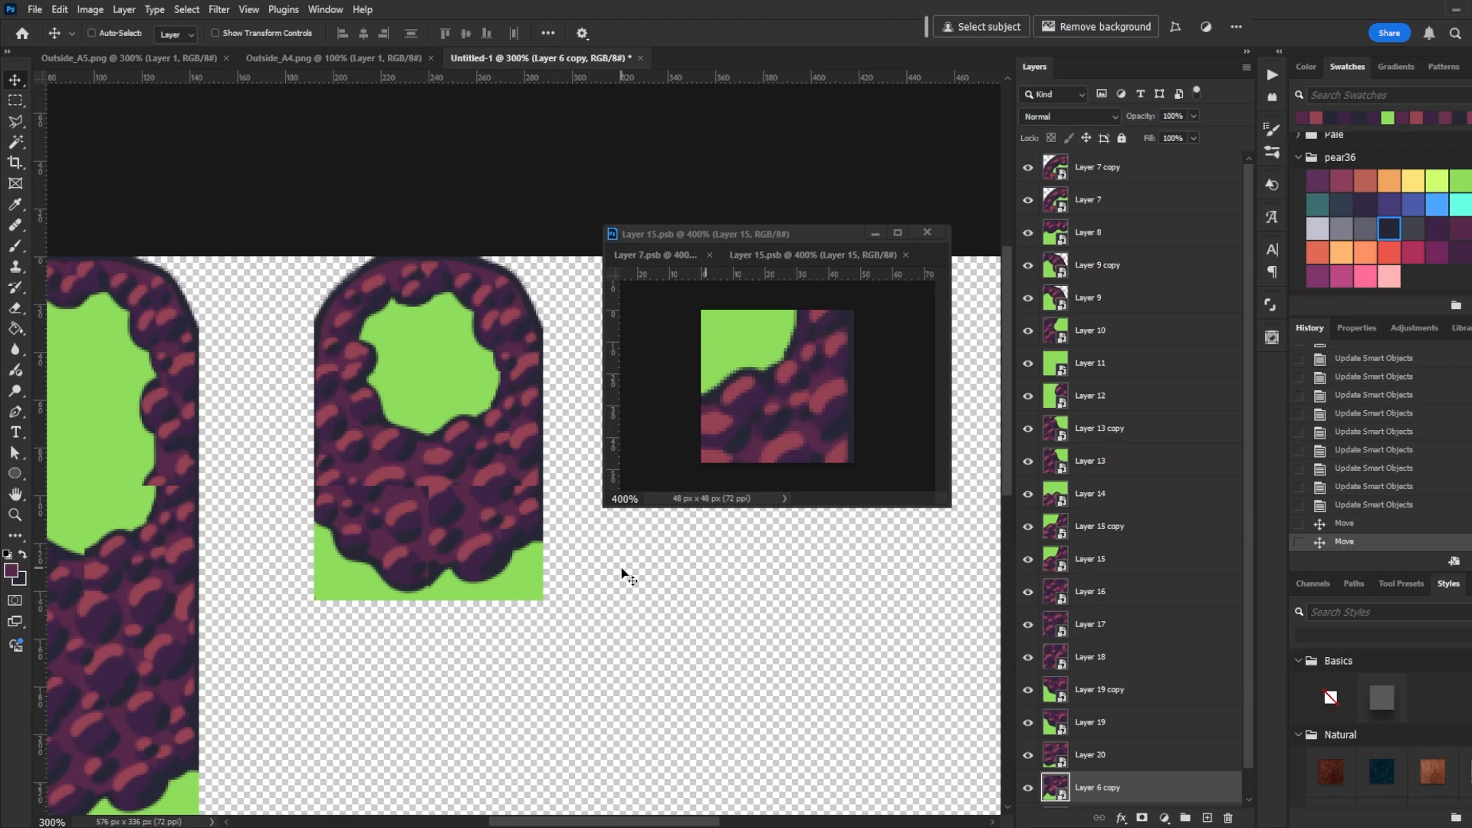
pyautogui.click(401, 516)
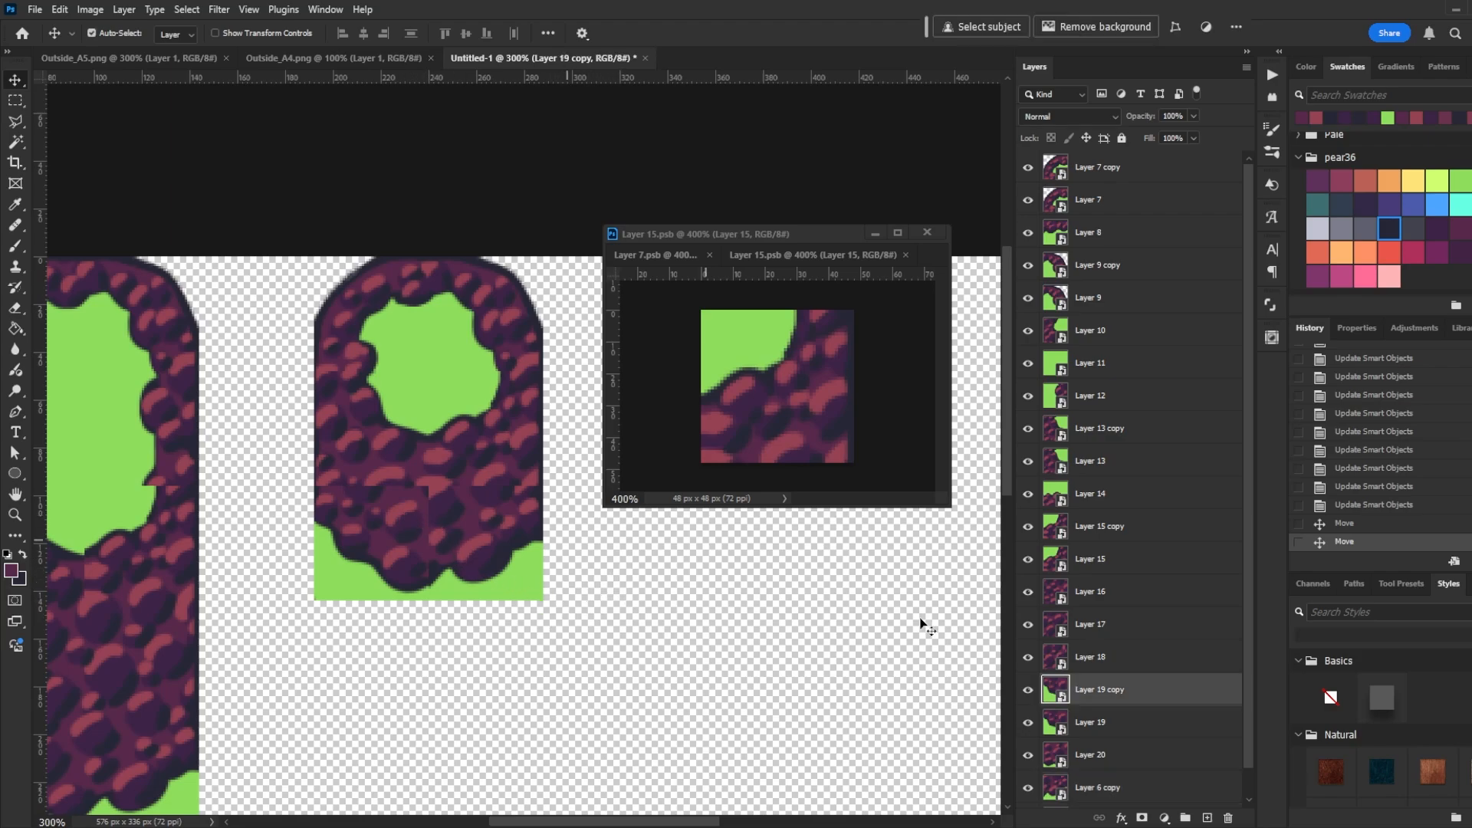
pyautogui.doubleClick(1054, 696)
pyautogui.moveTo(706, 57); pyautogui.dragTo(766, 335)
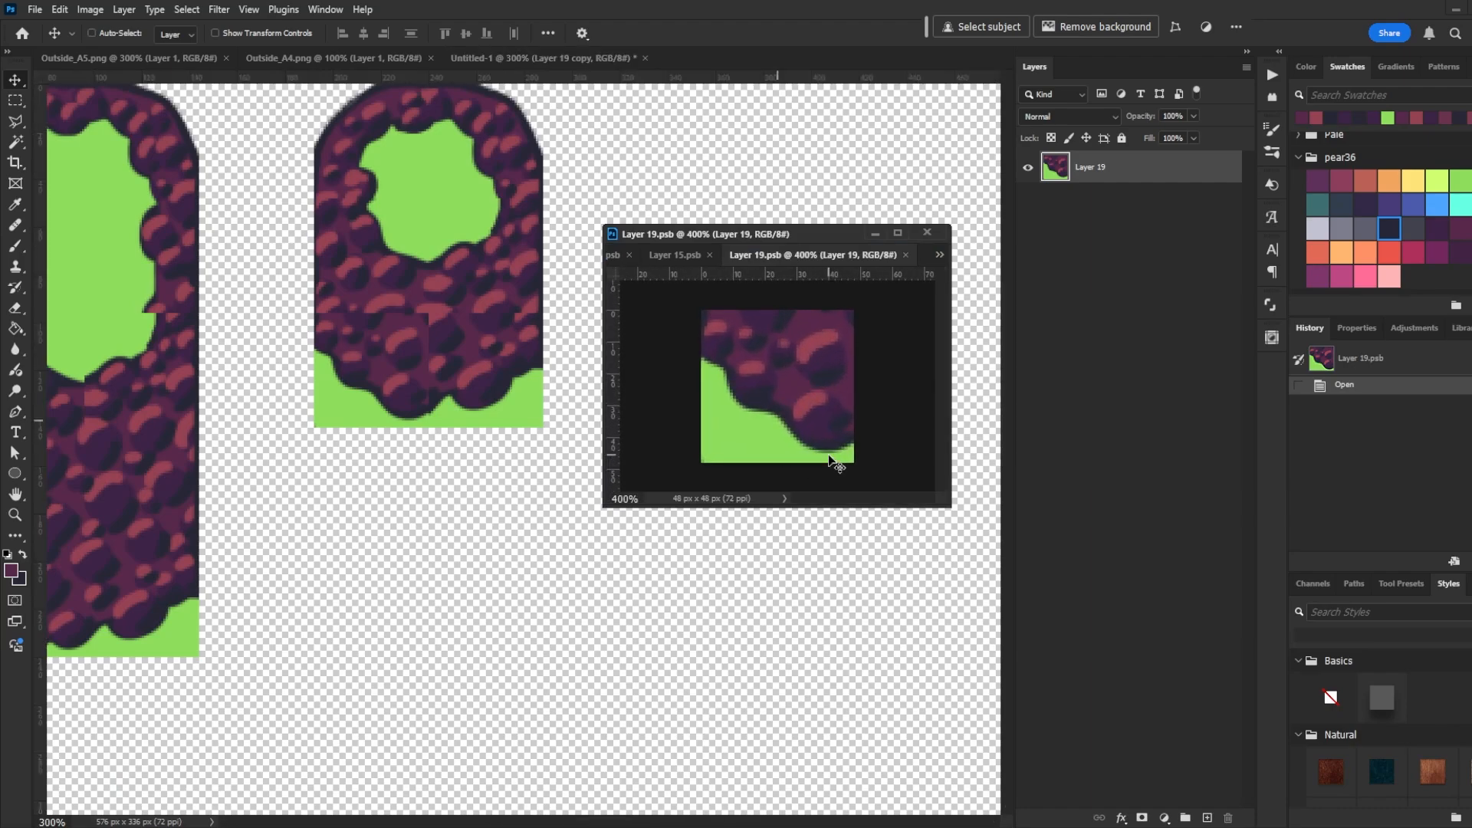
# - Sample a rock colour and paint dabs along the bottom-left tile's rock edge, saving the smart object
pyautogui.press('b')
pyautogui.keyDown('alt'); pyautogui.click(398, 306); pyautogui.keyUp('alt')
pyautogui.hotkey('ctrl', 's')
pyautogui.keyDown('alt'); pyautogui.click(782, 322); pyautogui.keyUp('alt')
pyautogui.moveTo(783, 316)
pyautogui.mouseDown()
pyautogui.moveTo(819, 316)
pyautogui.moveTo(781, 313)
pyautogui.mouseUp()
pyautogui.hotkey('ctrl', 's')
pyautogui.click(707, 322)
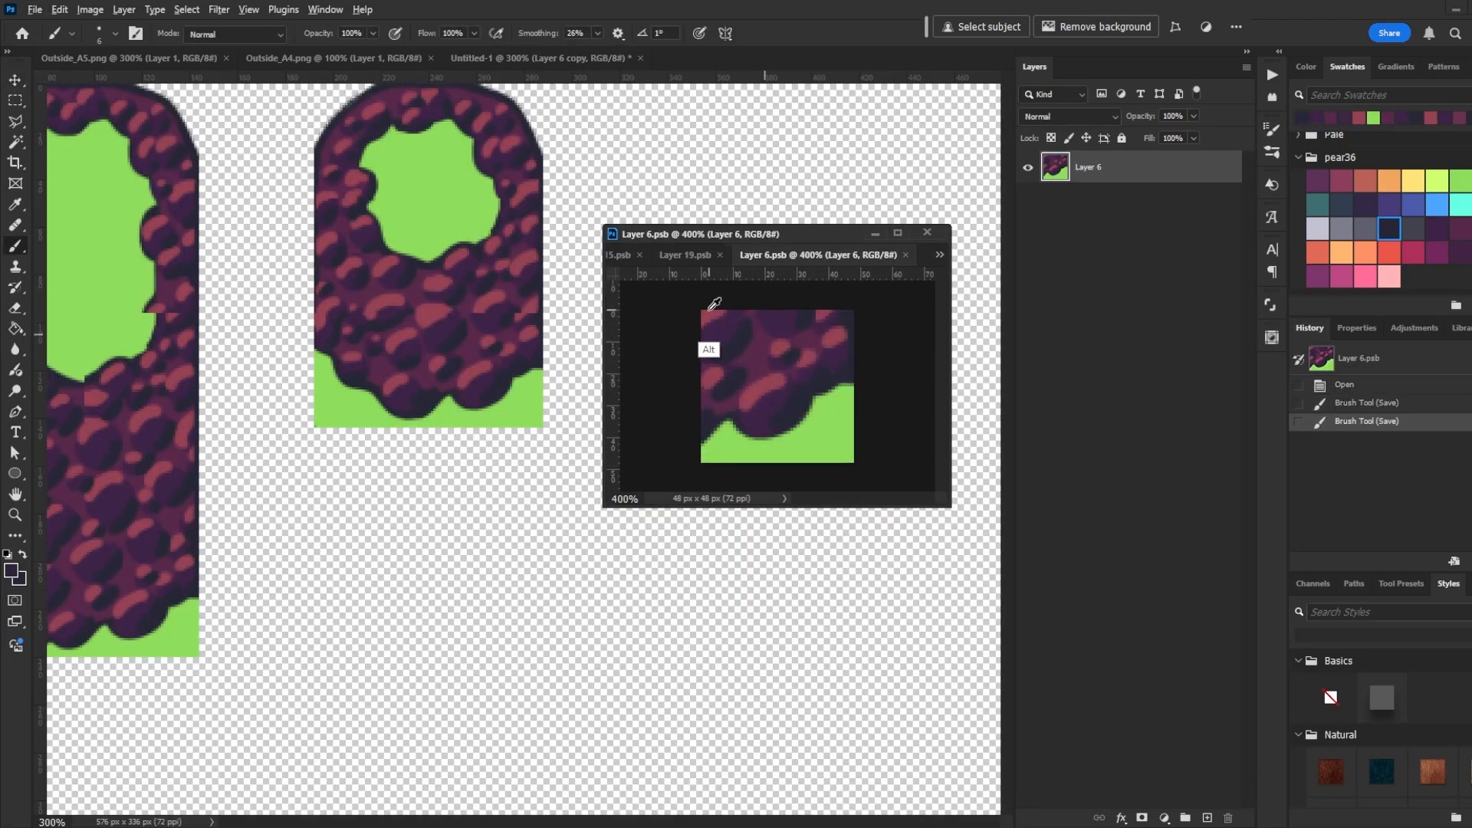
pyautogui.click(841, 306)
pyautogui.hotkey('ctrl', 's')
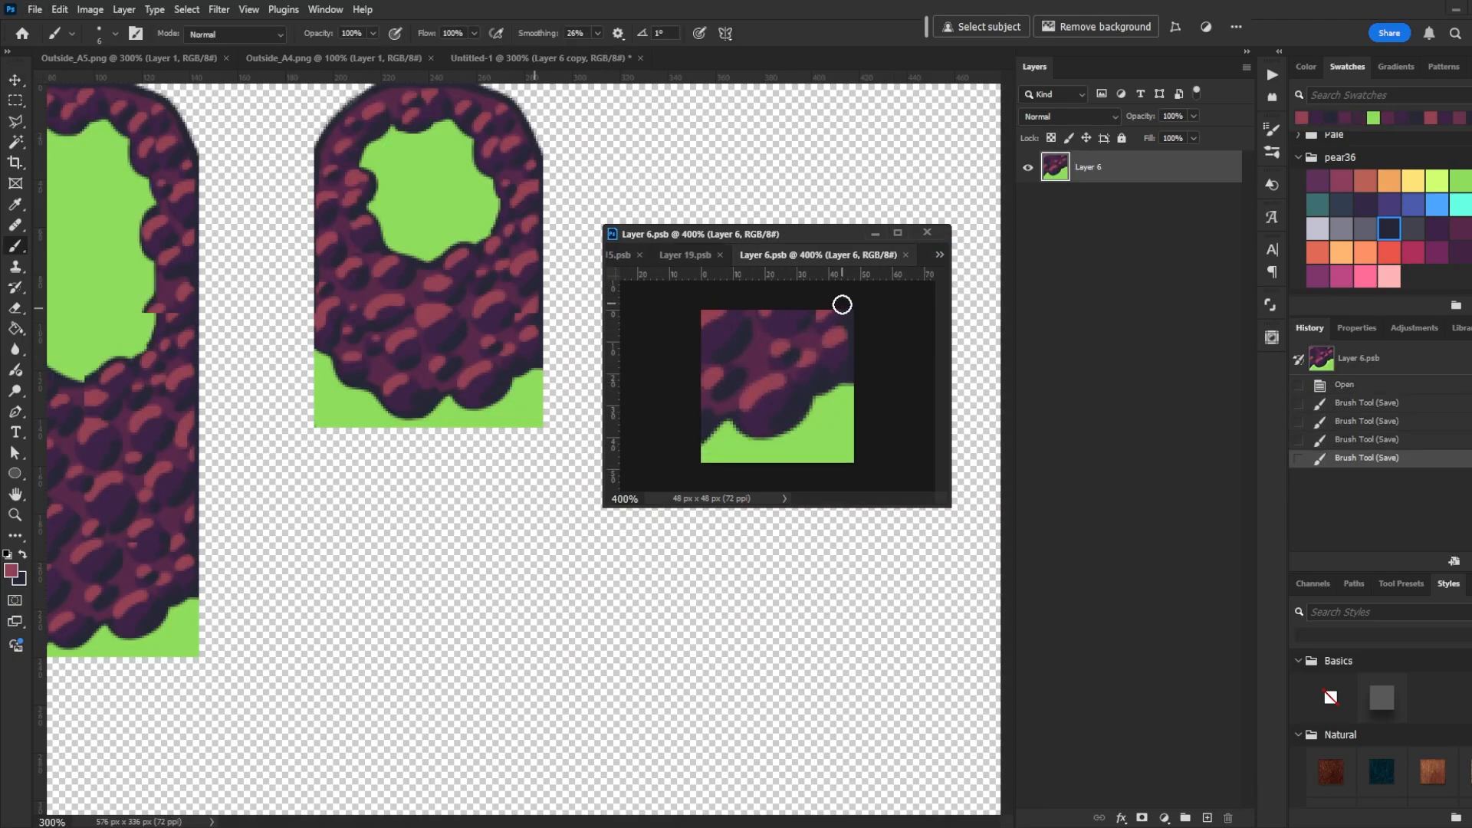
# - Paint dabs on the bottom-right tile's rock edge, save it, and return to the tileset with the grid shown
pyautogui.click(835, 322)
pyautogui.hotkey('ctrl', 's')
pyautogui.click(783, 422)
pyautogui.hotkey('ctrl', 's')
pyautogui.moveTo(491, 236); pyautogui.dragTo(563, 207)
pyautogui.hotkey('ctrl', '-')
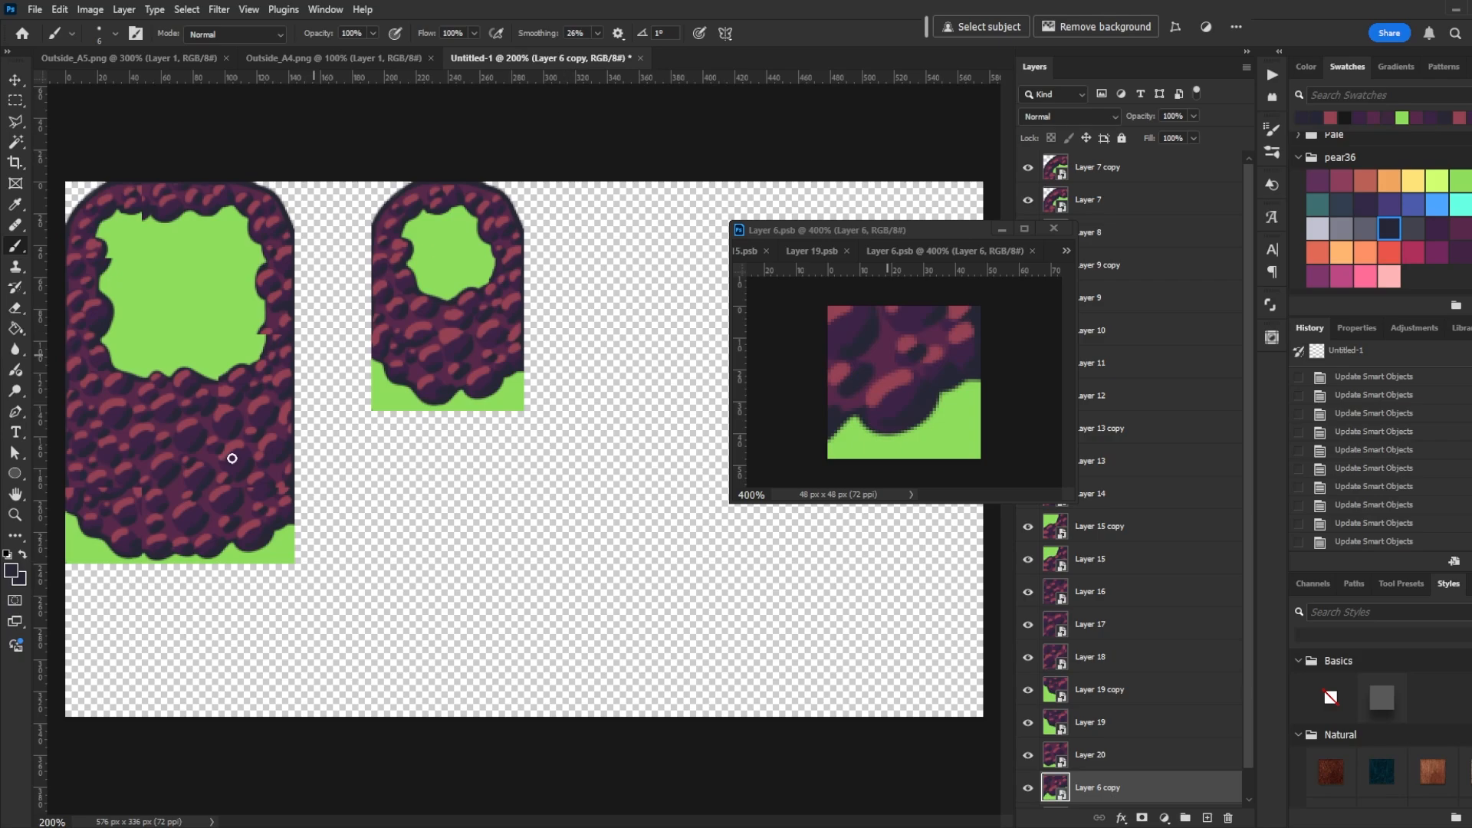
pyautogui.hotkey('ctrl', "'")
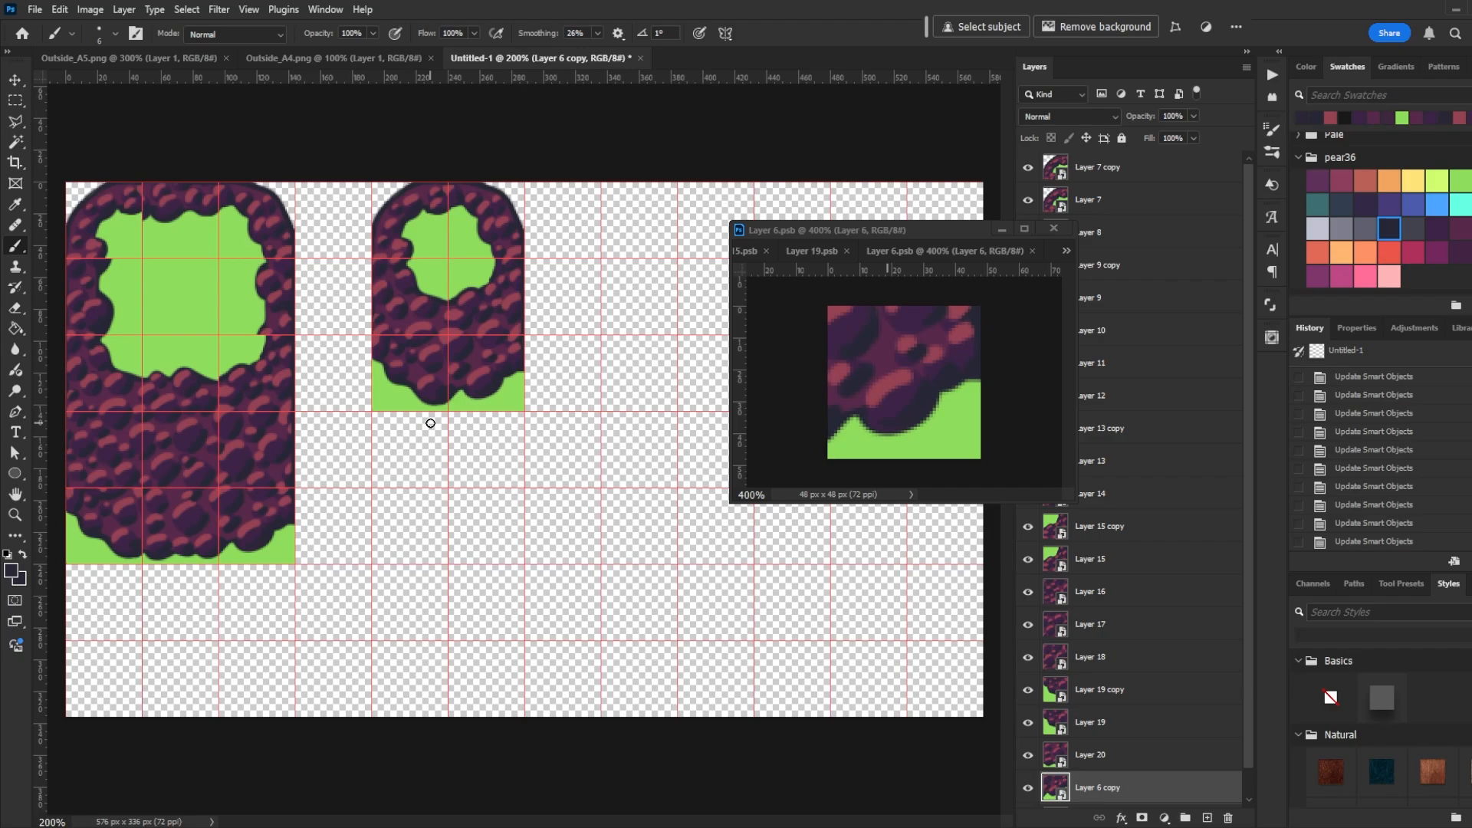
# - Move the smaller block's two bottom edge tiles down two rows
pyautogui.keyDown('ctrl'); pyautogui.click(418, 399); pyautogui.keyUp('ctrl')
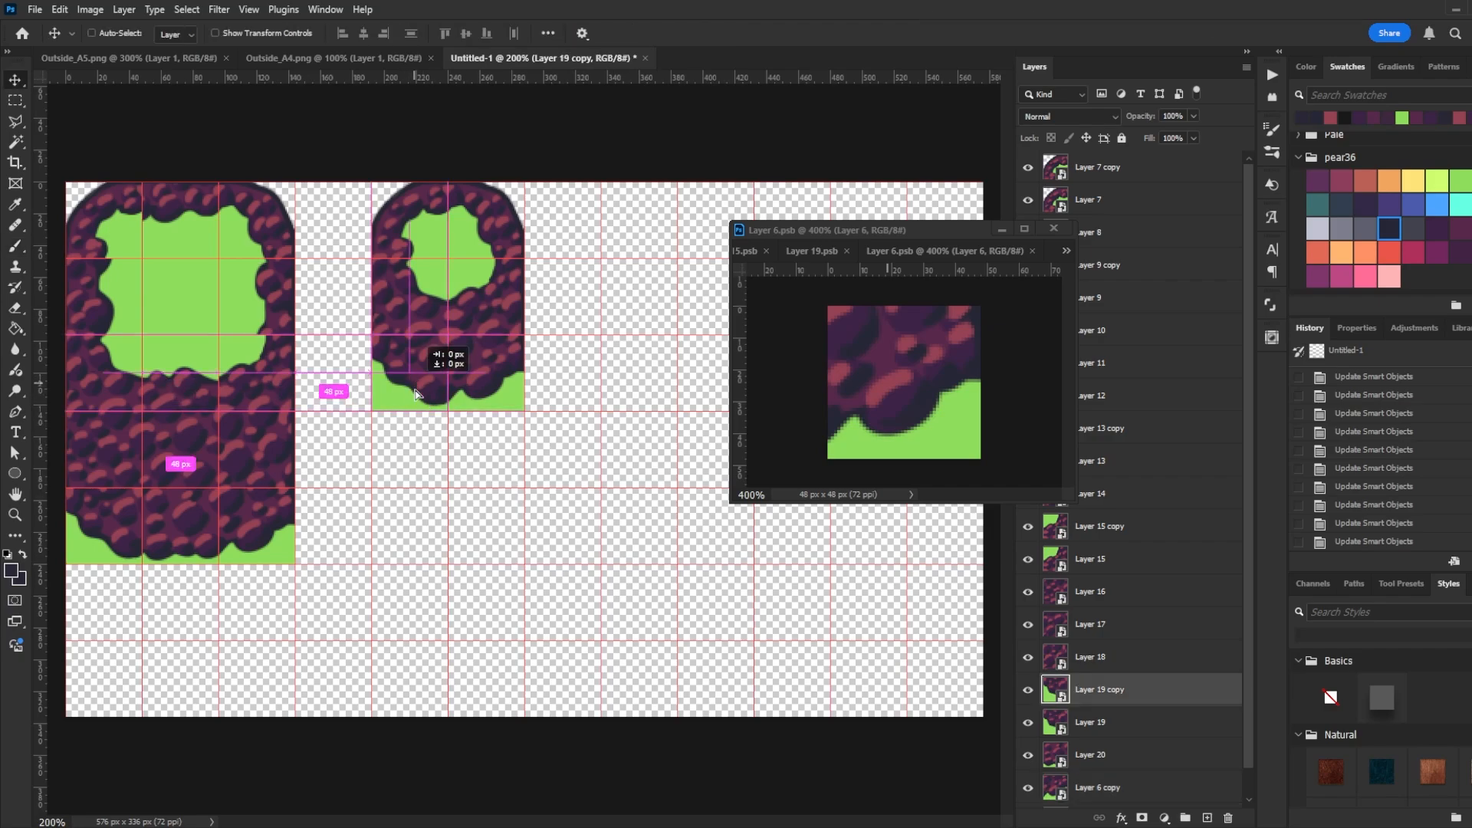
pyautogui.moveTo(415, 394); pyautogui.dragTo(415, 569)
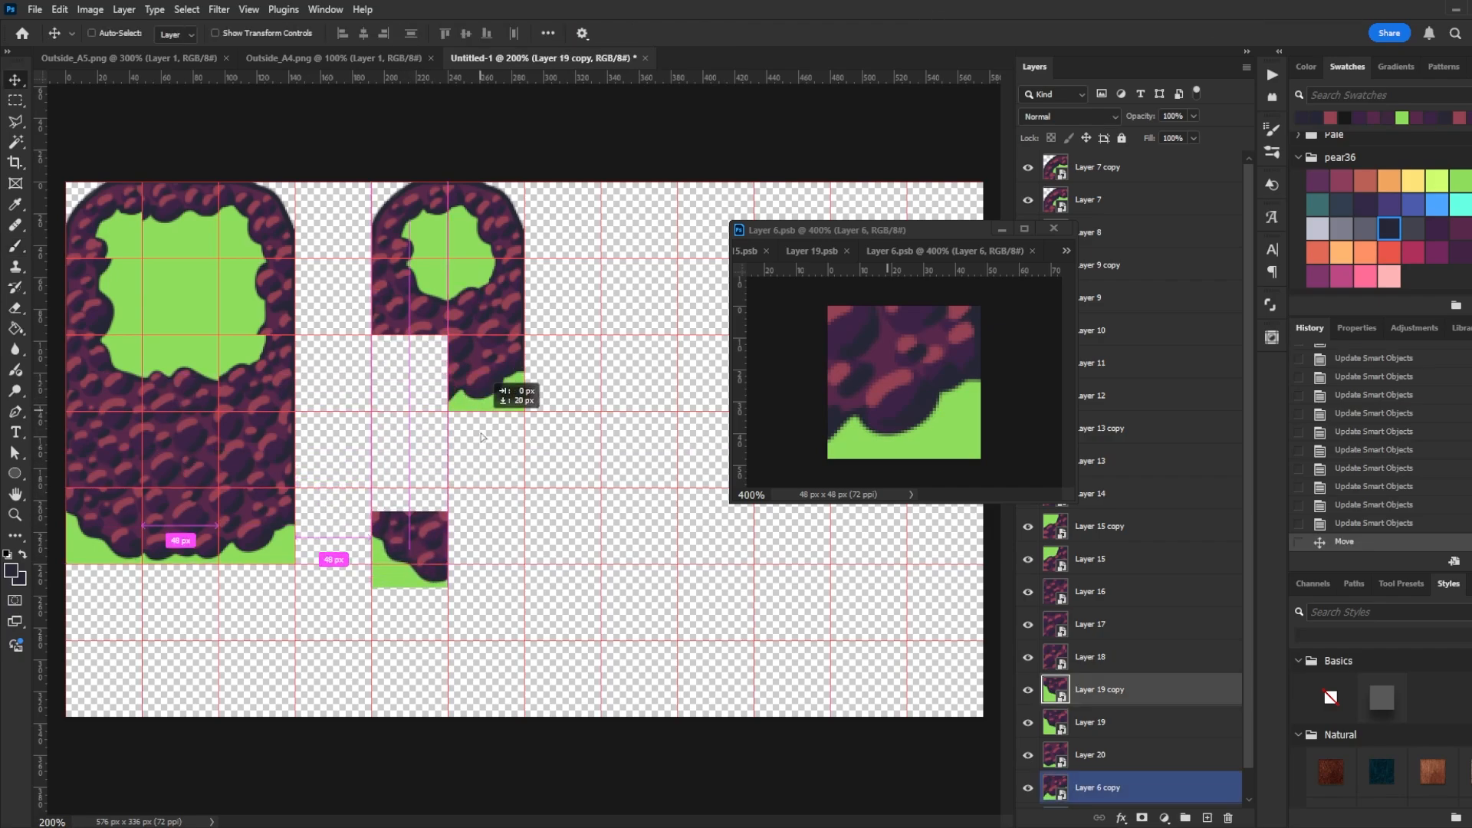
pyautogui.moveTo(480, 437); pyautogui.dragTo(482, 553)
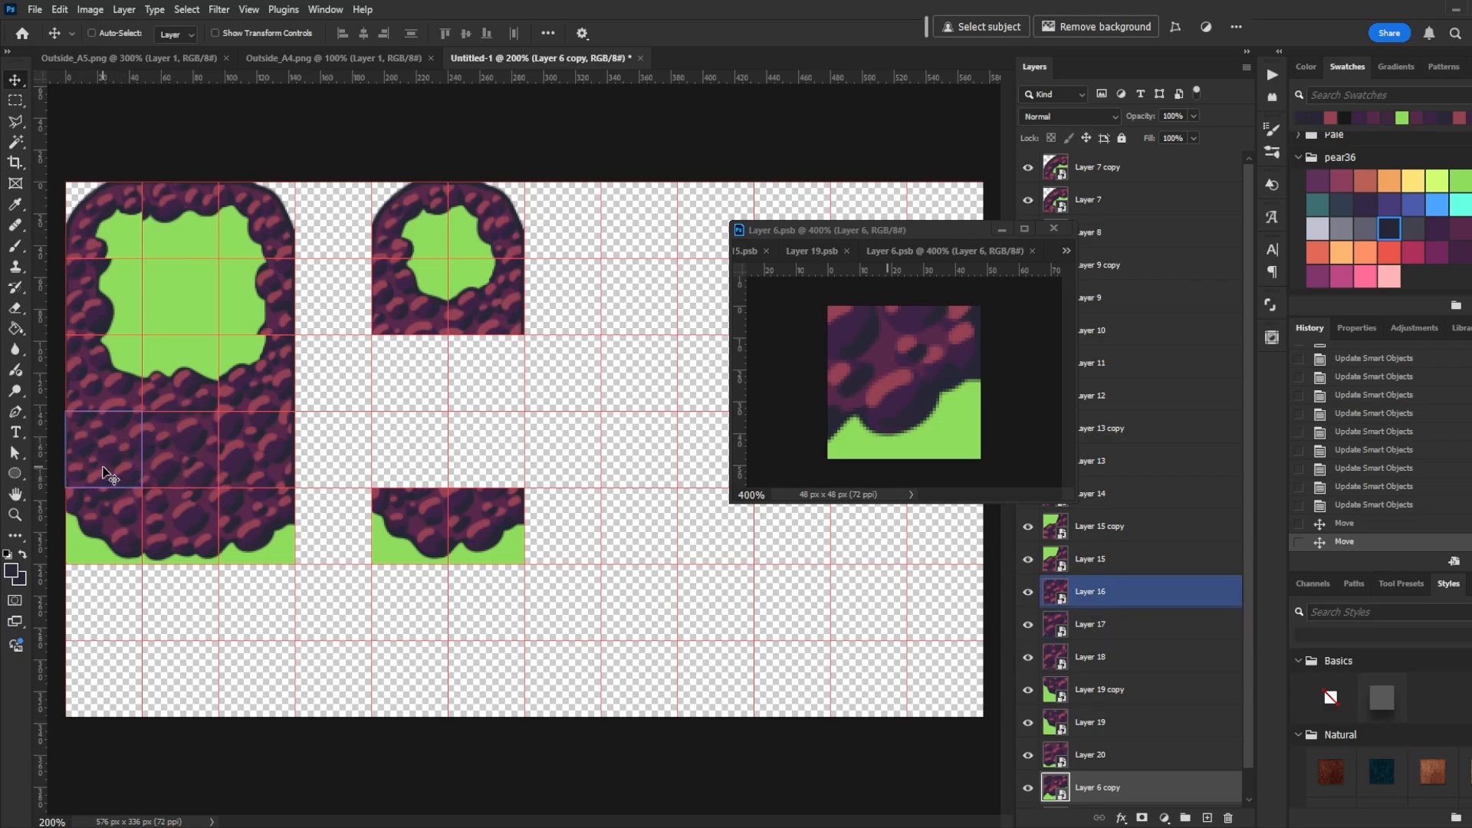
# - Fill the gap in the smaller block's middle rows with copies of the large block's rock fill tiles
pyautogui.moveTo(105, 473); pyautogui.dragTo(425, 458)
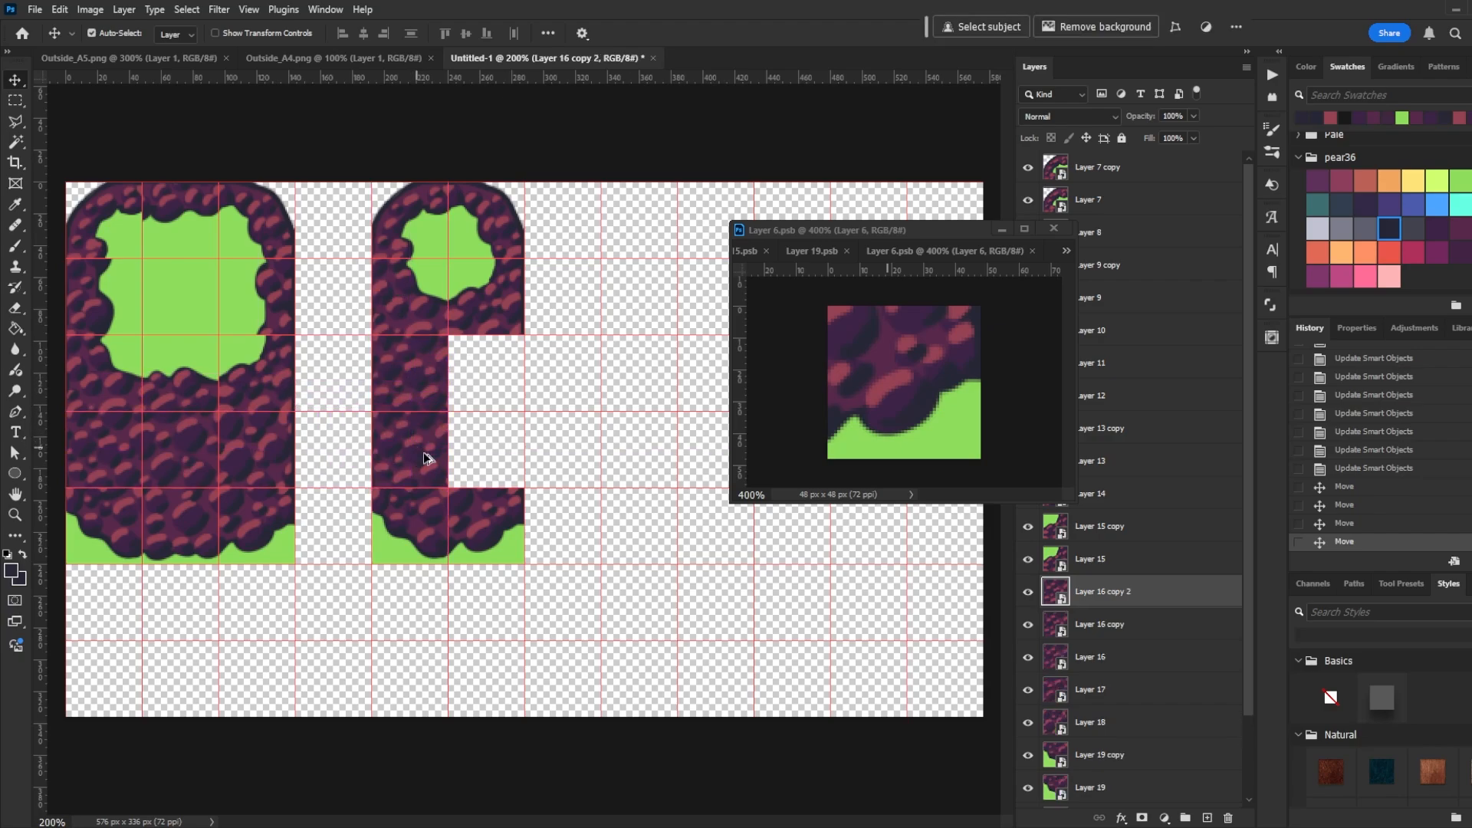
pyautogui.moveTo(255, 443); pyautogui.dragTo(493, 460)
# - Open the smaller block's middle rock fill tile smart object and turn on Pattern Preview
pyautogui.hotkey('ctrl', 'h')
pyautogui.hotkey('ctrl', '+')
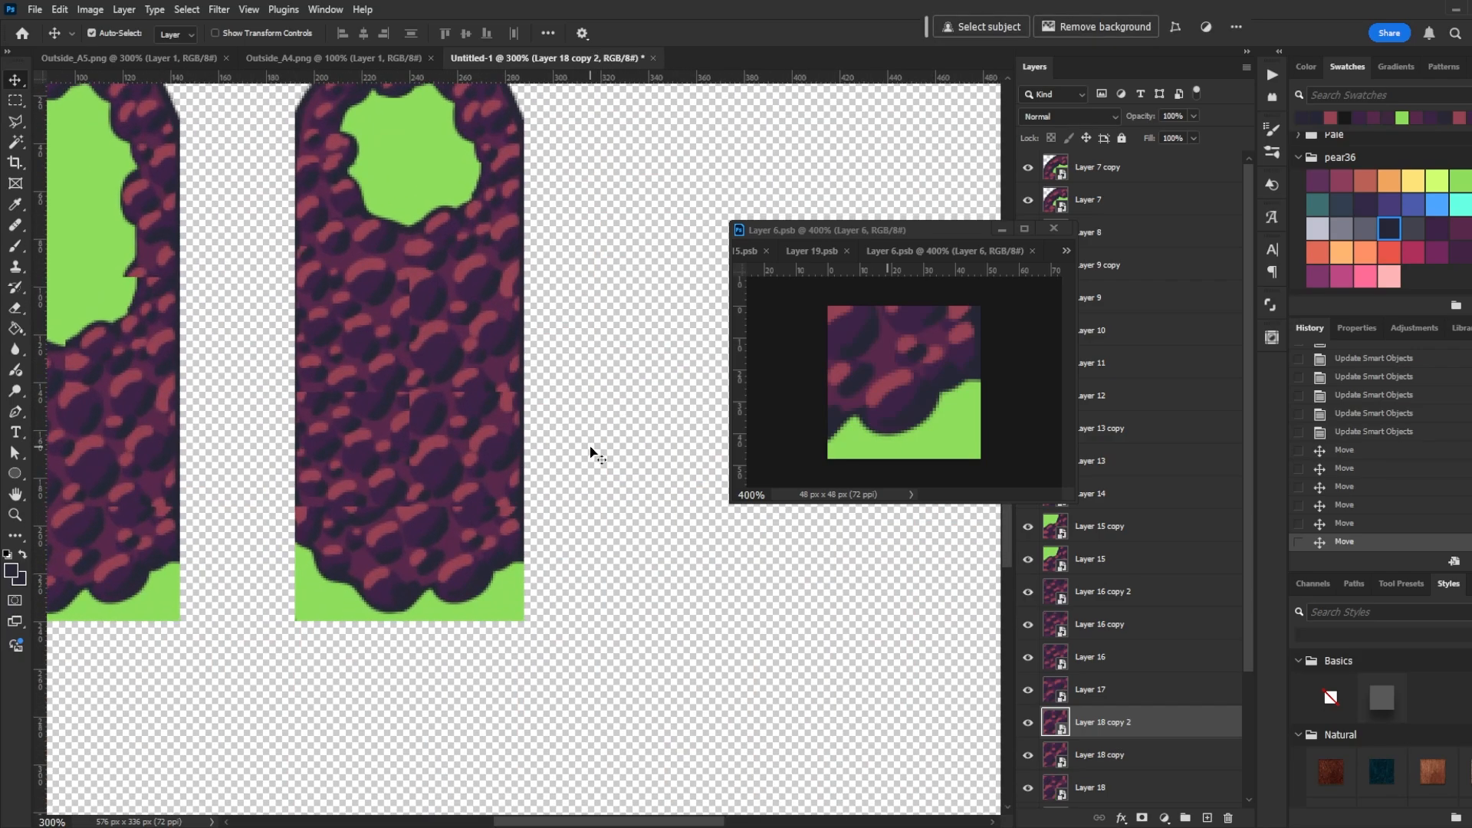
pyautogui.scroll(4, 617, 414)
pyautogui.hscroll(-3, 617, 414)
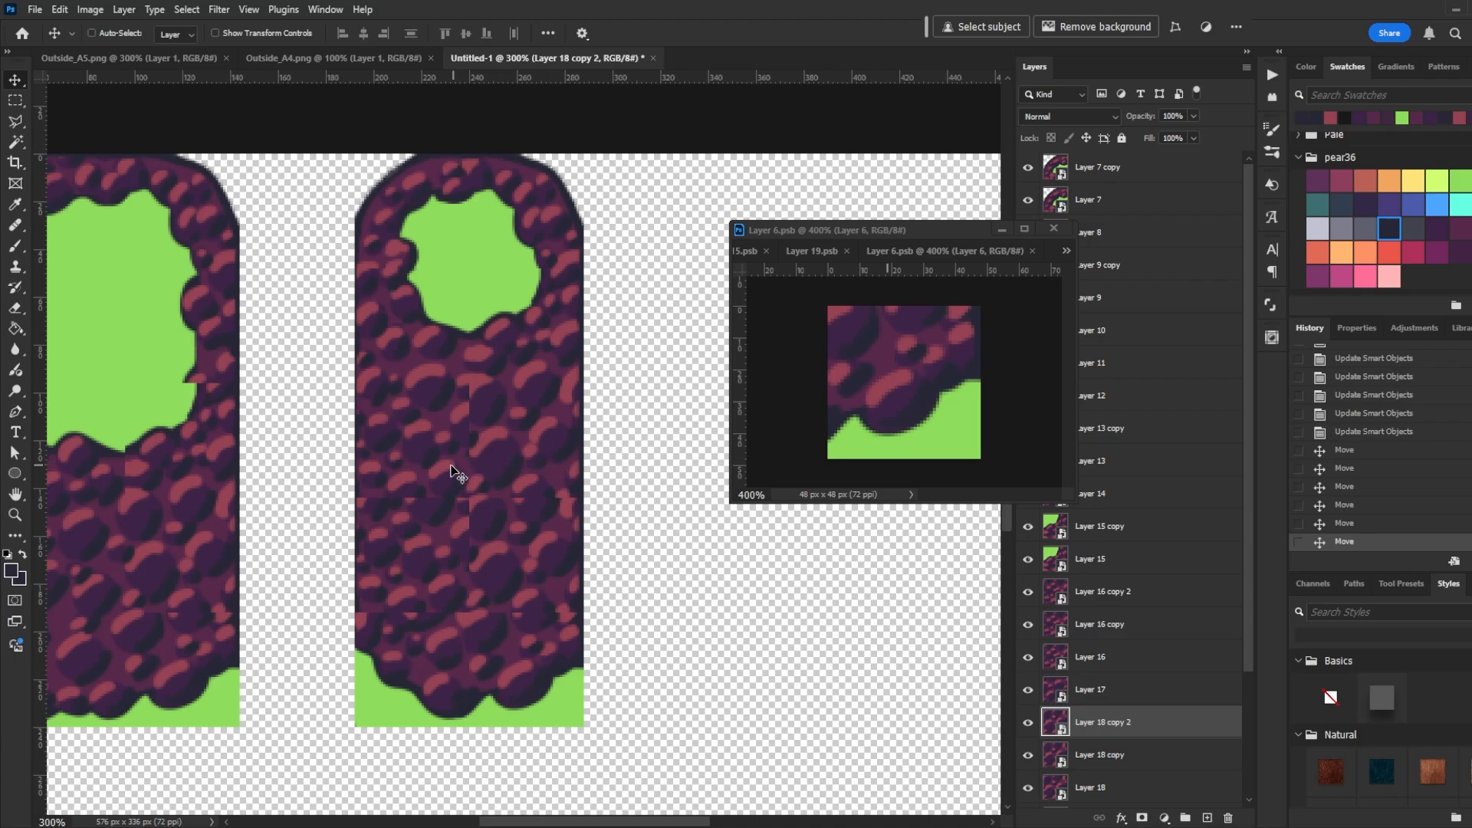
pyautogui.keyDown('ctrl'); pyautogui.click(423, 445); pyautogui.keyUp('ctrl')
pyautogui.doubleClick(1055, 626)
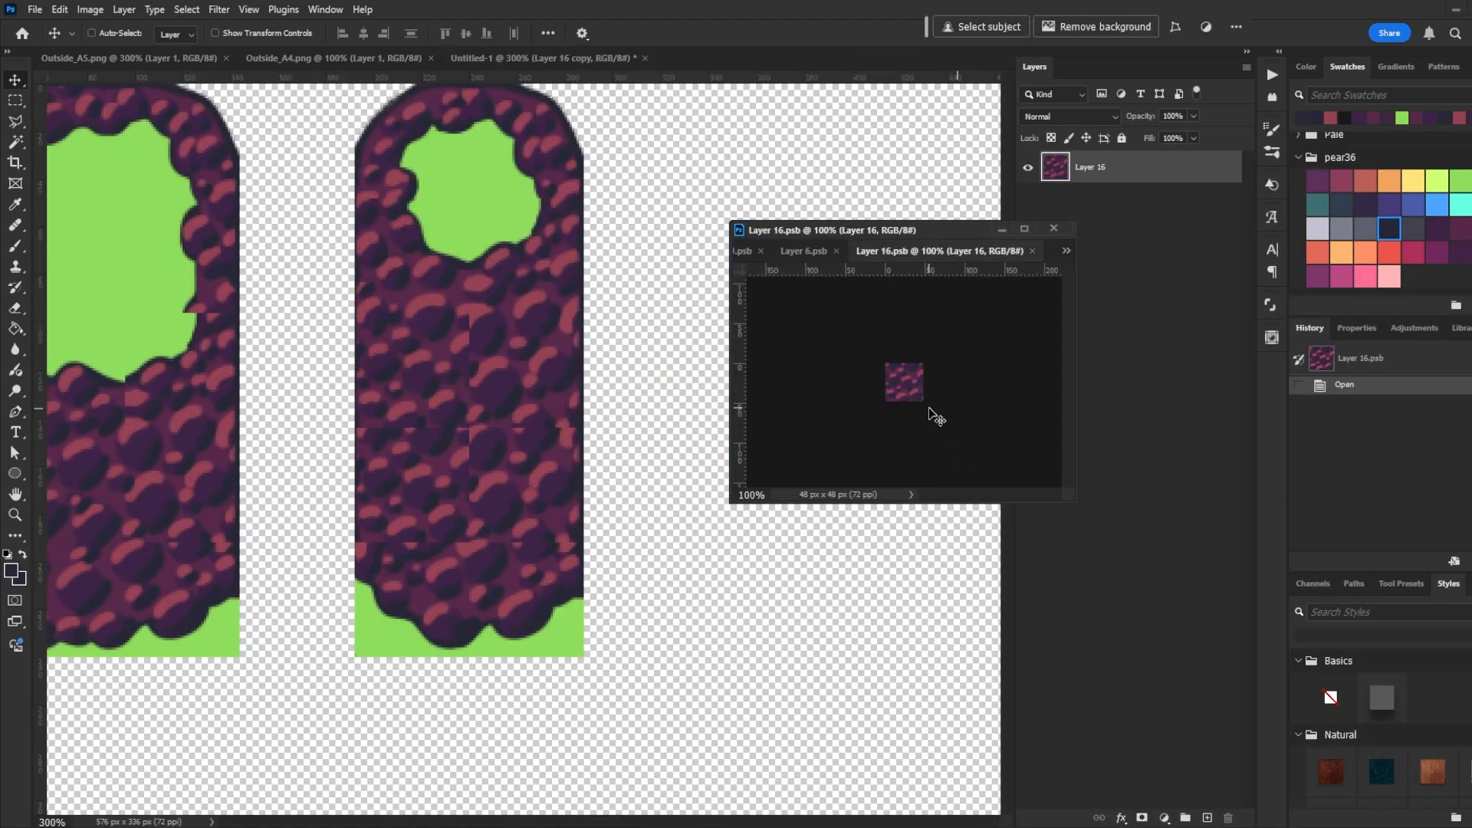
pyautogui.hotkey('ctrl', '+')
pyautogui.hotkey('ctrl', '+')
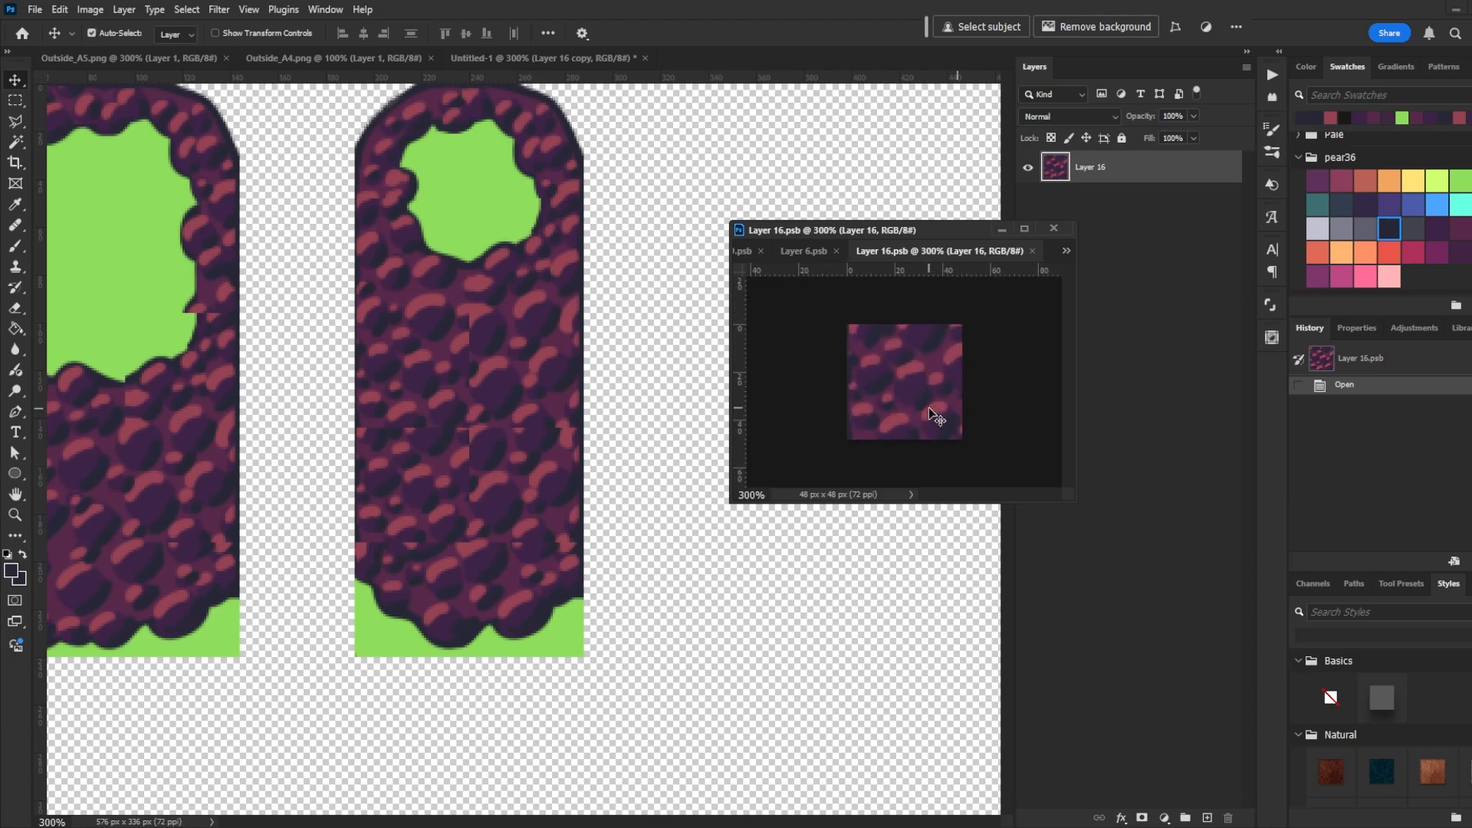
pyautogui.hotkey('ctrl', '+')
pyautogui.moveTo(850, 233); pyautogui.dragTo(849, 219)
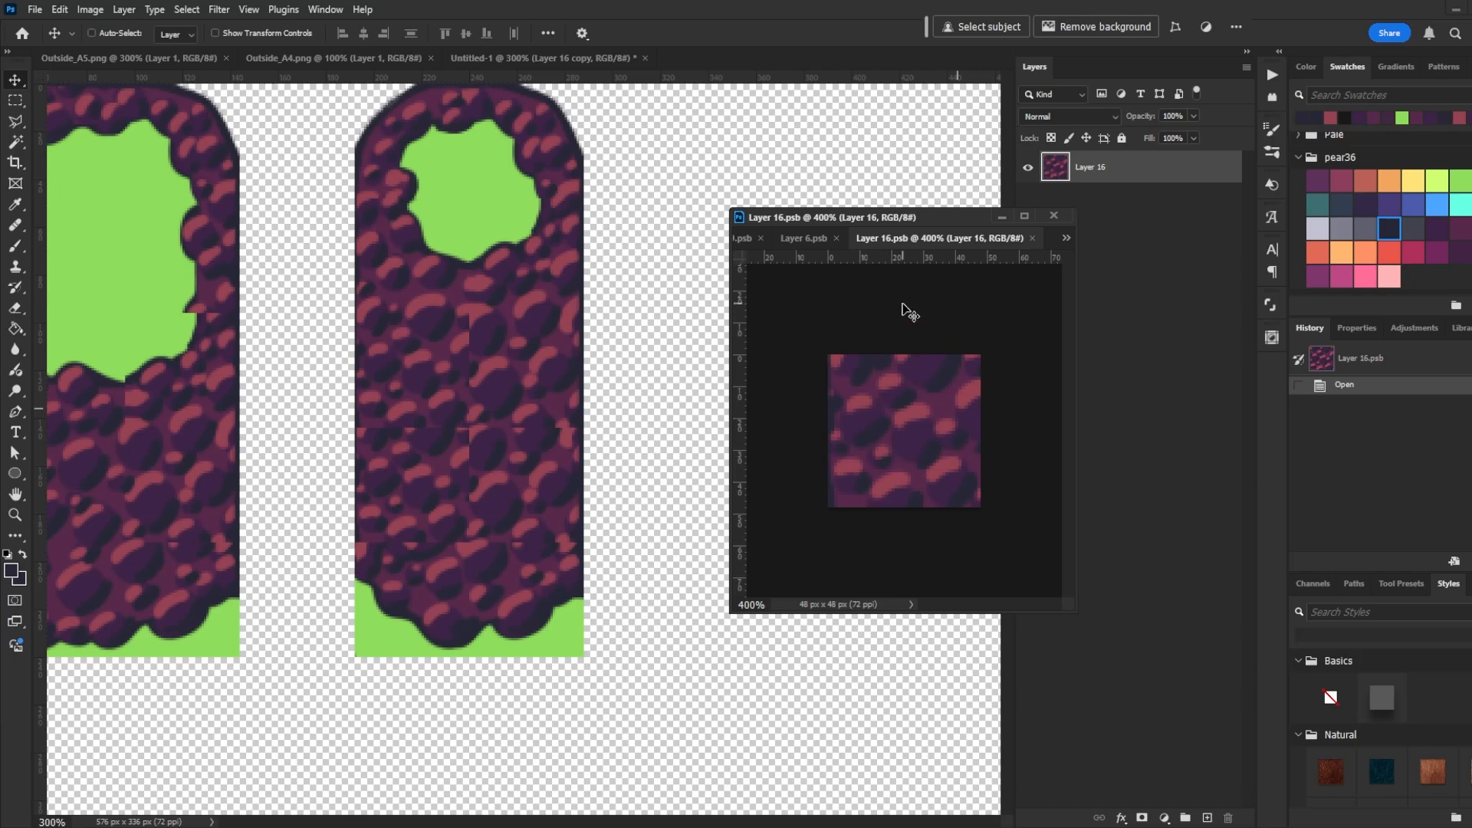
pyautogui.click(249, 9)
pyautogui.click(418, 279)
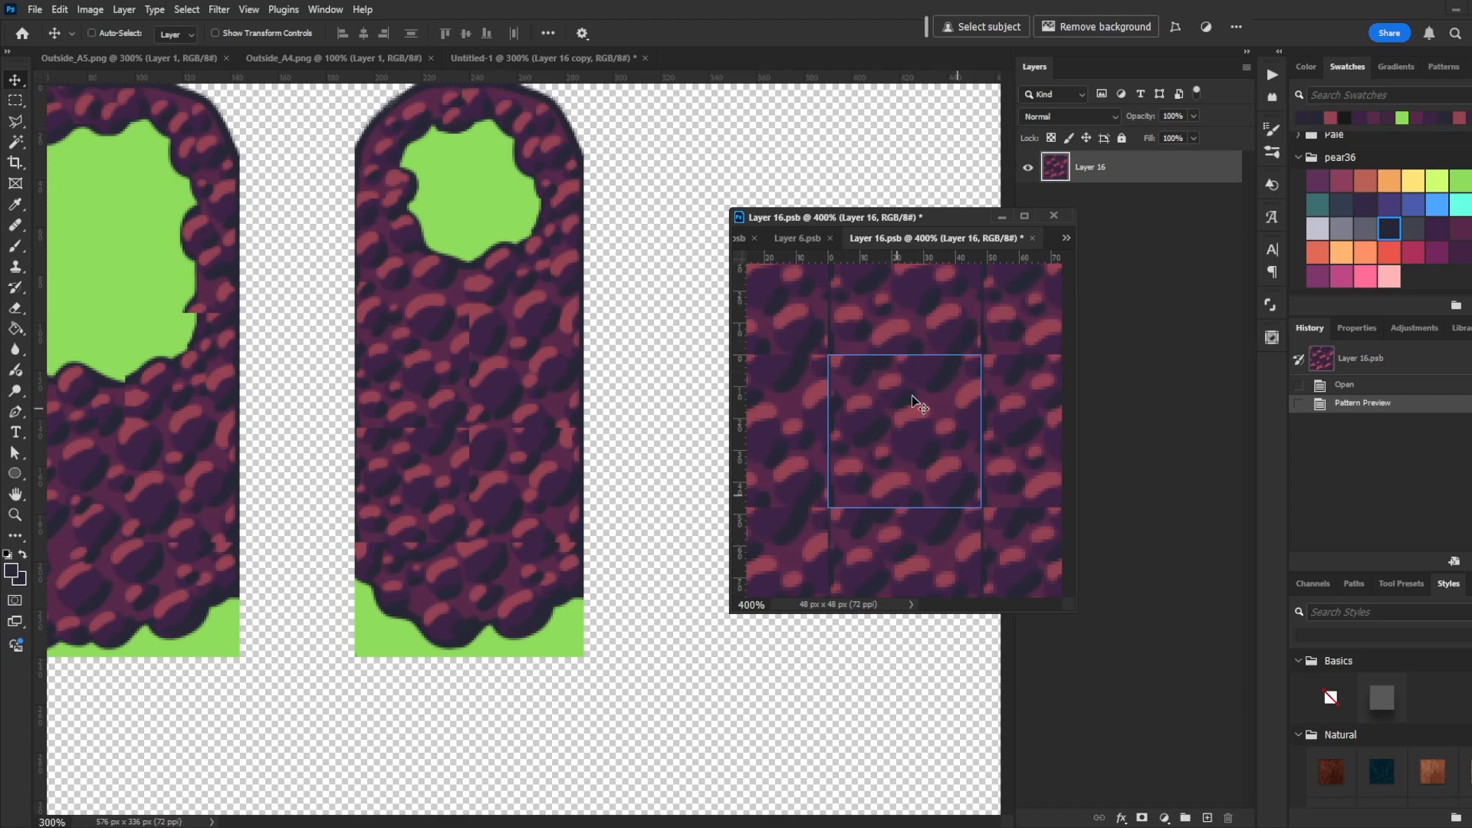
# - Paint highlight dabs across the fill tile's lower seam and save the smart object
pyautogui.hotkey('ctrl', '+')
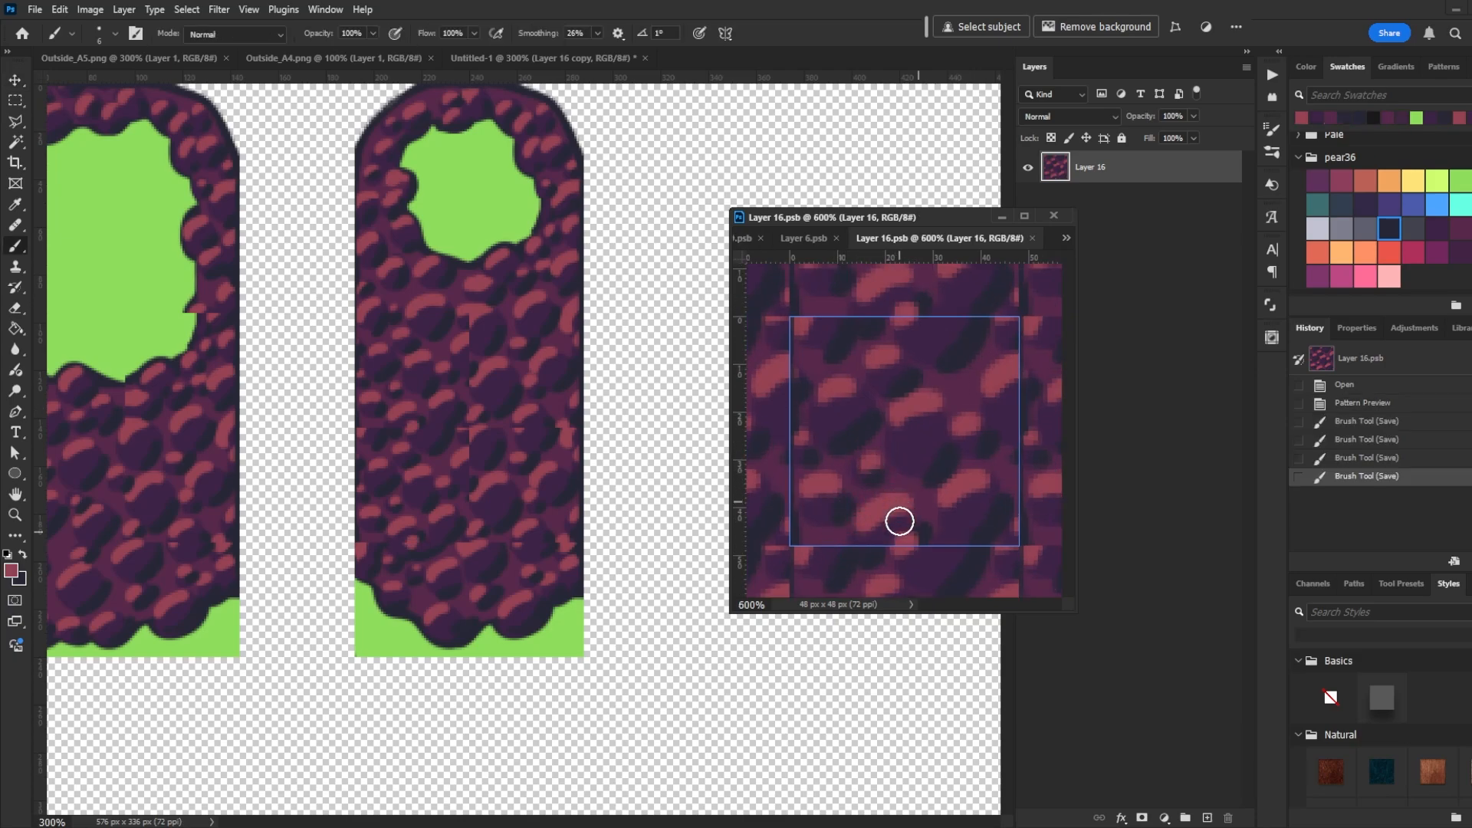
pyautogui.click(923, 525)
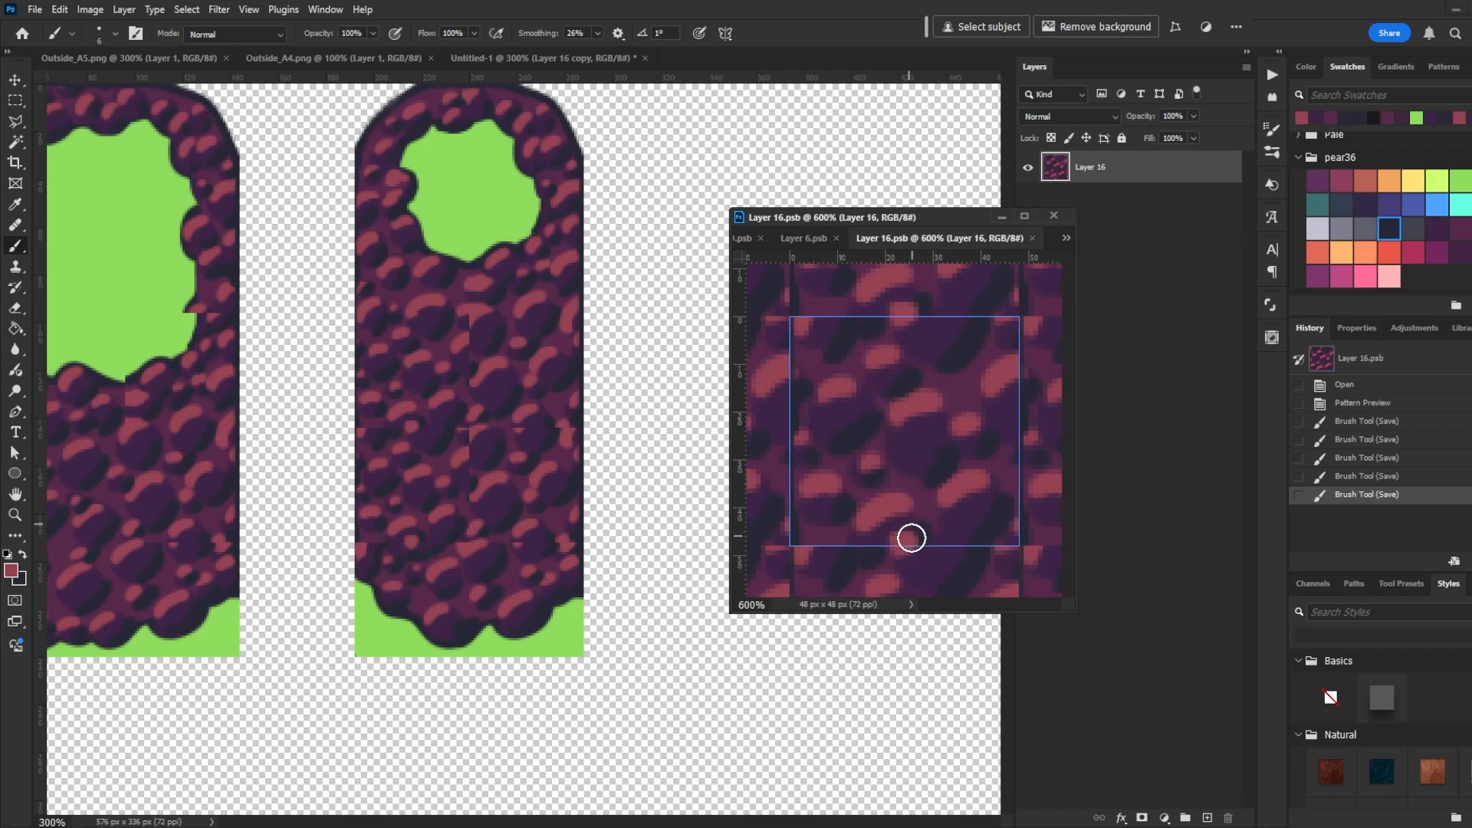
pyautogui.keyDown('alt'); pyautogui.click(830, 529); pyautogui.keyUp('alt')
pyautogui.moveTo(843, 538); pyautogui.dragTo(858, 549)
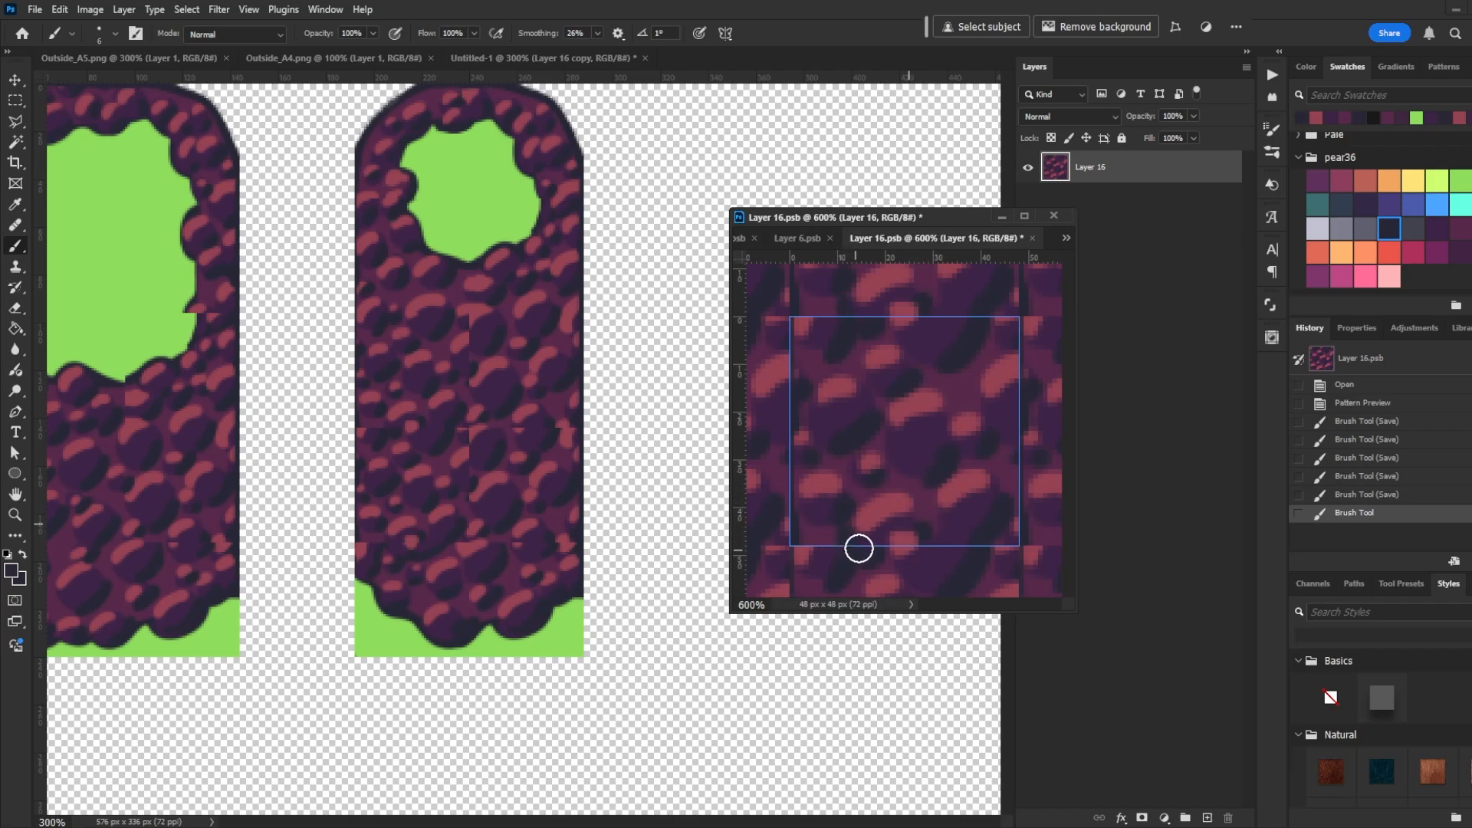
pyautogui.hotkey('ctrl', 's')
# - Add dabs along the fill tile's lower-left corner, undo and restore the last one, and save
pyautogui.keyDown('alt'); pyautogui.click(805, 551); pyautogui.keyUp('alt')
pyautogui.click(806, 539)
pyautogui.click(805, 537)
pyautogui.click(802, 546)
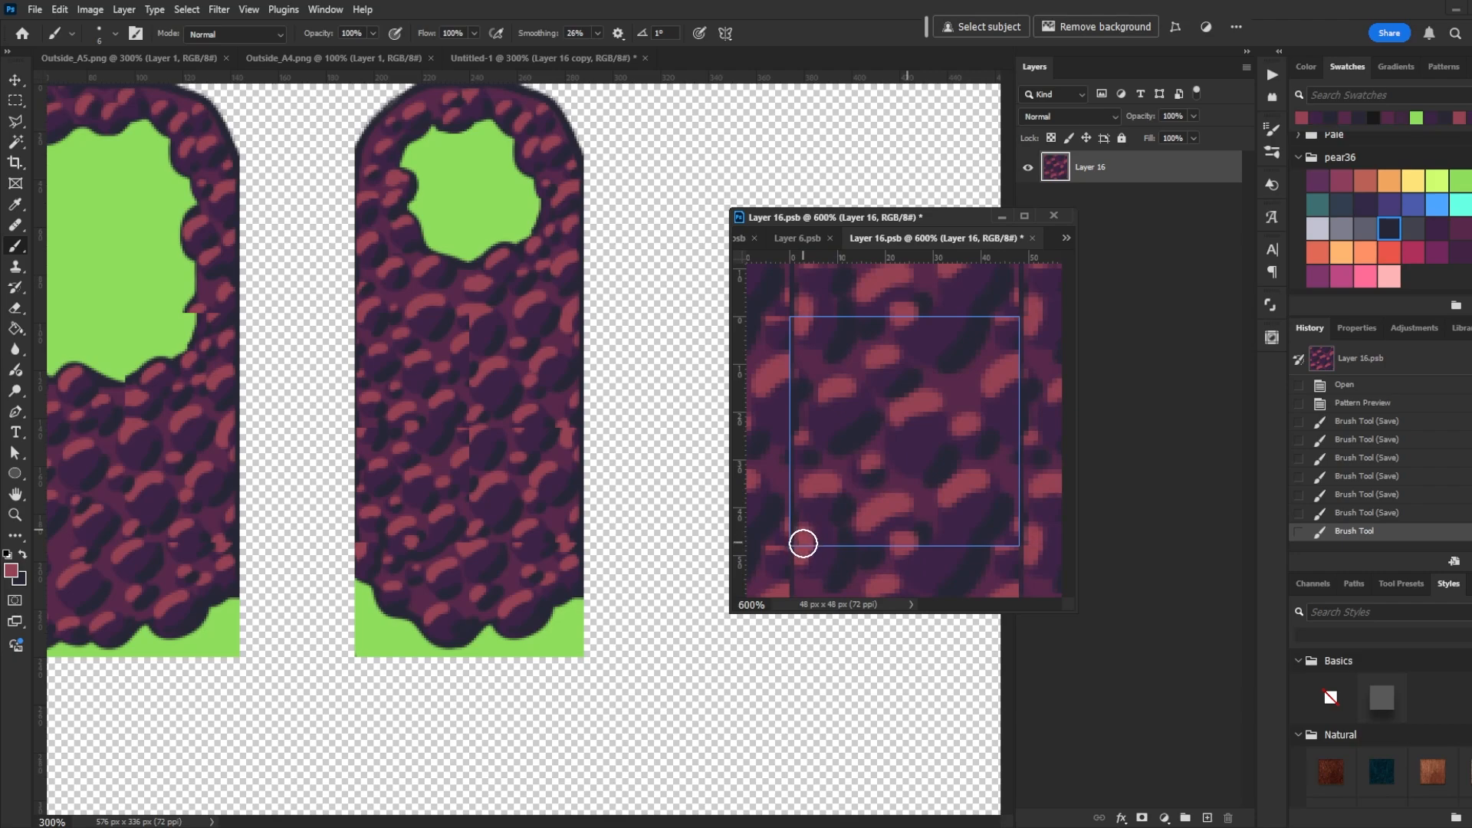
pyautogui.hotkey('ctrl', 's')
pyautogui.hotkey('ctrl', 'z')
pyautogui.hotkey('ctrl', 's')
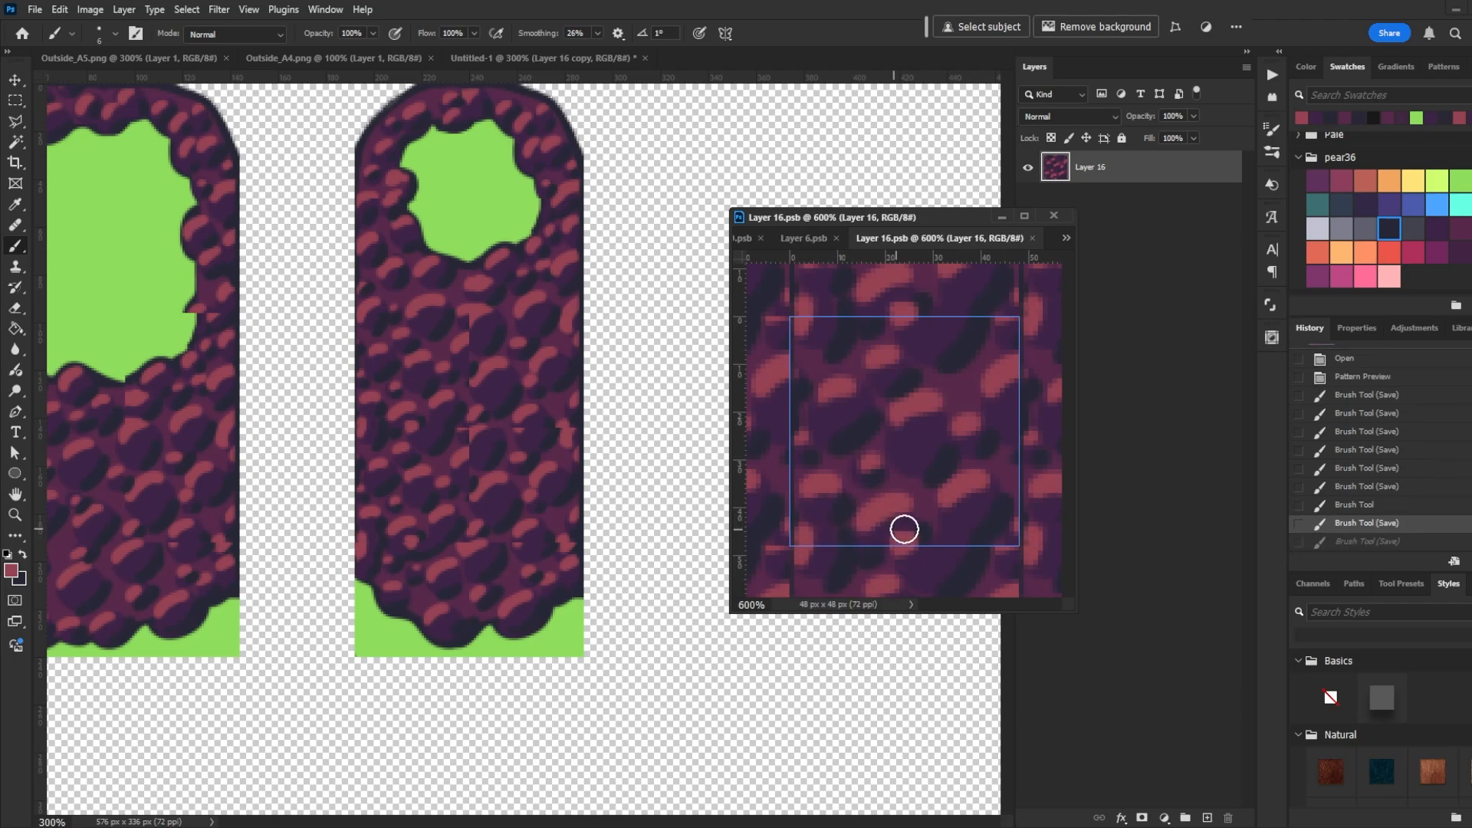
pyautogui.click(1366, 542)
pyautogui.hotkey('ctrl', 's')
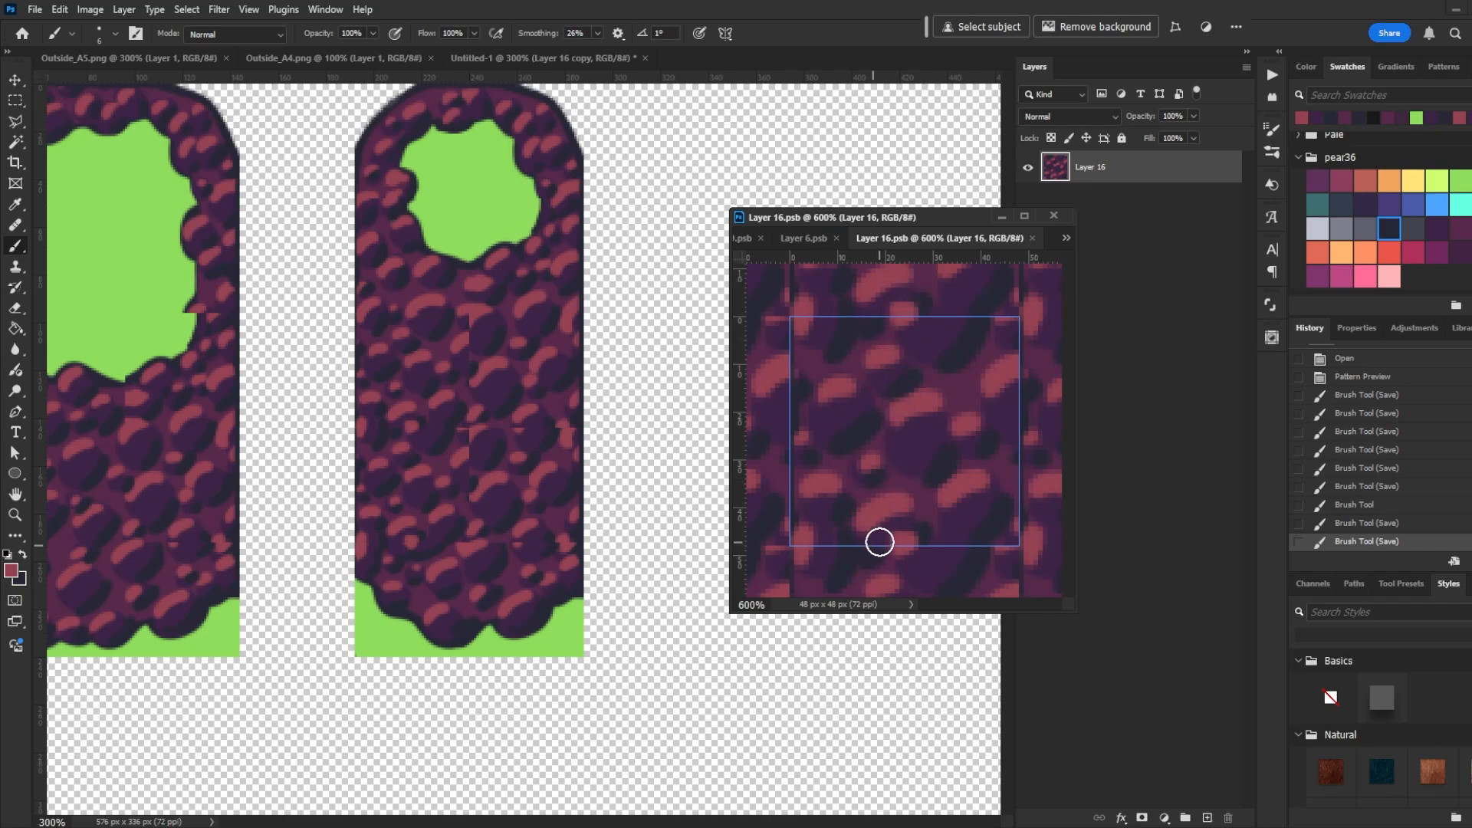
# - Paint a stroke across the fill tile's middle, undo it, and dab near the tile's upper area
pyautogui.moveTo(781, 451); pyautogui.dragTo(828, 453)
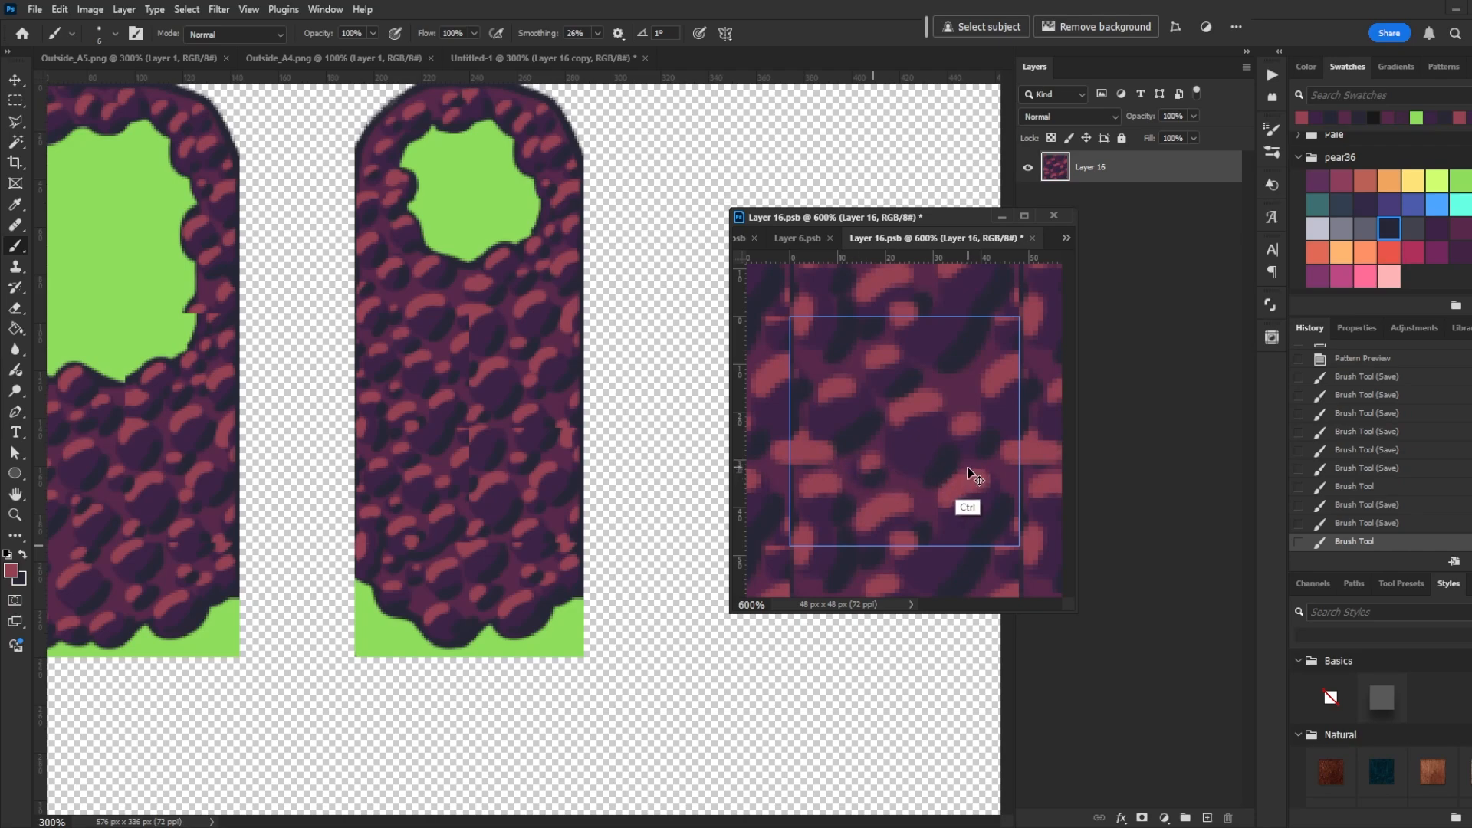
pyautogui.hotkey('ctrl', 'z')
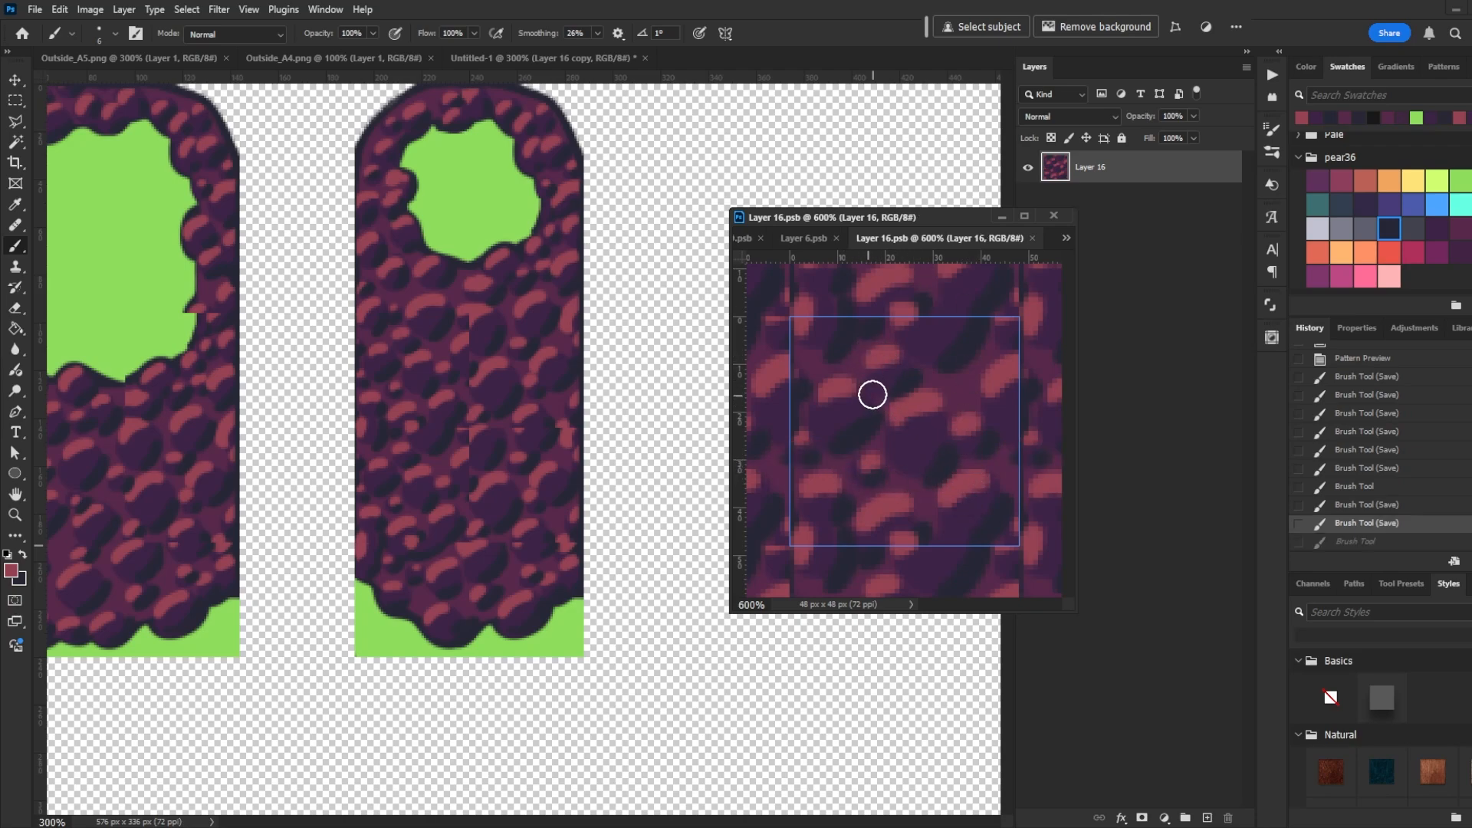
pyautogui.click(905, 320)
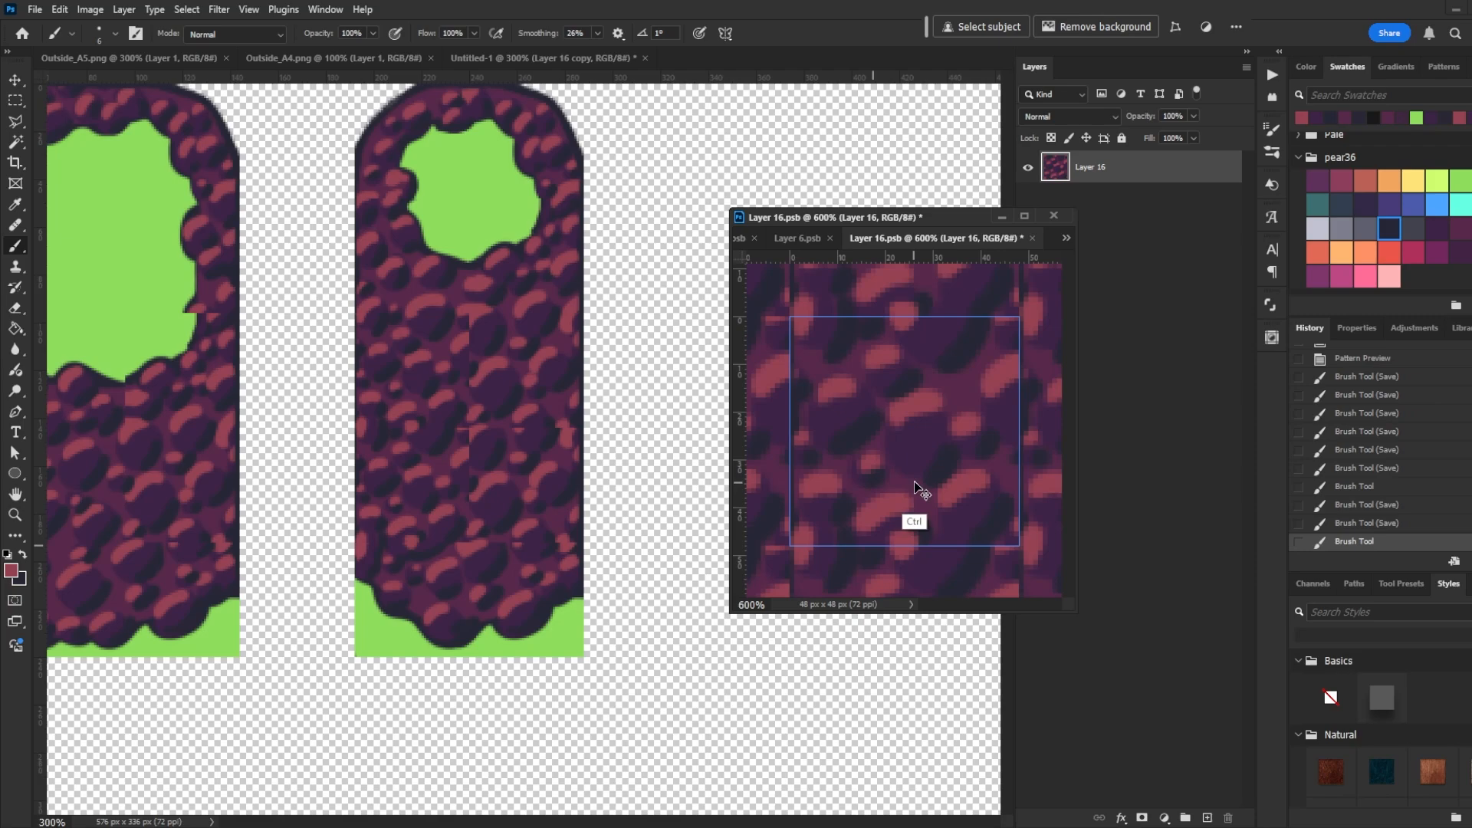
# - Undo the upper dab, then paint highlight dabs and a short stroke around the fill tile's lower-right area, saving each time
pyautogui.hotkey('ctrl', 'z')
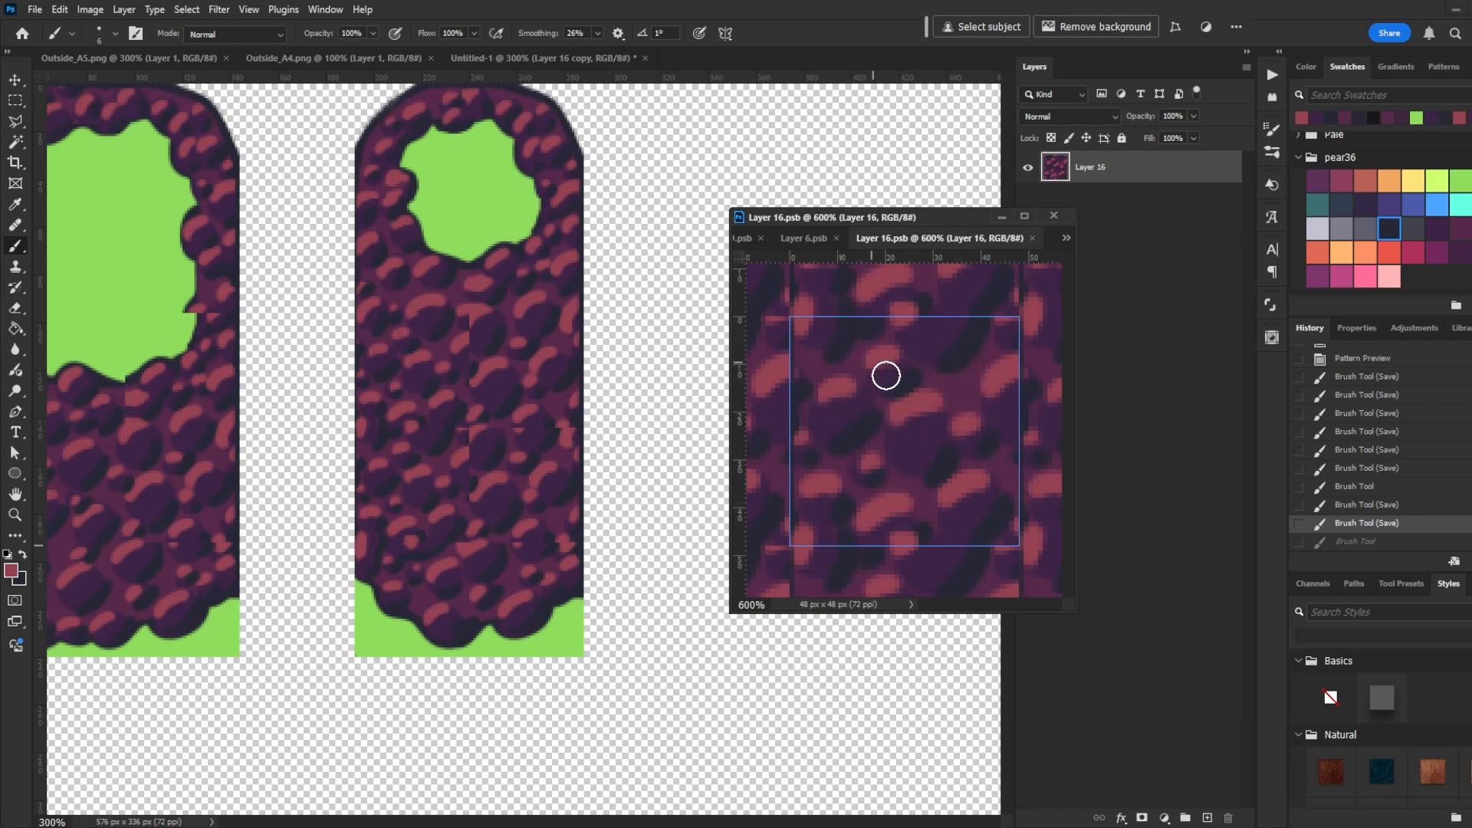
pyautogui.keyDown('alt'); pyautogui.click(1006, 339); pyautogui.keyUp('alt')
pyautogui.click(953, 513)
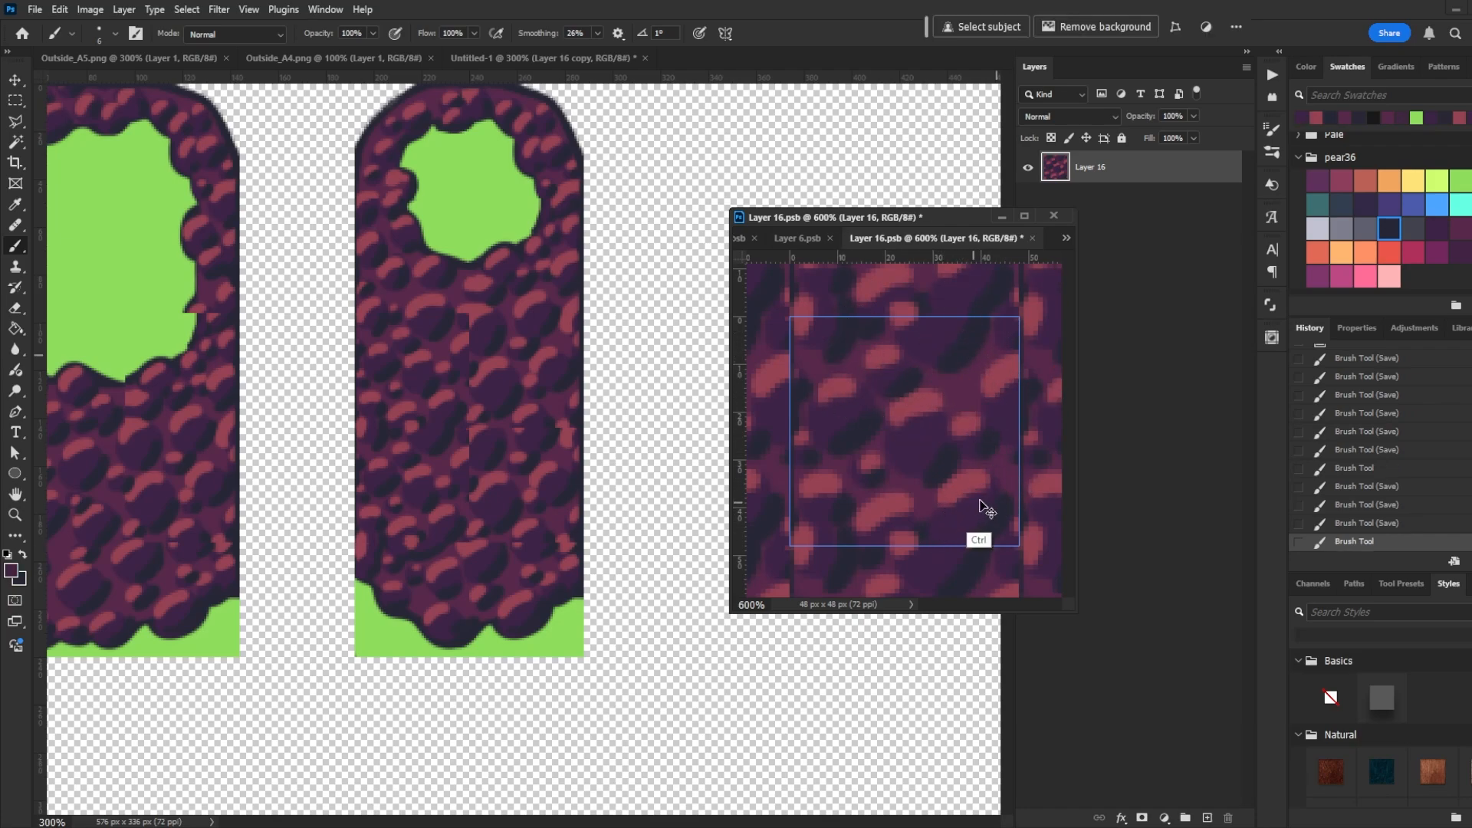
pyautogui.hotkey('ctrl', 's')
pyautogui.keyDown('alt'); pyautogui.click(966, 482); pyautogui.keyUp('alt')
pyautogui.moveTo(936, 513); pyautogui.dragTo(964, 486)
pyautogui.hotkey('ctrl', 's')
pyautogui.keyDown('alt'); pyautogui.click(983, 528); pyautogui.keyUp('alt')
pyautogui.click(947, 531)
pyautogui.hotkey('ctrl', 's')
pyautogui.hotkey('ctrl', 'z')
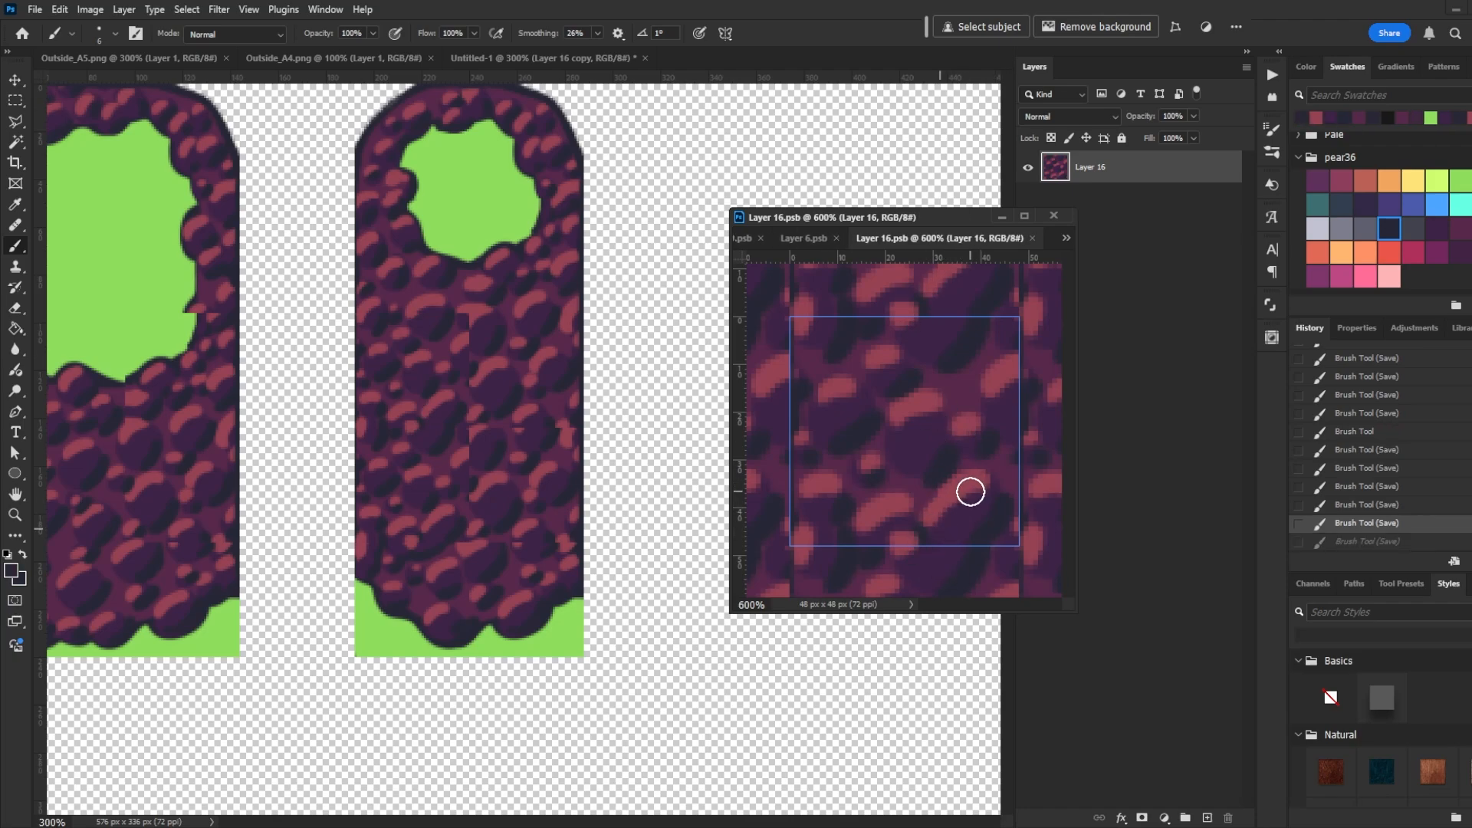
pyautogui.hotkey('ctrl', 'shift', 'z')
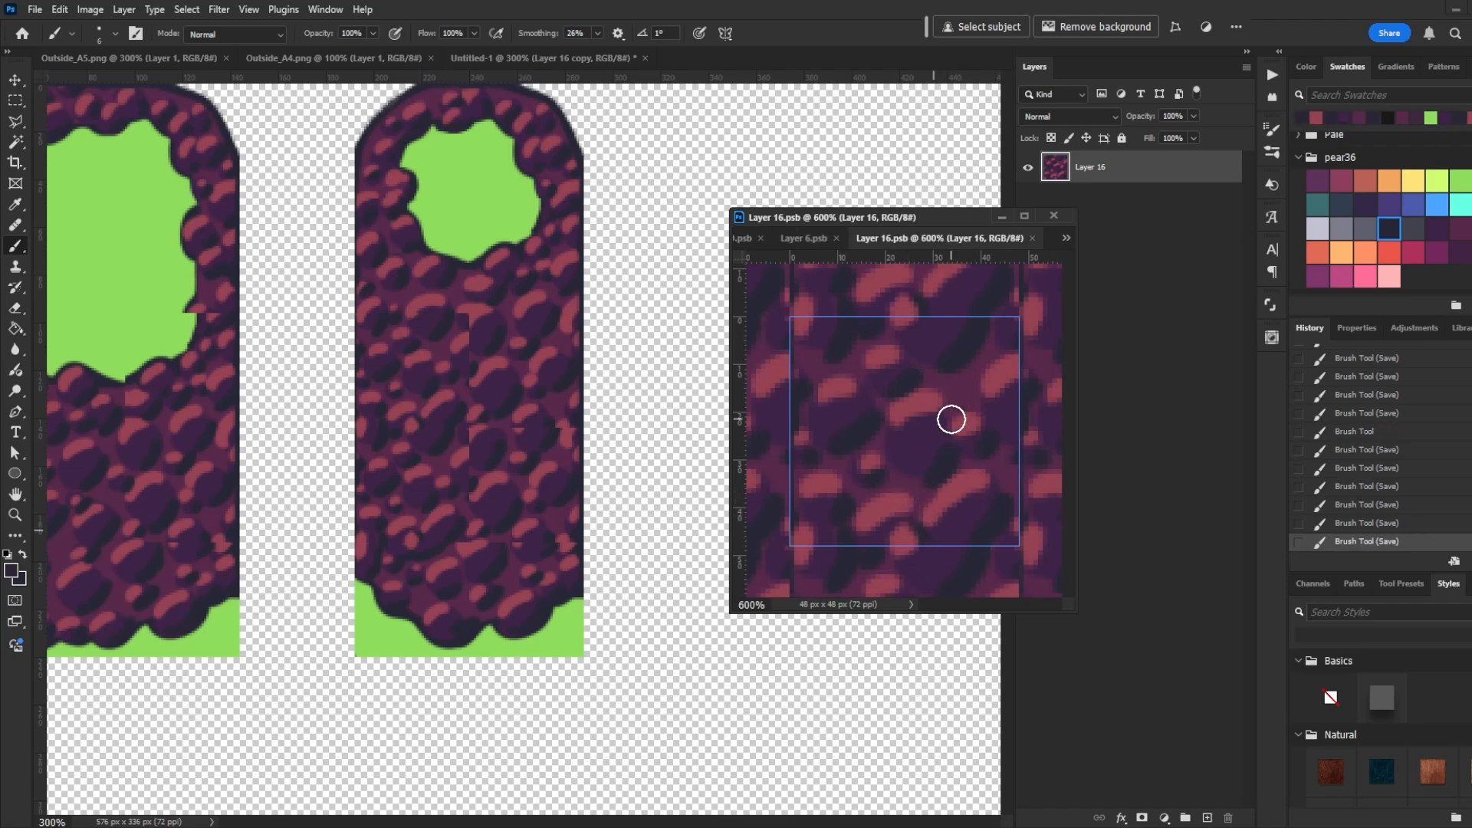
# - Turn off Pattern Preview and add highlight dabs along the fill tile's upper-right edge, saving after each
pyautogui.click(248, 9)
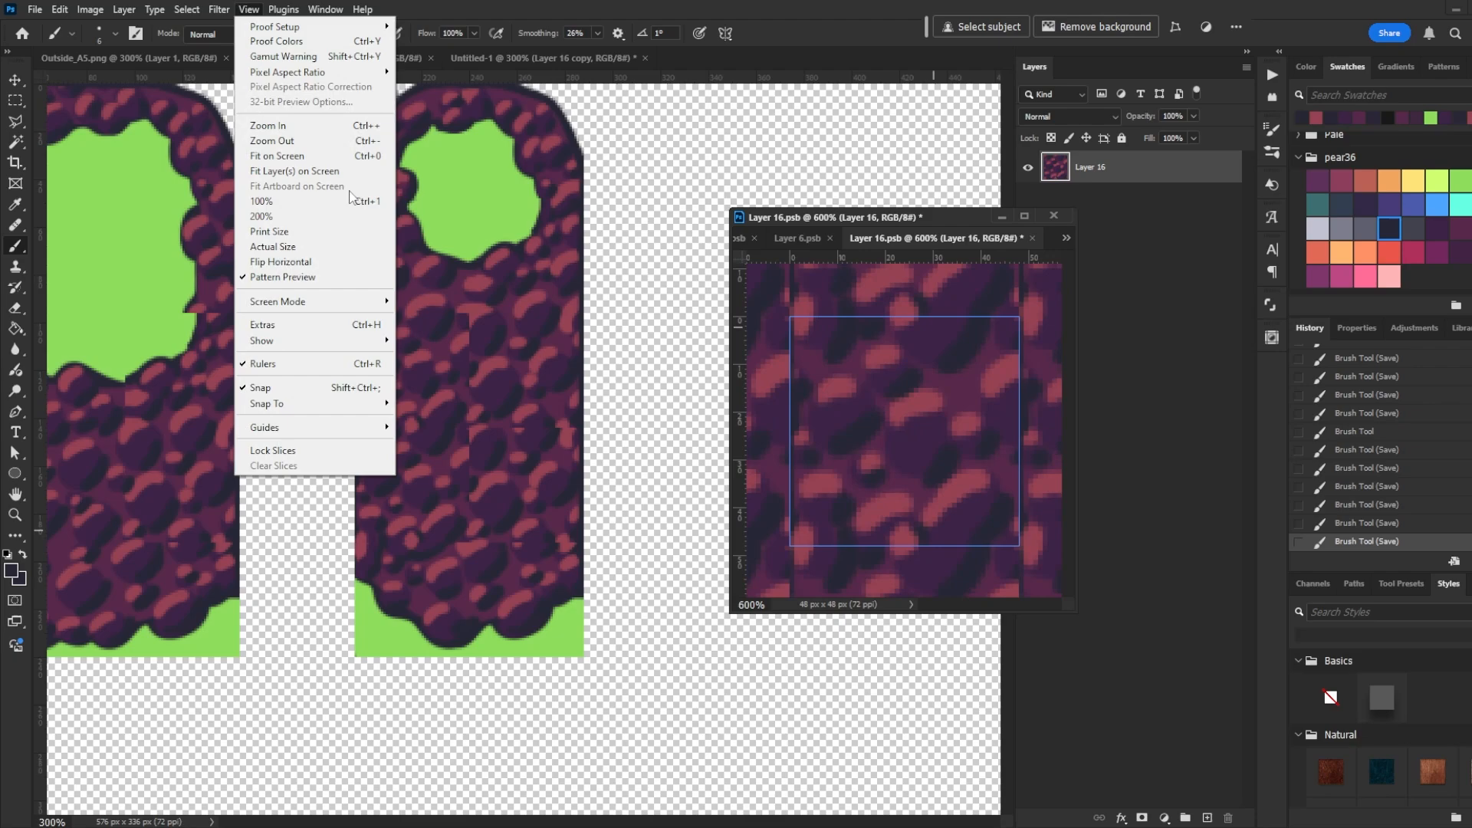
pyautogui.click(329, 278)
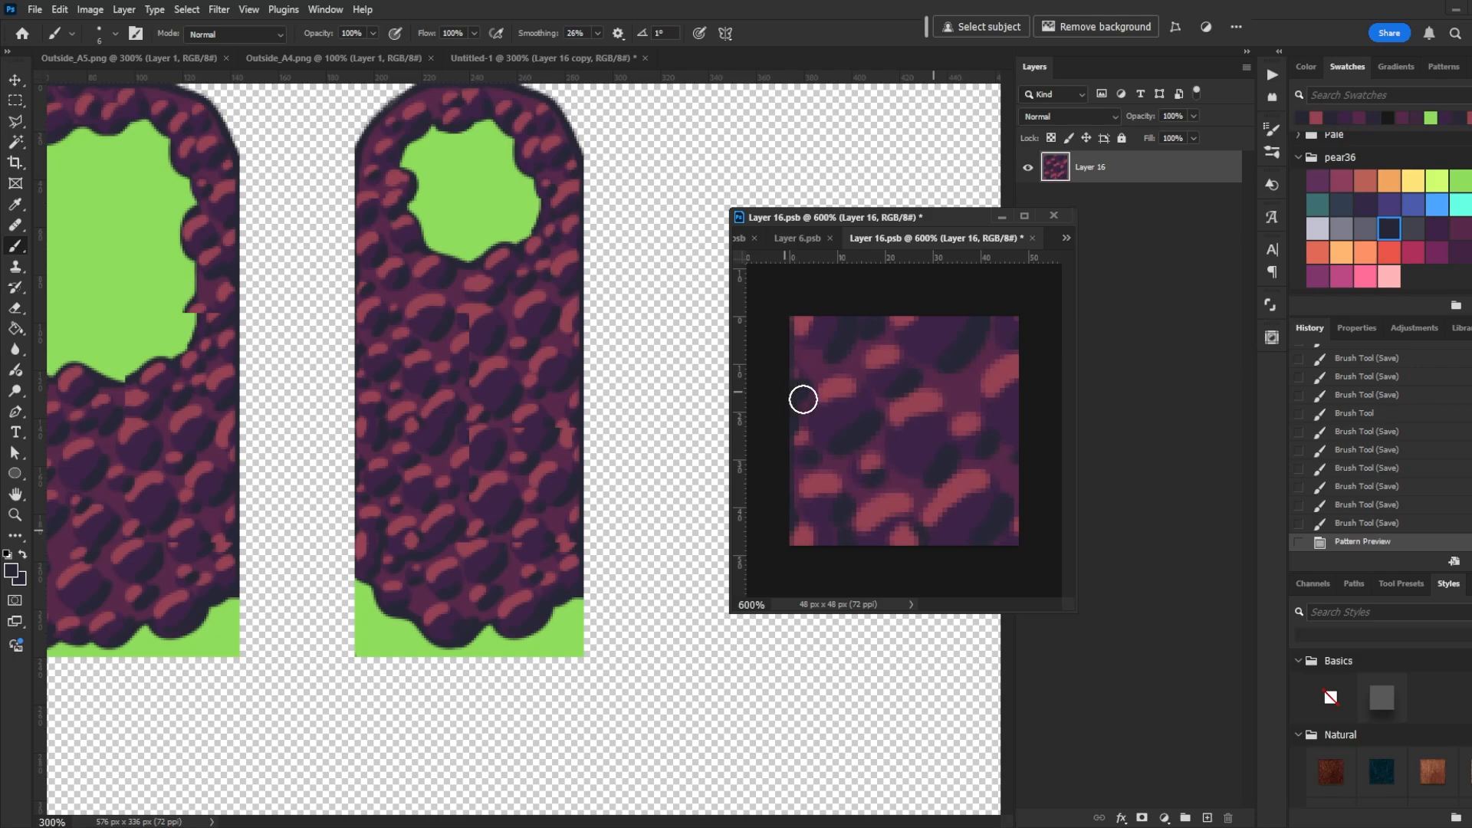
pyautogui.keyDown('alt'); pyautogui.click(968, 348); pyautogui.keyUp('alt')
pyautogui.click(1013, 372)
pyautogui.hotkey('ctrl', 's')
pyautogui.keyDown('alt'); pyautogui.click(1001, 376); pyautogui.keyUp('alt')
pyautogui.click(1011, 339)
pyautogui.hotkey('ctrl', 's')
pyautogui.click(979, 423)
pyautogui.hotkey('ctrl', 's')
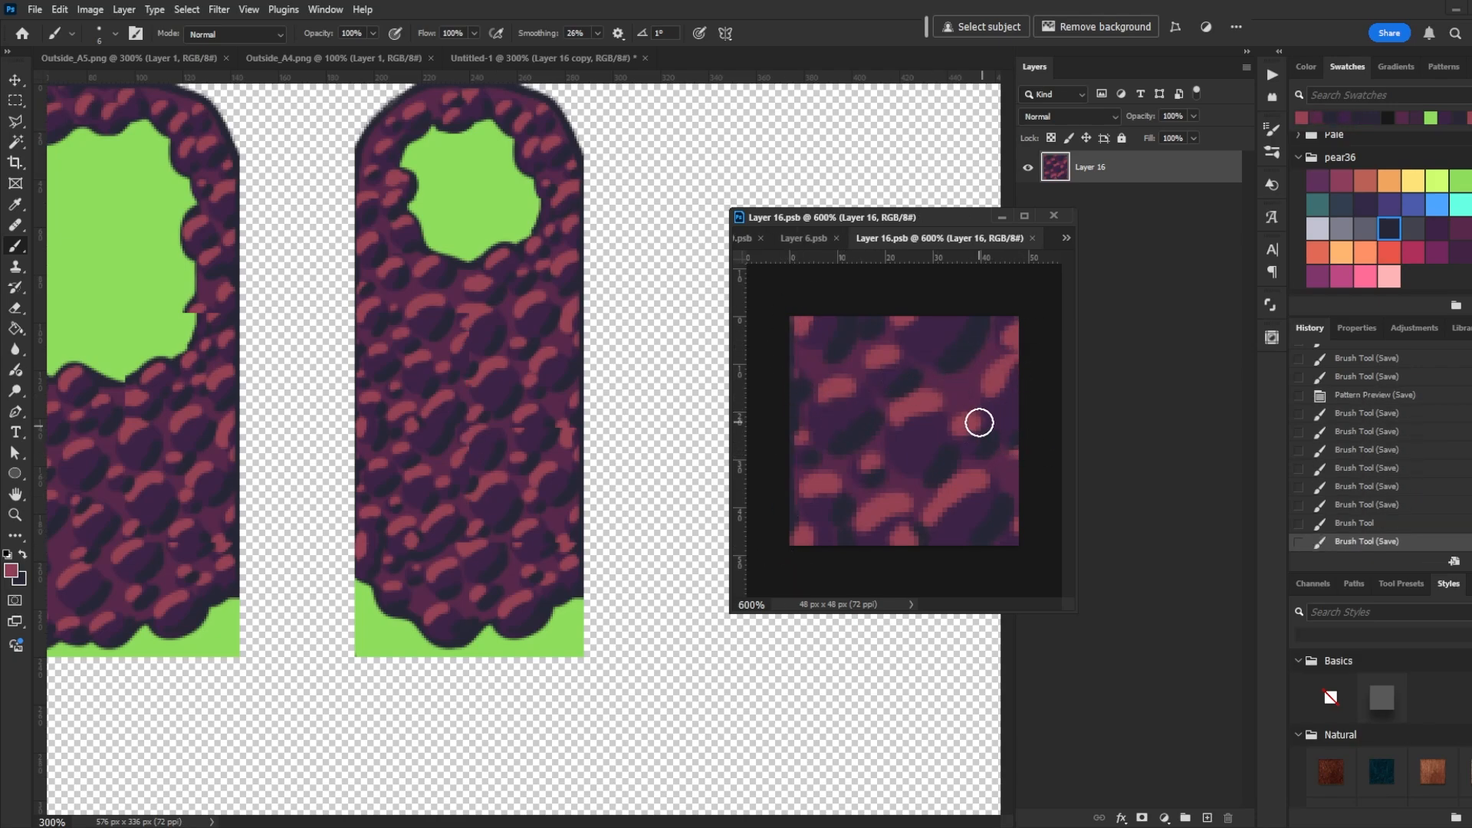
# - Add more highlight dabs across the fill tile's right half and save the smart object
pyautogui.keyDown('alt'); pyautogui.click(1003, 418); pyautogui.keyUp('alt')
pyautogui.click(1013, 361)
pyautogui.keyDown('alt'); pyautogui.click(950, 399); pyautogui.keyUp('alt')
pyautogui.click(987, 410)
pyautogui.hotkey('ctrl', 's')
pyautogui.keyDown('alt'); pyautogui.click(987, 445); pyautogui.keyUp('alt')
pyautogui.click(1015, 429)
pyautogui.hotkey('ctrl', 's')
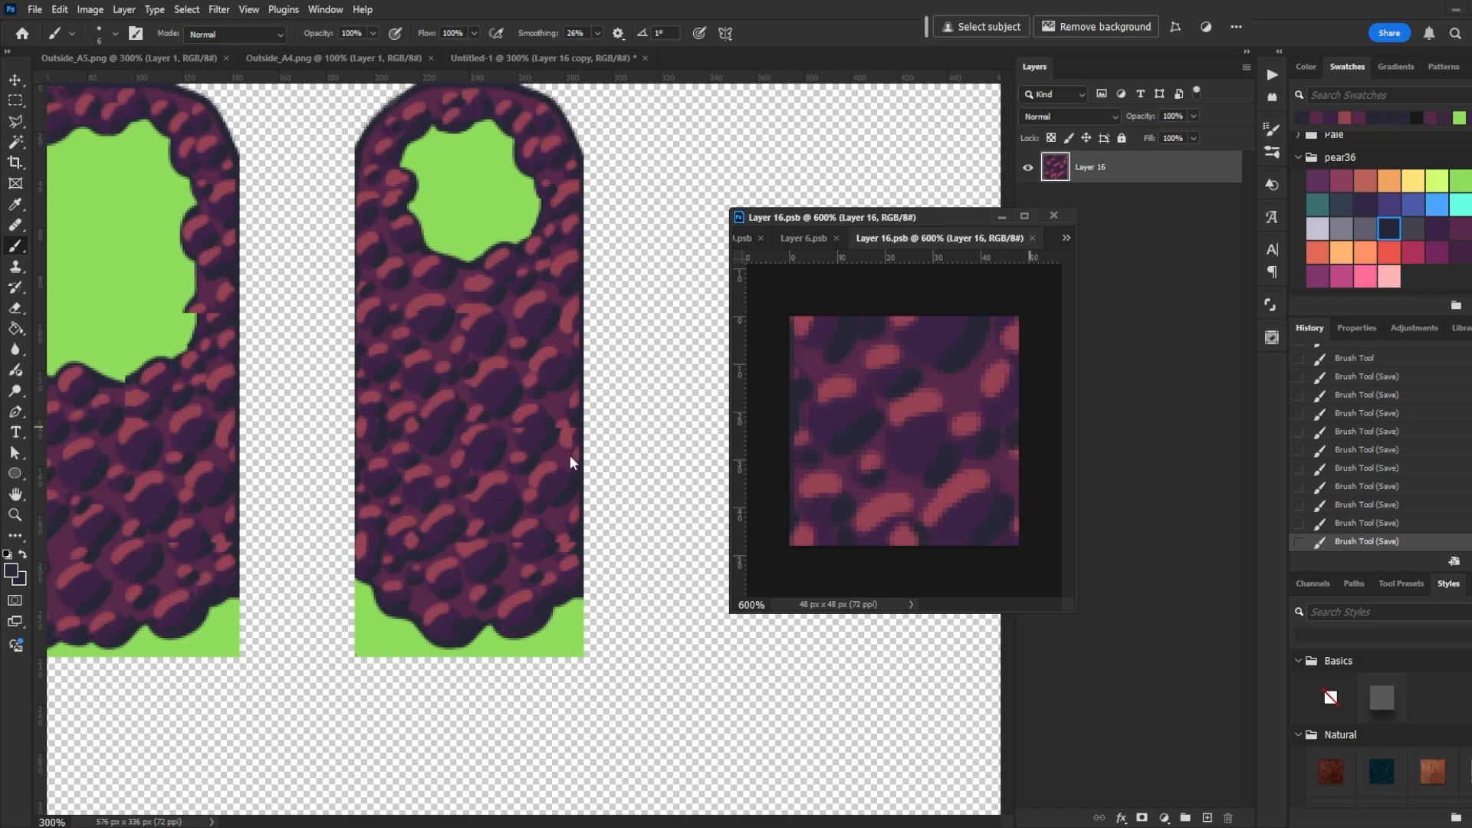
# - Open the neighbouring rock fill tile's smart object in a floating window, zoom in, and turn on Pattern Preview
pyautogui.press('v')
pyautogui.click(696, 55)
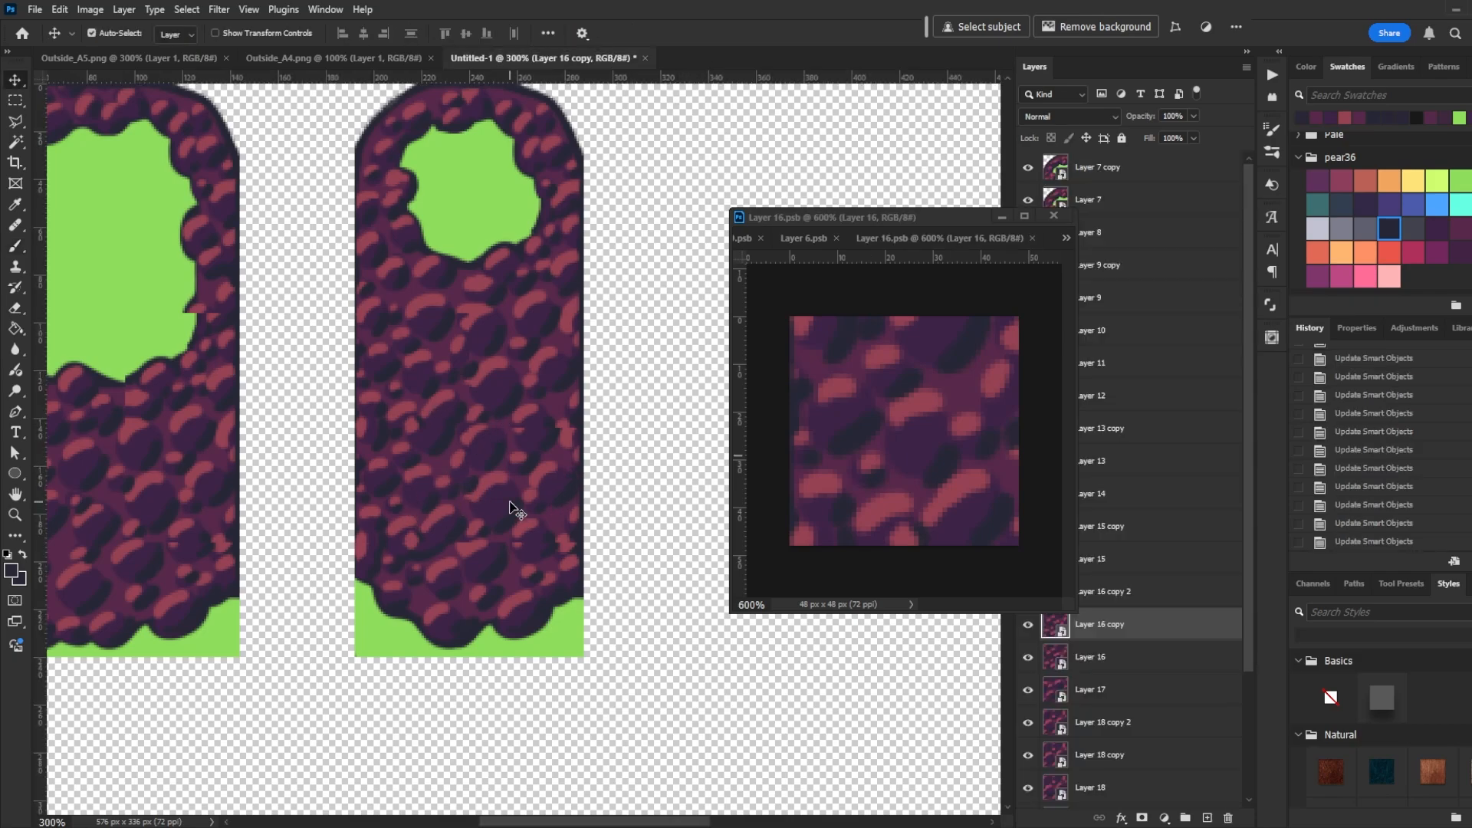
pyautogui.click(1047, 717)
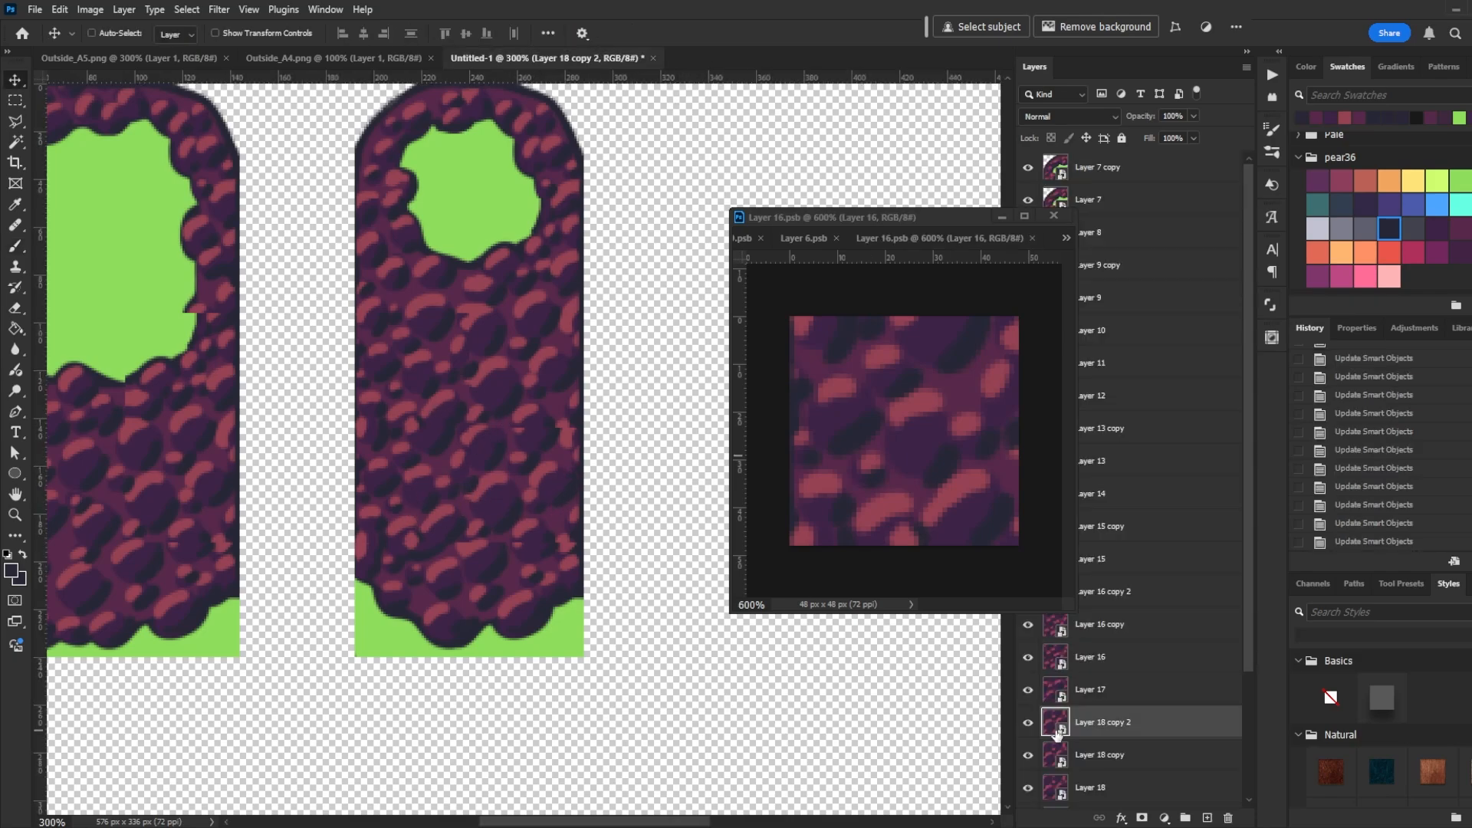
pyautogui.doubleClick(1057, 733)
pyautogui.moveTo(766, 57); pyautogui.dragTo(851, 234)
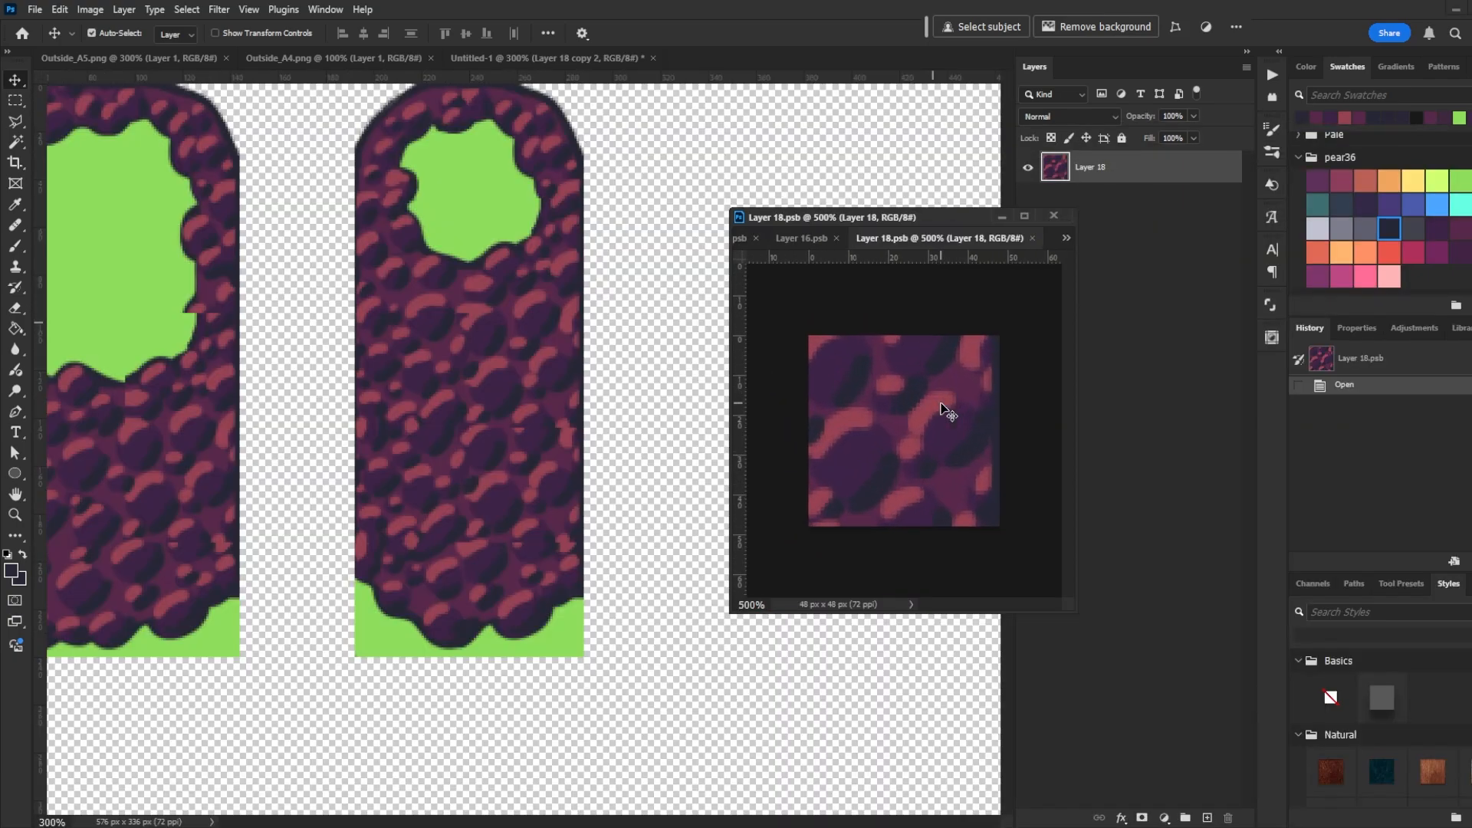
pyautogui.hotkey('ctrl', '+')
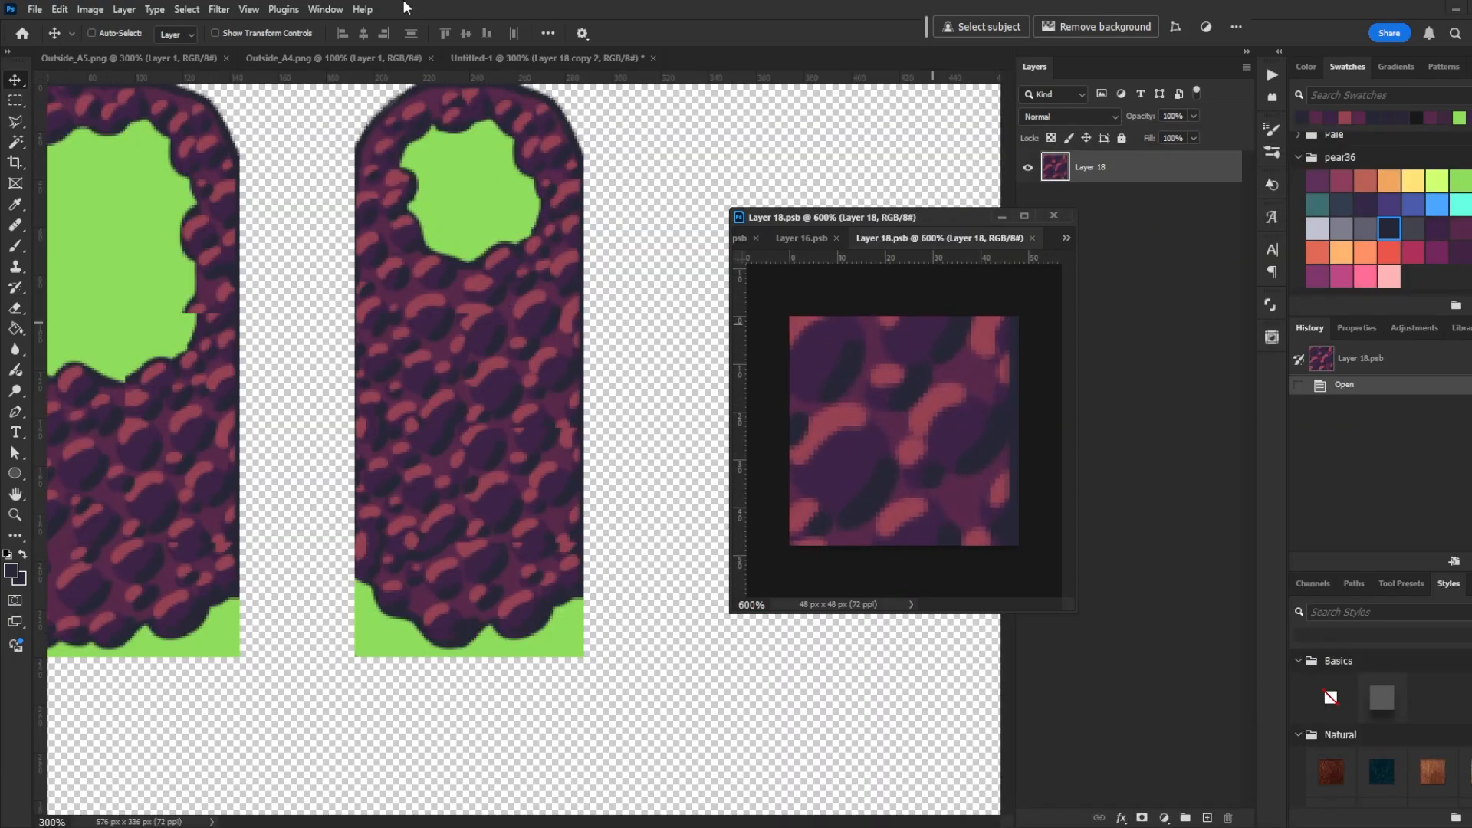
pyautogui.click(257, 8)
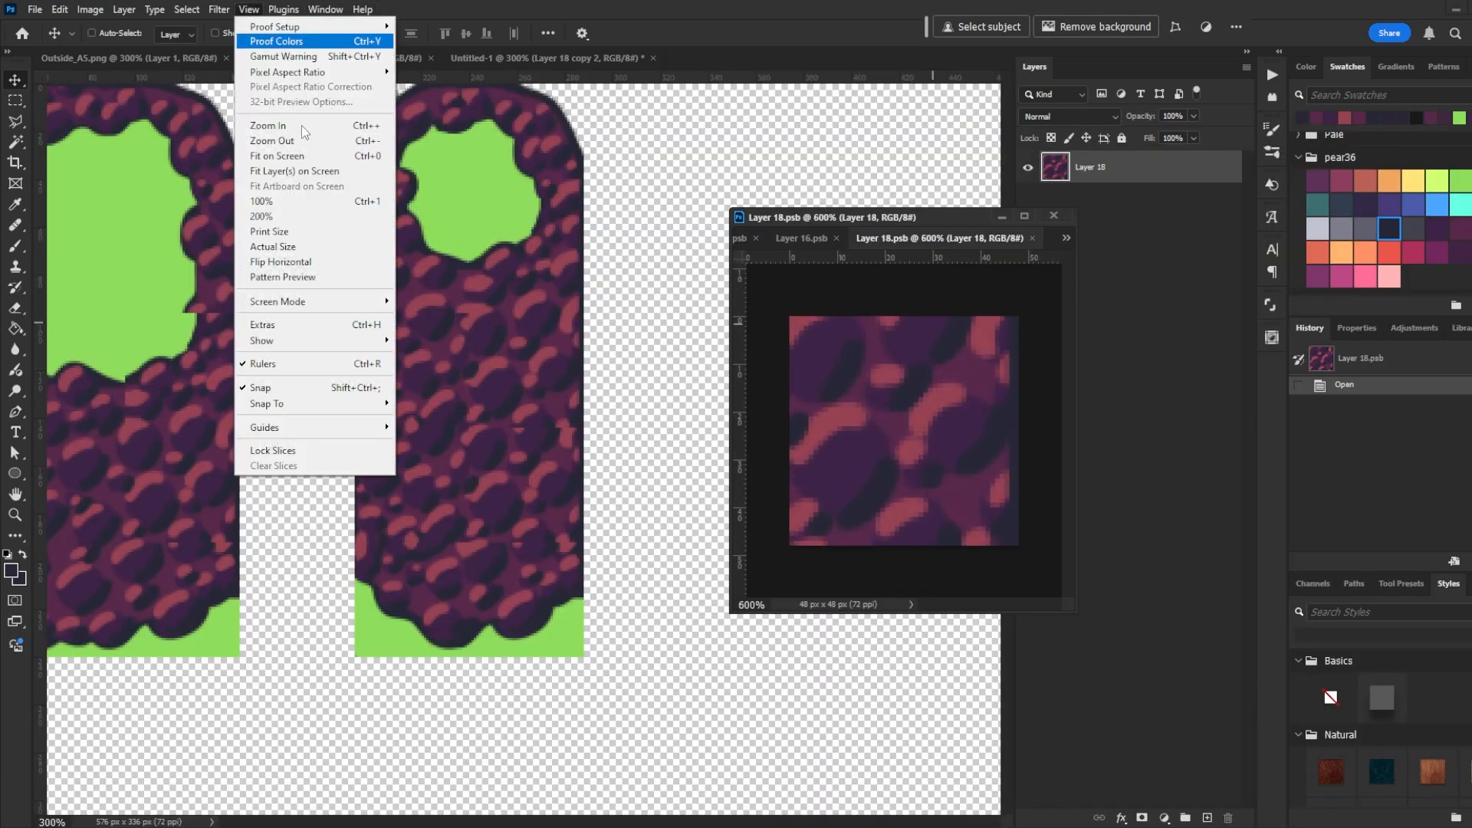
pyautogui.click(295, 285)
# - Paint highlight dabs on the second fill tile's lower area, undoing a stroke drawn across it
pyautogui.press('b')
pyautogui.keyDown('alt'); pyautogui.click(908, 512); pyautogui.keyUp('alt')
pyautogui.click(963, 539)
pyautogui.moveTo(902, 515)
pyautogui.mouseDown()
pyautogui.moveTo(887, 541)
pyautogui.moveTo(984, 542)
pyautogui.mouseUp()
pyautogui.hotkey('ctrl', 'z')
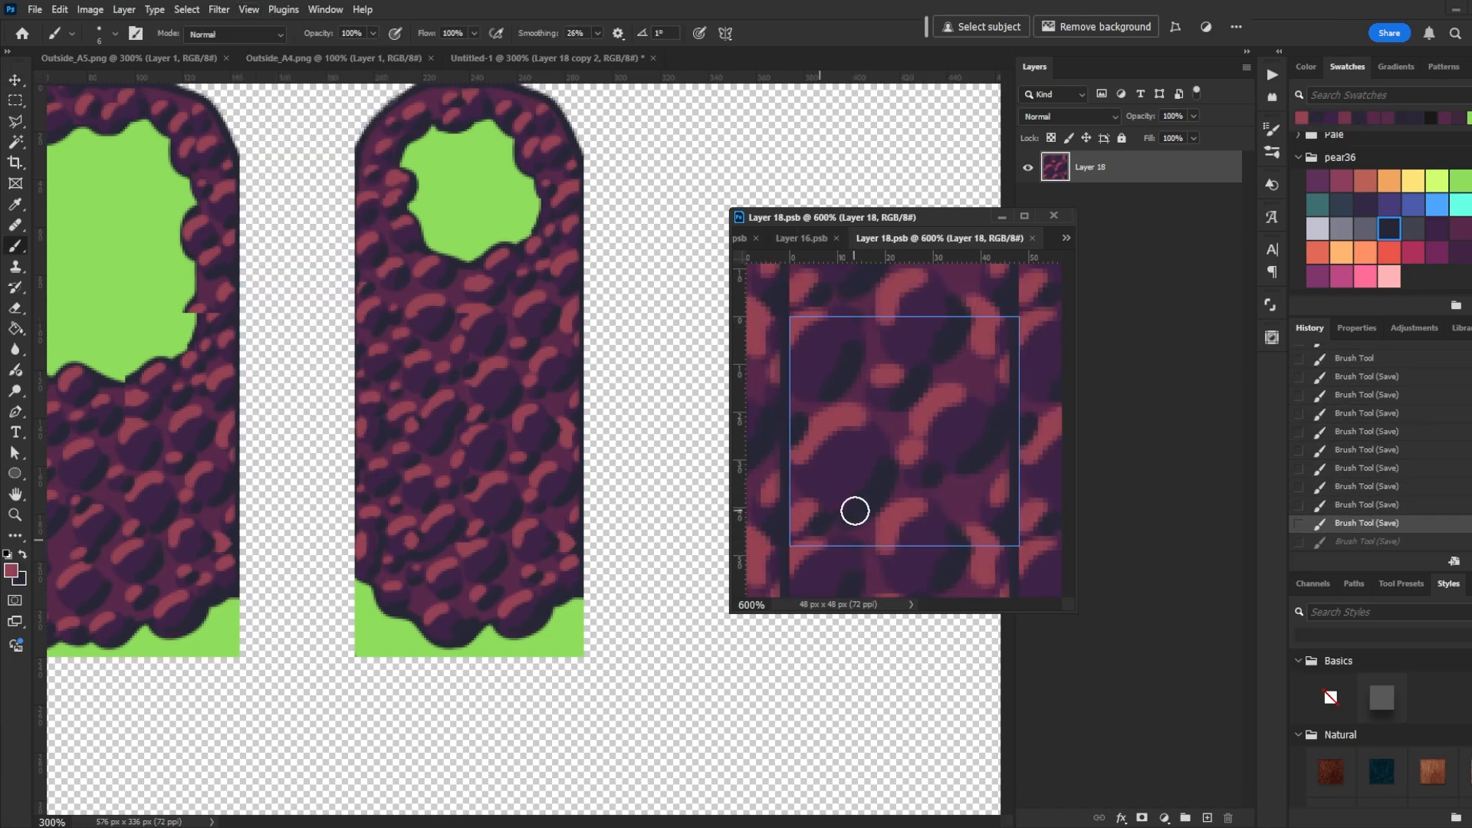
pyautogui.keyDown('alt'); pyautogui.click(885, 417); pyautogui.keyUp('alt')
pyautogui.click(885, 417)
pyautogui.press('v')
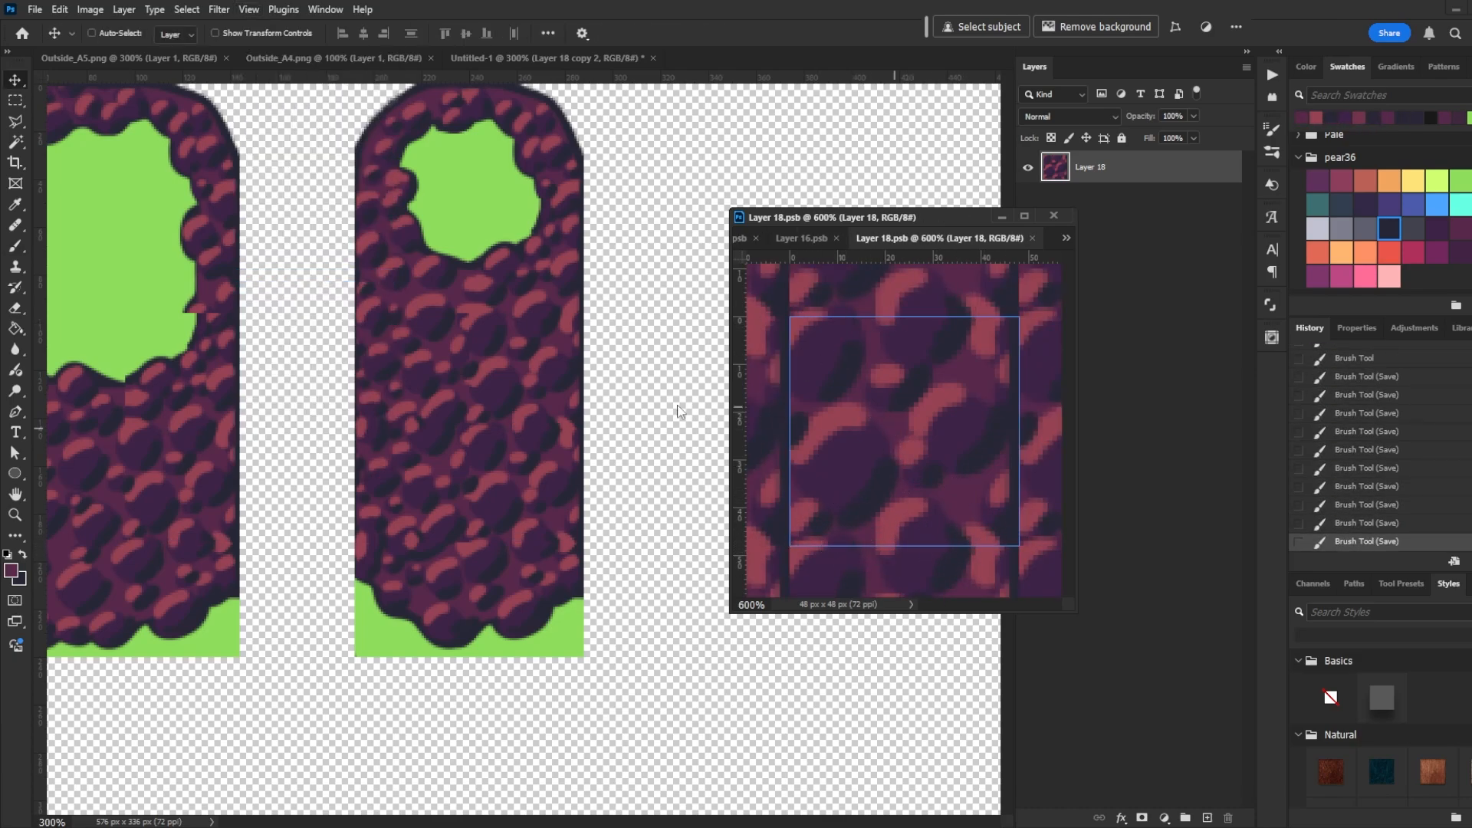
pyautogui.click(678, 411)
pyautogui.keyDown('ctrl'); pyautogui.click(460, 319); pyautogui.keyUp('ctrl')
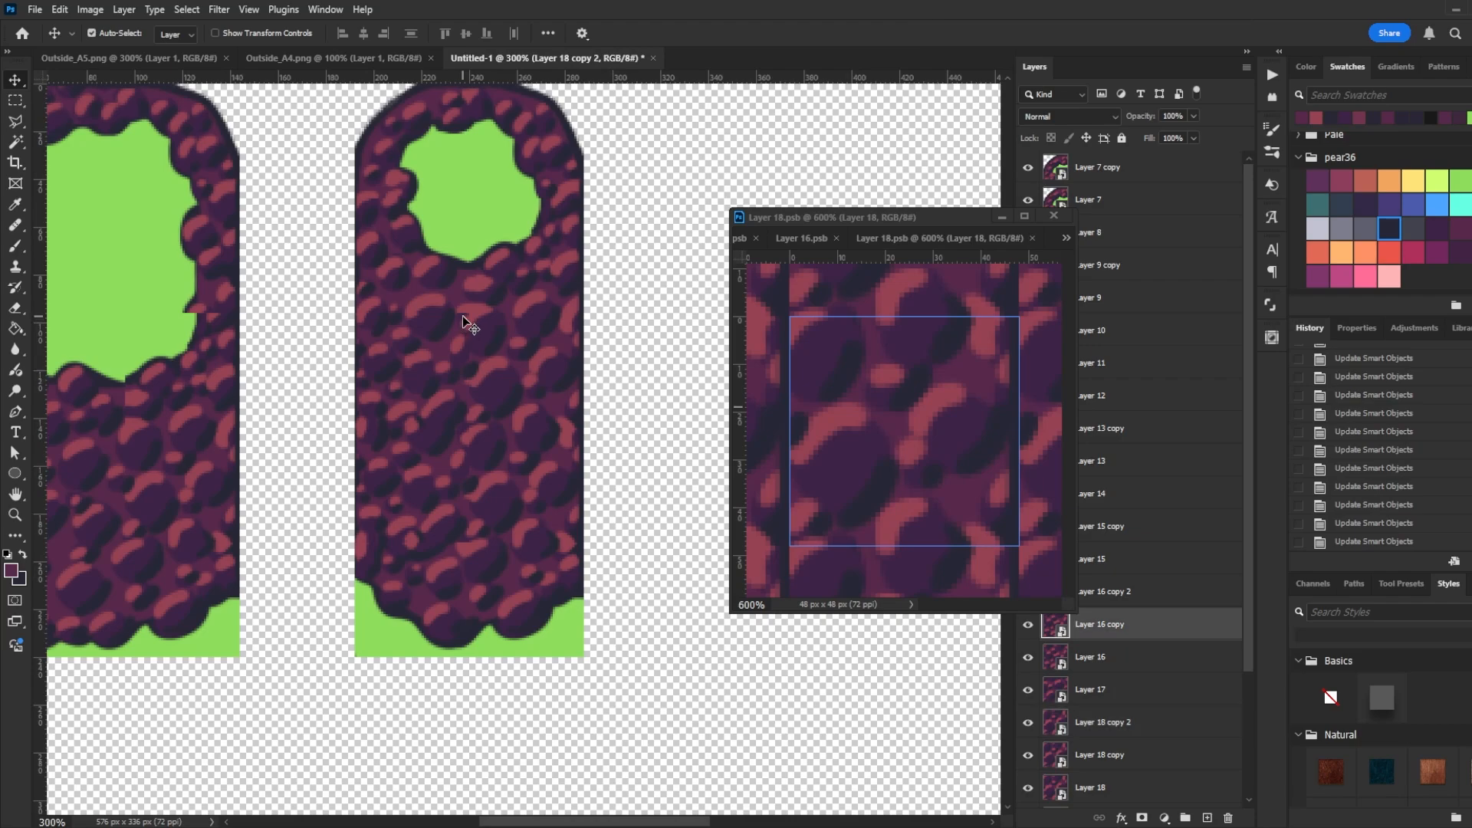
pyautogui.doubleClick(1055, 626)
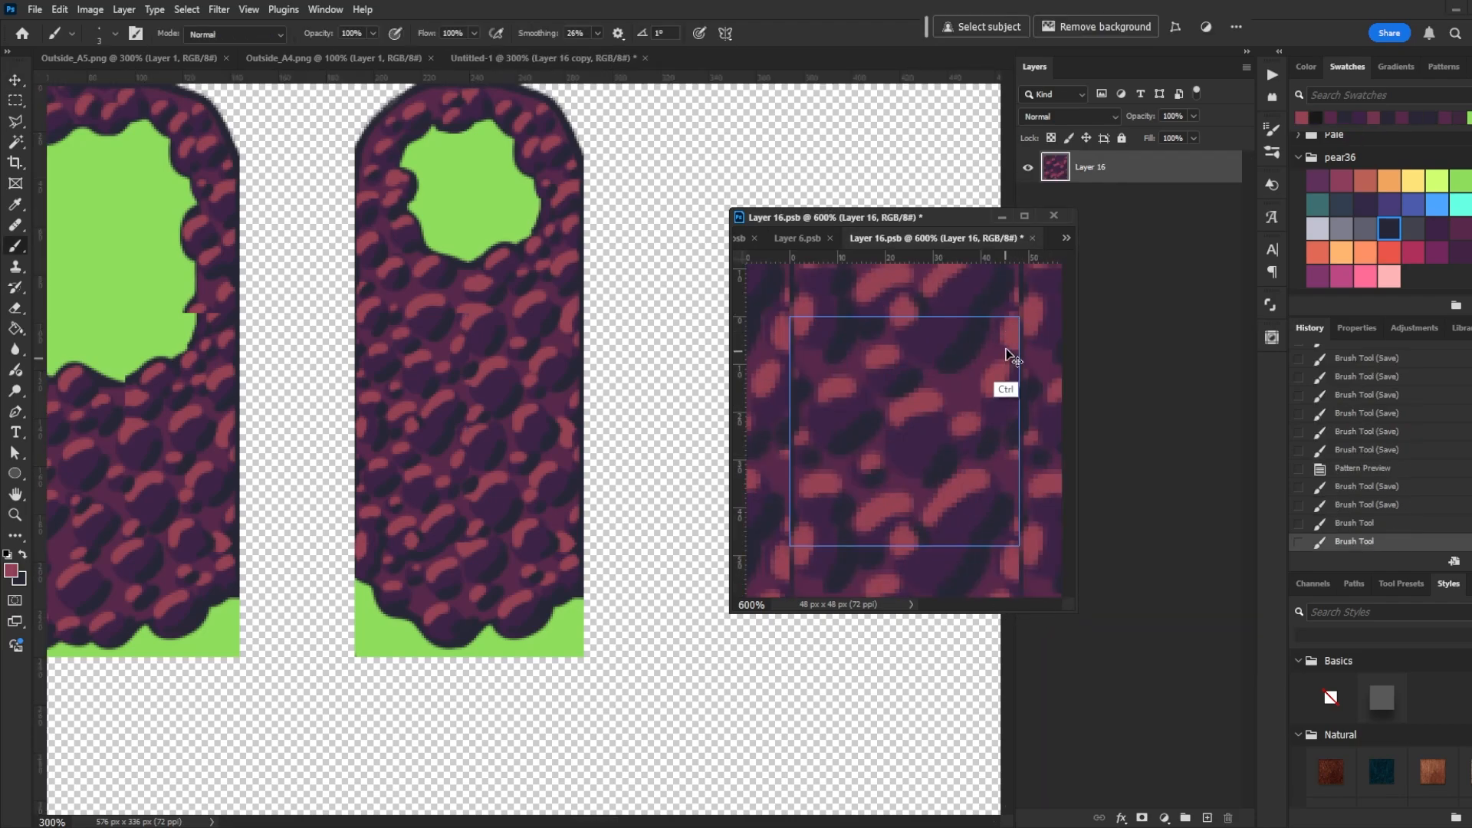
pyautogui.press('b')
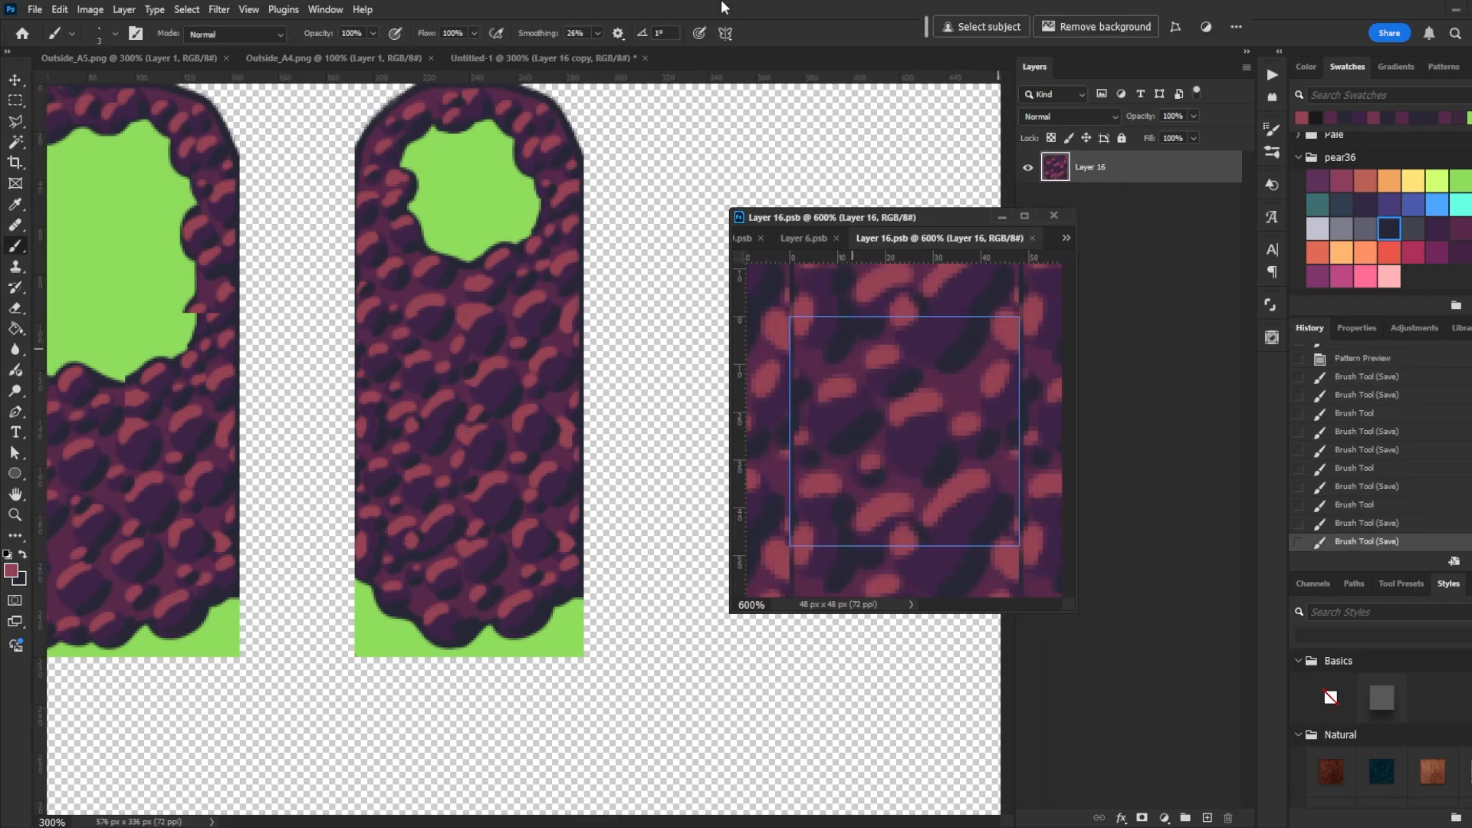
pyautogui.click(492, 464)
pyautogui.moveTo(506, 503); pyautogui.dragTo(565, 532)
# - Show the grid at 100% and move the smaller block's top tiles right to widen its upper edge
pyautogui.hotkey('ctrl', '1')
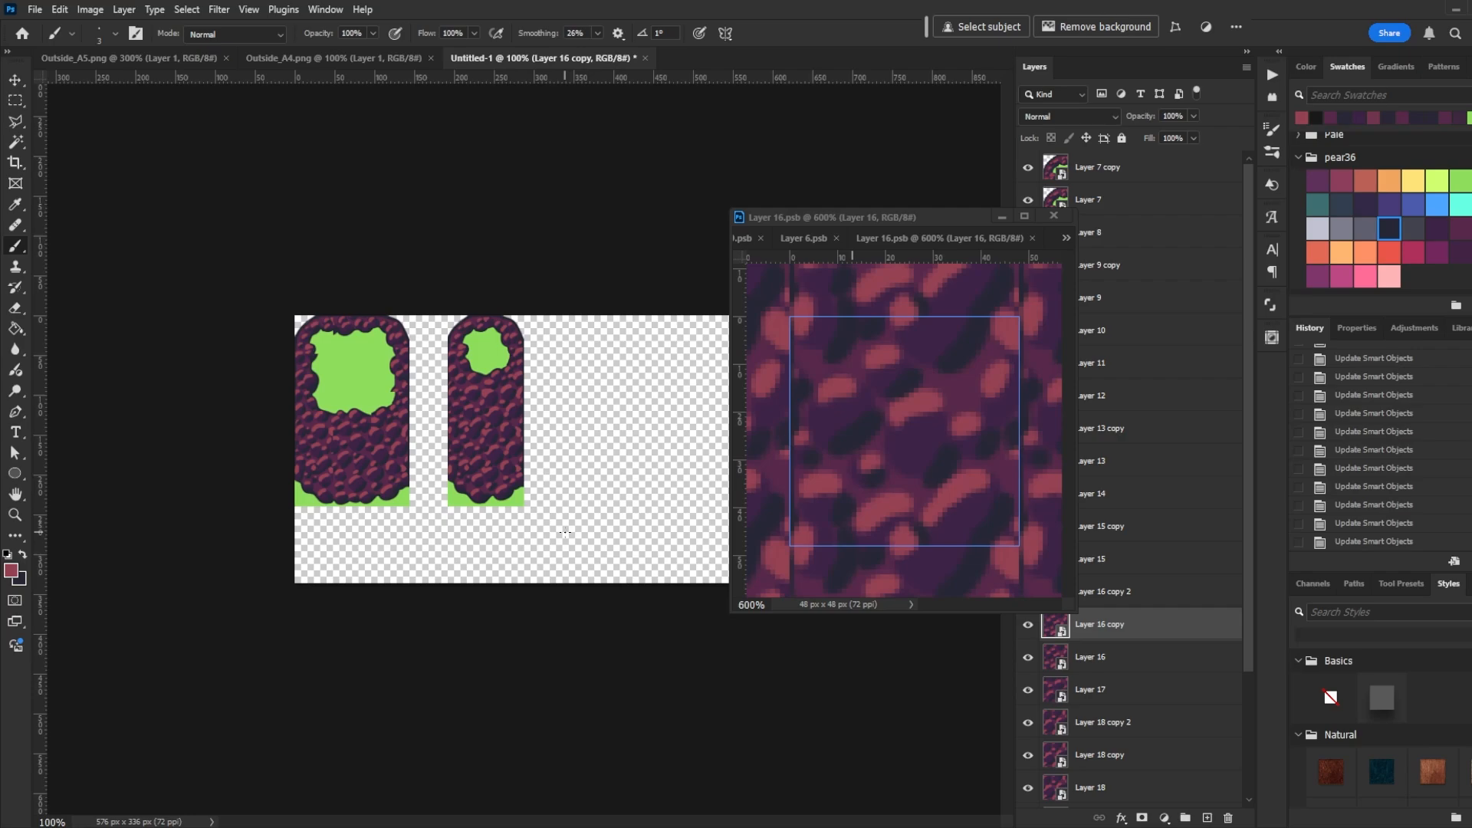
pyautogui.hotkey('ctrl', "'")
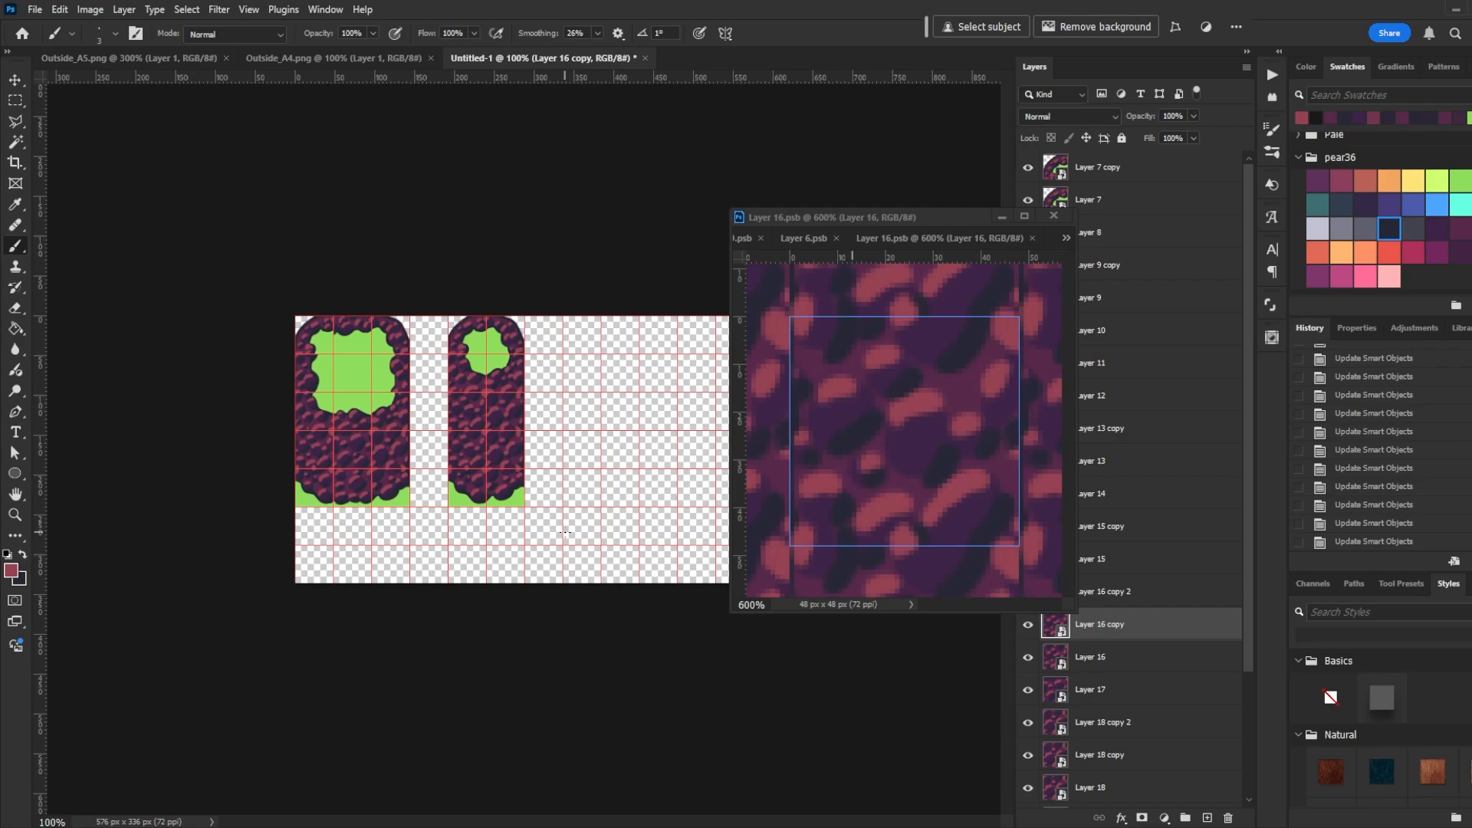
pyautogui.press('v')
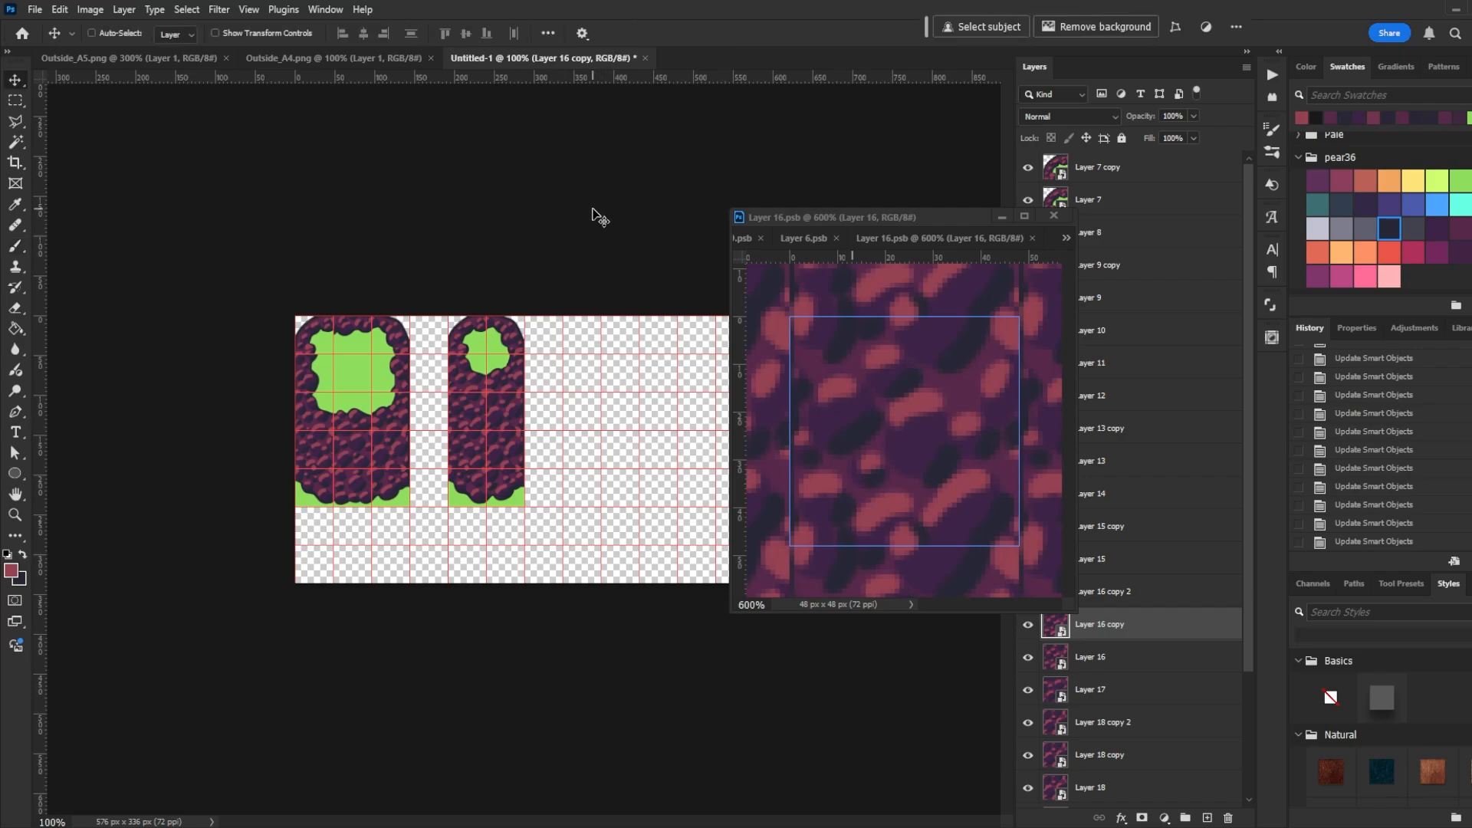
pyautogui.keyDown('ctrl'); pyautogui.click(515, 349); pyautogui.keyUp('ctrl')
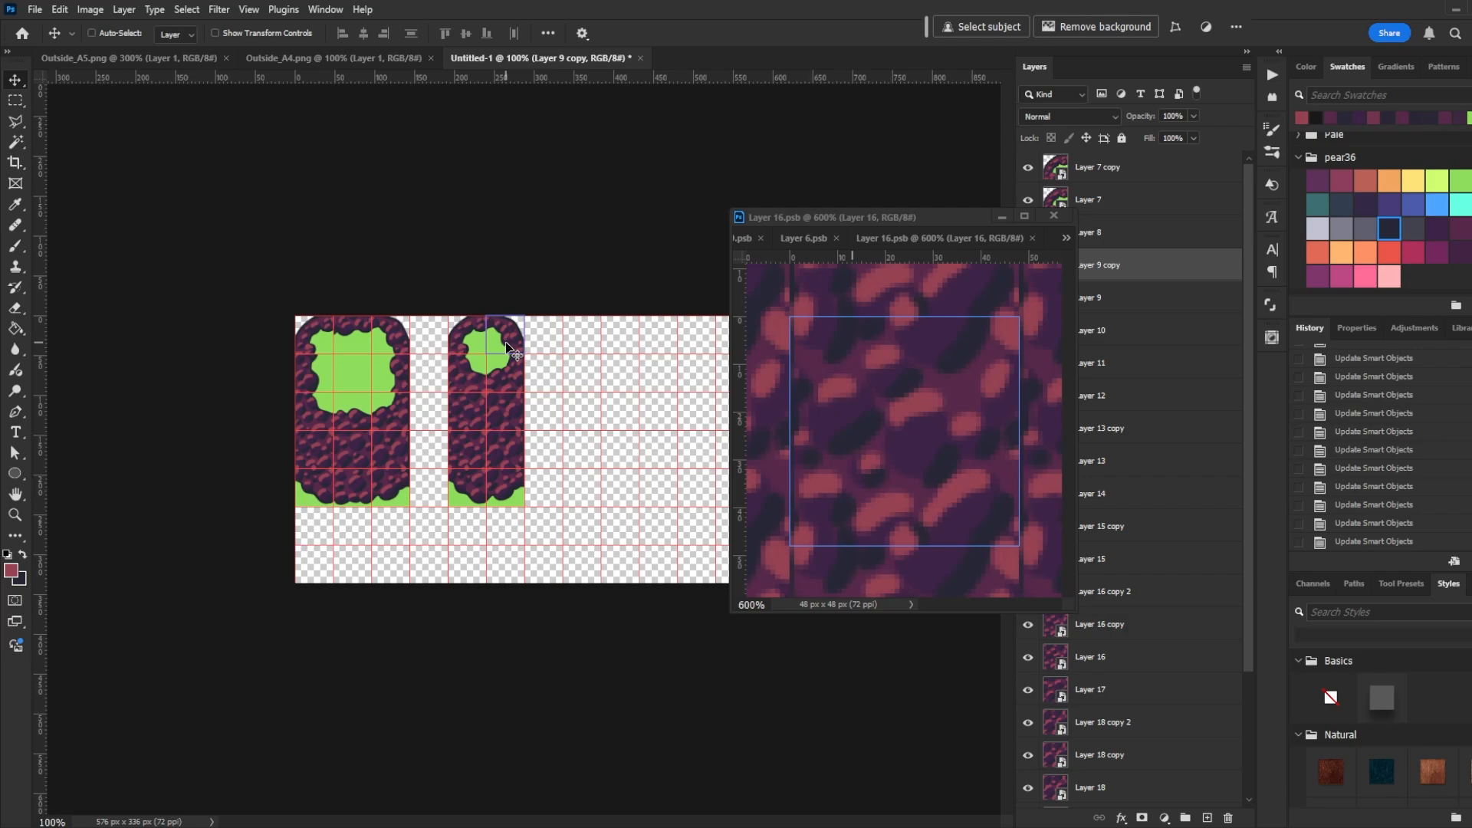
pyautogui.moveTo(505, 349); pyautogui.dragTo(580, 348)
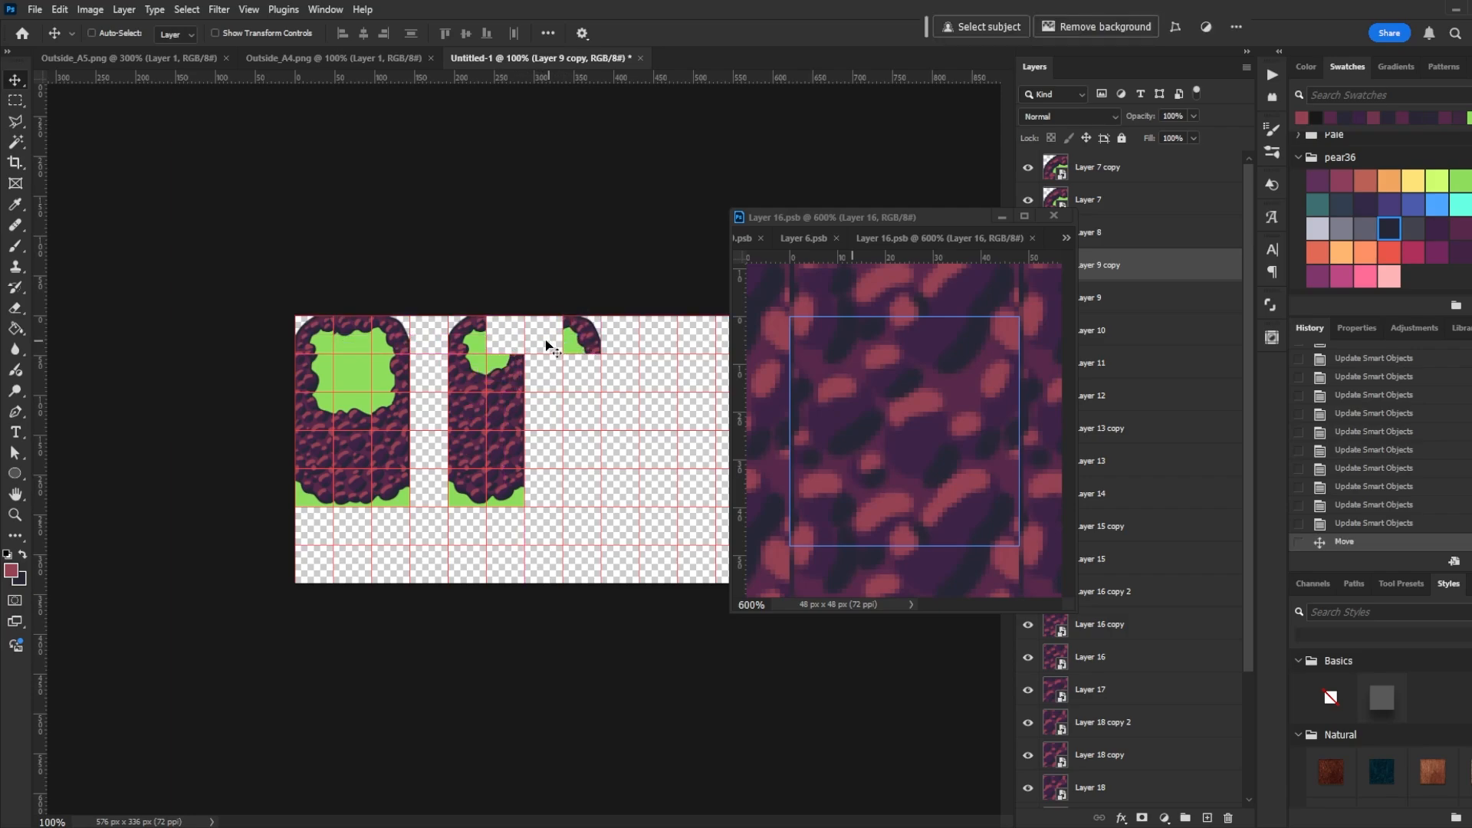
pyautogui.keyDown('ctrl'); pyautogui.click(353, 343); pyautogui.keyUp('ctrl')
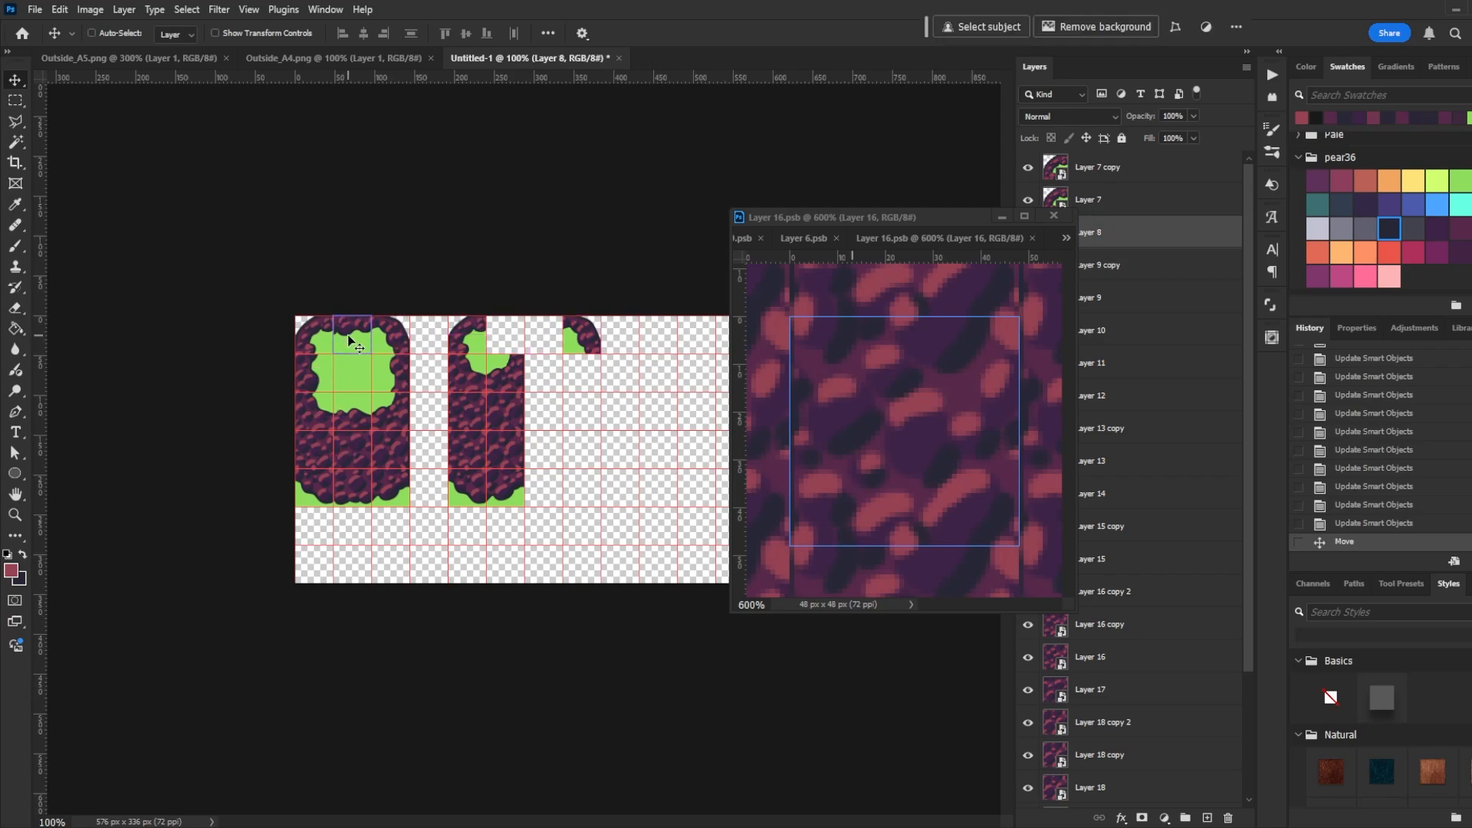
pyautogui.moveTo(353, 343); pyautogui.dragTo(541, 341)
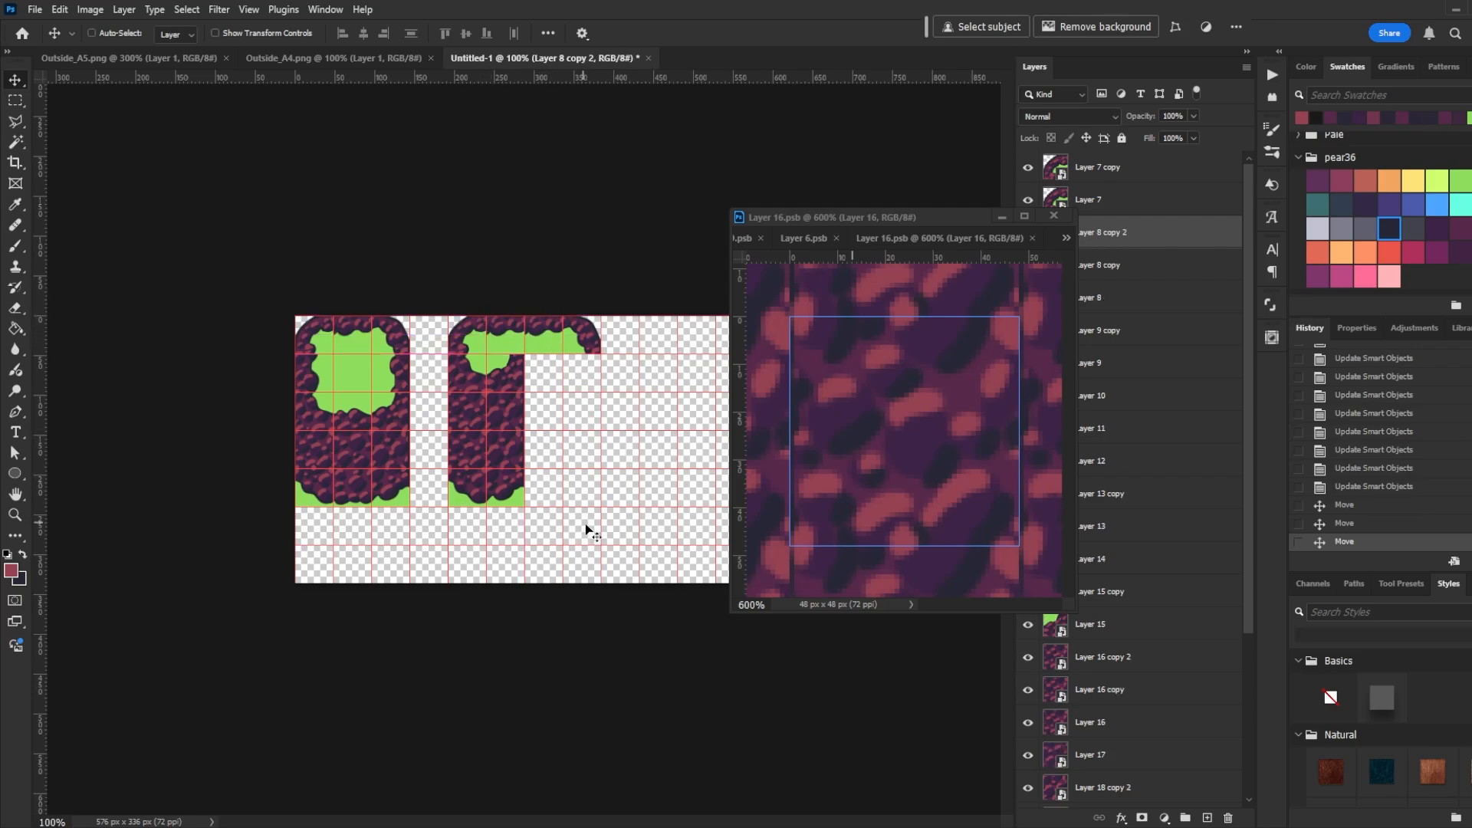
# - Move and copy side tiles down the block's right side to extend its right column
pyautogui.click(520, 383)
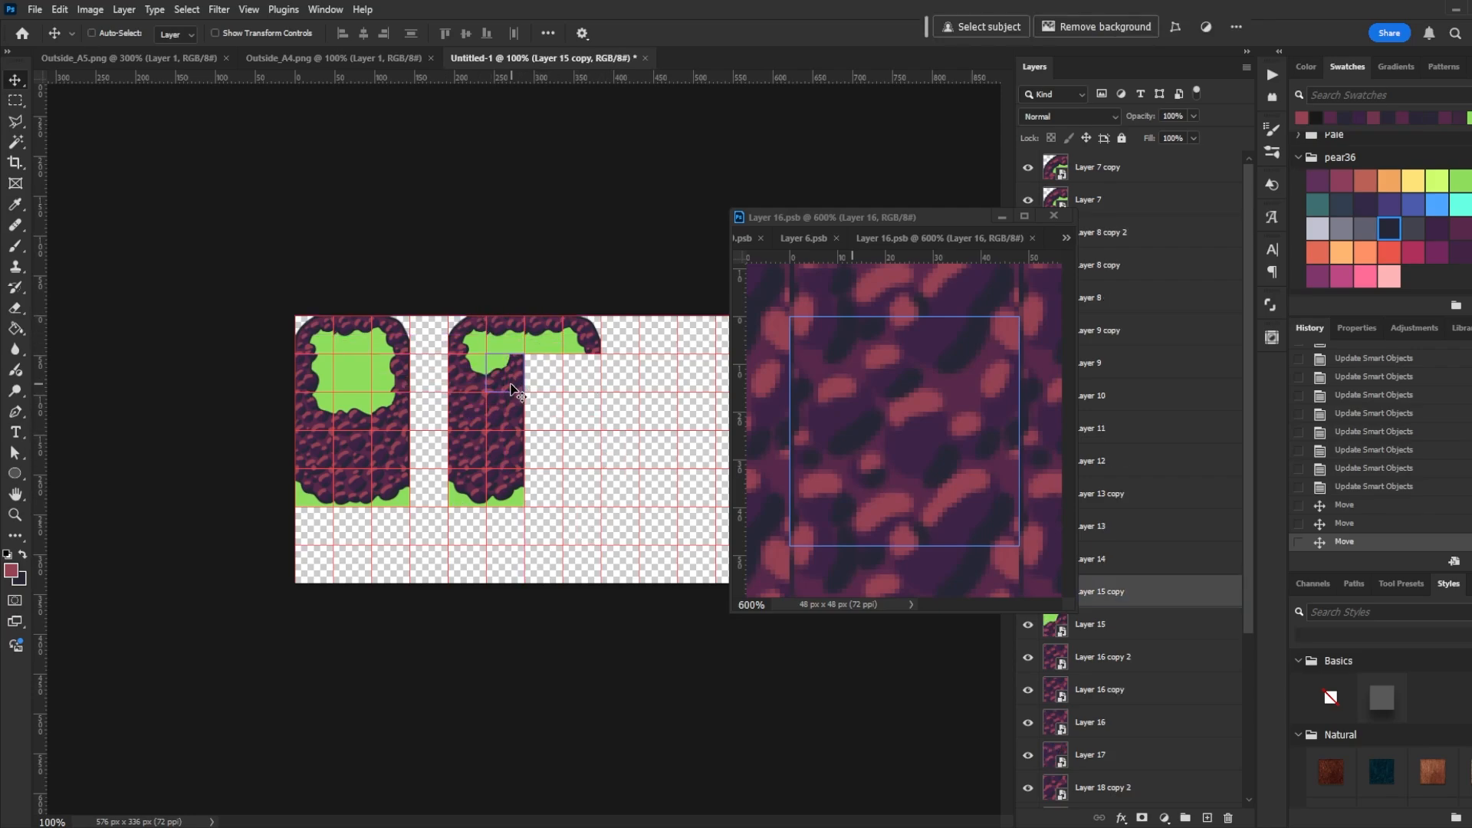
pyautogui.moveTo(503, 372); pyautogui.dragTo(583, 451)
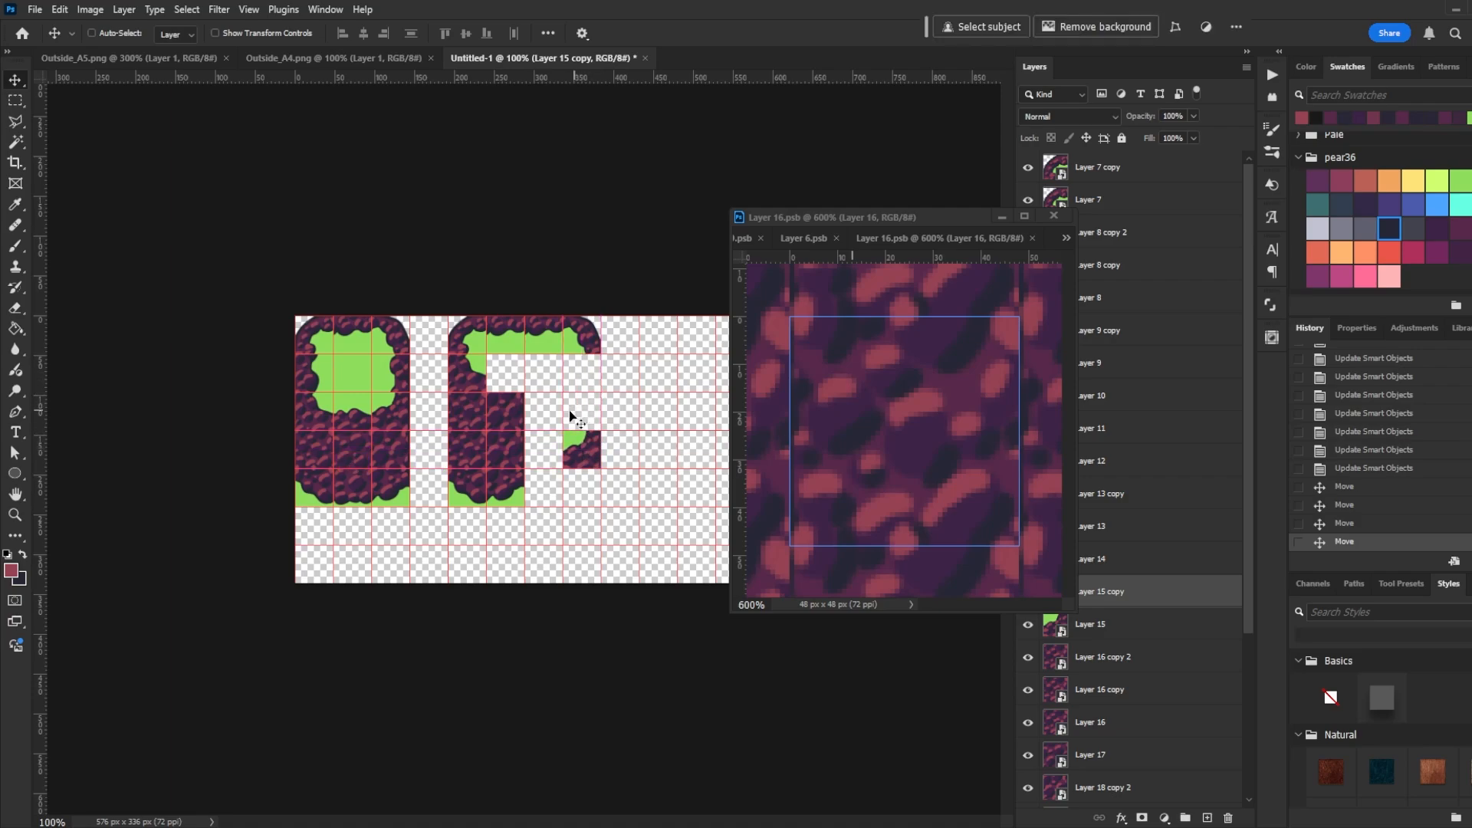
pyautogui.moveTo(508, 411); pyautogui.dragTo(585, 493)
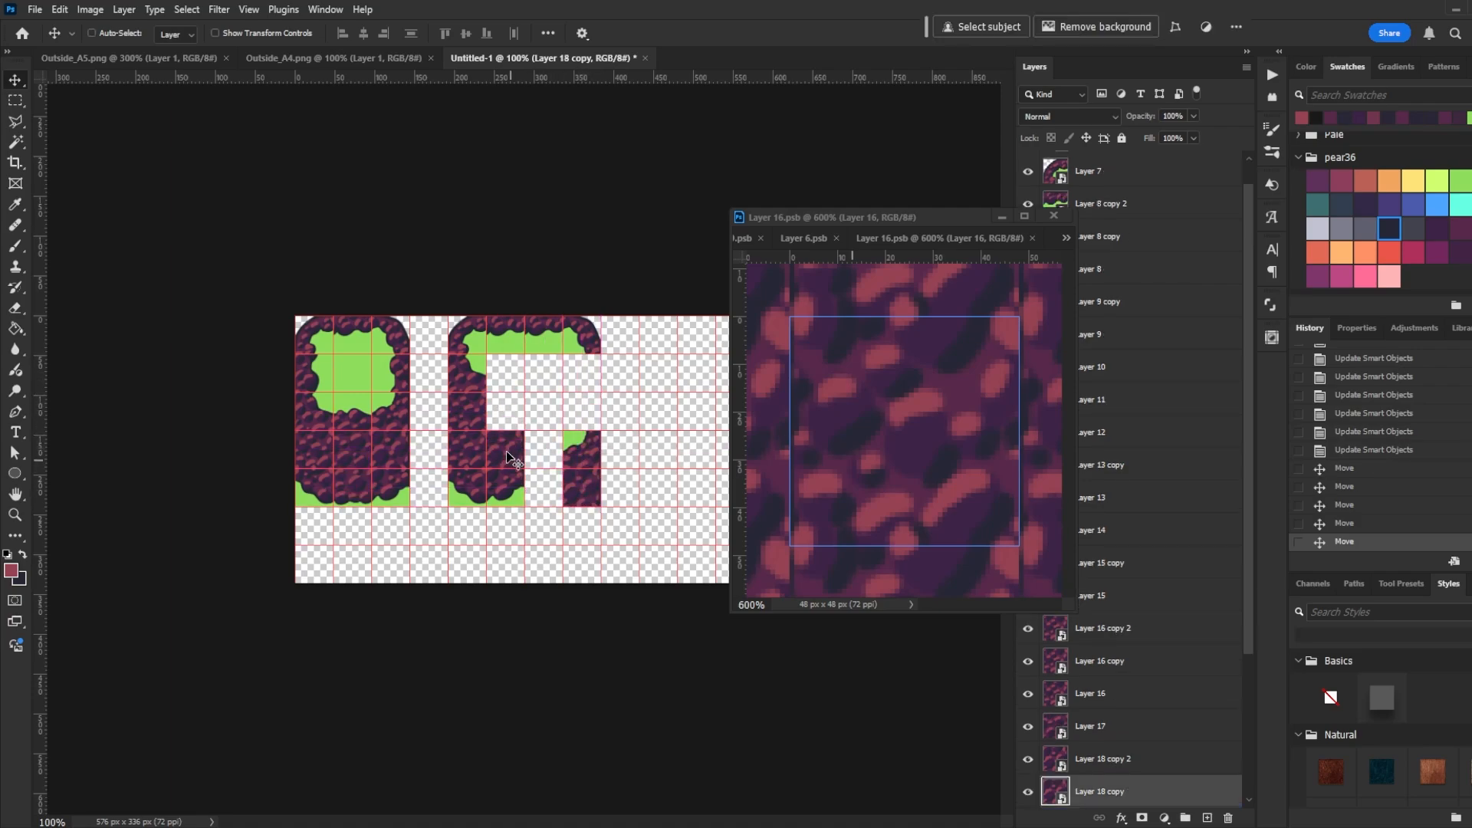
pyautogui.moveTo(506, 450); pyautogui.dragTo(592, 526)
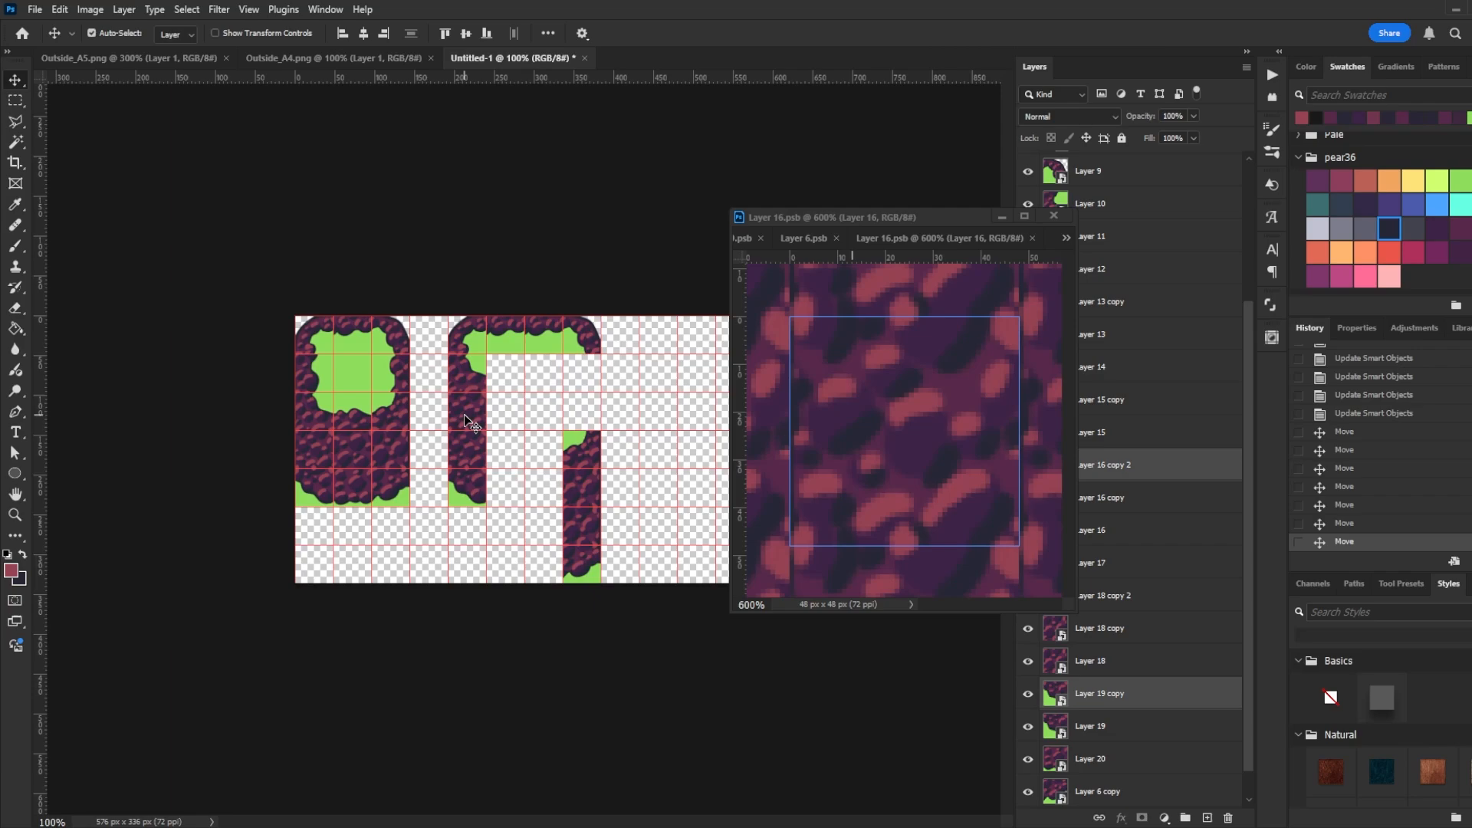
# - Extend the block's left column downward by moving and copying left-edge tiles from the other block
pyautogui.moveTo(466, 421); pyautogui.dragTo(474, 485)
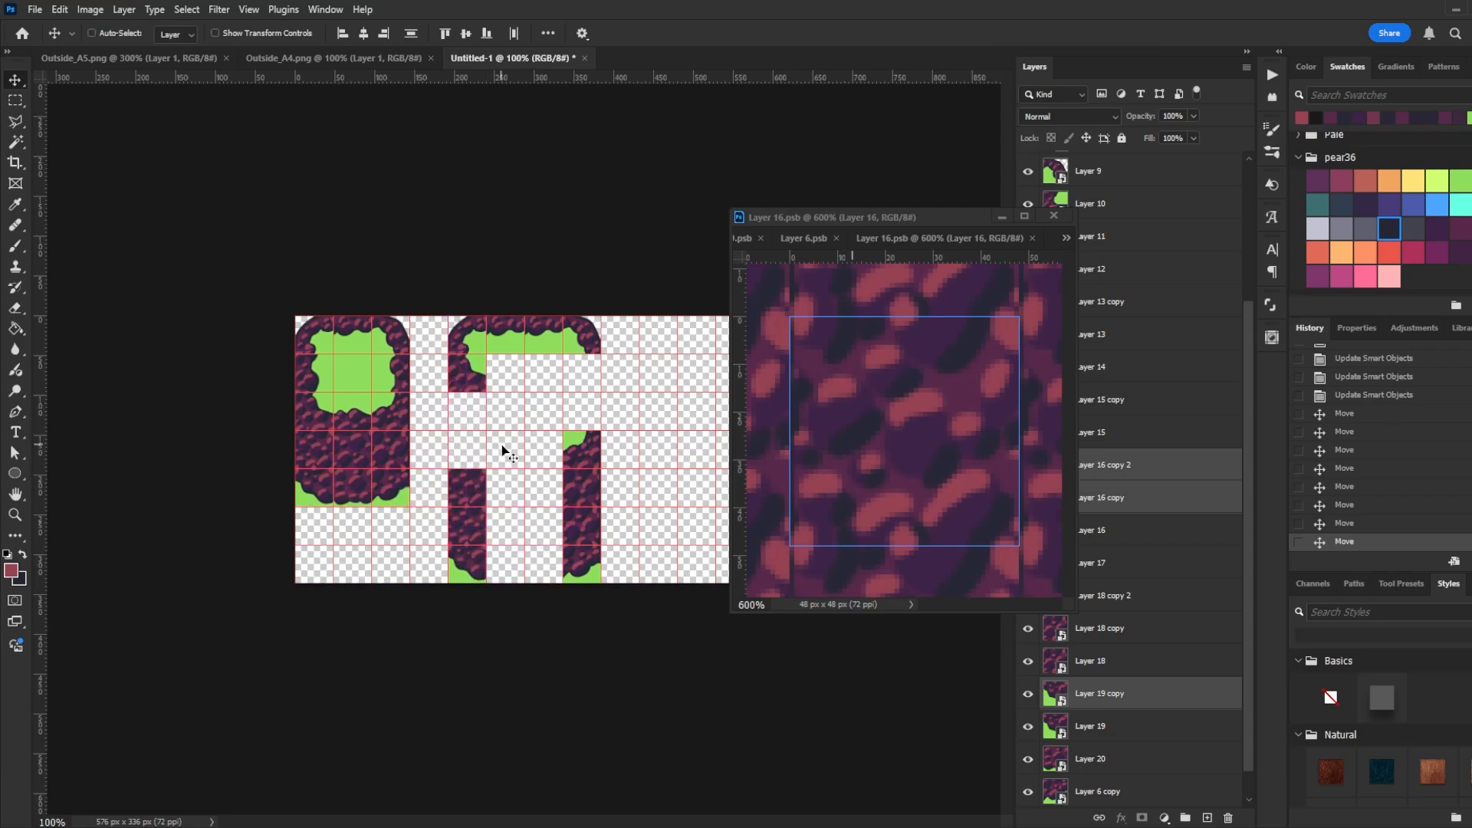
pyautogui.click(472, 394)
pyautogui.moveTo(472, 373); pyautogui.dragTo(474, 448)
pyautogui.click(310, 370)
pyautogui.moveTo(311, 376); pyautogui.dragTo(463, 382)
pyautogui.moveTo(464, 383); pyautogui.dragTo(465, 419)
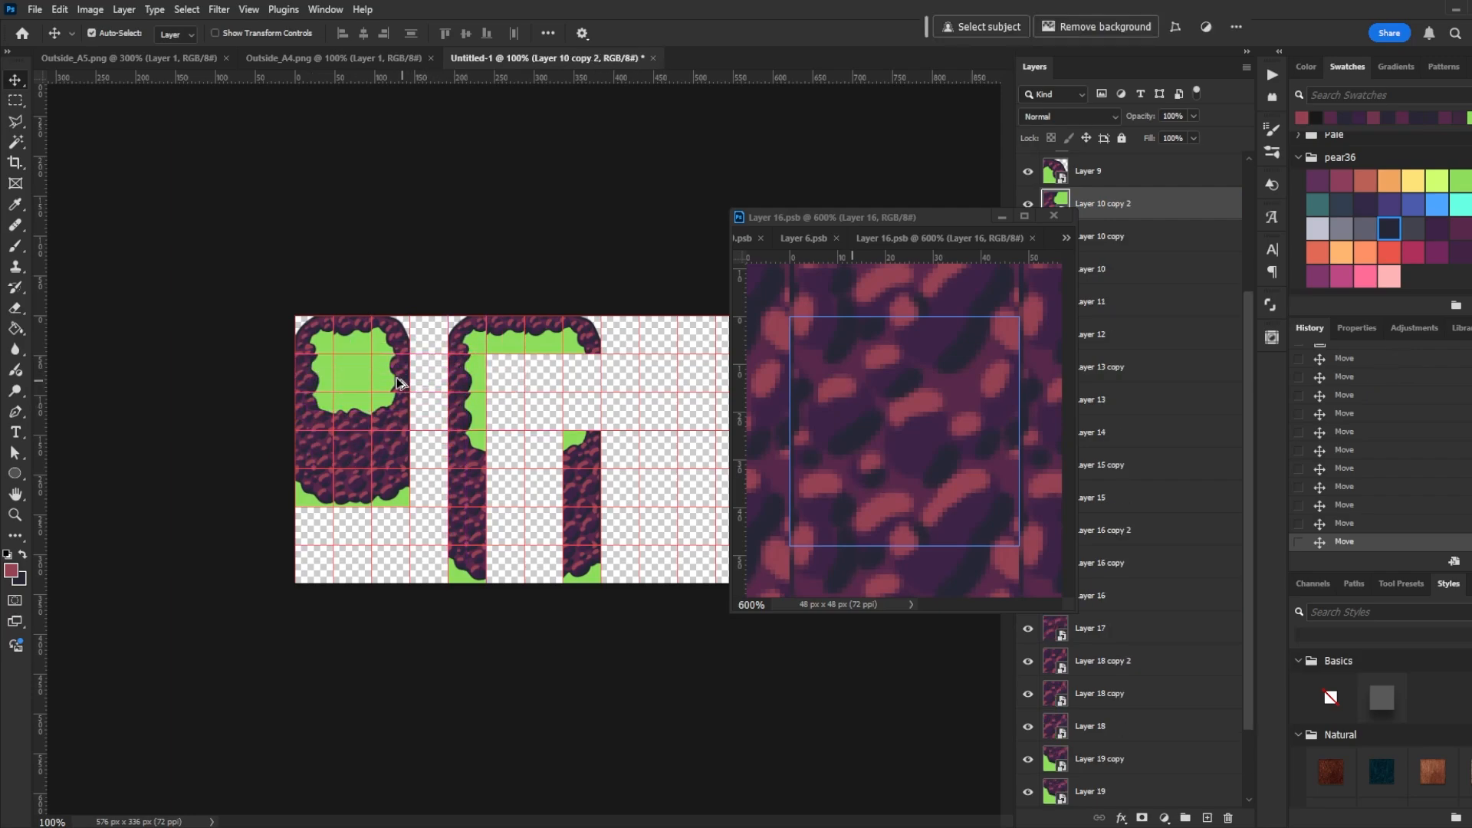
# - Copy edge and fill tiles from the other block into the interior, forming a larger rocky frame around a square opening
pyautogui.moveTo(399, 382); pyautogui.dragTo(585, 410)
pyautogui.moveTo(361, 414); pyautogui.dragTo(512, 449)
pyautogui.moveTo(512, 449); pyautogui.dragTo(541, 453)
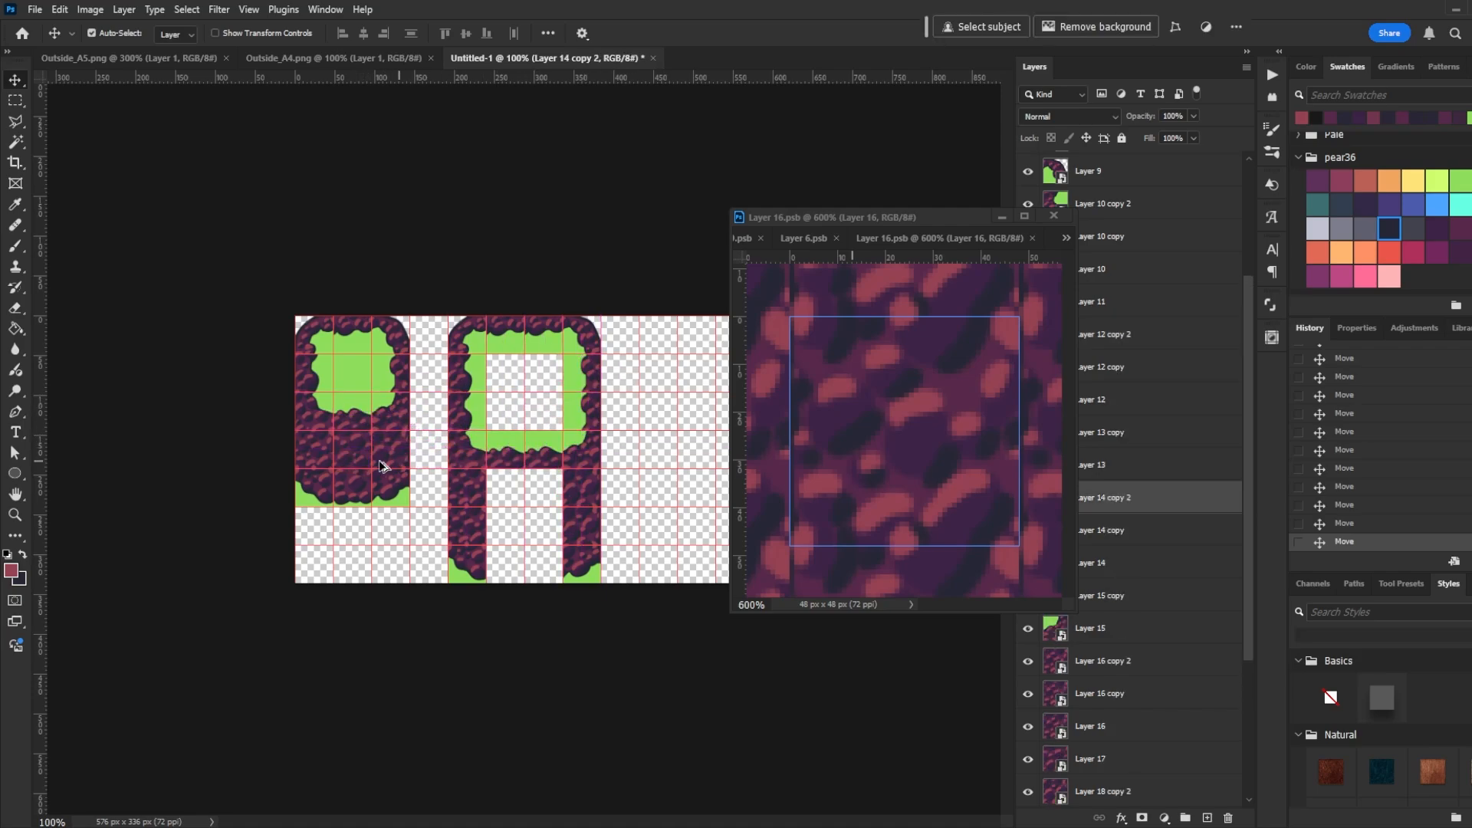
pyautogui.moveTo(356, 457); pyautogui.dragTo(509, 493)
pyautogui.moveTo(510, 494); pyautogui.dragTo(553, 496)
pyautogui.moveTo(519, 495); pyautogui.dragTo(546, 532)
pyautogui.moveTo(355, 498); pyautogui.dragTo(528, 579)
# - Zoom in and inspect the enlarged block's tile seams
pyautogui.hotkey('ctrl', '+')
pyautogui.hotkey('ctrl', '+')
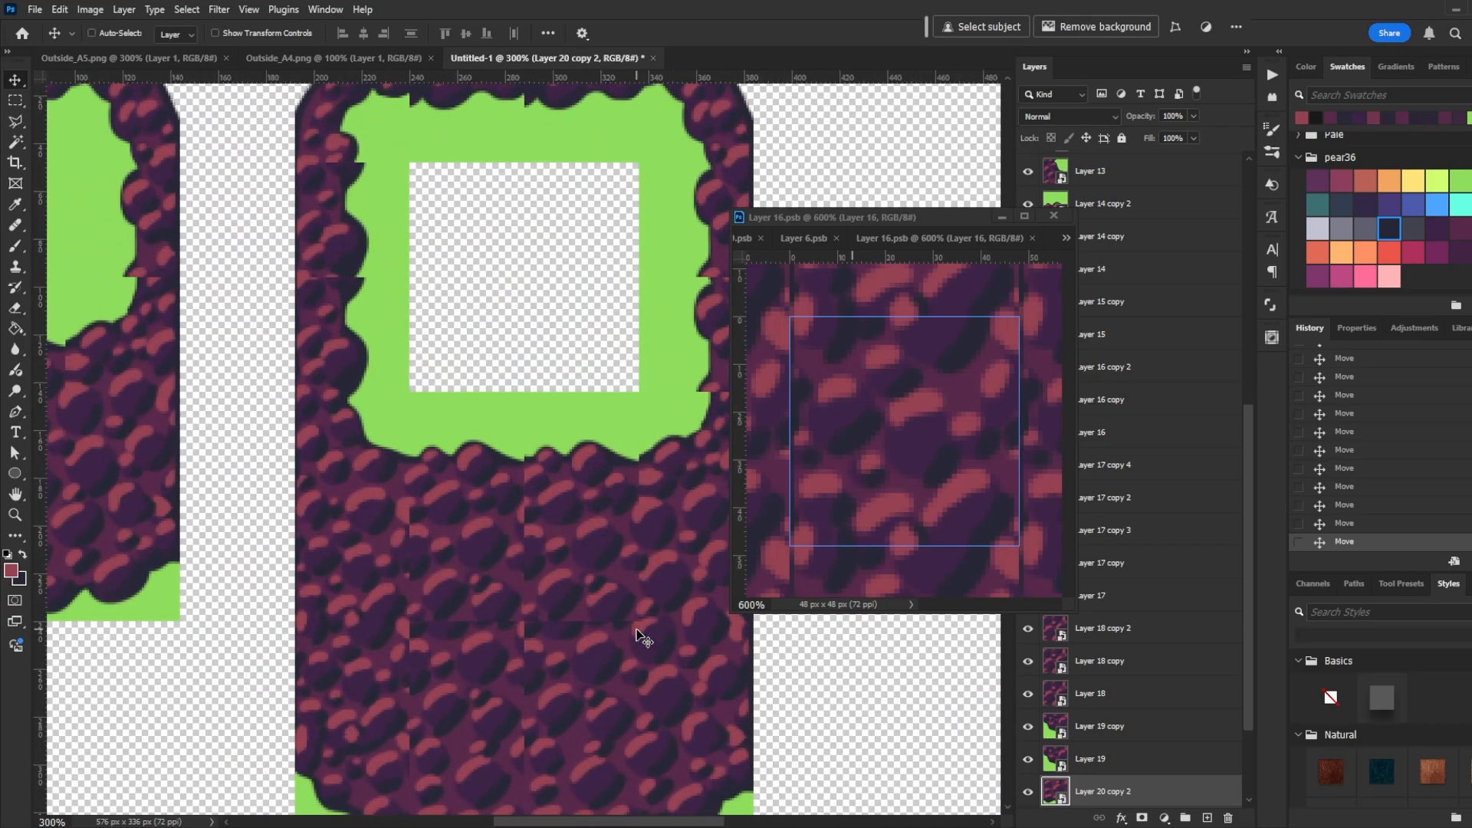
pyautogui.moveTo(529, 369); pyautogui.dragTo(517, 497)
pyautogui.moveTo(562, 660); pyautogui.dragTo(470, 493)
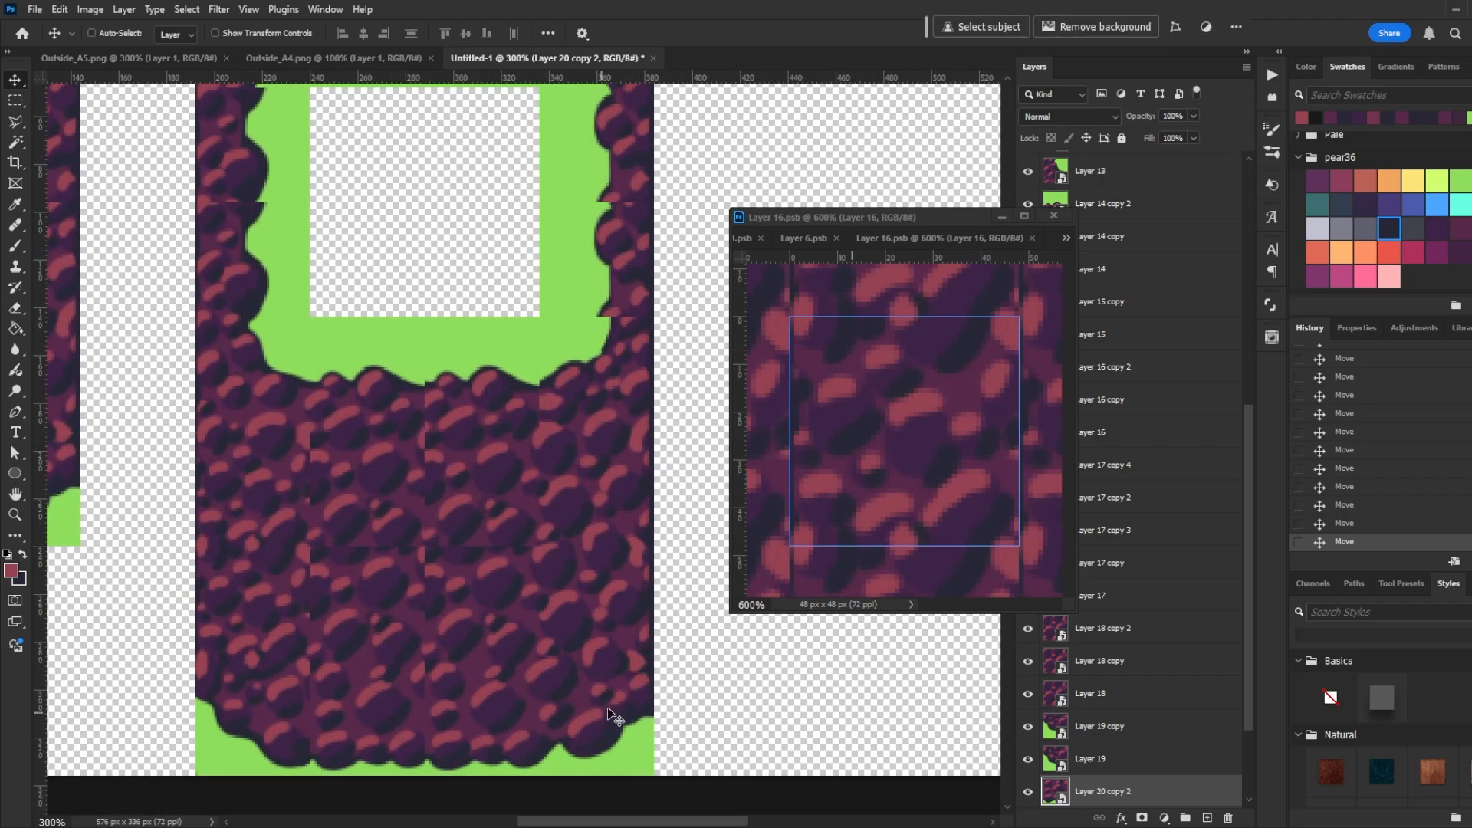
pyautogui.moveTo(467, 346); pyautogui.dragTo(529, 545)
pyautogui.moveTo(562, 608); pyautogui.dragTo(514, 464)
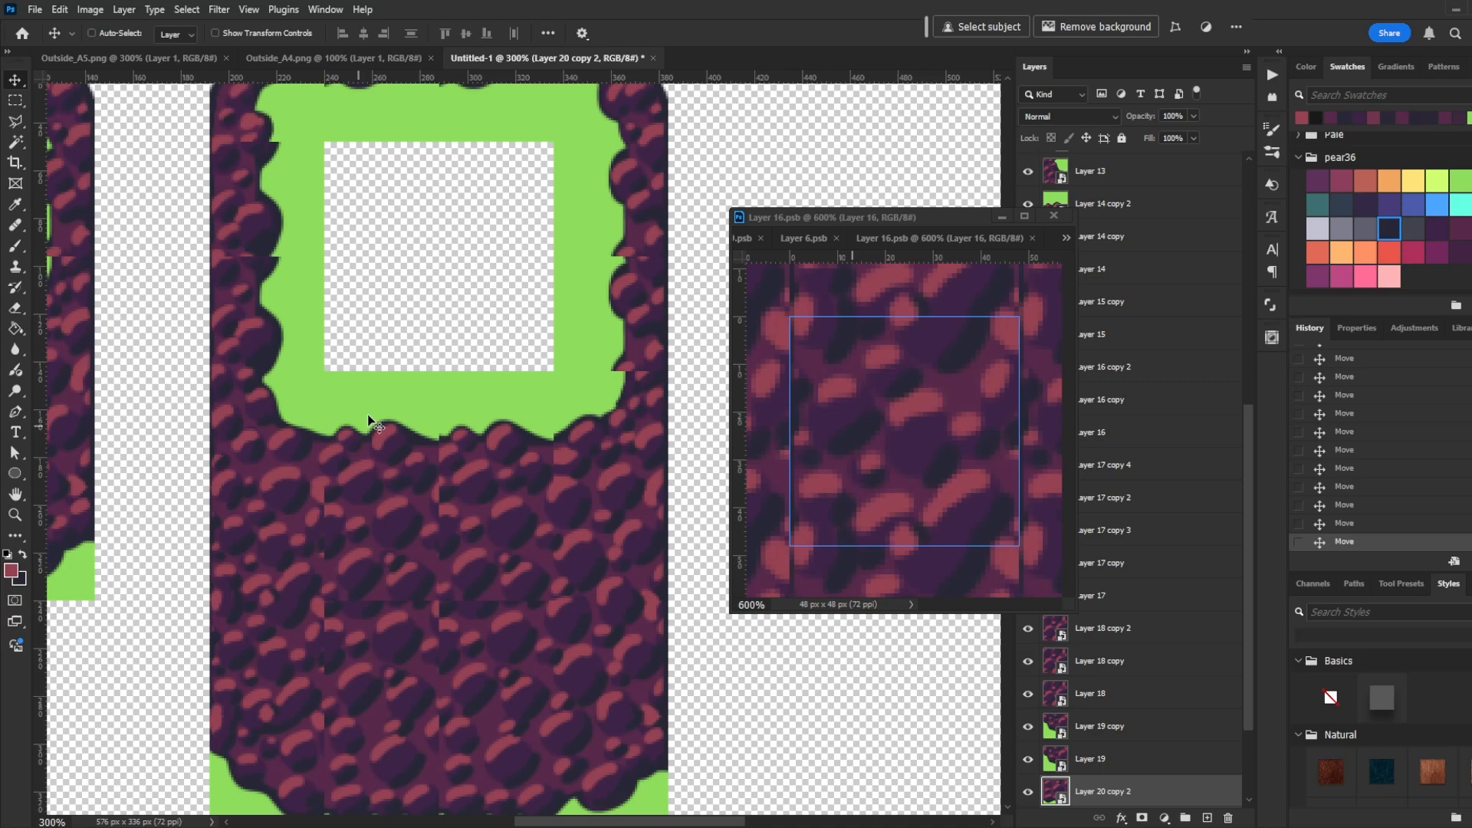
pyautogui.moveTo(370, 386); pyautogui.dragTo(382, 539)
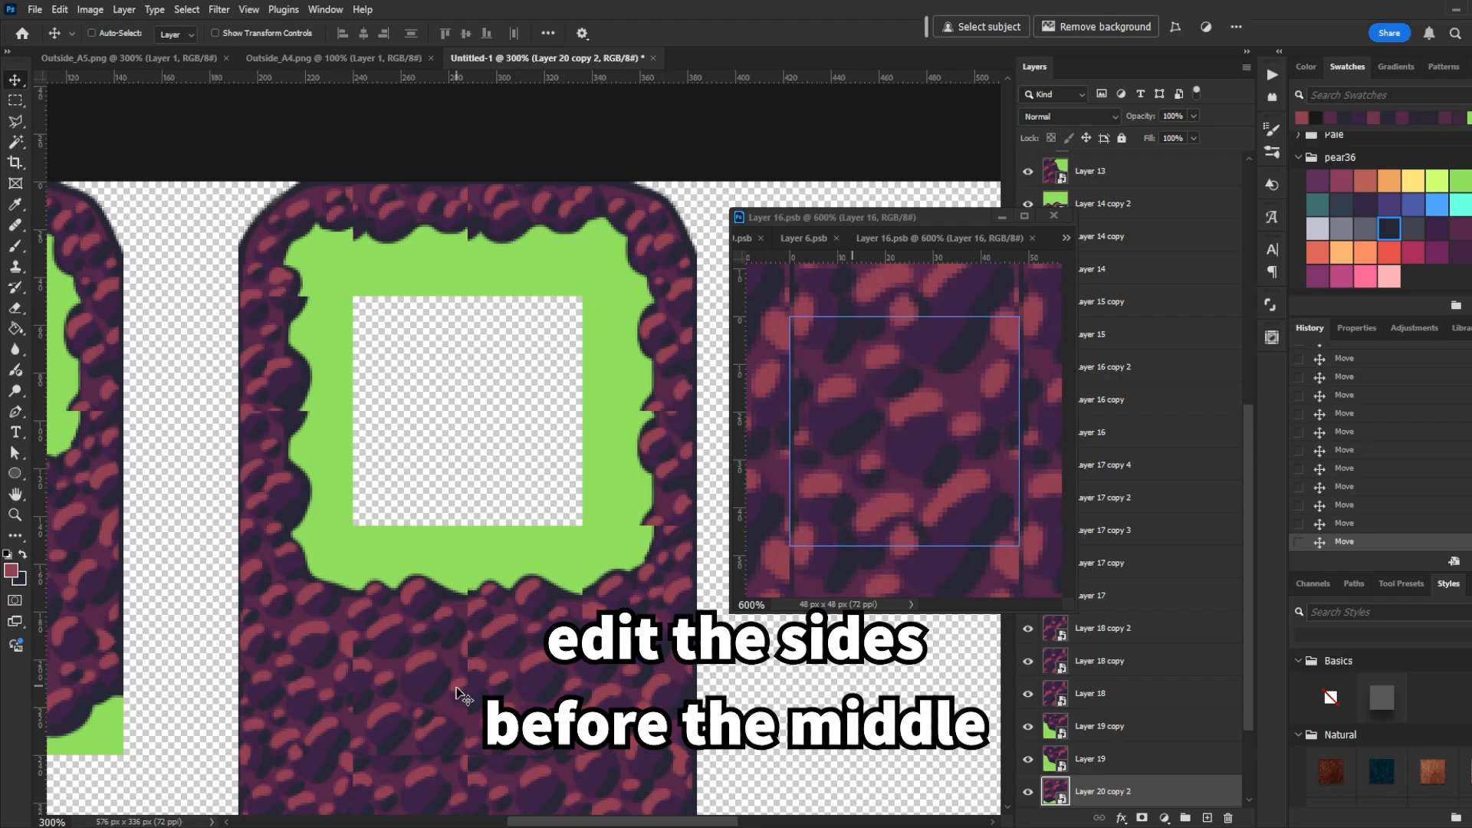
# - Touch up the rock texture along the right edge of the Layer 17 tile with brush strokes
pyautogui.moveTo(505, 762); pyautogui.dragTo(495, 538)
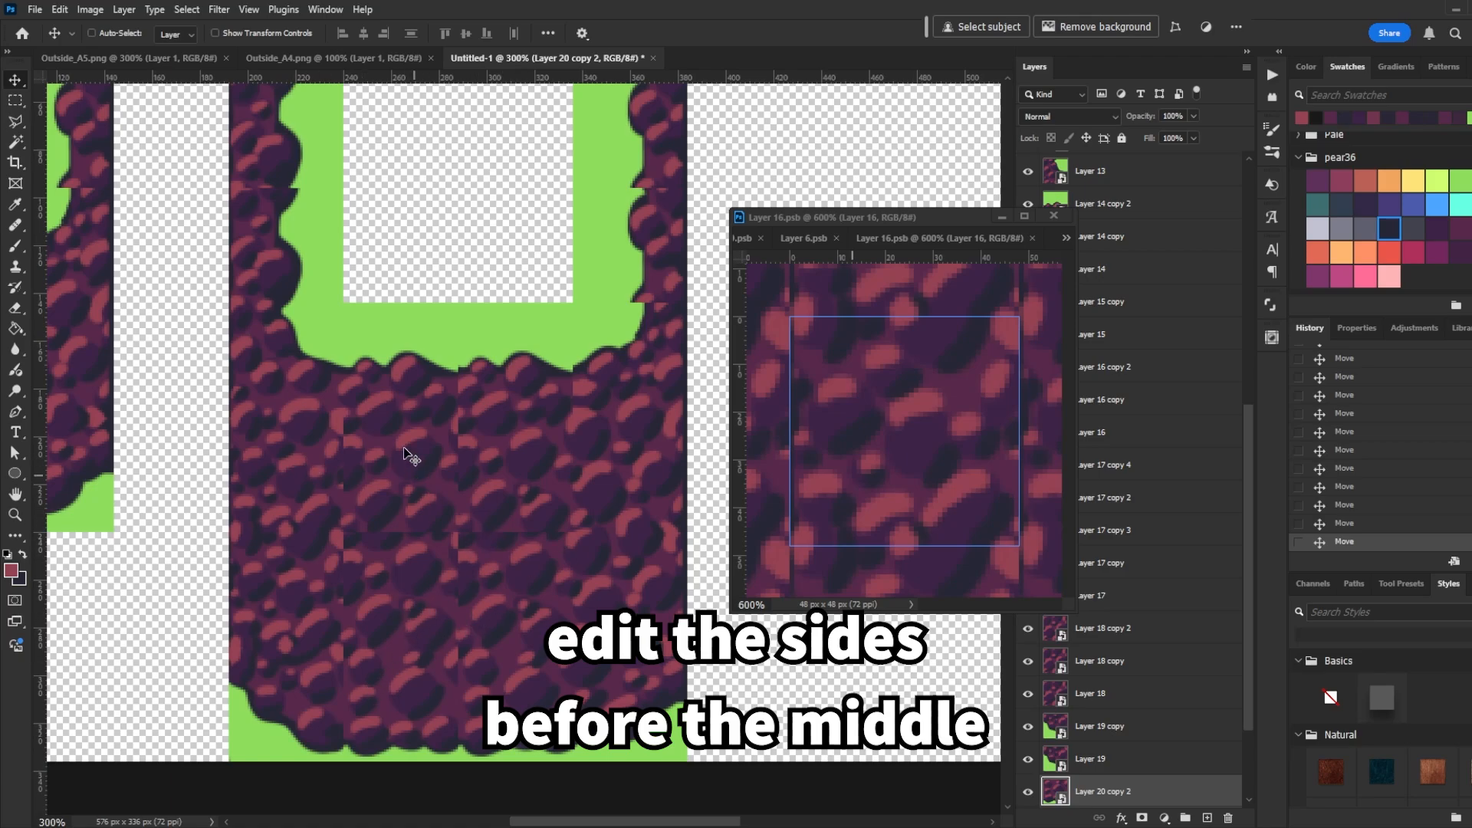
pyautogui.scroll(5, 411, 460)
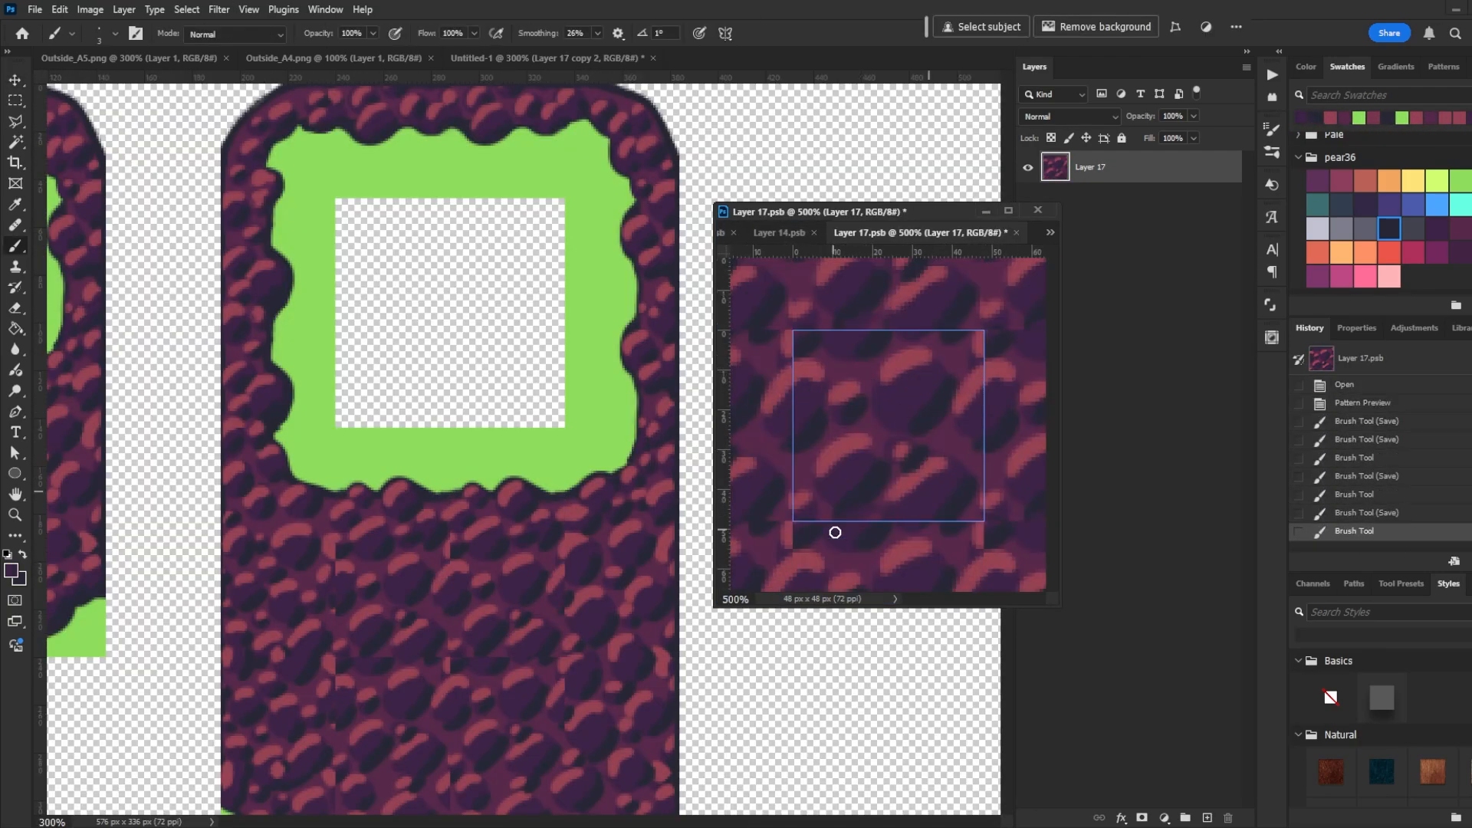
pyautogui.moveTo(992, 333); pyautogui.dragTo(987, 352)
pyautogui.moveTo(989, 371)
pyautogui.mouseDown()
pyautogui.moveTo(895, 472)
pyautogui.moveTo(1021, 411)
pyautogui.moveTo(958, 428)
pyautogui.moveTo(956, 409)
pyautogui.moveTo(981, 403)
pyautogui.moveTo(943, 437)
pyautogui.mouseUp()
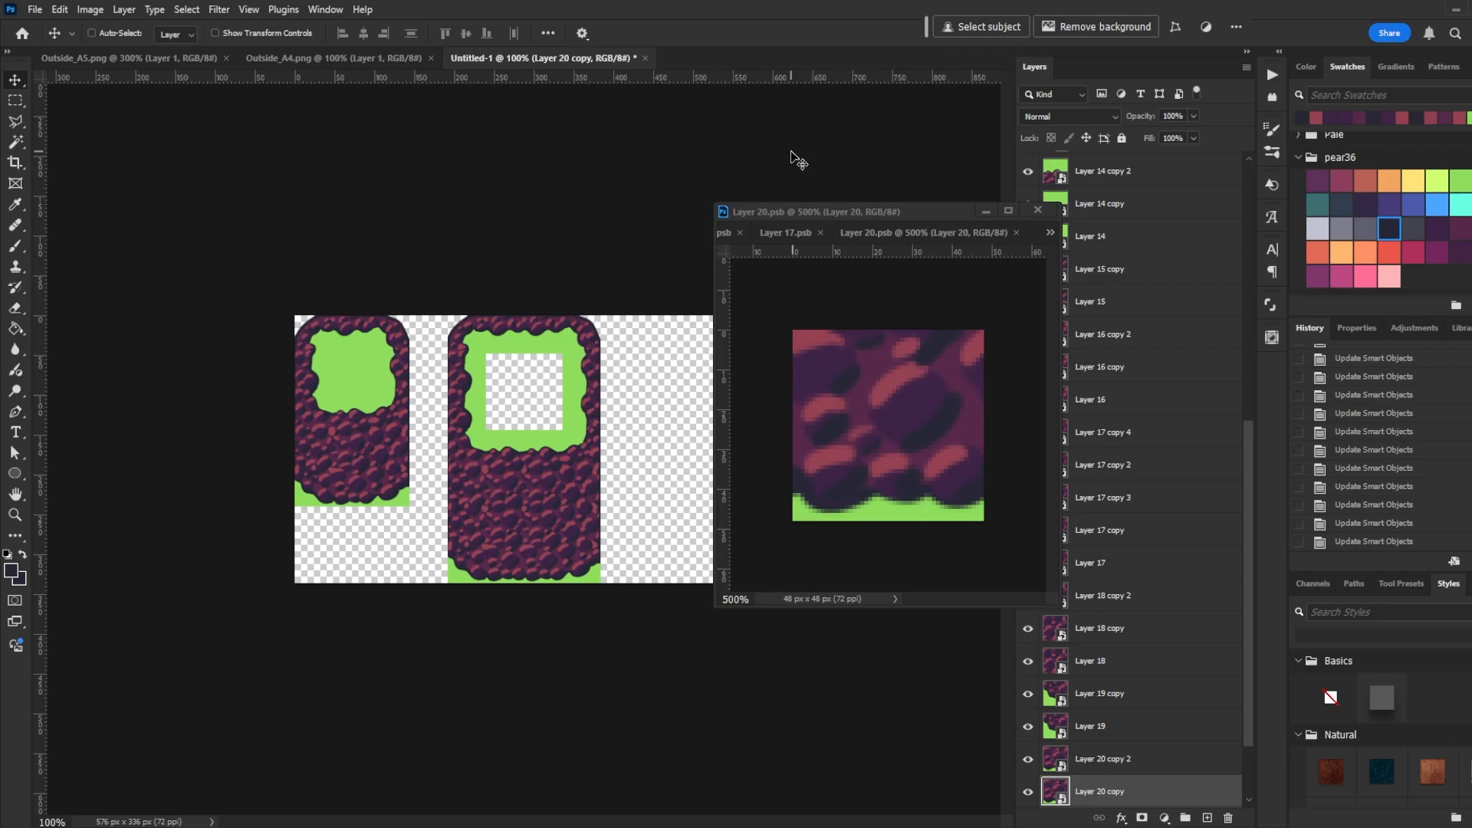
# - Zoom in and pan across the enlarged block's lower half to check the retouched tiles
pyautogui.hotkey('ctrl', '+')
pyautogui.hotkey('ctrl', '+')
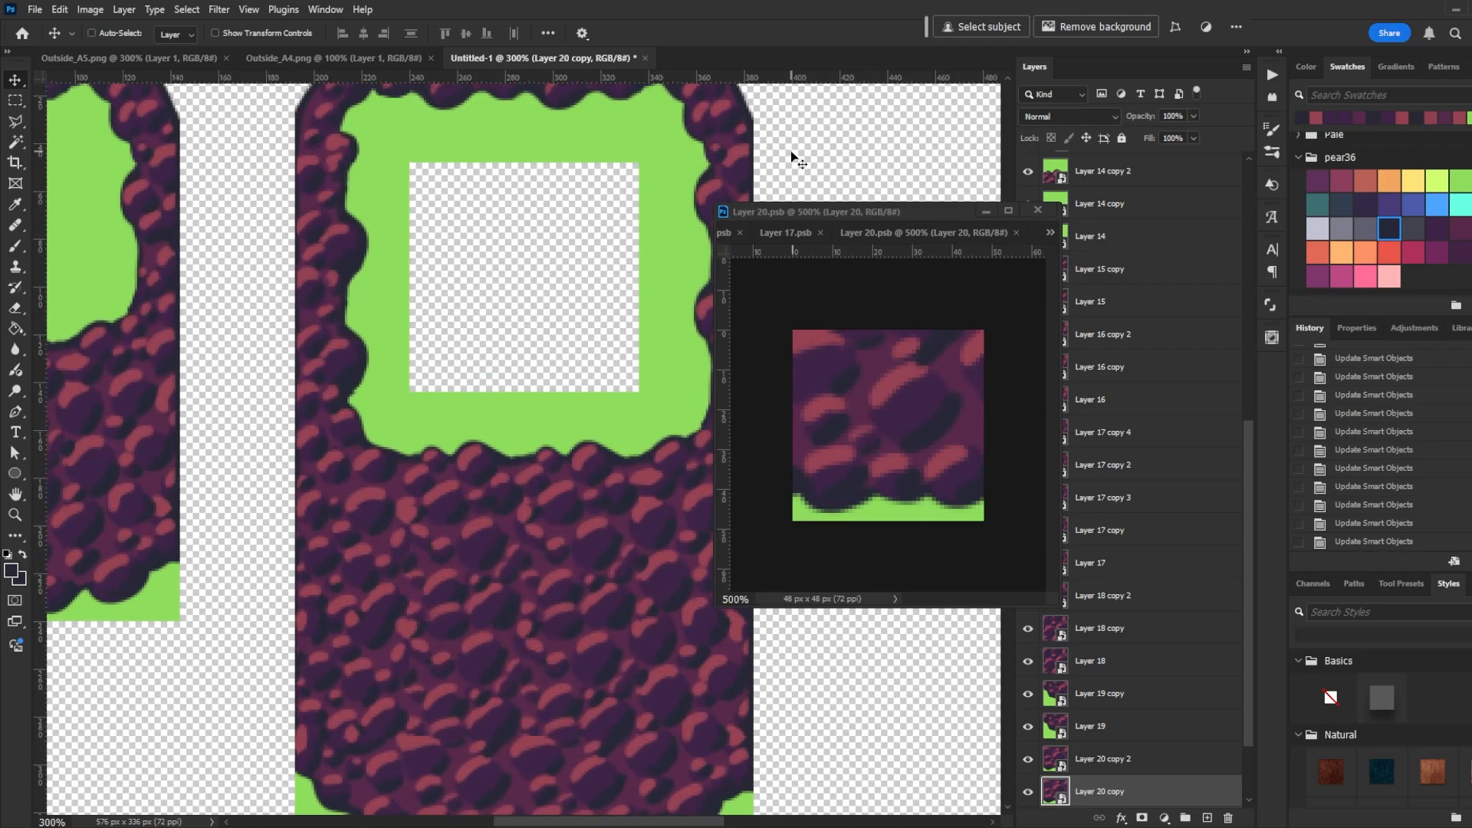
pyautogui.moveTo(582, 706); pyautogui.dragTo(568, 578)
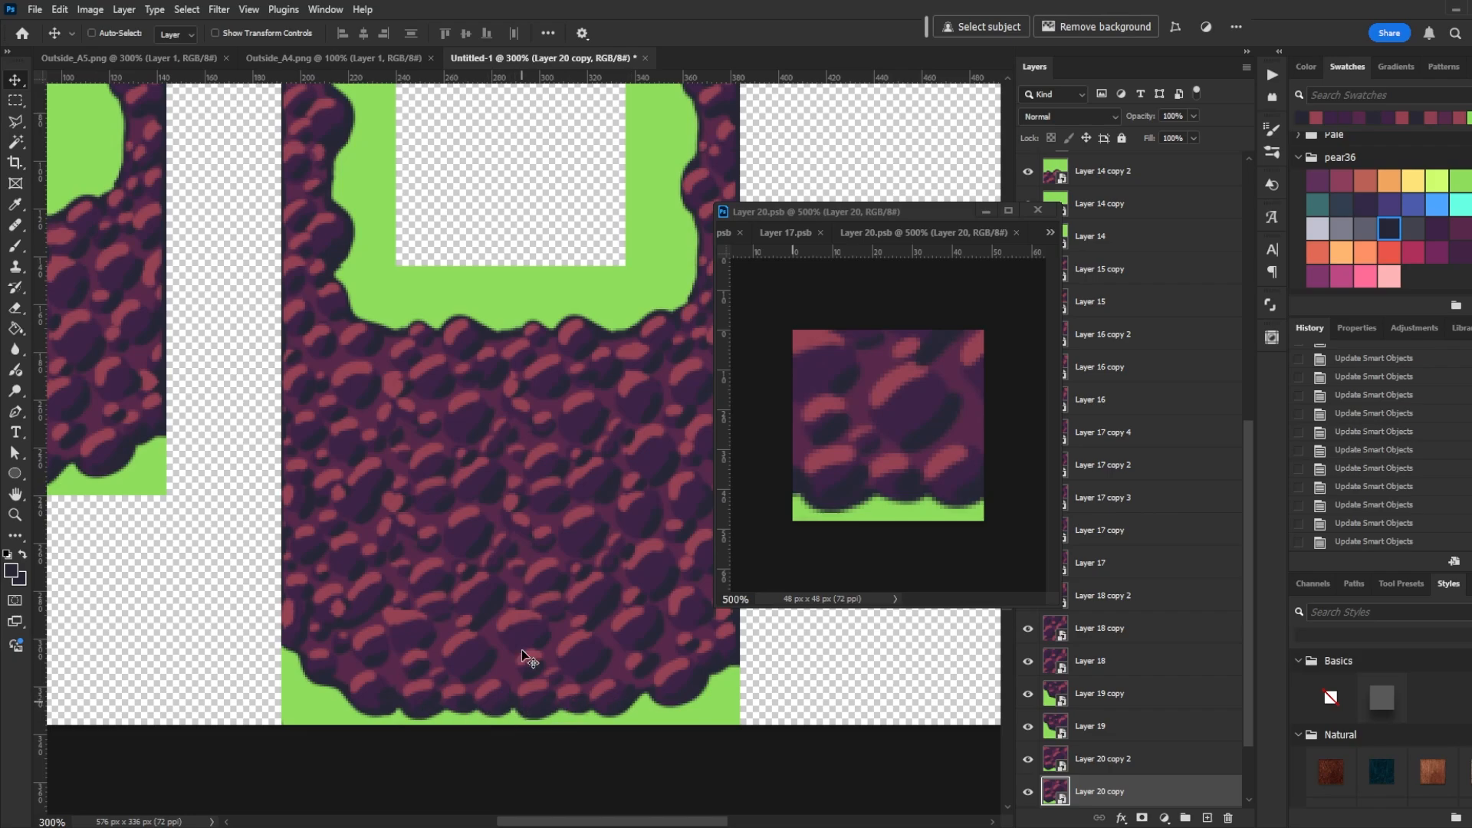
pyautogui.moveTo(517, 382); pyautogui.dragTo(509, 566)
pyautogui.scroll(-5, 519, 509)
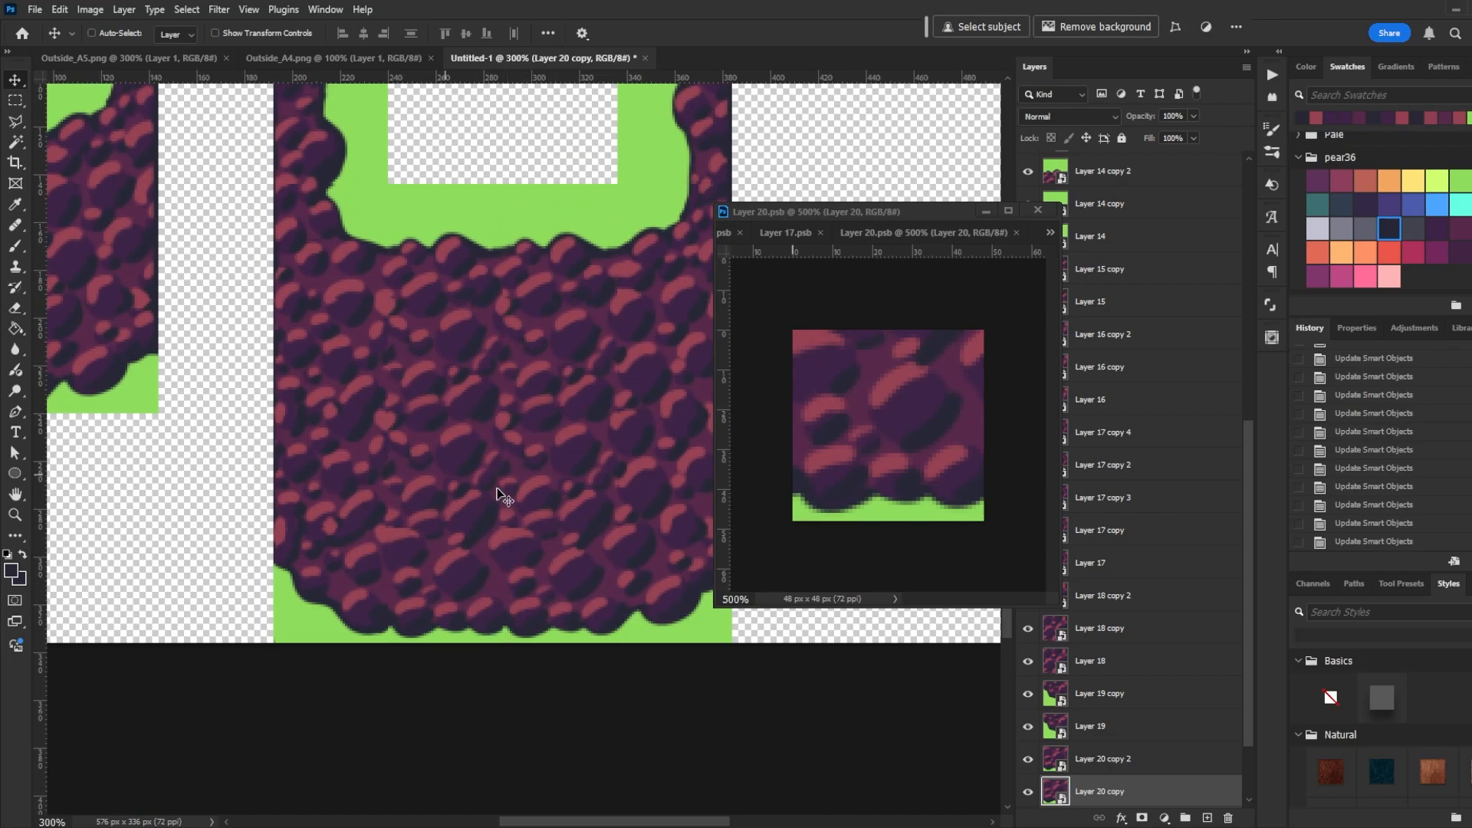
pyautogui.moveTo(588, 470); pyautogui.dragTo(509, 519)
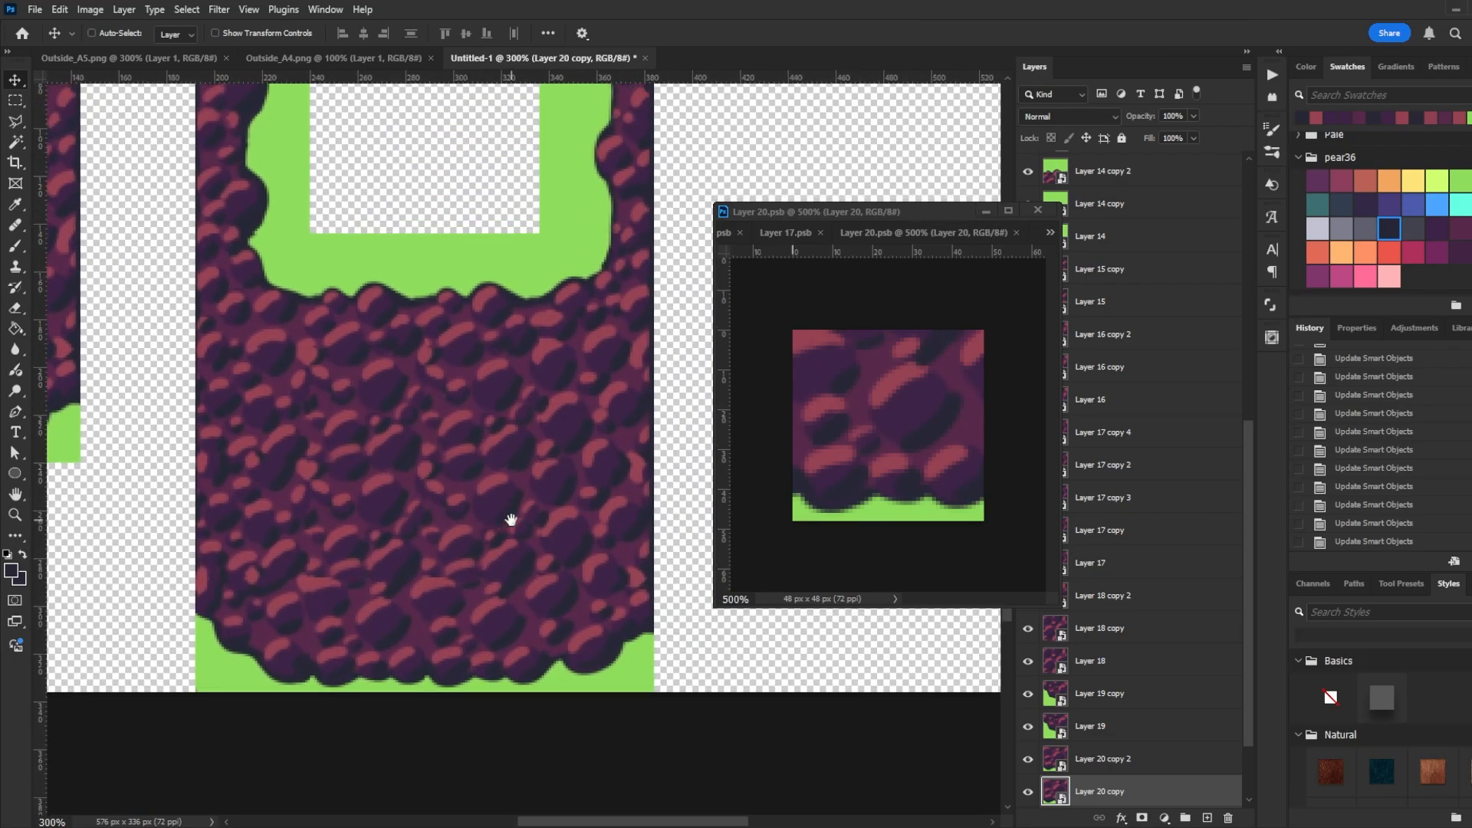
pyautogui.moveTo(469, 446); pyautogui.dragTo(361, 586)
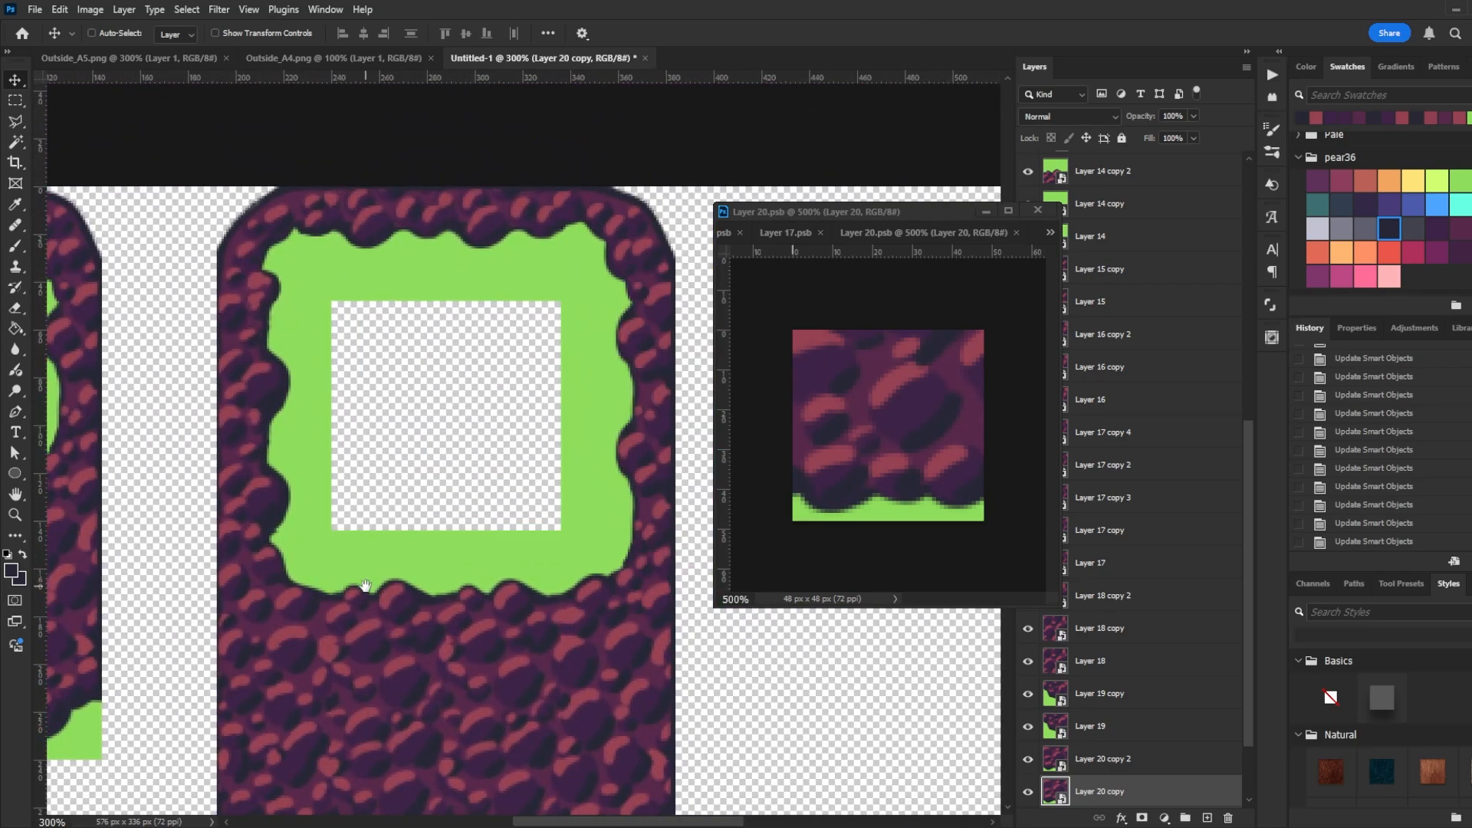
pyautogui.hotkey('ctrl', '1')
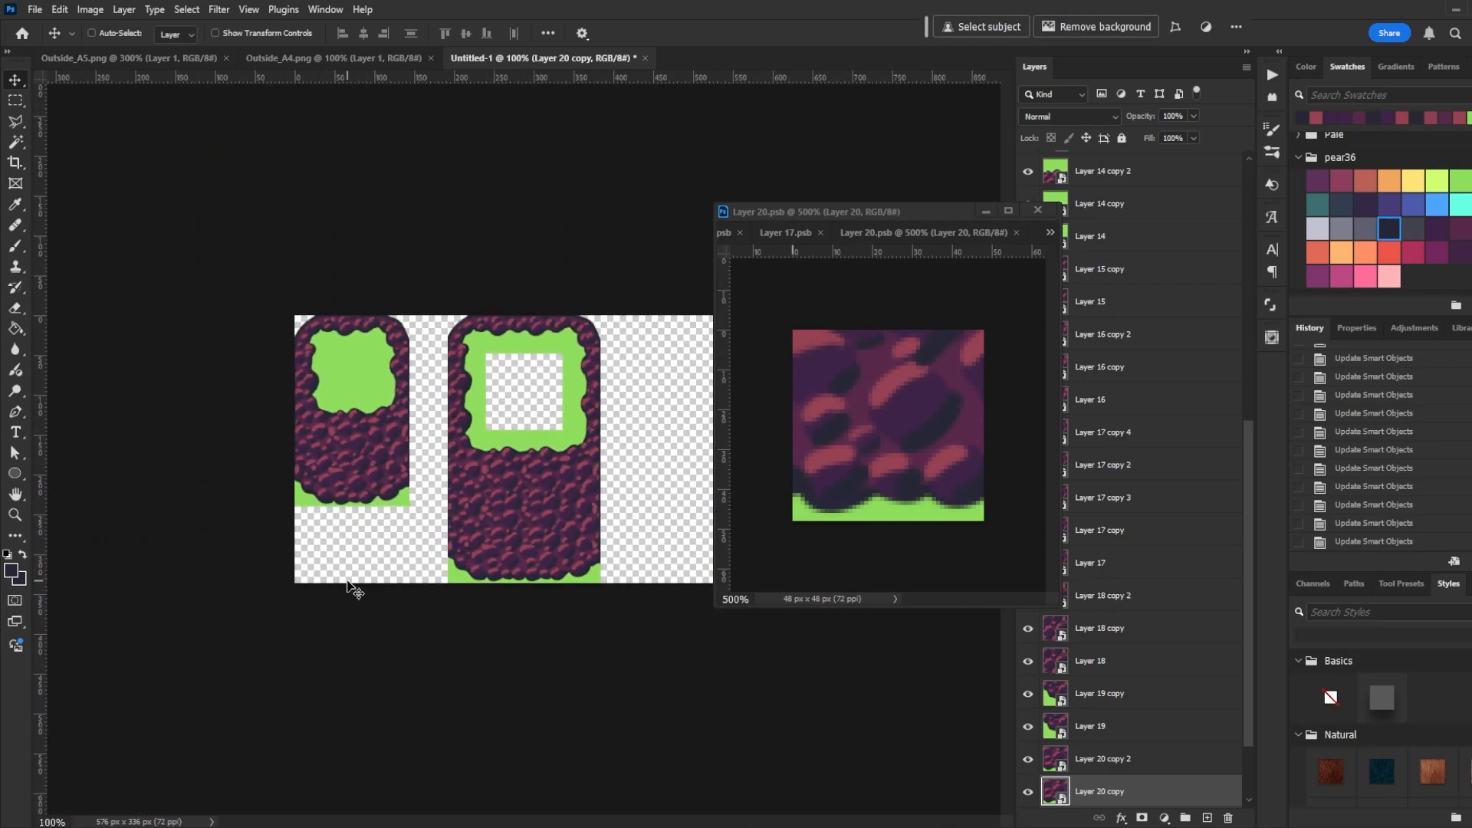
# - Show the grid and undo the last three tile moves
pyautogui.moveTo(802, 209); pyautogui.dragTo(933, 216)
pyautogui.click(624, 230)
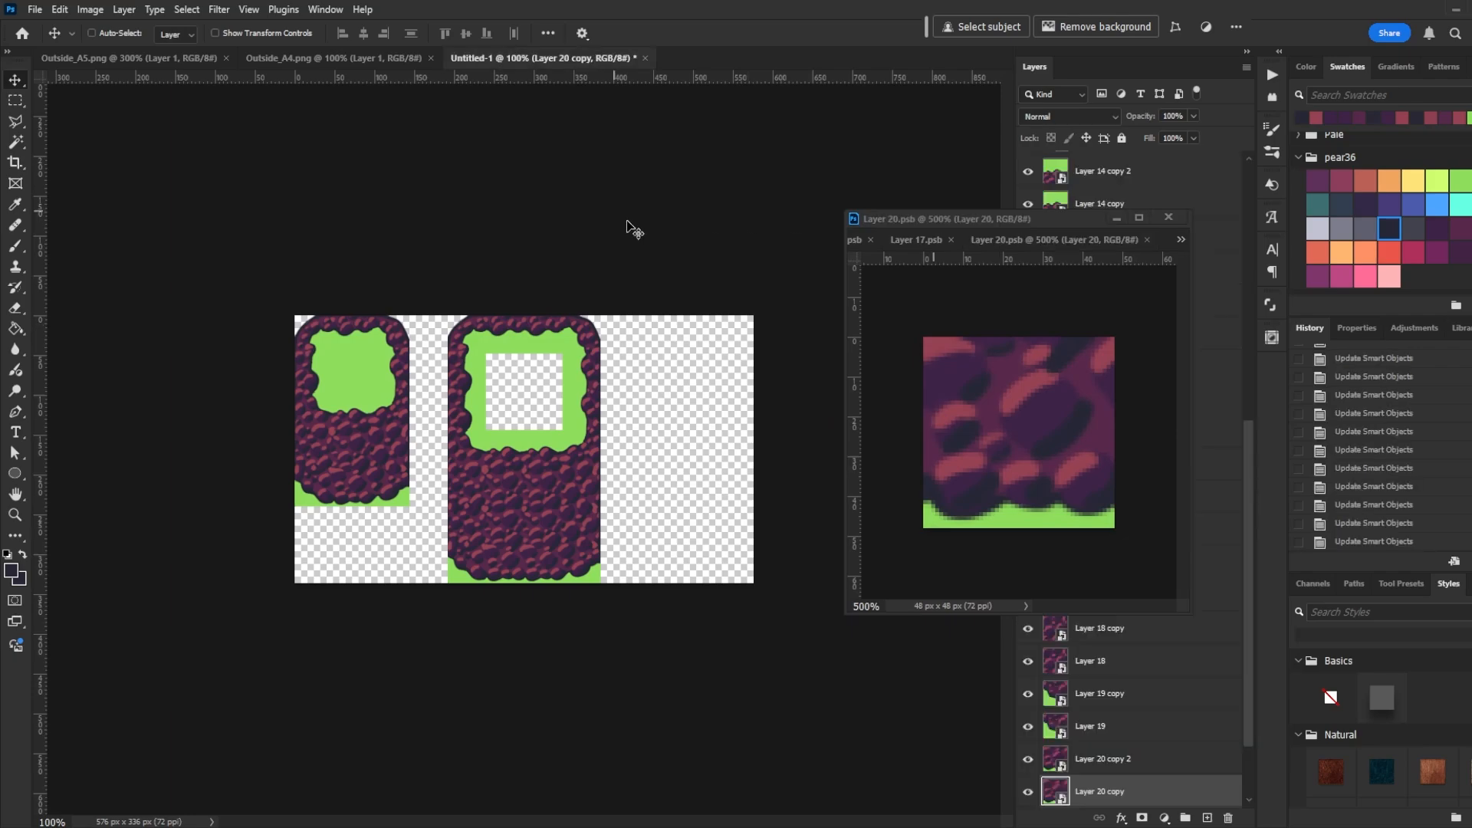
pyautogui.hotkey('ctrl', "'")
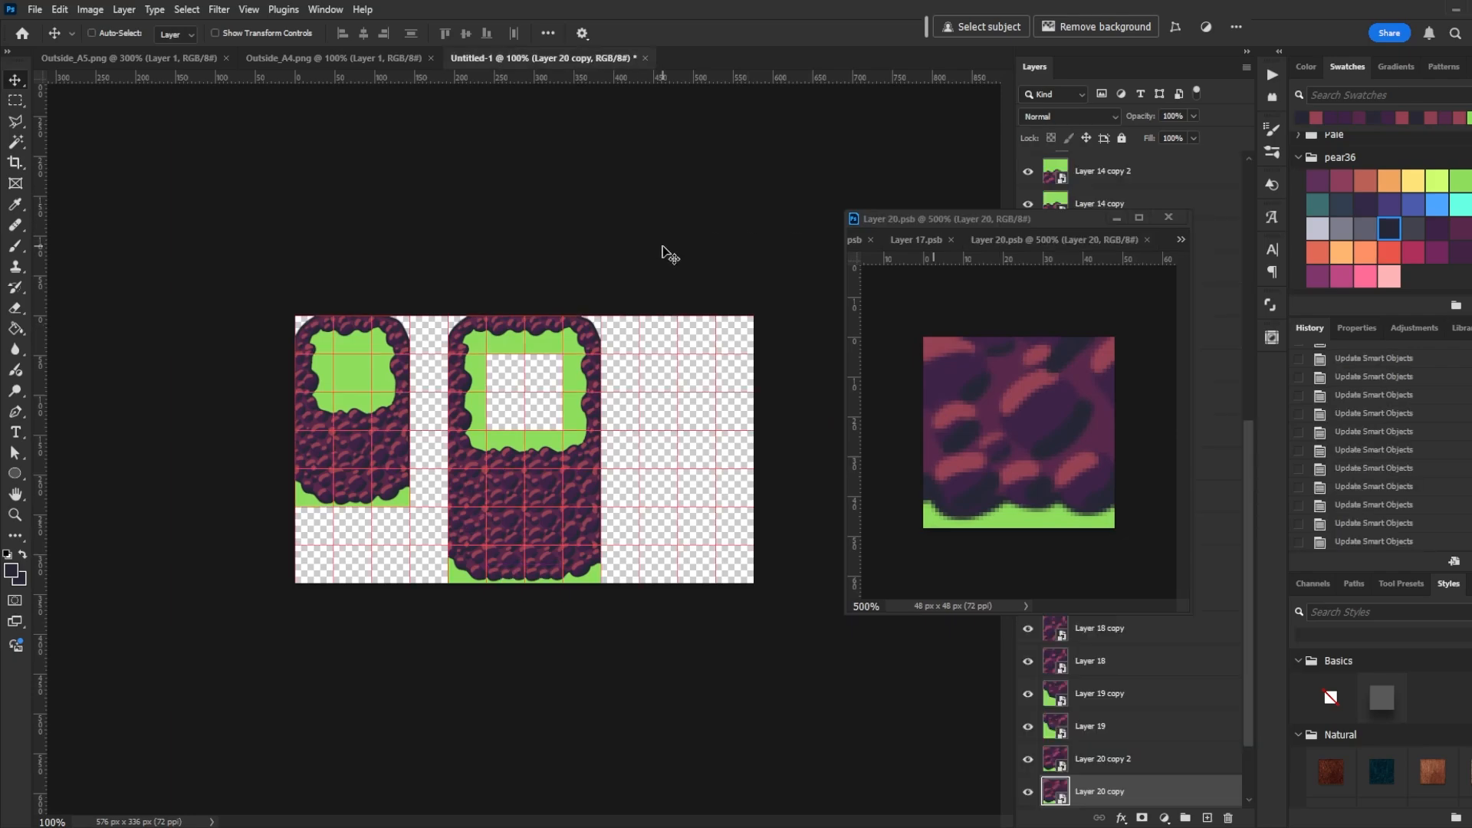
pyautogui.hotkey('ctrl', 'z')
pyautogui.hotkey('ctrl', 'z')
pyautogui.hotkey('ctrl', 'z')
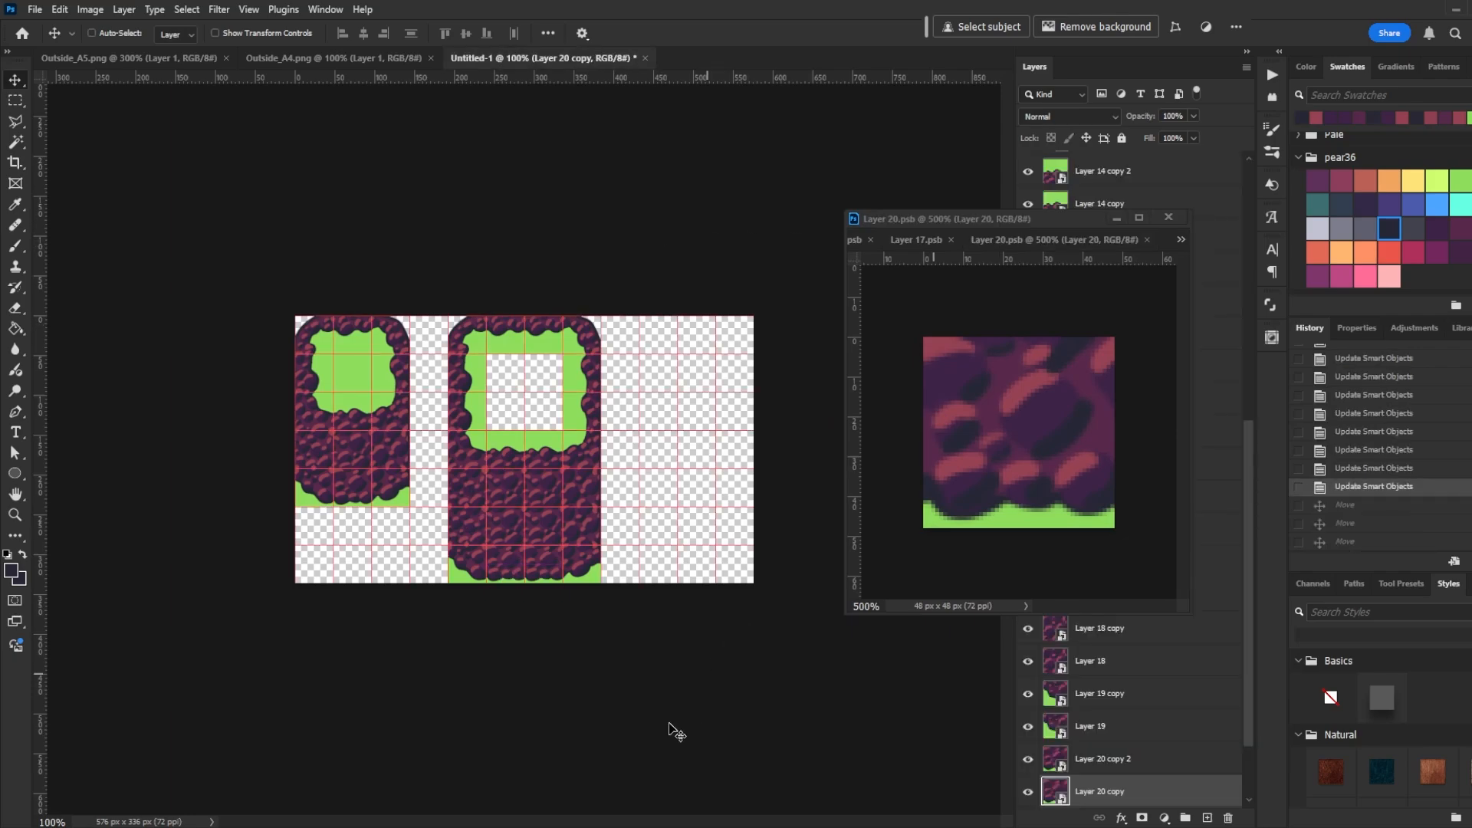
# - Move the small ring of inner-corner tiles into the empty area right of the blocks
pyautogui.moveTo(591, 426); pyautogui.dragTo(694, 425)
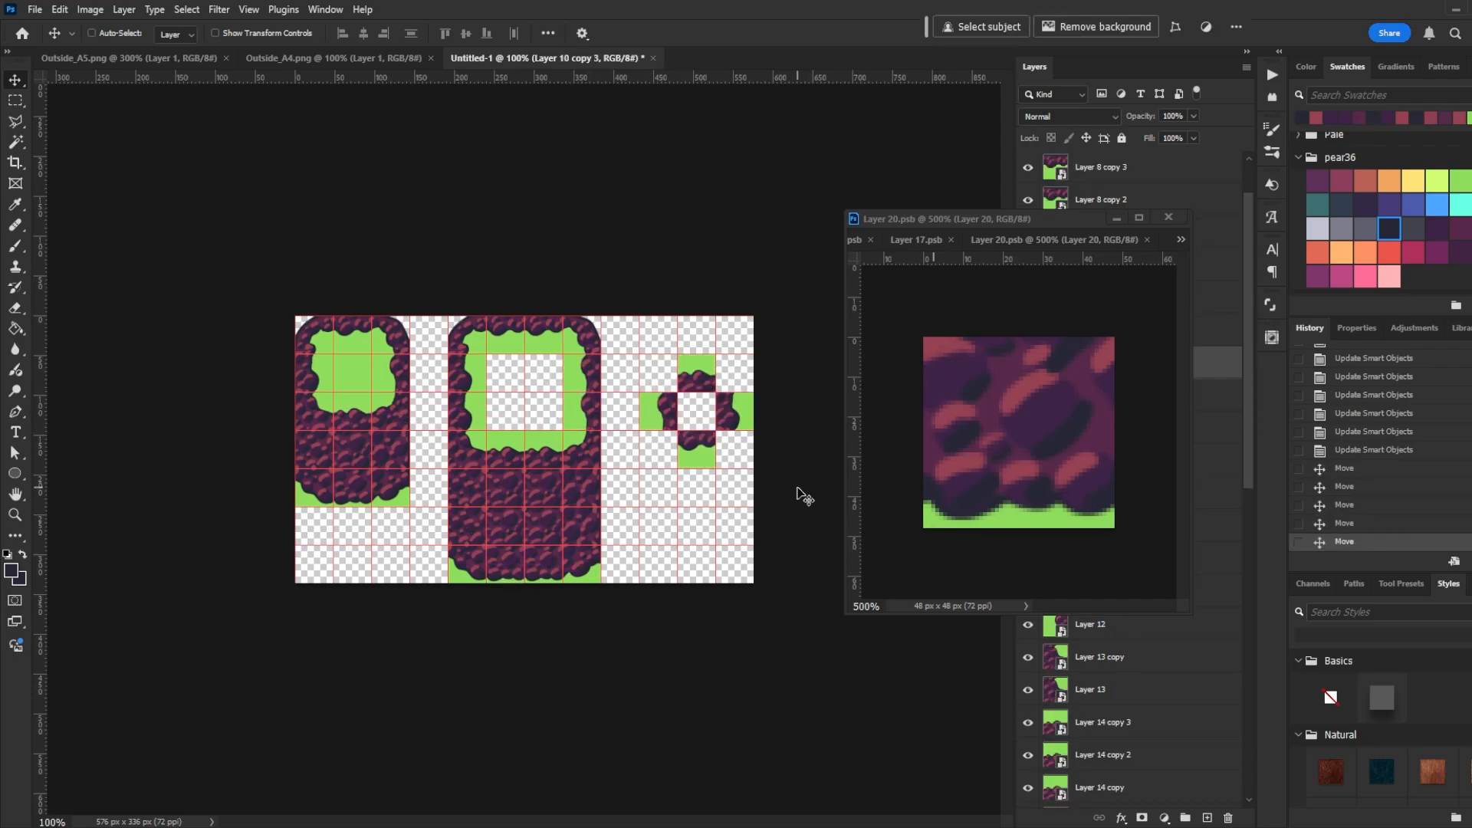
pyautogui.hotkey('ctrl', '+')
pyautogui.hotkey('ctrl', '+')
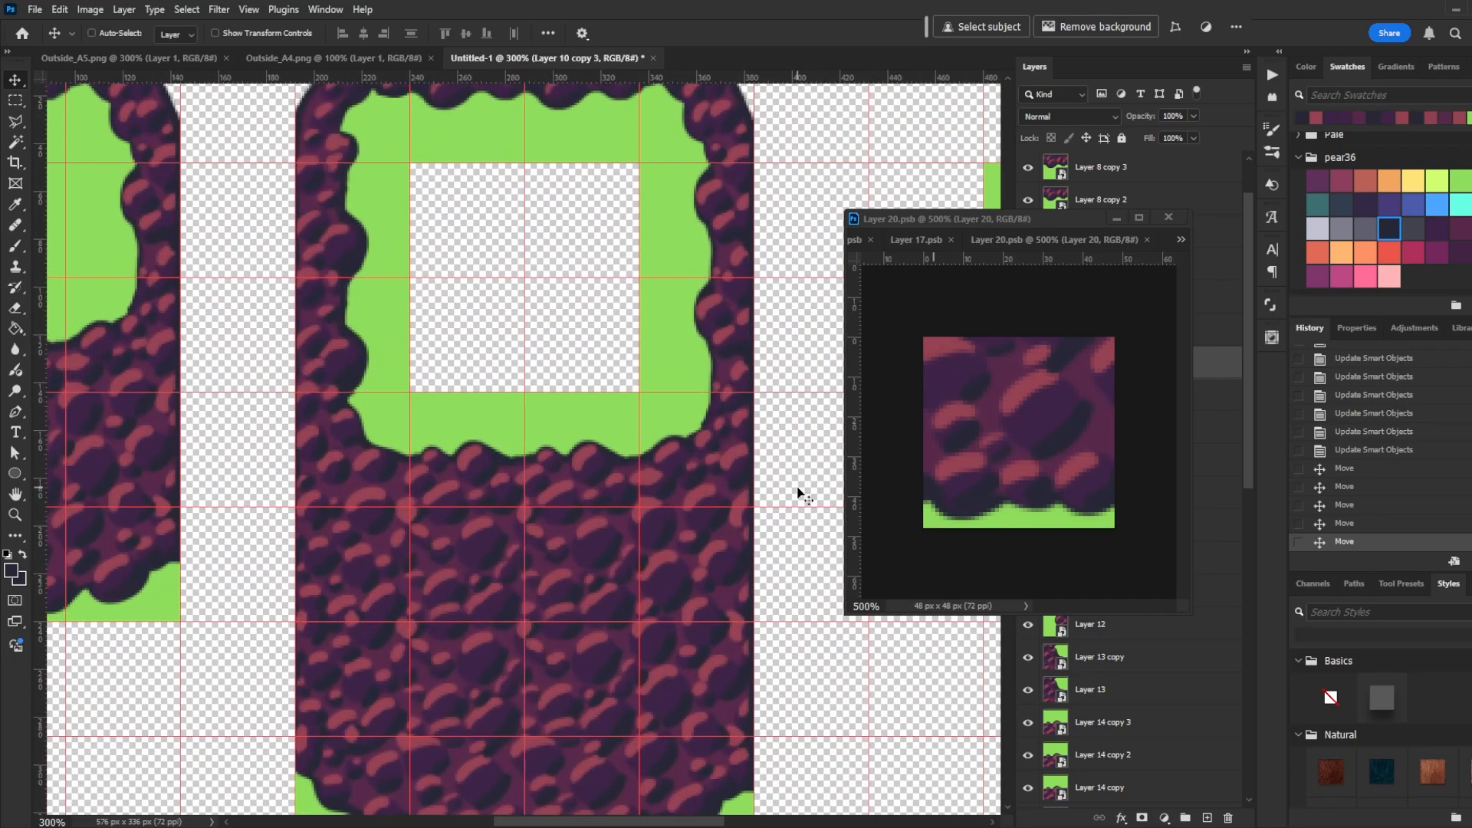
pyautogui.moveTo(705, 442); pyautogui.dragTo(194, 564)
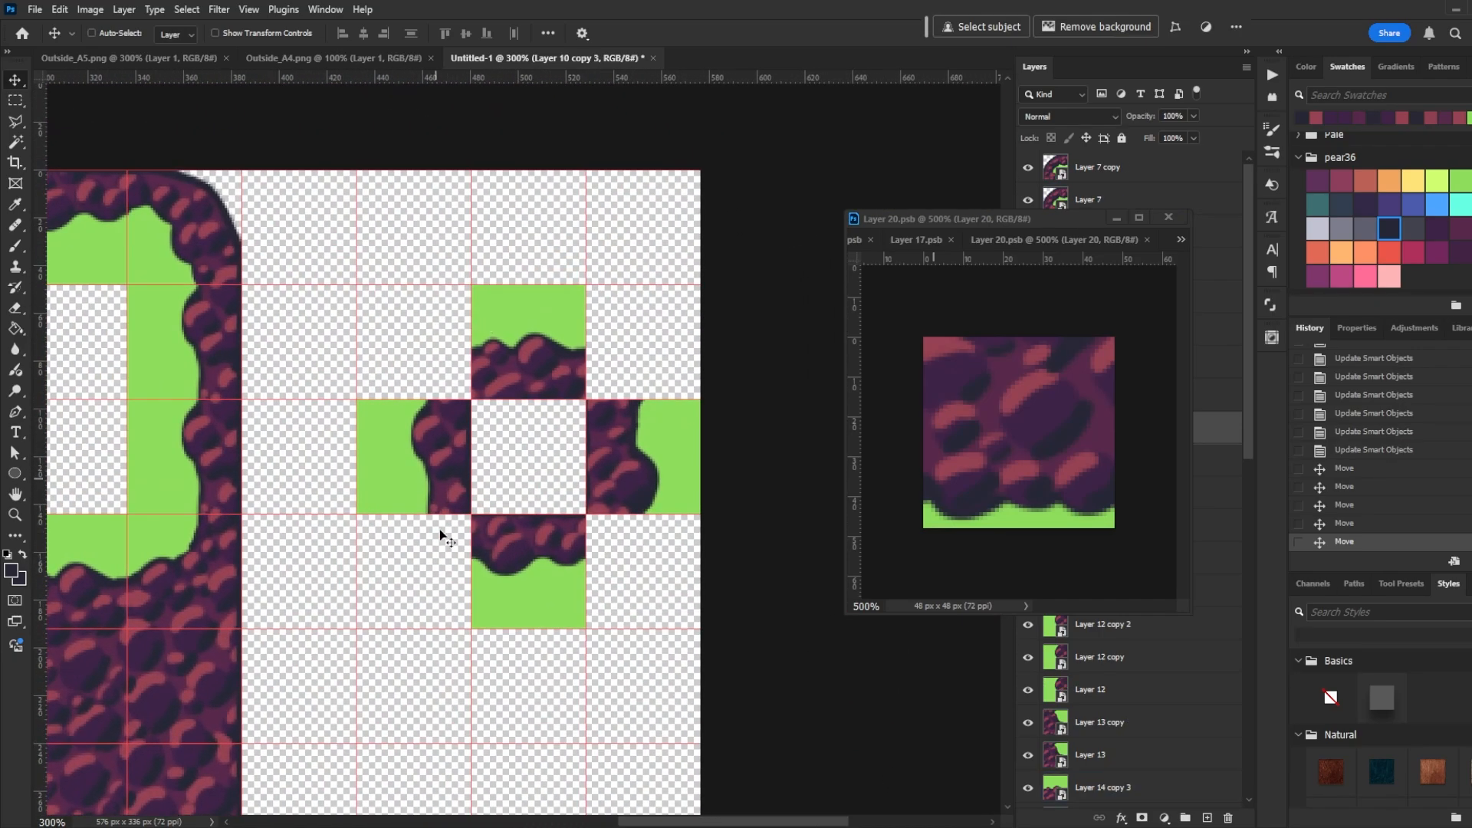
# - On a new top layer, fill the empty cell beside the ring's upper-left tile with green and convert it to a smart object
pyautogui.click(1173, 167)
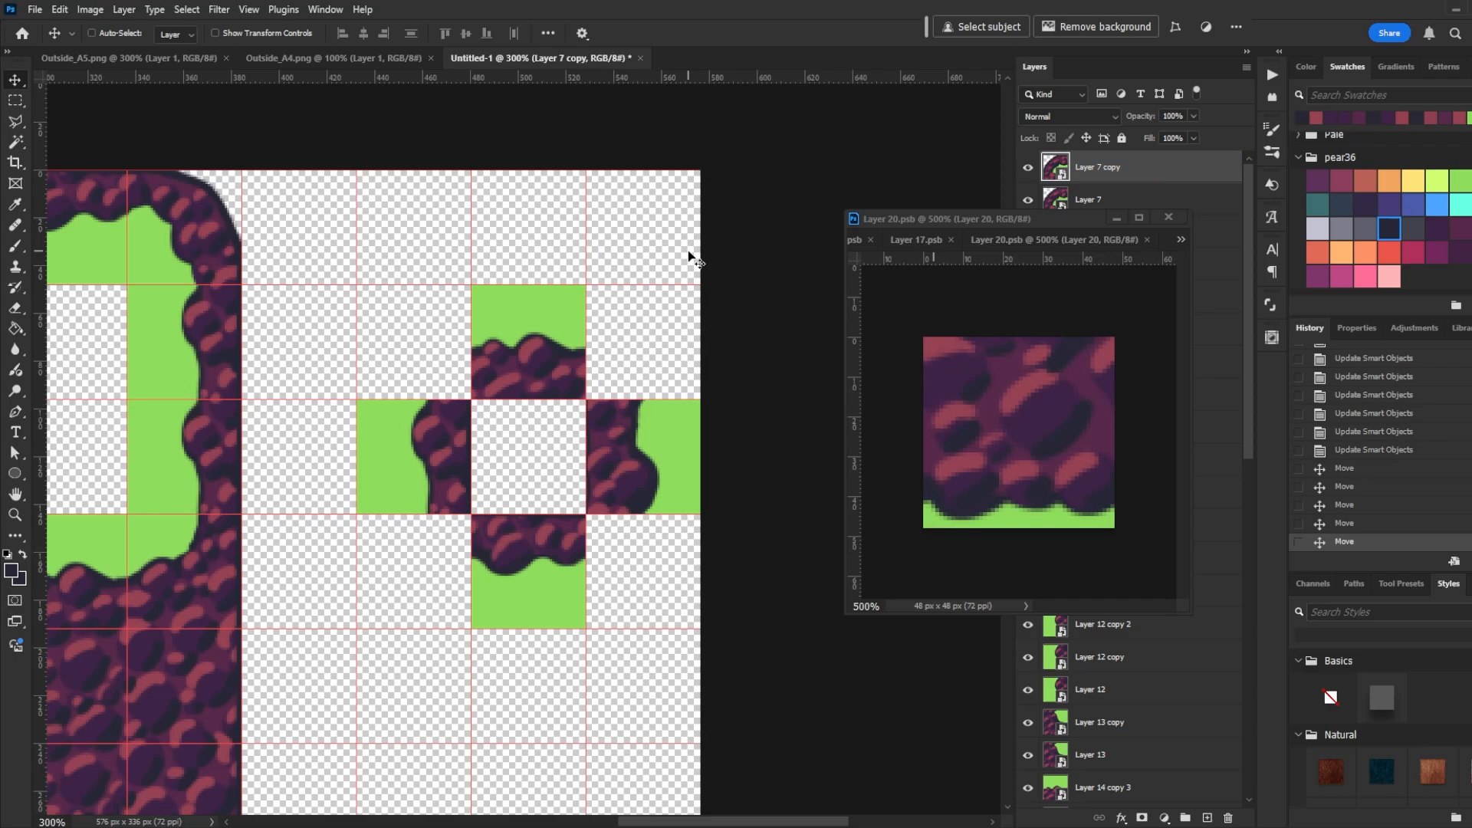
pyautogui.hotkey('ctrl', 'shift', 'n')
pyautogui.press('Return')
pyautogui.press('m')
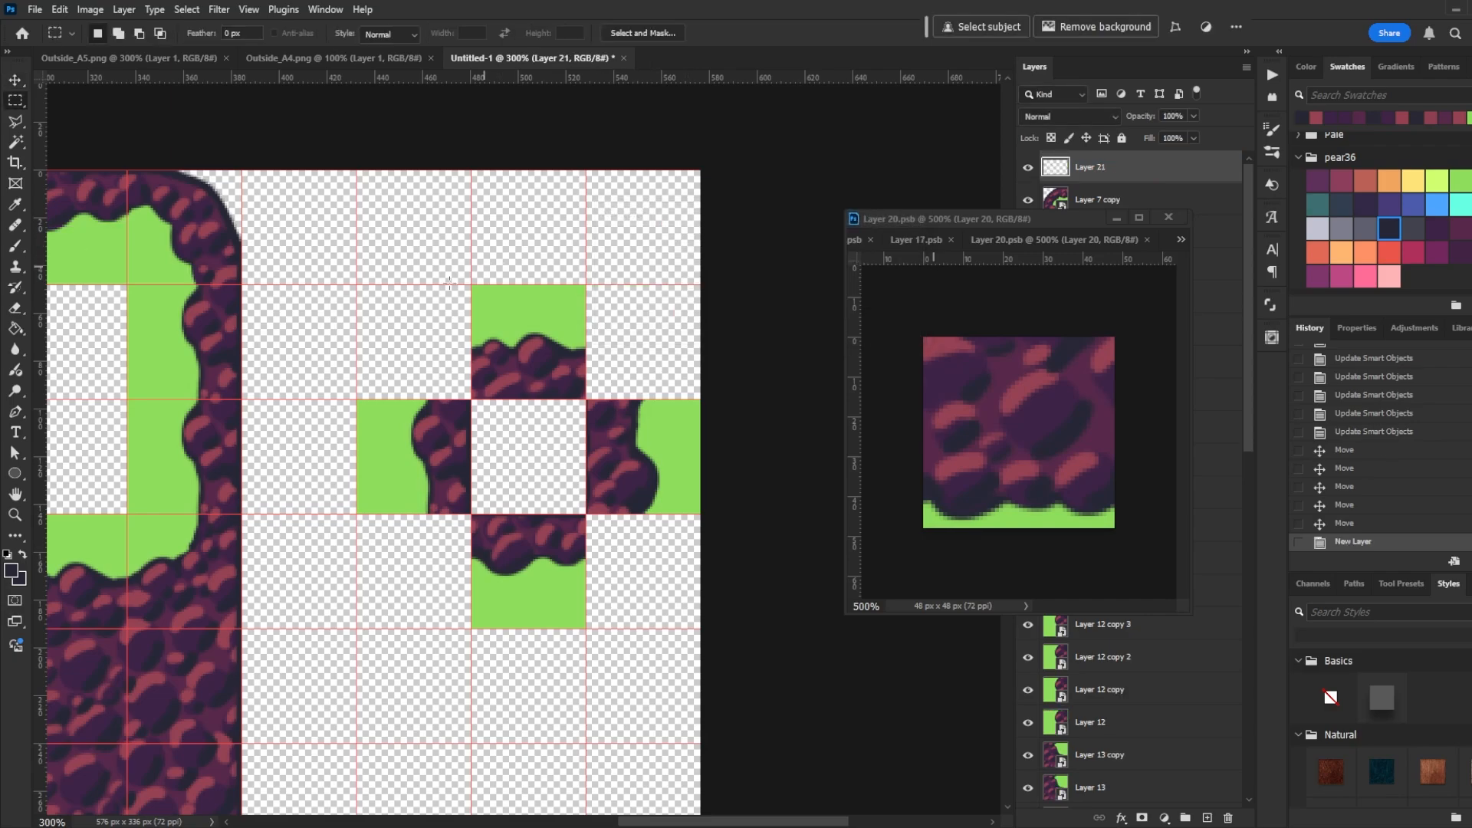
pyautogui.moveTo(361, 286); pyautogui.dragTo(471, 398)
pyautogui.press('i')
pyautogui.click(550, 295)
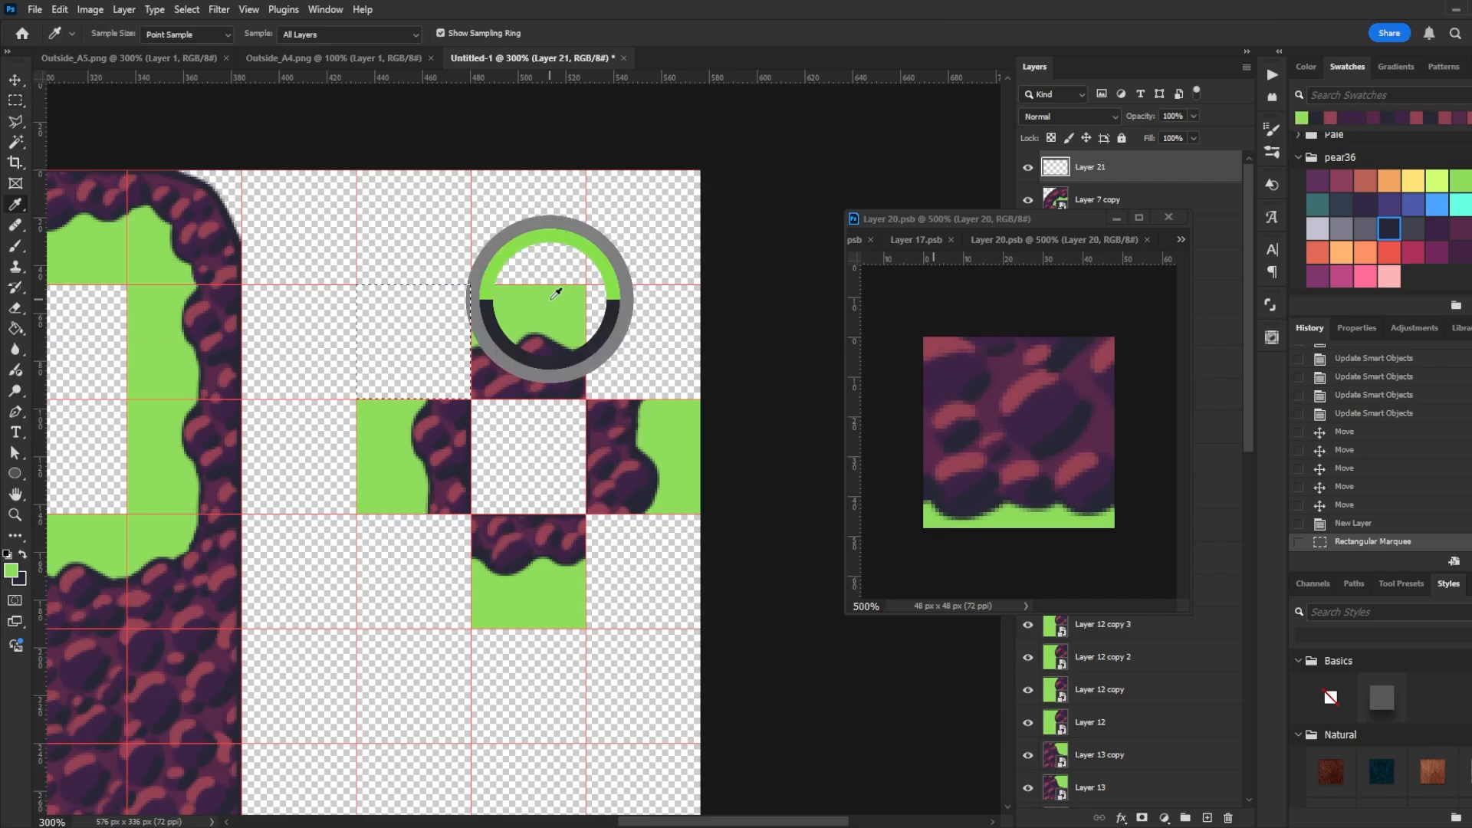
pyautogui.press('g')
pyautogui.click(425, 368)
pyautogui.rightClick(1128, 172)
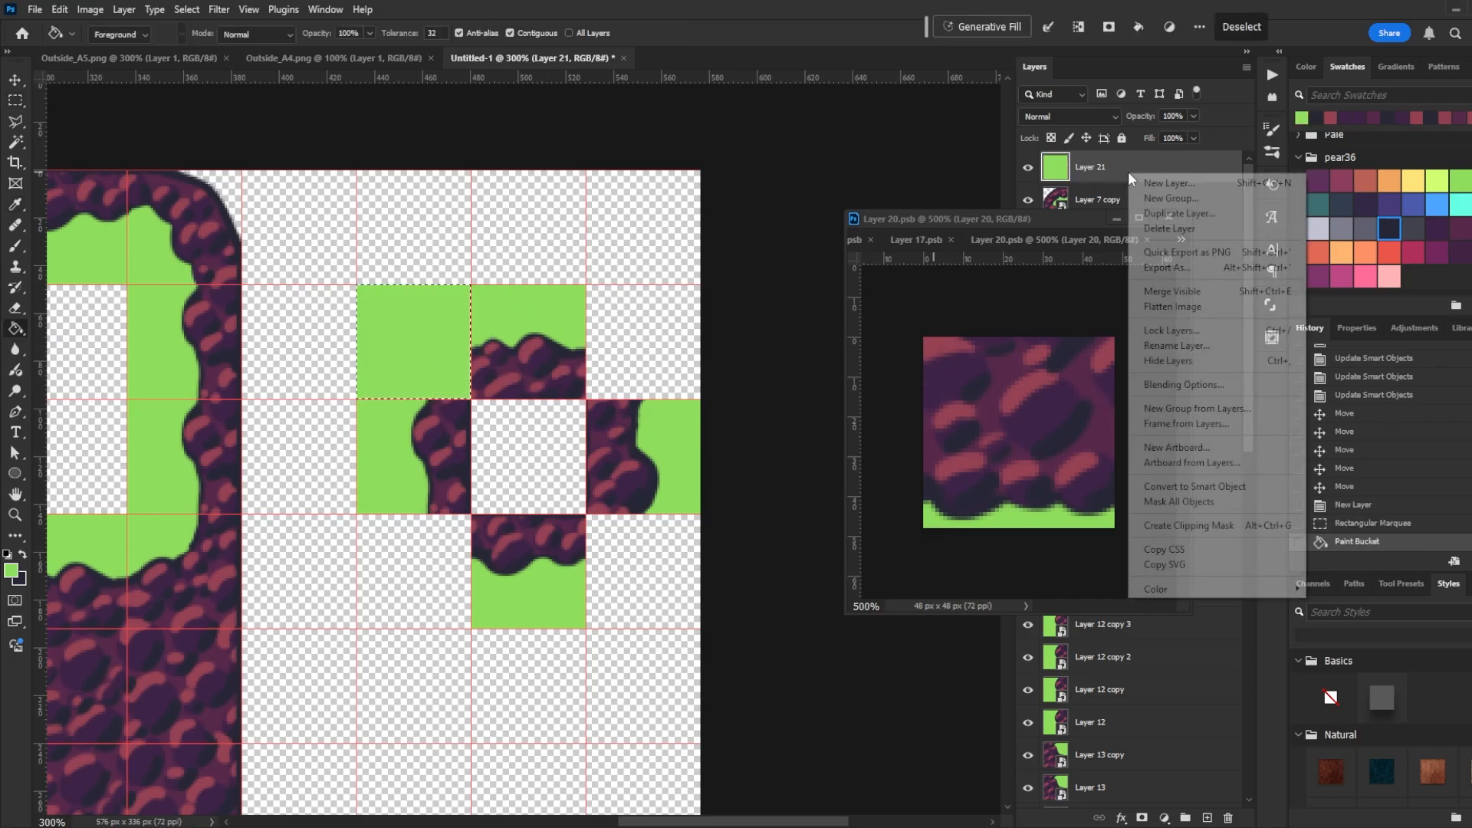
pyautogui.click(1249, 491)
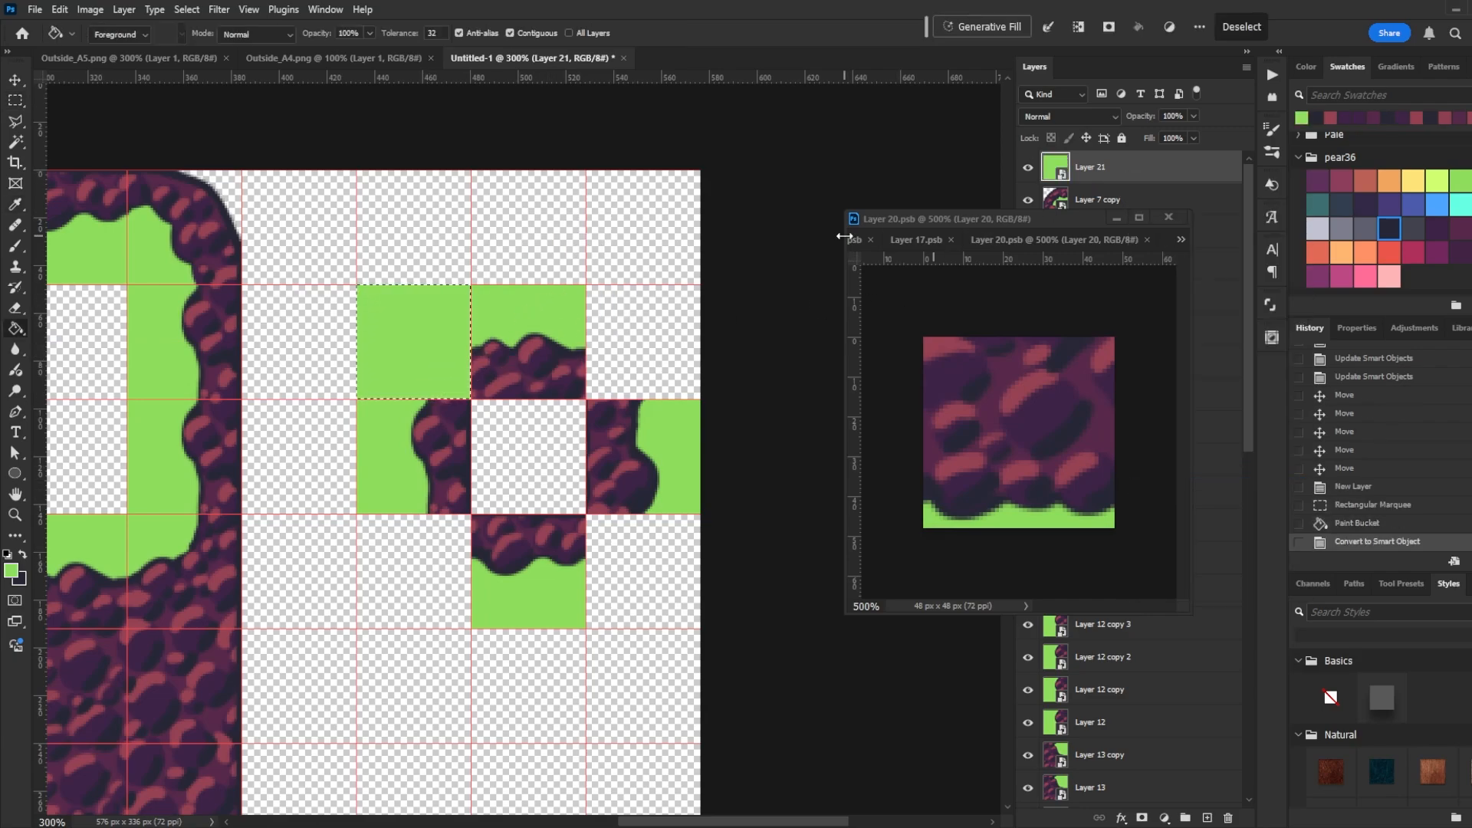
# - Fill the empty cell at the ring's upper right with green on a new layer and convert it to a smart object
pyautogui.hotkey('ctrl', 'shift', 'n')
pyautogui.press('Return')
pyautogui.press('m')
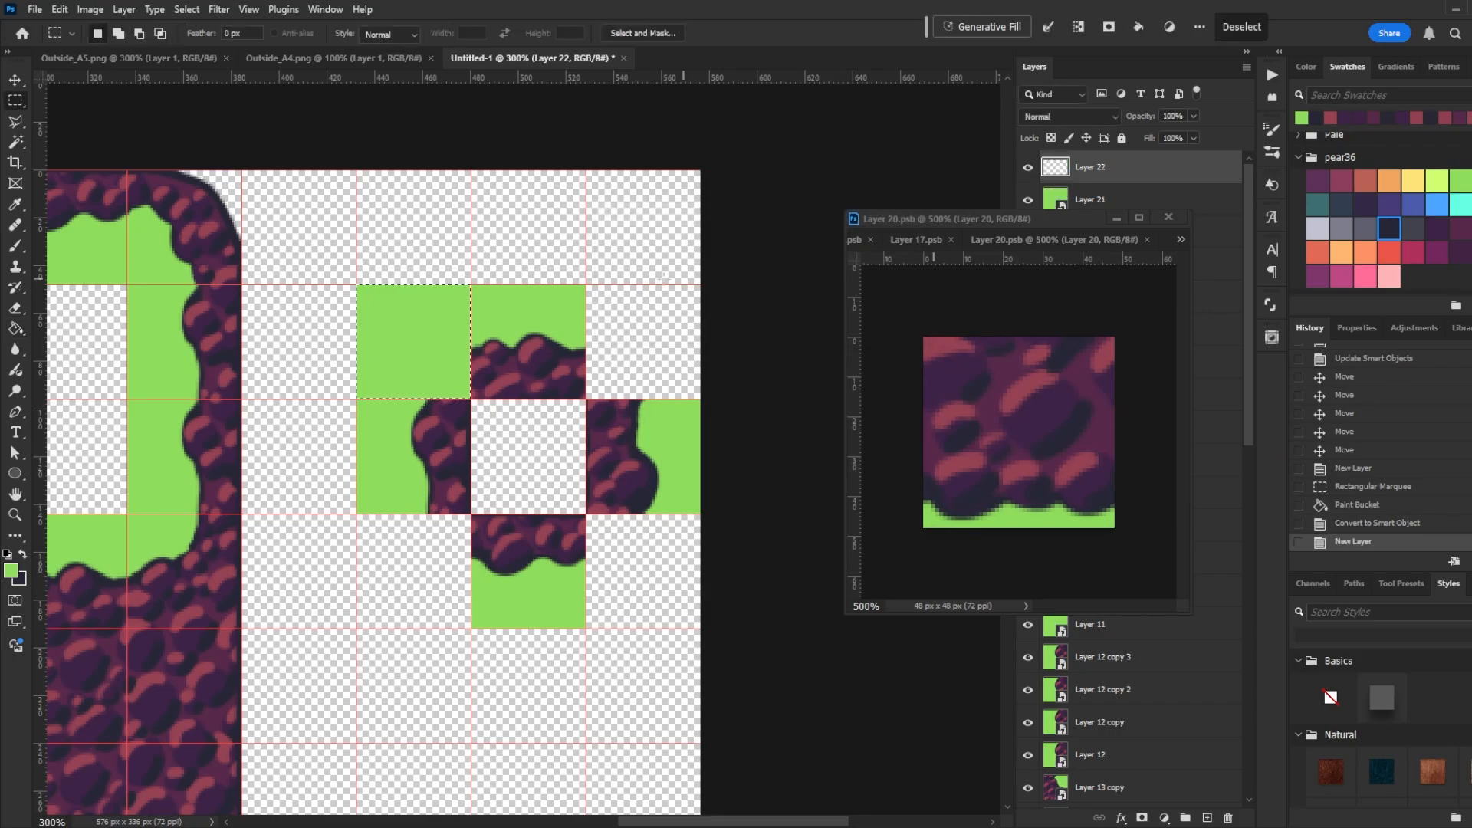
pyautogui.moveTo(586, 286)
pyautogui.mouseDown()
pyautogui.moveTo(708, 338)
pyautogui.moveTo(701, 397)
pyautogui.mouseUp()
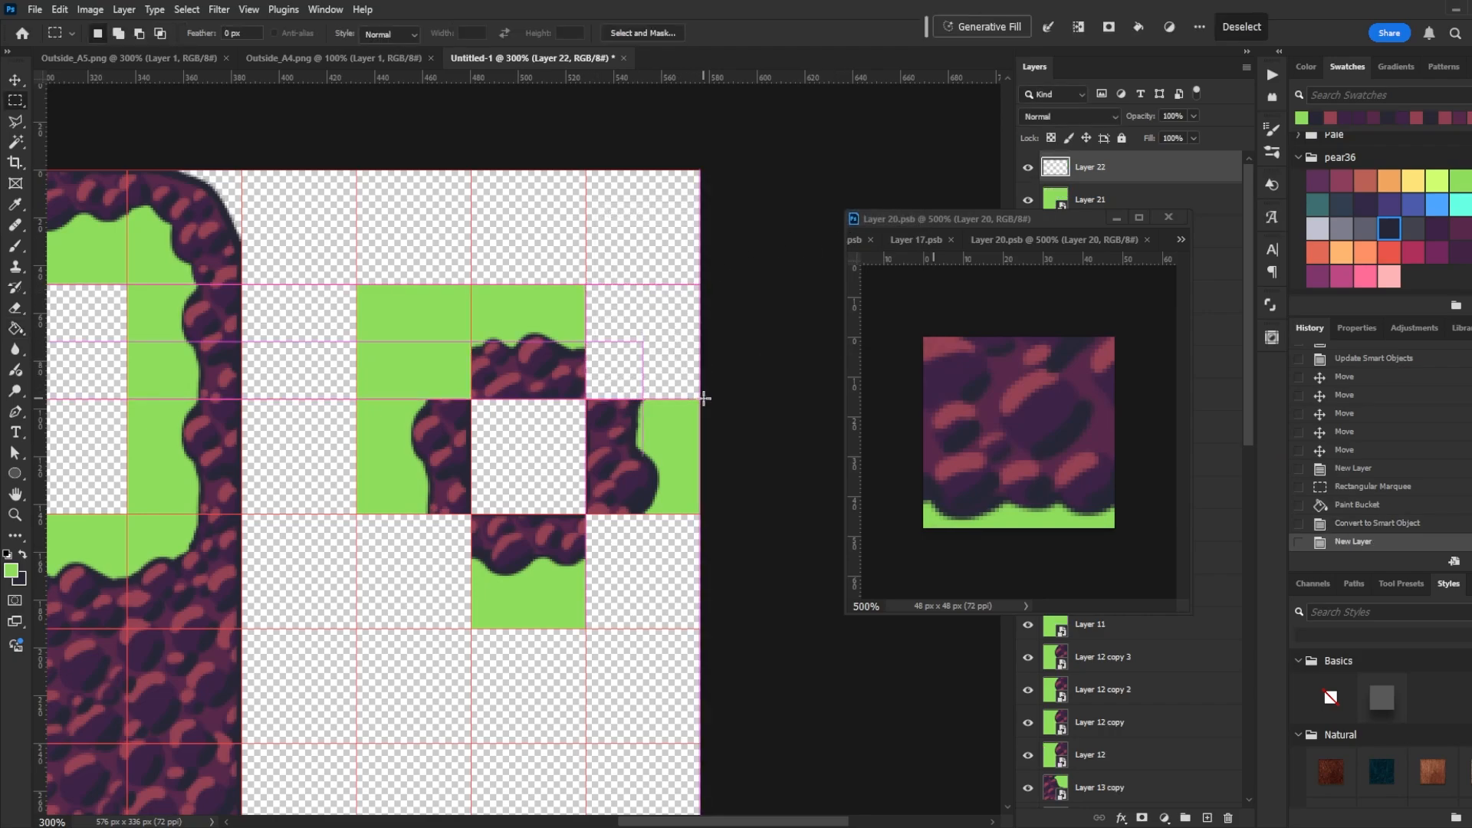
pyautogui.press('g')
pyautogui.click(640, 351)
pyautogui.rightClick(1097, 173)
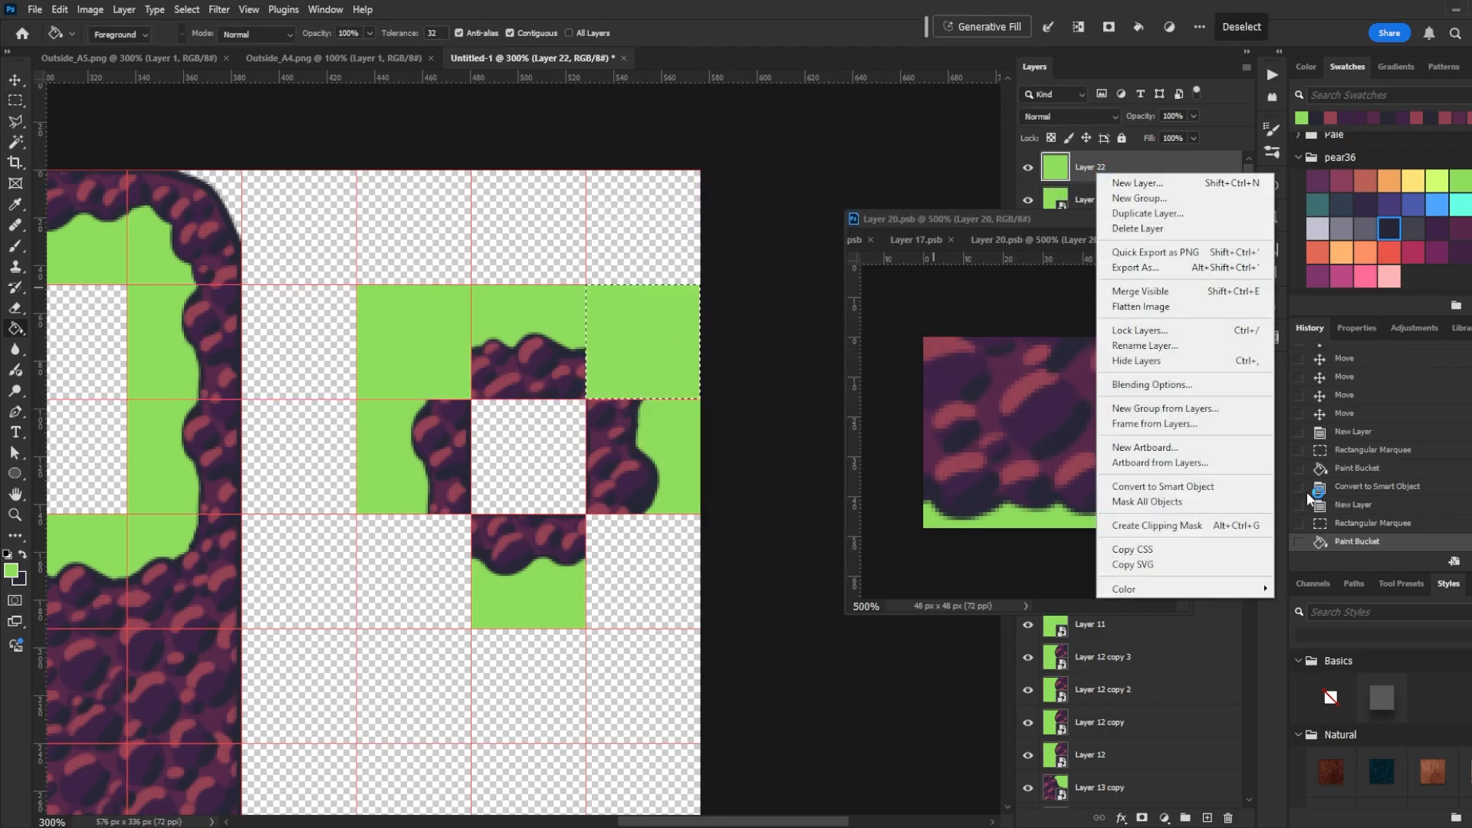
pyautogui.click(1240, 491)
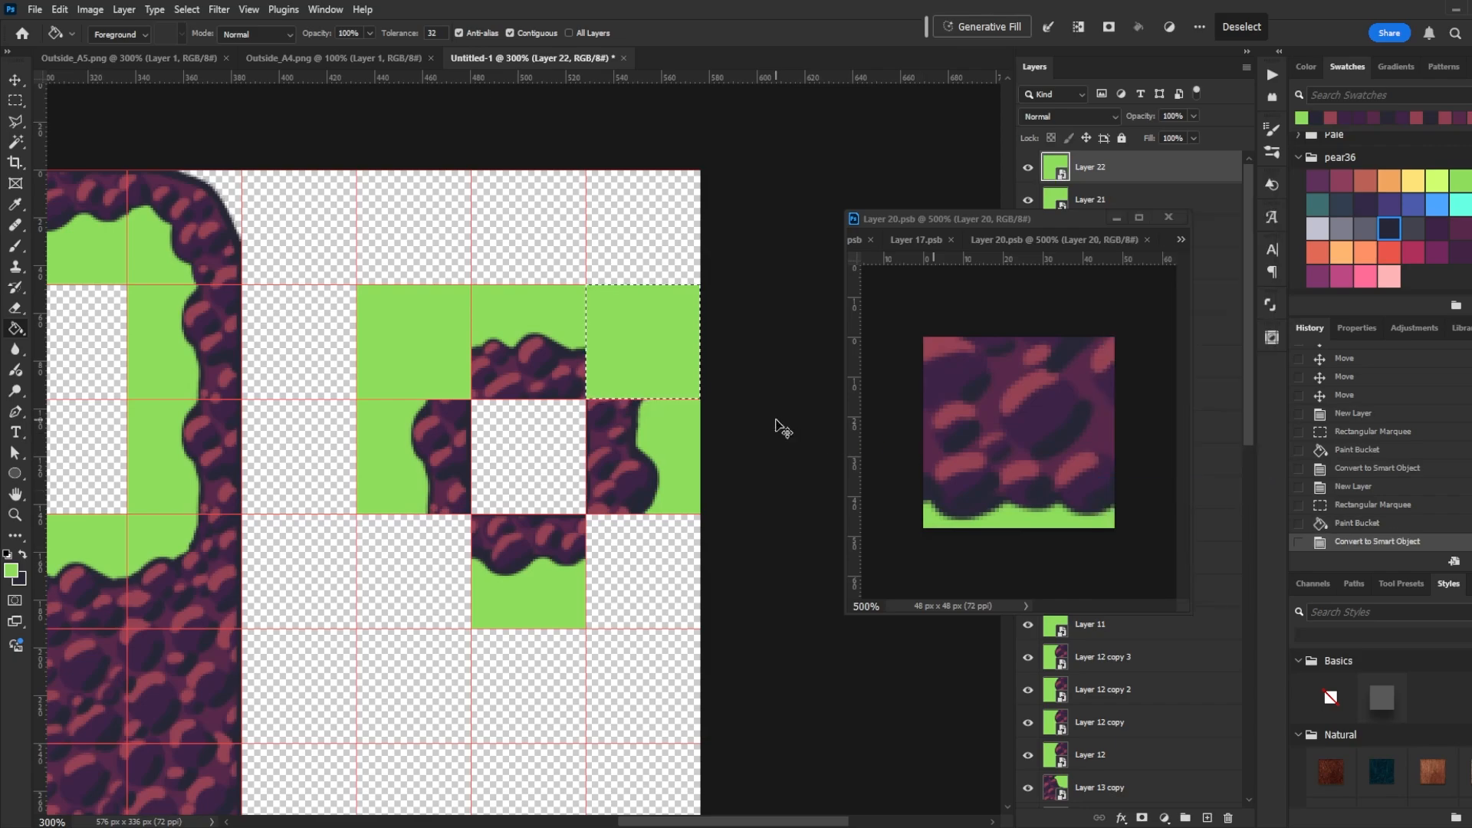
# - Fill the empty cell at the ring's lower left with green on a new layer and convert it to a smart object
pyautogui.hotkey('ctrl', 'shift', 'n')
pyautogui.press('Return')
pyautogui.press('m')
pyautogui.moveTo(470, 515)
pyautogui.mouseDown()
pyautogui.moveTo(347, 623)
pyautogui.moveTo(357, 628)
pyautogui.mouseUp()
pyautogui.press('g')
pyautogui.click(407, 562)
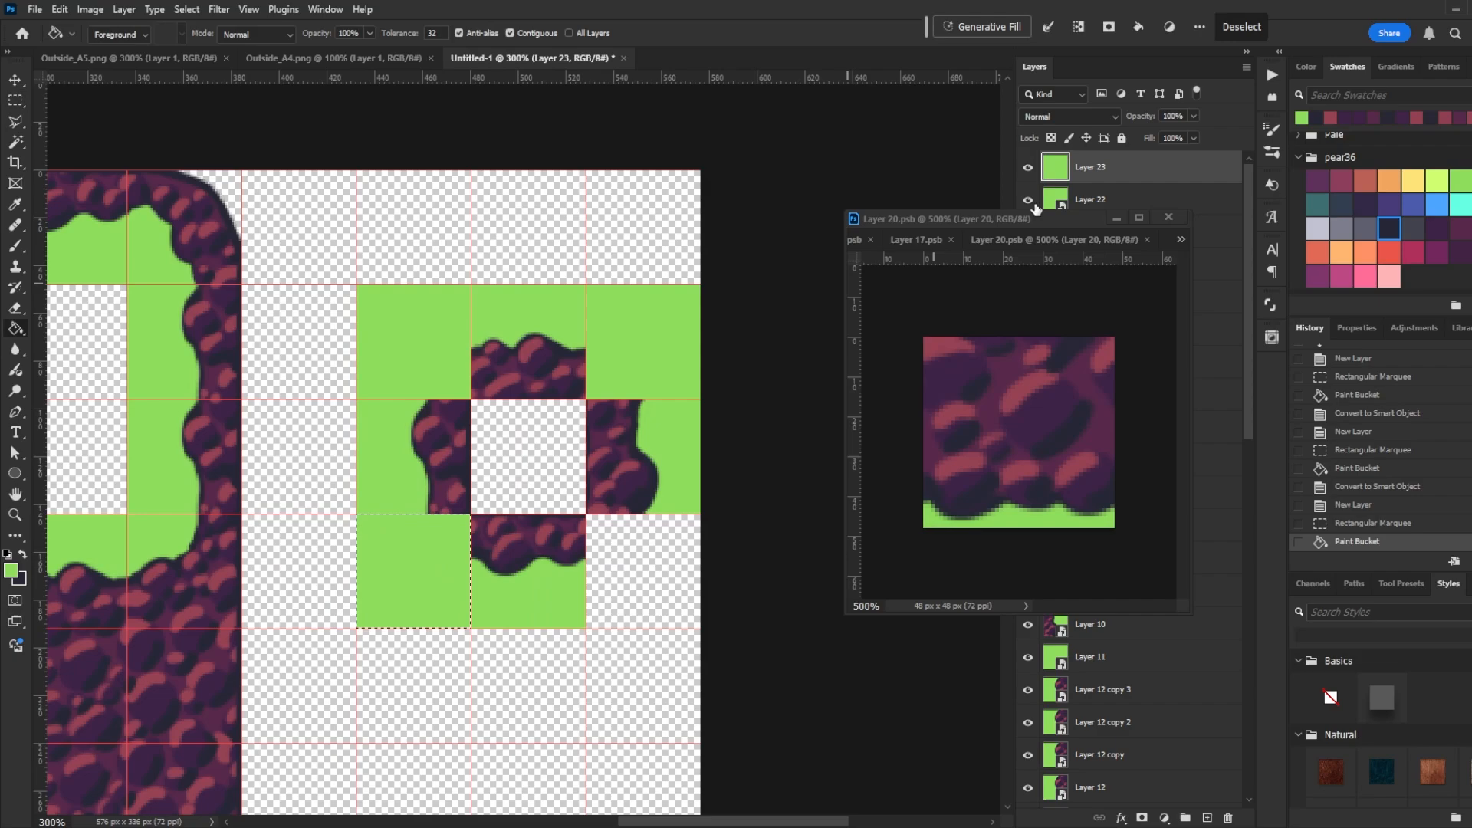
pyautogui.rightClick(1143, 173)
pyautogui.click(1278, 483)
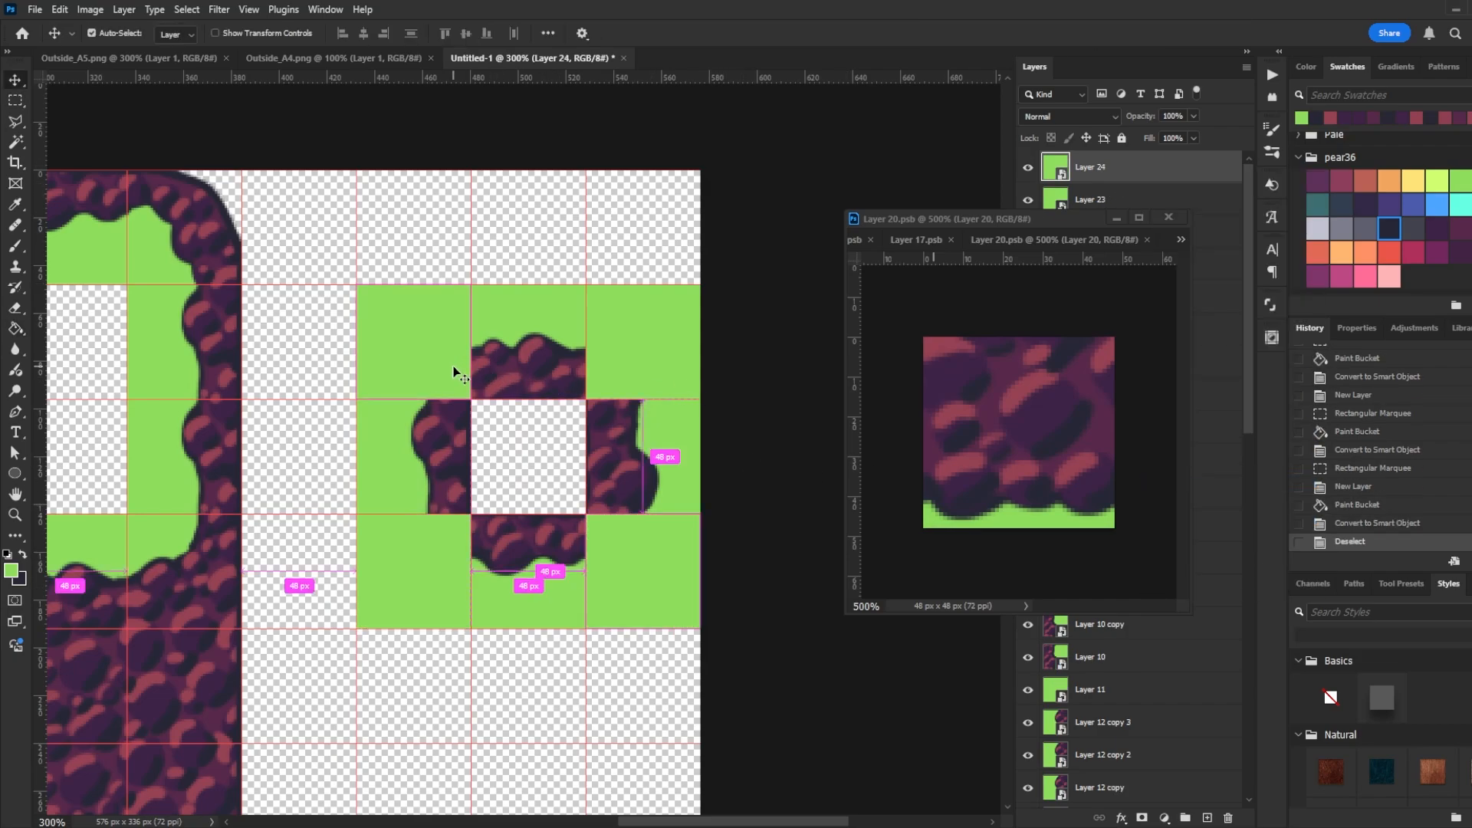
# - Open the upper-left filler tile's smart object and paint a rounded rock corner into its lower-right, saving the tile
pyautogui.keyDown('ctrl'); pyautogui.click(454, 371); pyautogui.keyUp('ctrl')
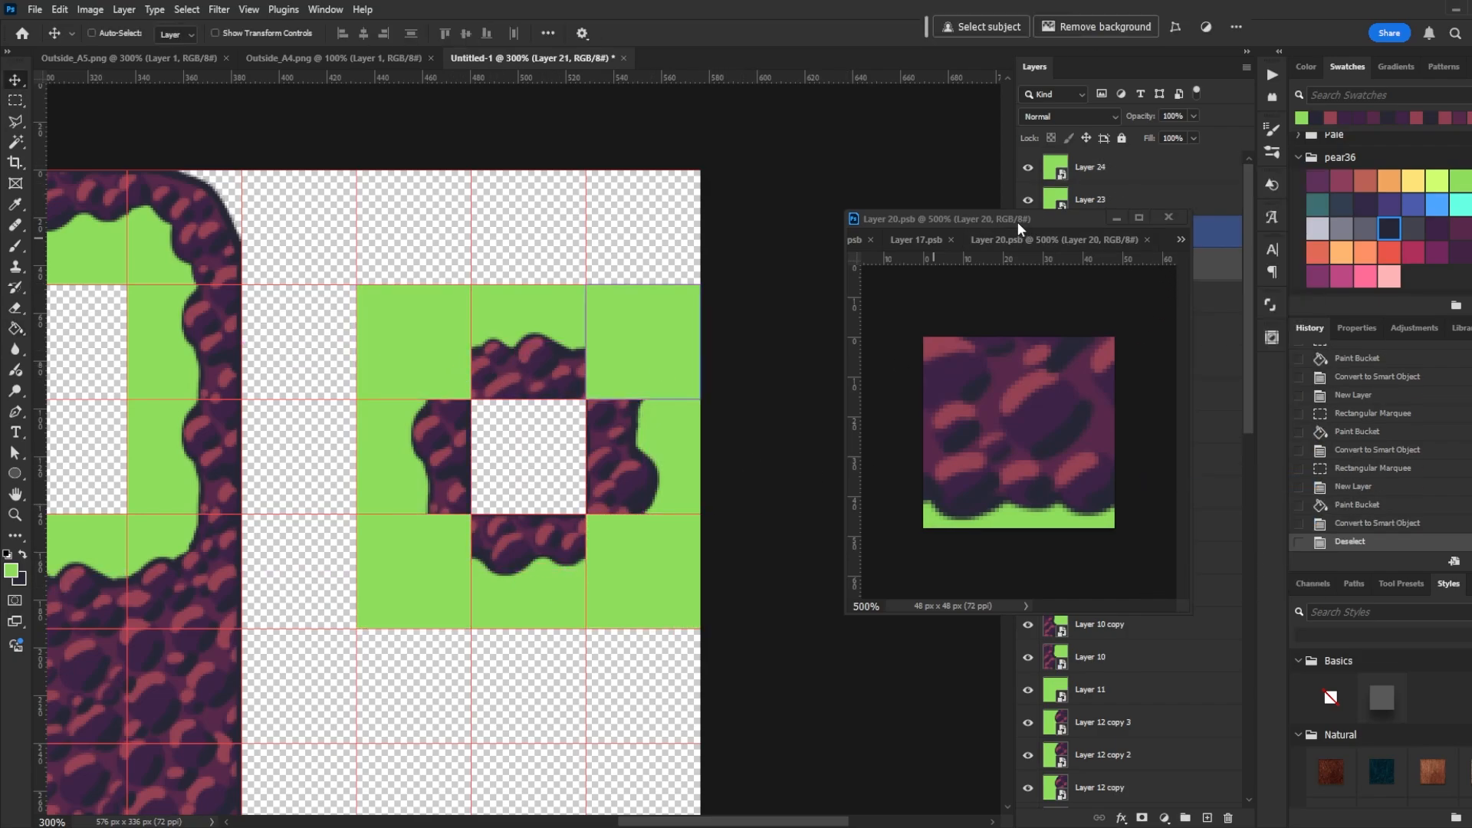
pyautogui.moveTo(1018, 220); pyautogui.dragTo(855, 223)
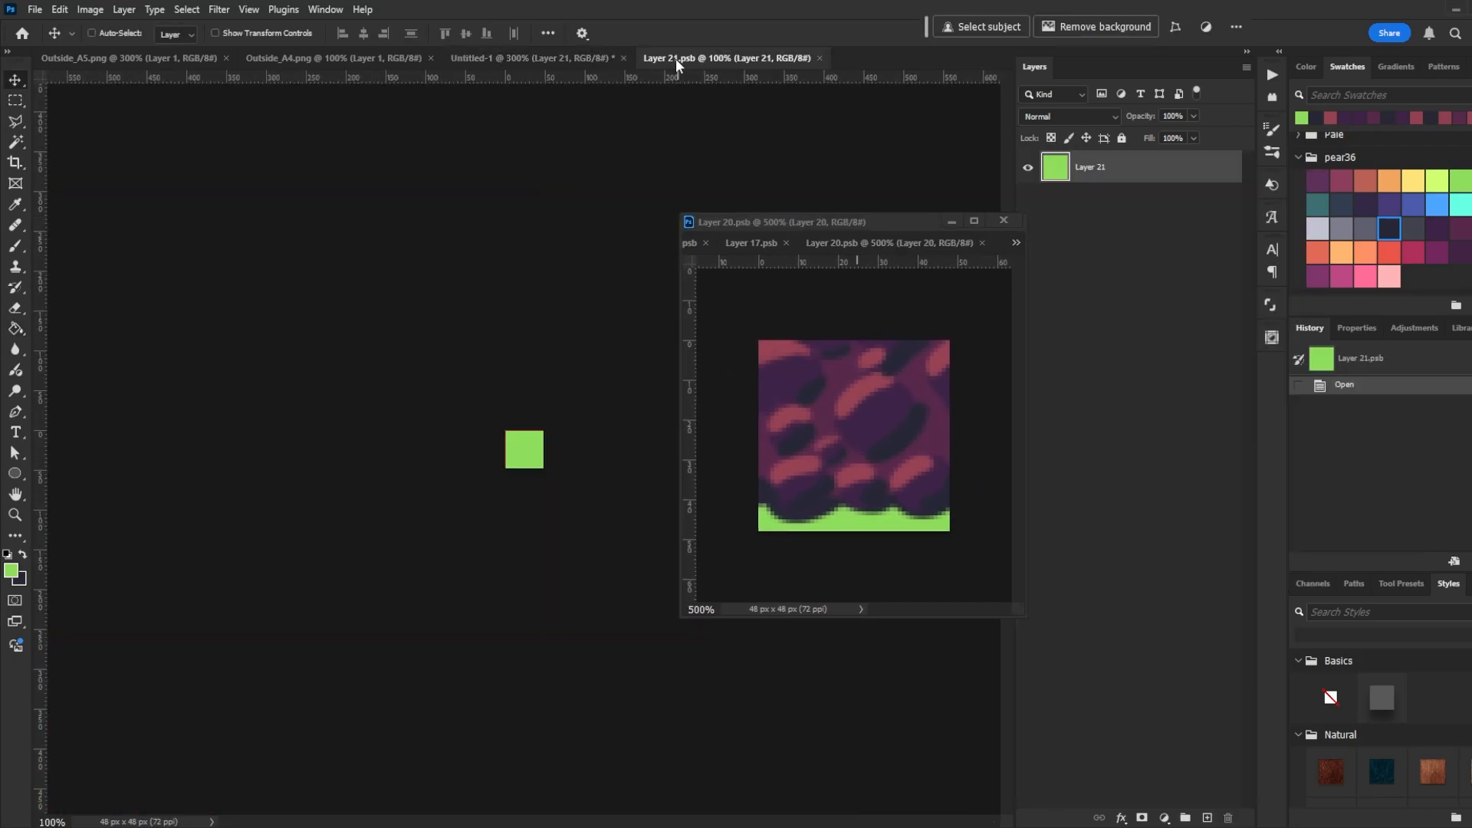
pyautogui.moveTo(673, 58); pyautogui.dragTo(806, 239)
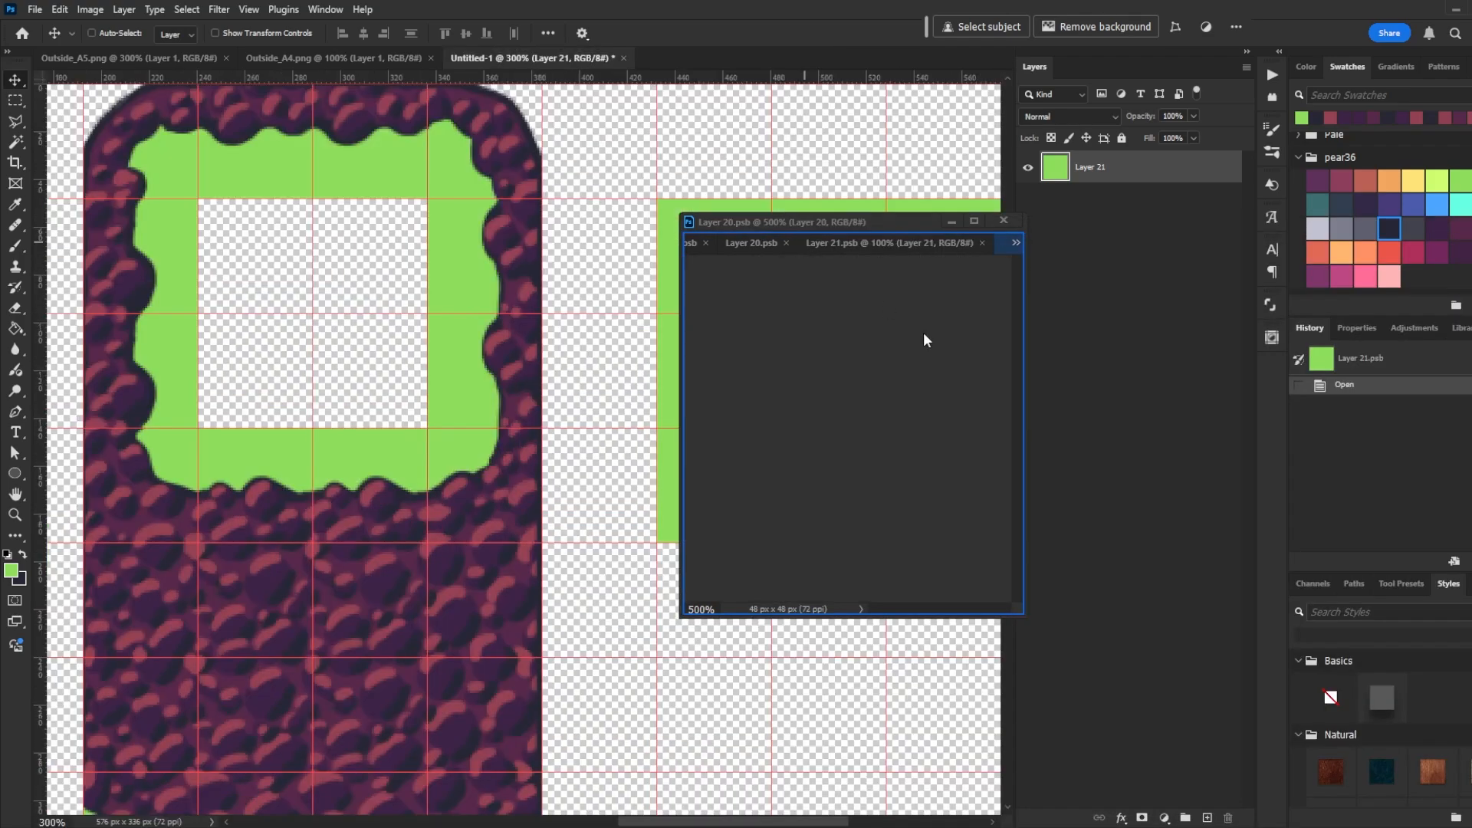
pyautogui.hotkey('ctrl', '+')
pyautogui.hotkey('ctrl', '+')
pyautogui.hotkey('ctrl', '+')
pyautogui.hotkey('ctrl', '+')
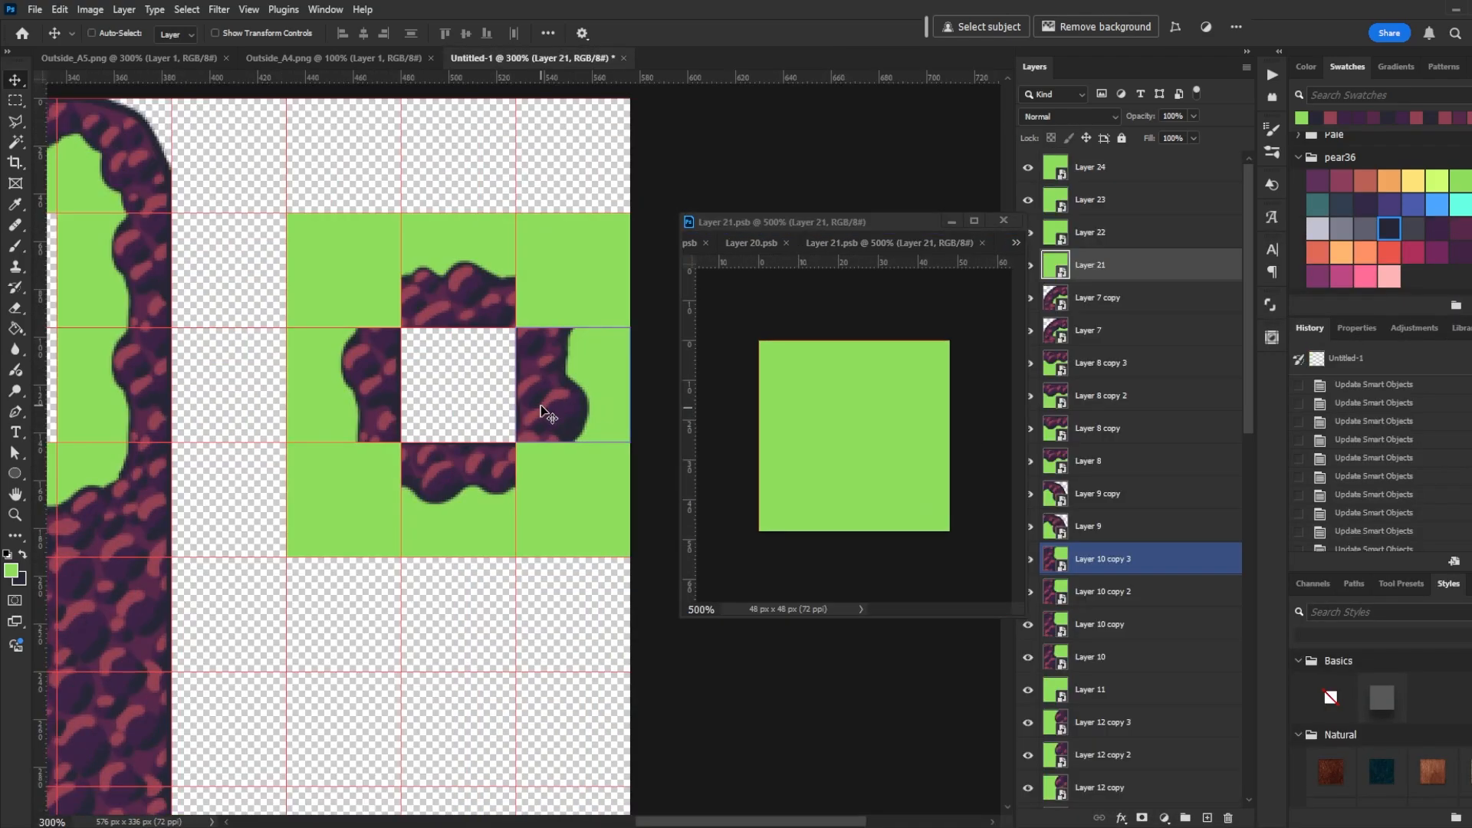
pyautogui.press('b')
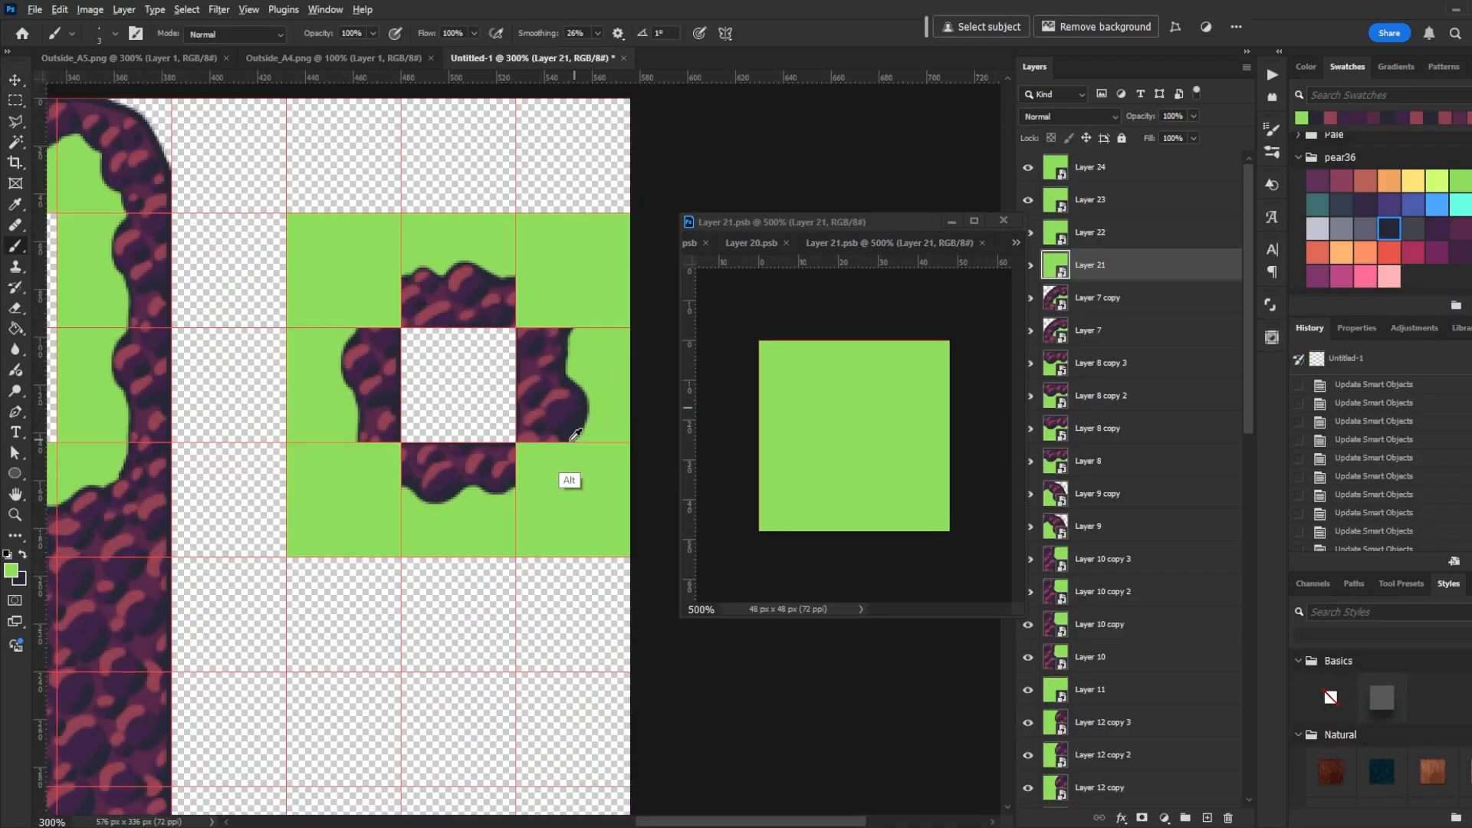
pyautogui.click(960, 452)
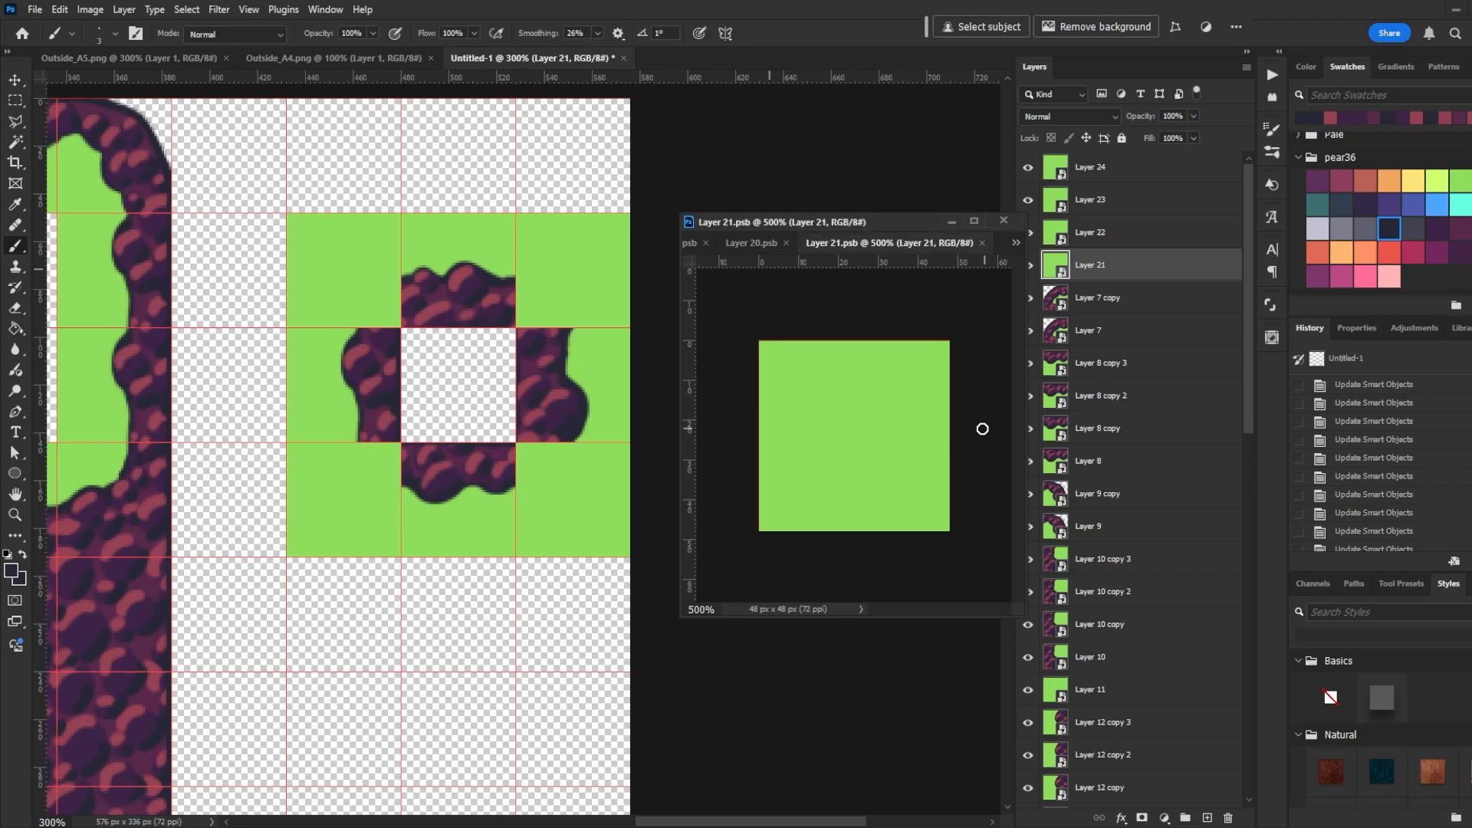
pyautogui.moveTo(960, 451); pyautogui.dragTo(871, 534)
pyautogui.press('g')
pyautogui.click(924, 502)
pyautogui.press('b')
pyautogui.hotkey('ctrl', 's')
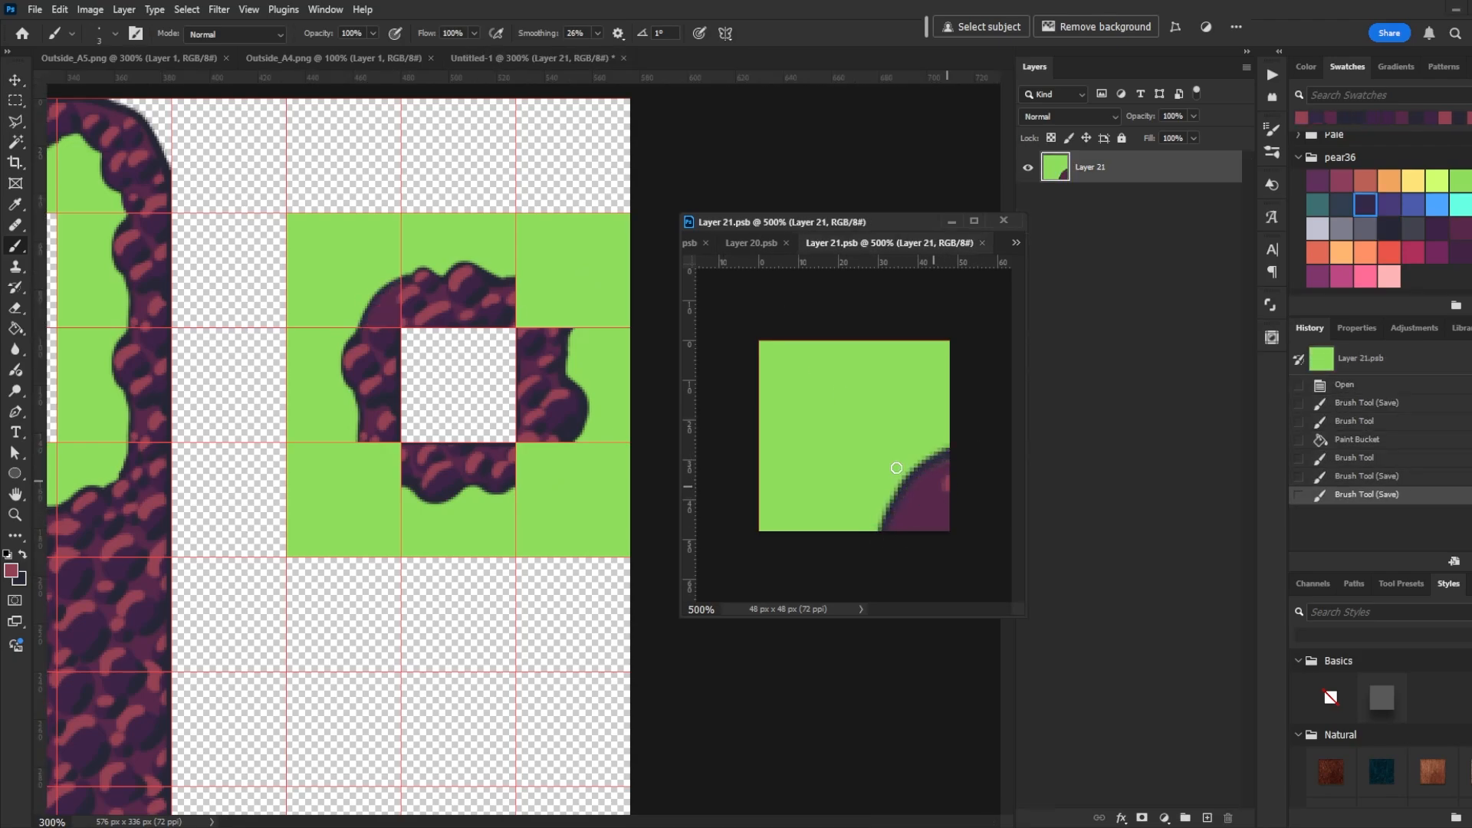
pyautogui.moveTo(941, 477)
pyautogui.mouseDown()
pyautogui.moveTo(913, 451)
pyautogui.moveTo(881, 499)
pyautogui.moveTo(926, 486)
pyautogui.mouseUp()
pyautogui.hotkey('ctrl', 's')
# - Open the upper-right filler tile's smart object and paint a rock corner into its lower-left, then save
pyautogui.hotkey('ctrl', 's')
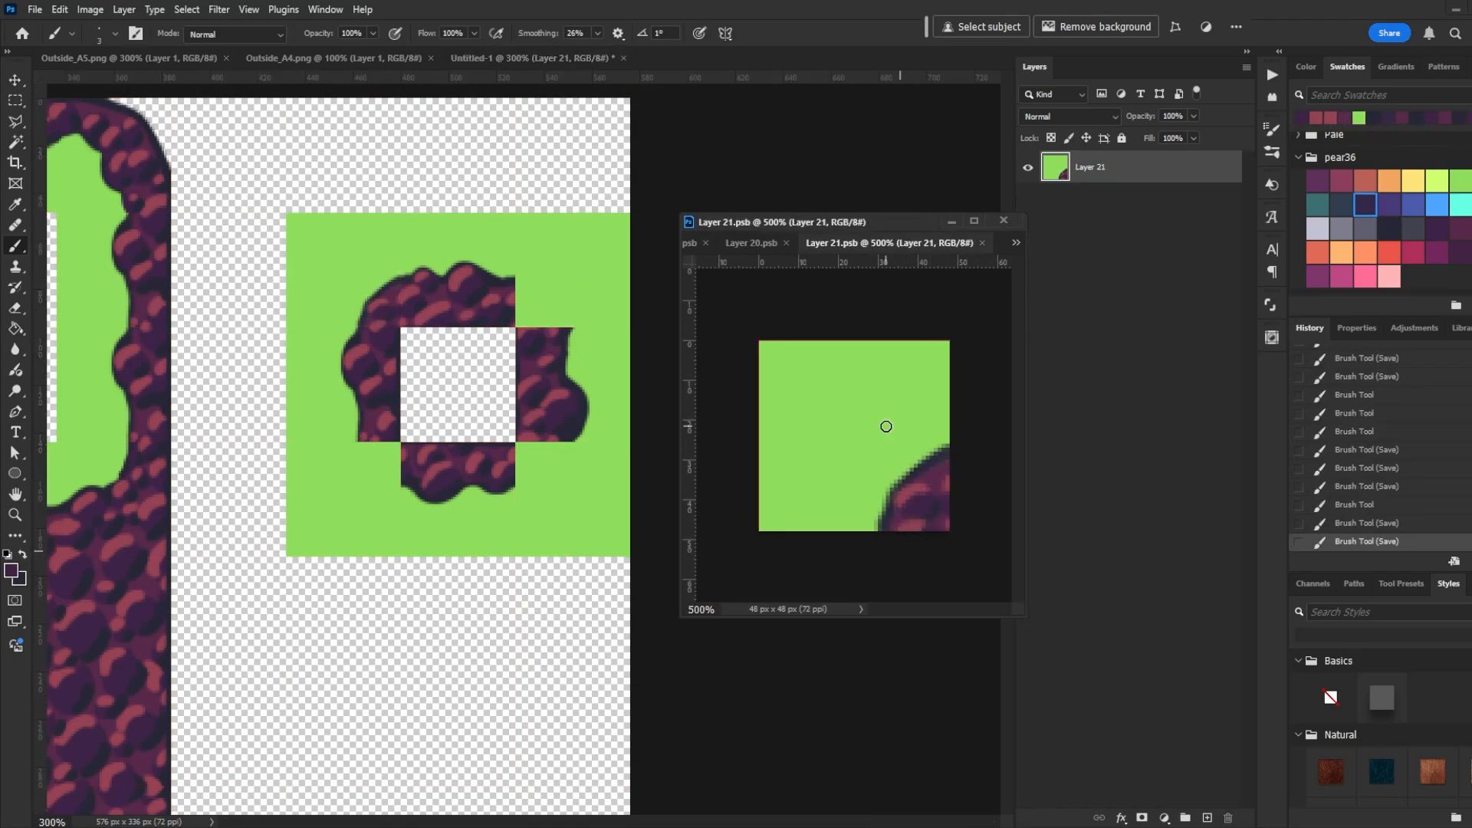
pyautogui.hotkey('ctrl', 'z')
pyautogui.press('v')
pyautogui.doubleClick(1055, 231)
pyautogui.press('b')
pyautogui.moveTo(759, 441); pyautogui.dragTo(850, 531)
pyautogui.moveTo(761, 441); pyautogui.dragTo(822, 530)
pyautogui.hotkey('ctrl', 's')
pyautogui.press('g')
pyautogui.click(781, 506)
pyautogui.press('b')
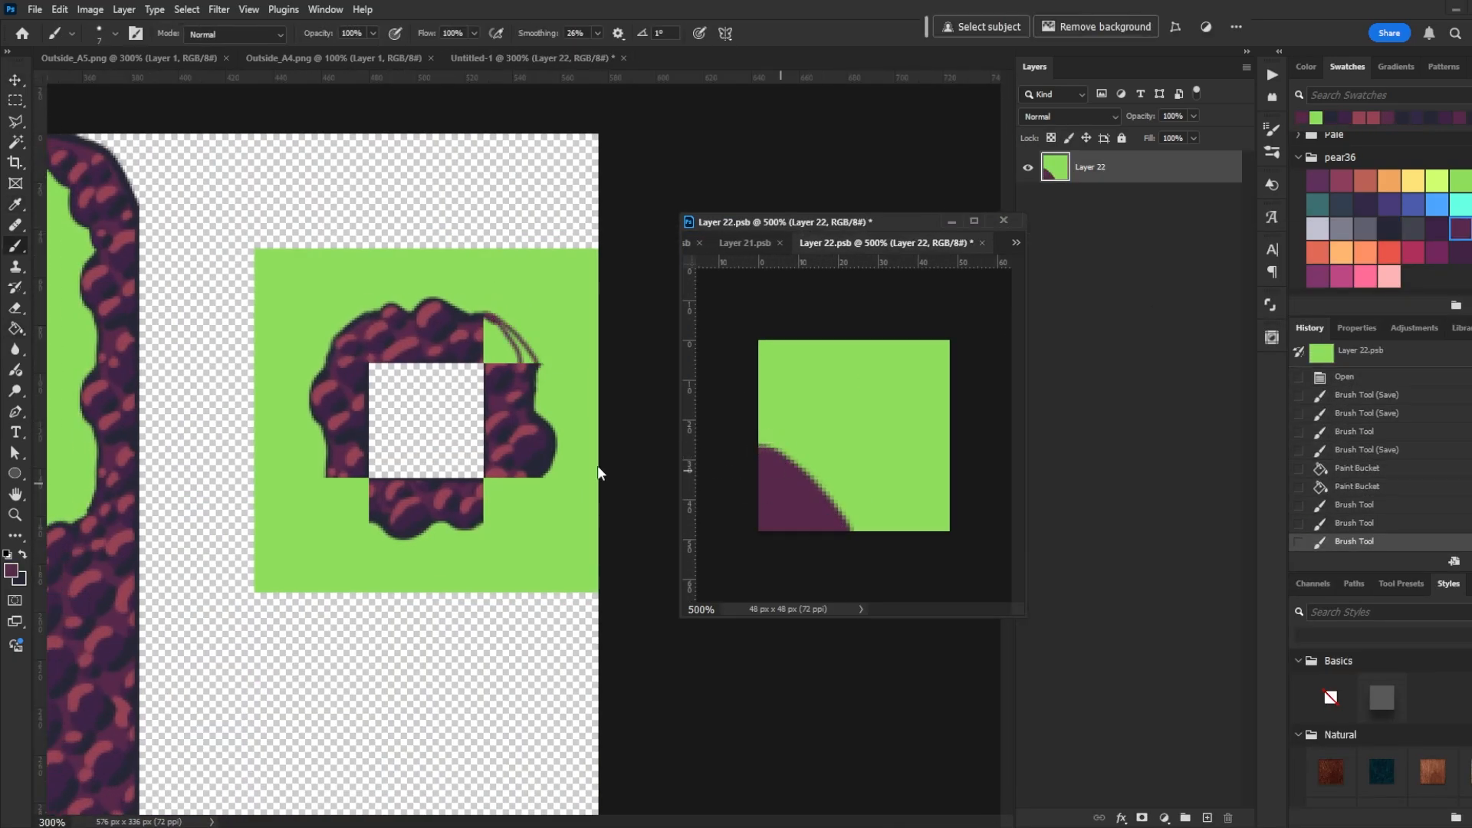
# - Refine the curve of that lower-left rock corner with more strokes and save the tile
pyautogui.hotkey('ctrl', 's')
pyautogui.moveTo(760, 450); pyautogui.dragTo(848, 540)
pyautogui.hotkey('ctrl', 's')
pyautogui.moveTo(761, 527)
pyautogui.mouseDown()
pyautogui.moveTo(796, 529)
pyautogui.moveTo(798, 506)
pyautogui.moveTo(766, 517)
pyautogui.moveTo(762, 486)
pyautogui.mouseUp()
pyautogui.hotkey('ctrl', 's')
pyautogui.hotkey('ctrl', 's')
pyautogui.keyDown('alt'); pyautogui.click(493, 341); pyautogui.keyUp('alt')
# - Open the lower-right filler tile's smart object and paint a rock corner into its upper-left, saving it
pyautogui.hotkey('ctrl', 's')
pyautogui.doubleClick(1055, 167)
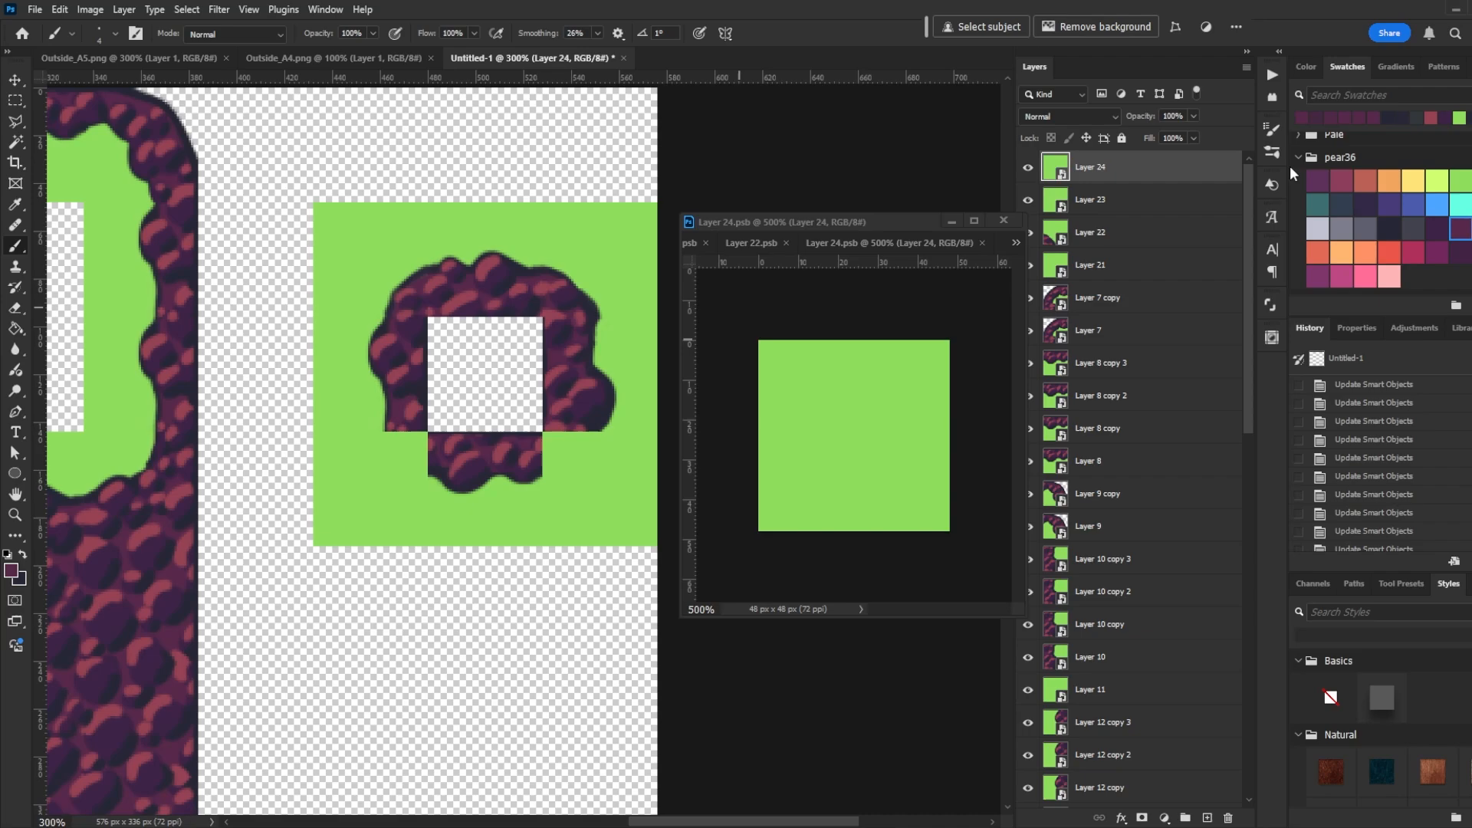
pyautogui.moveTo(855, 341); pyautogui.dragTo(759, 412)
pyautogui.hotkey('ctrl', 's')
pyautogui.moveTo(832, 343)
pyautogui.mouseDown()
pyautogui.moveTo(762, 391)
pyautogui.moveTo(792, 343)
pyautogui.moveTo(765, 374)
pyautogui.moveTo(766, 345)
pyautogui.mouseUp()
# - Paint a rock corner into the upper-right of the lower-left filler tile, save it, and close the smart object window
pyautogui.hotkey('ctrl', 's')
pyautogui.hotkey('ctrl', 's')
pyautogui.hotkey('ctrl', 's')
pyautogui.doubleClick(1054, 200)
pyautogui.keyDown('alt'); pyautogui.click(595, 438); pyautogui.keyUp('alt')
pyautogui.hotkey('ctrl', 's')
pyautogui.moveTo(882, 342)
pyautogui.mouseDown()
pyautogui.moveTo(948, 408)
pyautogui.moveTo(923, 342)
pyautogui.moveTo(947, 353)
pyautogui.mouseUp()
pyautogui.keyDown('alt'); pyautogui.click(443, 463); pyautogui.keyUp('alt')
pyautogui.hotkey('ctrl', 's')
pyautogui.hotkey('ctrl', 's')
pyautogui.hotkey('ctrl', 's')
pyautogui.hotkey('ctrl', 'z')
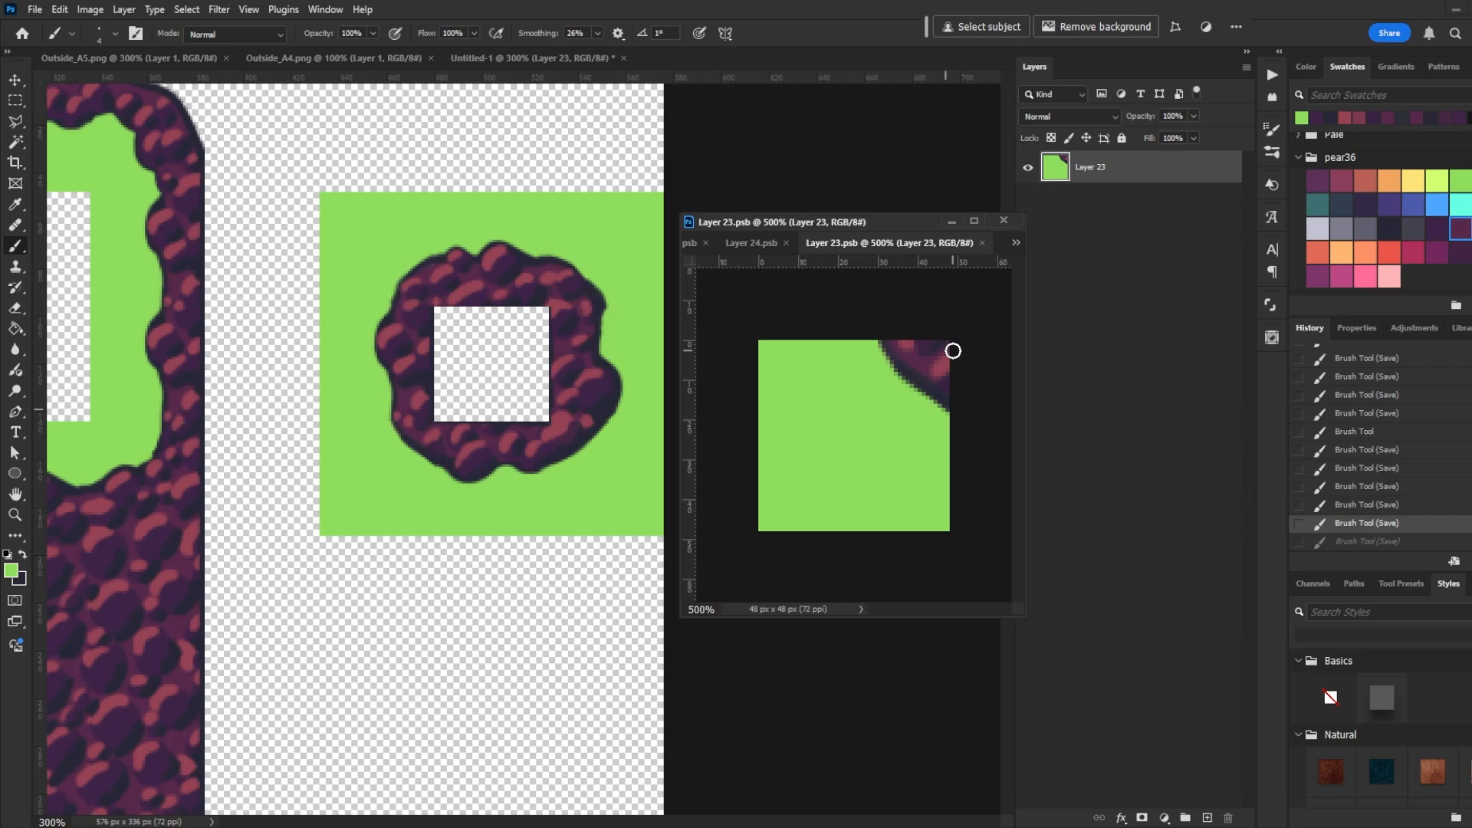
pyautogui.click(883, 205)
pyautogui.hotkey('ctrl', '-')
pyautogui.hotkey('ctrl', '-')
pyautogui.click(1003, 221)
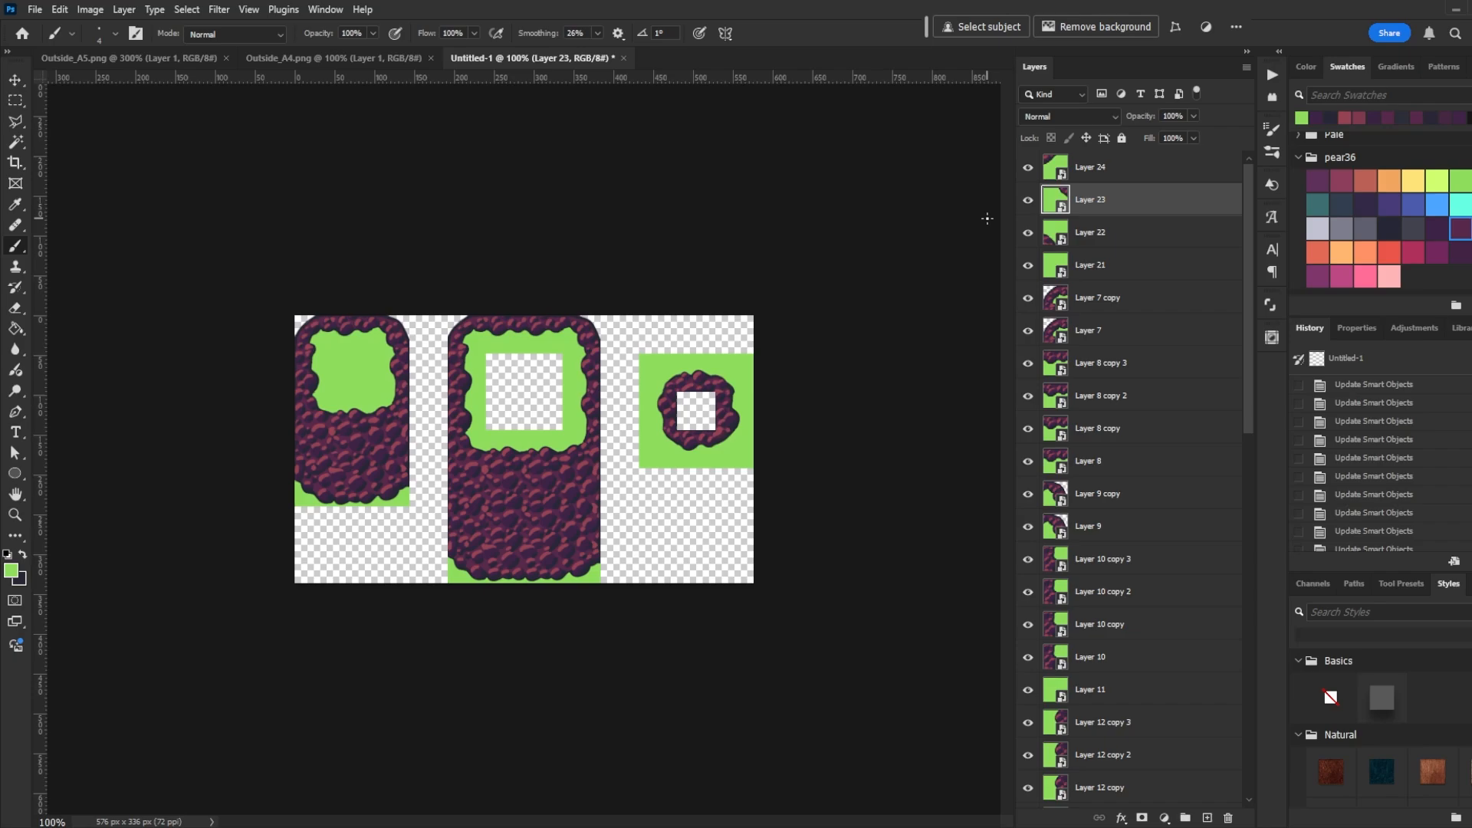
# - Show the grid, select the left cliff block and Copy Merged it
pyautogui.hotkey('ctrl', "'")
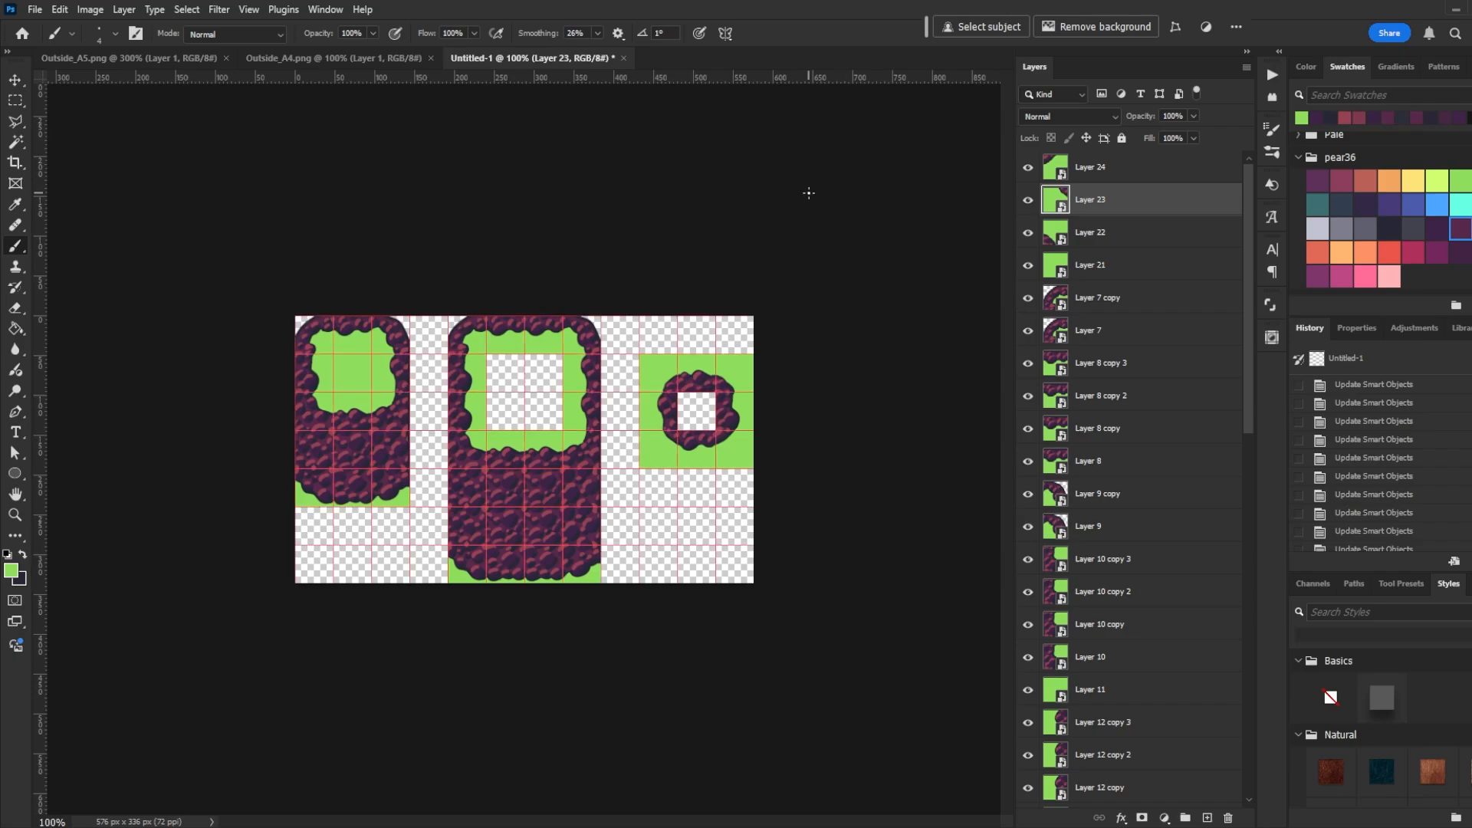
pyautogui.press('m')
pyautogui.moveTo(295, 315)
pyautogui.mouseDown()
pyautogui.moveTo(354, 512)
pyautogui.moveTo(408, 505)
pyautogui.mouseUp()
pyautogui.click(59, 9)
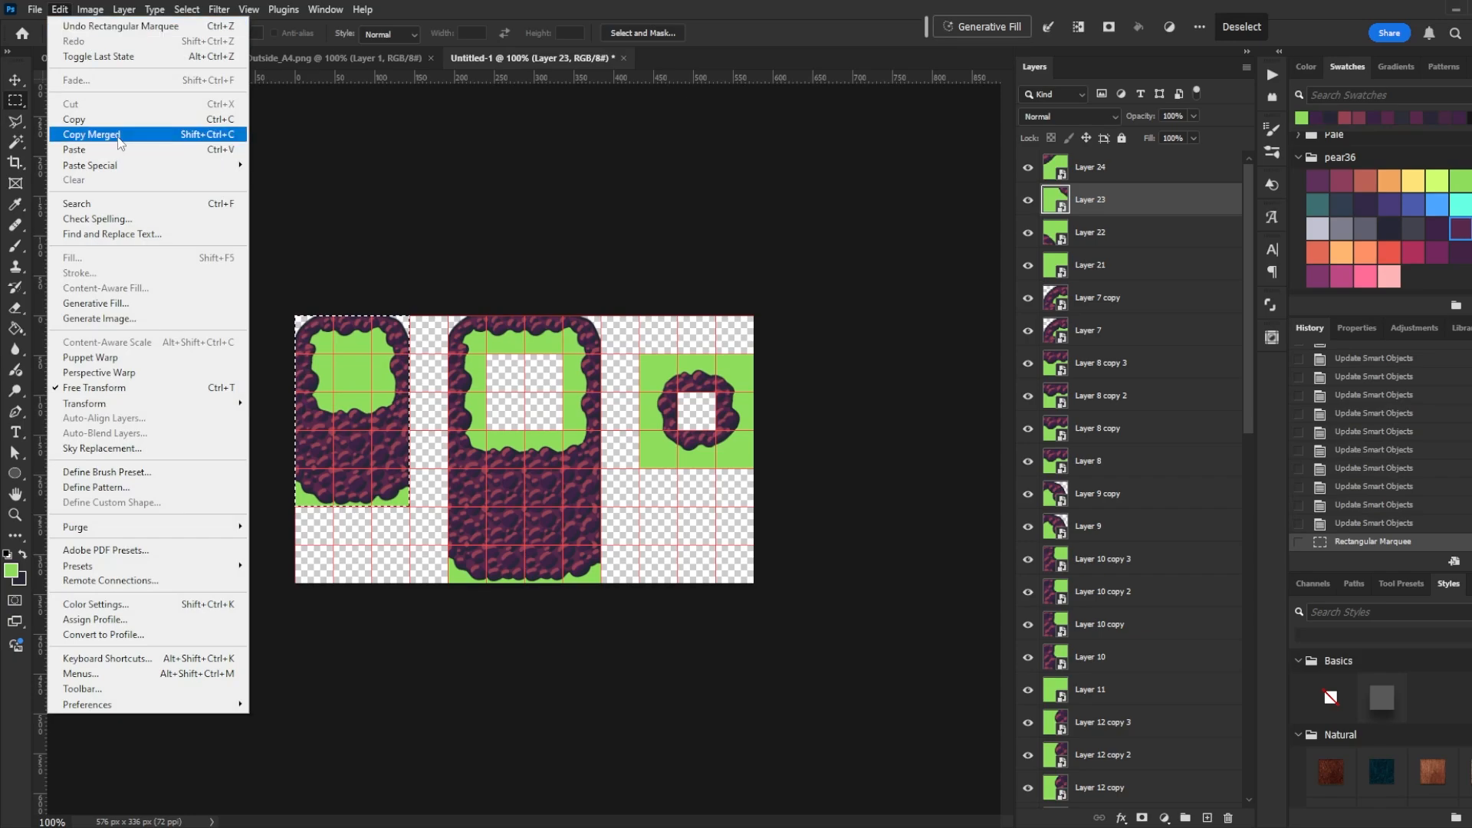
pyautogui.click(92, 136)
# - Paste the cliff block into Outside_A5.png and move it to the tileset's lower-left corner
pyautogui.click(118, 59)
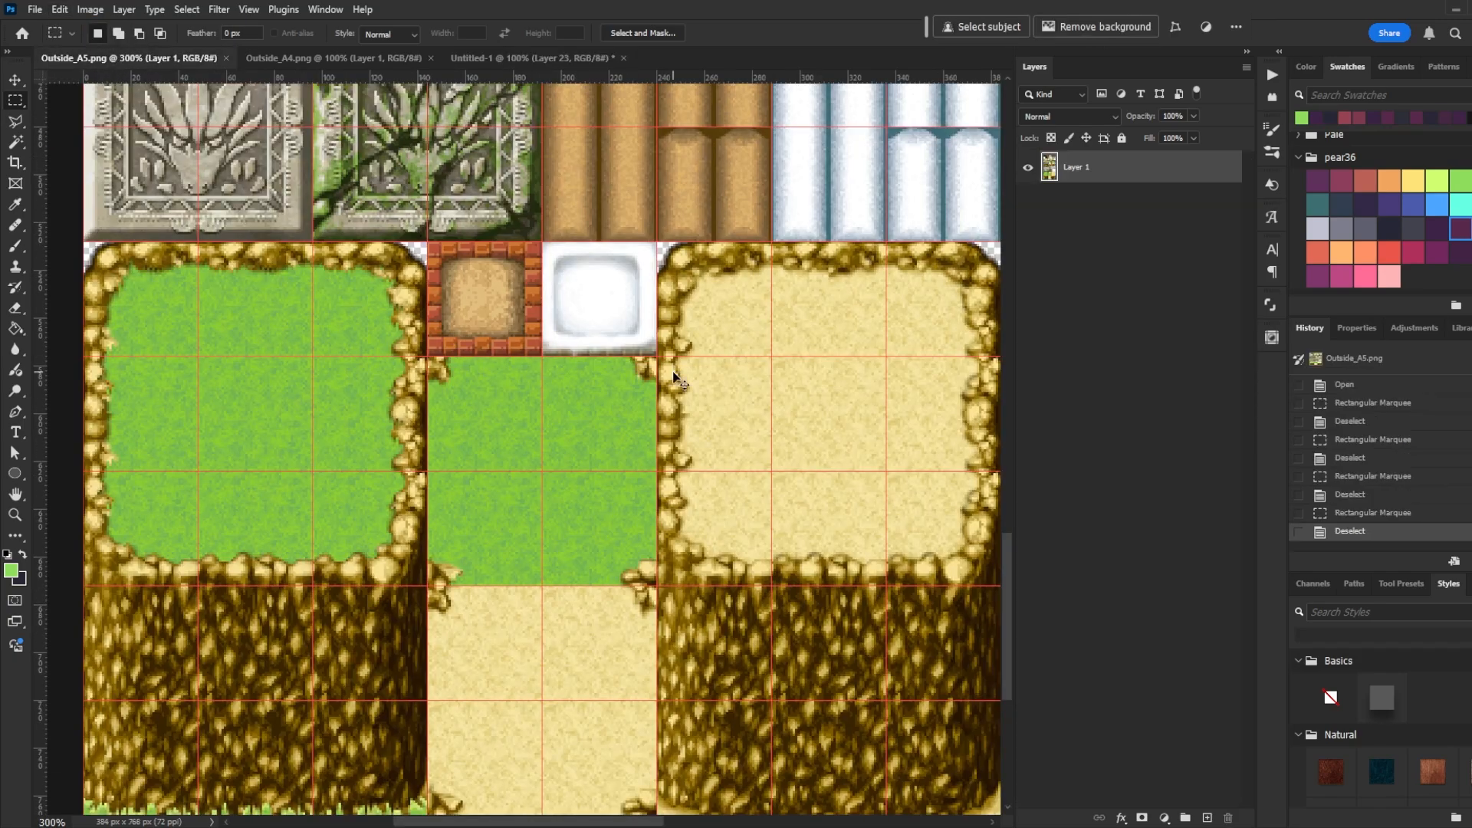
pyautogui.hotkey('ctrl', '1')
pyautogui.hotkey('ctrl', 'v')
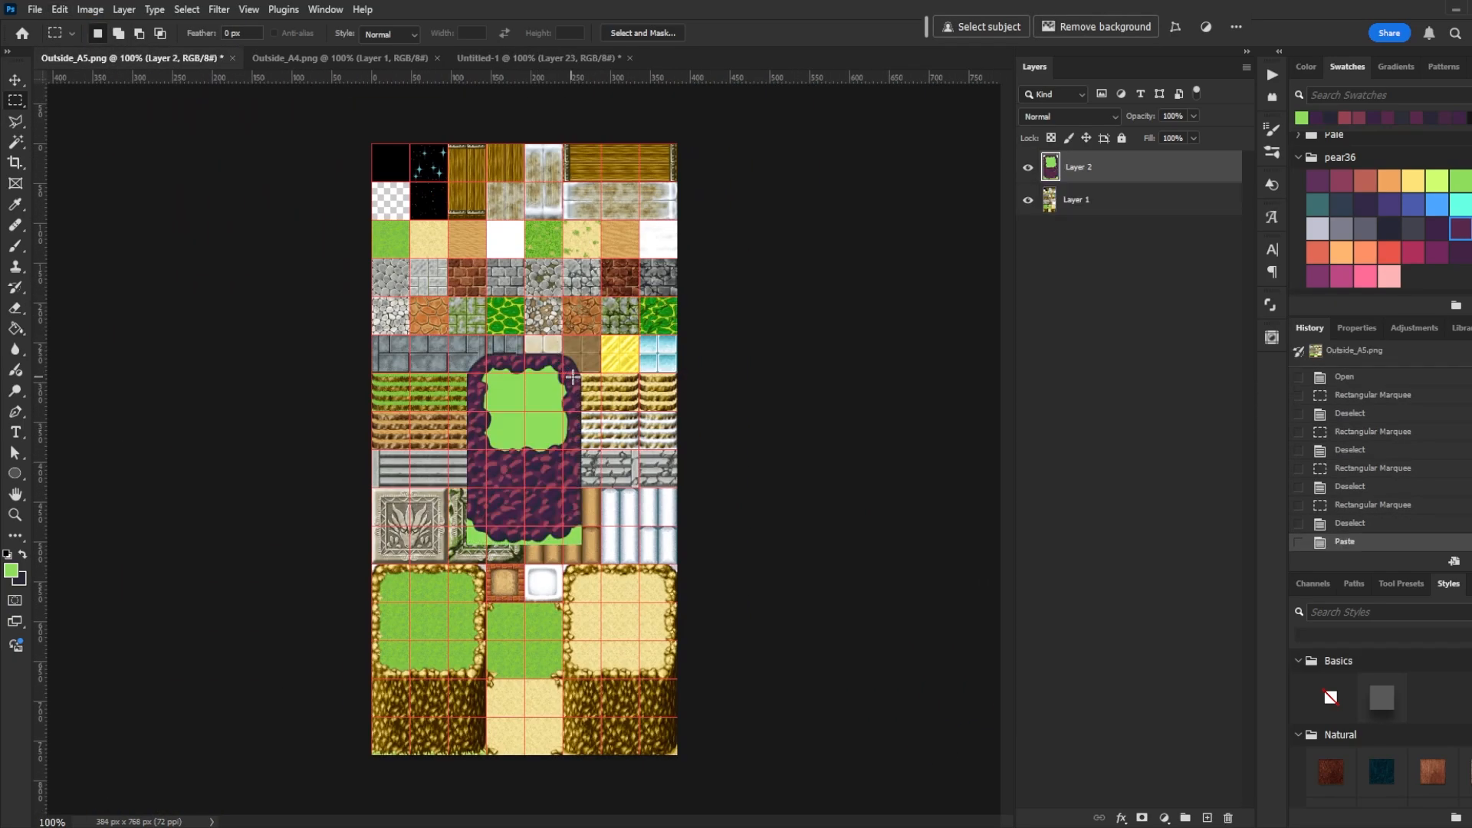
pyautogui.press('v')
pyautogui.moveTo(543, 495); pyautogui.dragTo(449, 706)
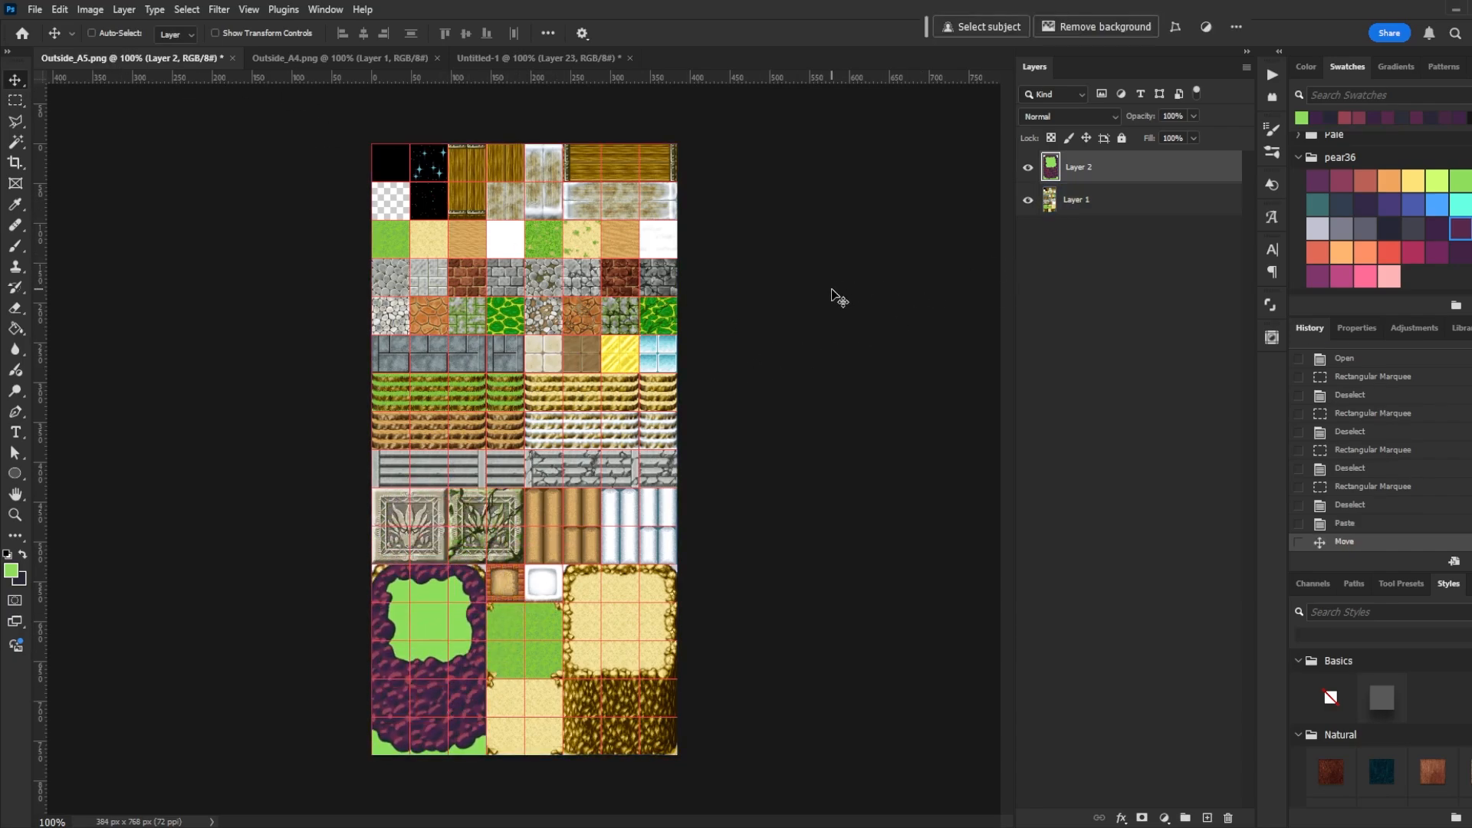
# - Hide the original tileset layer and save a copy into the tilesets folder under a CustomTiles file name
pyautogui.click(1028, 200)
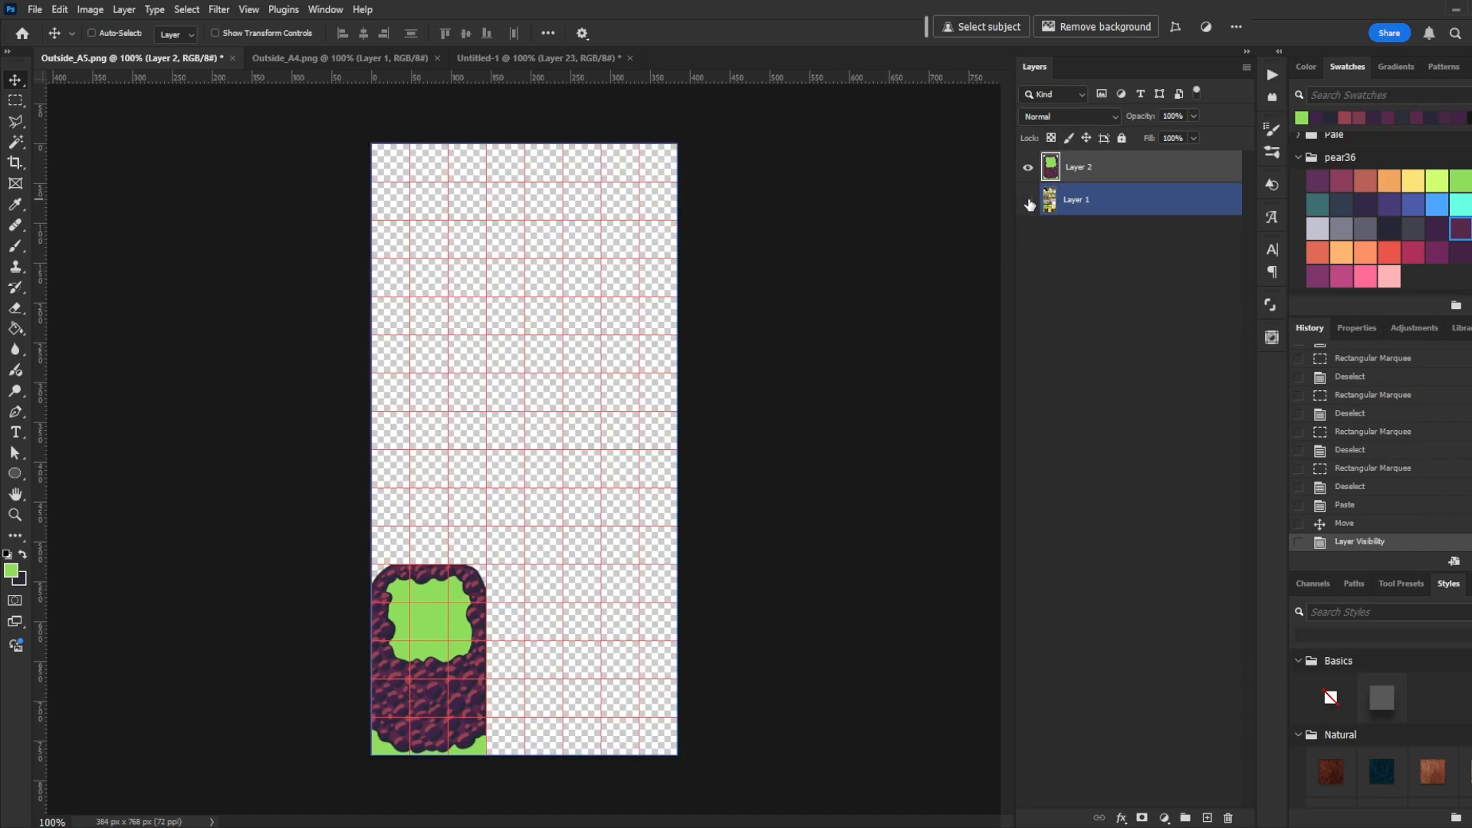
pyautogui.click(34, 9)
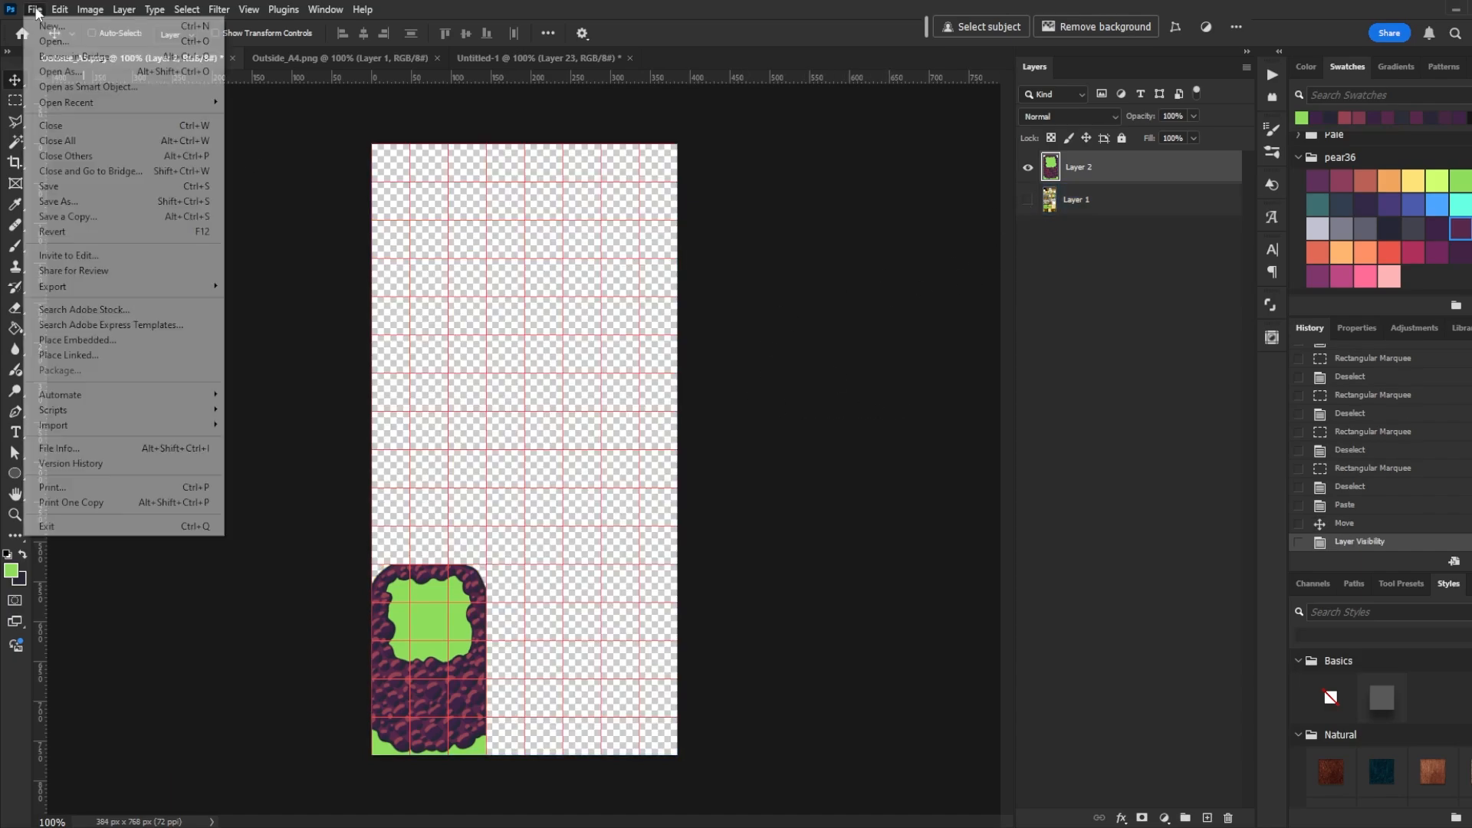
pyautogui.click(69, 201)
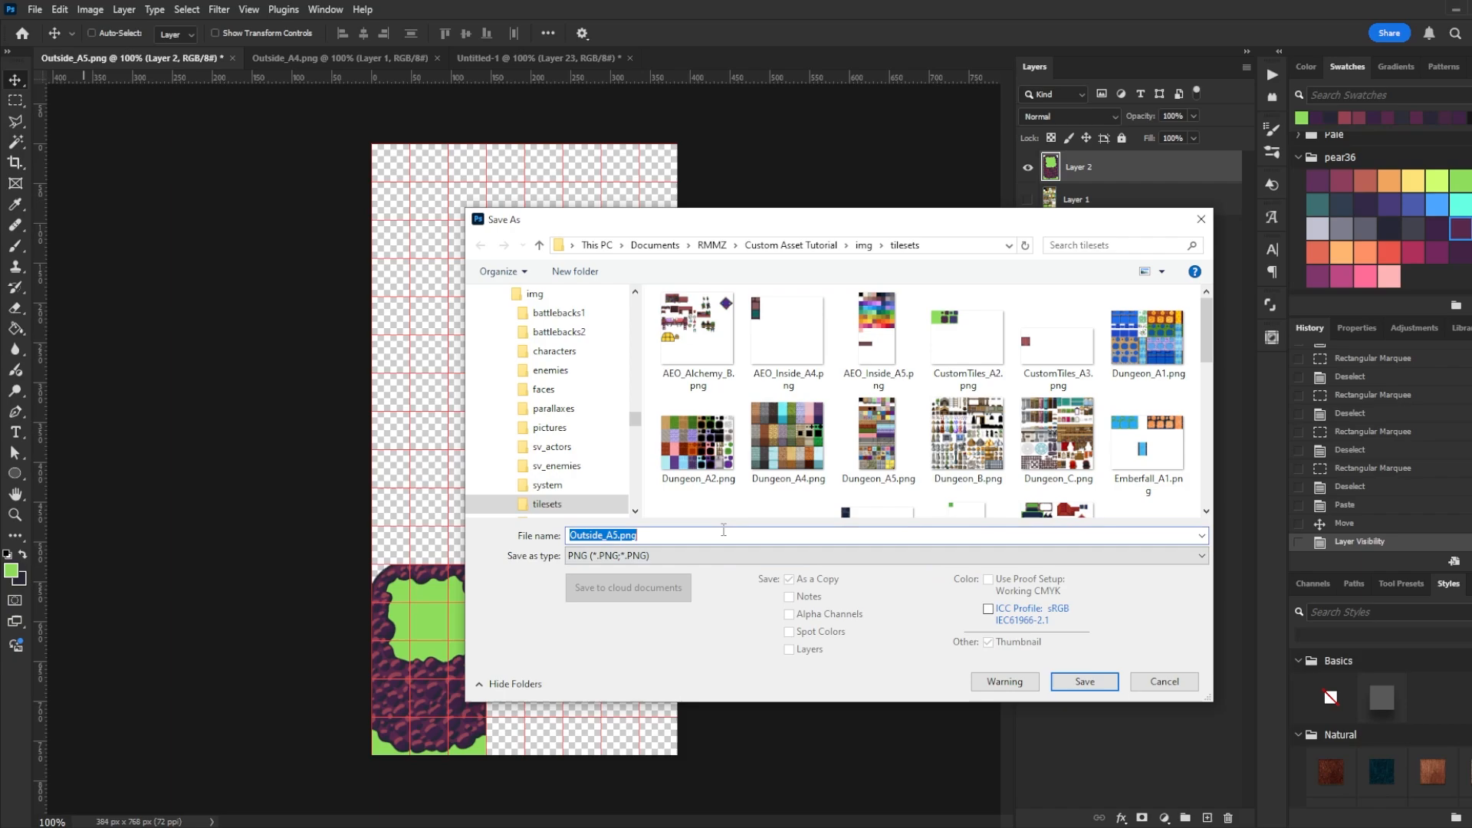
pyautogui.write('CustomTiles_A')
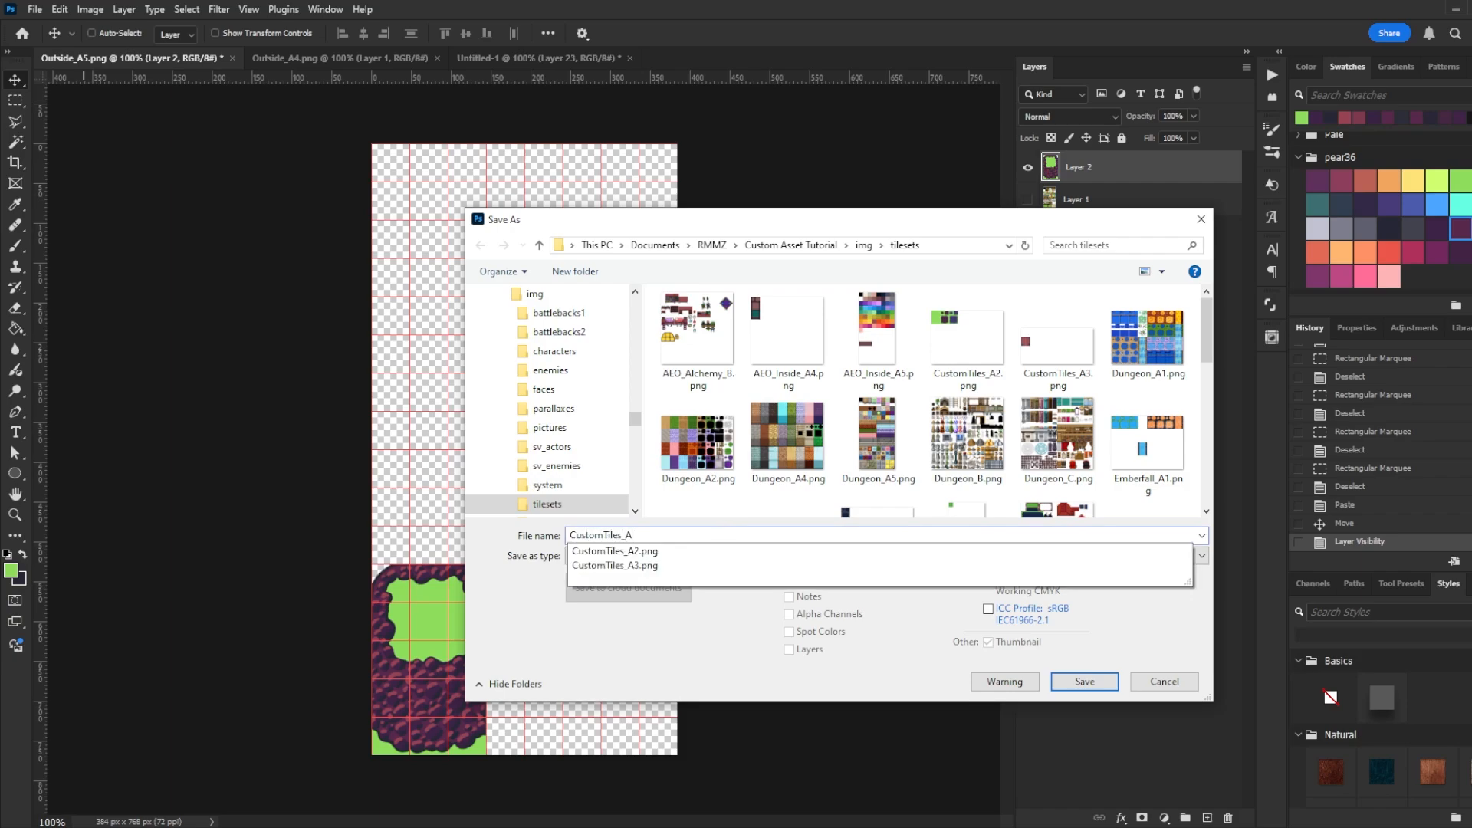
pyautogui.press('Return')
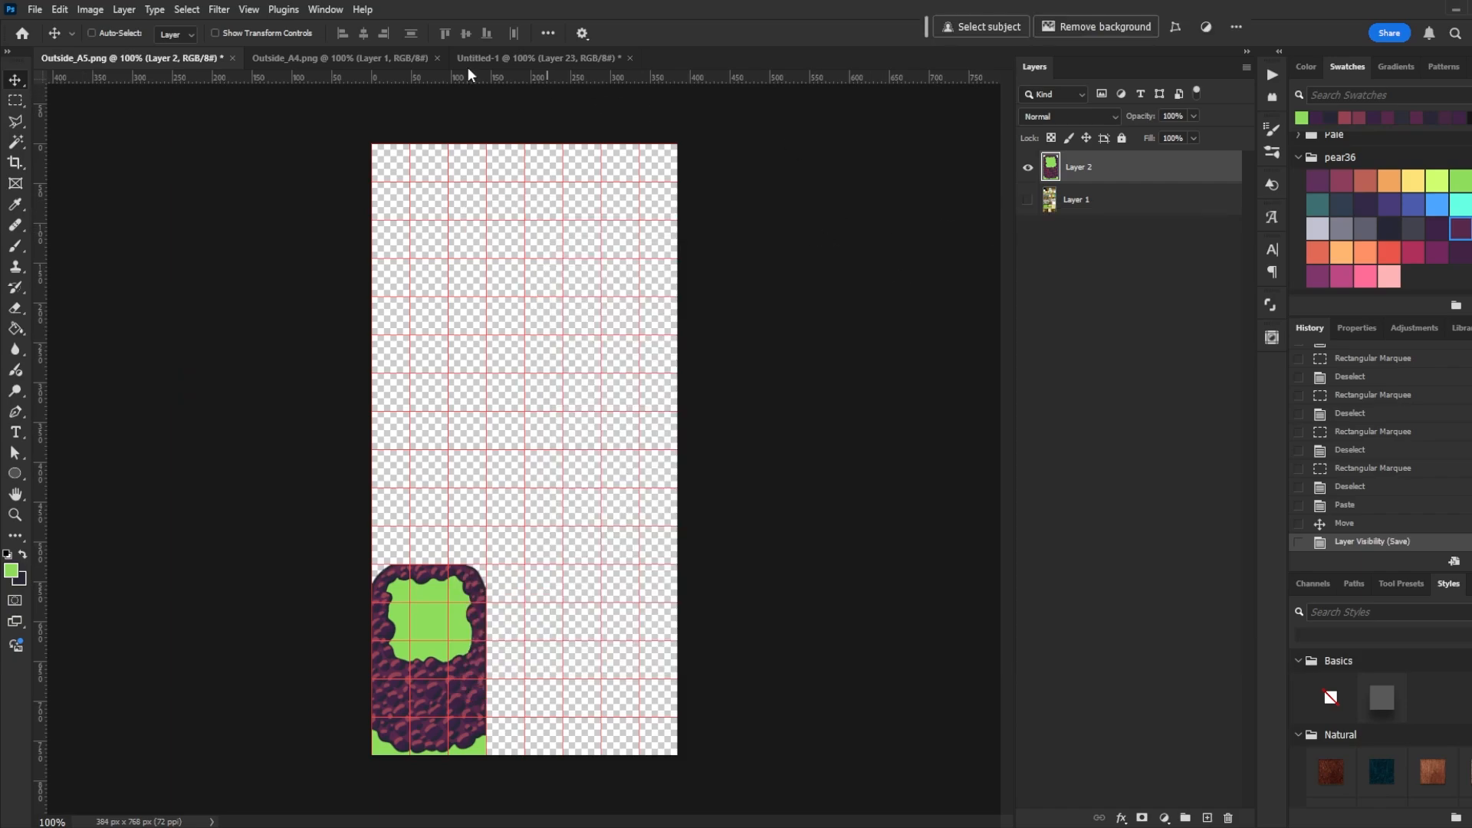
# - Show the original layer again, then copy the upper-left filler tile and place it beside the cliff block in the tileset
pyautogui.click(1028, 199)
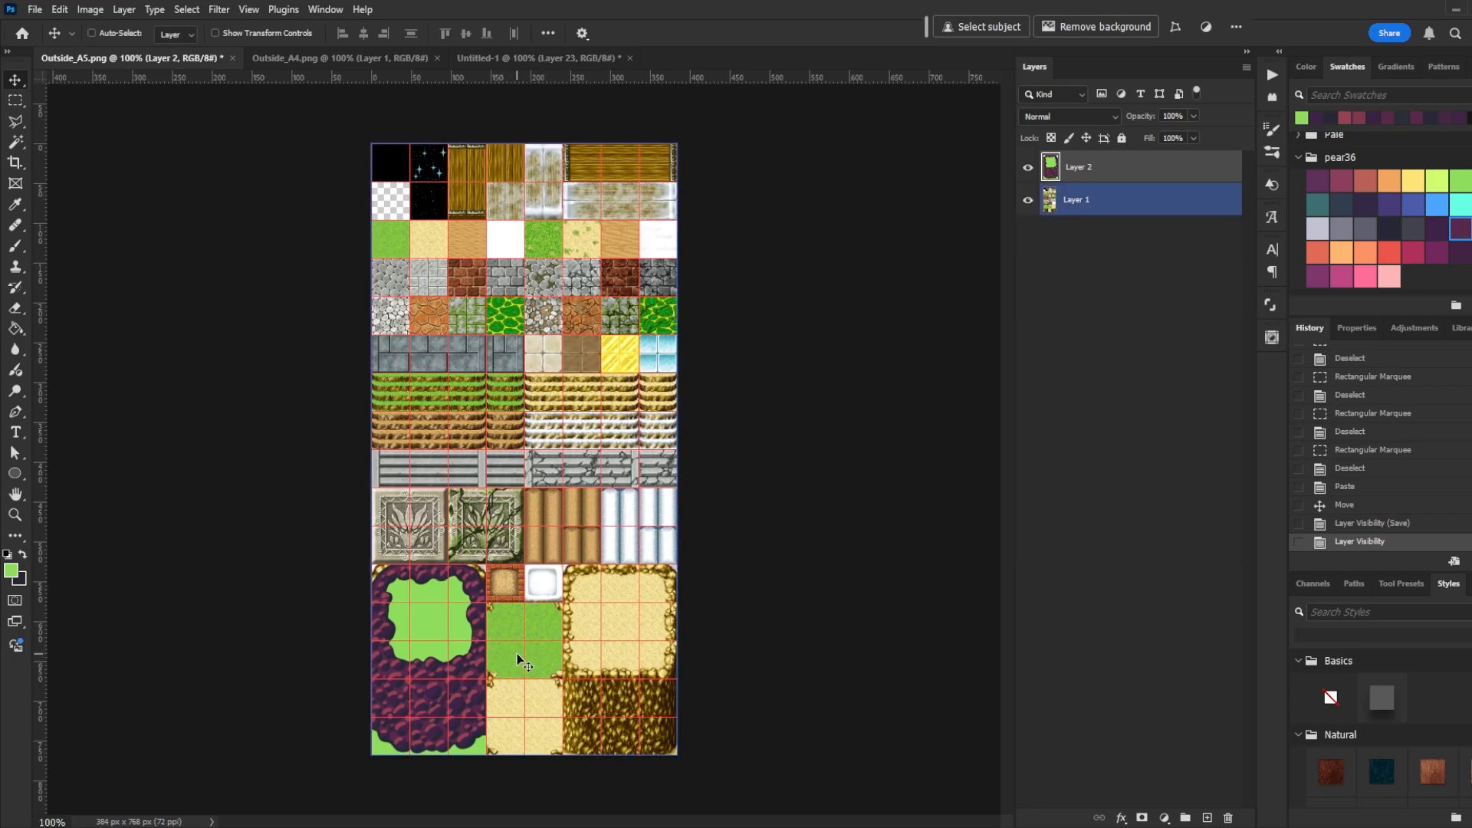
pyautogui.hotkey('ctrl', 'shift', 'Tab')
pyautogui.press('m')
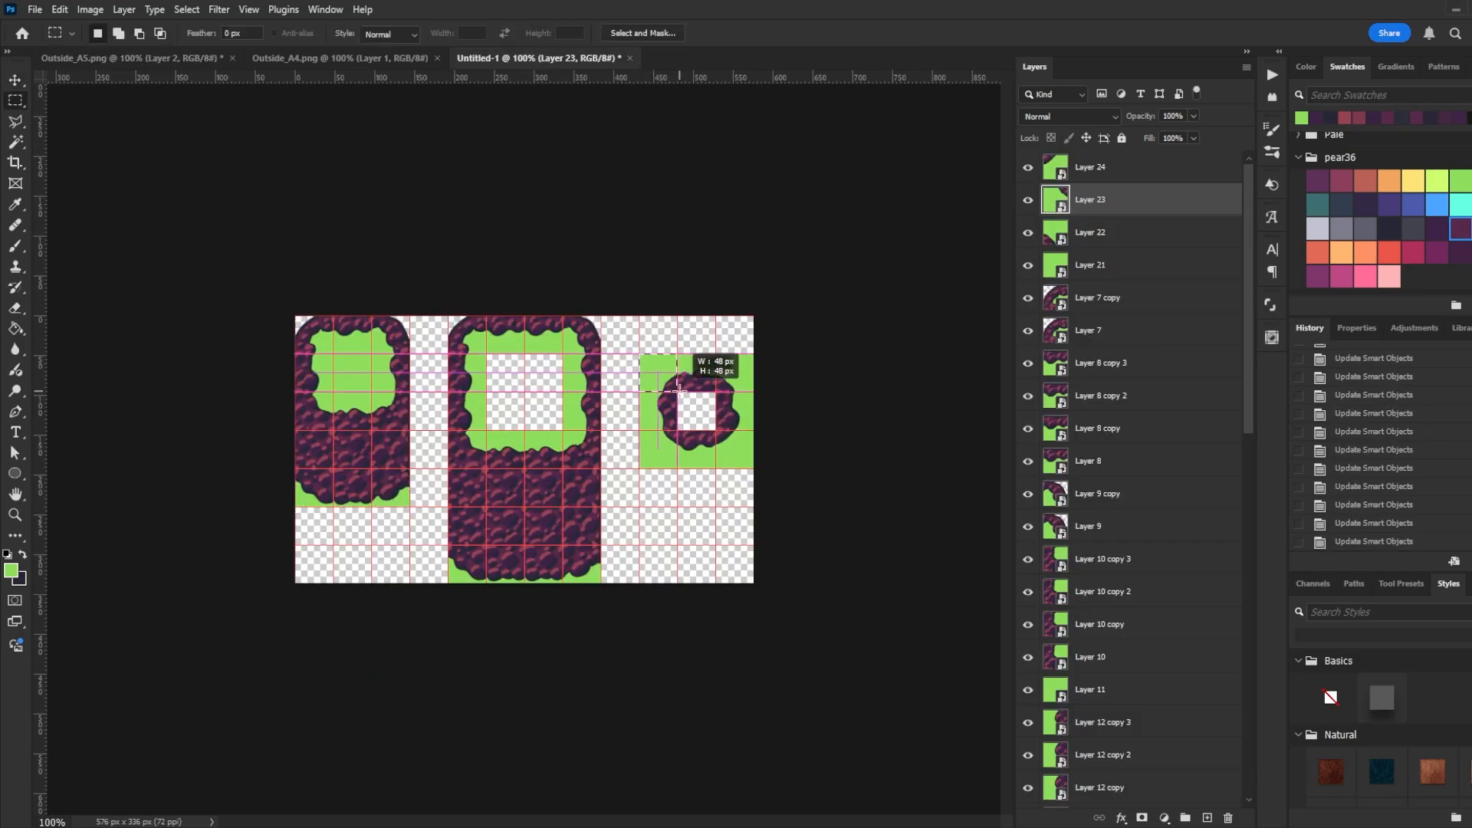
pyautogui.moveTo(639, 353); pyautogui.dragTo(677, 391)
pyautogui.click(60, 9)
pyautogui.click(108, 134)
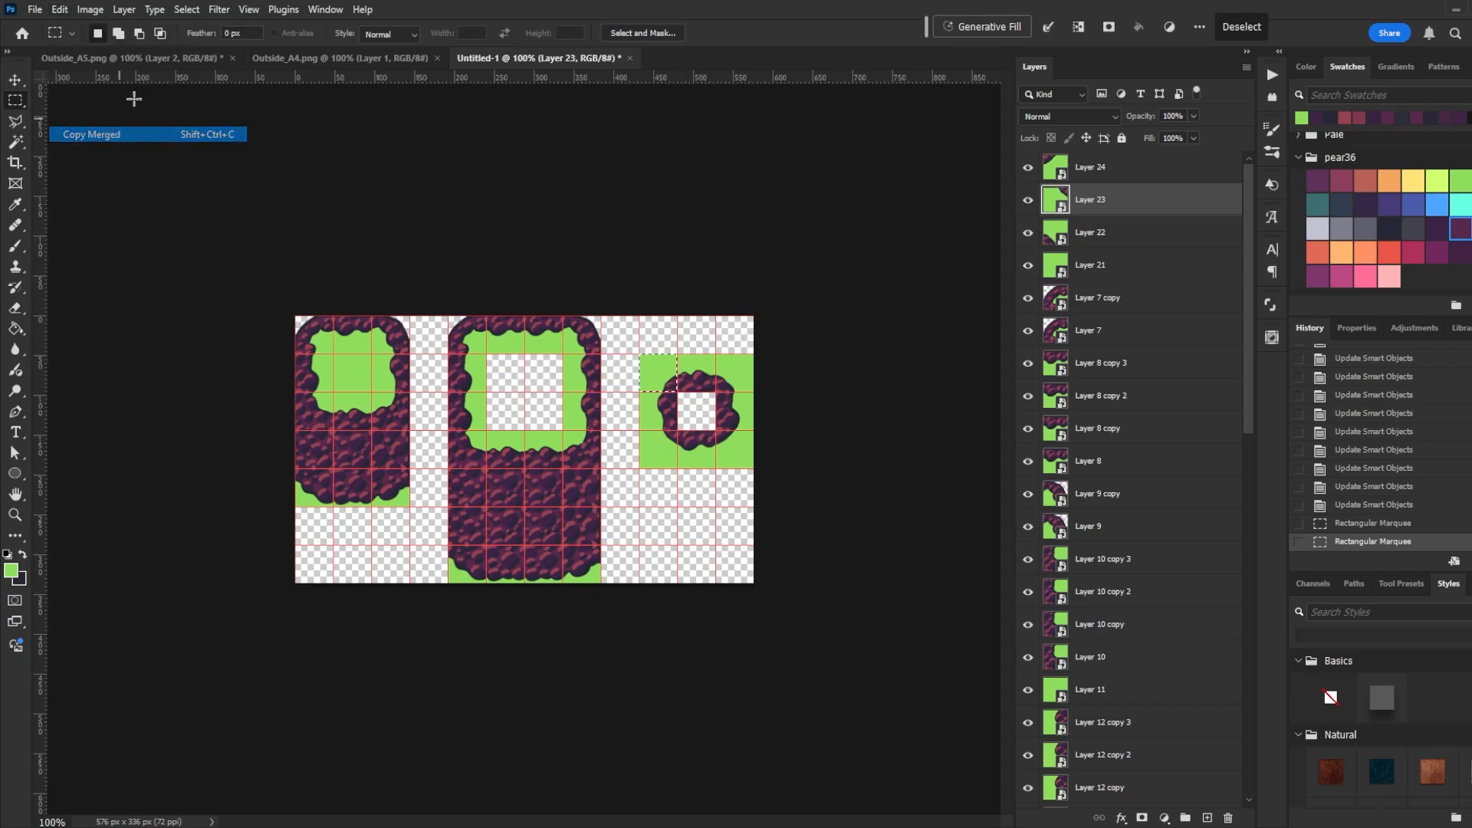
pyautogui.click(125, 60)
pyautogui.hotkey('ctrl', 'v')
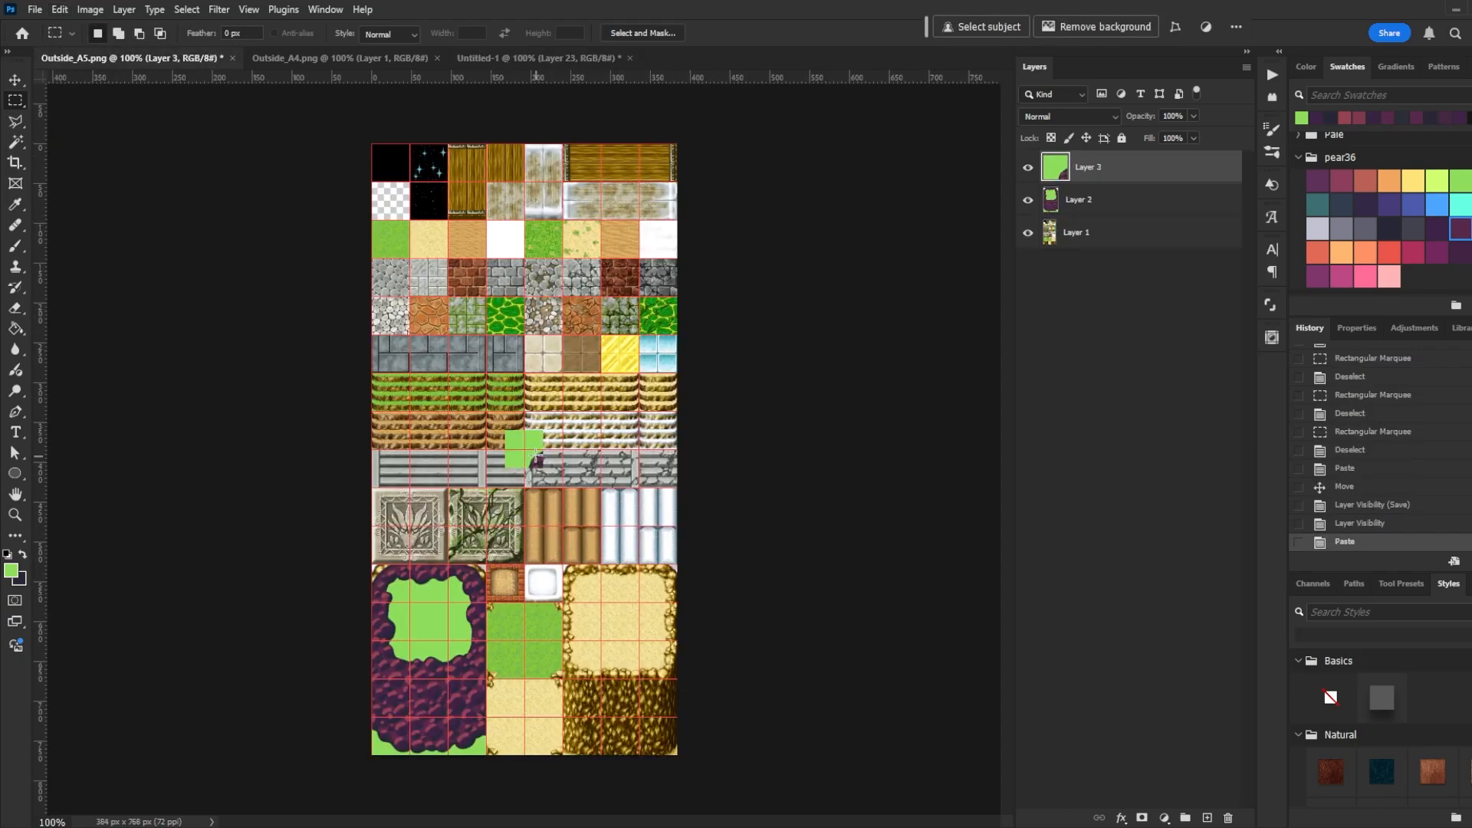
pyautogui.press('v')
pyautogui.moveTo(526, 455); pyautogui.dragTo(544, 657)
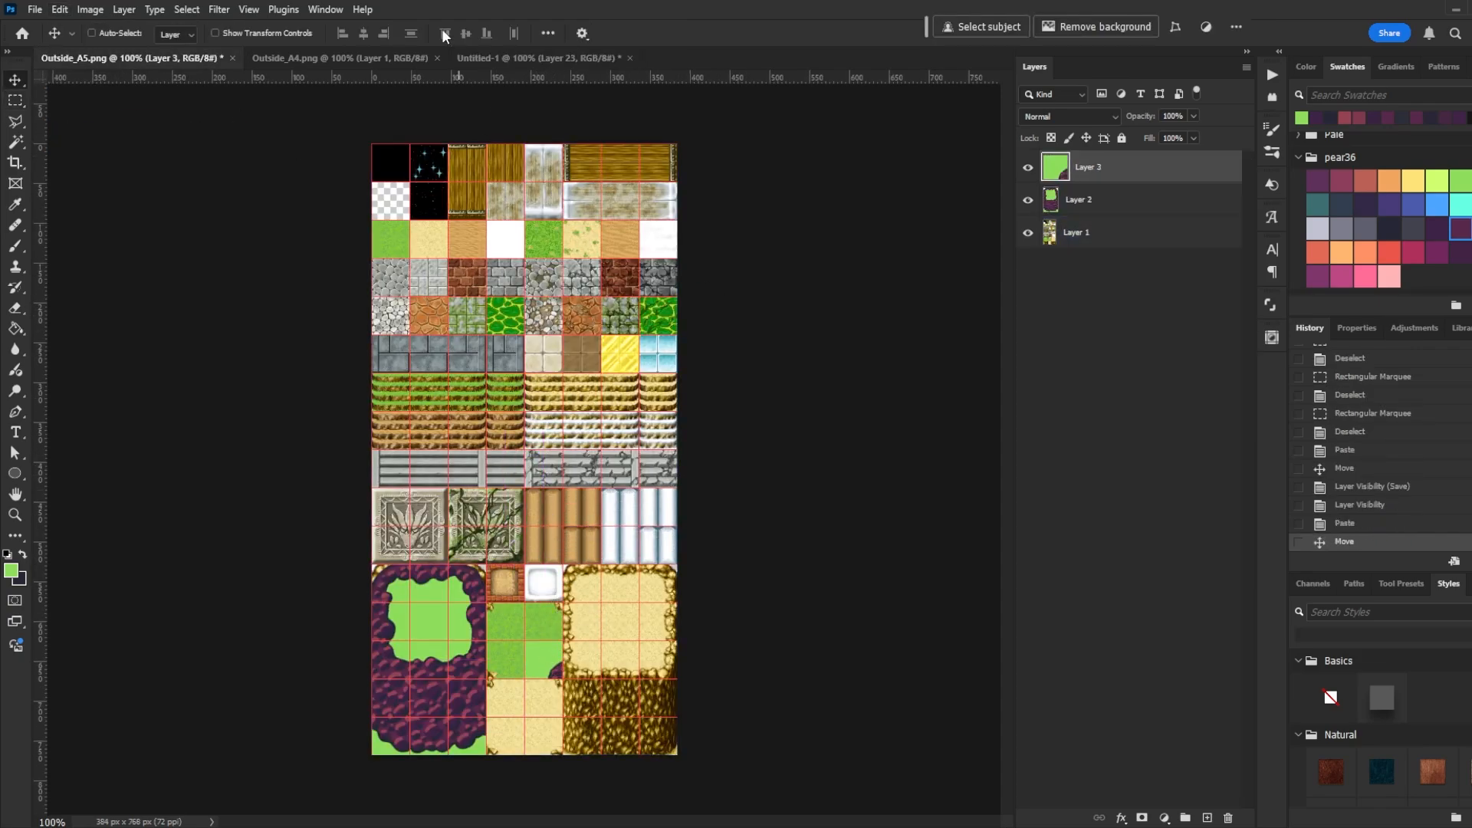
# - Copy the upper-right filler tile and paste it next to the first filler tile in the tileset
pyautogui.click(558, 61)
pyautogui.press('m')
pyautogui.moveTo(753, 354); pyautogui.dragTo(717, 389)
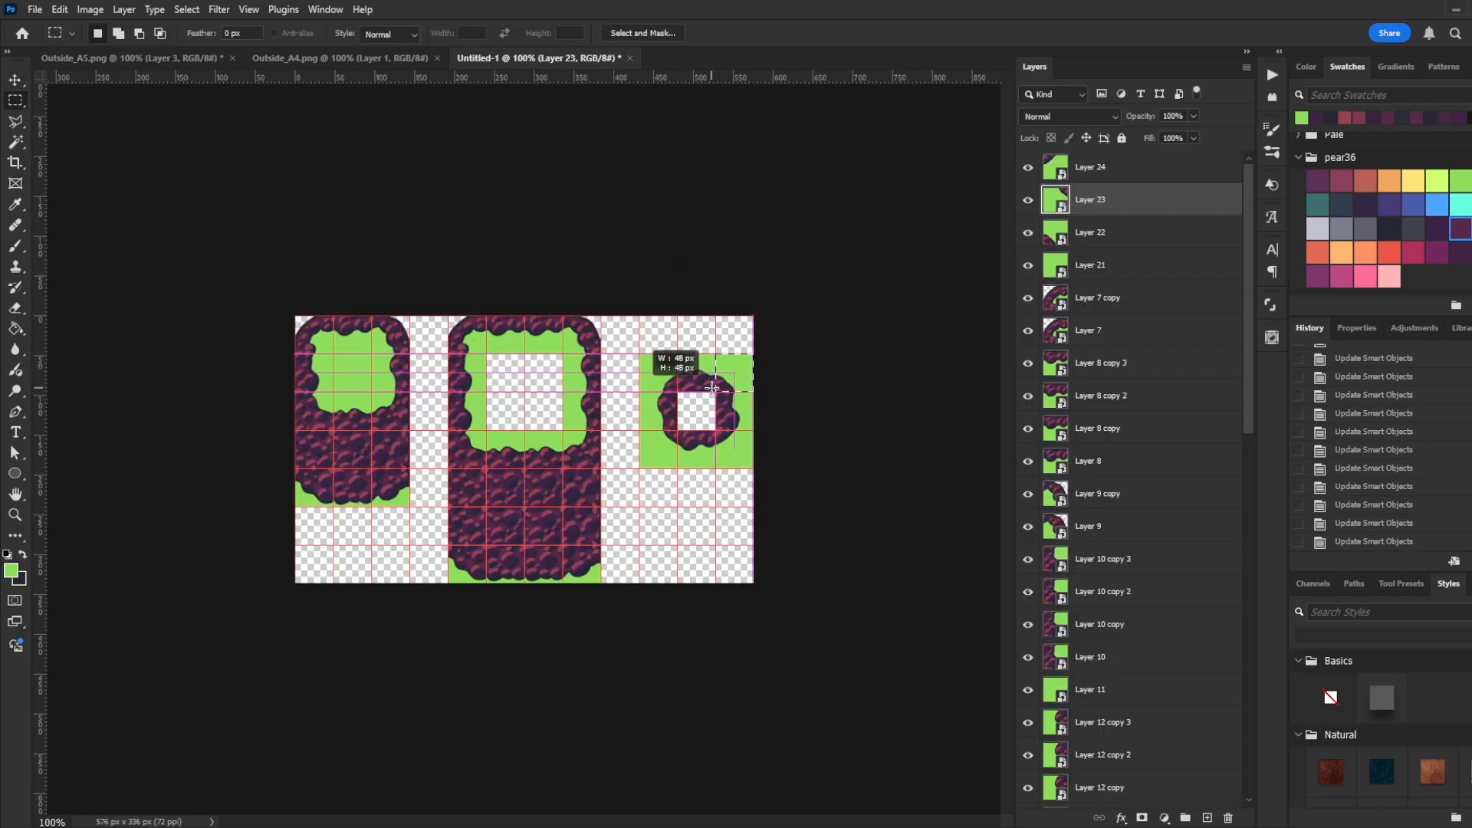
pyautogui.click(61, 10)
pyautogui.click(107, 133)
pyautogui.click(99, 60)
pyautogui.hotkey('ctrl', 'v')
pyautogui.press('v')
pyautogui.moveTo(535, 456); pyautogui.dragTo(512, 661)
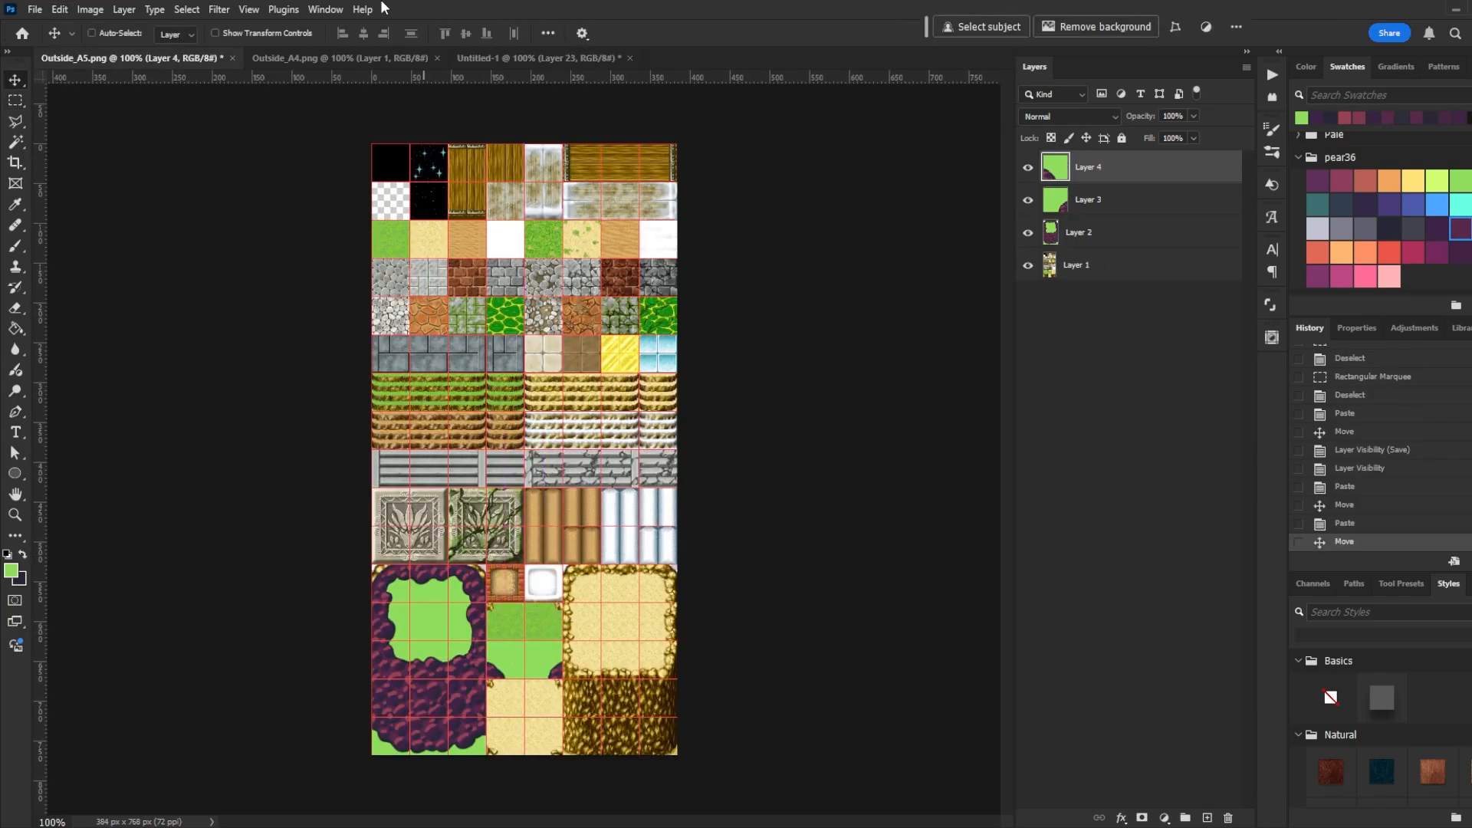
# - Copy the lower-right filler tile and paste it into the tileset below the other filler tiles
pyautogui.click(548, 60)
pyautogui.press('m')
pyautogui.moveTo(752, 468); pyautogui.dragTo(716, 433)
pyautogui.click(111, 60)
pyautogui.hotkey('ctrl', 'v')
pyautogui.press('v')
pyautogui.moveTo(532, 462); pyautogui.dragTo(512, 633)
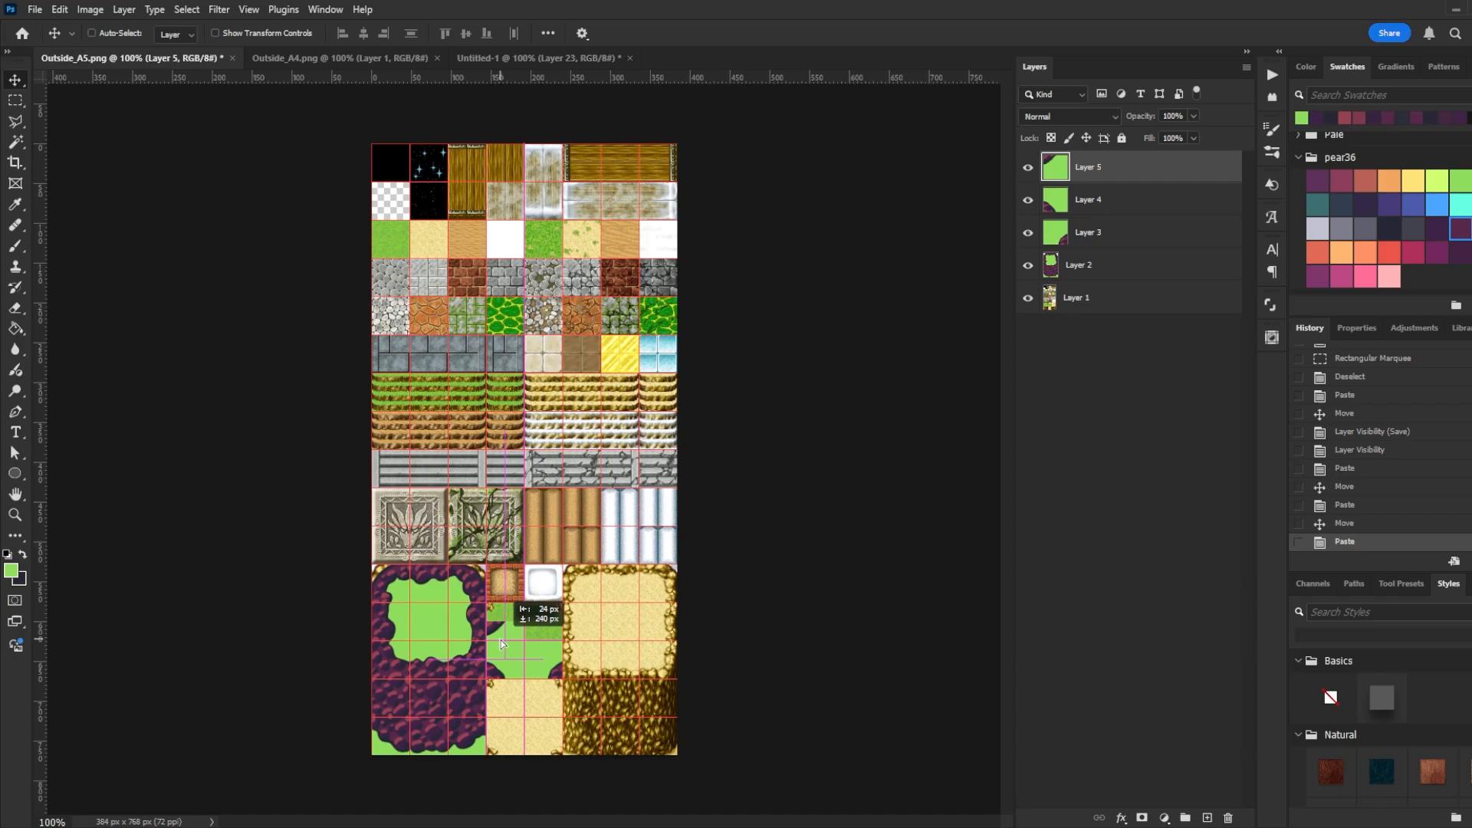
# - Copy the lower-left filler tile into the tileset and save the tileset copy again with the original layer hidden
pyautogui.click(540, 59)
pyautogui.press('m')
pyautogui.moveTo(640, 468); pyautogui.dragTo(679, 431)
pyautogui.moveTo(679, 431); pyautogui.dragTo(677, 431)
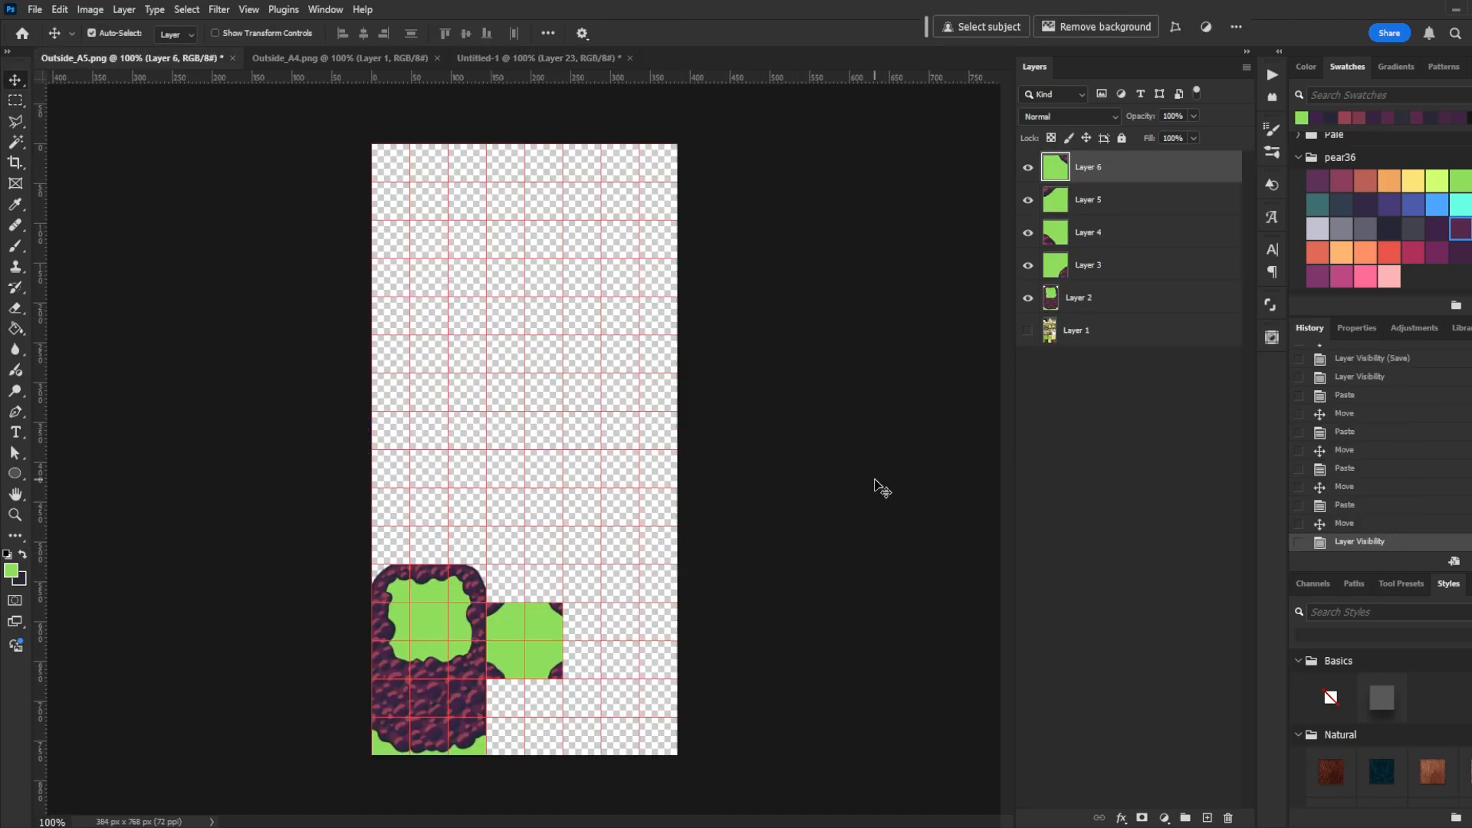
pyautogui.hotkey('ctrl', 'shift', 's')
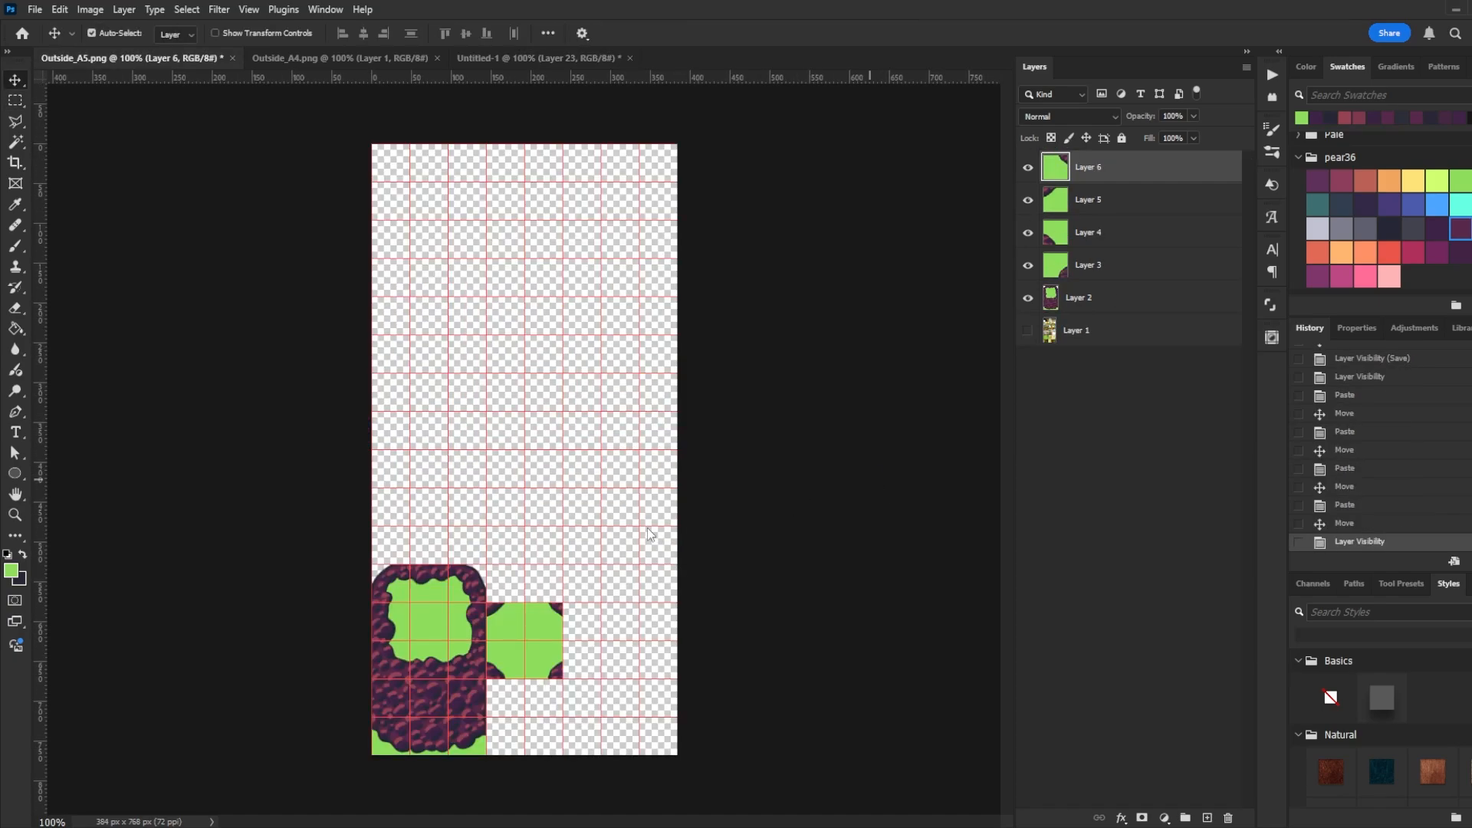
pyautogui.click(697, 558)
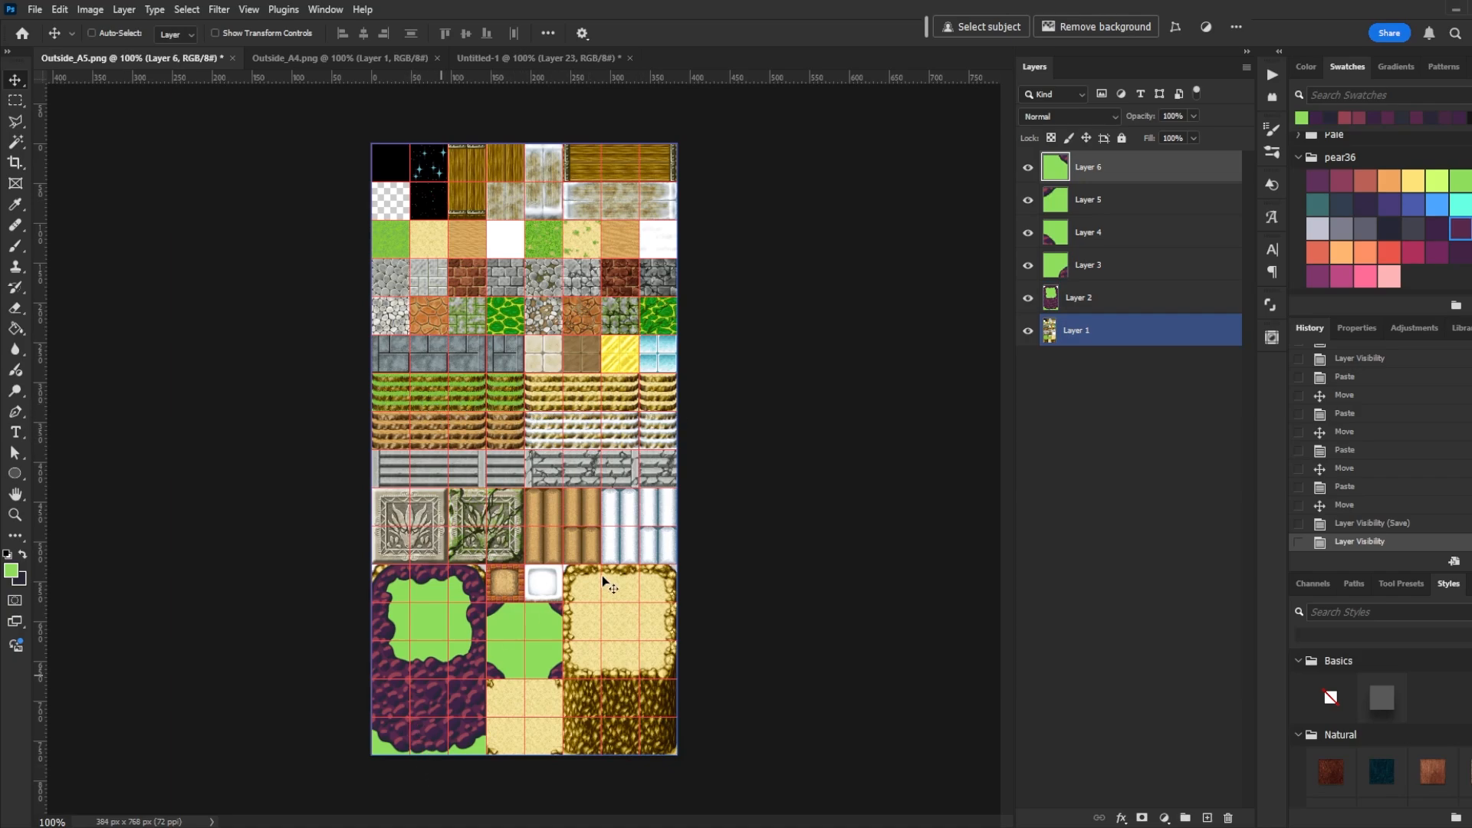
# - Deselect, select all tile layers of the ring-shaped block and move the block up one tile
pyautogui.click(531, 60)
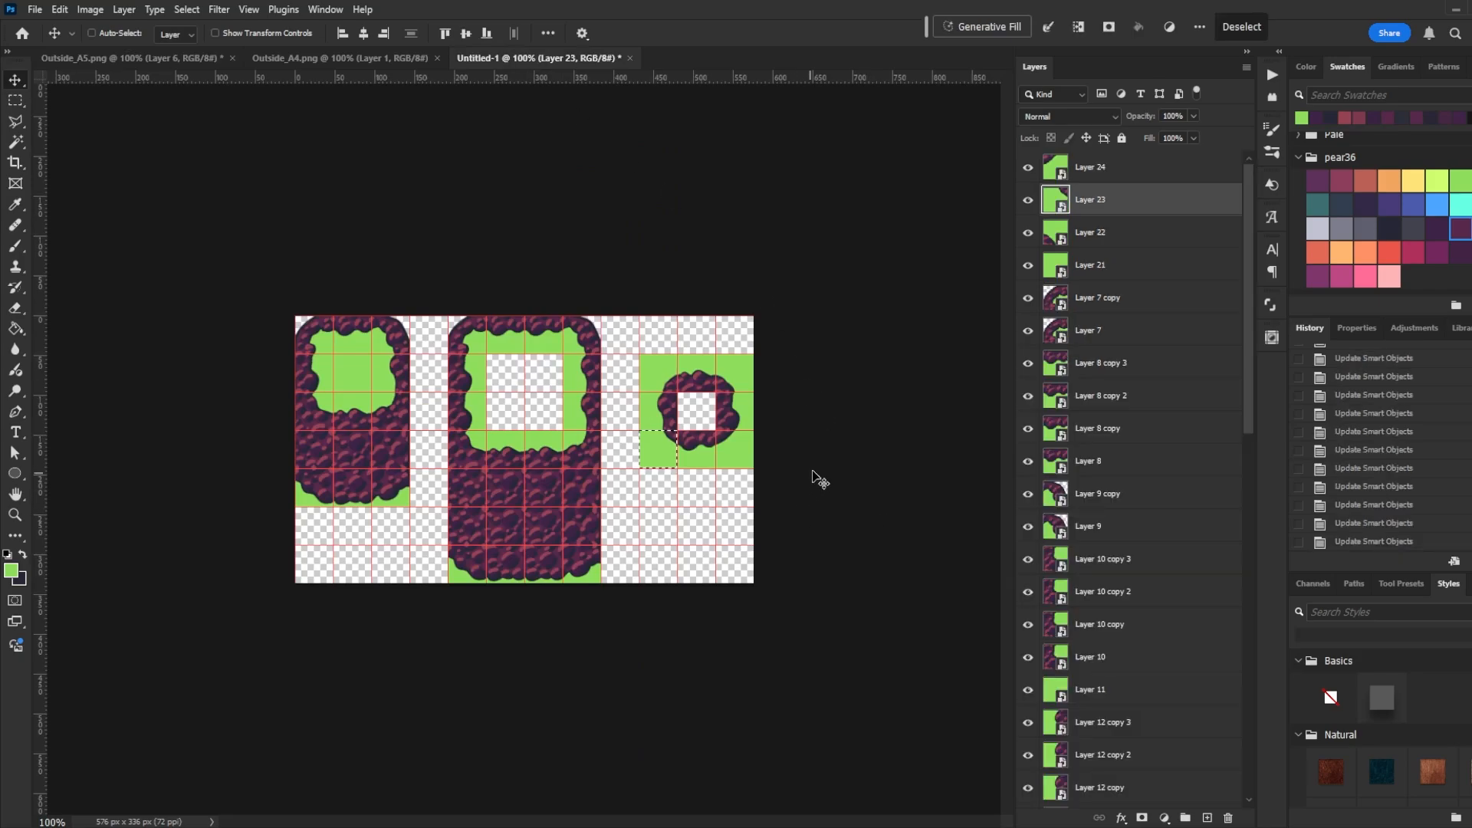
pyautogui.hotkey('ctrl', 'd')
pyautogui.keyDown('ctrl'); pyautogui.click(673, 383); pyautogui.keyUp('ctrl')
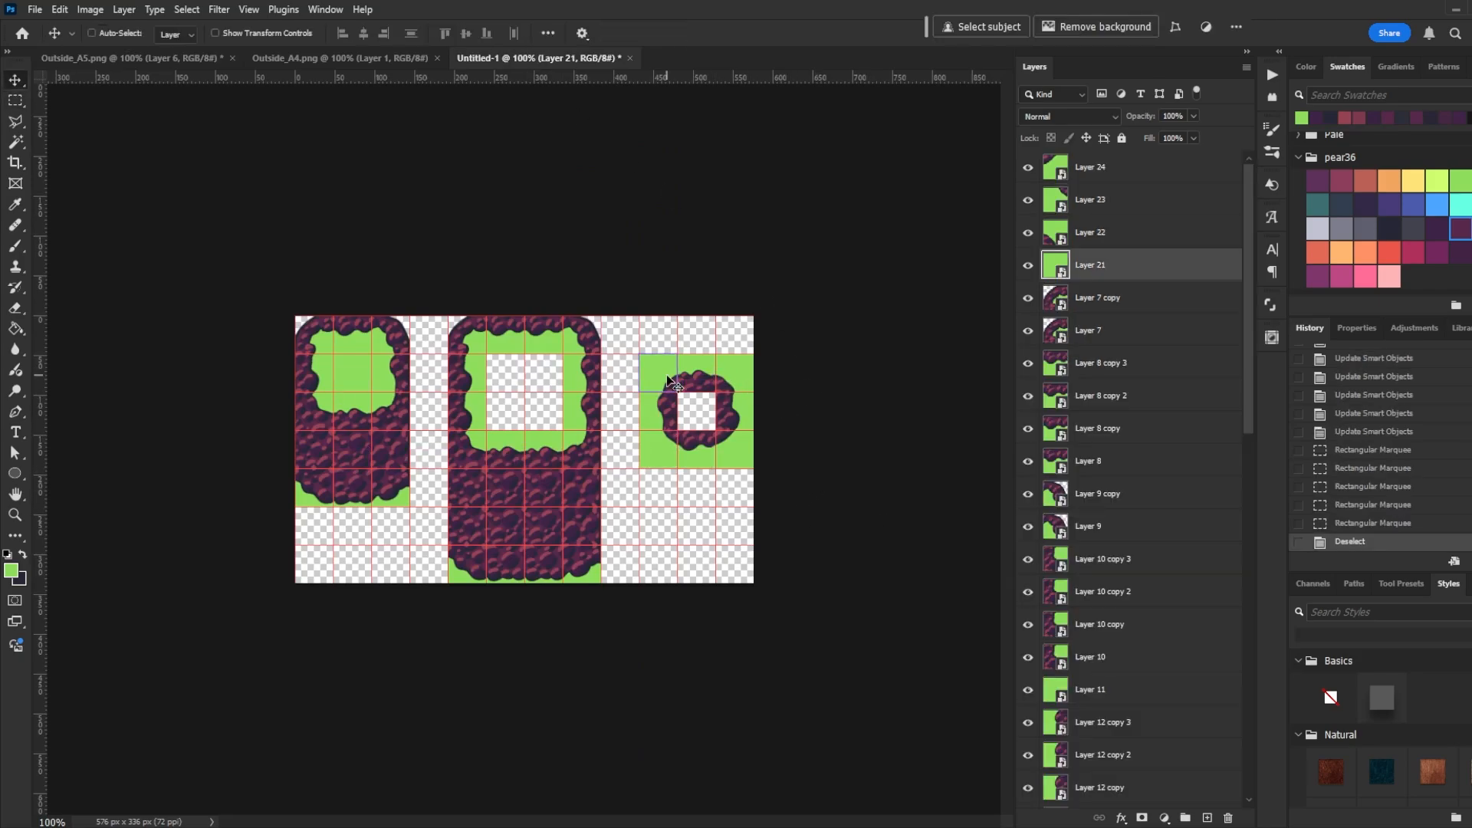
pyautogui.keyDown('shift'); pyautogui.click(735, 371); pyautogui.keyUp('shift')
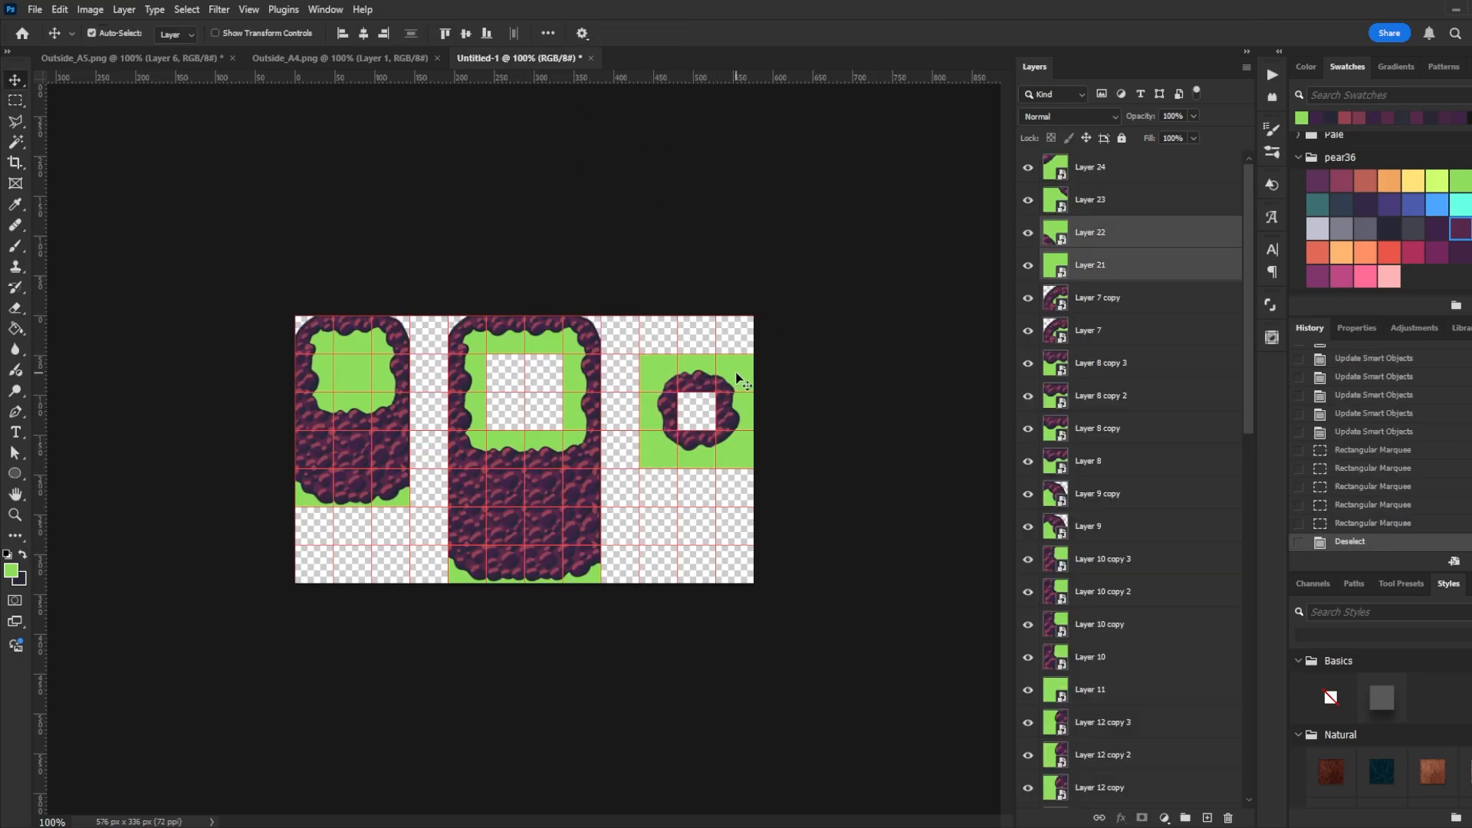
pyautogui.keyDown('shift'); pyautogui.click(741, 423); pyautogui.keyUp('shift')
pyautogui.keyDown('shift'); pyautogui.click(737, 444); pyautogui.keyUp('shift')
pyautogui.keyDown('shift'); pyautogui.click(699, 448); pyautogui.keyUp('shift')
pyautogui.keyDown('shift'); pyautogui.click(660, 434); pyautogui.keyUp('shift')
pyautogui.keyDown('shift'); pyautogui.click(659, 410); pyautogui.keyUp('shift')
pyautogui.keyDown('shift'); pyautogui.click(684, 382); pyautogui.keyUp('shift')
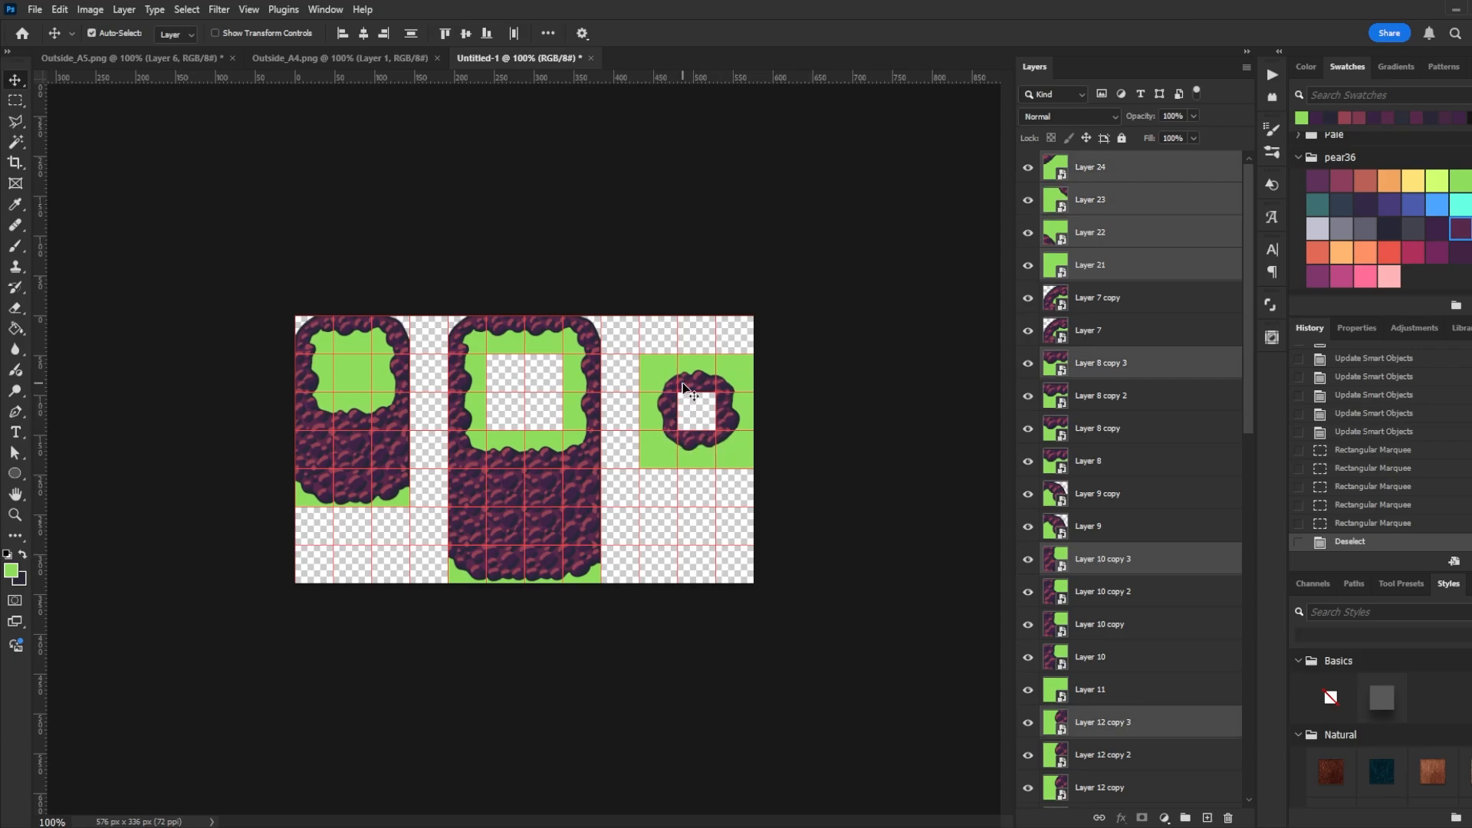
pyautogui.moveTo(694, 382); pyautogui.dragTo(692, 346)
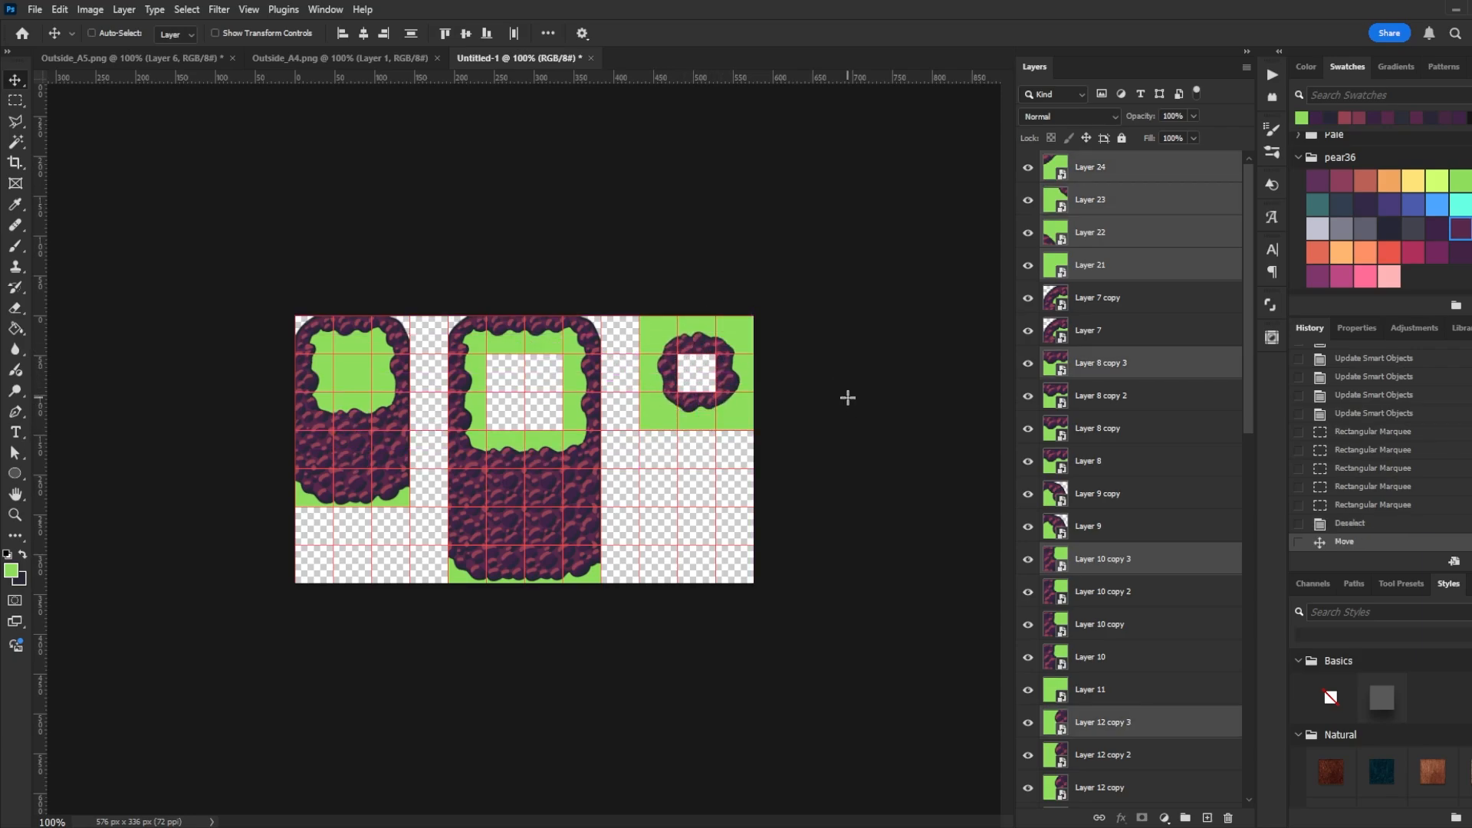
# - Duplicate cliff-wall tiles from the left block to build a one-tile-wide grass-topped cliff column beneath the ring block
pyautogui.press('m')
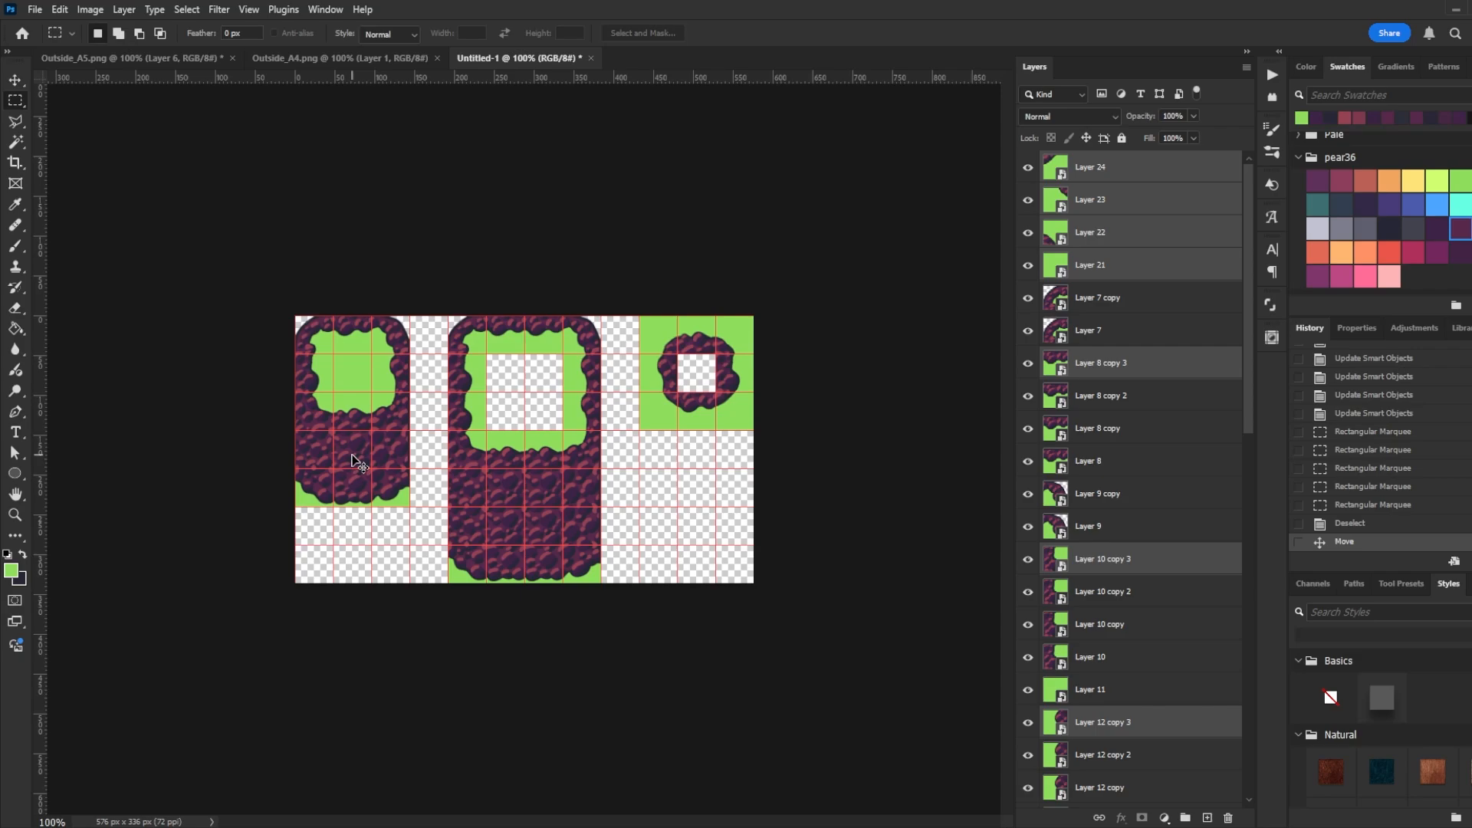
pyautogui.press('v')
pyautogui.moveTo(350, 489); pyautogui.dragTo(693, 565)
pyautogui.moveTo(368, 462); pyautogui.dragTo(712, 538)
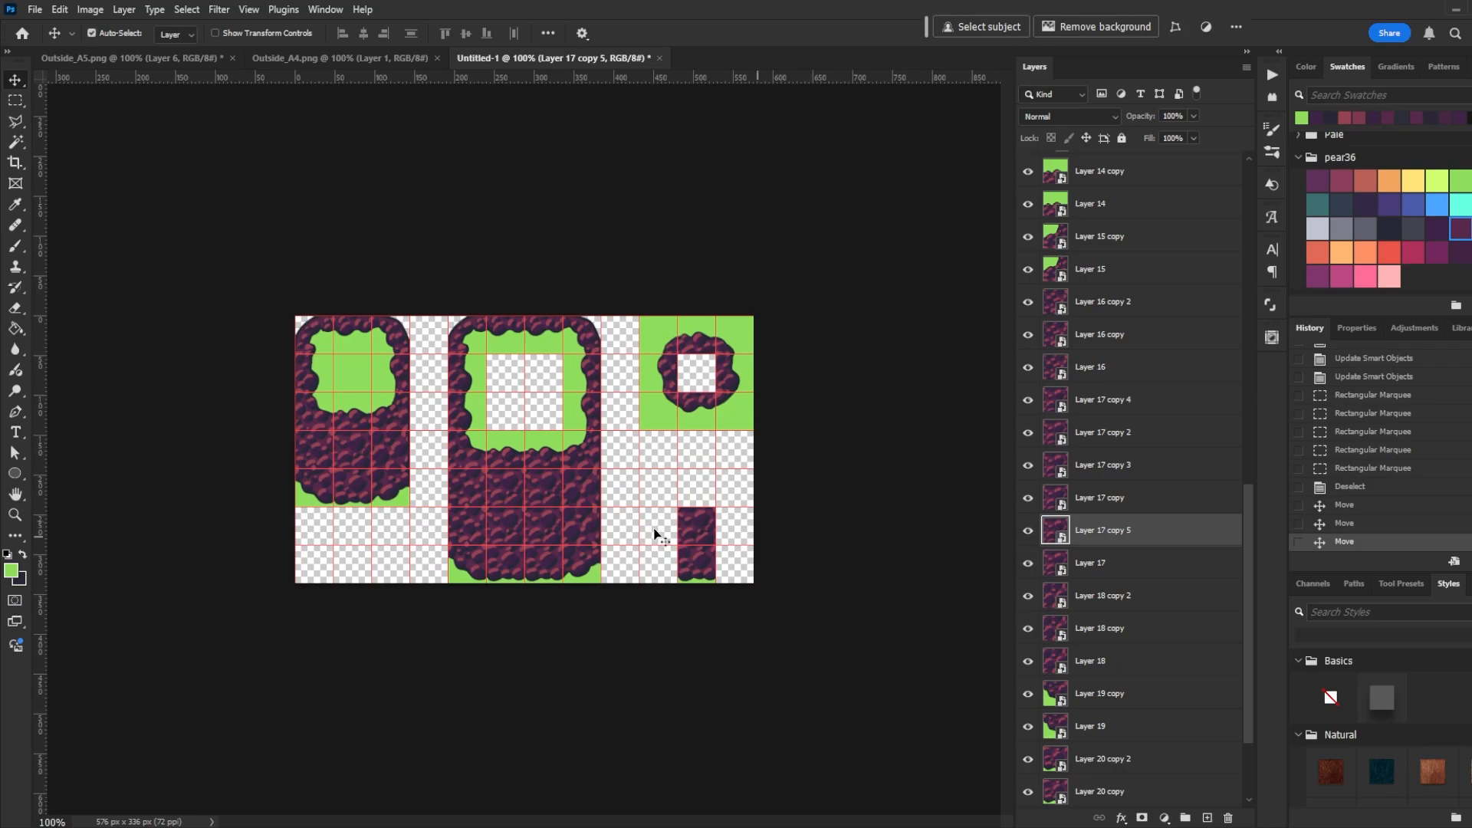
pyautogui.moveTo(356, 426); pyautogui.dragTo(700, 503)
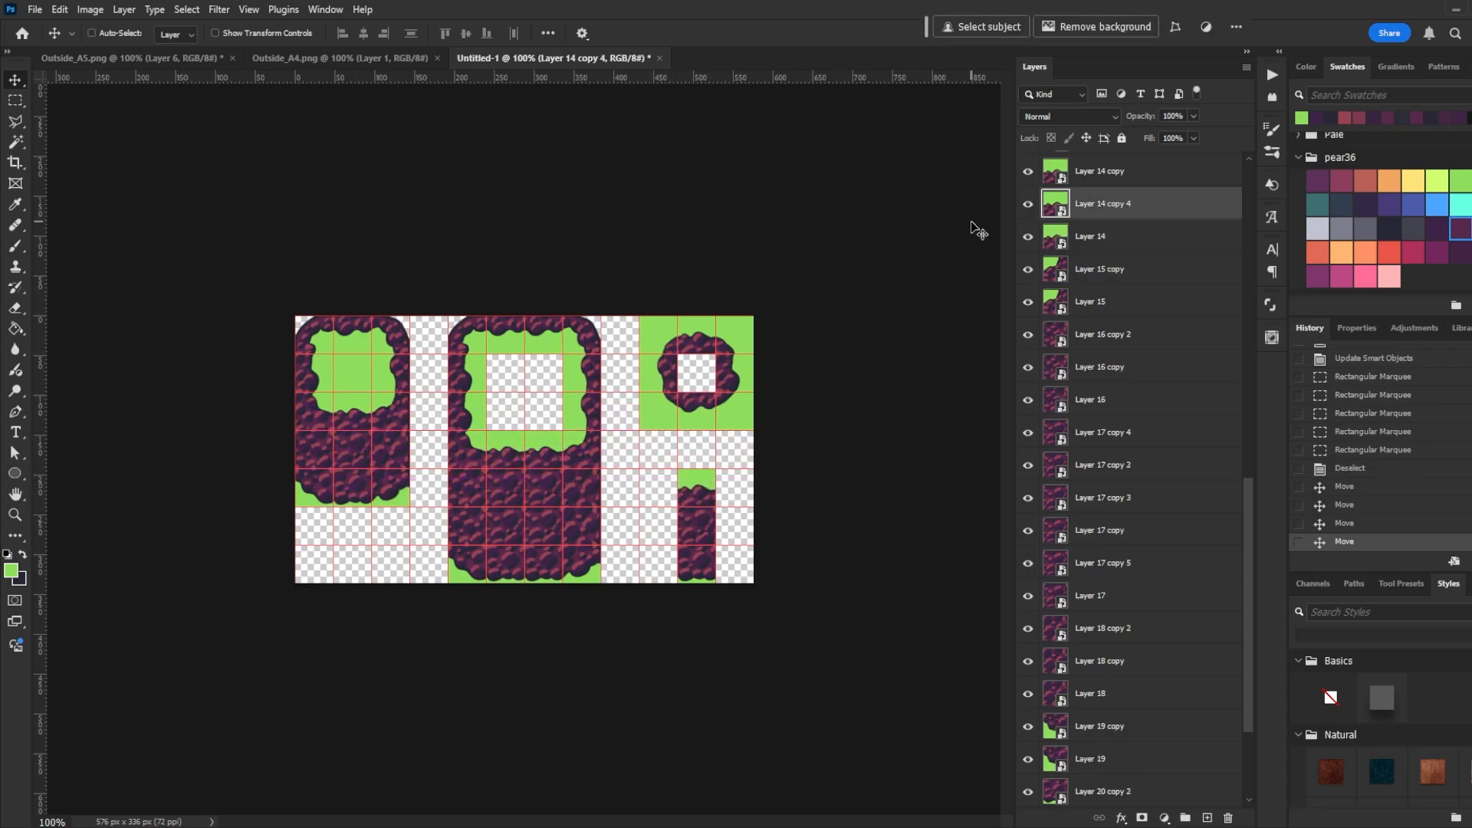
# - Zoom in on the cliff column and add a new empty layer above the top tile layer
pyautogui.hotkey('ctrl', '+')
pyautogui.hotkey('ctrl', '+')
pyautogui.hotkey('ctrl', '+')
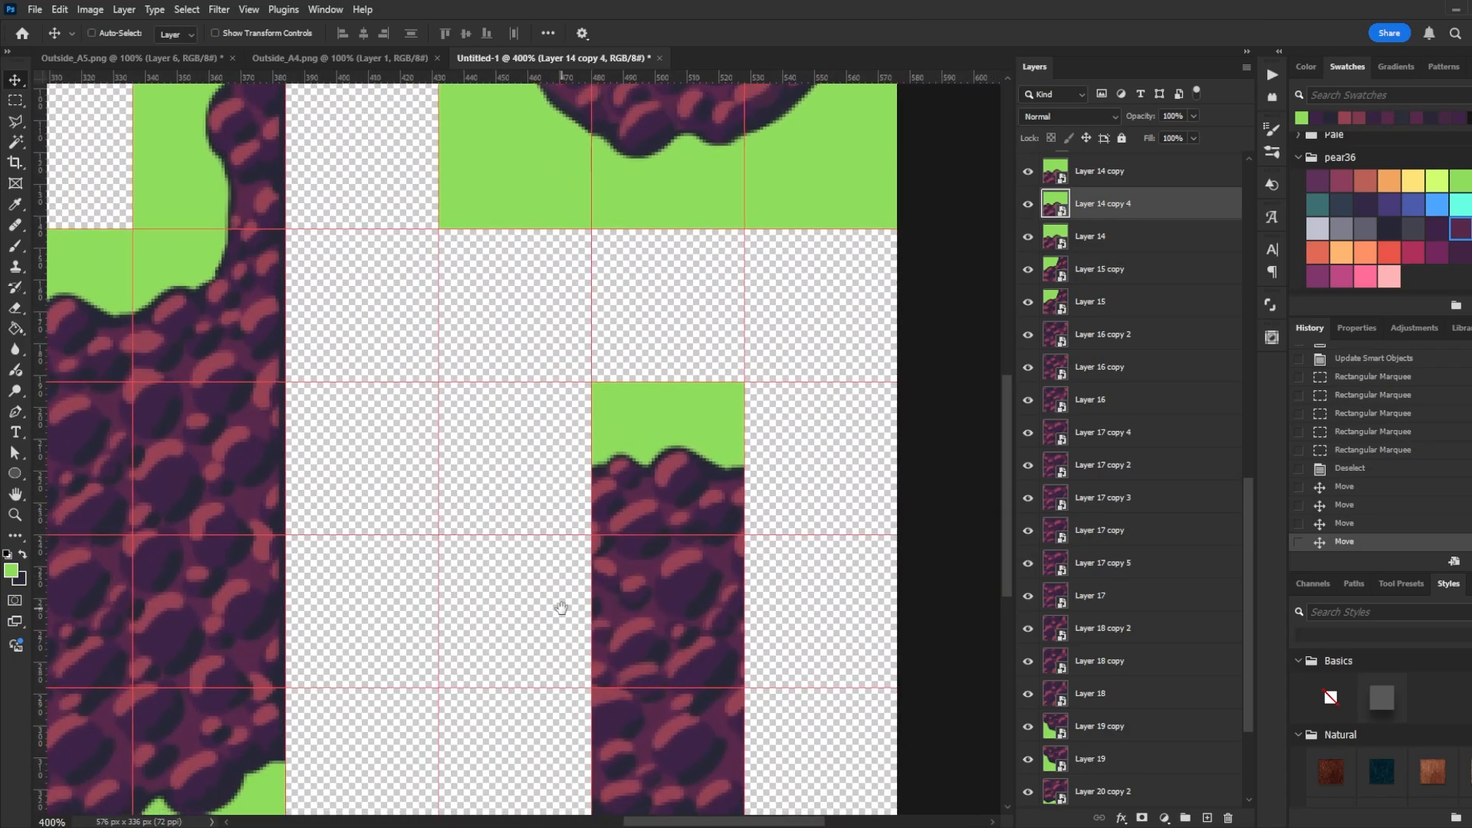
pyautogui.click(1113, 177)
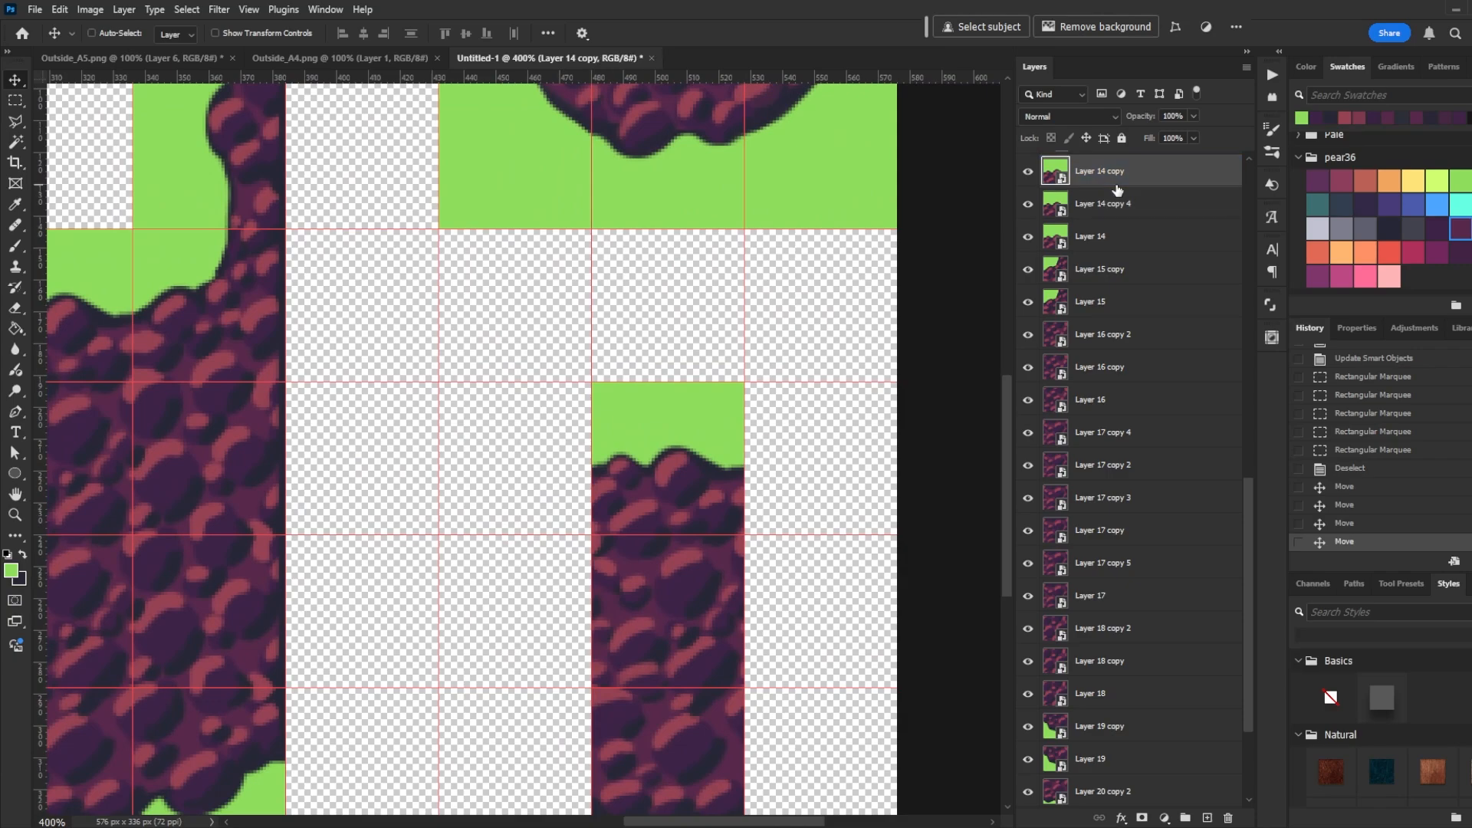
pyautogui.hotkey('ctrl', 'shift', 'n')
pyautogui.press('Return')
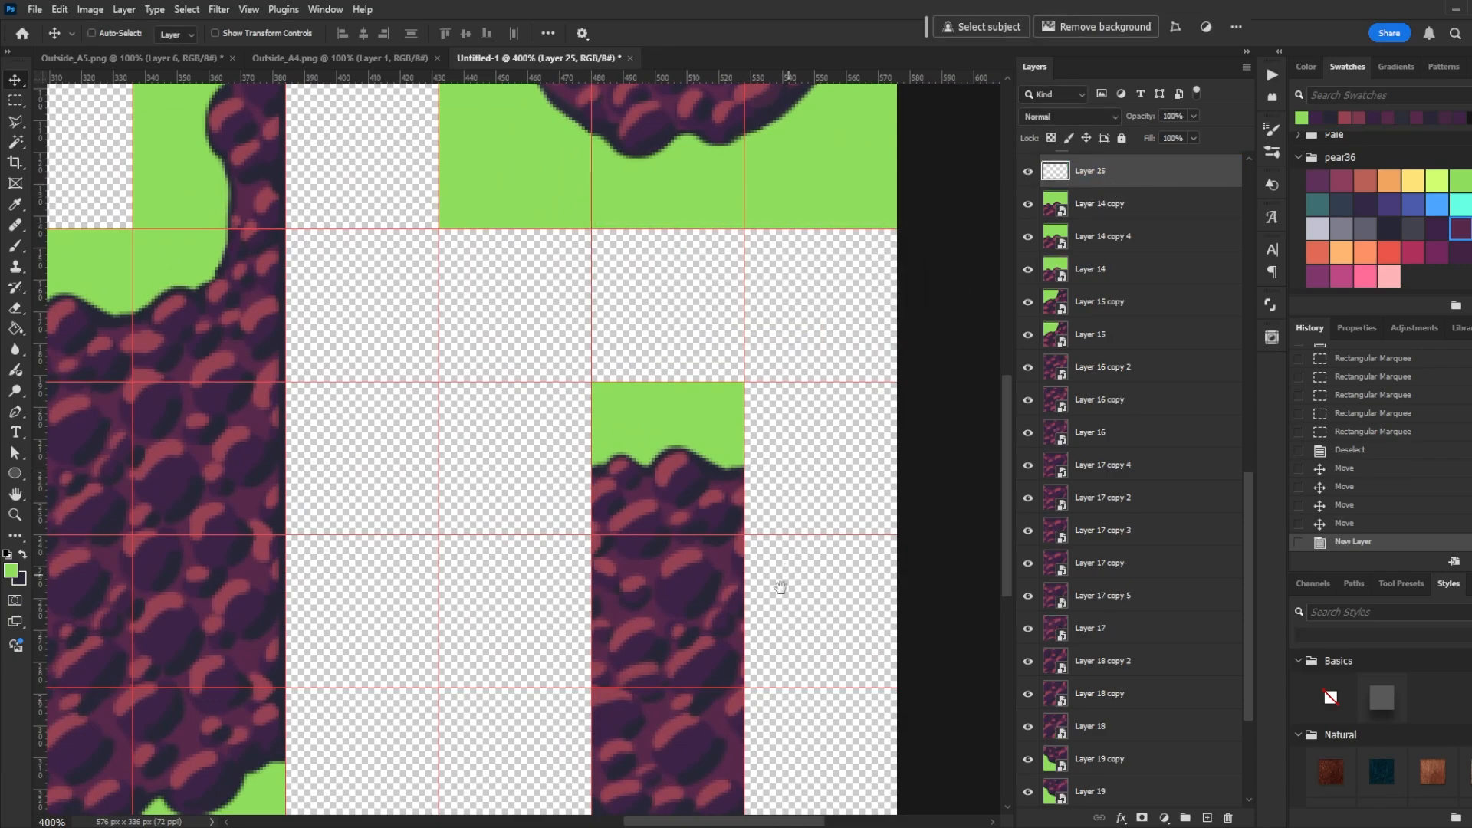
# - Paint curved green strokes across the cliff column on the new layer and pick a dark purple swatch
pyautogui.moveTo(780, 587); pyautogui.dragTo(760, 531)
pyautogui.press('b')
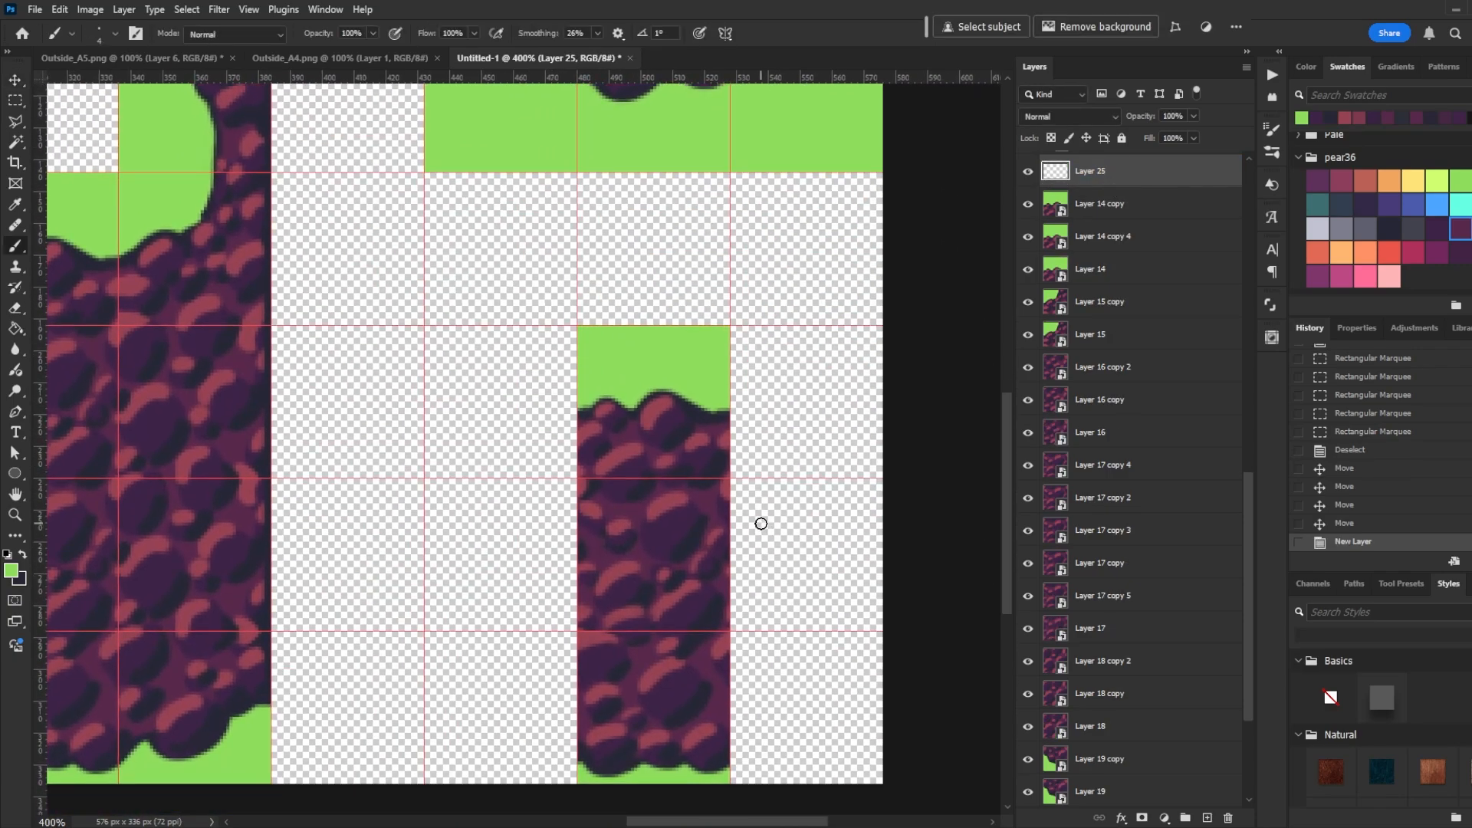
pyautogui.click(699, 349)
pyautogui.hotkey('ctrl', 'z')
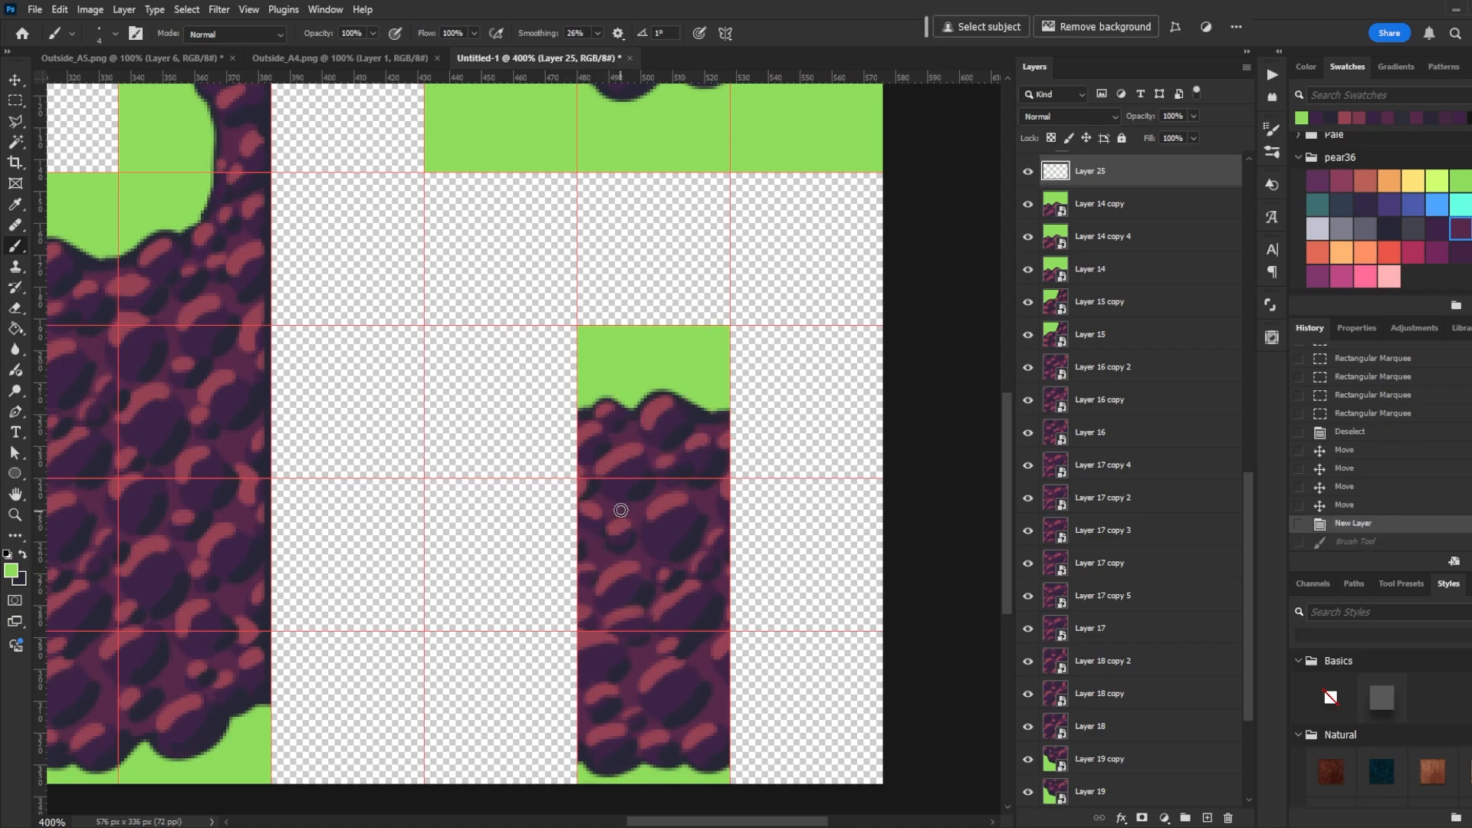
pyautogui.moveTo(599, 521); pyautogui.dragTo(702, 521)
pyautogui.moveTo(611, 597); pyautogui.dragTo(696, 596)
pyautogui.moveTo(611, 714)
pyautogui.mouseDown()
pyautogui.moveTo(698, 707)
pyautogui.moveTo(612, 719)
pyautogui.moveTo(690, 669)
pyautogui.moveTo(611, 673)
pyautogui.mouseUp()
pyautogui.moveTo(617, 445)
pyautogui.mouseDown()
pyautogui.moveTo(684, 433)
pyautogui.moveTo(618, 440)
pyautogui.moveTo(690, 429)
pyautogui.mouseUp()
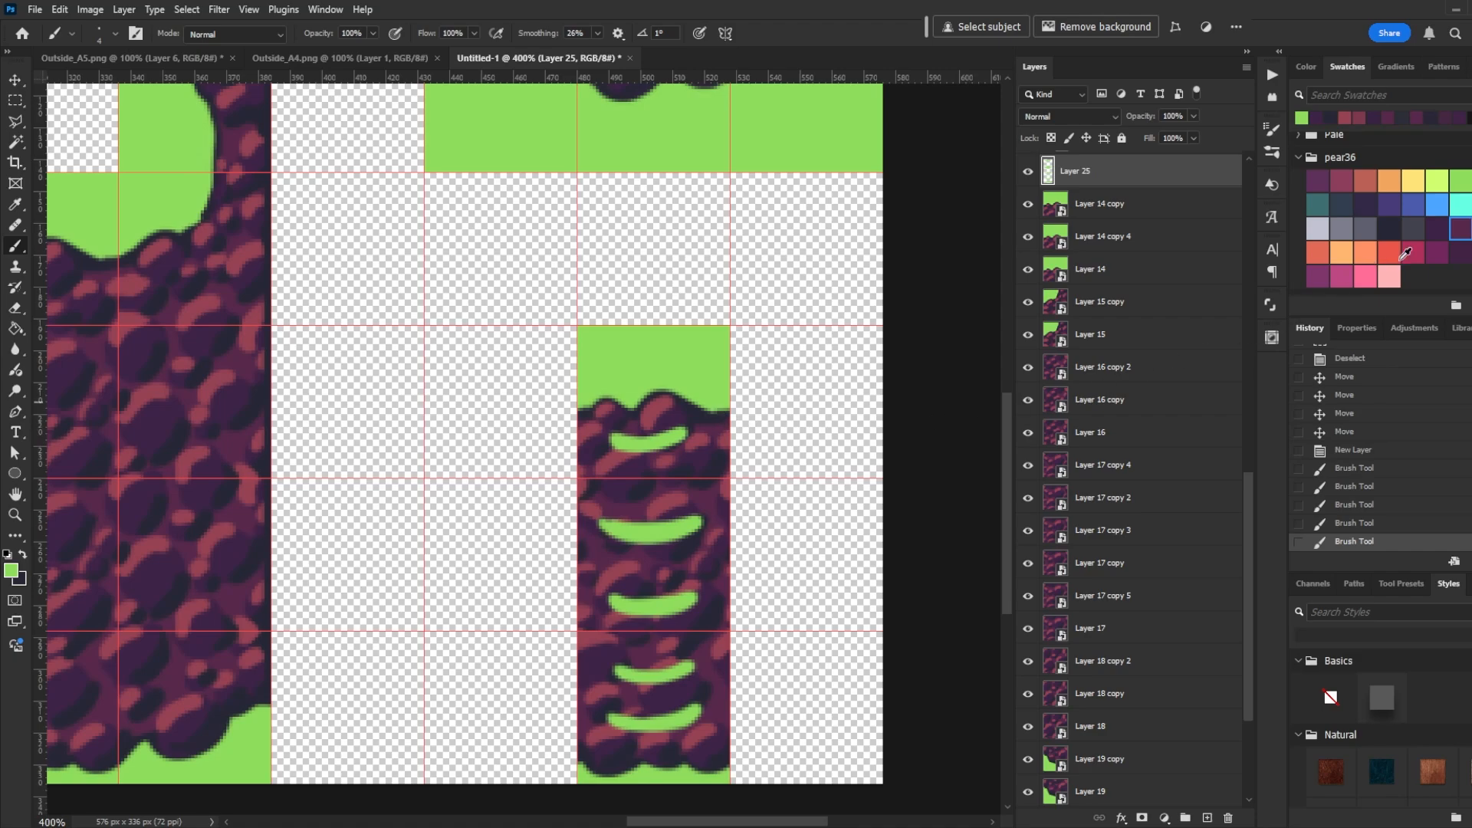
pyautogui.click(1373, 204)
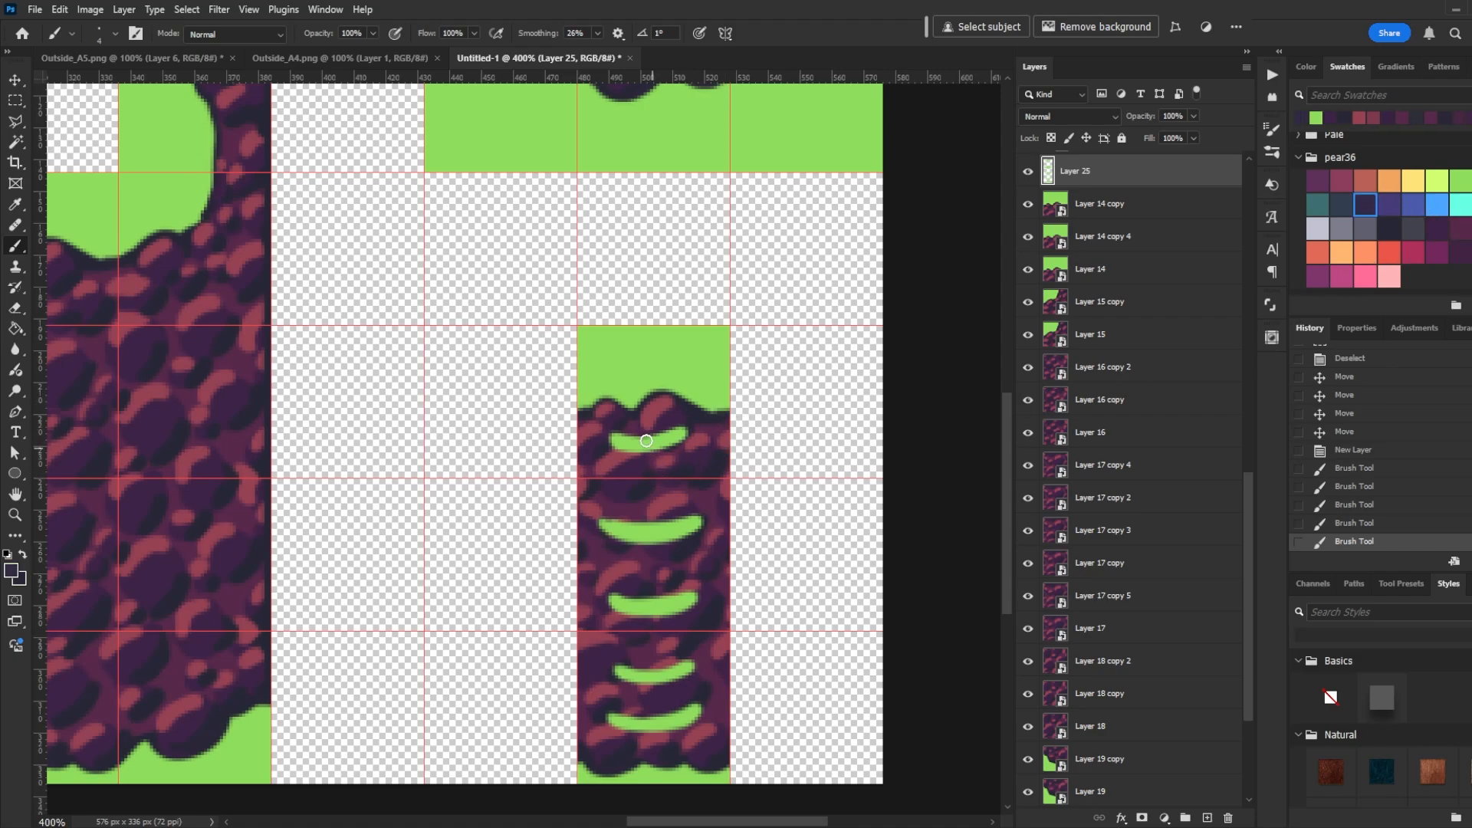
# - Paint dark purple shading strokes over the green curves on the cliff column and sample a colour from the canvas
pyautogui.moveTo(624, 454); pyautogui.dragTo(693, 437)
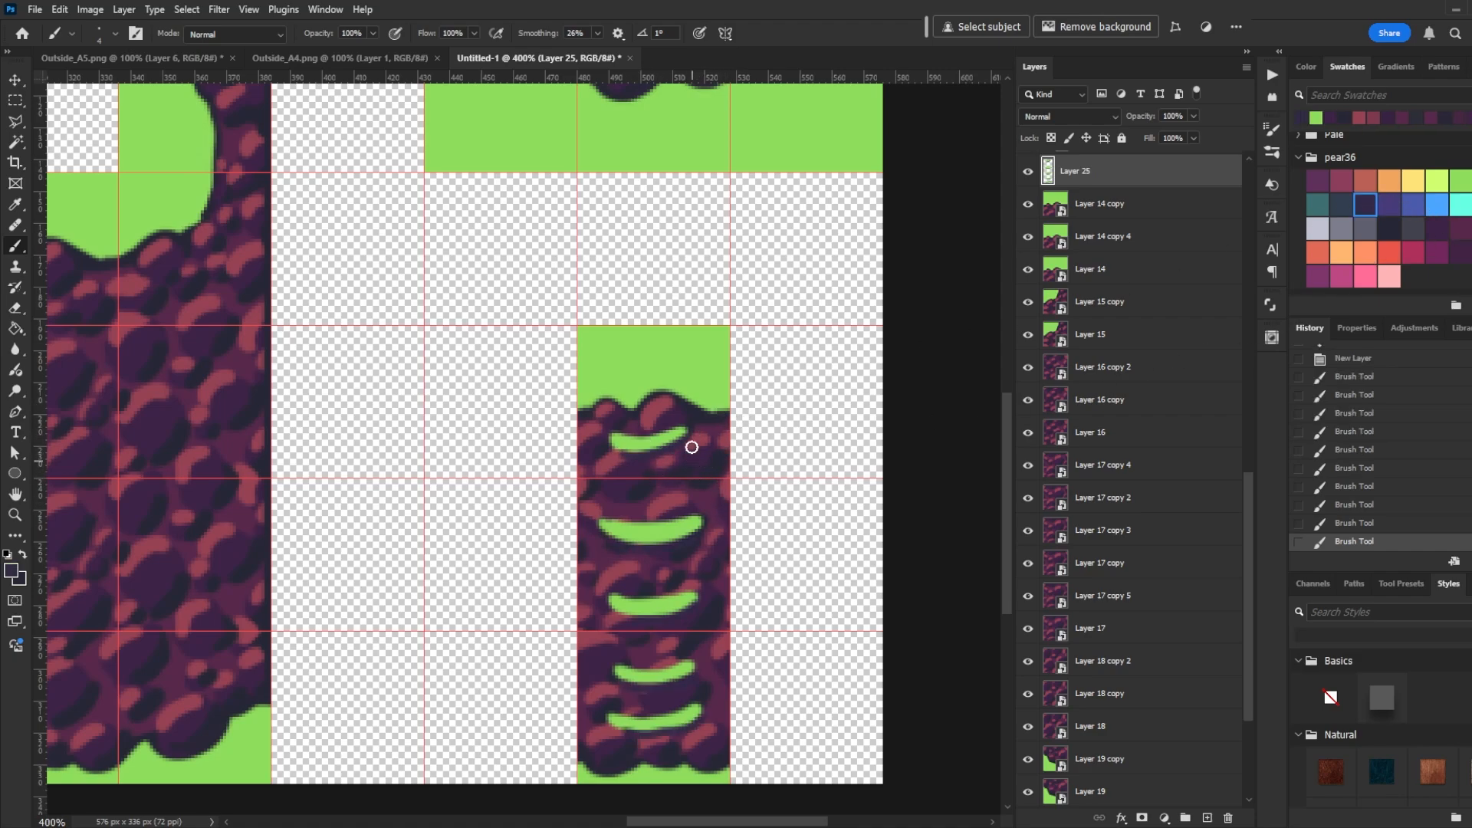
pyautogui.keyDown('alt'); pyautogui.click(667, 410); pyautogui.keyUp('alt')
pyautogui.moveTo(634, 432); pyautogui.dragTo(635, 427)
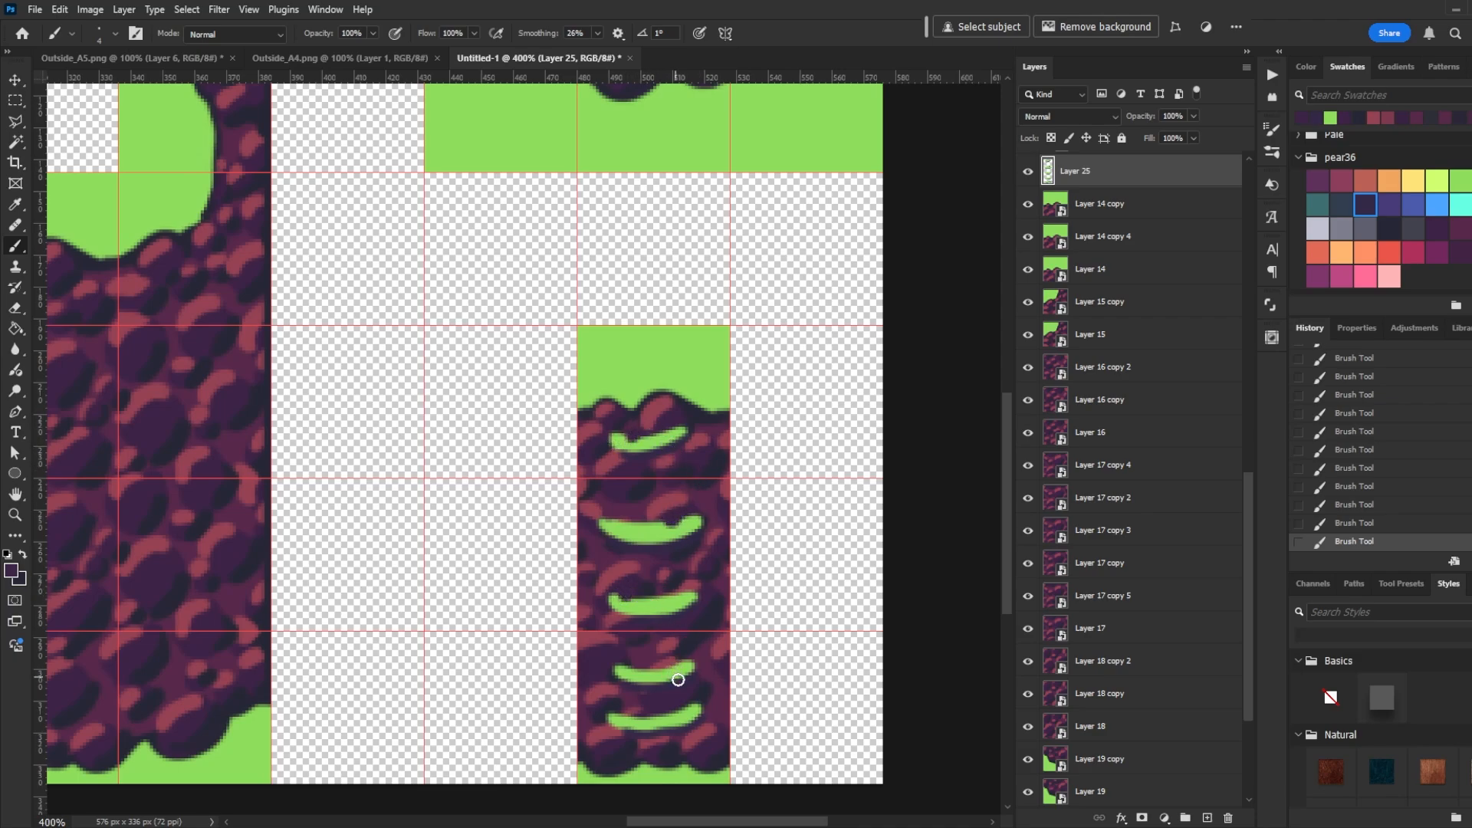
pyautogui.moveTo(669, 665); pyautogui.dragTo(672, 662)
pyautogui.moveTo(645, 719); pyautogui.dragTo(653, 720)
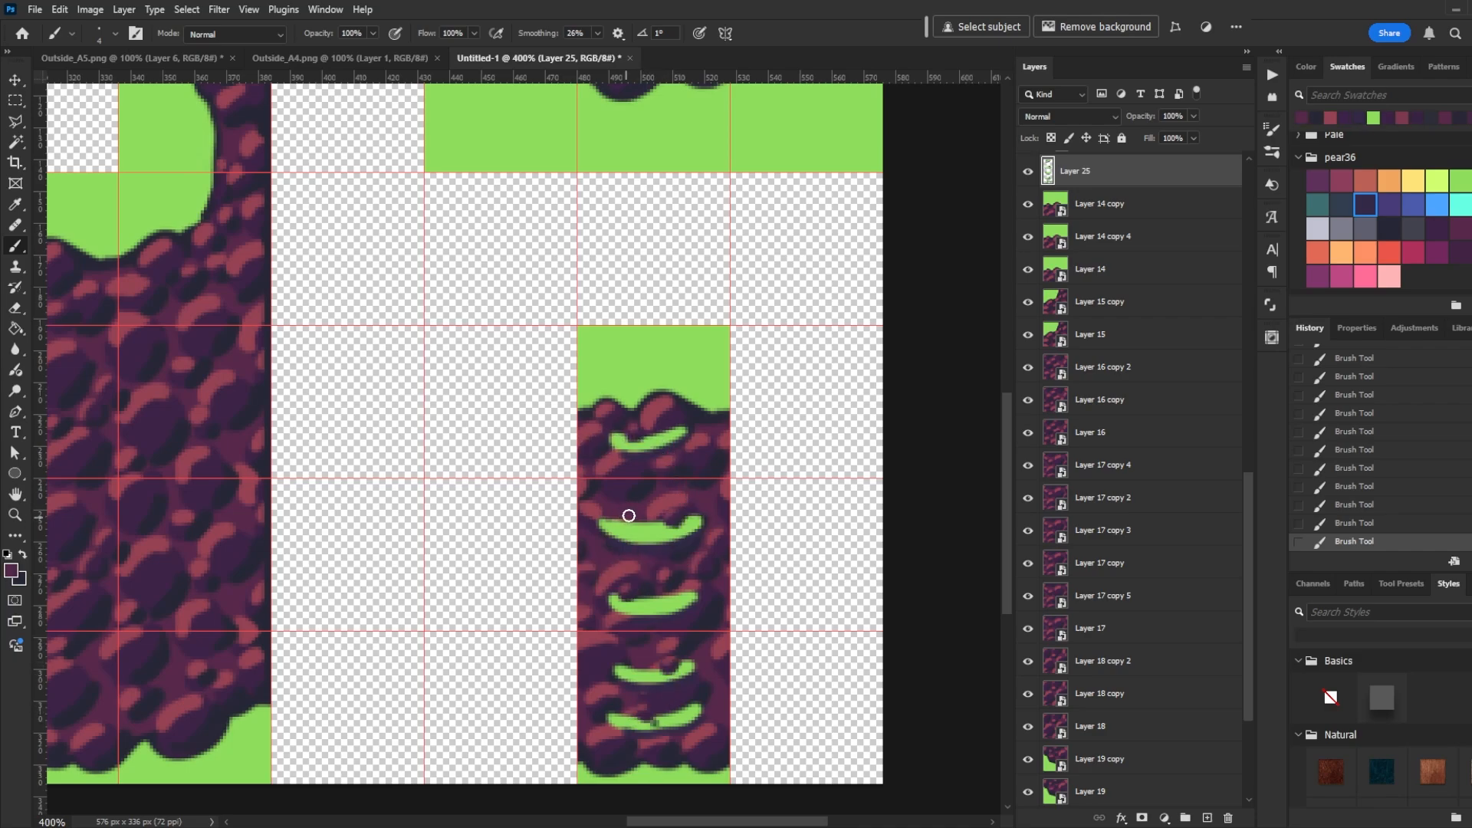
pyautogui.keyDown('alt'); pyautogui.click(678, 515); pyautogui.keyUp('alt')
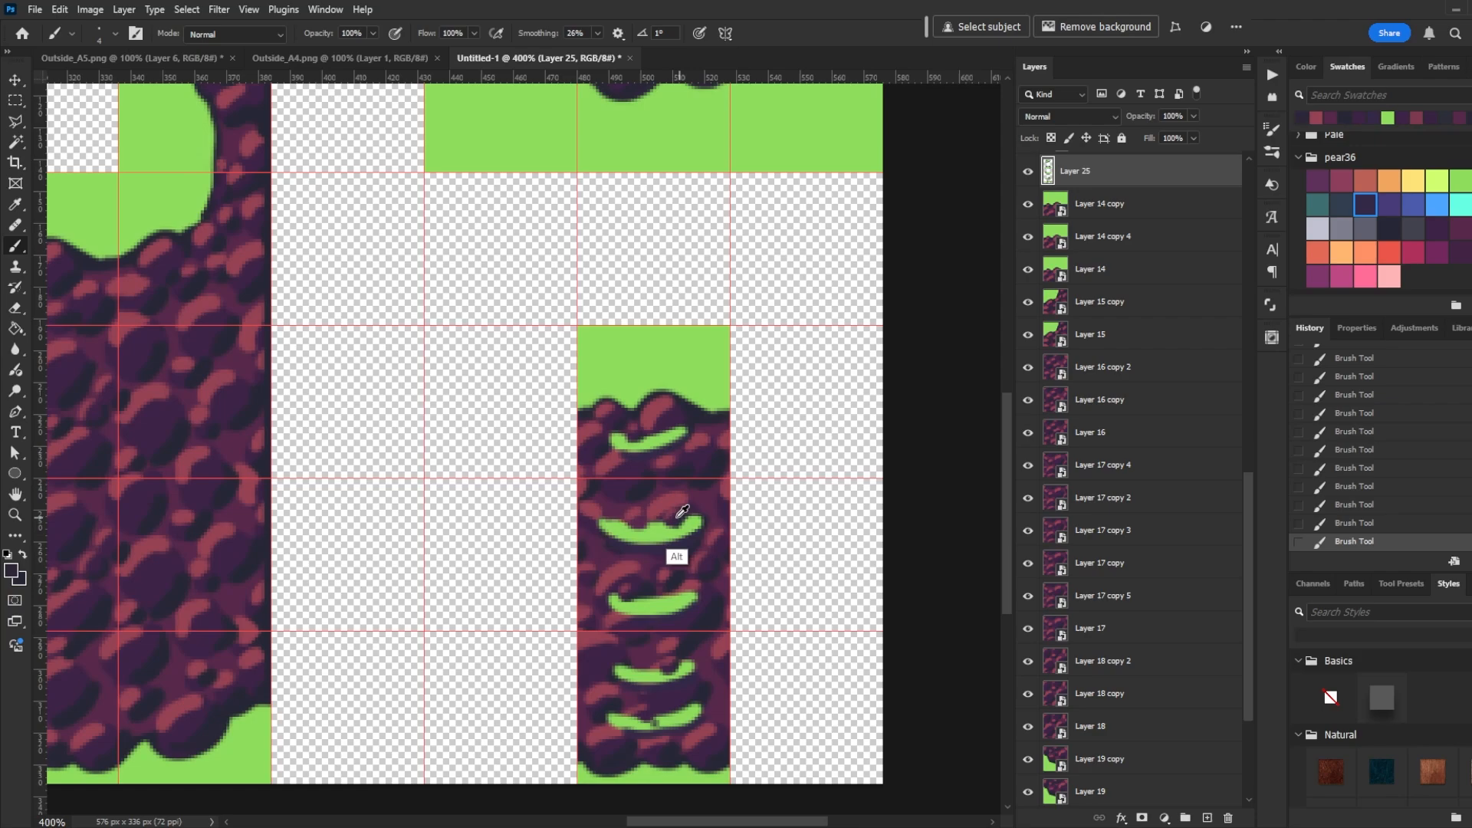
# - Copy the decorated cliff column into the Outside_A5 tileset and move it into the leftmost column above the ring block
pyautogui.hotkey('ctrl', '1')
pyautogui.press('m')
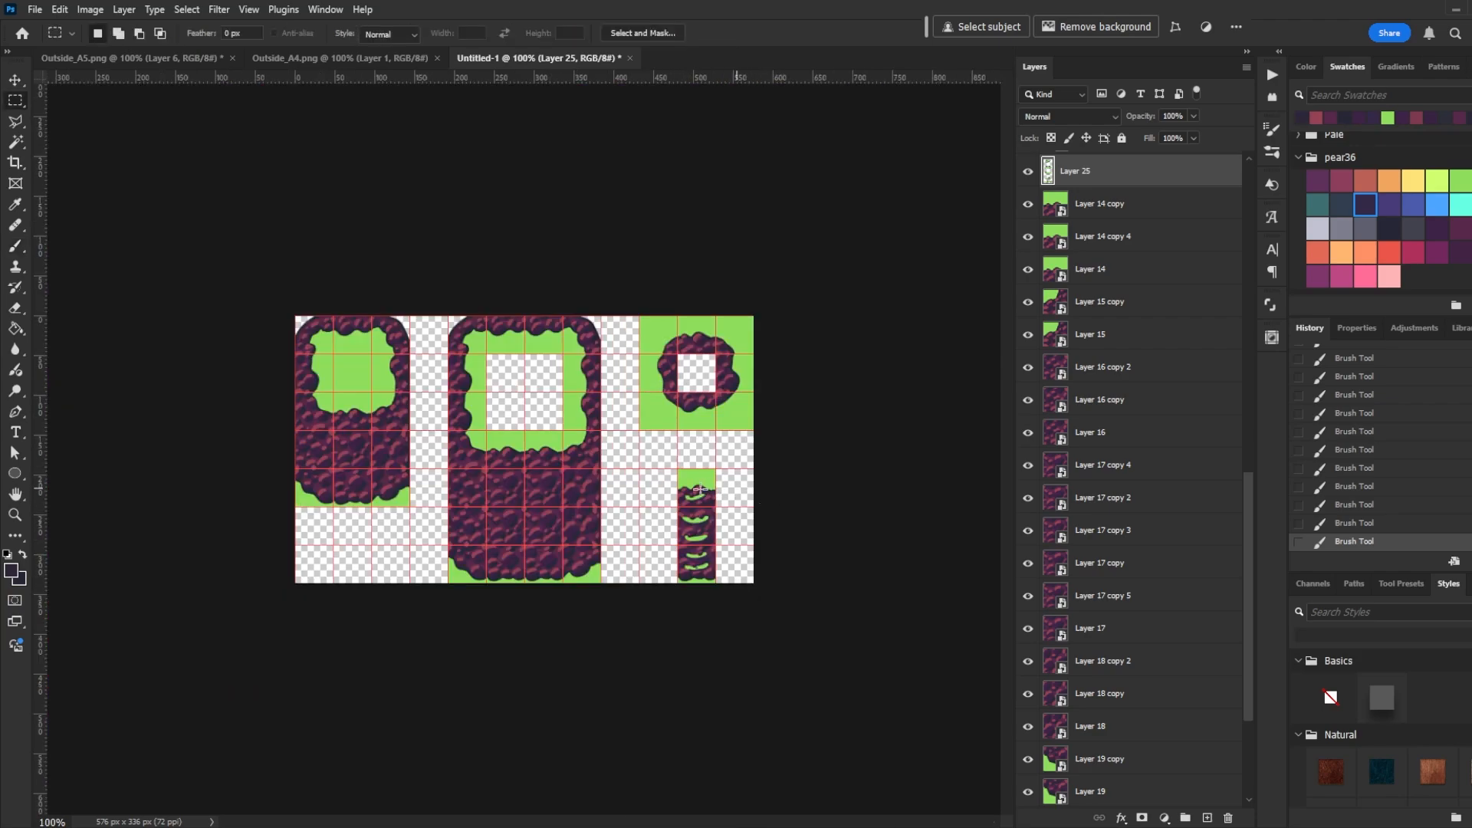
pyautogui.moveTo(684, 466); pyautogui.dragTo(720, 584)
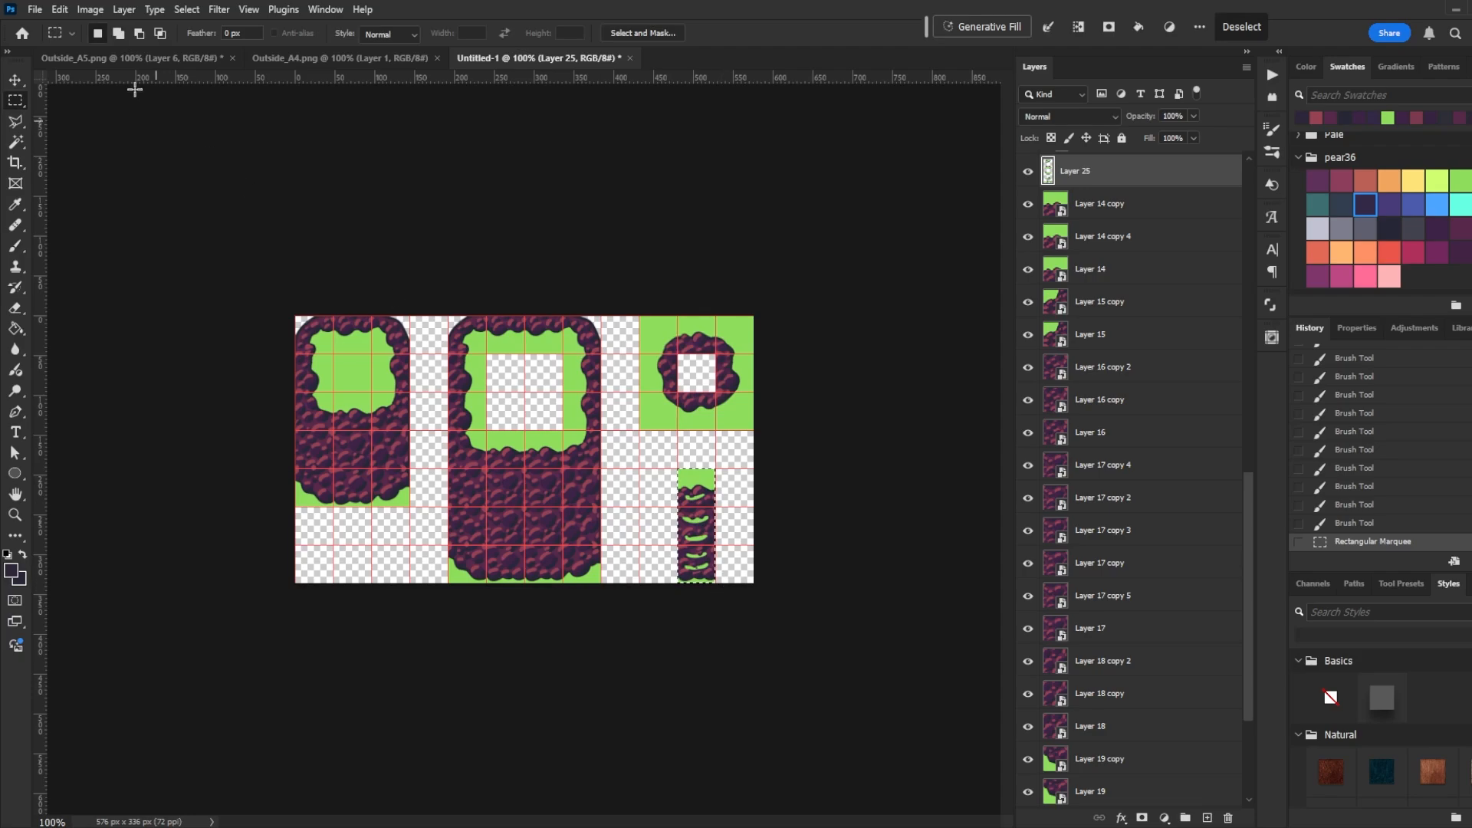
pyautogui.click(104, 58)
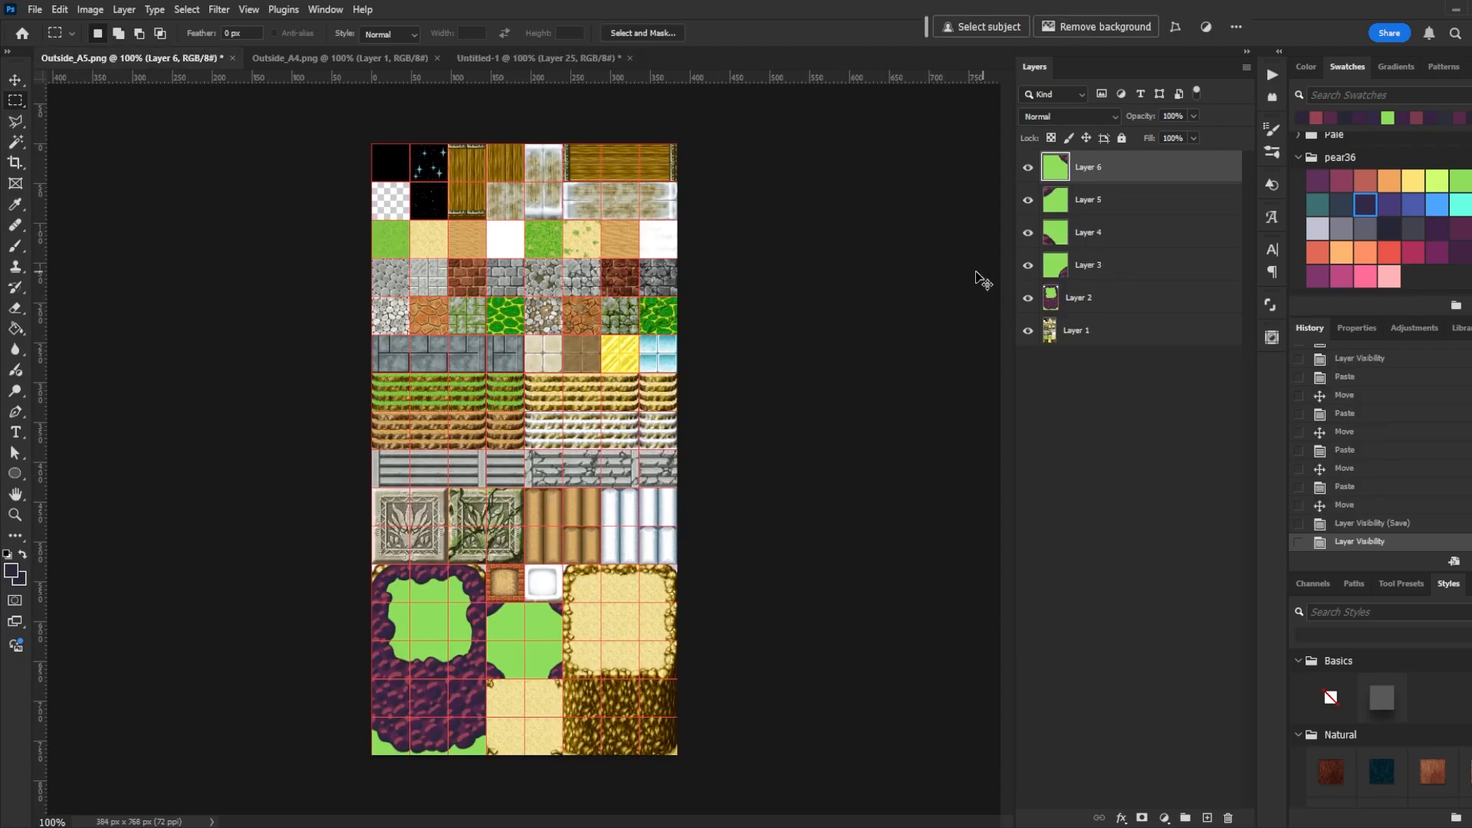
pyautogui.hotkey('ctrl', 'v')
pyautogui.press('b')
pyautogui.press('v')
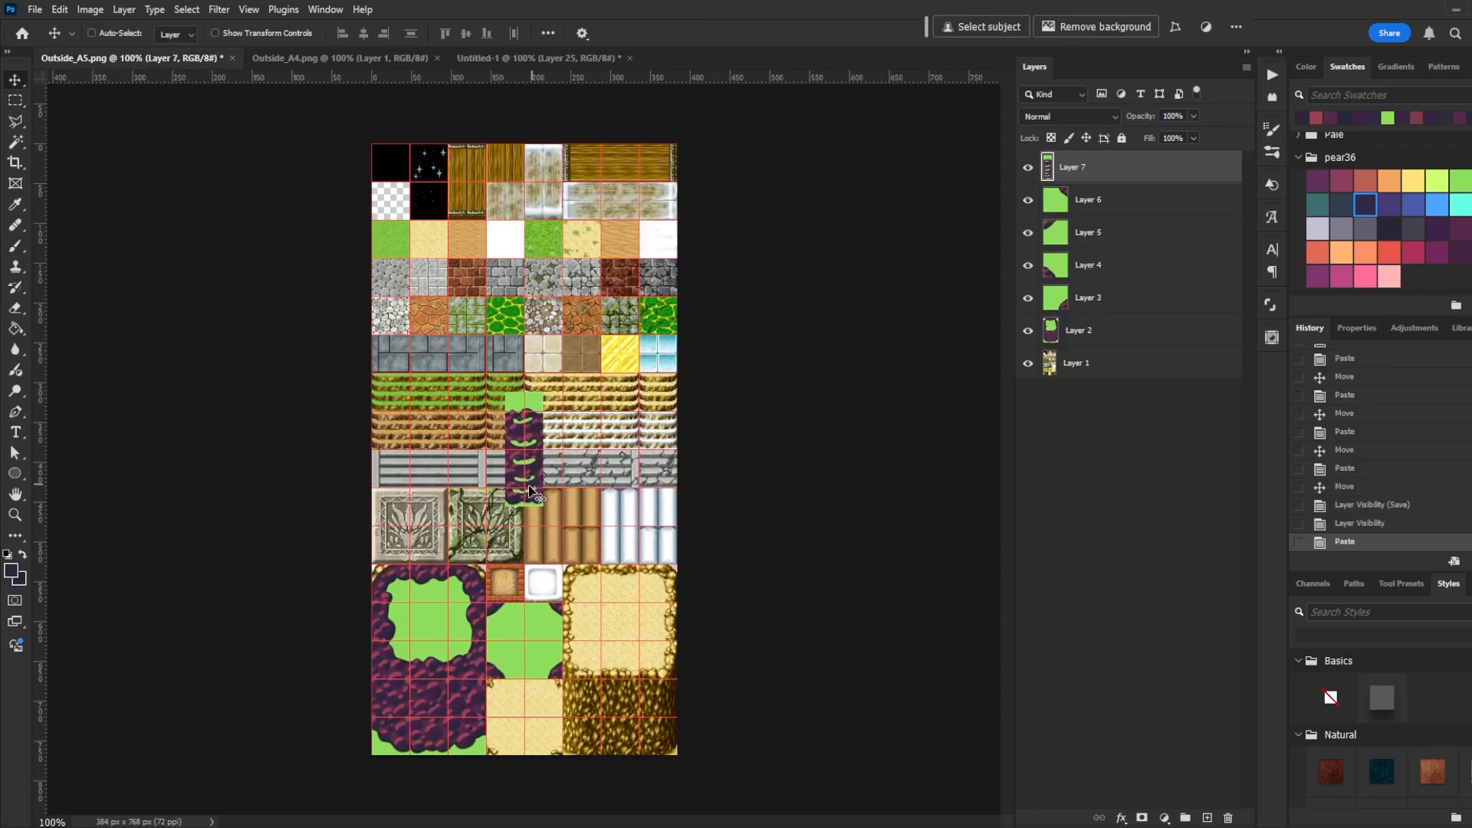
pyautogui.moveTo(534, 485); pyautogui.dragTo(400, 544)
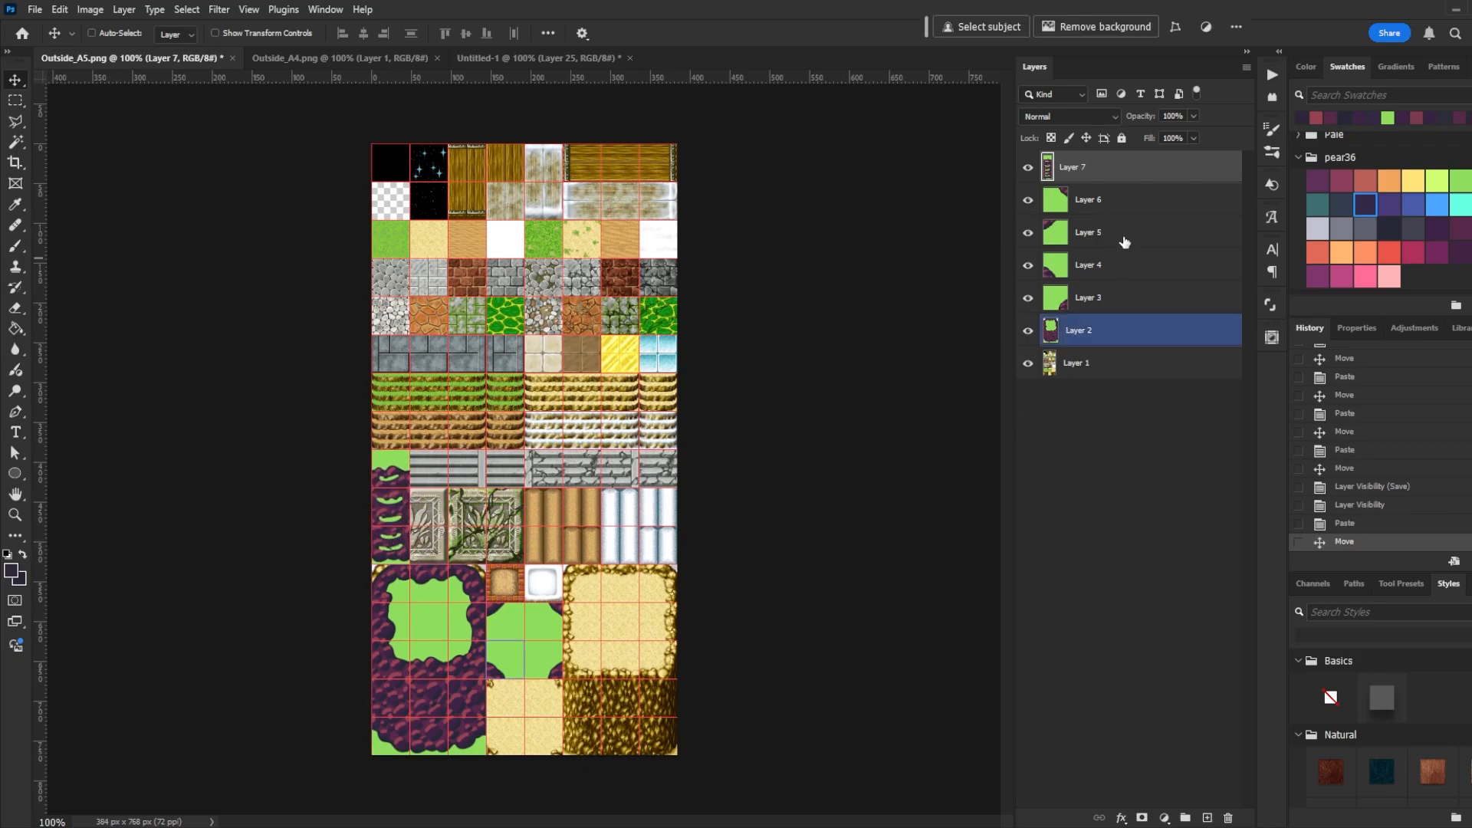
# - Select the grass filler tile layers and move them up beside the new cliff column
pyautogui.click(1119, 201)
pyautogui.keyDown('shift'); pyautogui.click(1095, 299); pyautogui.keyUp('shift')
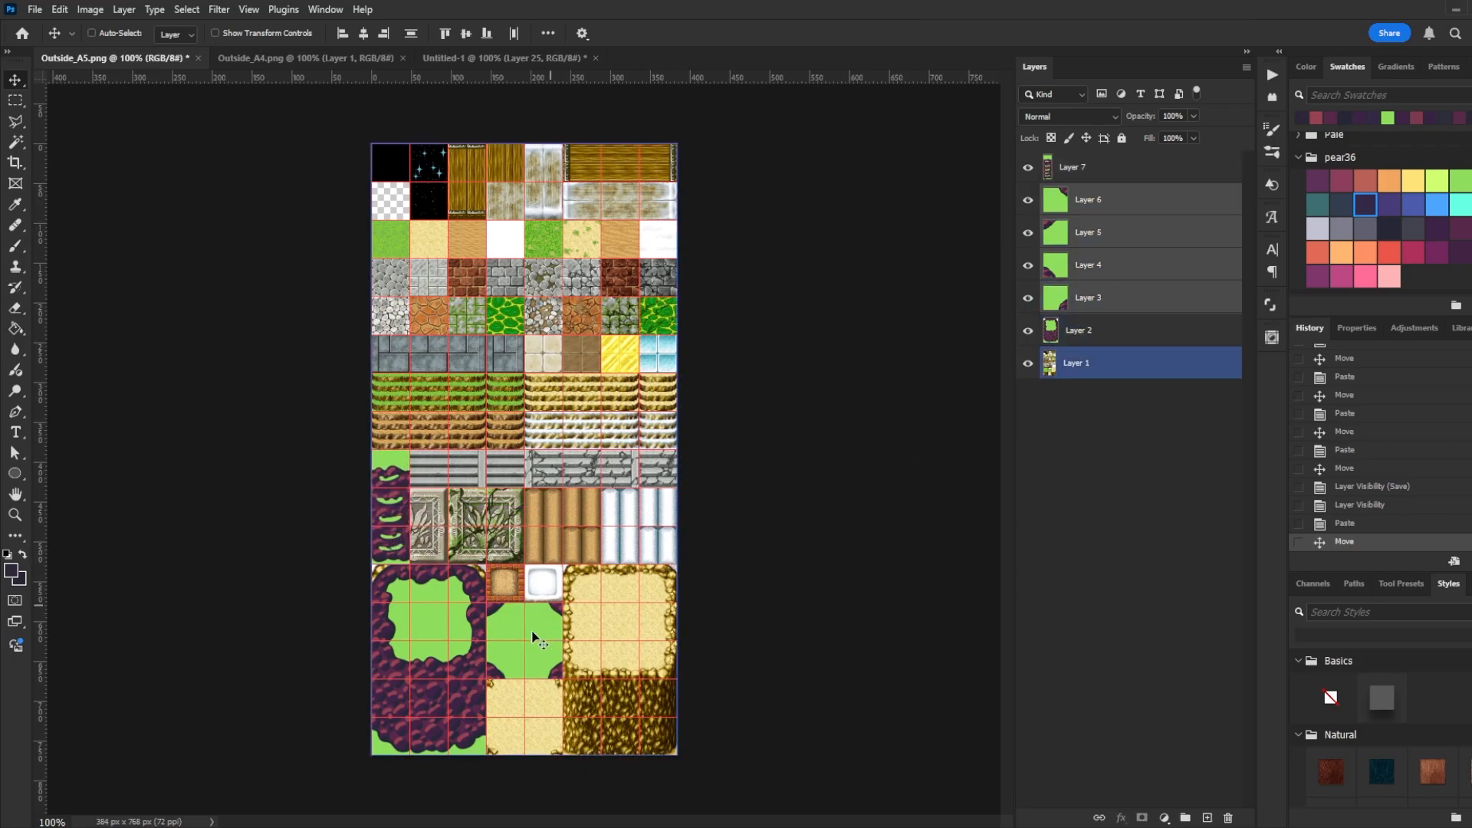
pyautogui.moveTo(531, 637); pyautogui.dragTo(455, 527)
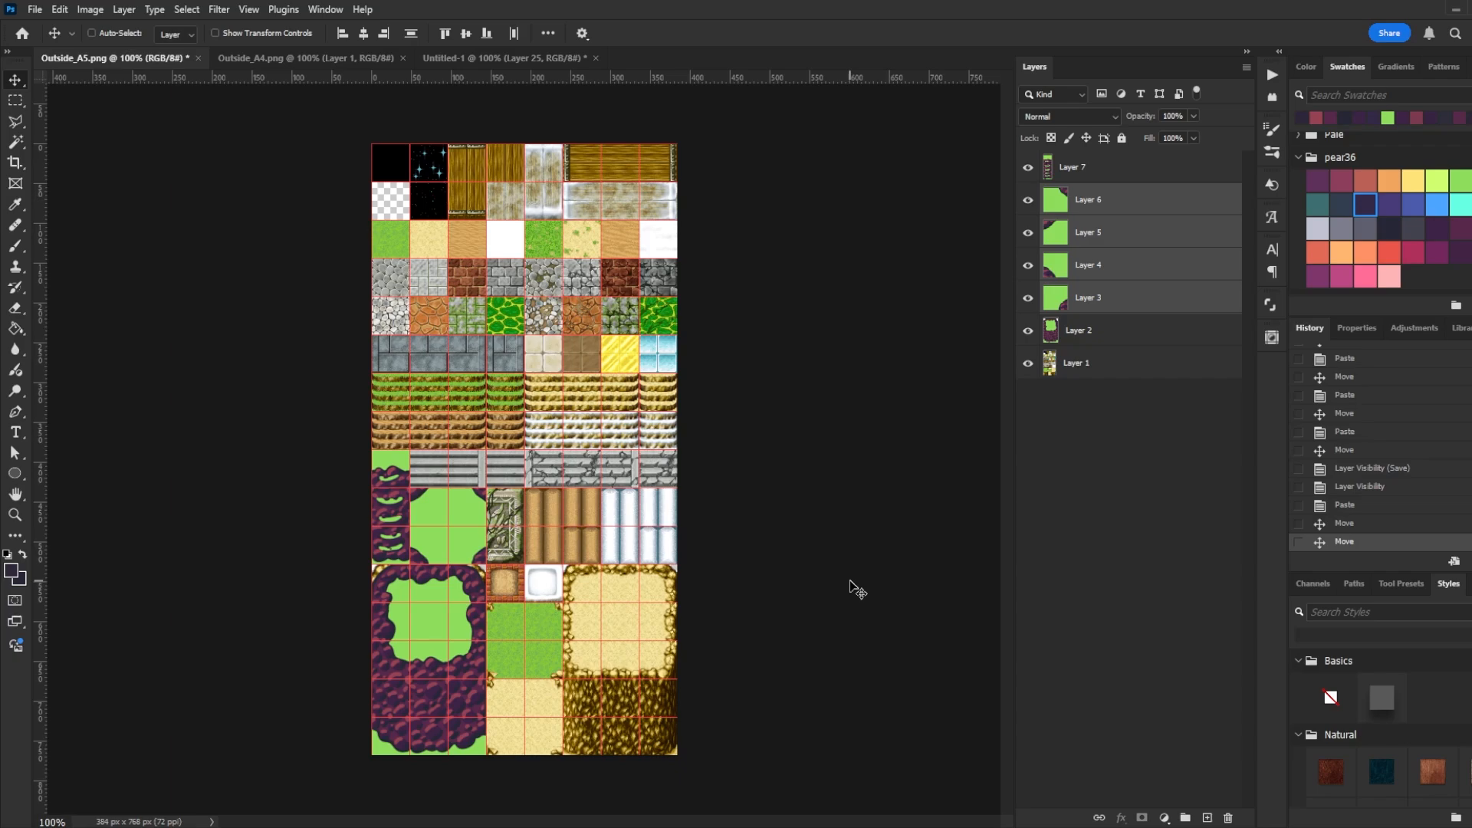
# - Save the Outside_A5 tileset as PNG with the large file size option
pyautogui.keyDown('ctrl'); pyautogui.click(459, 709); pyautogui.keyUp('ctrl')
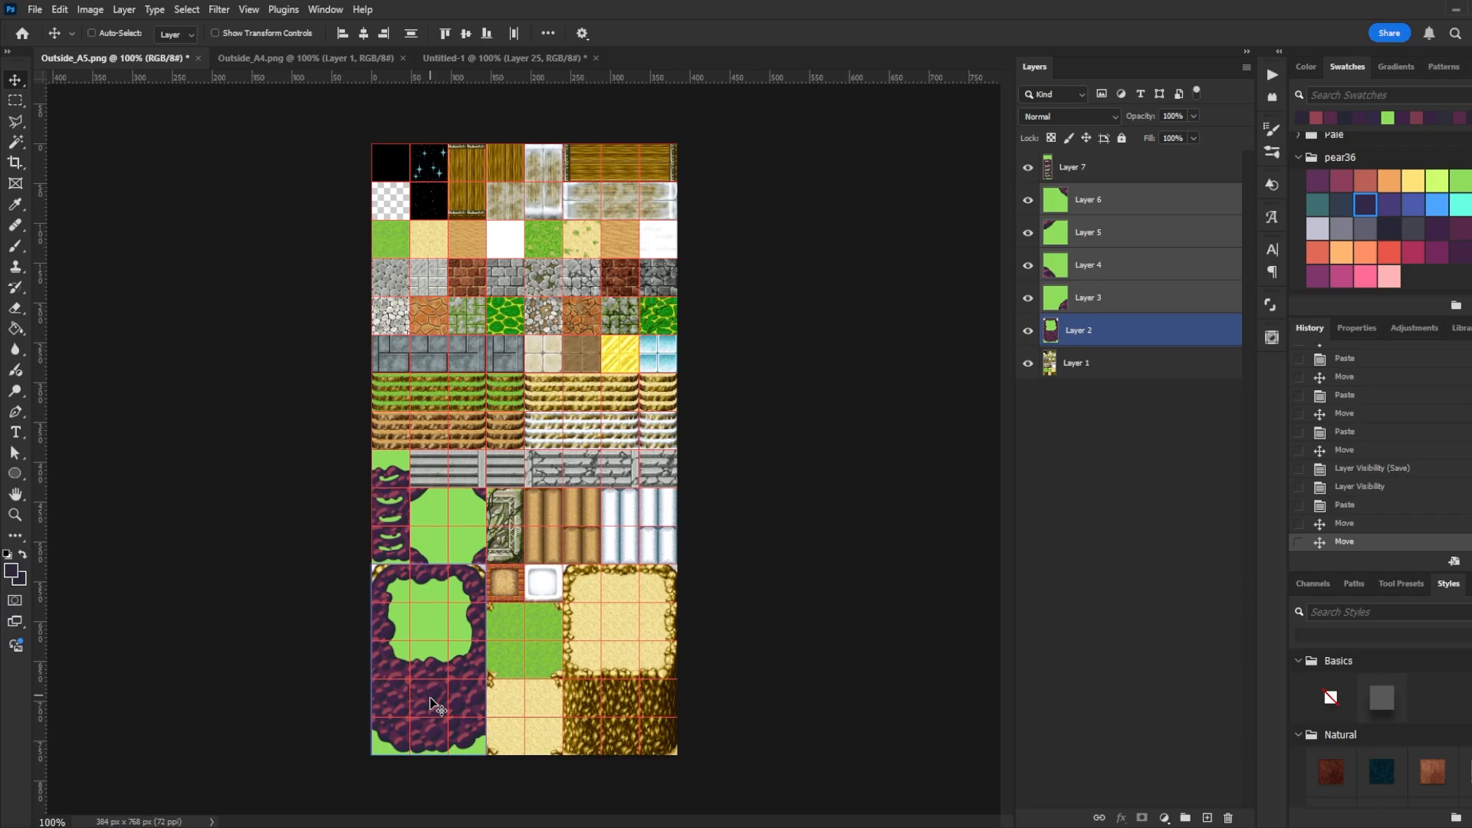
pyautogui.keyDown('ctrl'); pyautogui.click(895, 595); pyautogui.keyUp('ctrl')
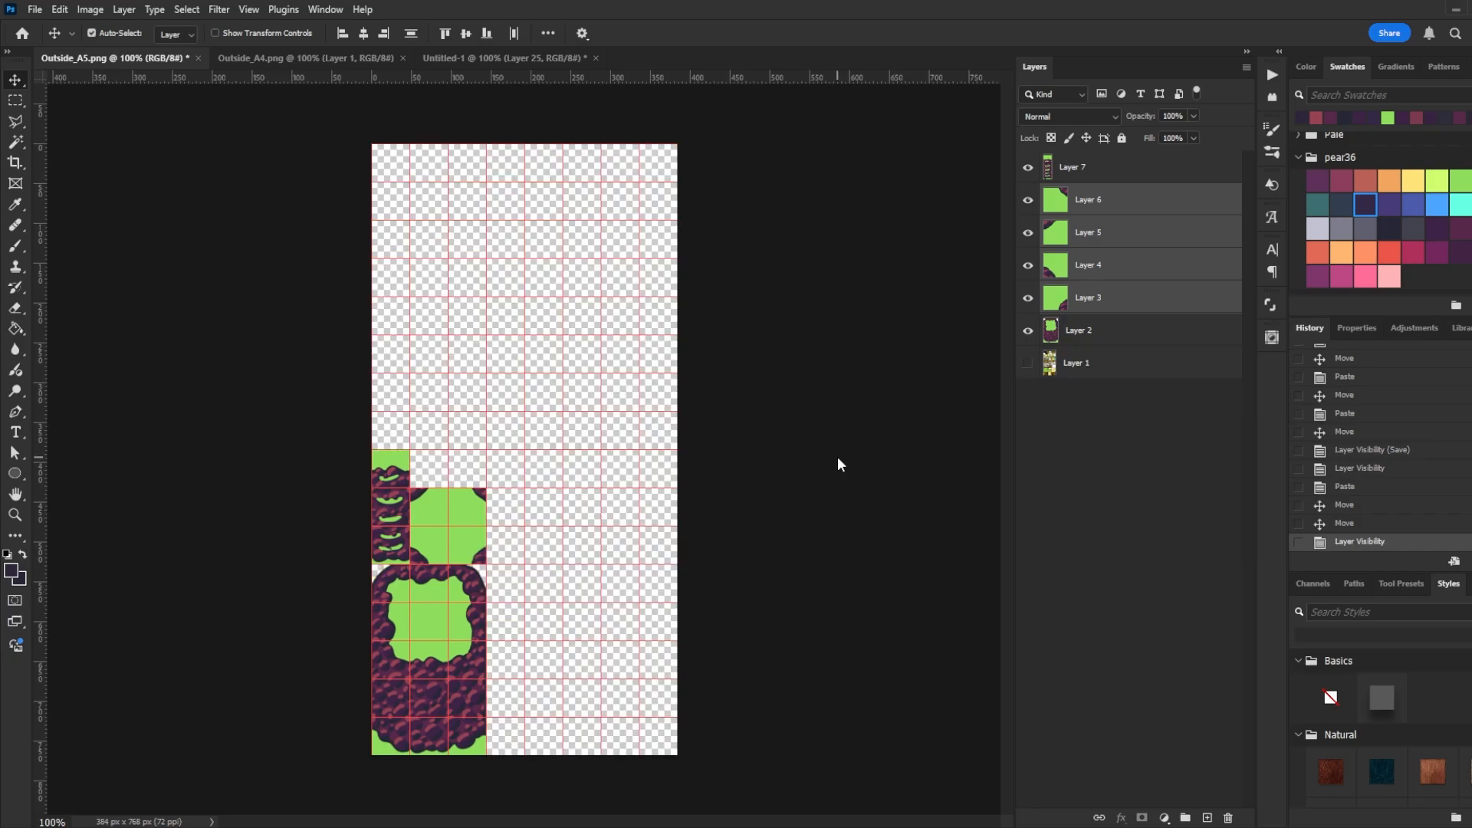
pyautogui.hotkey('ctrl', 'shift', 's')
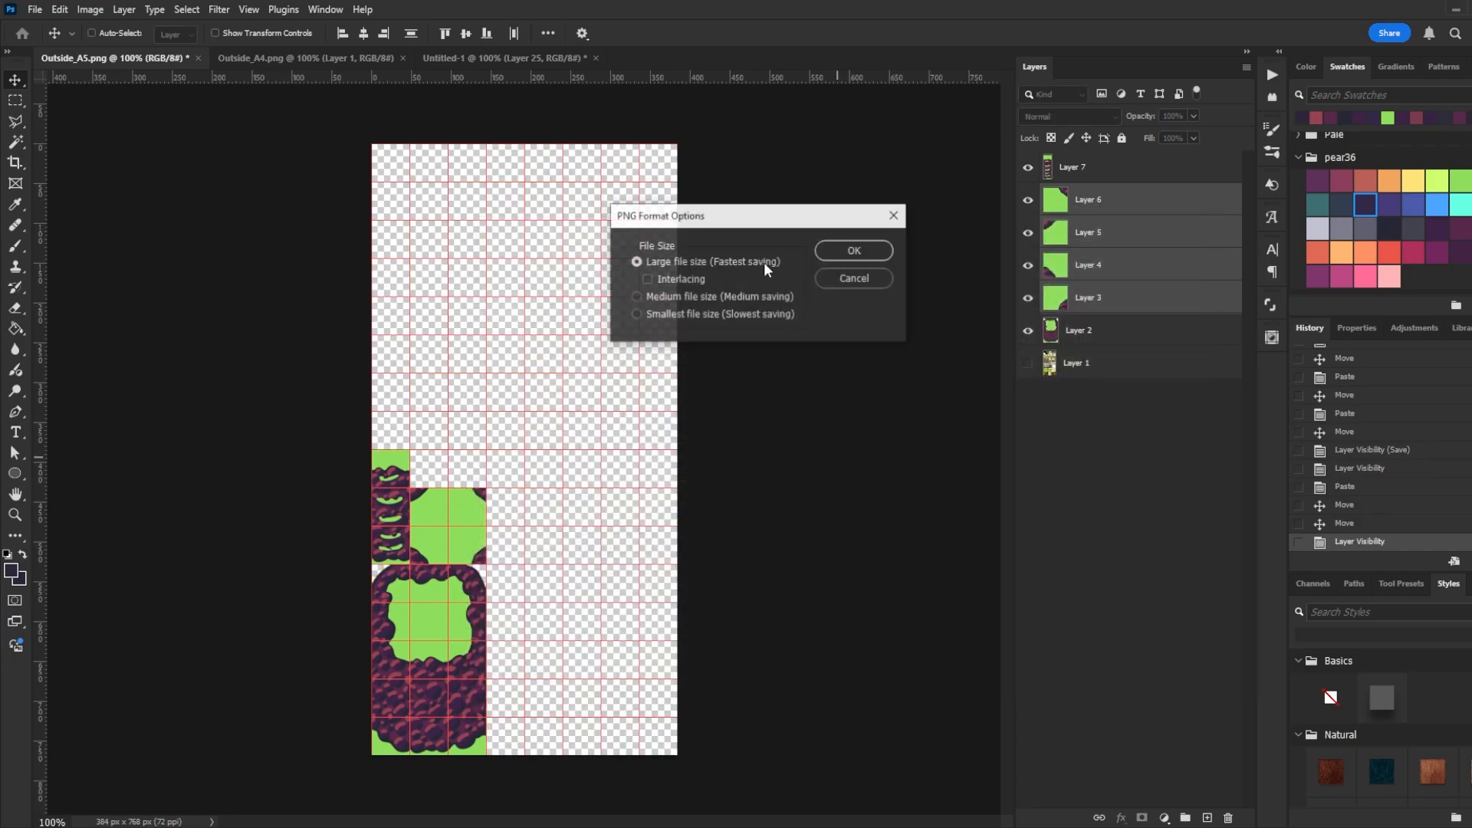
pyautogui.click(850, 251)
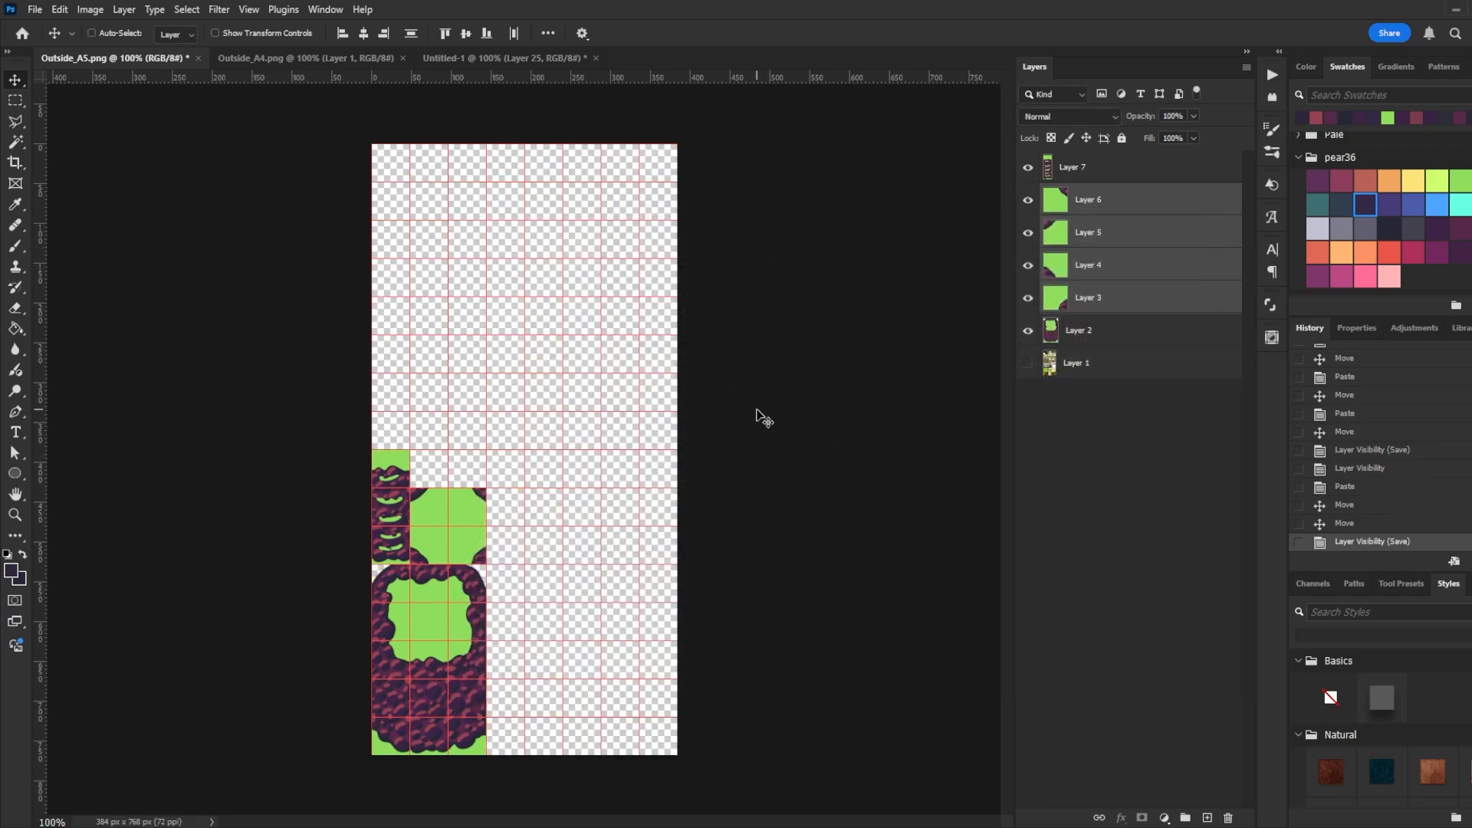
# - Open Inside_B.png from the project's tilesets folder
pyautogui.click(34, 10)
pyautogui.click(47, 45)
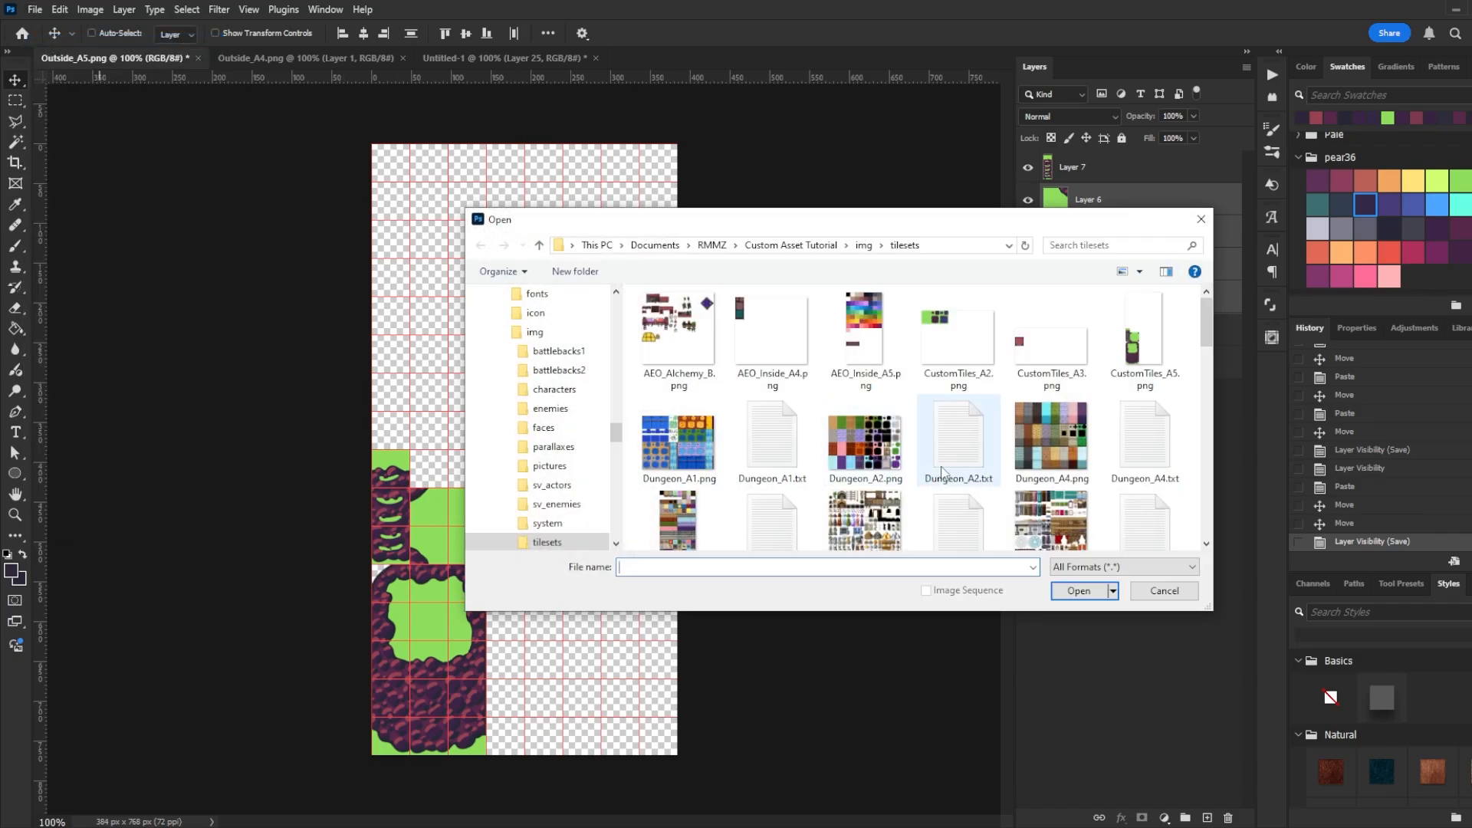
pyautogui.scroll(-1, 942, 473)
pyautogui.doubleClick(887, 436)
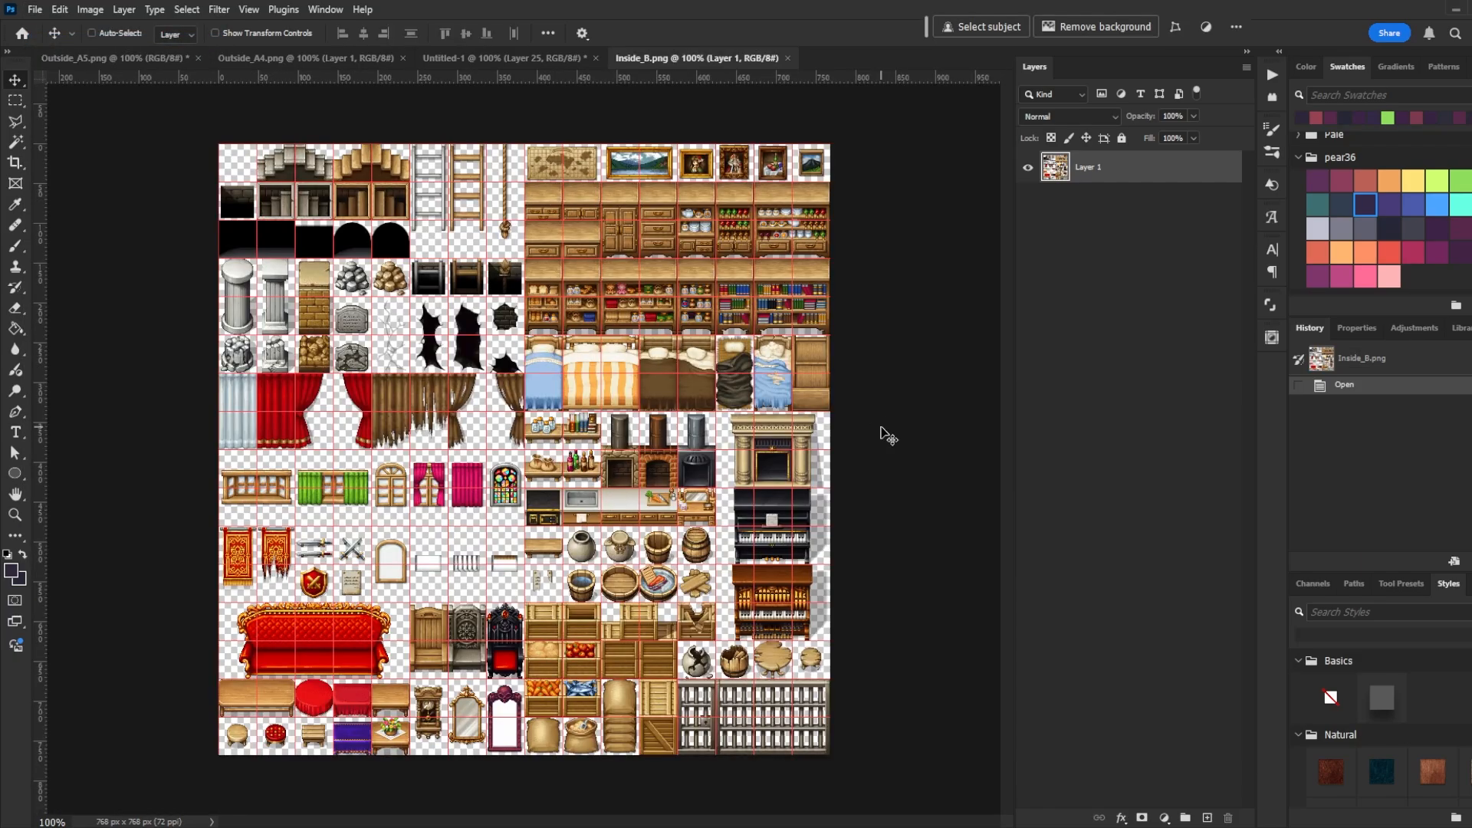
# - Copy the top two rows of the ring-shaped cliff block and paste them into the top-left corner of Inside_B
pyautogui.click(475, 66)
pyautogui.press('m')
pyautogui.moveTo(296, 316); pyautogui.dragTo(411, 355)
pyautogui.hotkey('ctrl', 'c')
pyautogui.click(664, 61)
pyautogui.hotkey('ctrl', 'v')
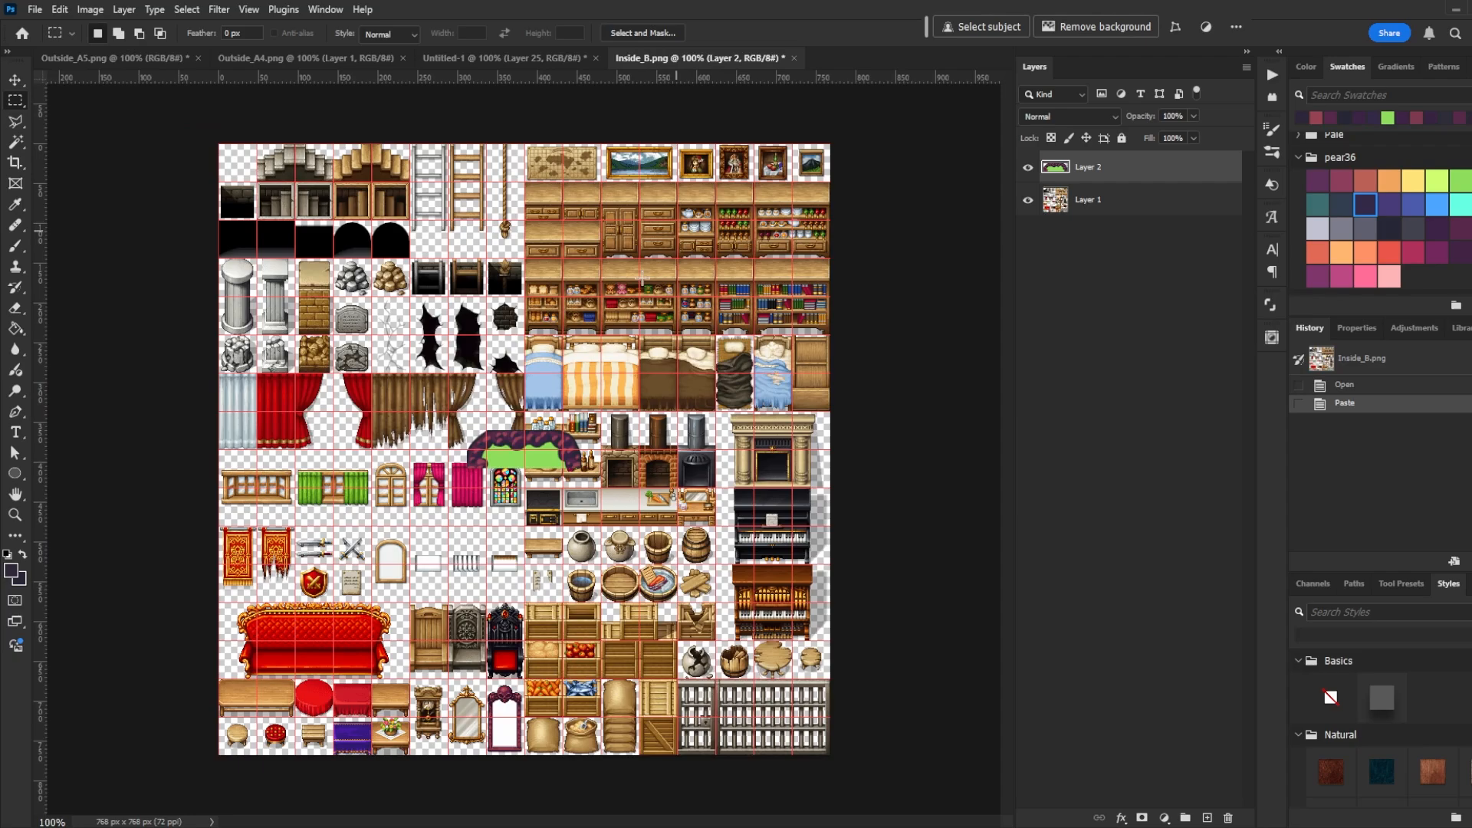
pyautogui.press('v')
pyautogui.moveTo(525, 453); pyautogui.dragTo(316, 167)
# - Hide the original Inside_B artwork layer and save the image as a PNG named CustomTiles_B
pyautogui.click(1027, 200)
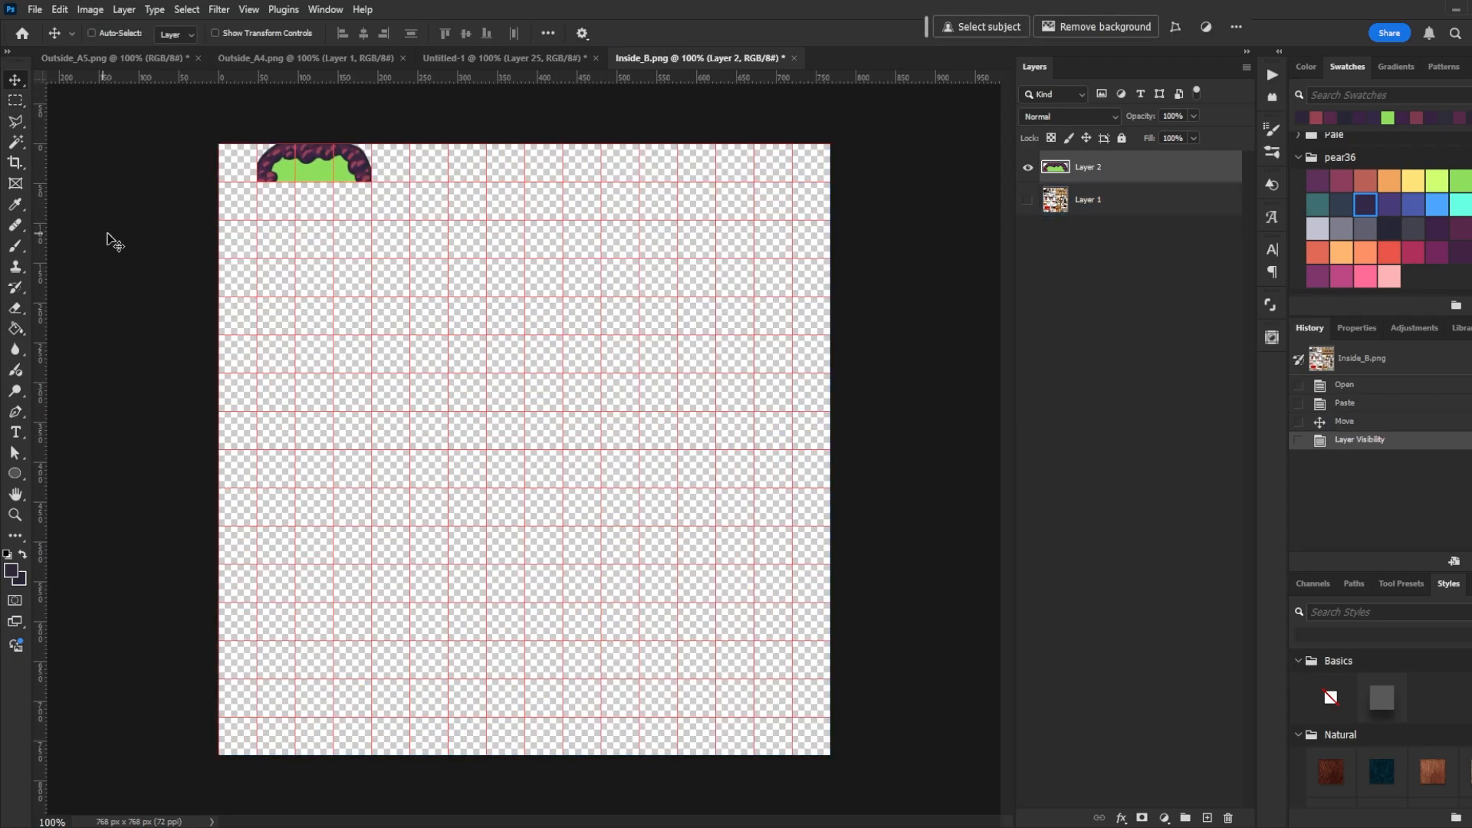
pyautogui.click(1027, 199)
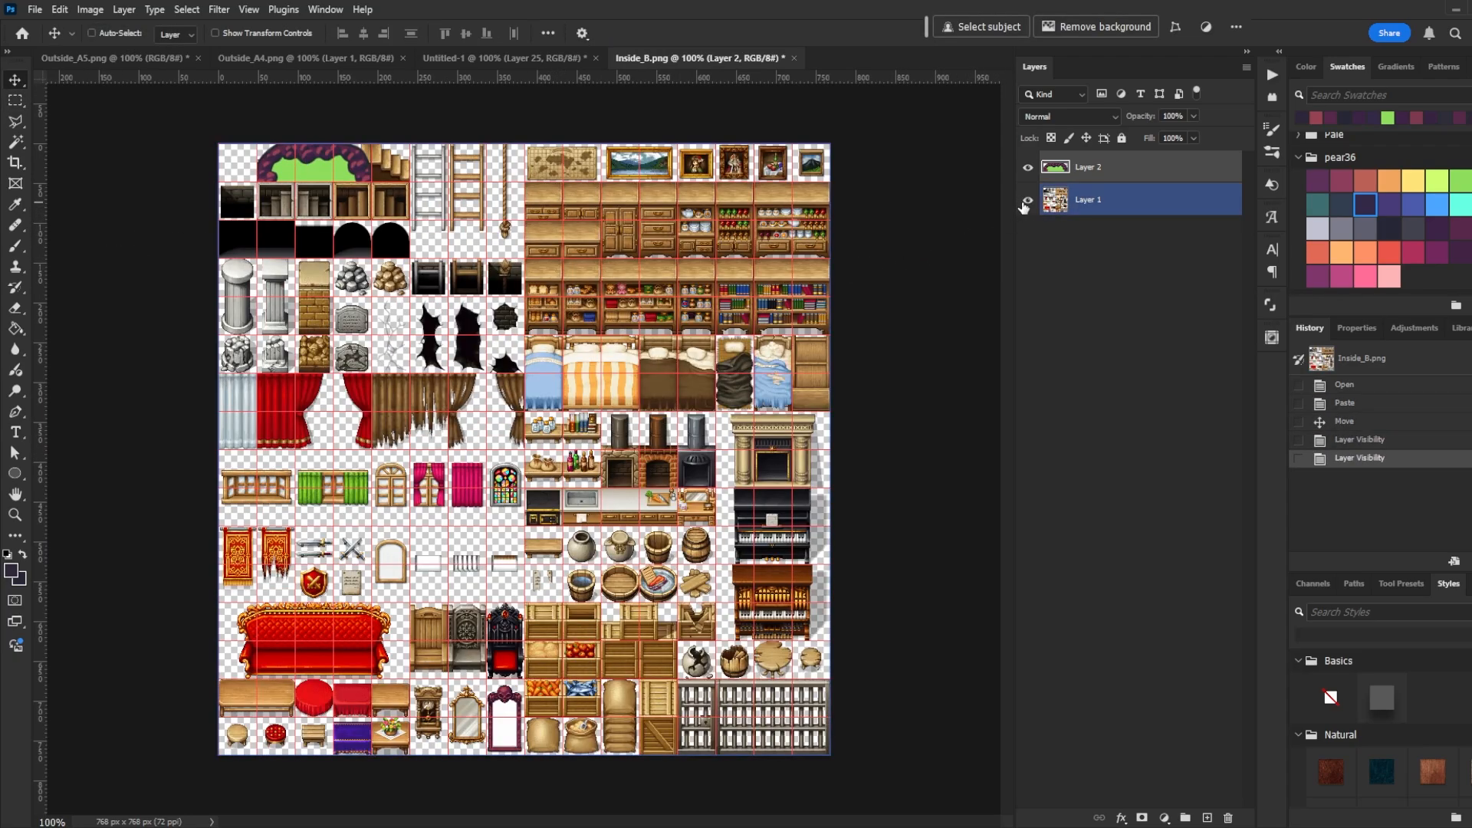
pyautogui.click(1027, 201)
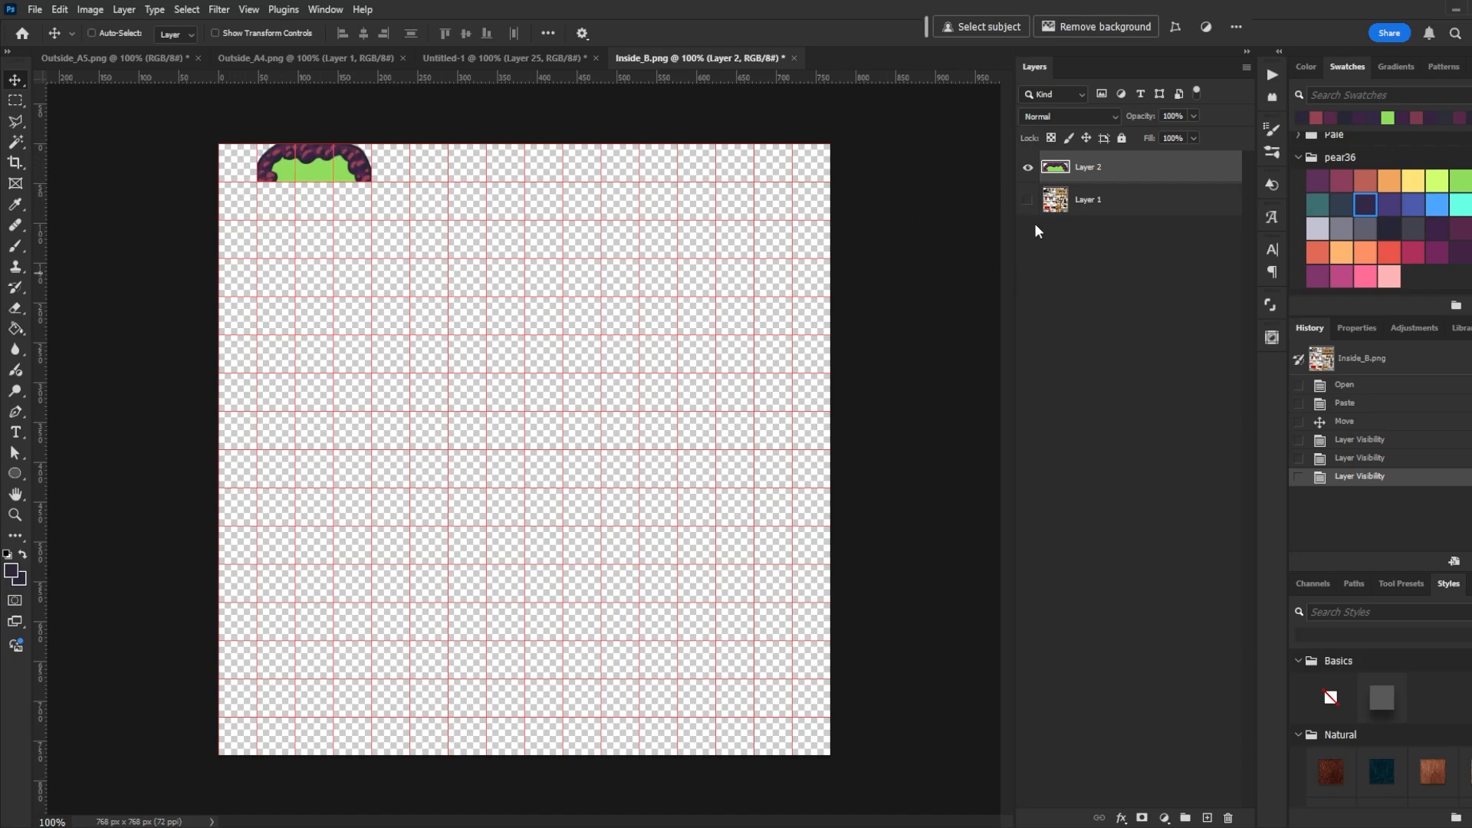
pyautogui.click(35, 10)
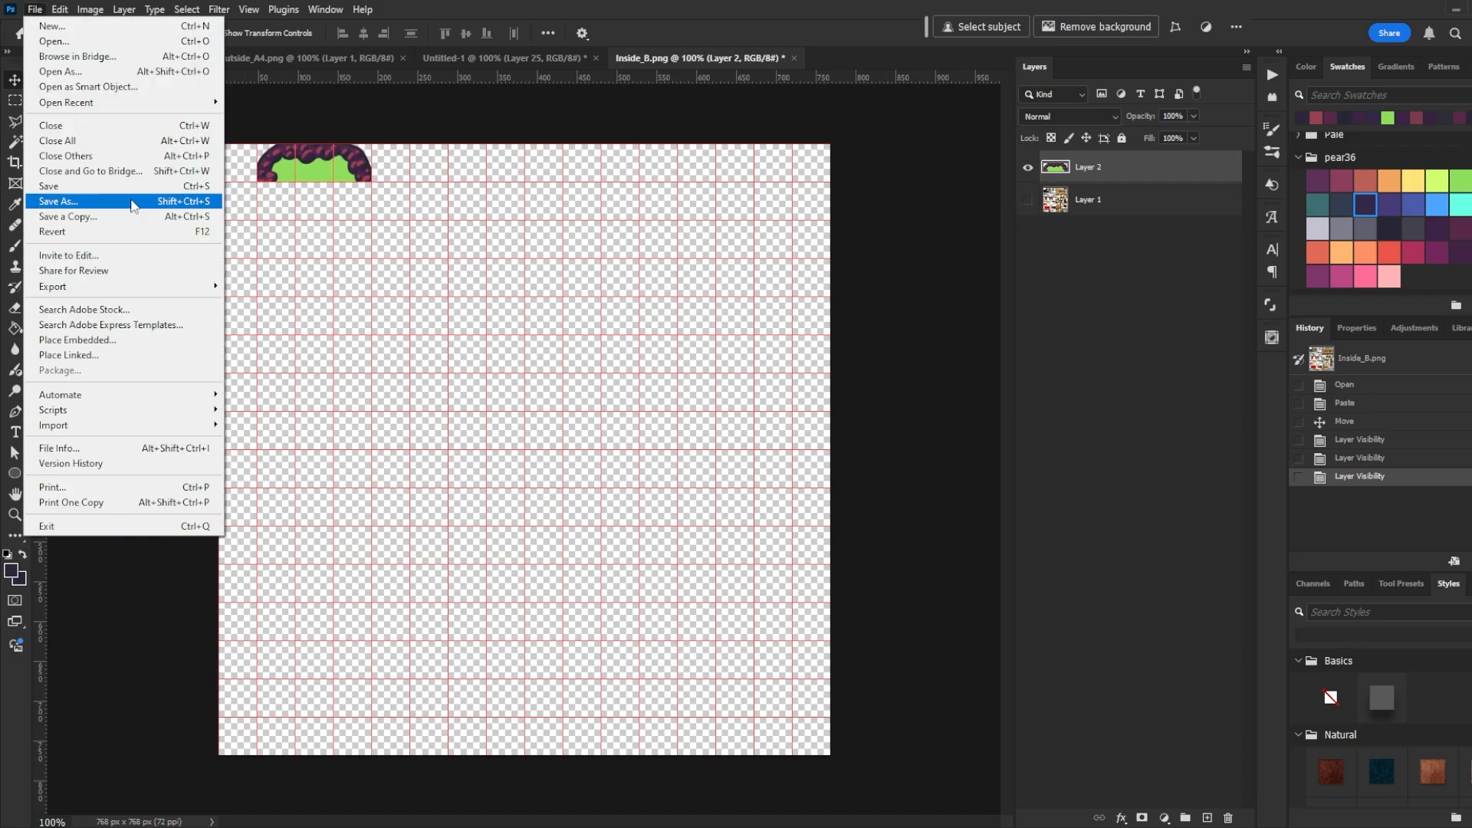
pyautogui.click(132, 202)
pyautogui.click(698, 555)
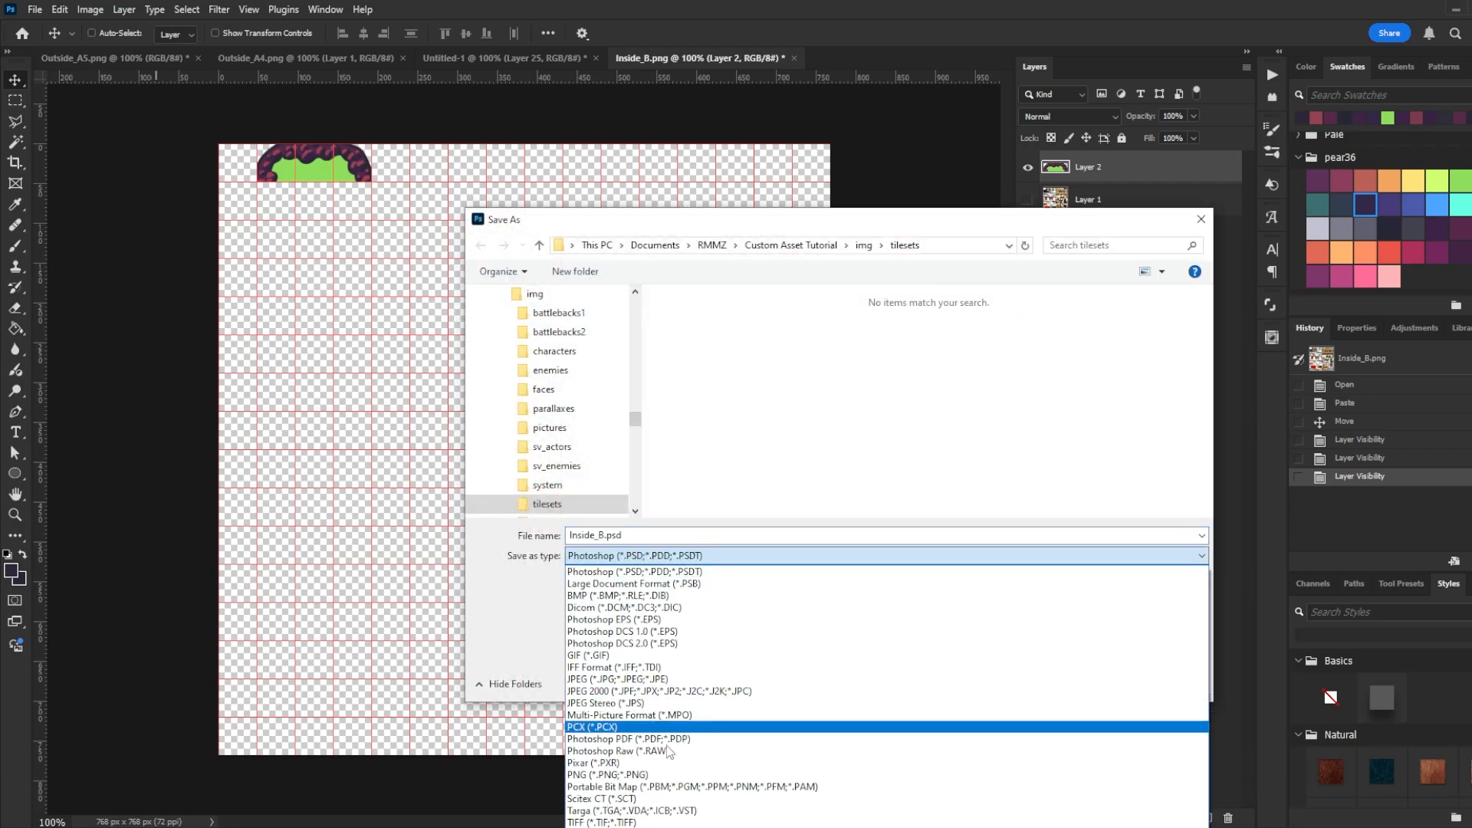
pyautogui.click(670, 782)
pyautogui.doubleClick(601, 535)
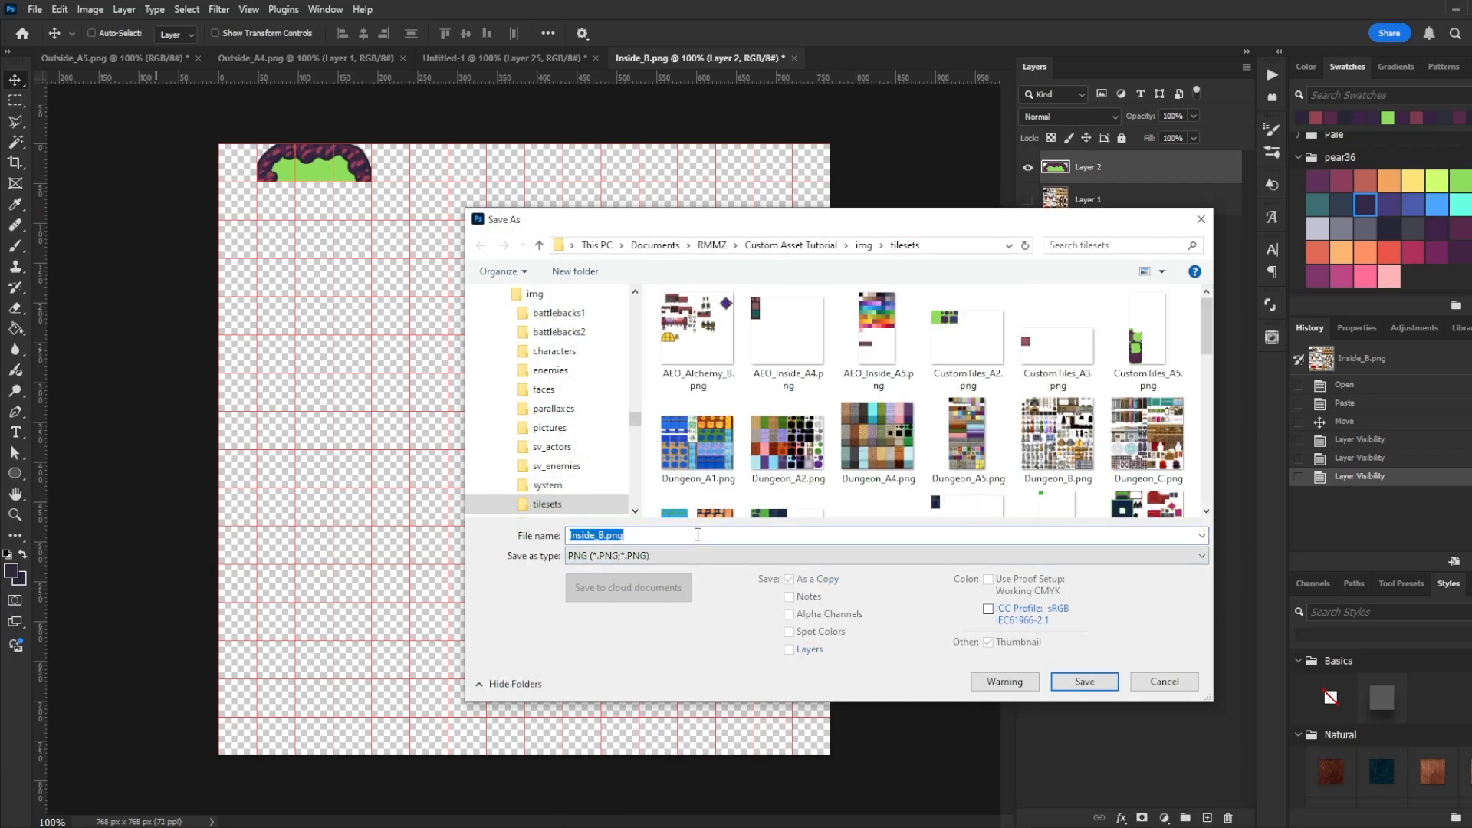
pyautogui.write('CustomTiles_B')
pyautogui.click(1081, 681)
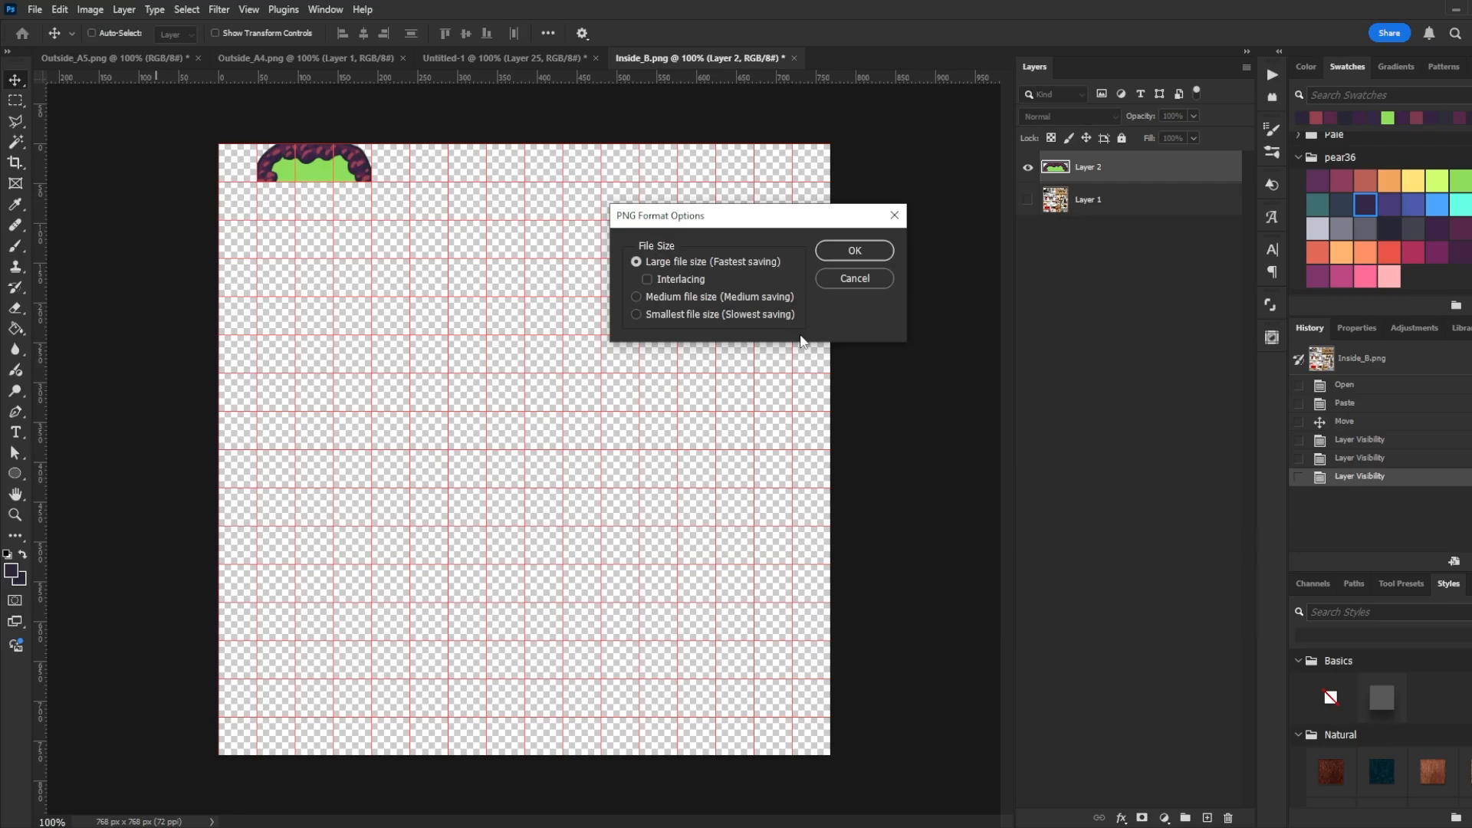
pyautogui.click(868, 253)
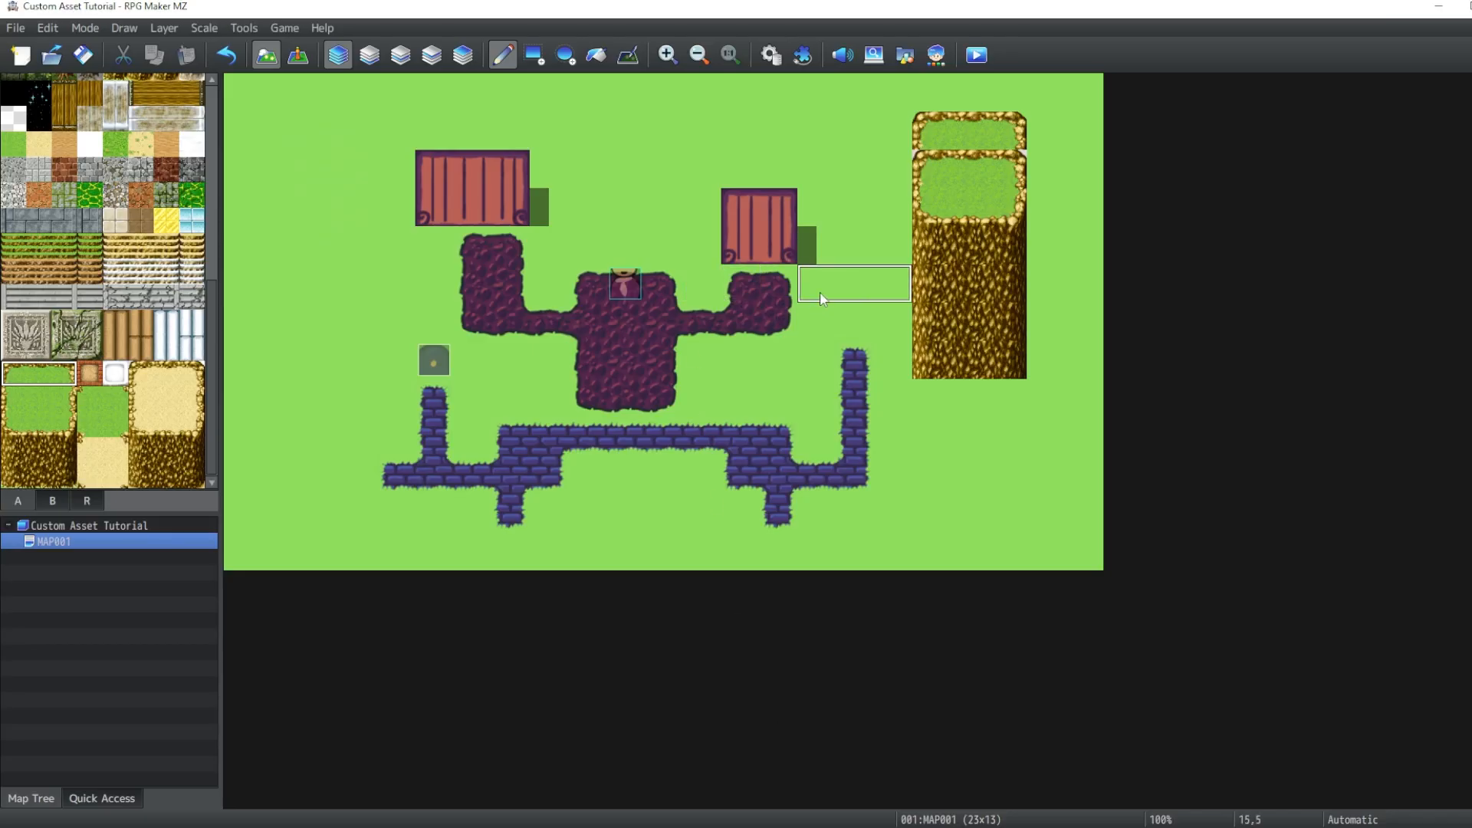
# - In RPG Maker MZ, pick the grass tile and paint over the yellow cliff block on the map
pyautogui.rightClick(999, 470)
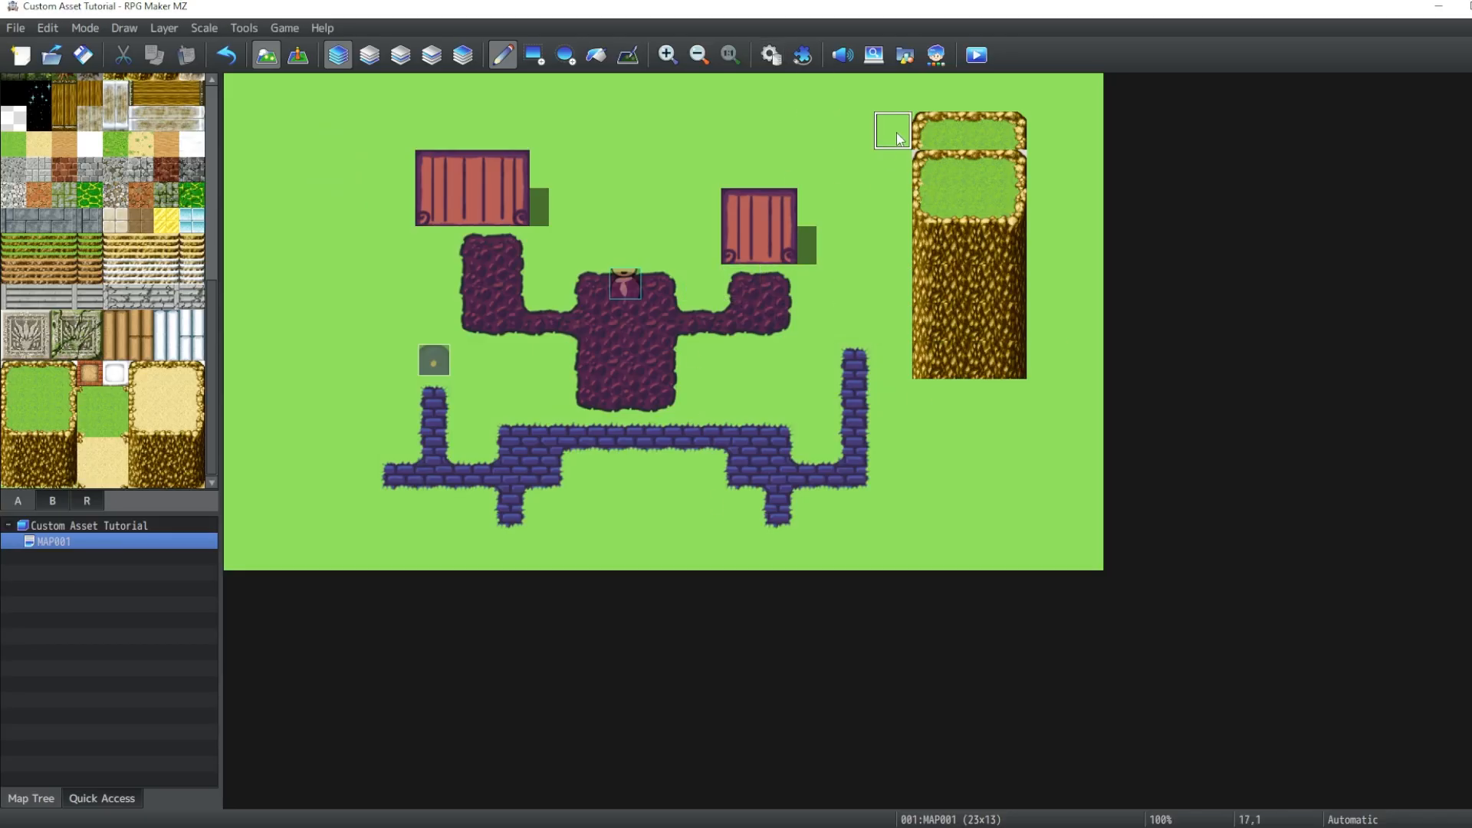
pyautogui.moveTo(932, 169); pyautogui.dragTo(981, 395)
# - Open the database and set the Emberfall tileset's A5 image to CustomTiles_A5
pyautogui.press('F9')
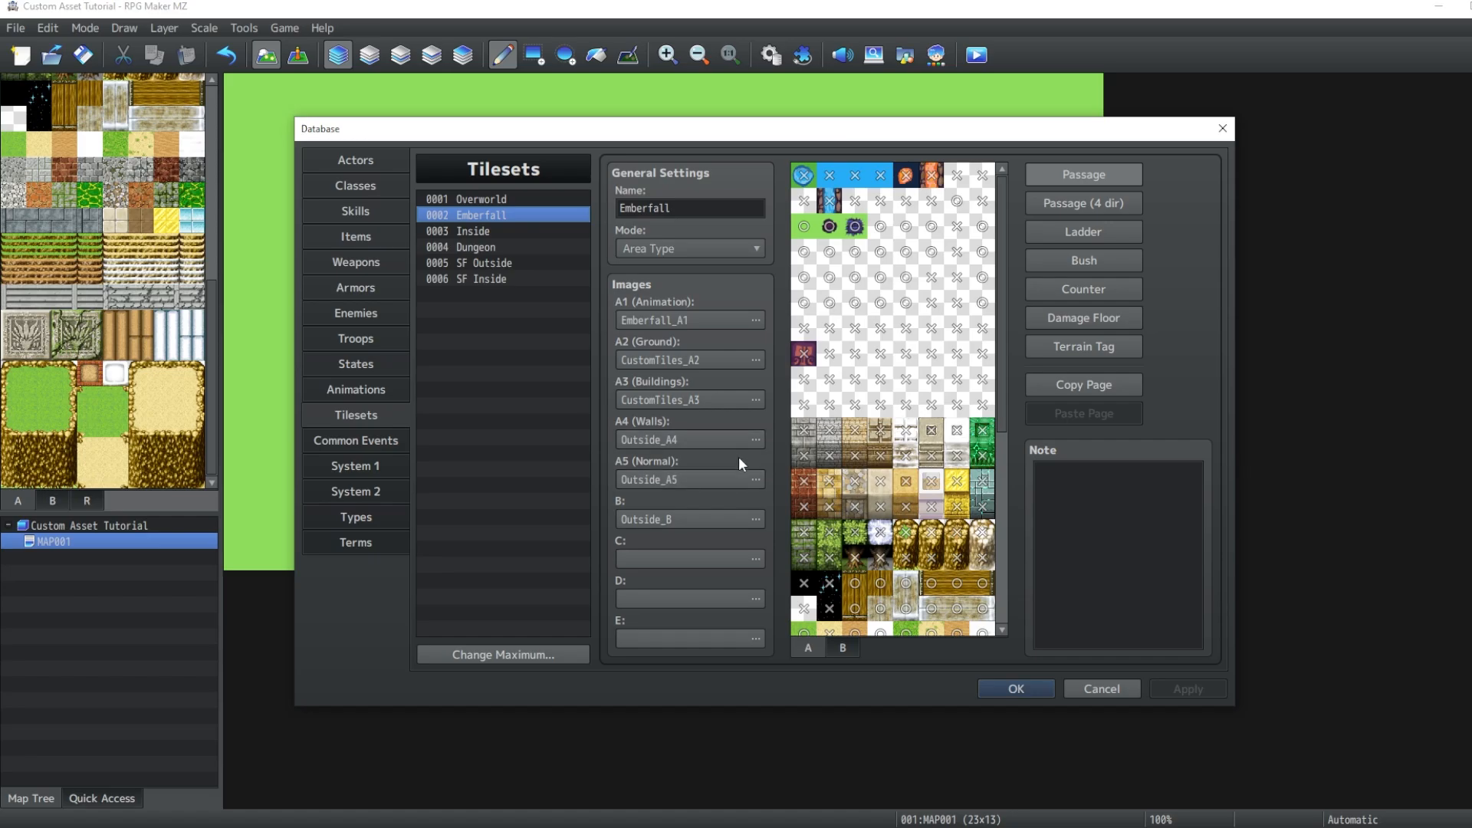
pyautogui.click(736, 481)
pyautogui.moveTo(644, 429); pyautogui.dragTo(647, 397)
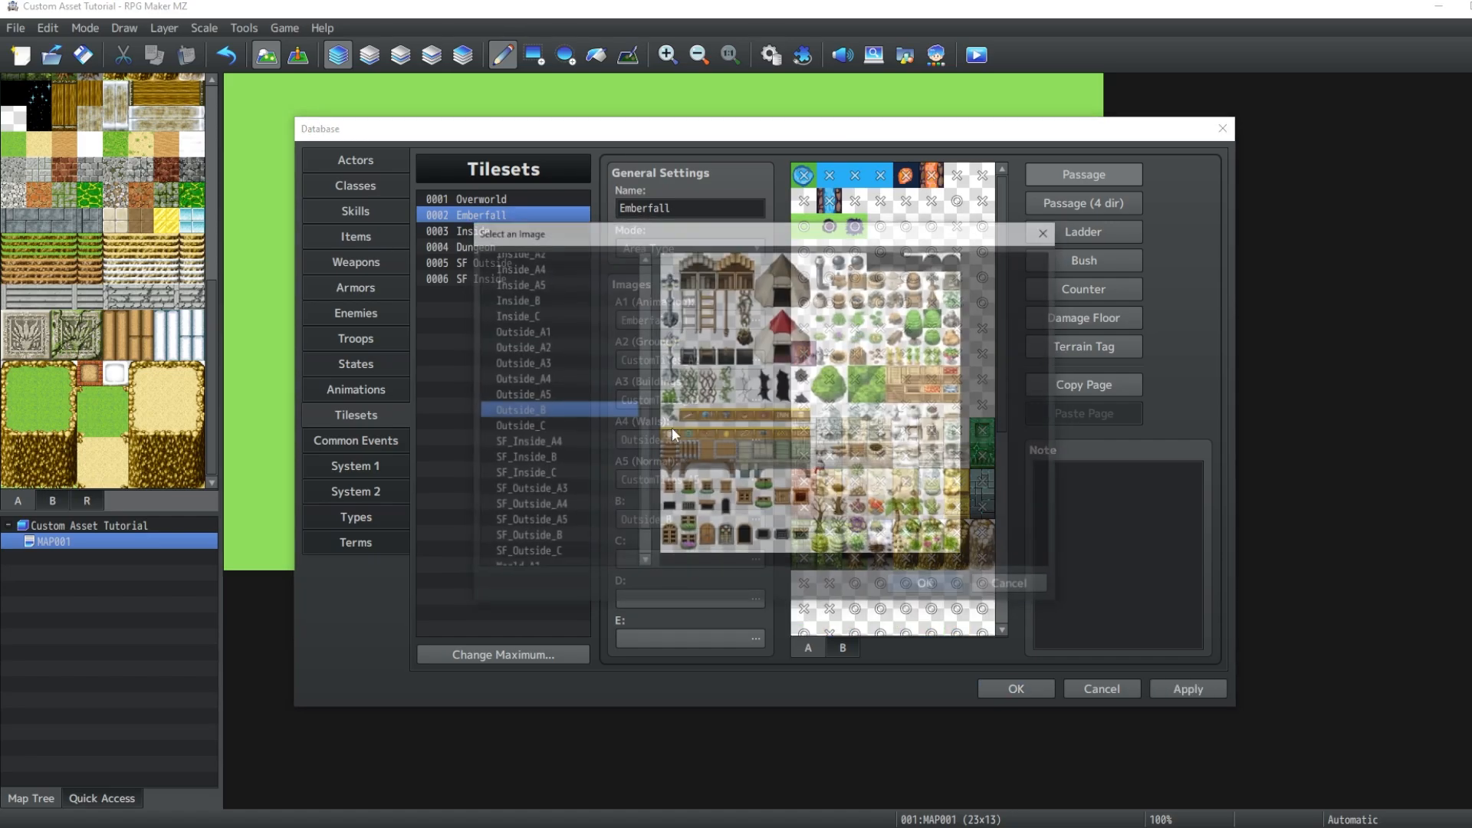
pyautogui.scroll(5, 627, 393)
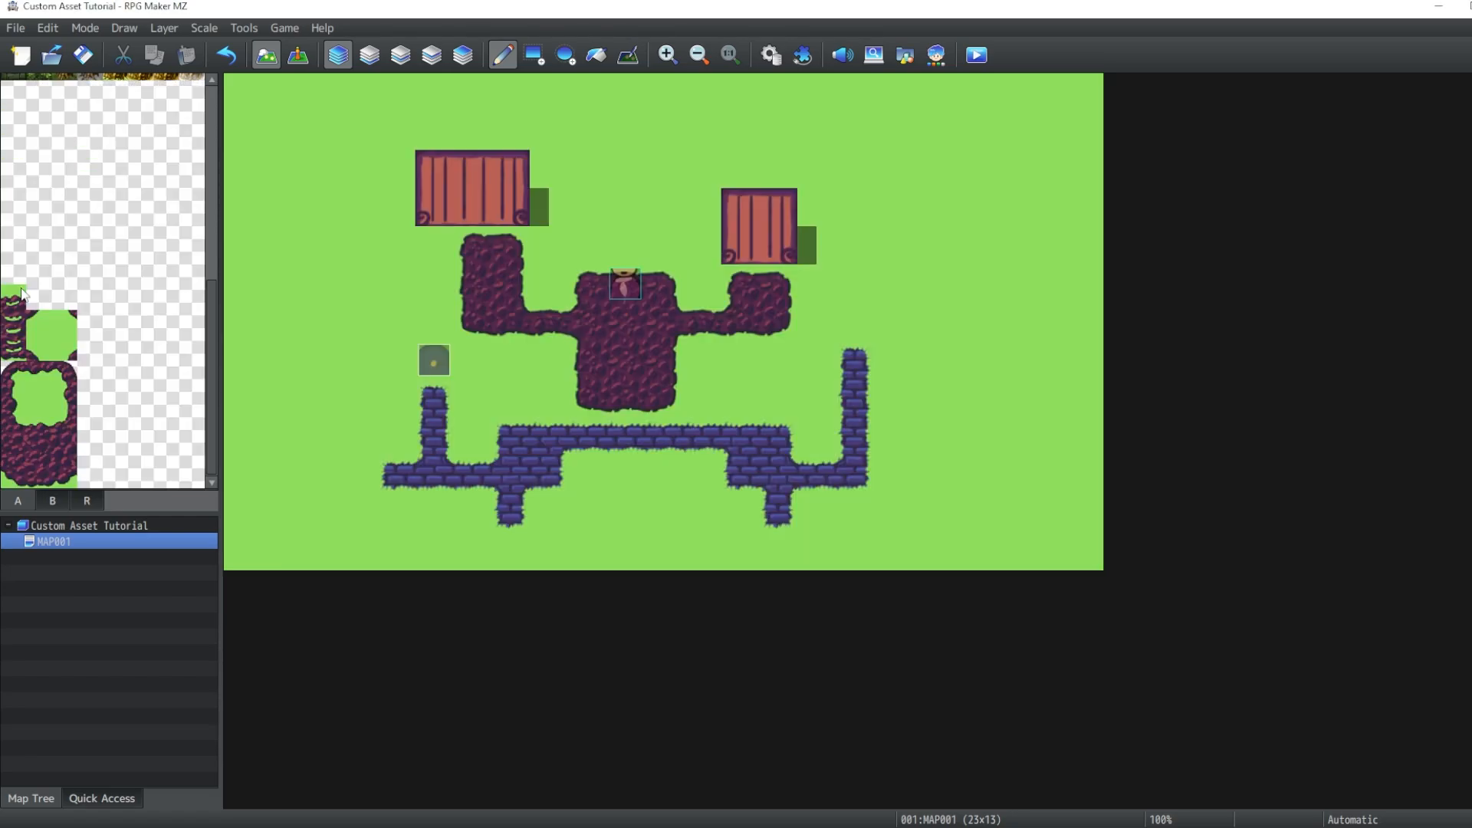
# - Clear the map's existing walls and objects by filling a large rectangle with grass
pyautogui.click(533, 55)
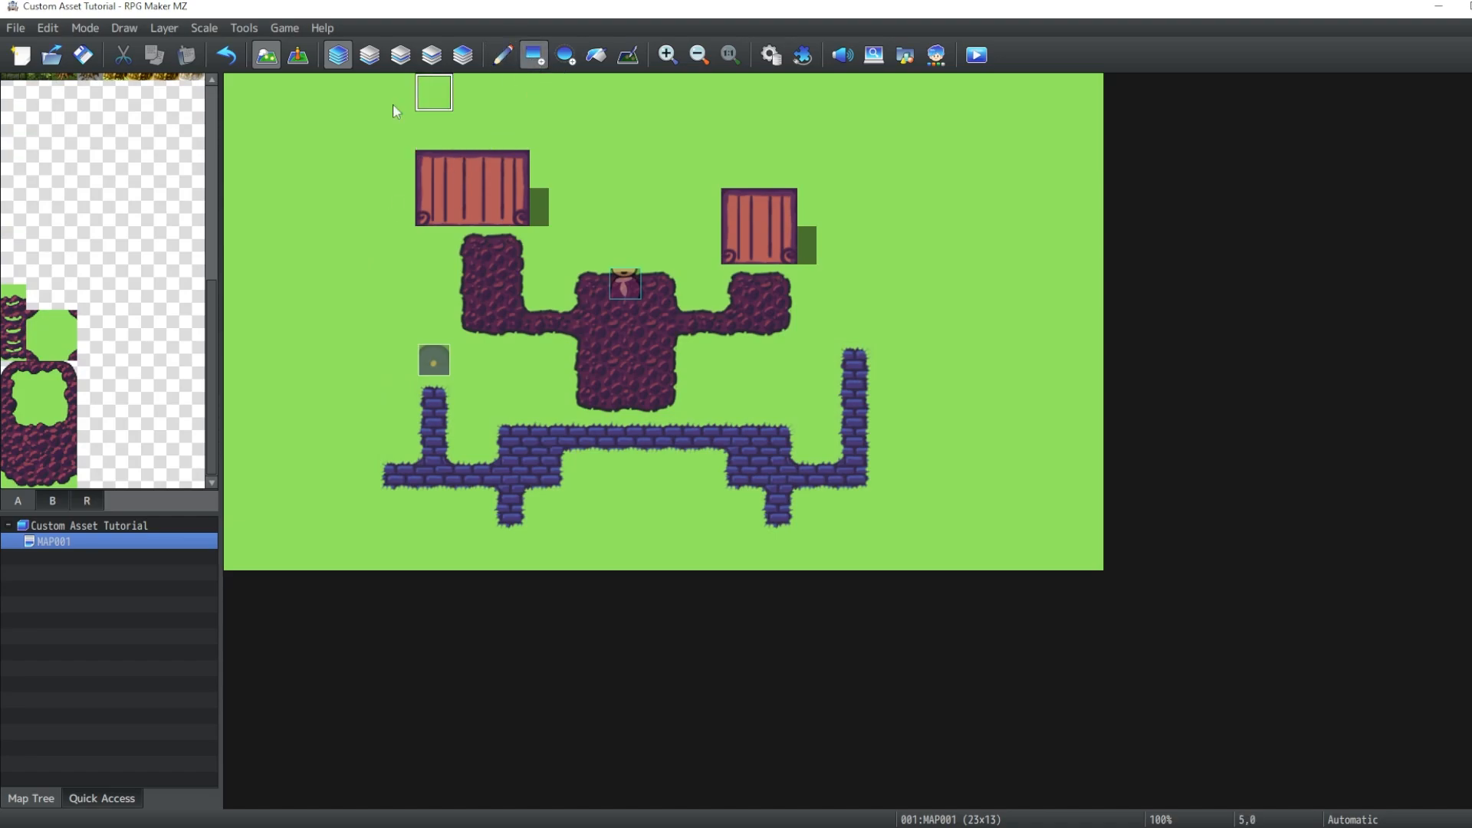
pyautogui.moveTo(421, 100)
pyautogui.mouseDown()
pyautogui.moveTo(792, 503)
pyautogui.moveTo(926, 536)
pyautogui.mouseUp()
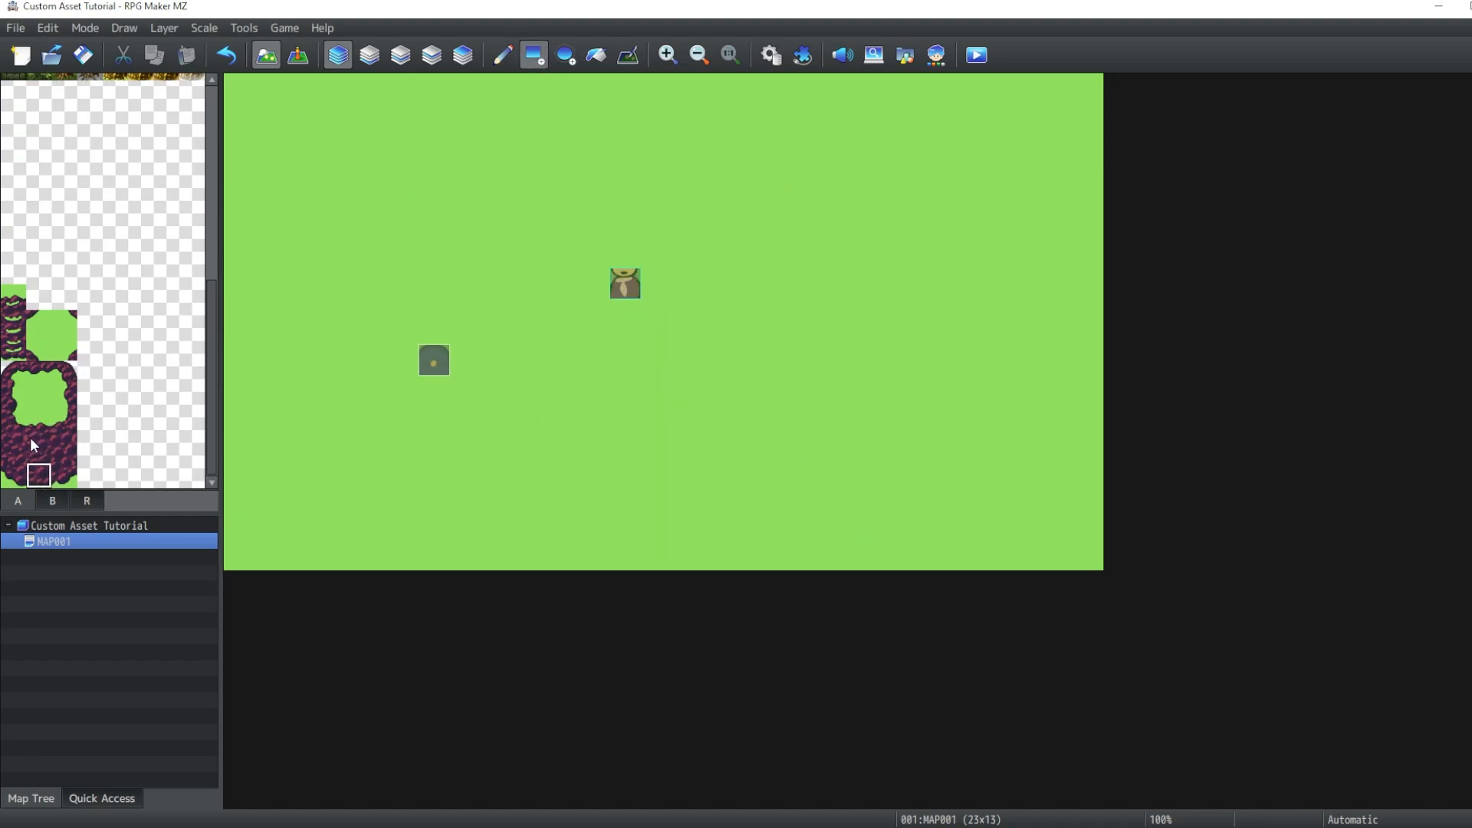
# - Paint a thick purple cliff wall along the map's top edge using the ring block tiles
pyautogui.click(38, 376)
pyautogui.moveTo(38, 424); pyautogui.dragTo(38, 475)
pyautogui.moveTo(472, 130)
pyautogui.mouseDown()
pyautogui.moveTo(900, 201)
pyautogui.moveTo(434, 205)
pyautogui.mouseUp()
pyautogui.moveTo(395, 92); pyautogui.dragTo(242, 169)
pyautogui.moveTo(930, 131); pyautogui.dragTo(931, 206)
pyautogui.moveTo(969, 92); pyautogui.dragTo(969, 167)
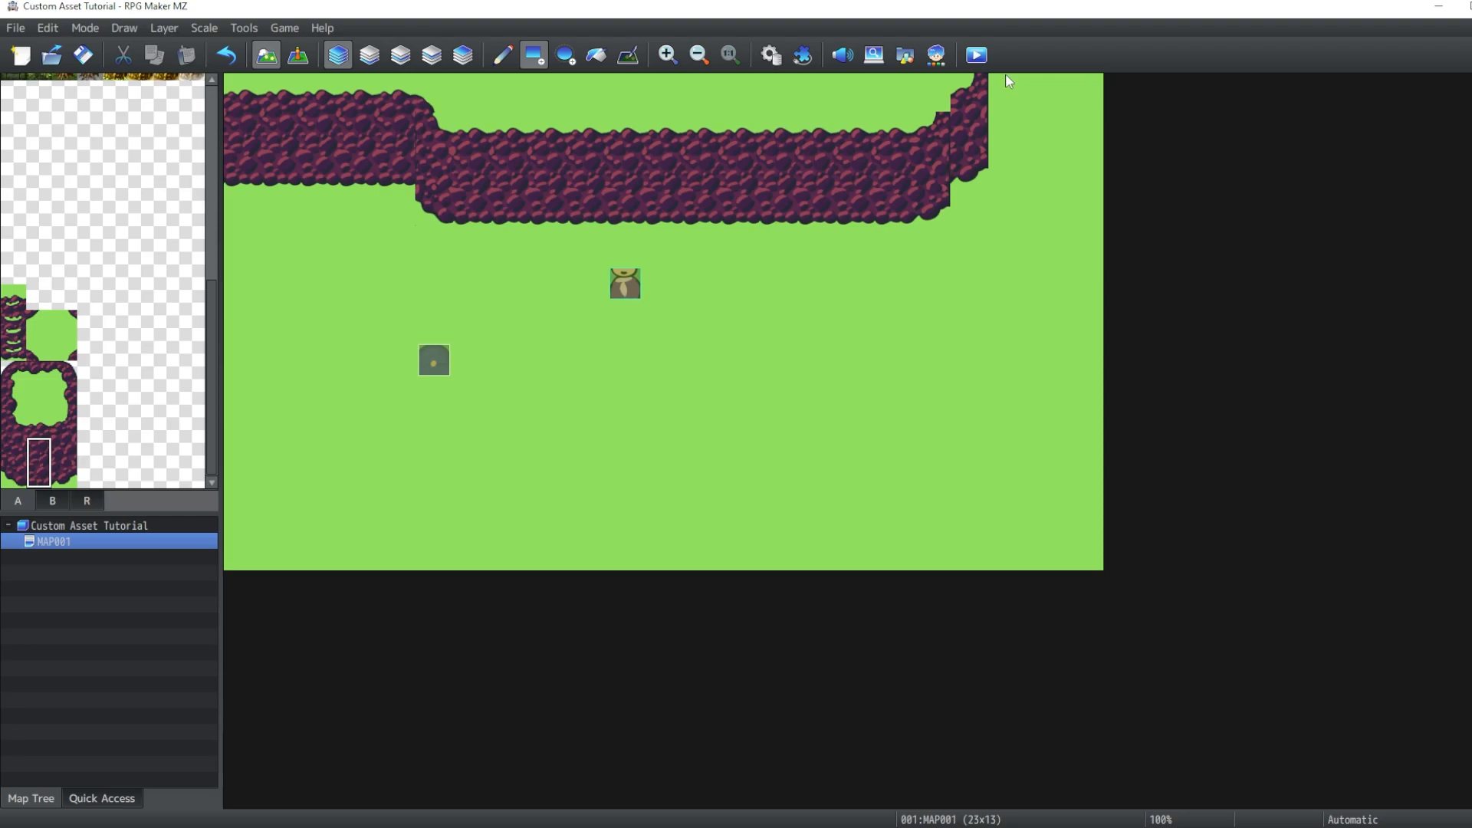
pyautogui.moveTo(1084, 92); pyautogui.dragTo(1084, 474)
# - Outline the map's left, bottom and right edges with the thin purple cliff tiles, including notches along the bottom
pyautogui.click(14, 374)
pyautogui.click(38, 374)
pyautogui.moveTo(1008, 551); pyautogui.dragTo(702, 551)
pyautogui.moveTo(625, 512); pyautogui.dragTo(511, 513)
pyautogui.click(472, 512)
pyautogui.moveTo(434, 551); pyautogui.dragTo(319, 551)
pyautogui.moveTo(242, 474); pyautogui.dragTo(242, 92)
pyautogui.click(39, 323)
pyautogui.click(1048, 544)
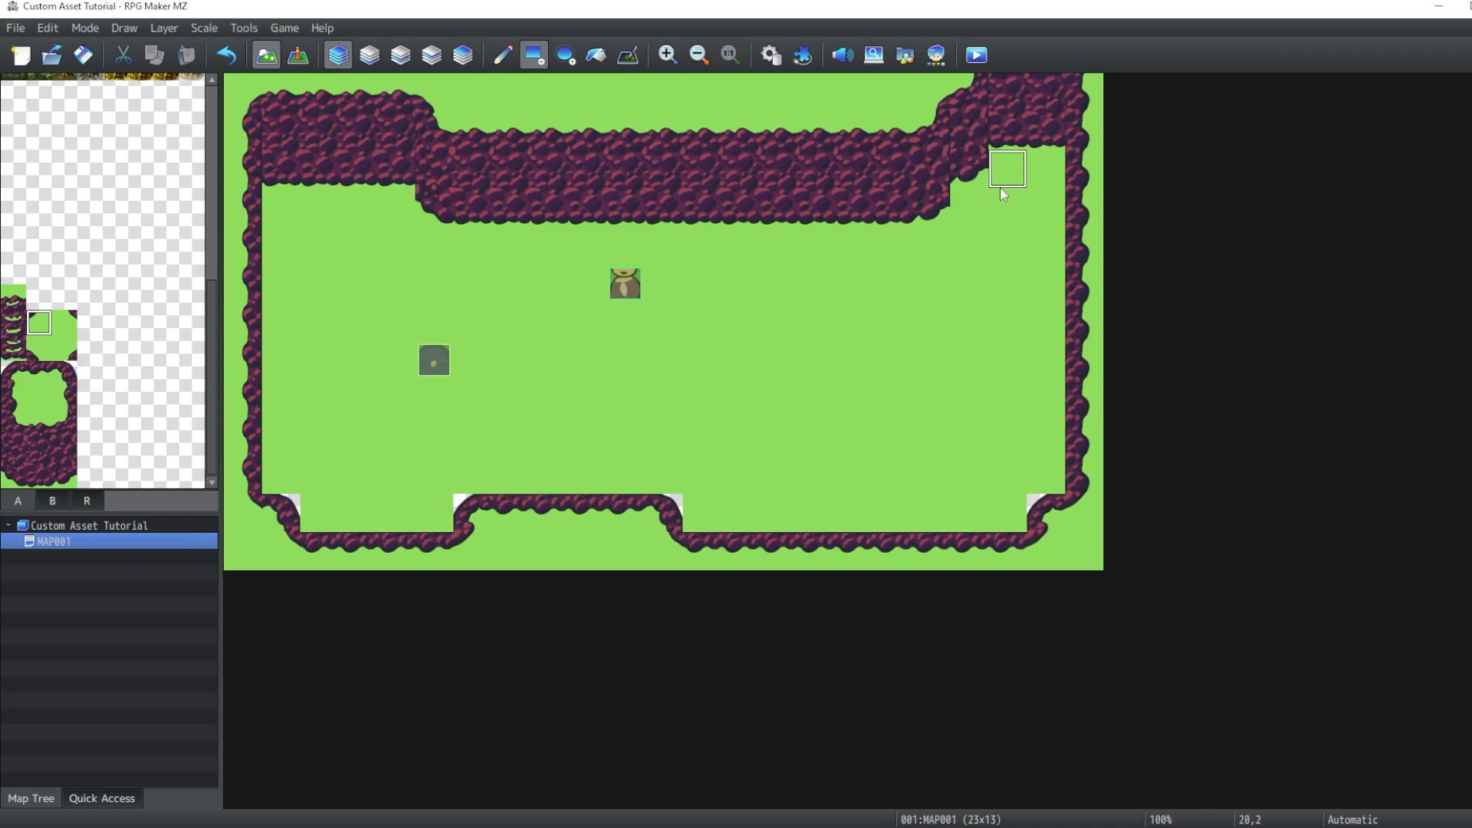
# - Pick the grass tile and touch up the bottom cliff edge near the first notch
pyautogui.rightClick(970, 233)
pyautogui.click(477, 524)
pyautogui.click(472, 522)
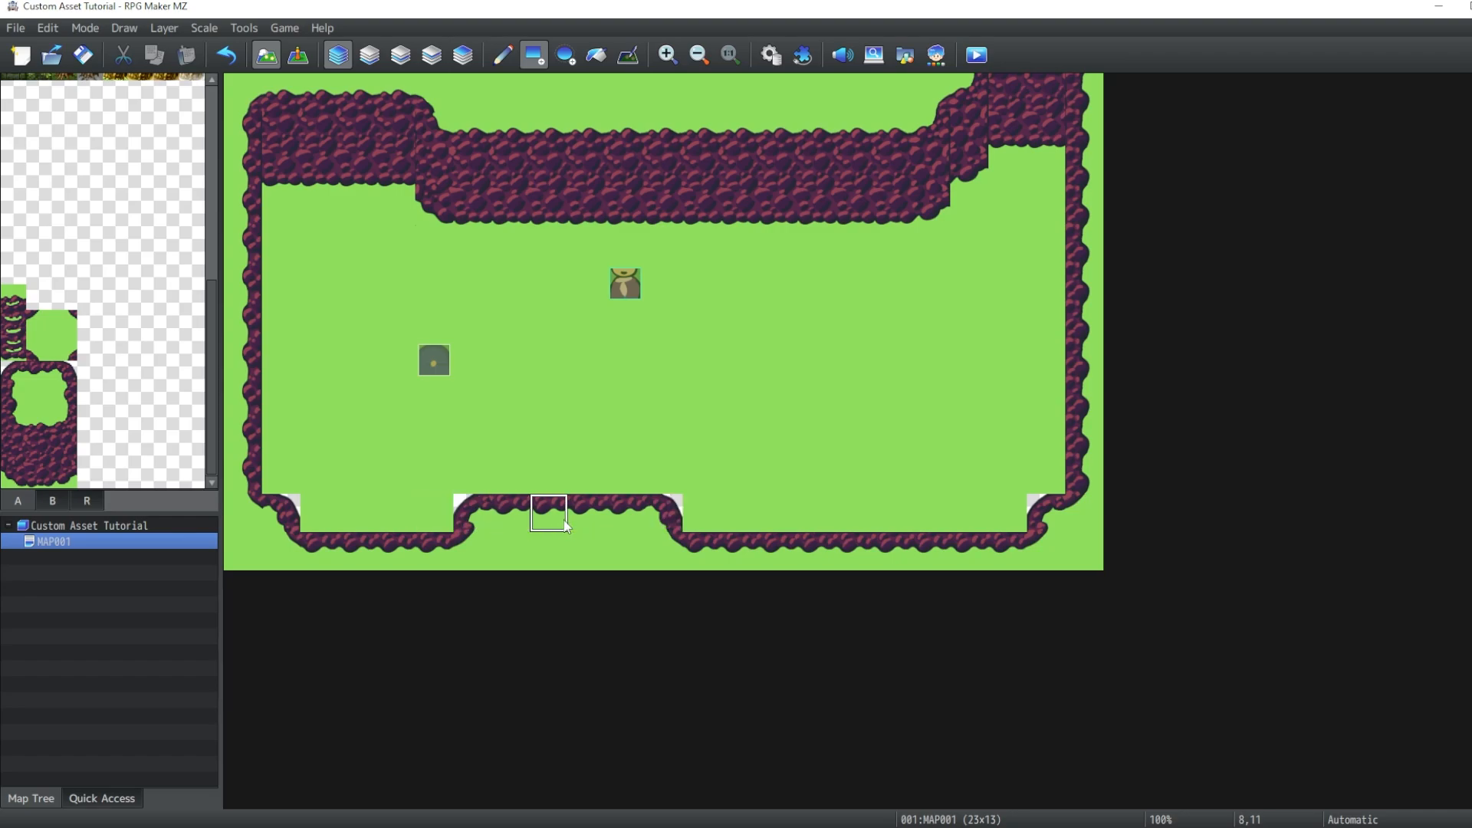
# - Fill the inner corner tiles of the bottom cliff notch with grass
pyautogui.click(666, 524)
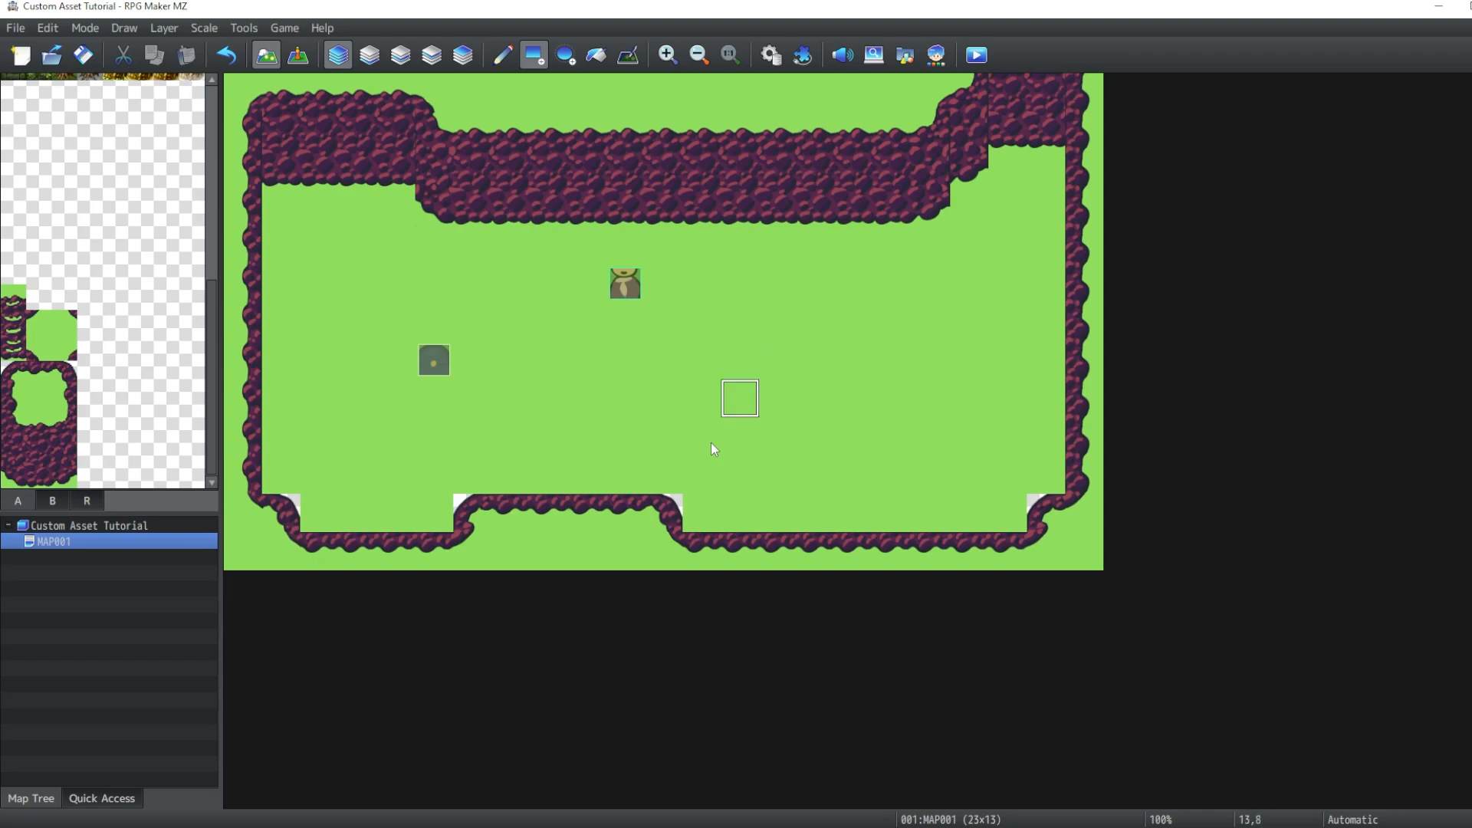
pyautogui.click(660, 510)
pyautogui.click(480, 518)
# - Try placing rounded cliff corner tiles at the notch's inner corners on the lower and second layers
pyautogui.click(16, 376)
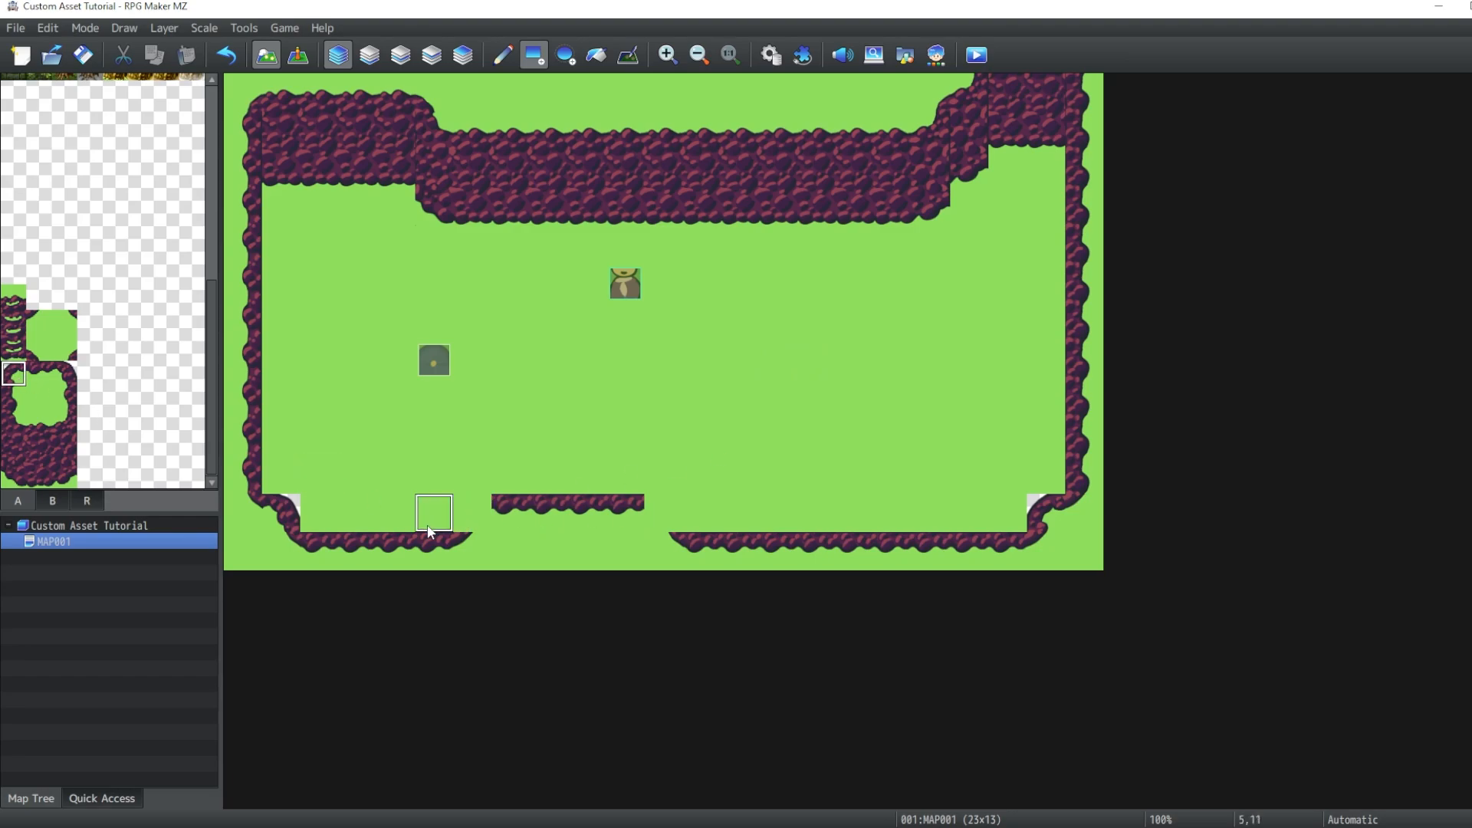
pyautogui.click(472, 514)
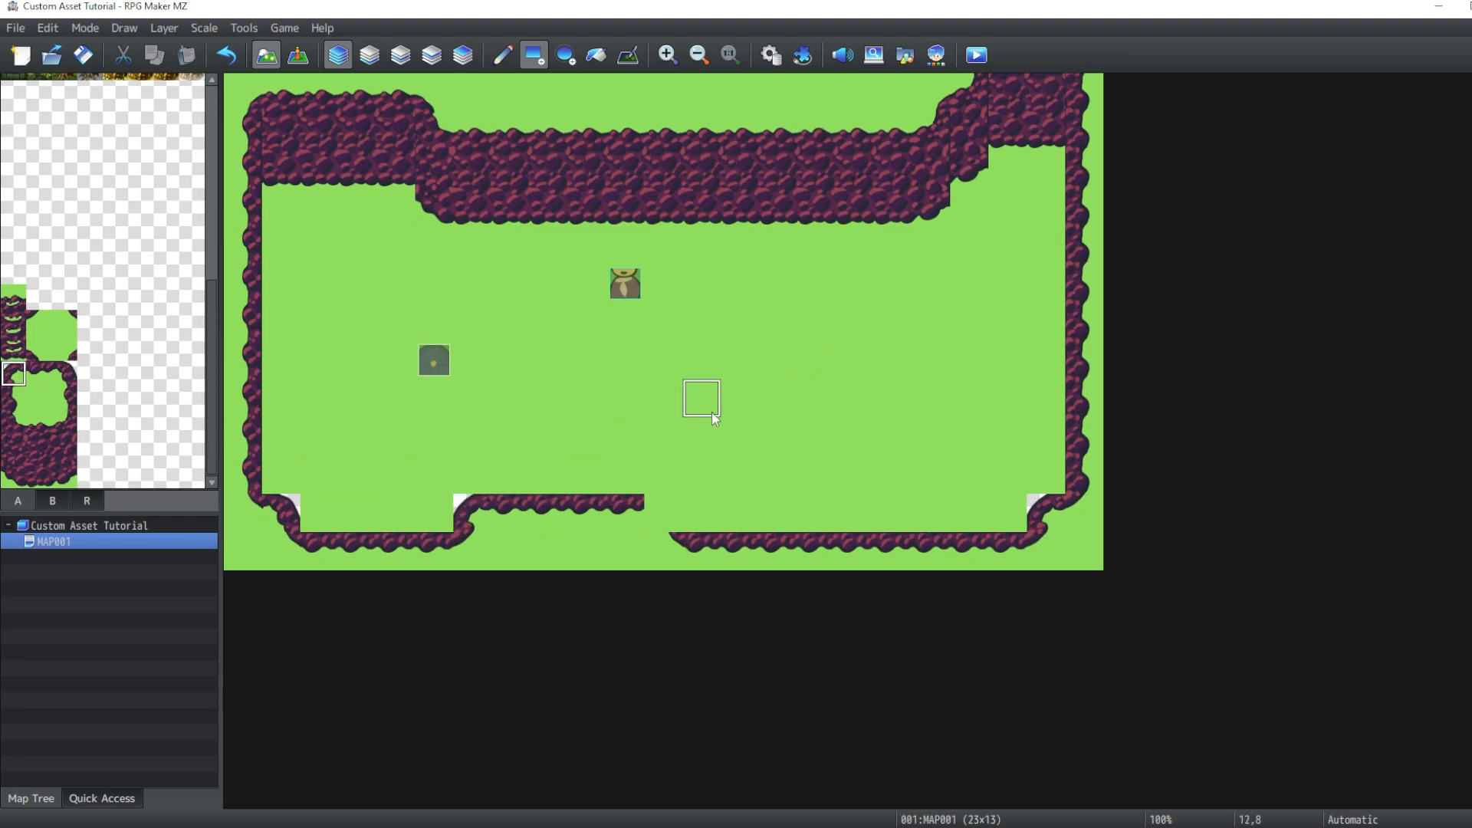
pyautogui.hotkey('ctrl', 'z')
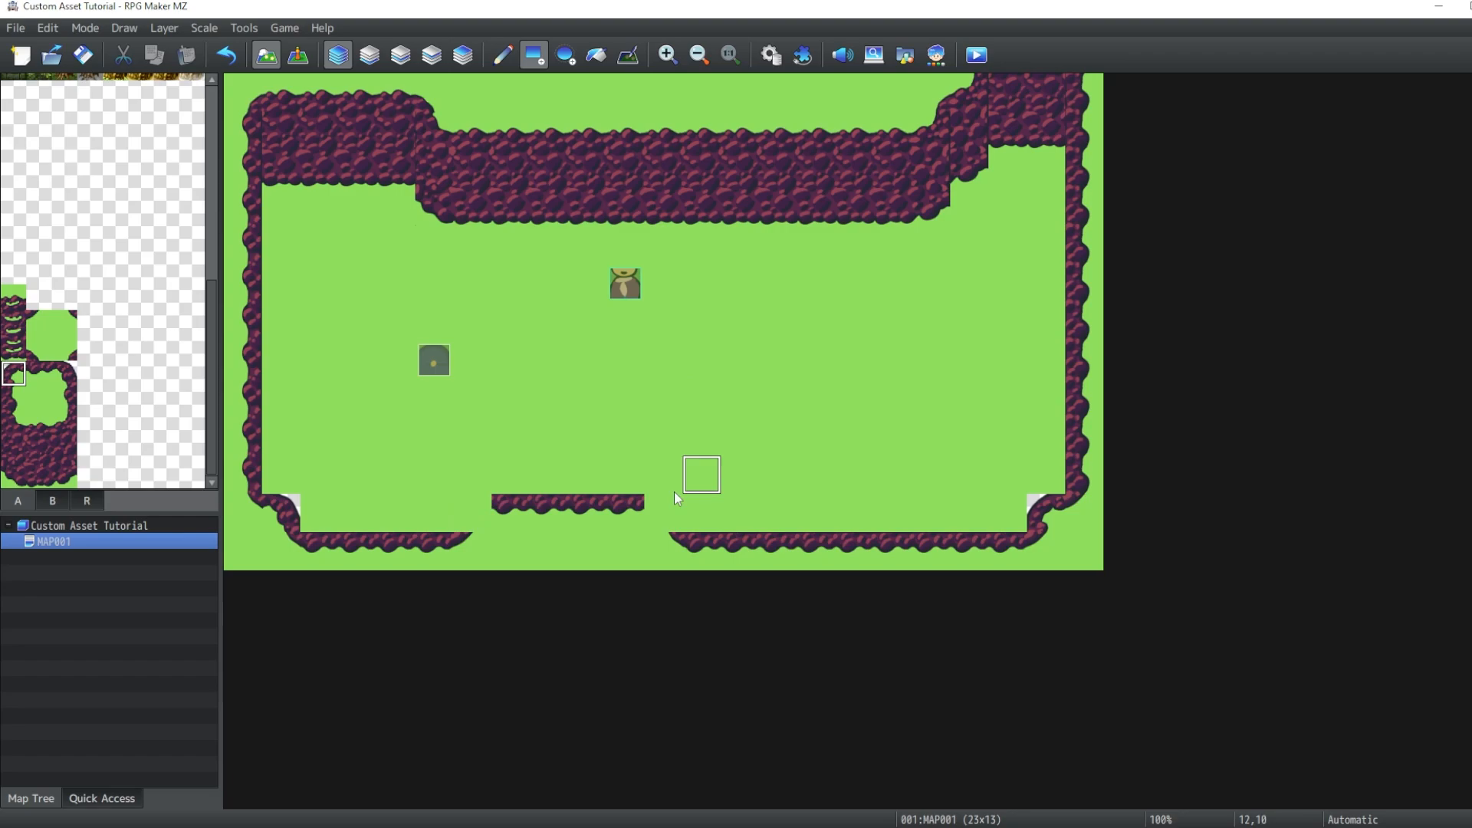
pyautogui.click(404, 58)
pyautogui.click(472, 513)
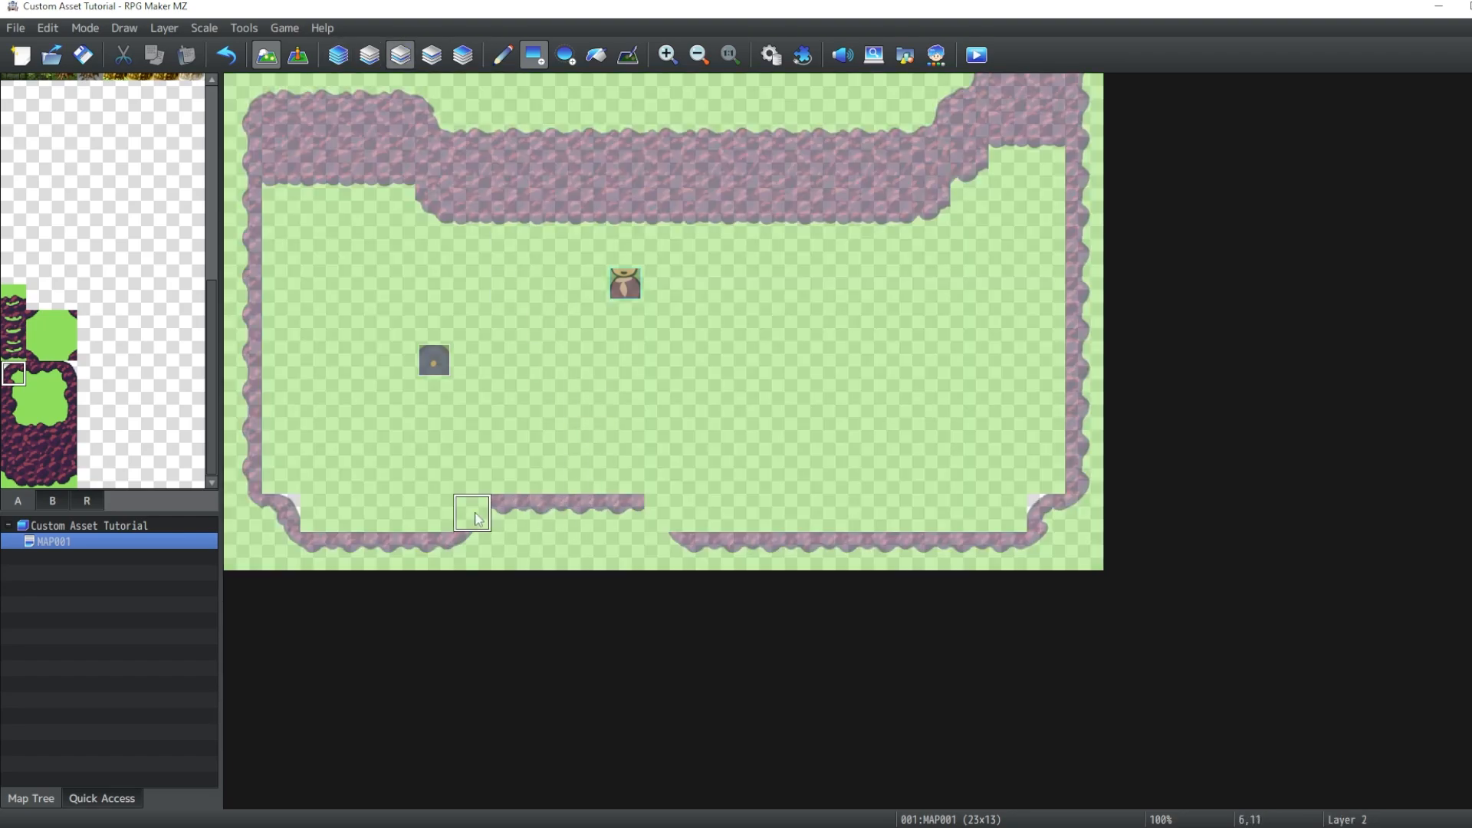
pyautogui.click(65, 373)
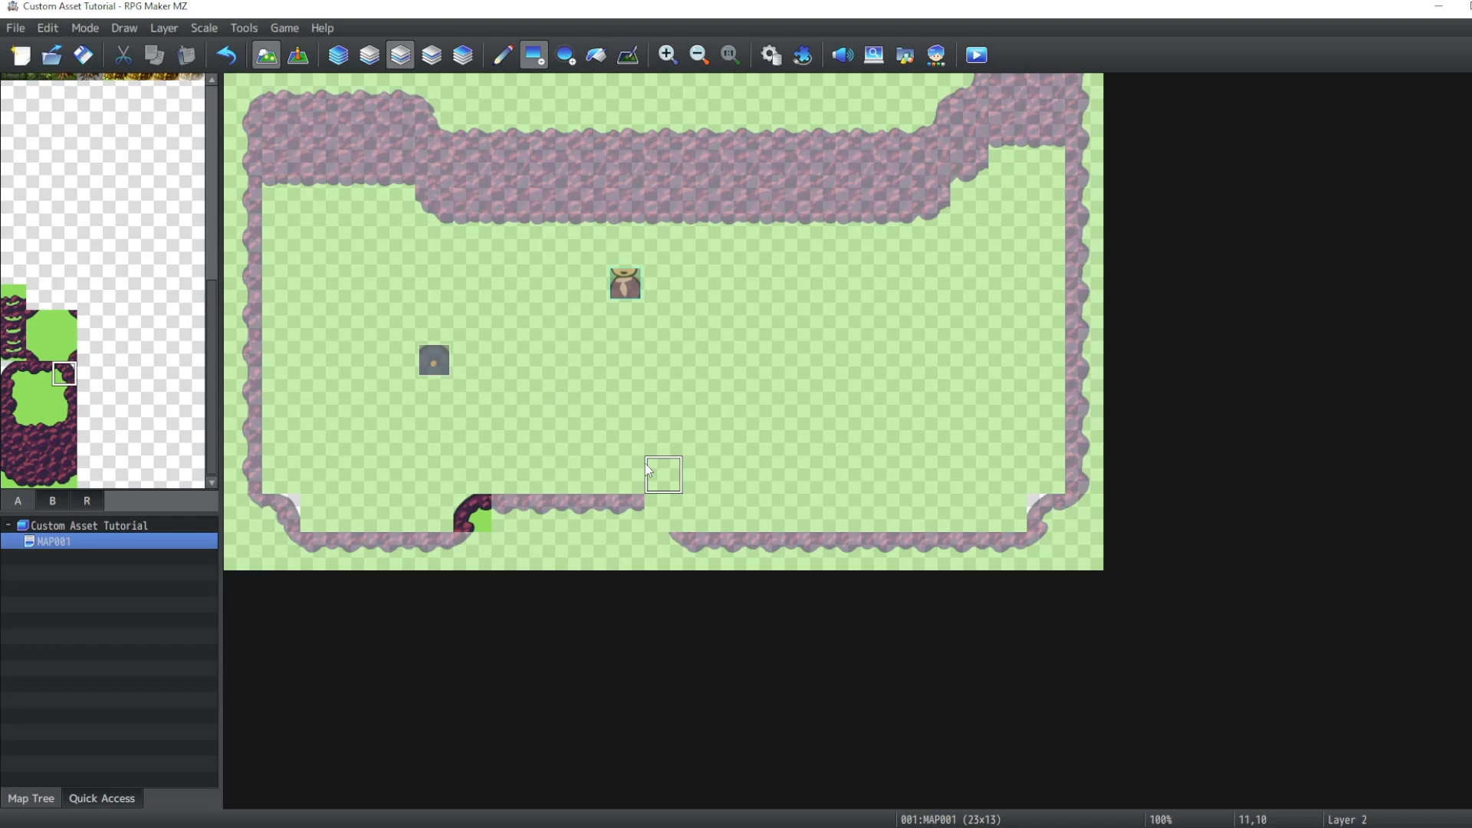
pyautogui.click(663, 514)
pyautogui.click(338, 56)
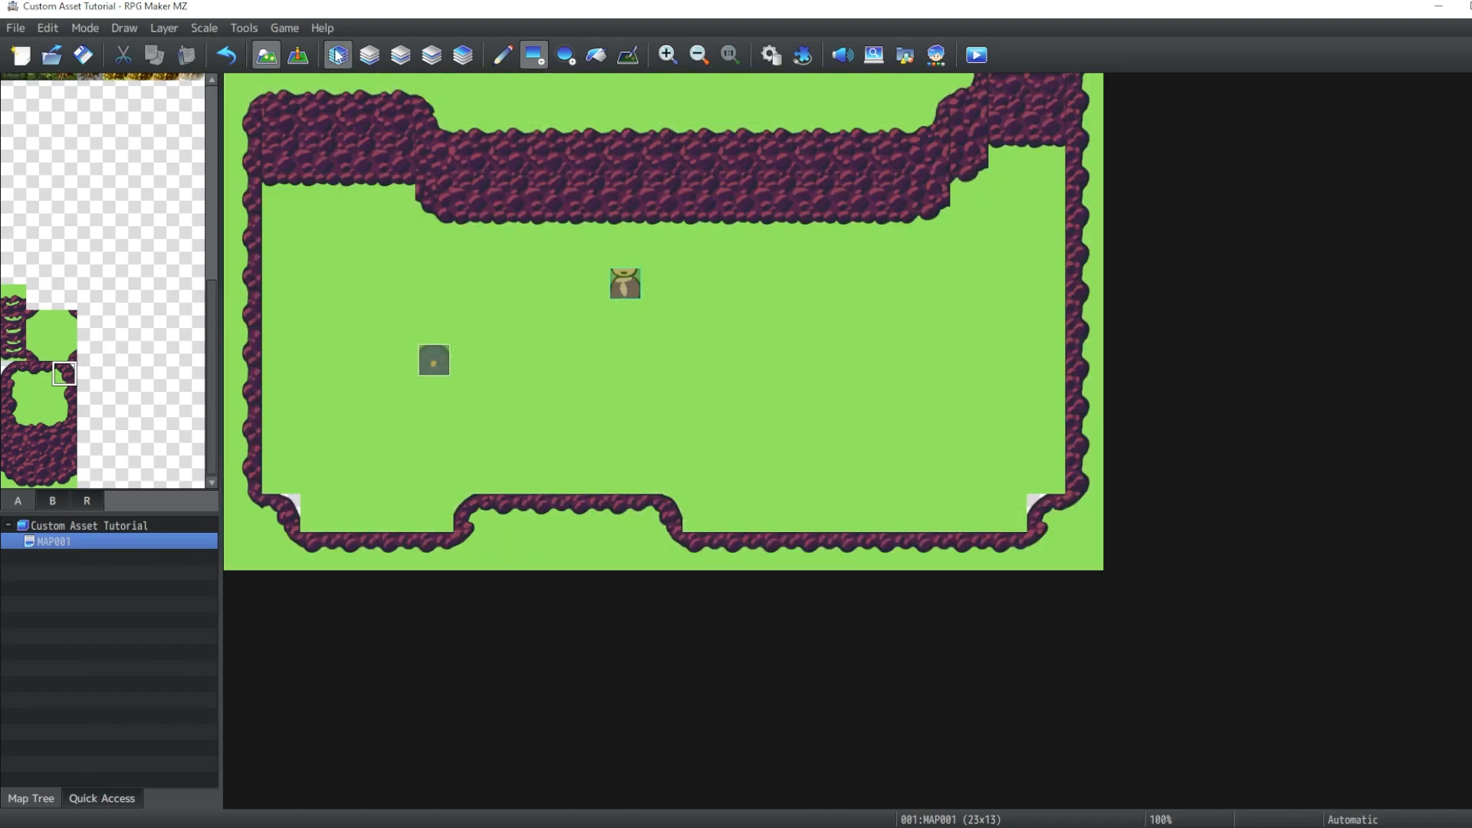
pyautogui.click(671, 510)
pyautogui.click(400, 56)
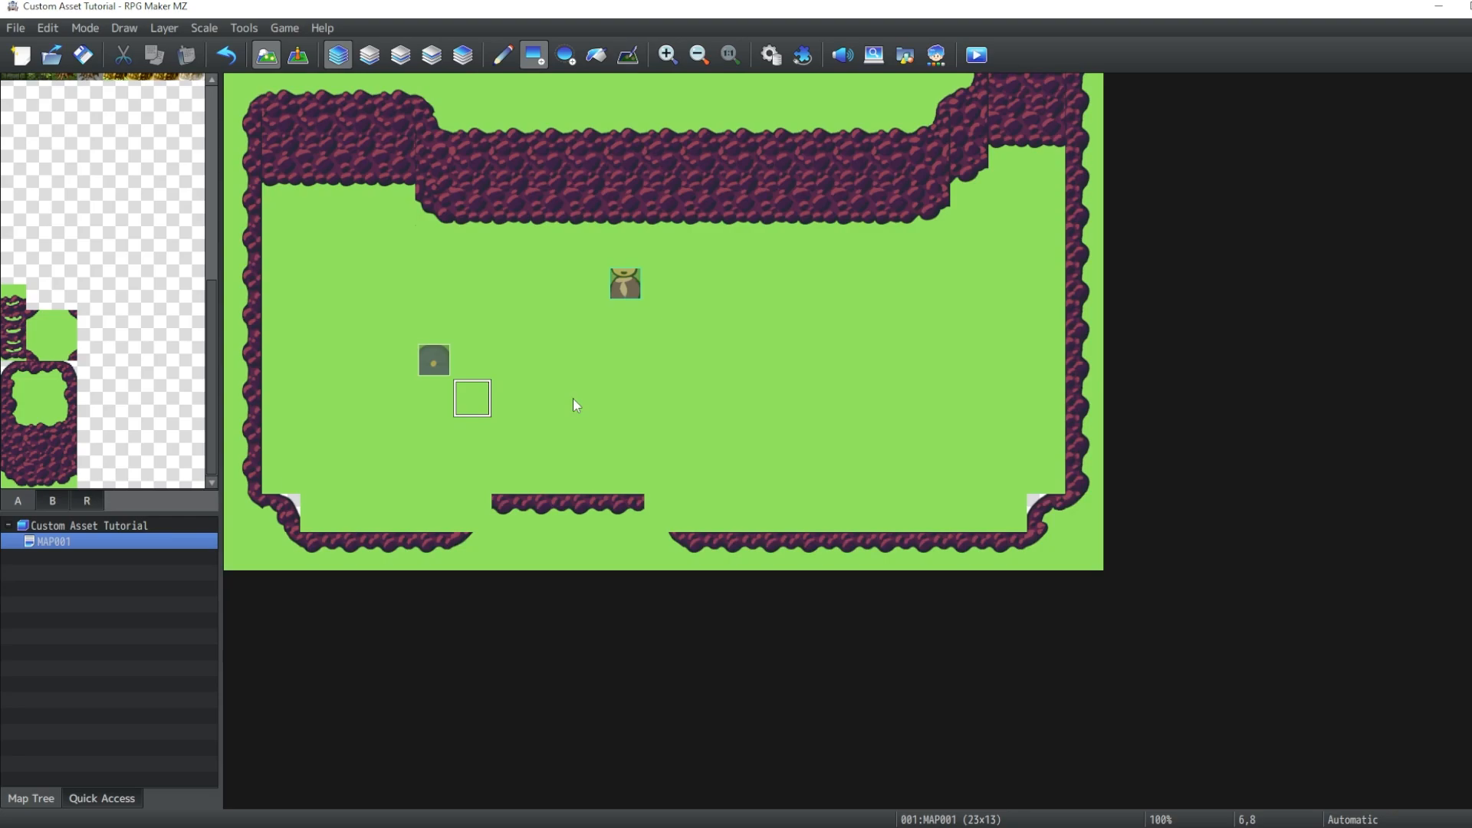
# - Place the rounded cliff corner tiles from the B tileset at both inner corners of the bottom notch
pyautogui.click(56, 505)
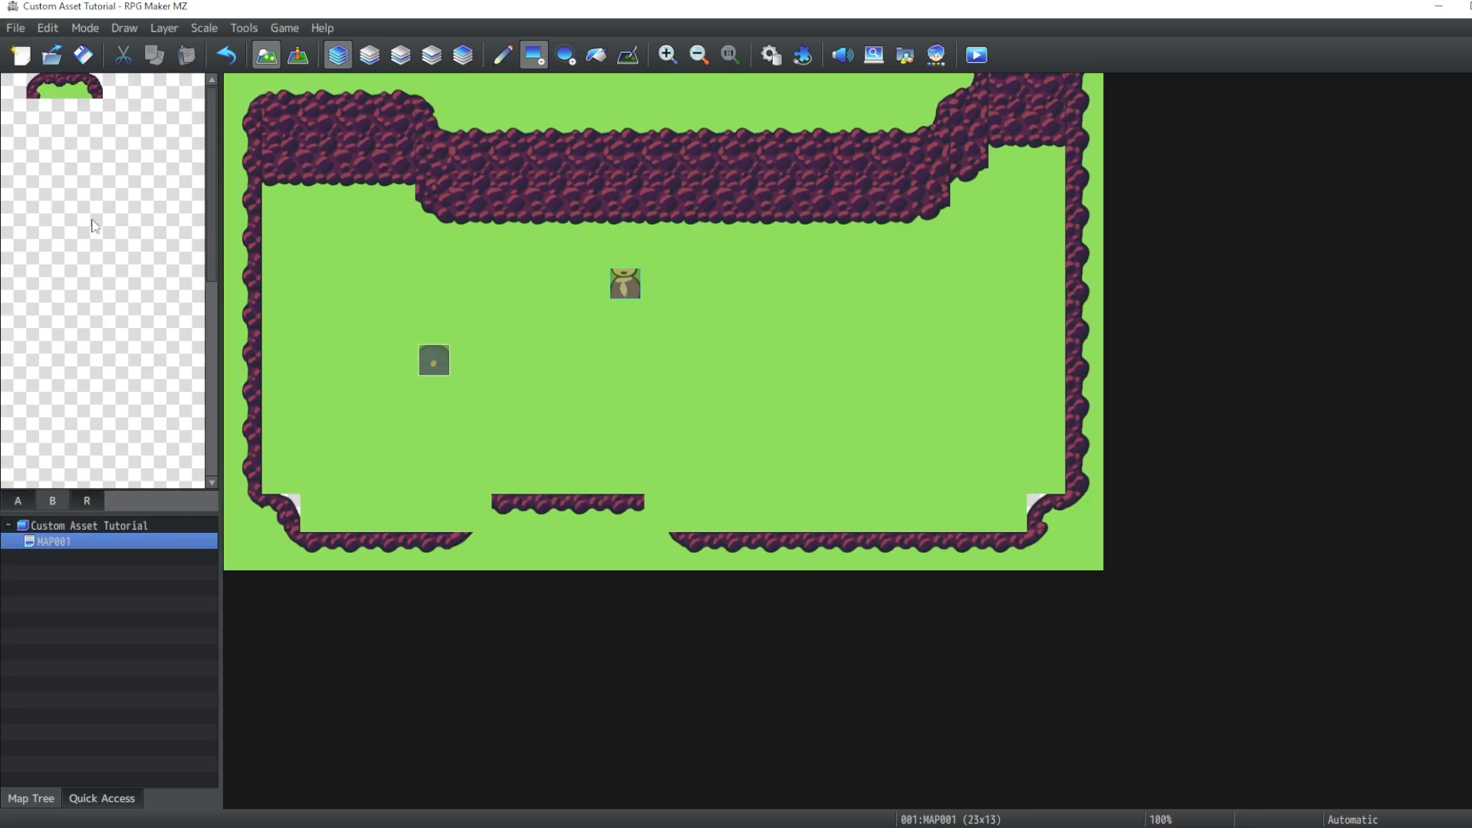
pyautogui.click(38, 89)
pyautogui.click(472, 514)
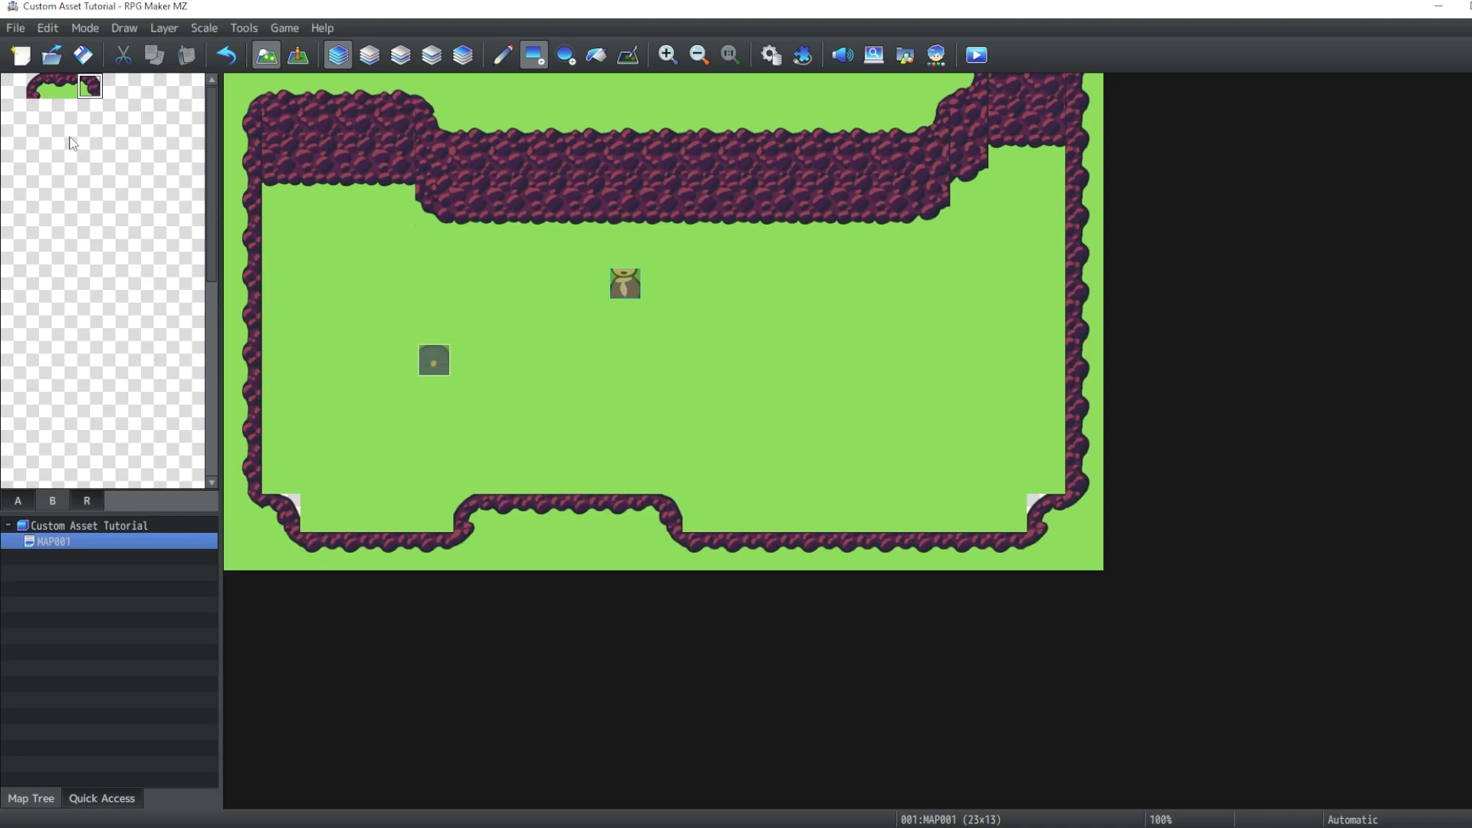
# - Clear the map's two bottom outer corners and place the rounded B-tileset cliff corners there instead
pyautogui.rightClick(358, 477)
pyautogui.click(282, 513)
pyautogui.click(1046, 513)
pyautogui.click(38, 85)
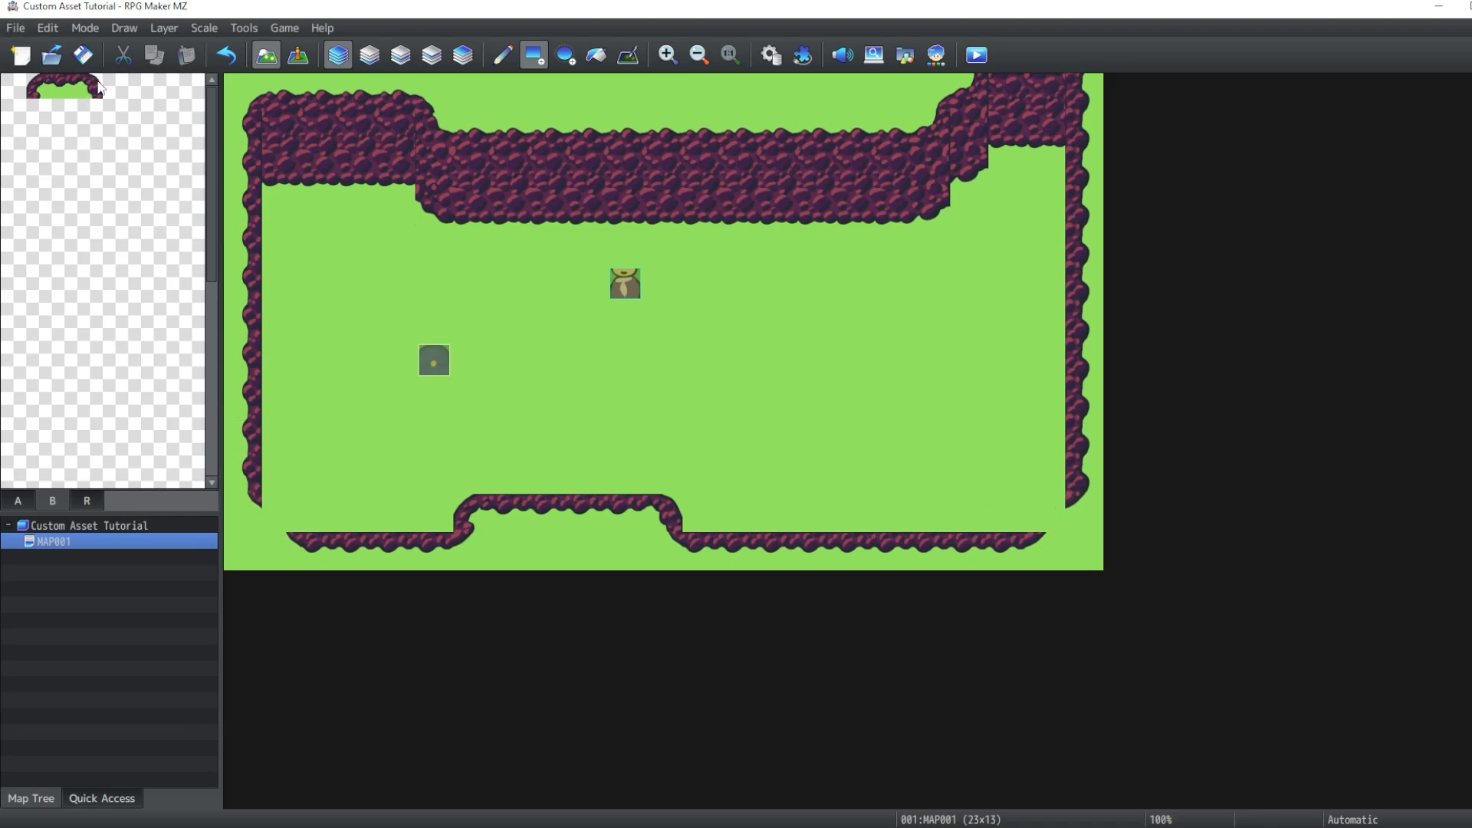
pyautogui.click(280, 512)
pyautogui.click(1049, 514)
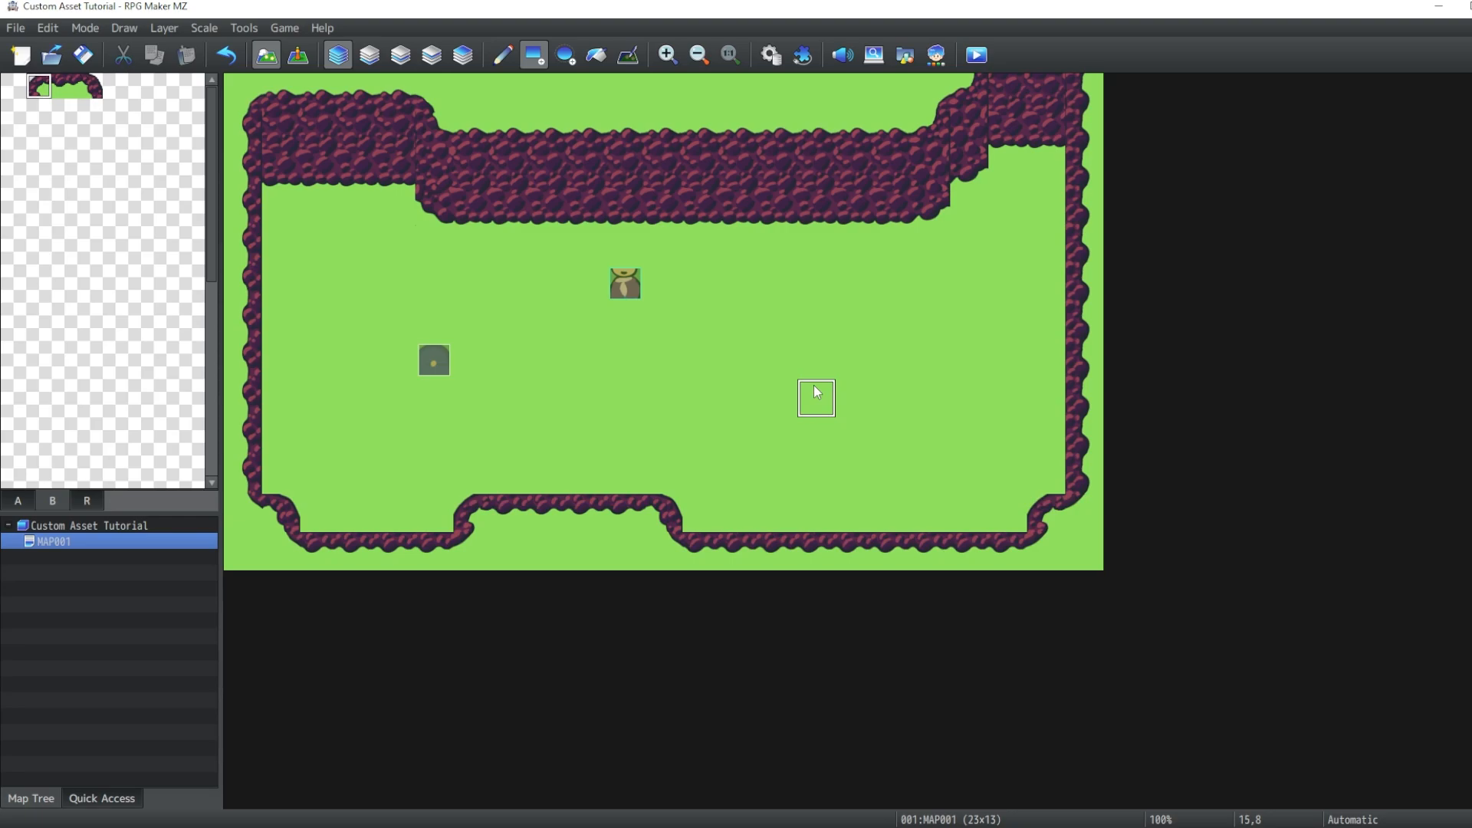
# - Toggle the passage settings of the new cliff corner tiles on the Emberfall tileset's B page in the Database
pyautogui.click(771, 55)
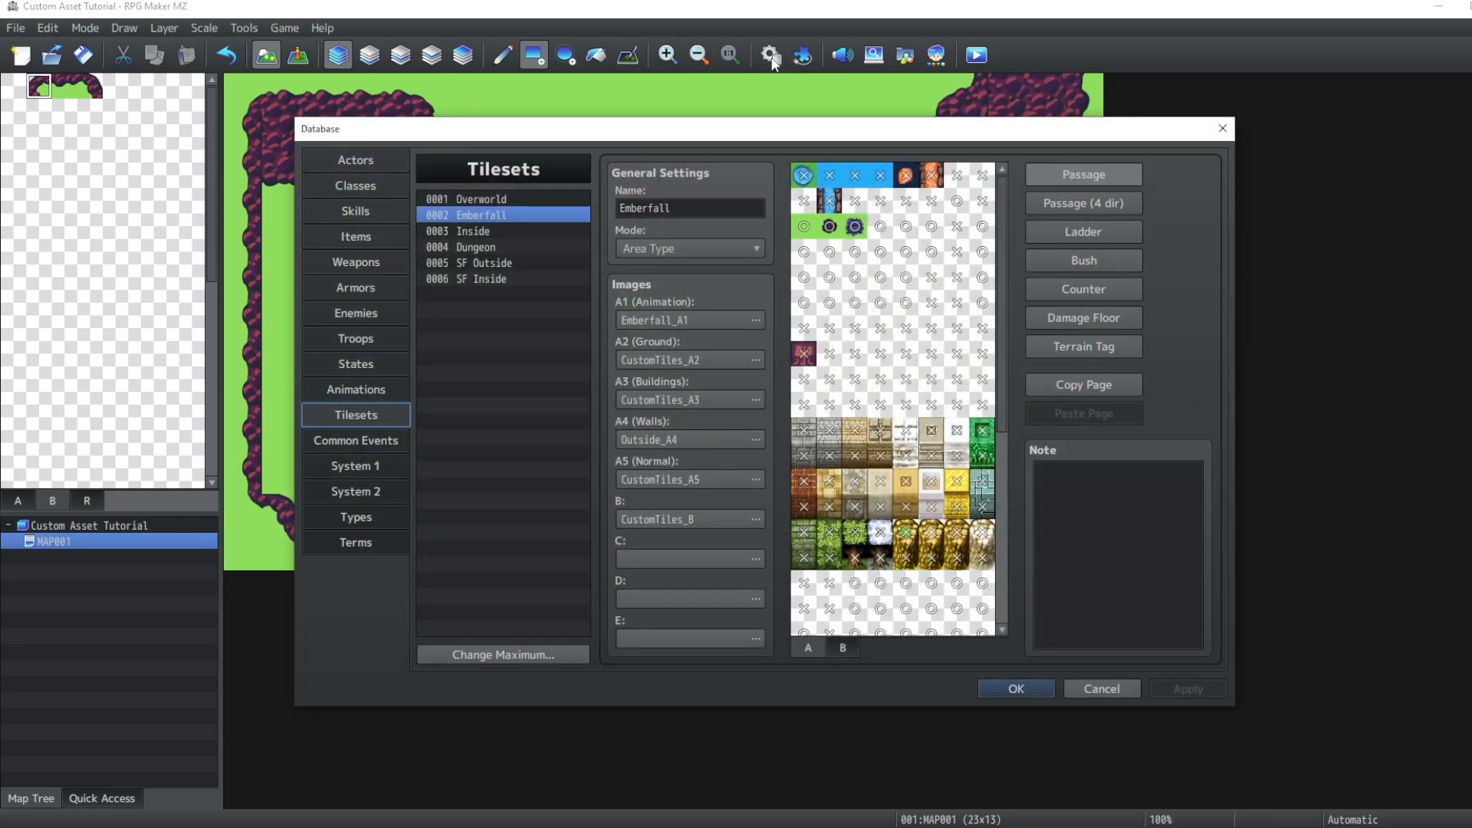
pyautogui.click(856, 652)
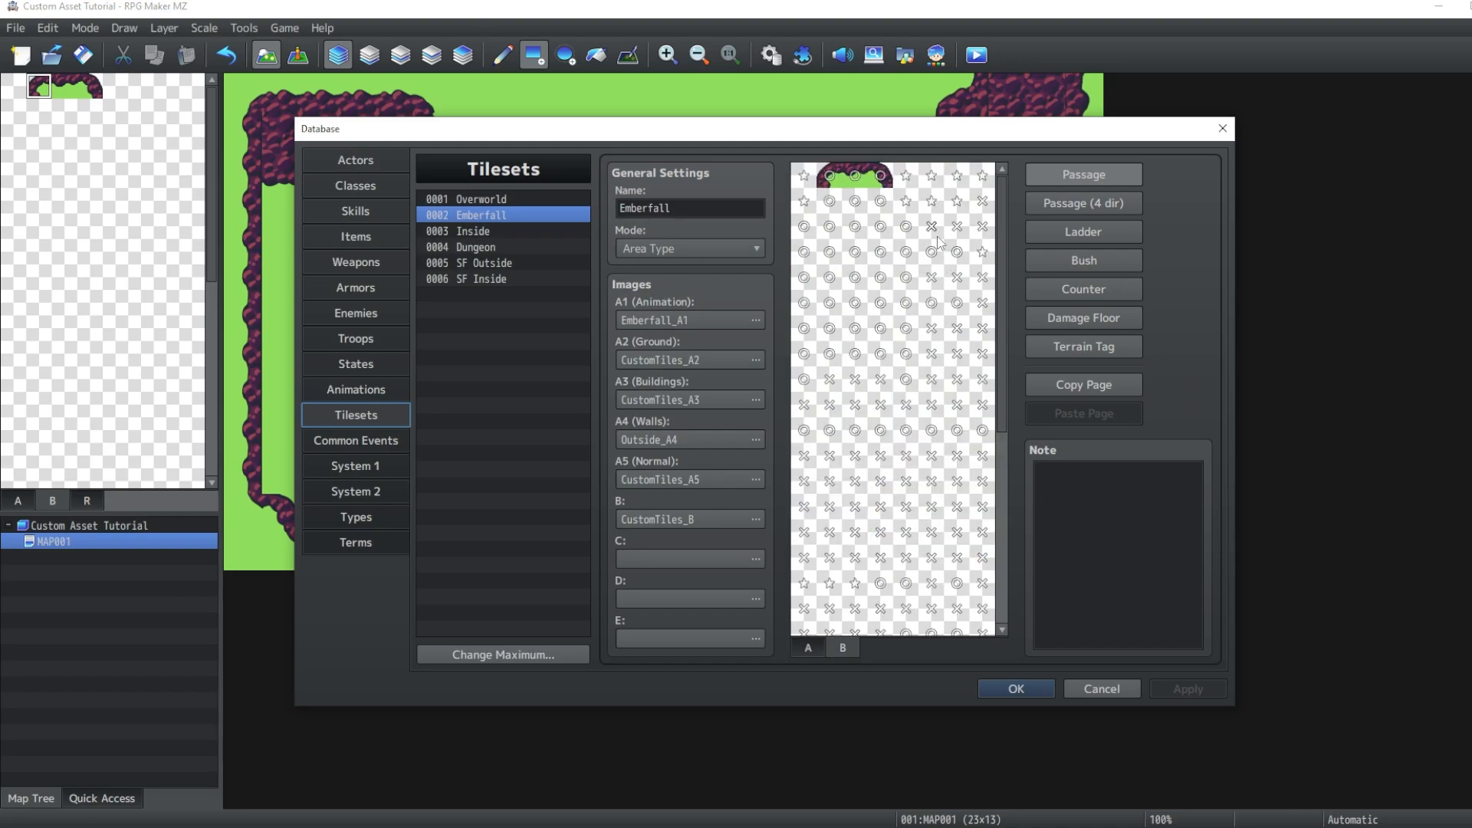
pyautogui.click(830, 178)
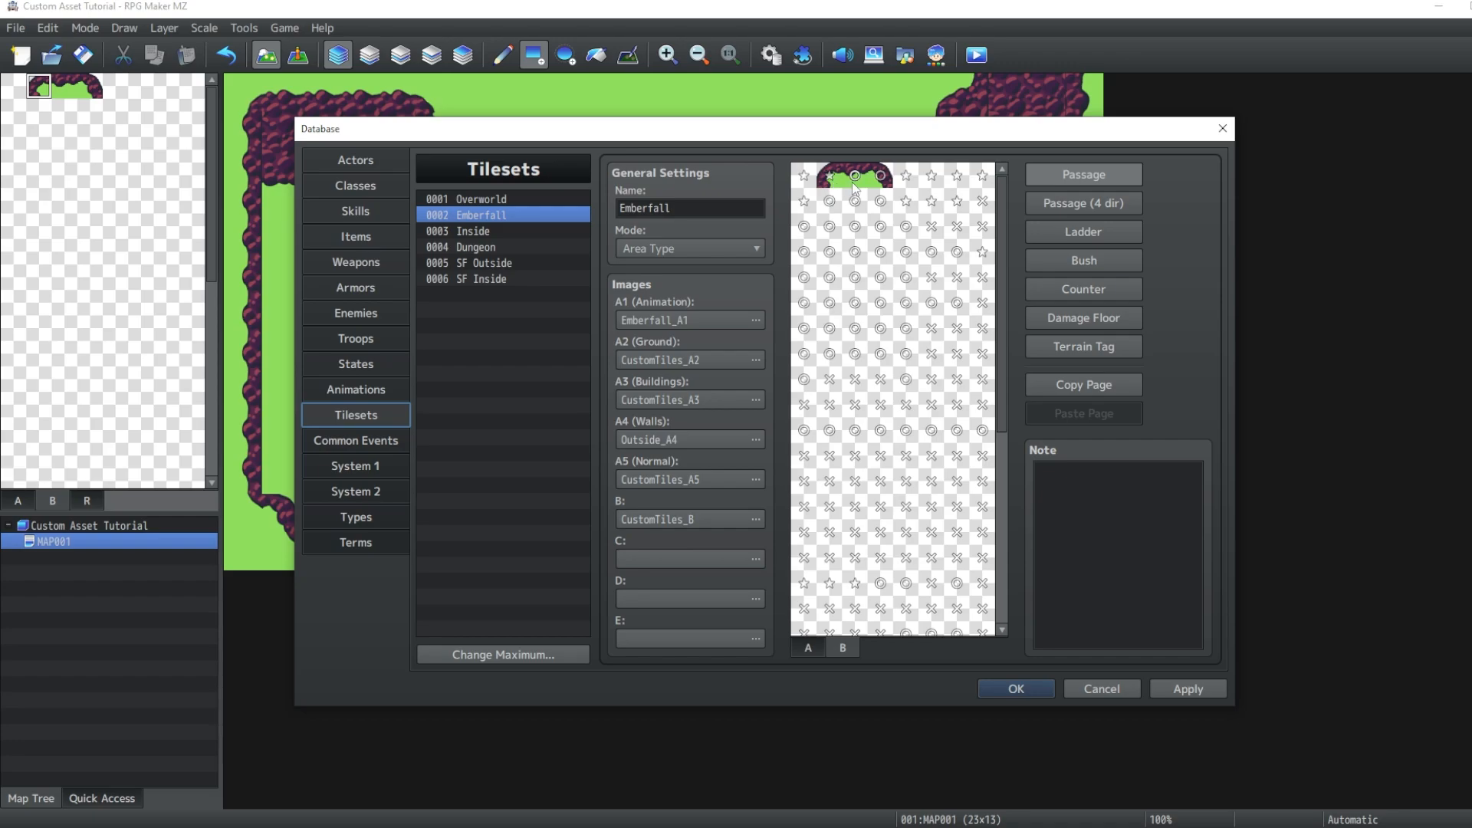
pyautogui.click(854, 181)
pyautogui.click(854, 181)
pyautogui.click(880, 178)
pyautogui.click(1018, 688)
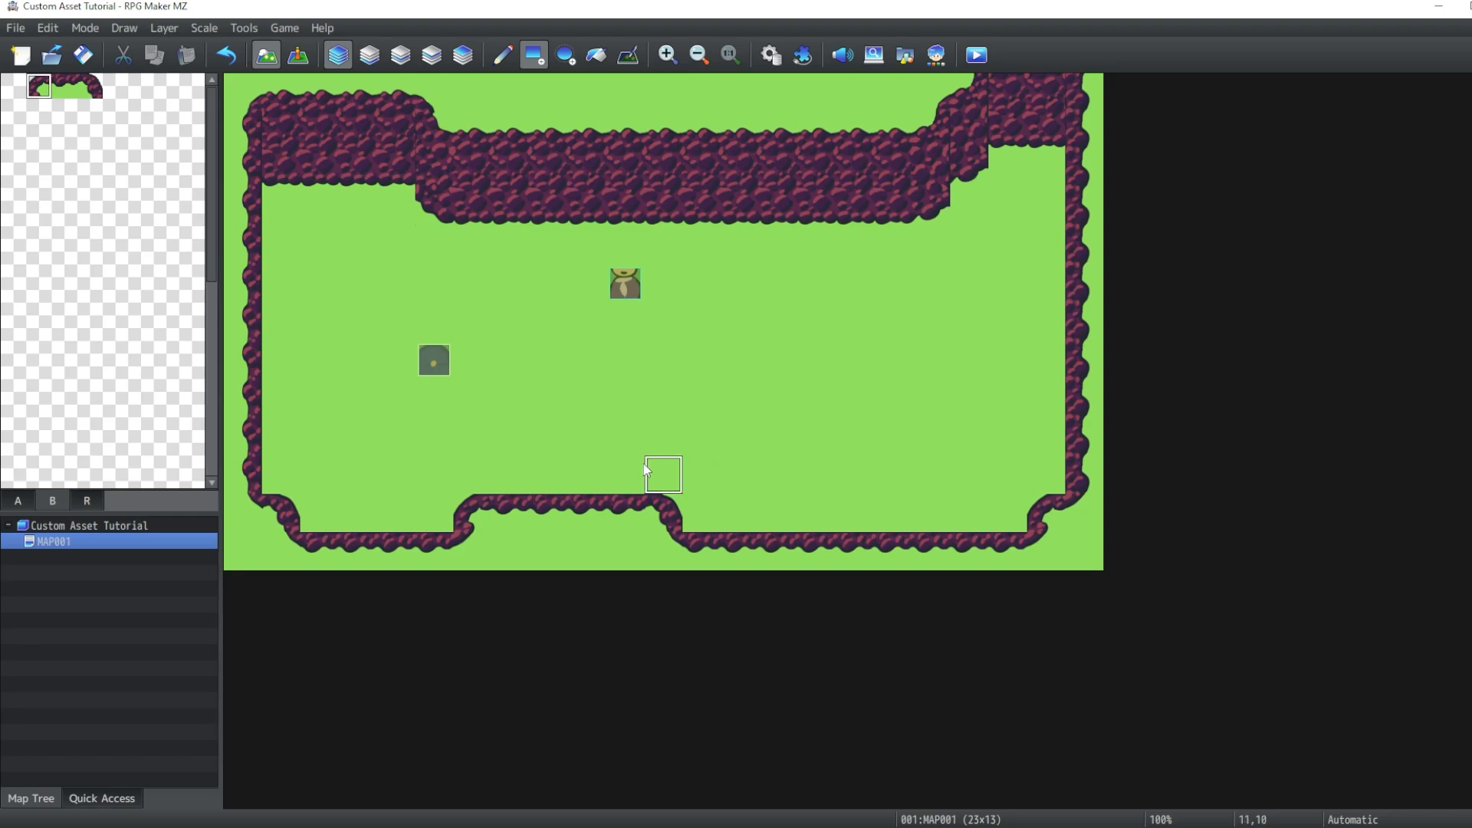
# - Try erasing stretches of the bottom cliff edge with grass, undoing each attempt
pyautogui.rightClick(868, 477)
pyautogui.moveTo(706, 550); pyautogui.dragTo(1000, 554)
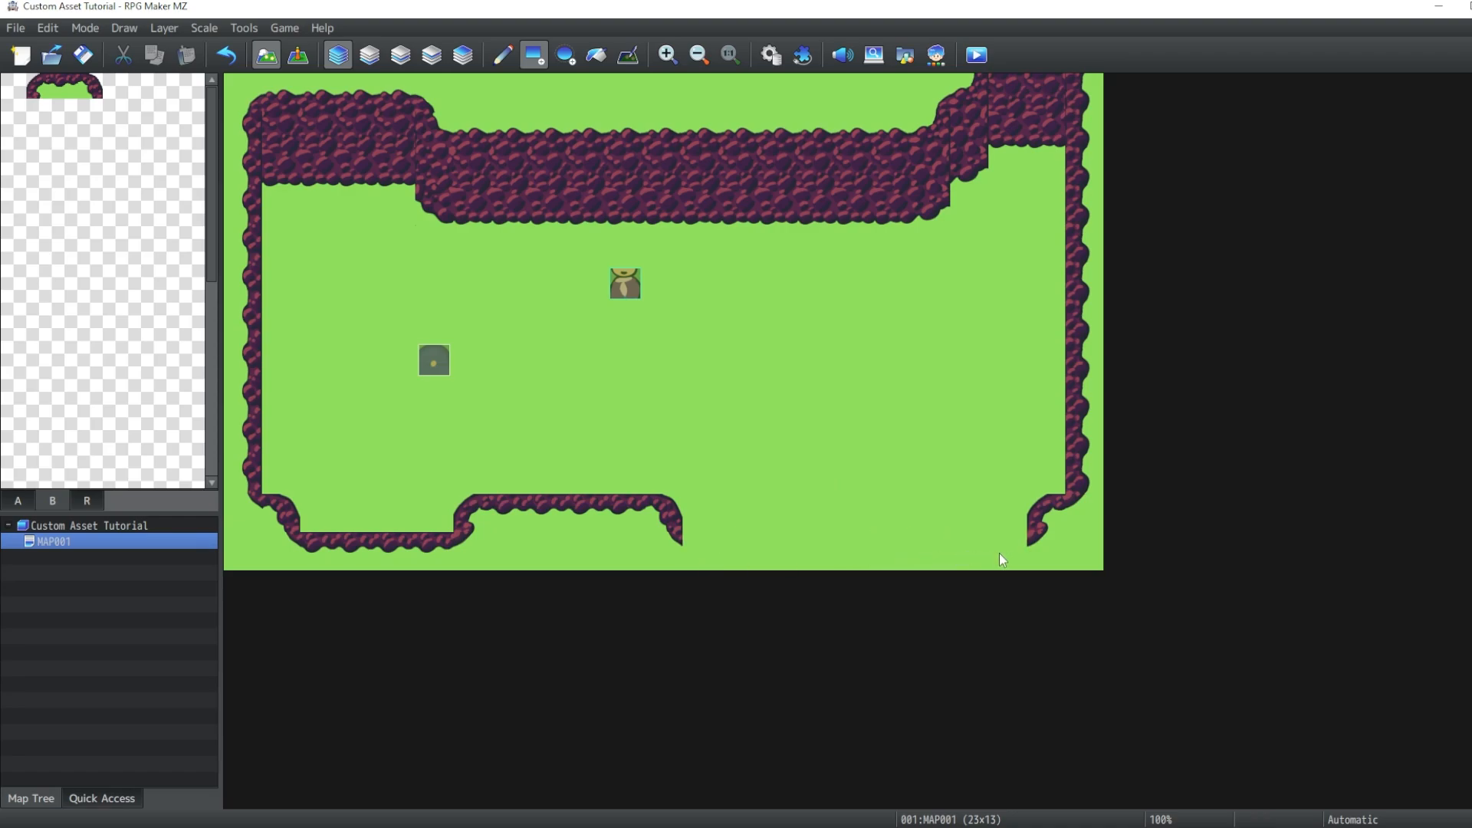
pyautogui.click(55, 91)
pyautogui.hotkey('ctrl', 'z')
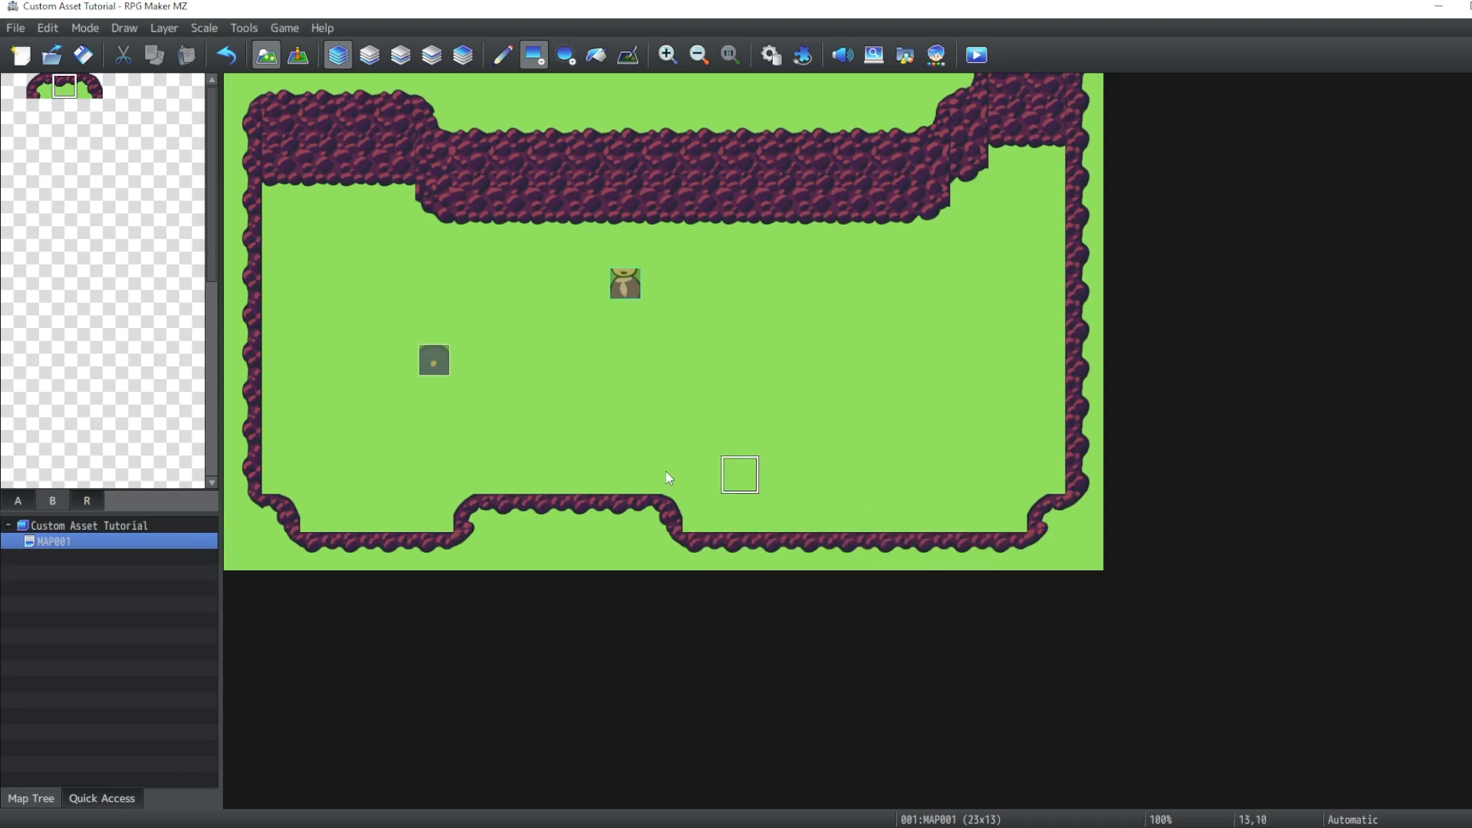
pyautogui.rightClick(368, 509)
pyautogui.moveTo(322, 551); pyautogui.dragTo(431, 552)
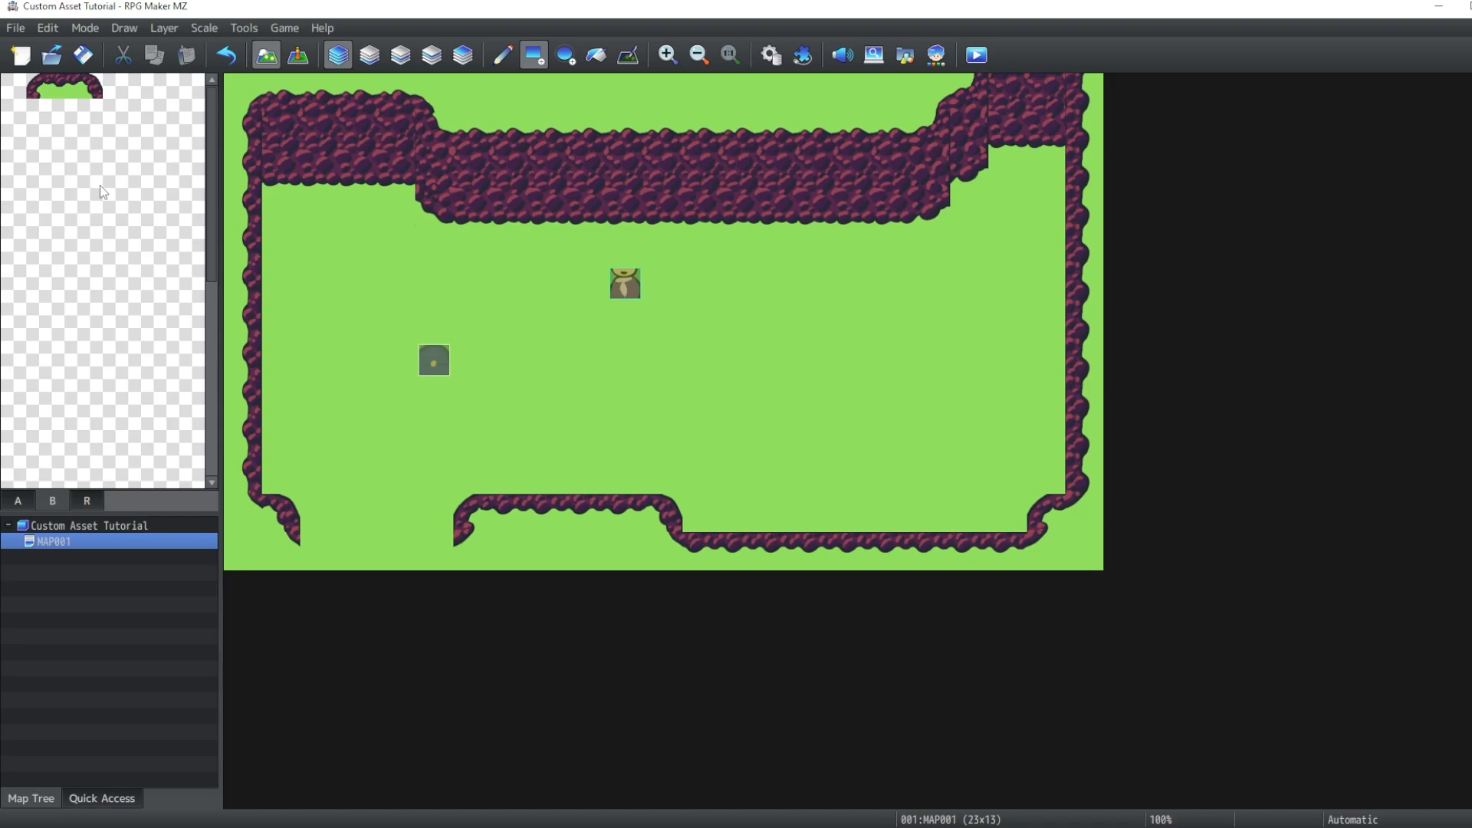
pyautogui.click(66, 90)
pyautogui.hotkey('ctrl', 'z')
pyautogui.rightClick(601, 466)
pyautogui.moveTo(512, 512); pyautogui.dragTo(624, 512)
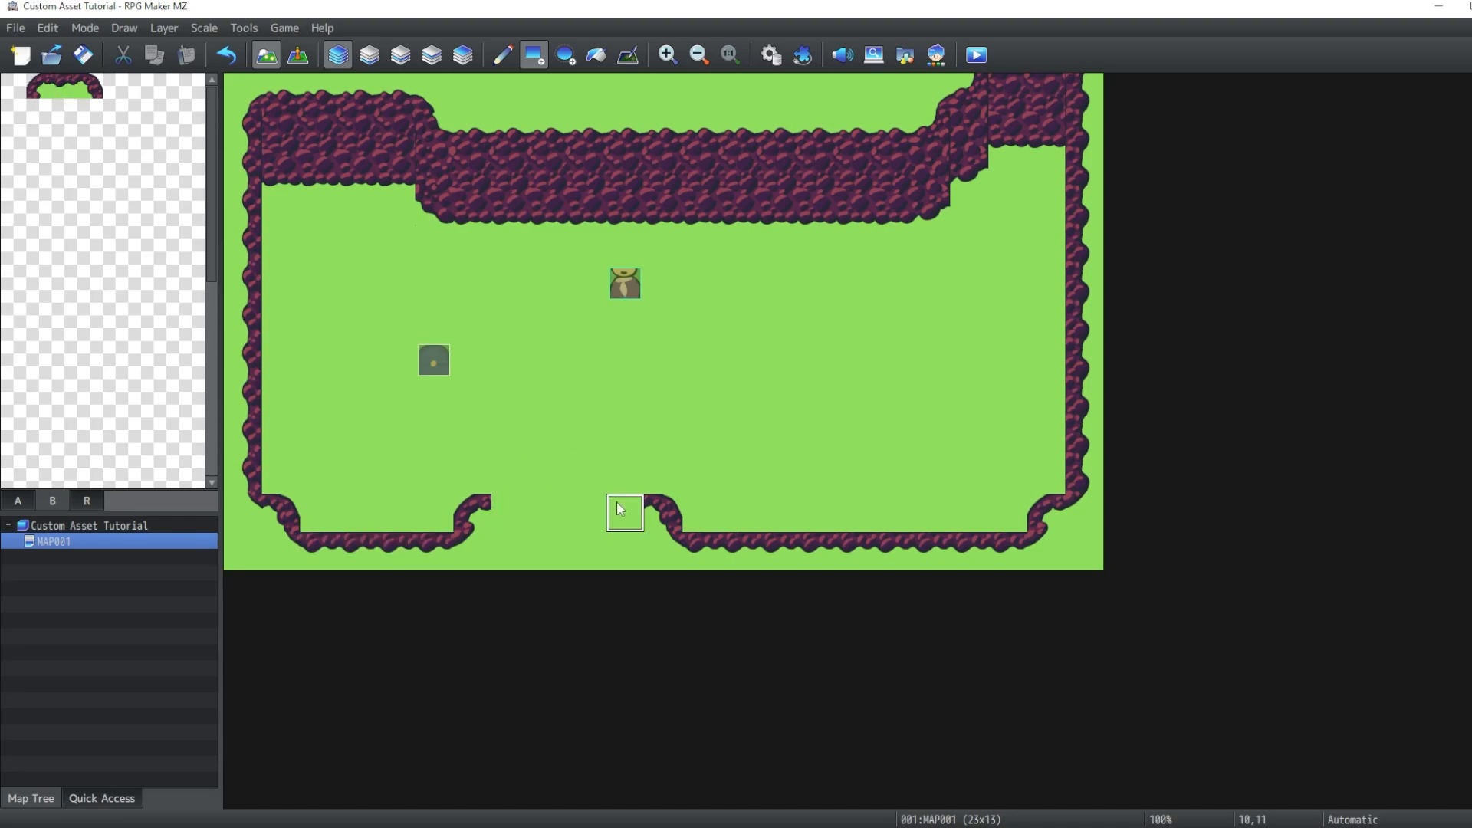
pyautogui.hotkey('ctrl', 'z')
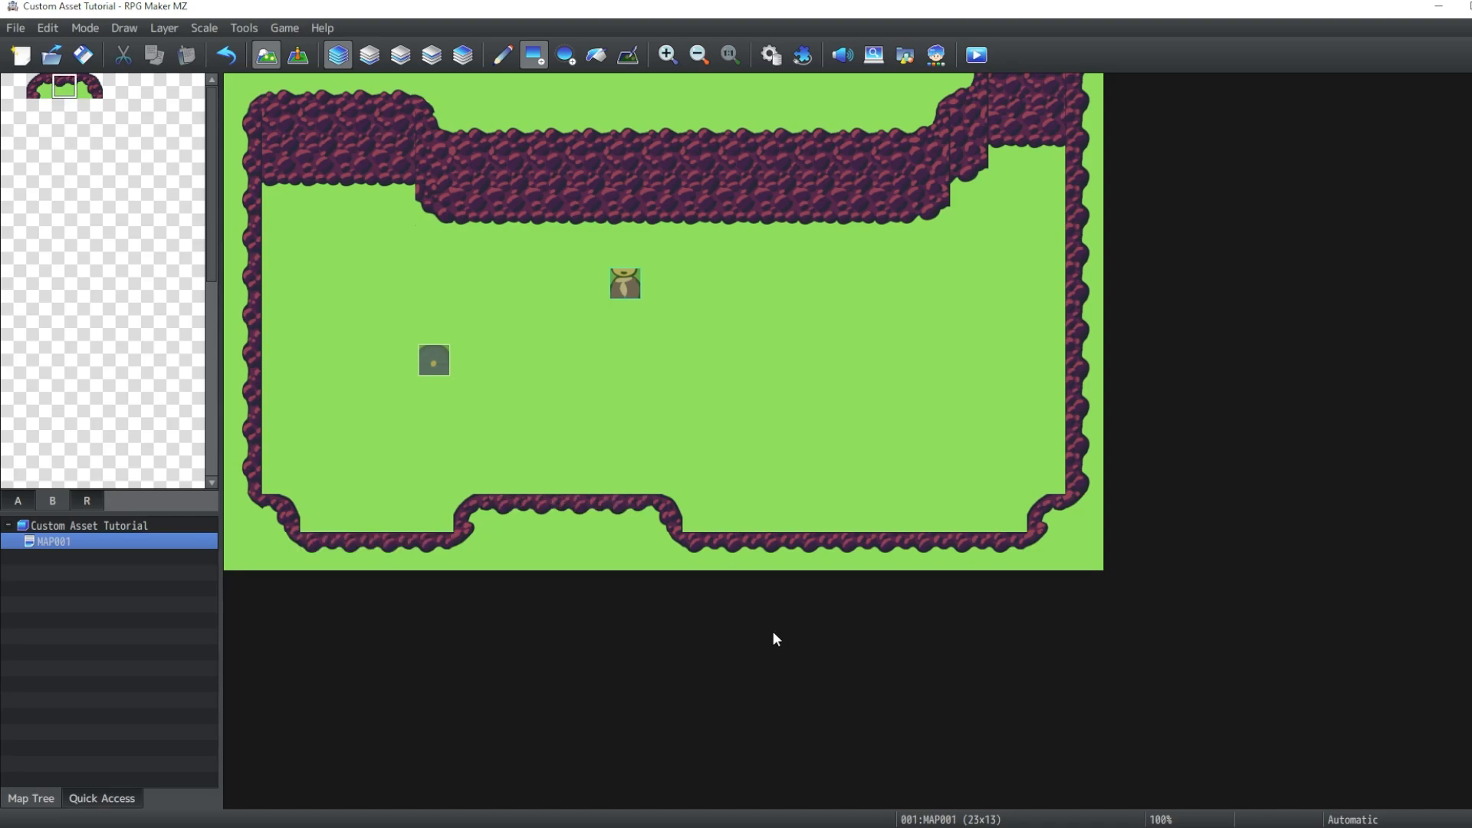
# - Start a playtest, saving changes to the game, and begin a new game
pyautogui.click(976, 55)
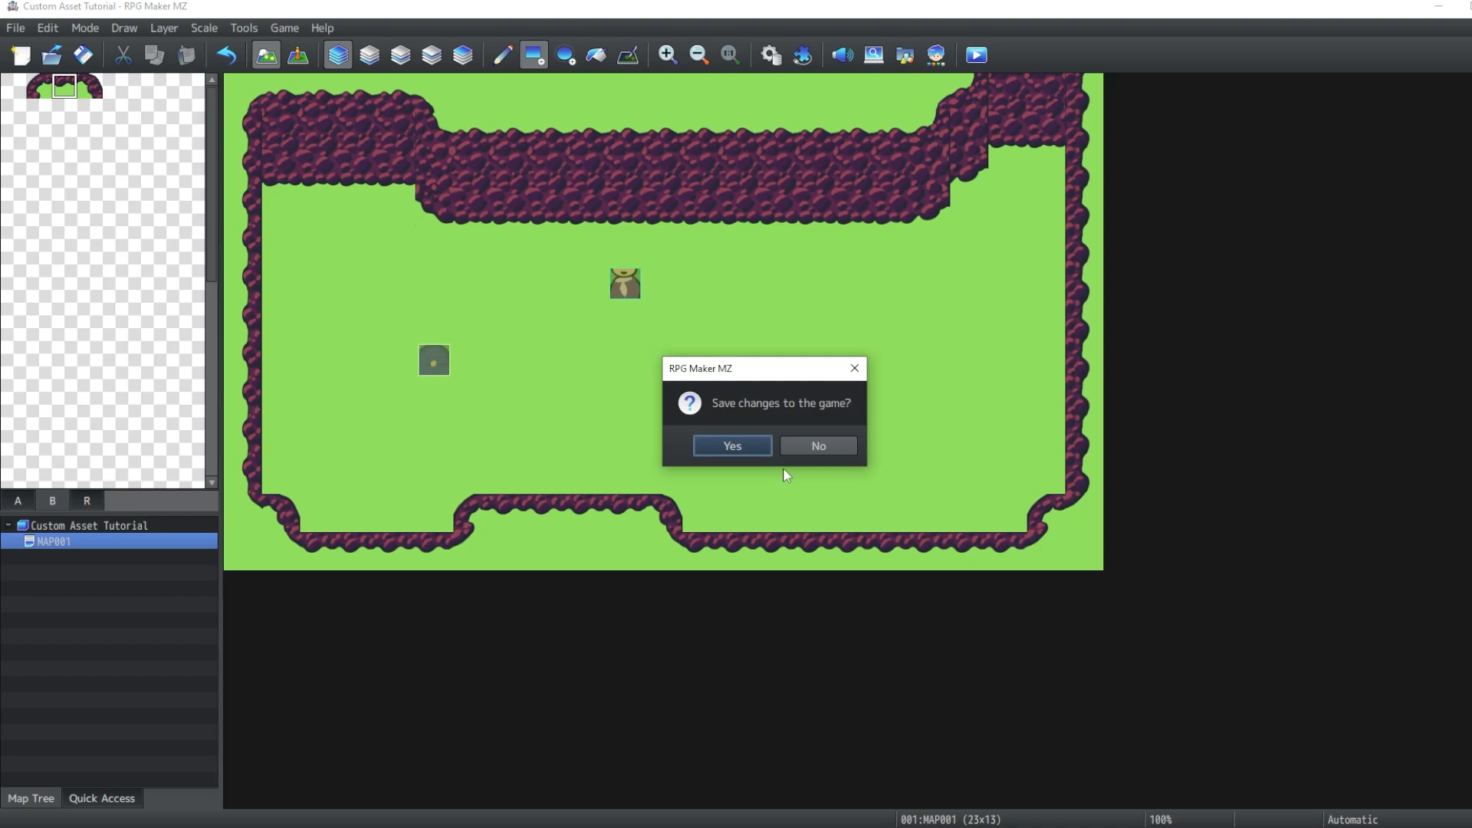
pyautogui.click(732, 445)
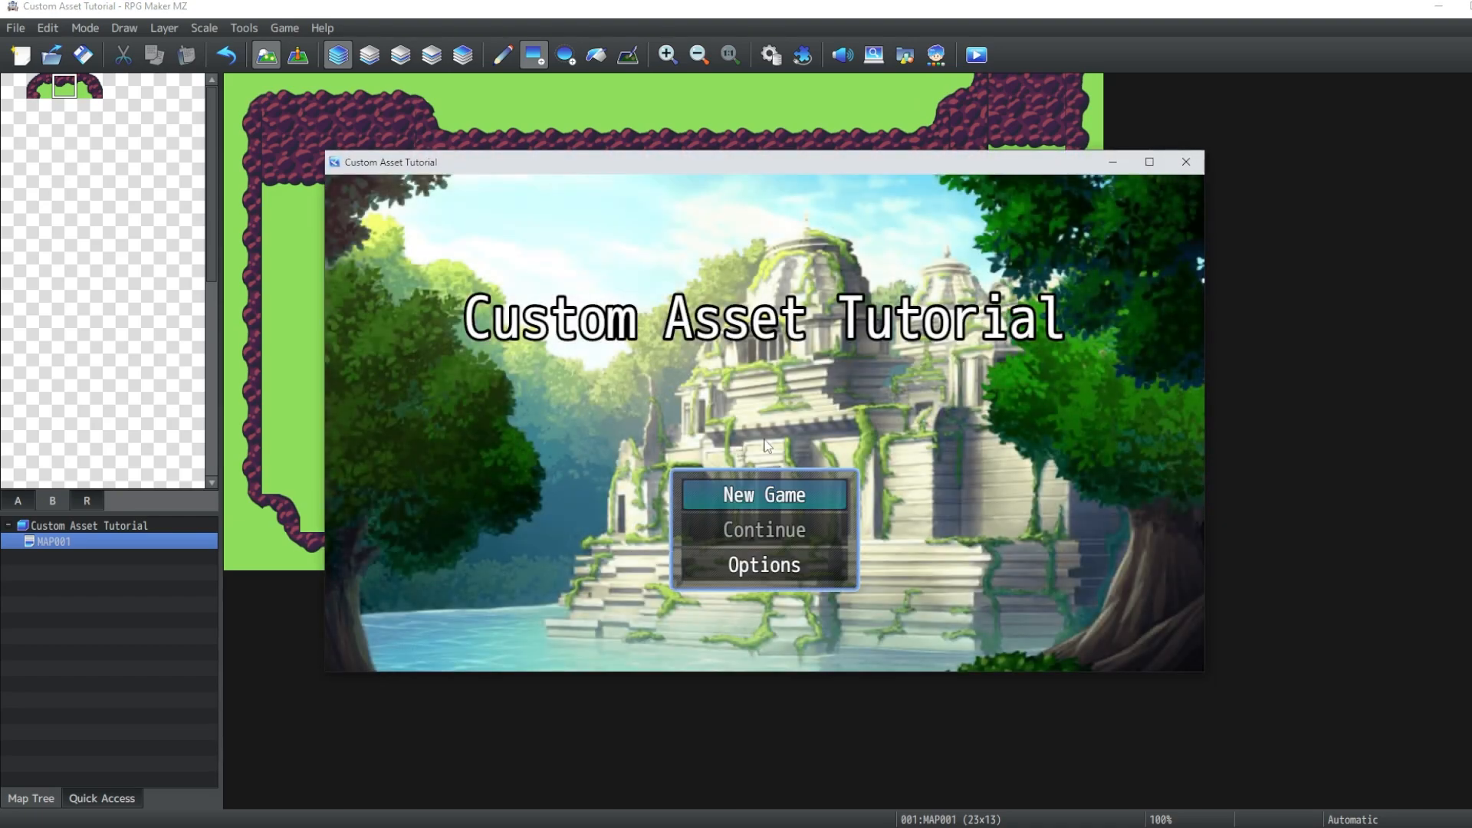
pyautogui.click(766, 497)
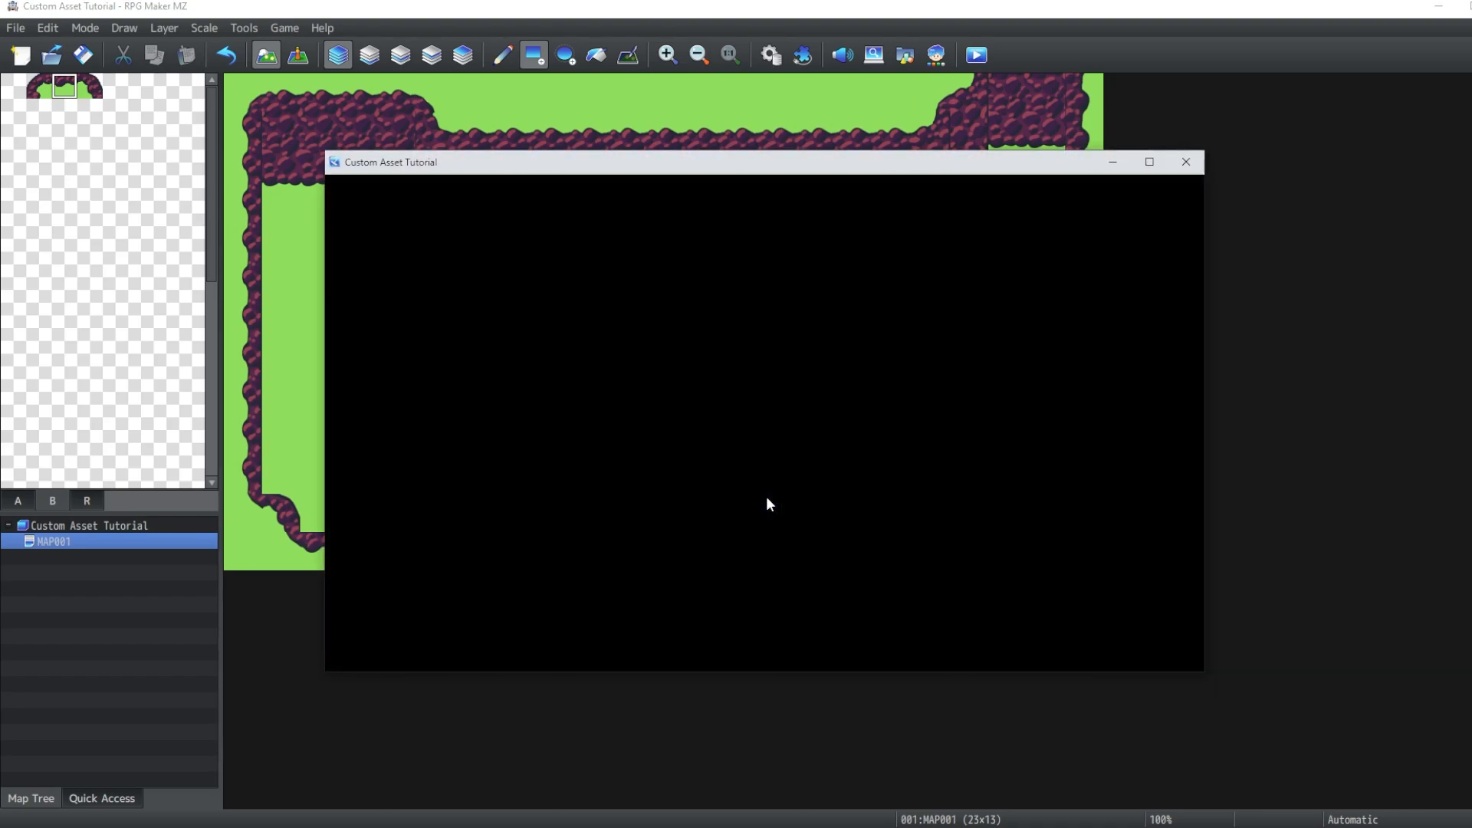
# - Walk the character around the map to test movement along the cliff edges
pyautogui.press('Down')
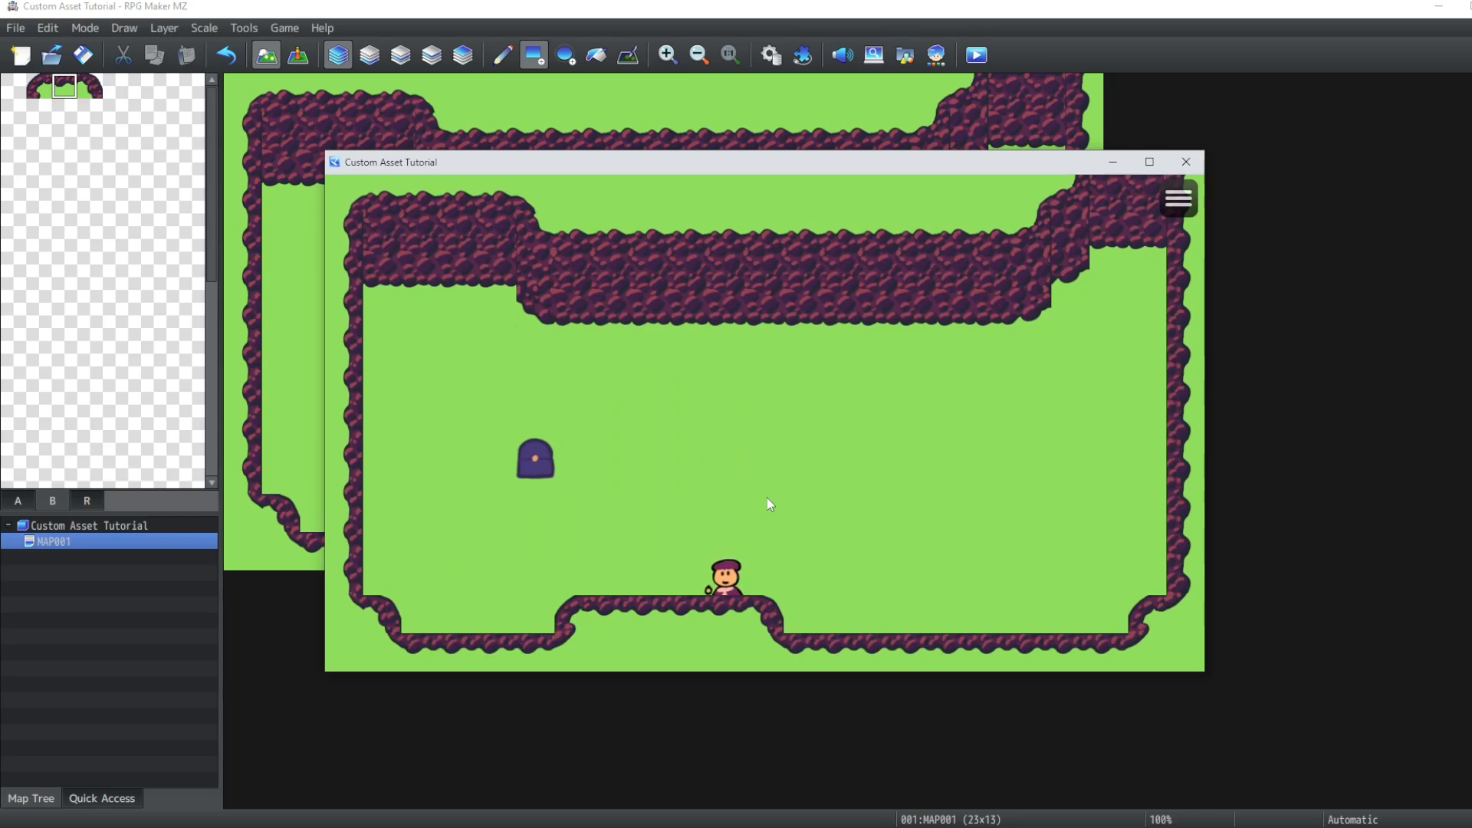
pyautogui.press('Down')
pyautogui.press('Up')
pyautogui.press('Down')
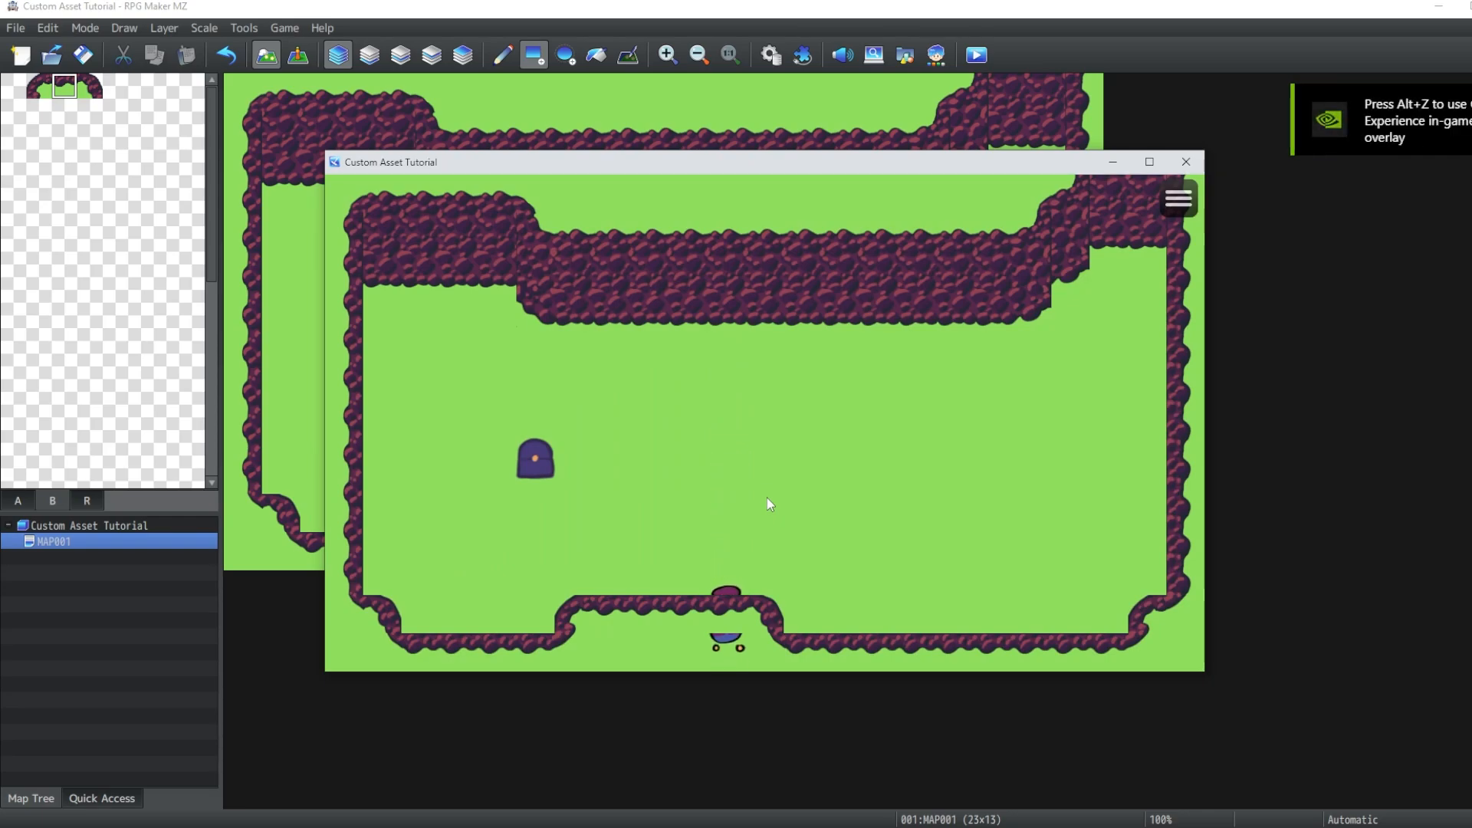
pyautogui.press('Right')
pyautogui.press('Up')
pyautogui.press('Down')
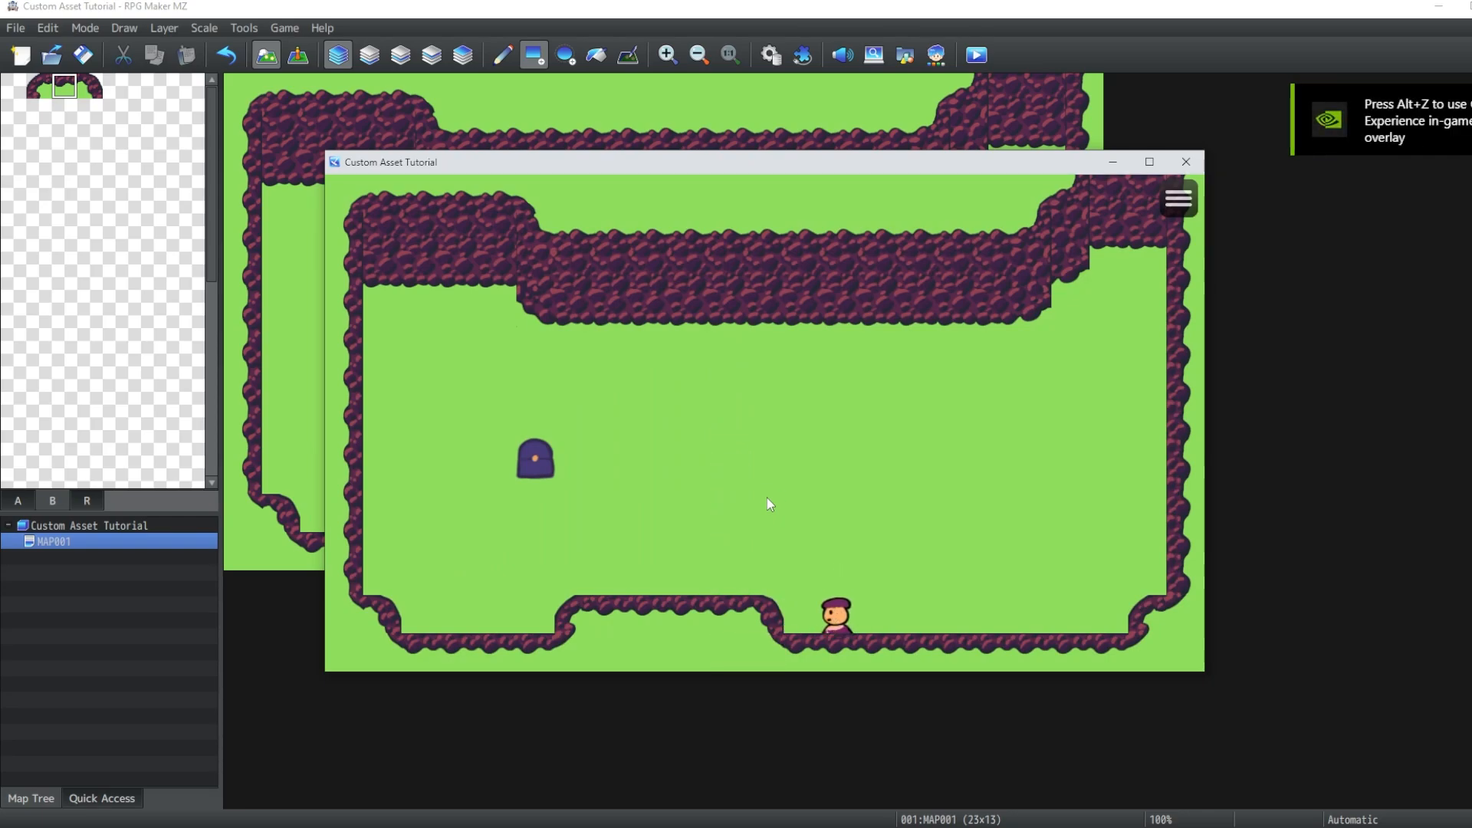
pyautogui.press('Left')
pyautogui.press('Right')
pyautogui.press('Left')
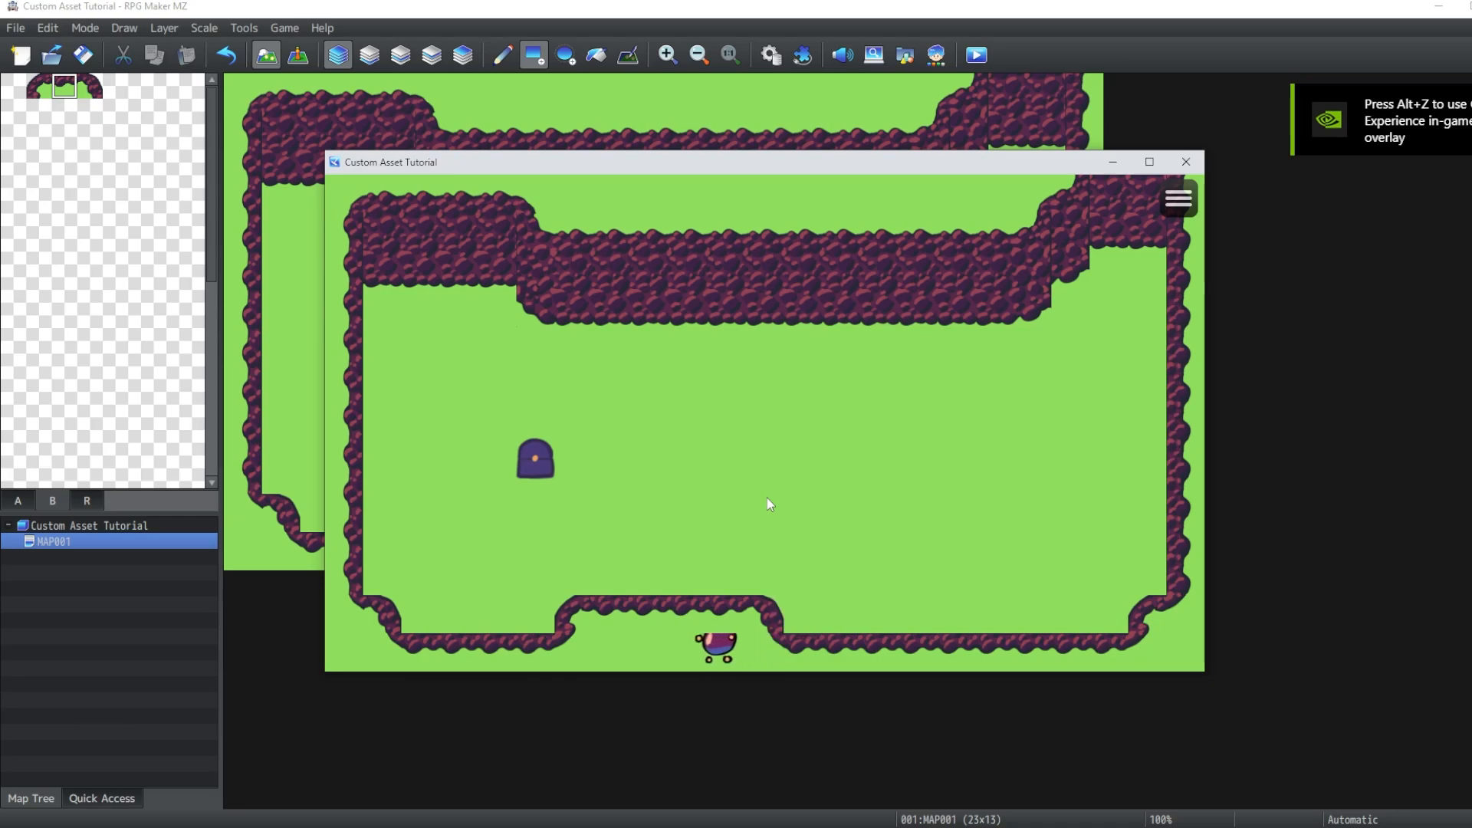
pyautogui.press('Up')
pyautogui.press('Down')
pyautogui.press('Right')
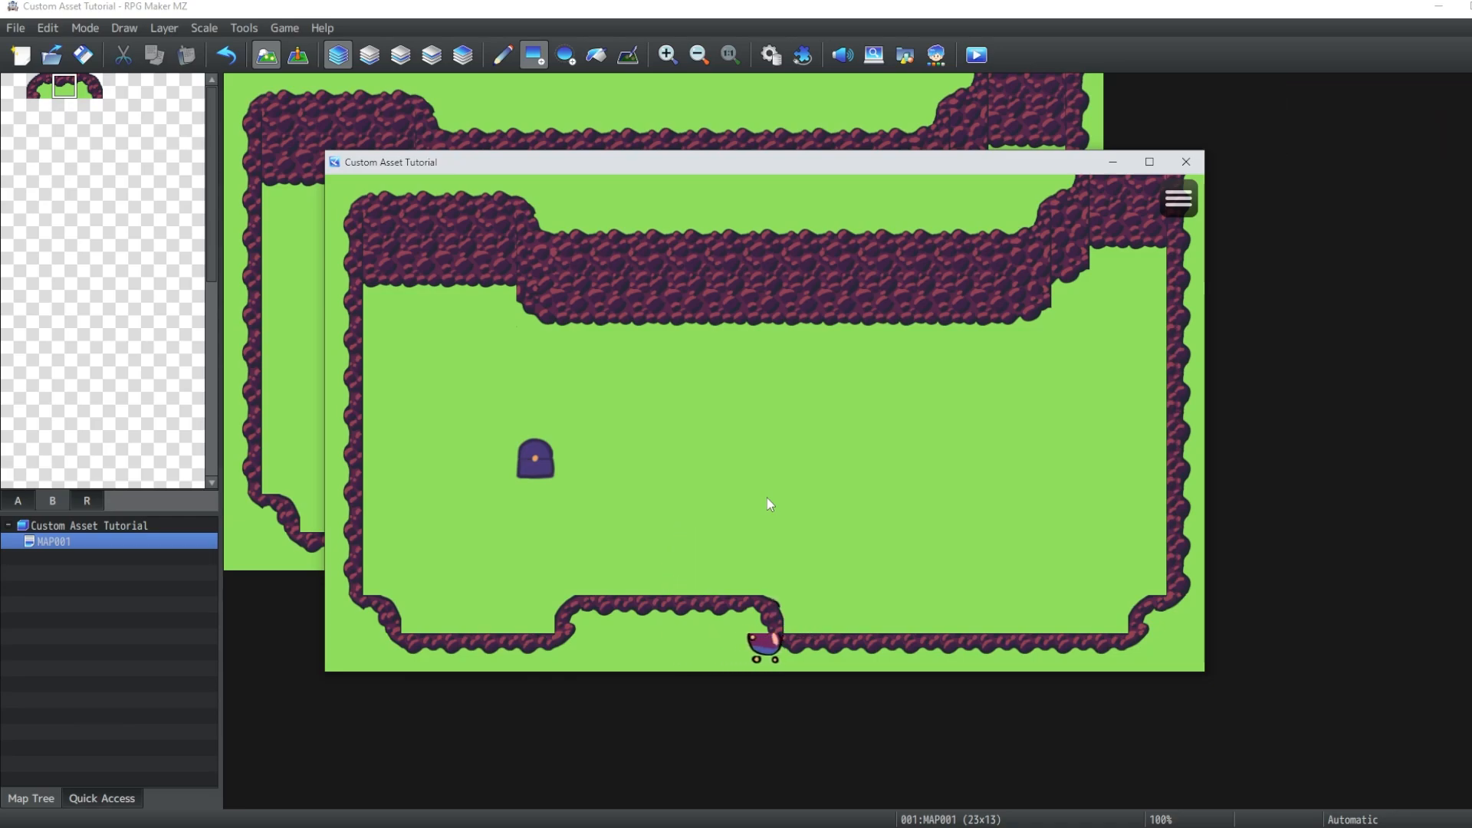
pyautogui.press('Right')
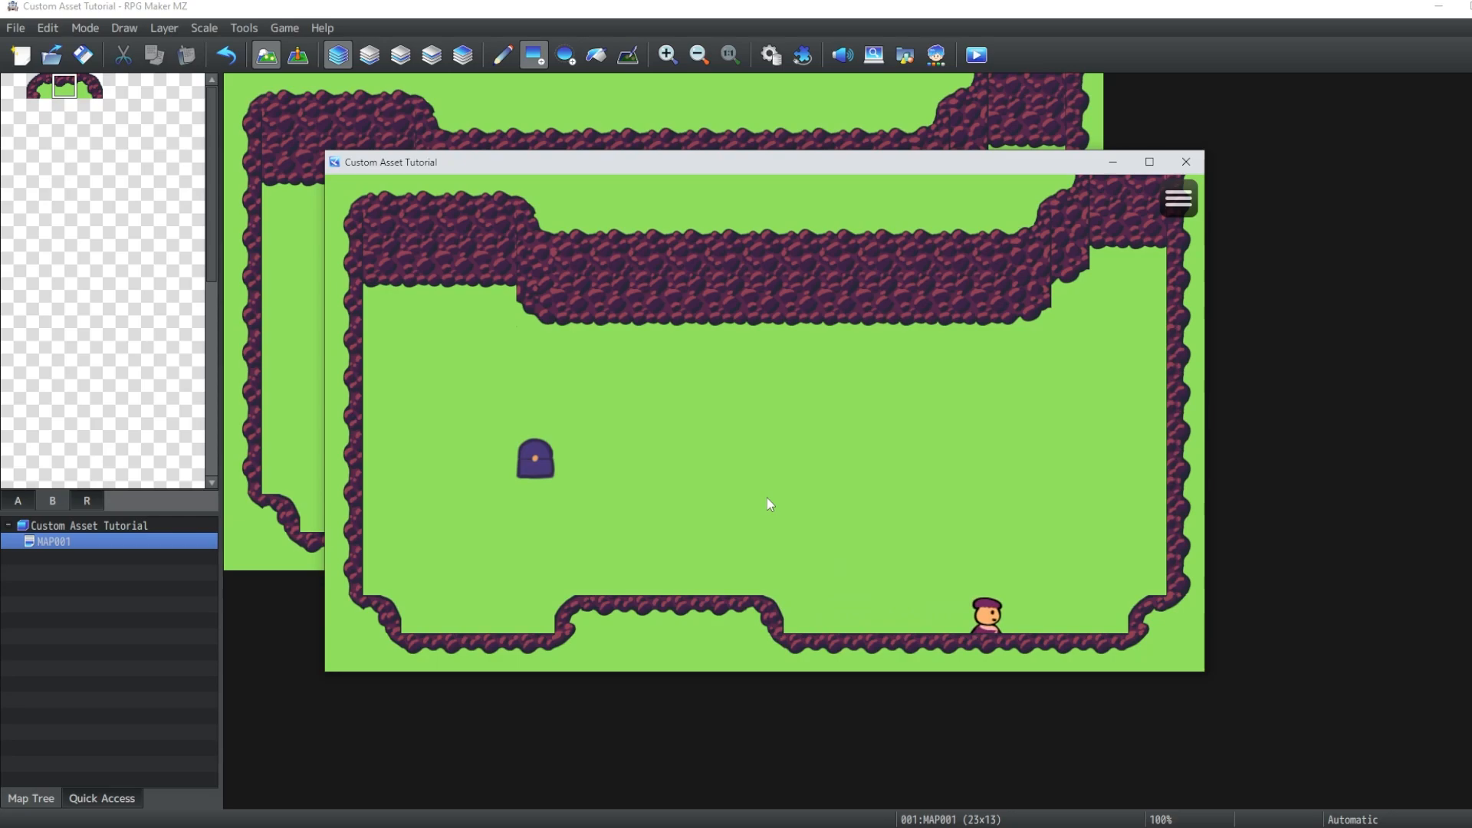
pyautogui.press('Up')
pyautogui.press('Down')
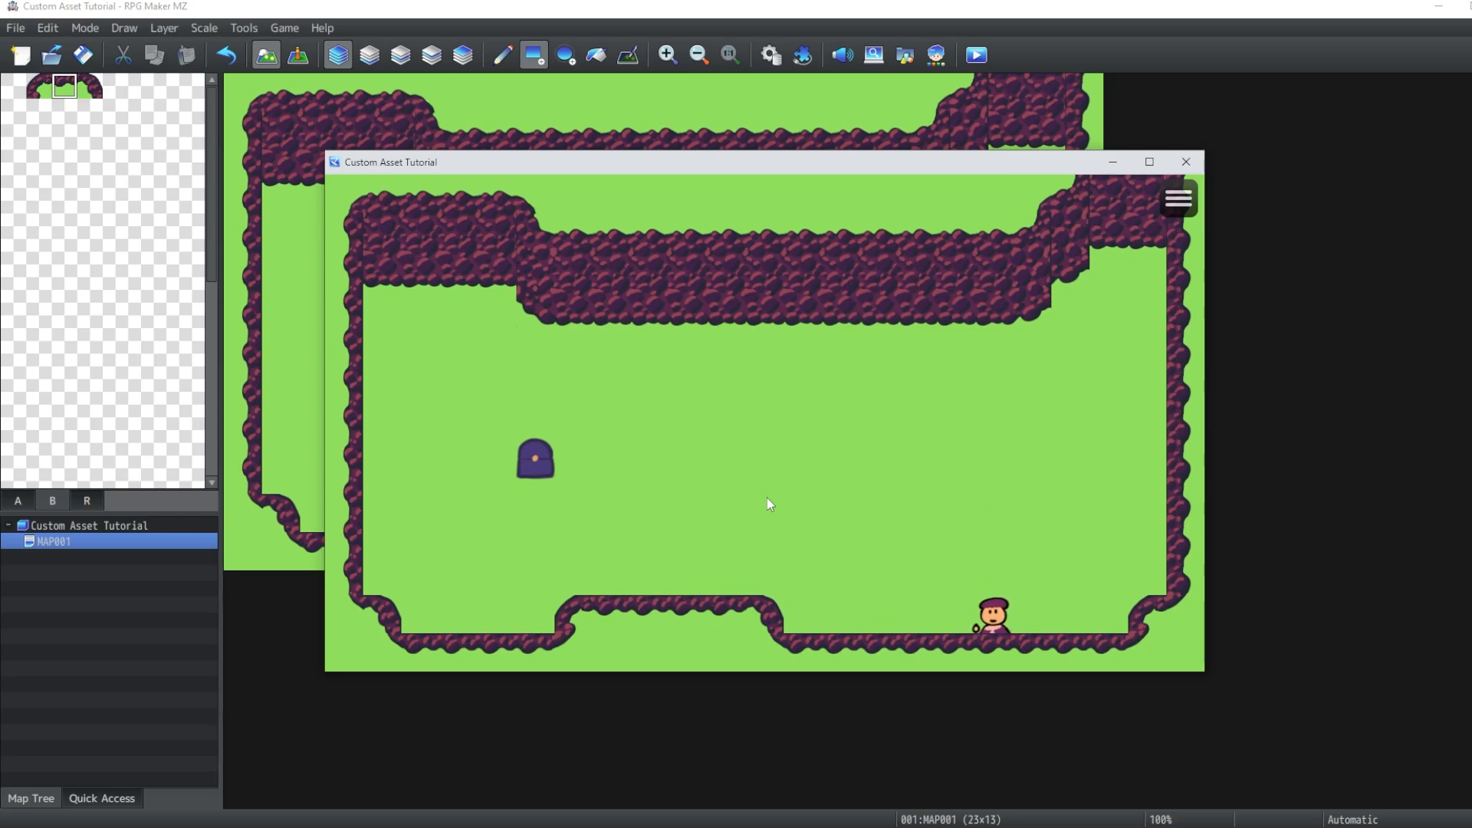
pyautogui.press('Up')
pyautogui.press('Down')
pyautogui.press('Up')
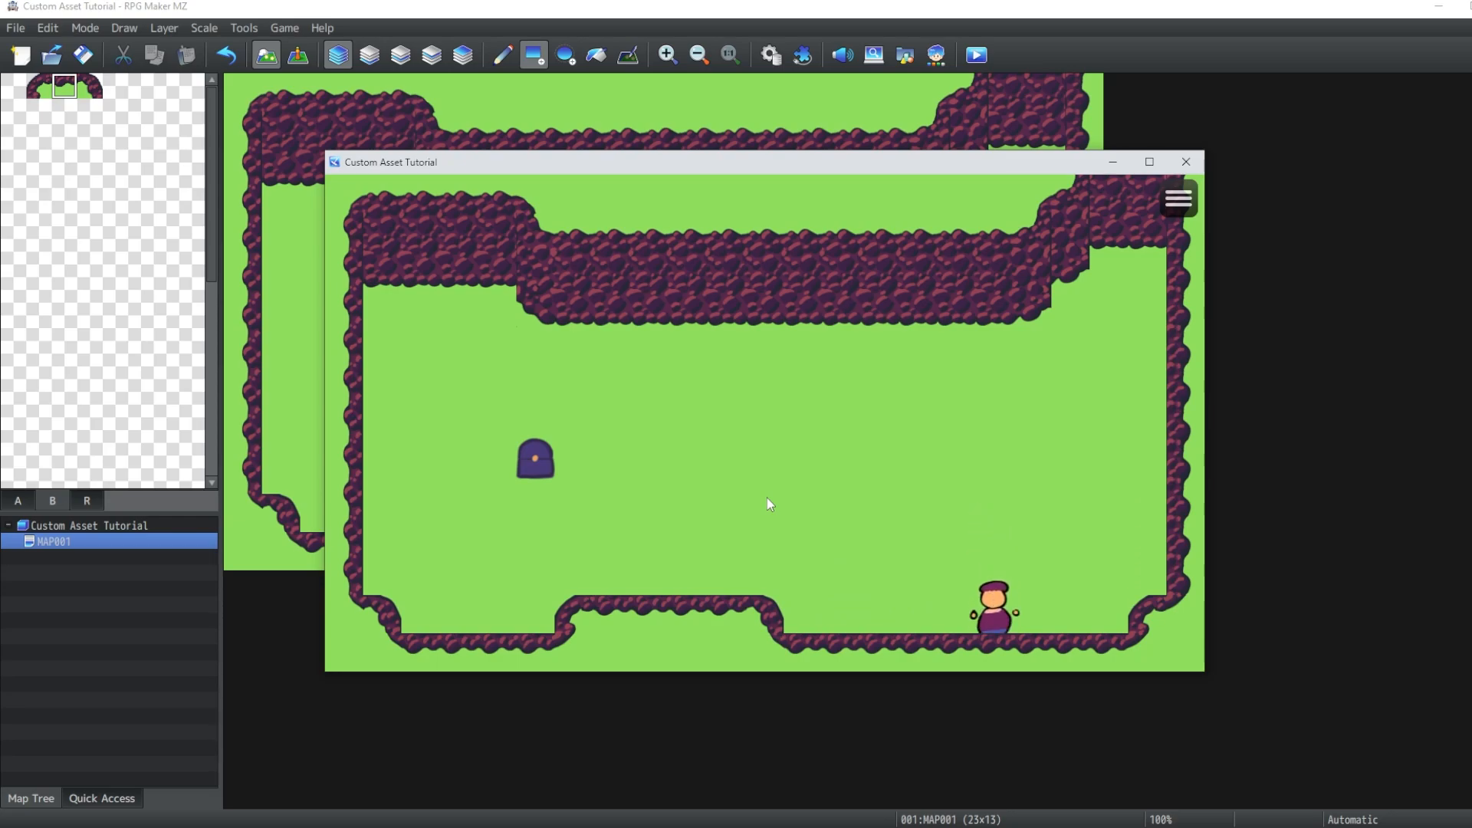
pyautogui.press('Down')
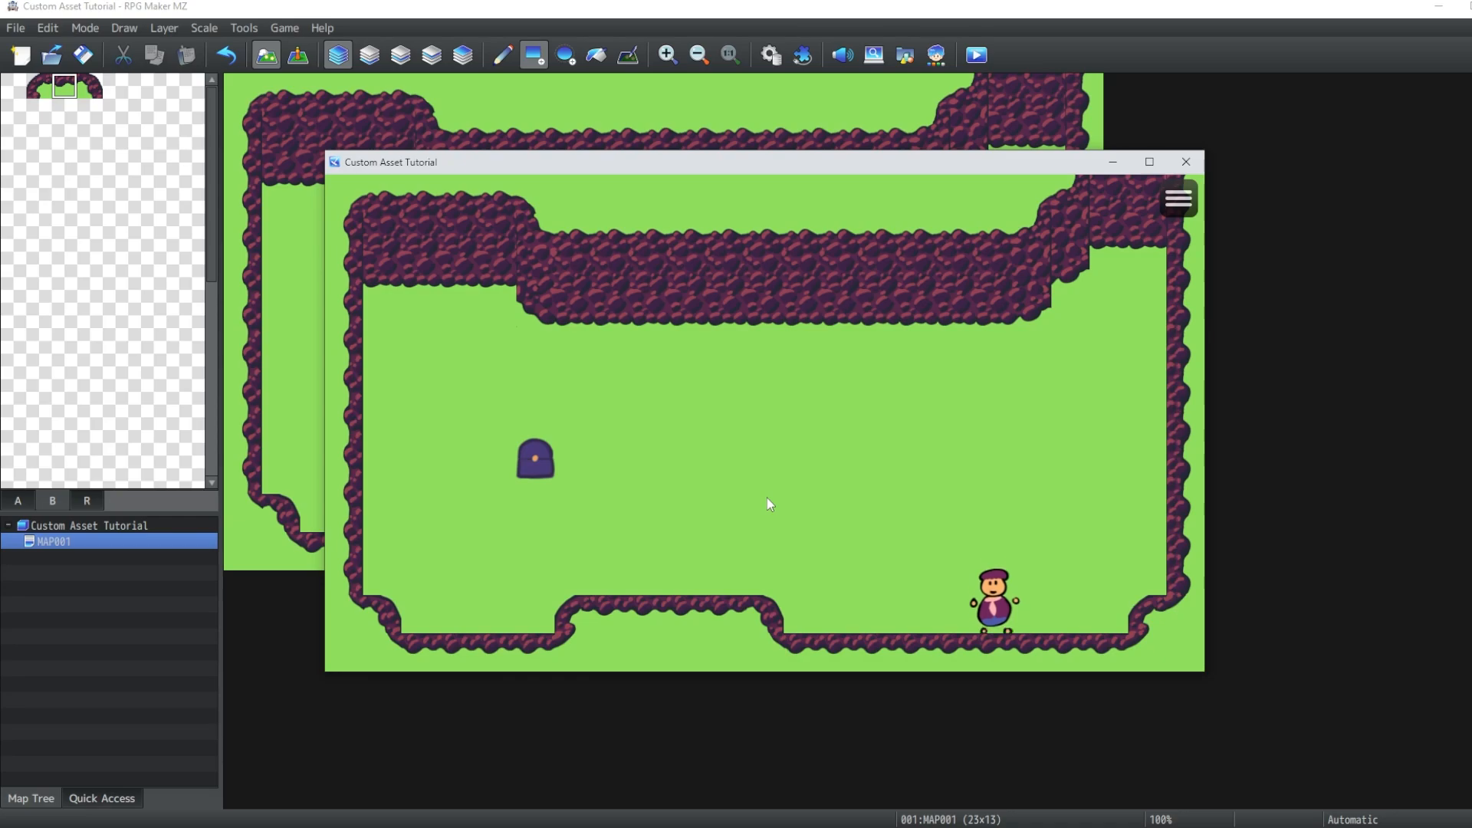
pyautogui.press('Down')
pyautogui.press('Up')
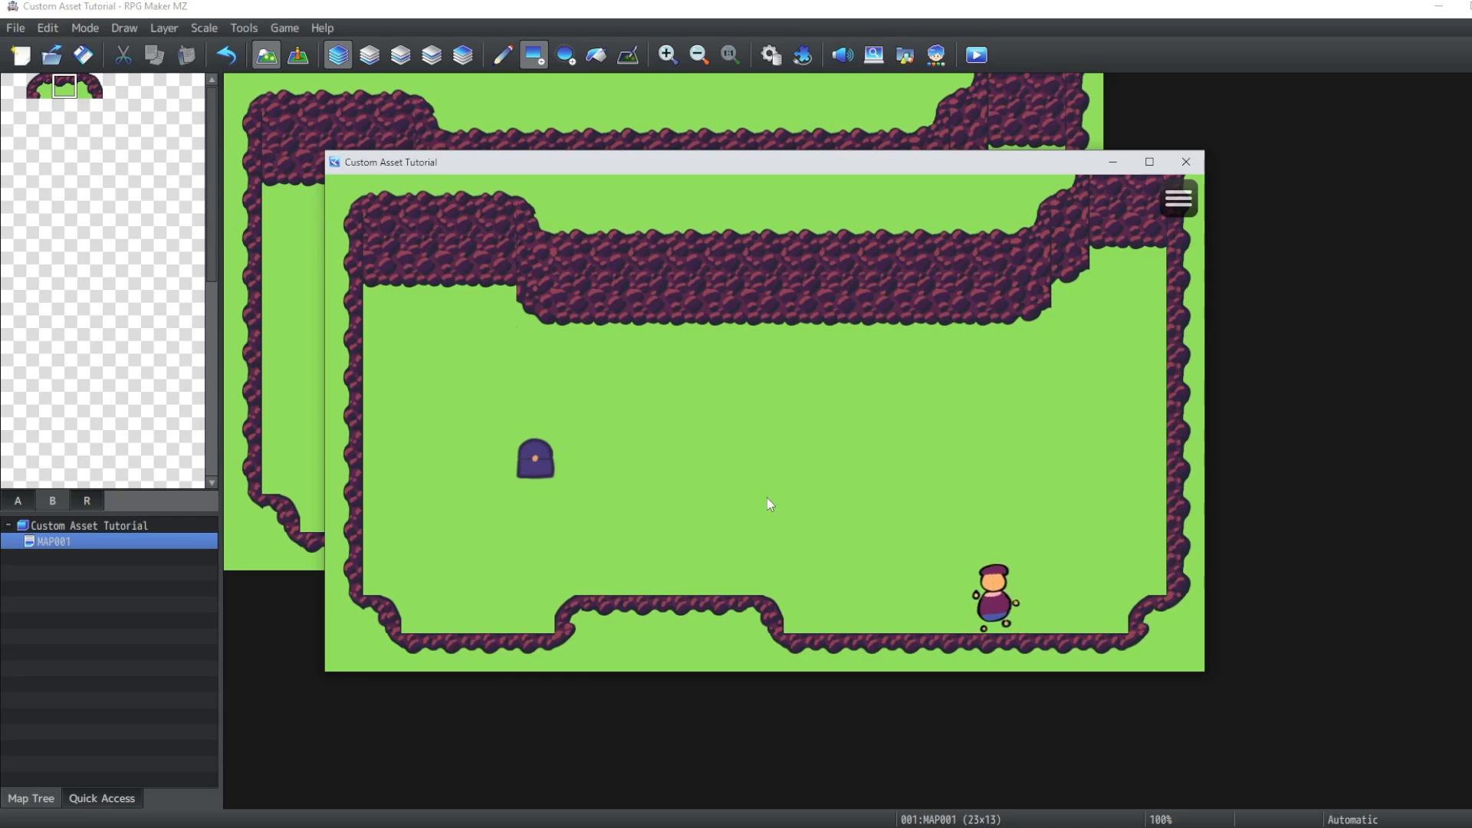
pyautogui.press('Right')
pyautogui.press('Left')
pyautogui.press('Up')
pyautogui.press('Left')
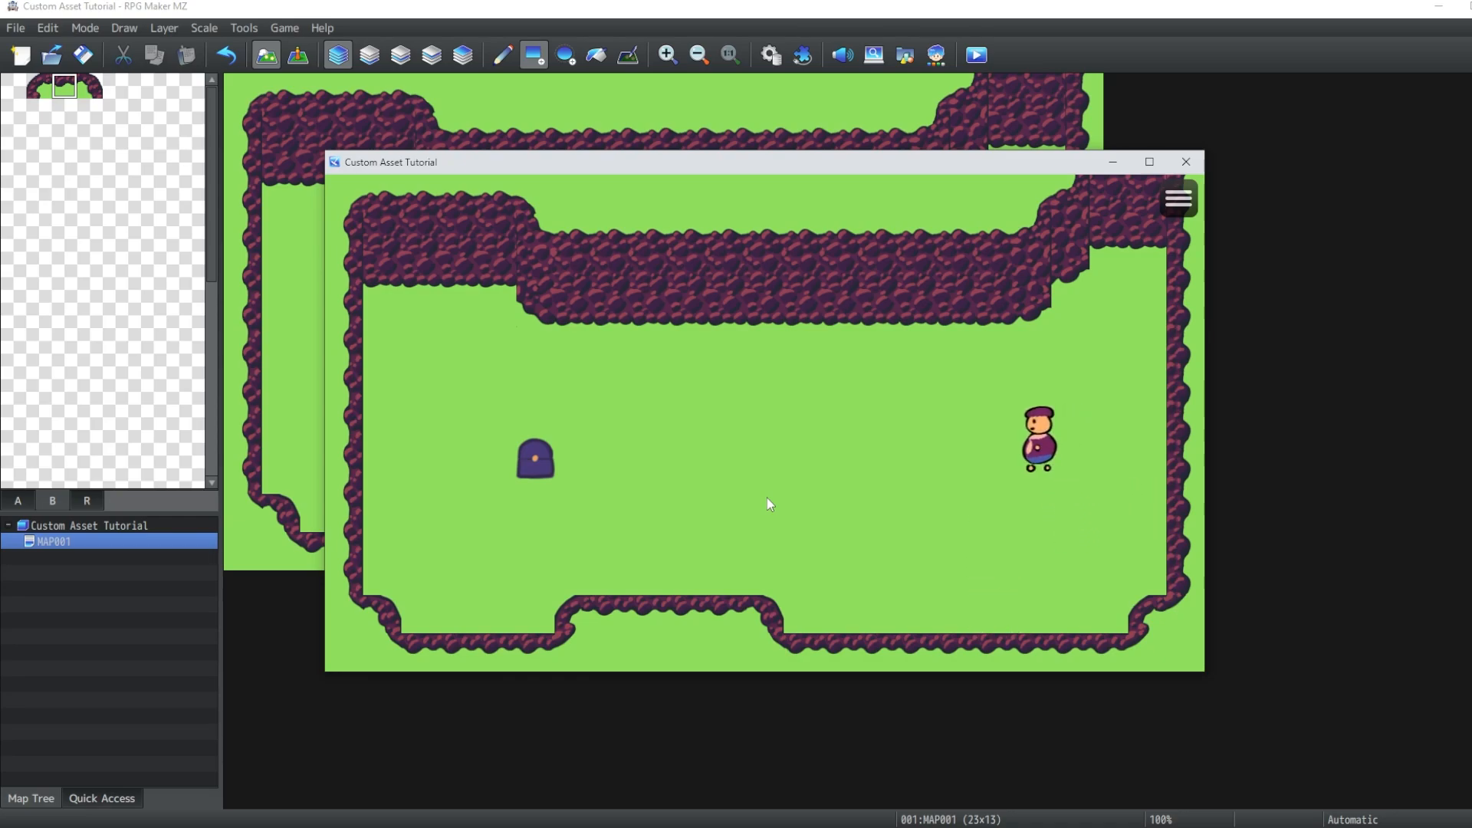
# - Place a vertical ladder tile into the middle of the top cliff wall
pyautogui.click(139, 538)
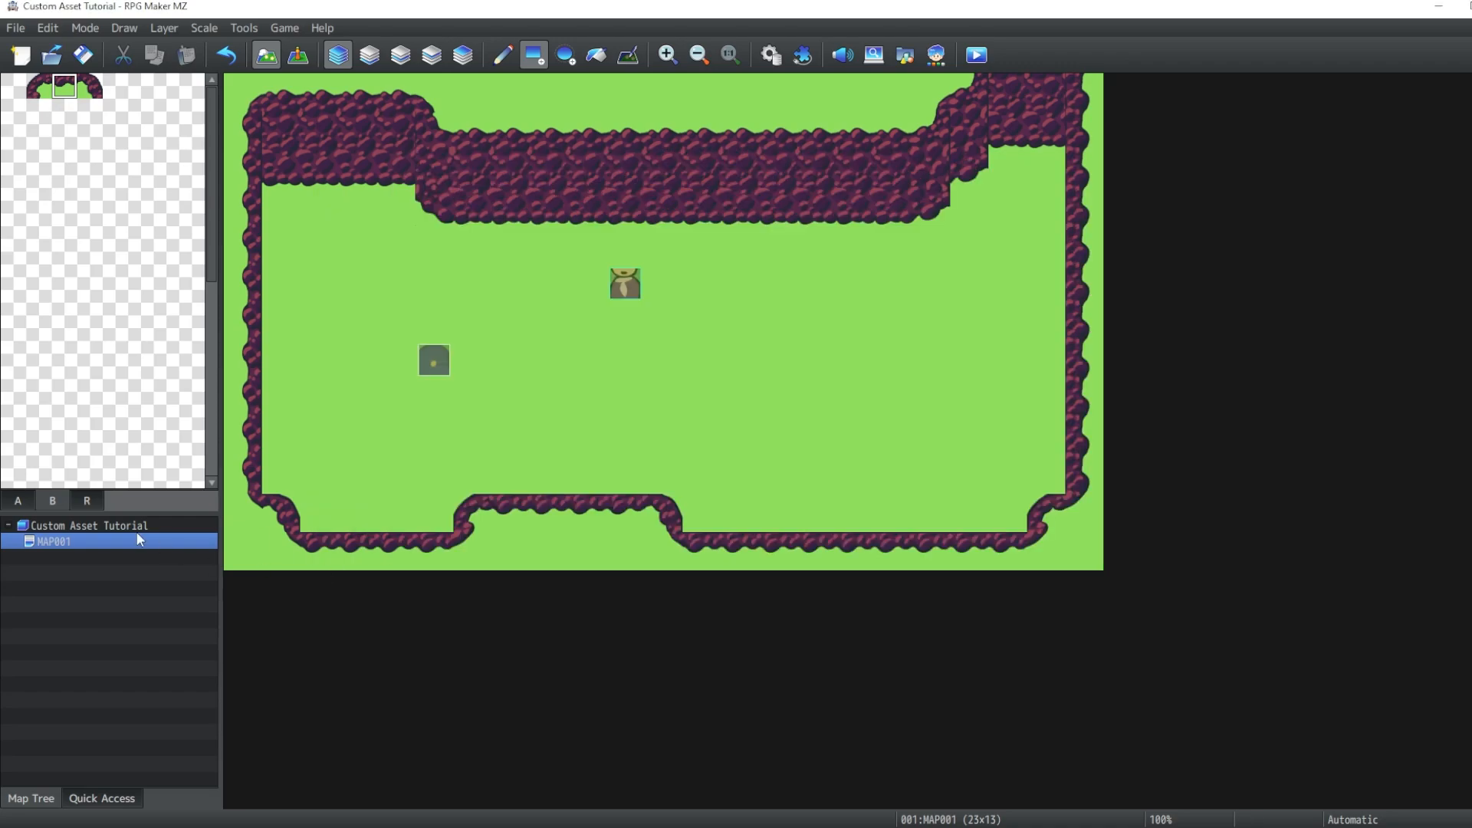
pyautogui.click(24, 502)
pyautogui.moveTo(13, 295); pyautogui.dragTo(13, 351)
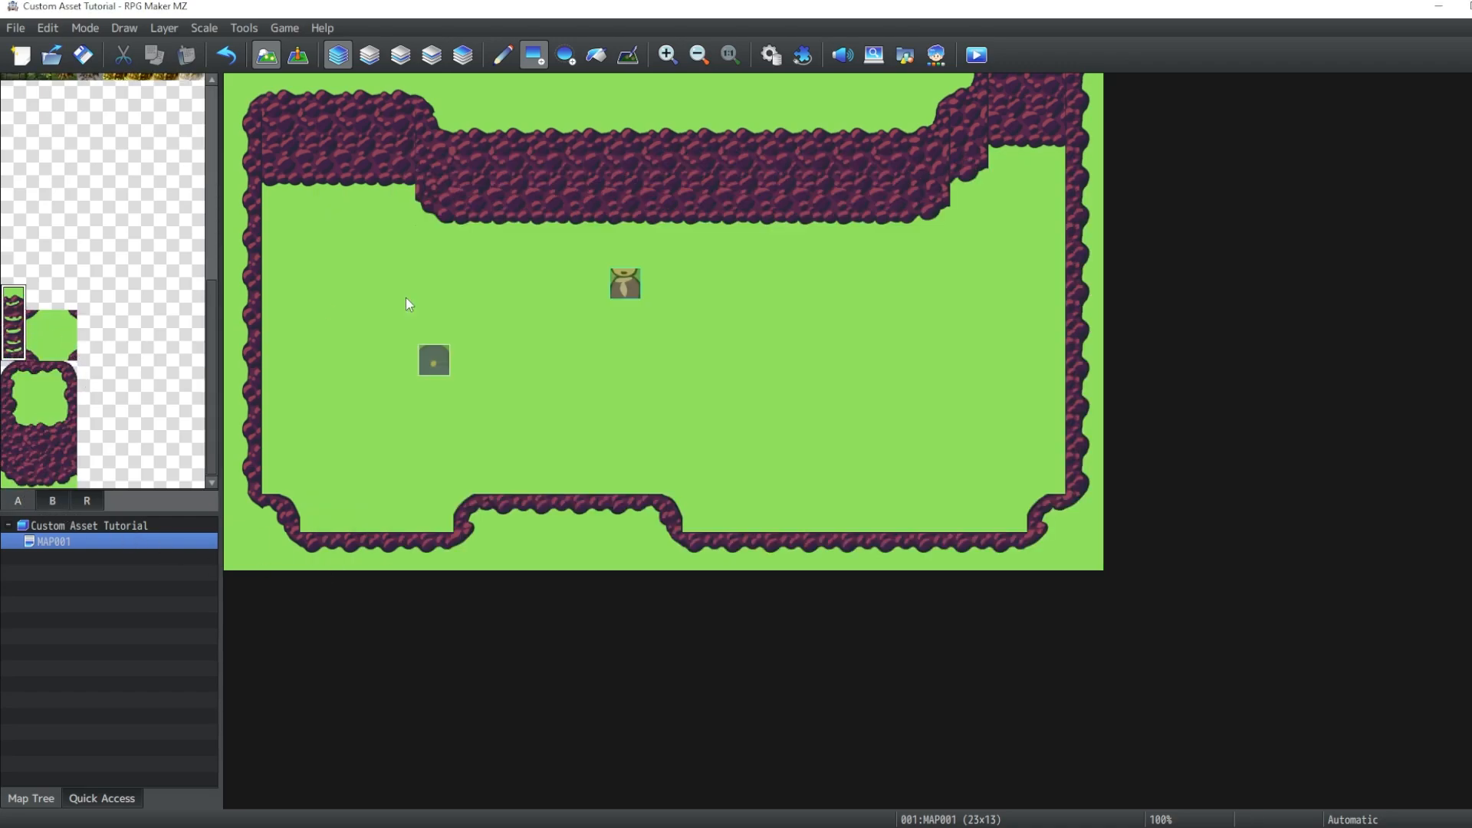
pyautogui.click(664, 161)
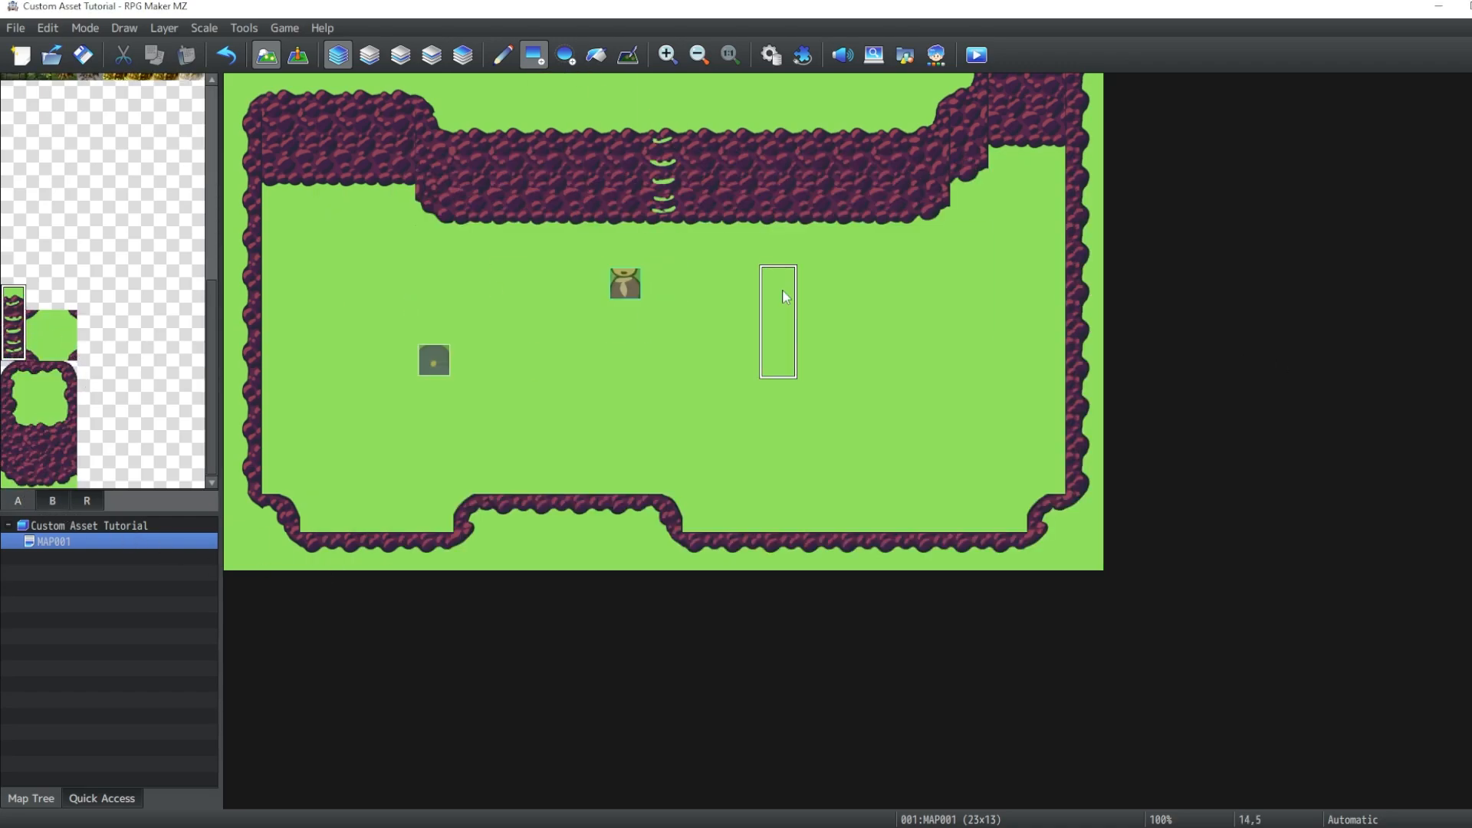
# - Carve a recessed alcove into the right cliff wall using cliff edge tiles
pyautogui.rightClick(588, 92)
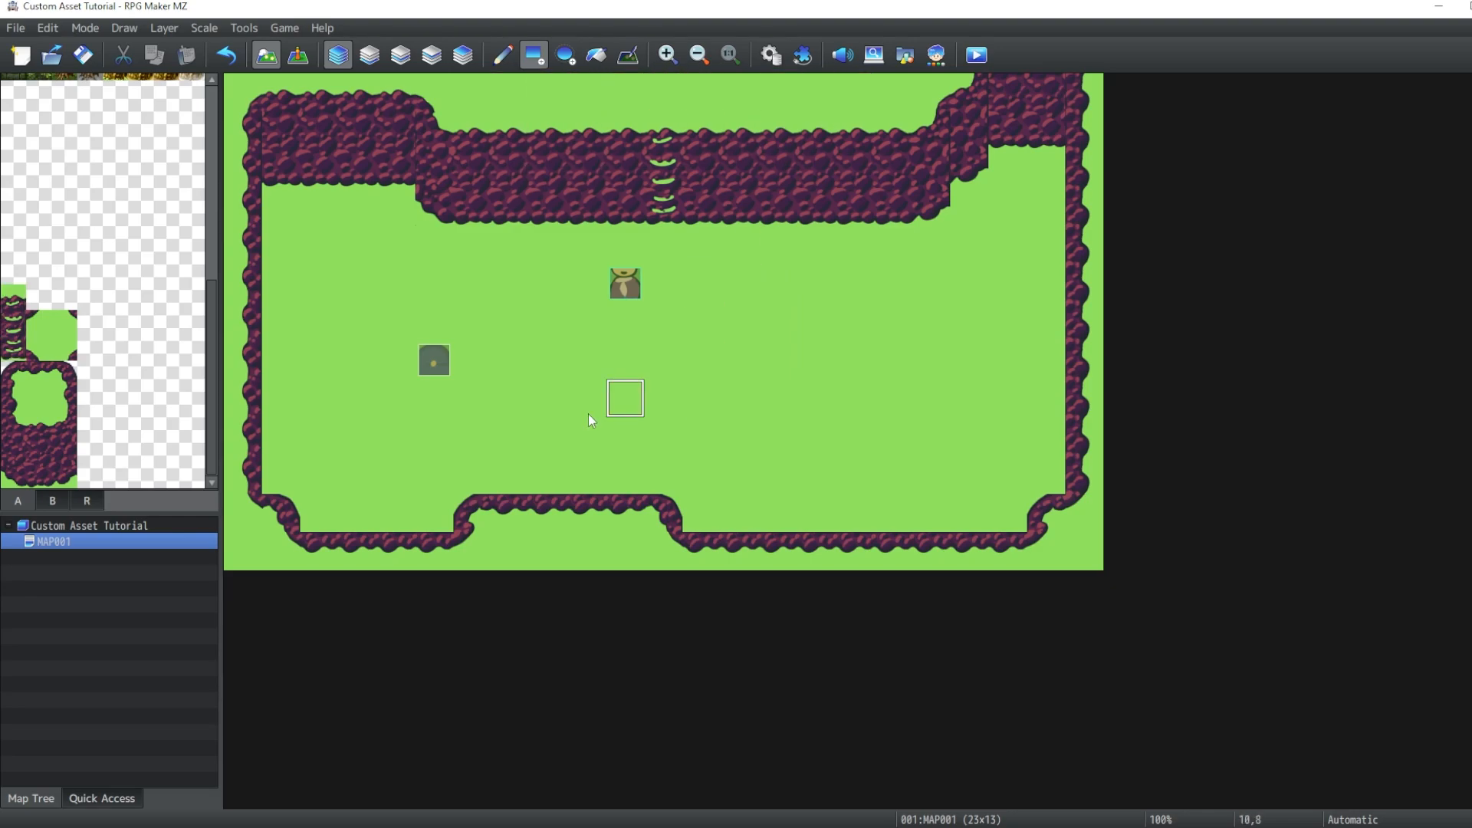
pyautogui.moveTo(13, 400); pyautogui.dragTo(13, 424)
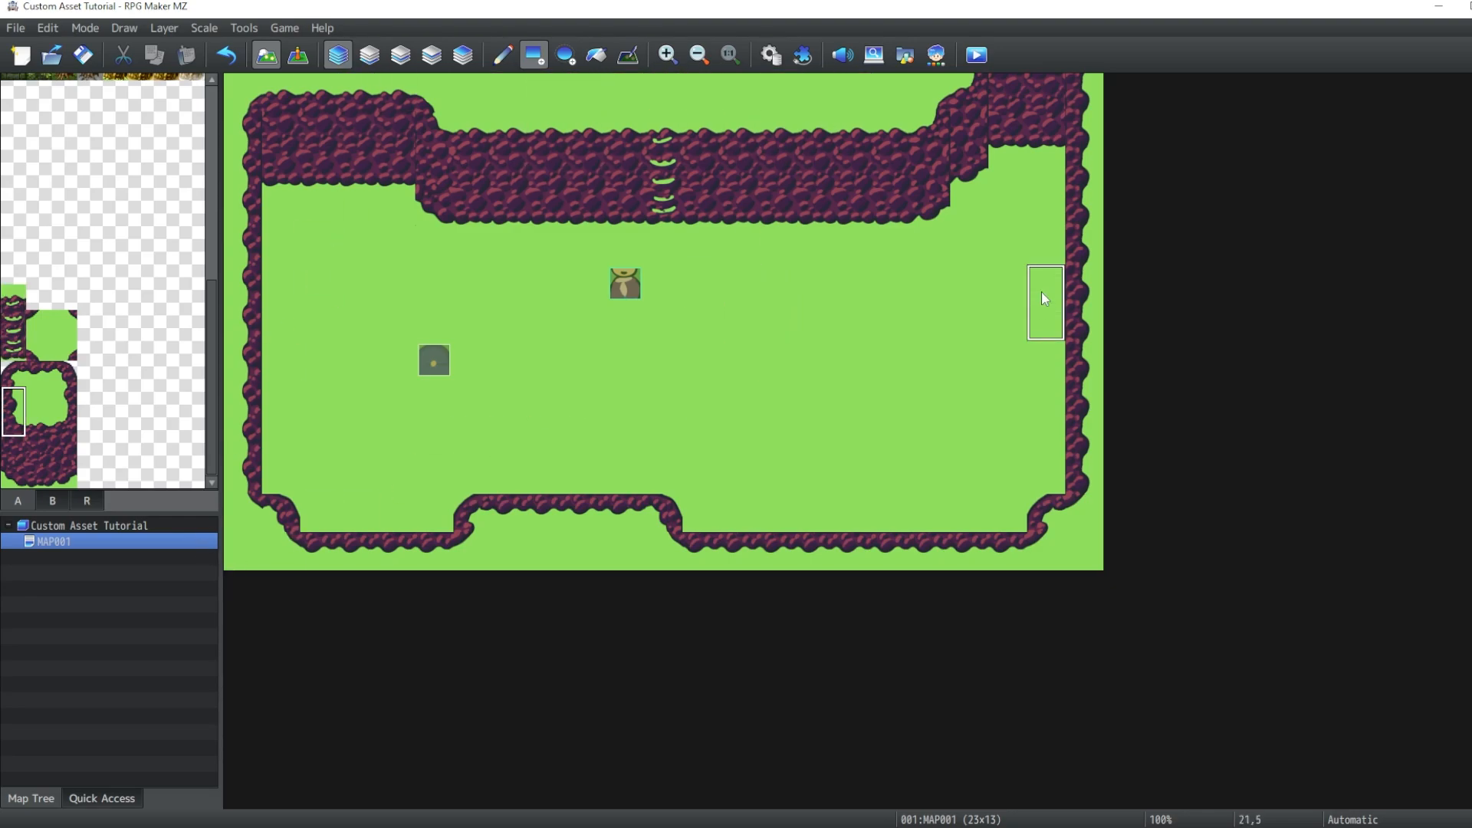
pyautogui.click(1041, 293)
pyautogui.click(15, 479)
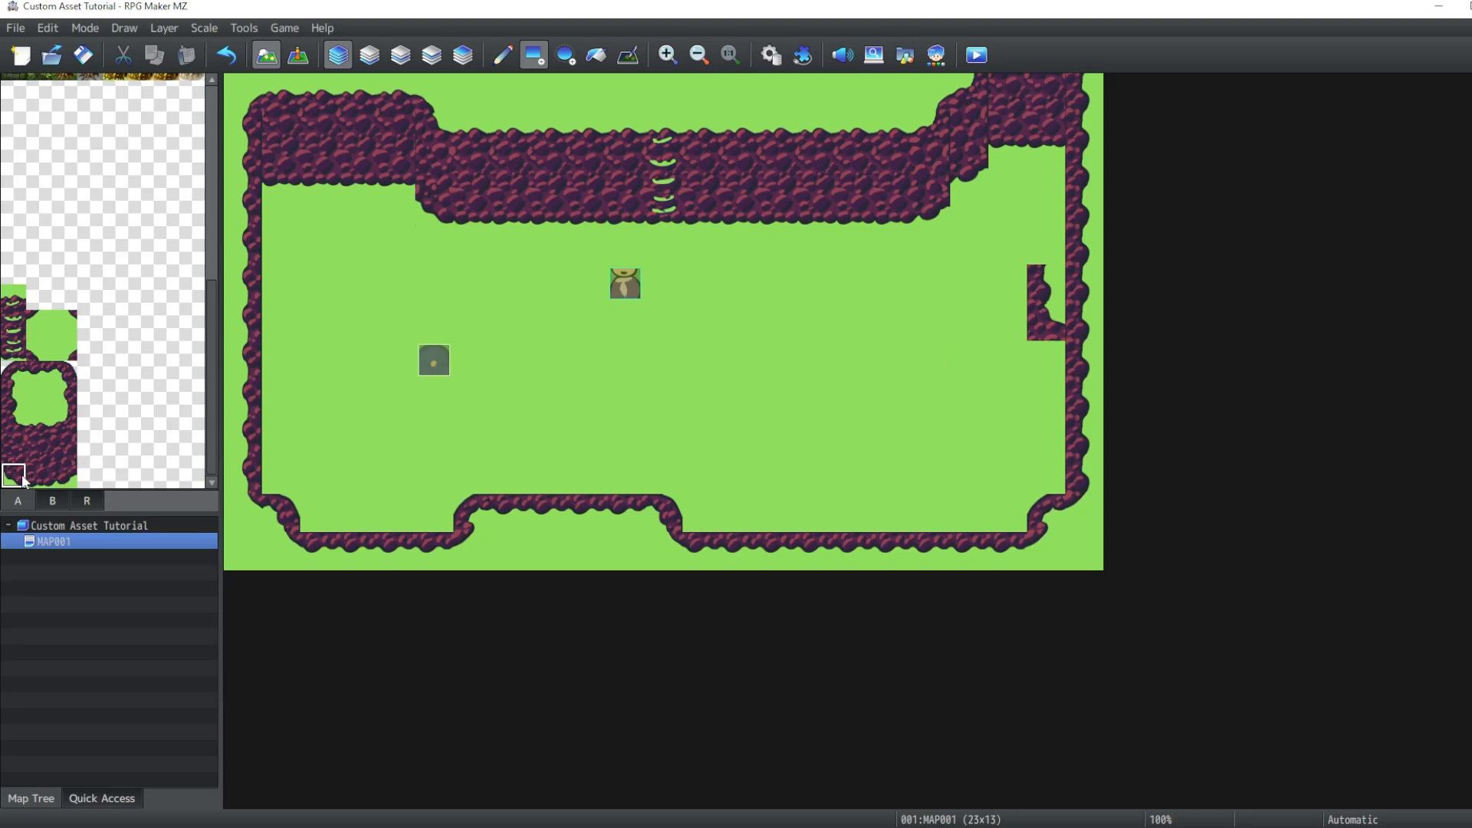
pyautogui.click(1047, 360)
pyautogui.scroll(5, 76, 479)
pyautogui.click(38, 86)
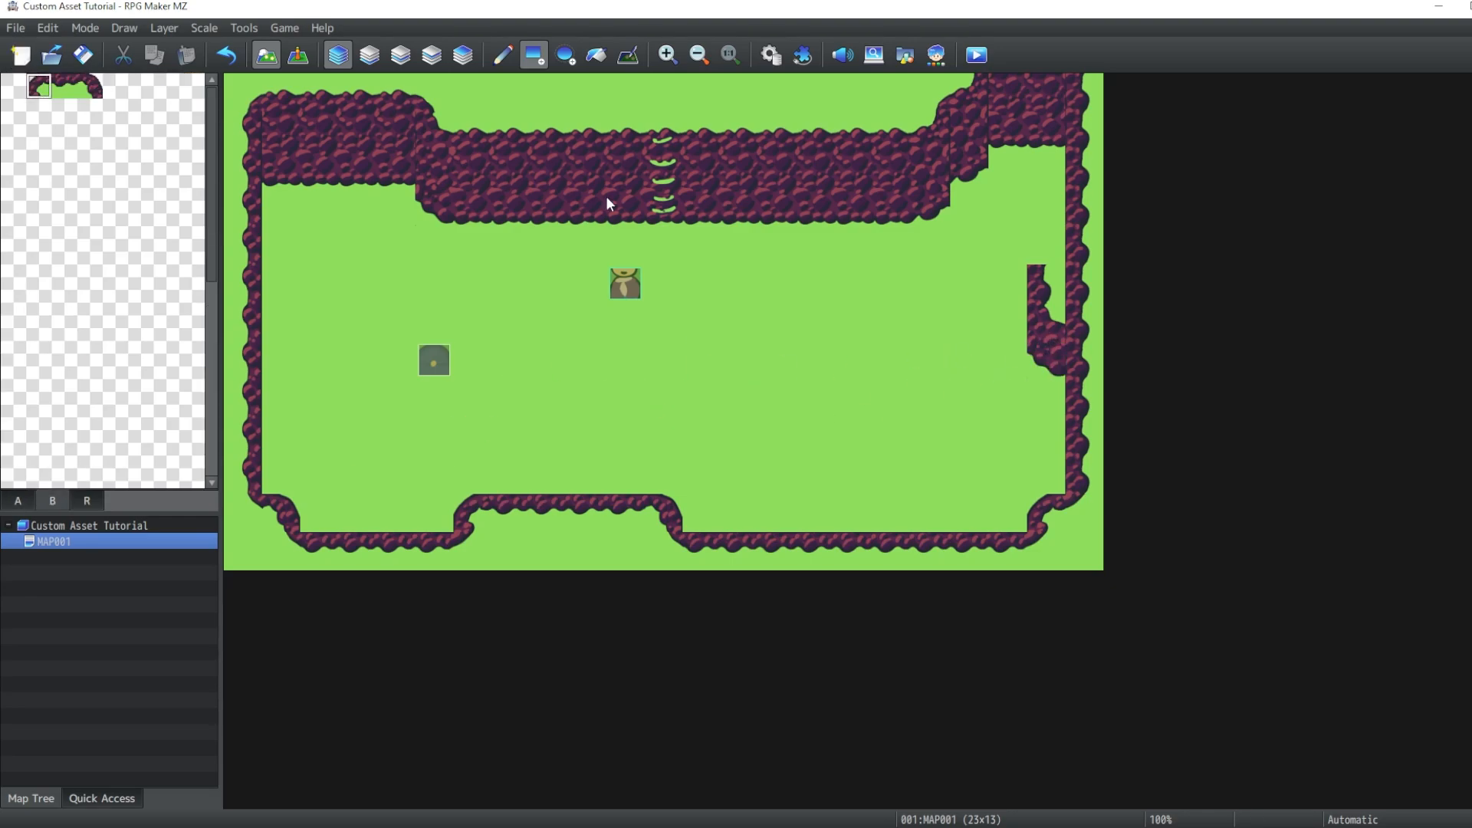
pyautogui.click(1045, 245)
pyautogui.rightClick(663, 506)
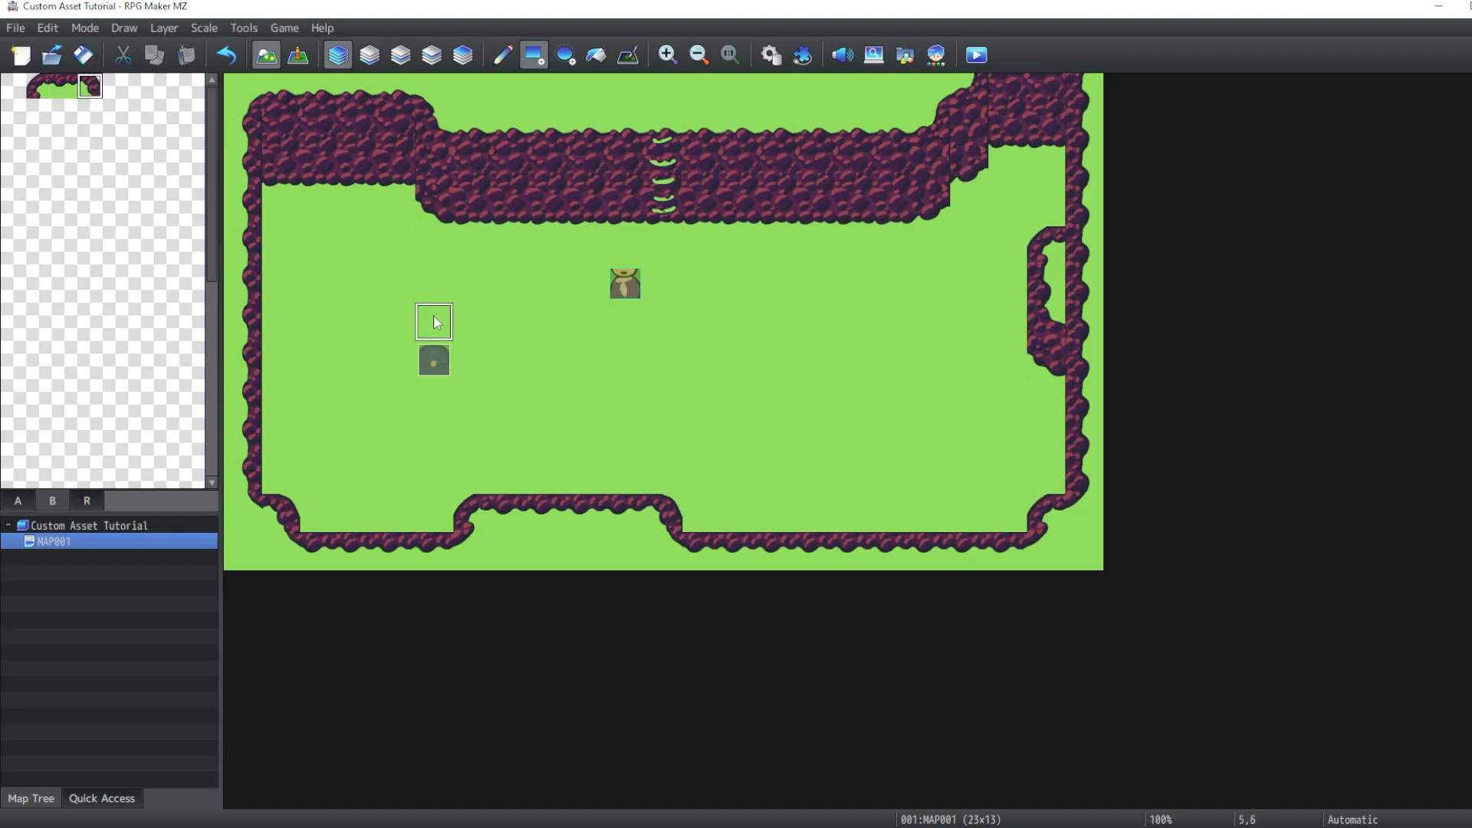
# - Add a matching alcove on the left wall and a rocky outcrop hanging below the top cliff
pyautogui.click(18, 499)
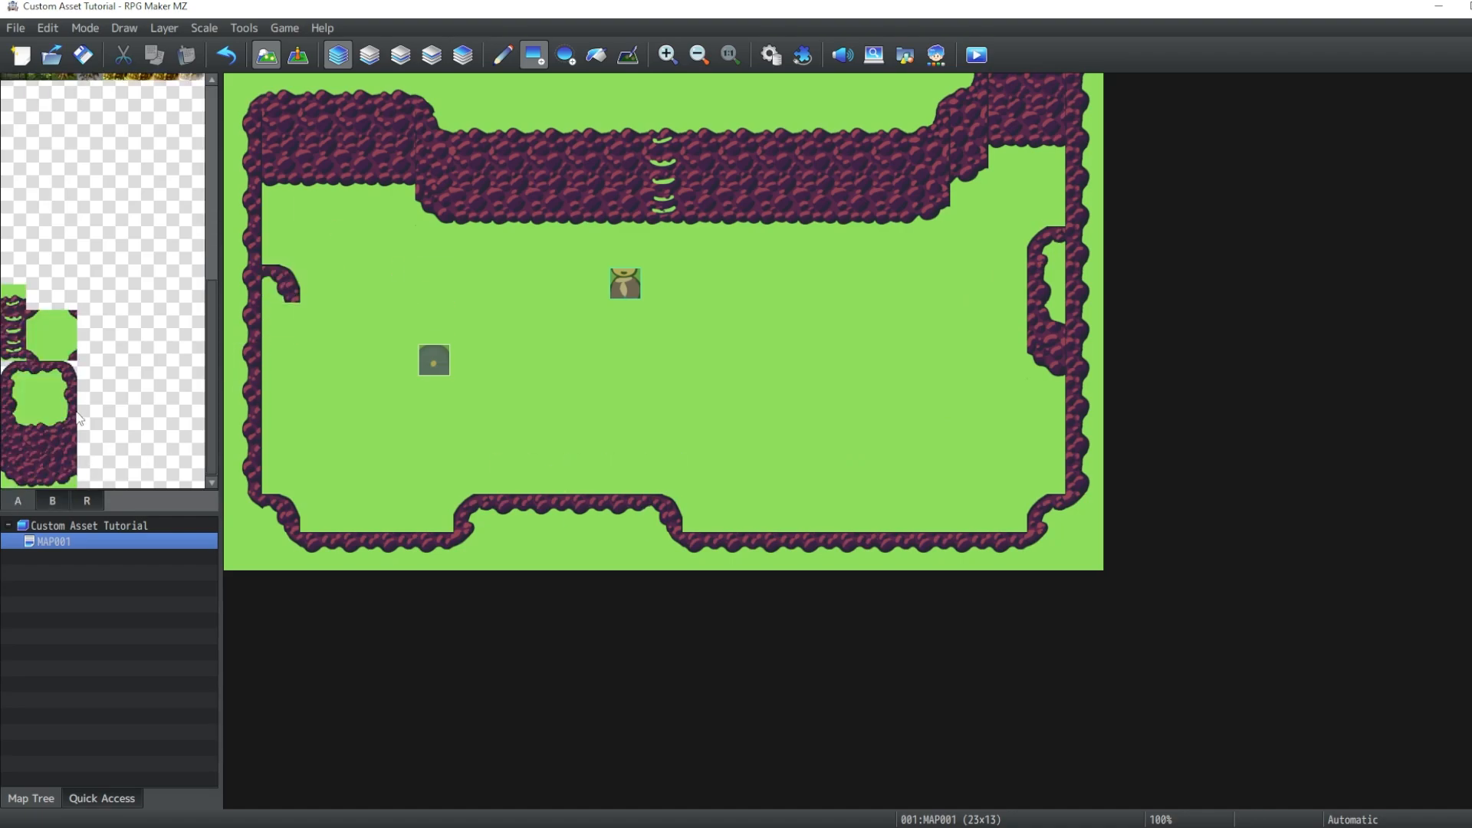
pyautogui.click(56, 428)
pyautogui.click(500, 190)
pyautogui.moveTo(501, 193); pyautogui.dragTo(587, 245)
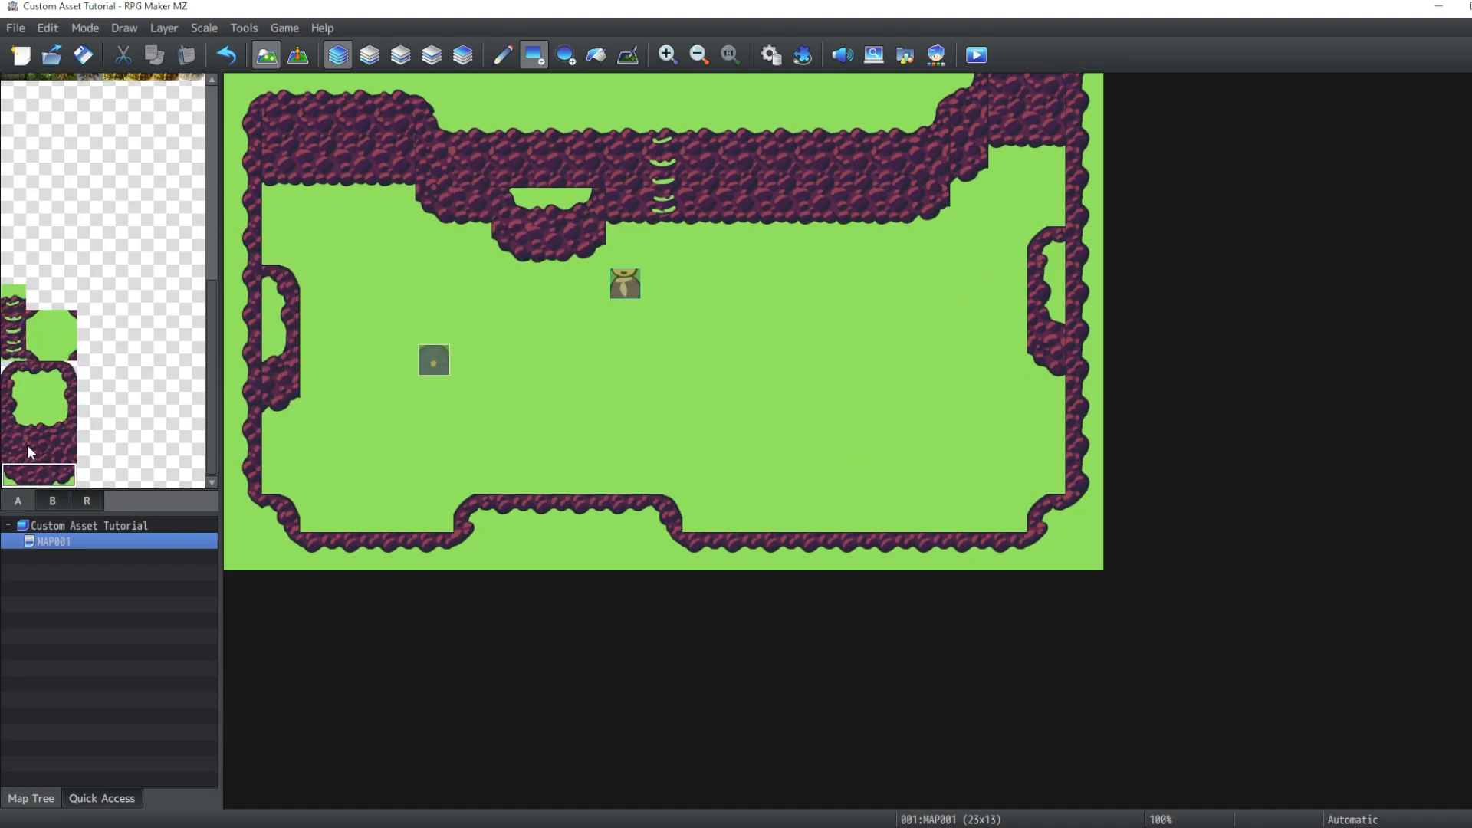
pyautogui.scroll(5, 77, 399)
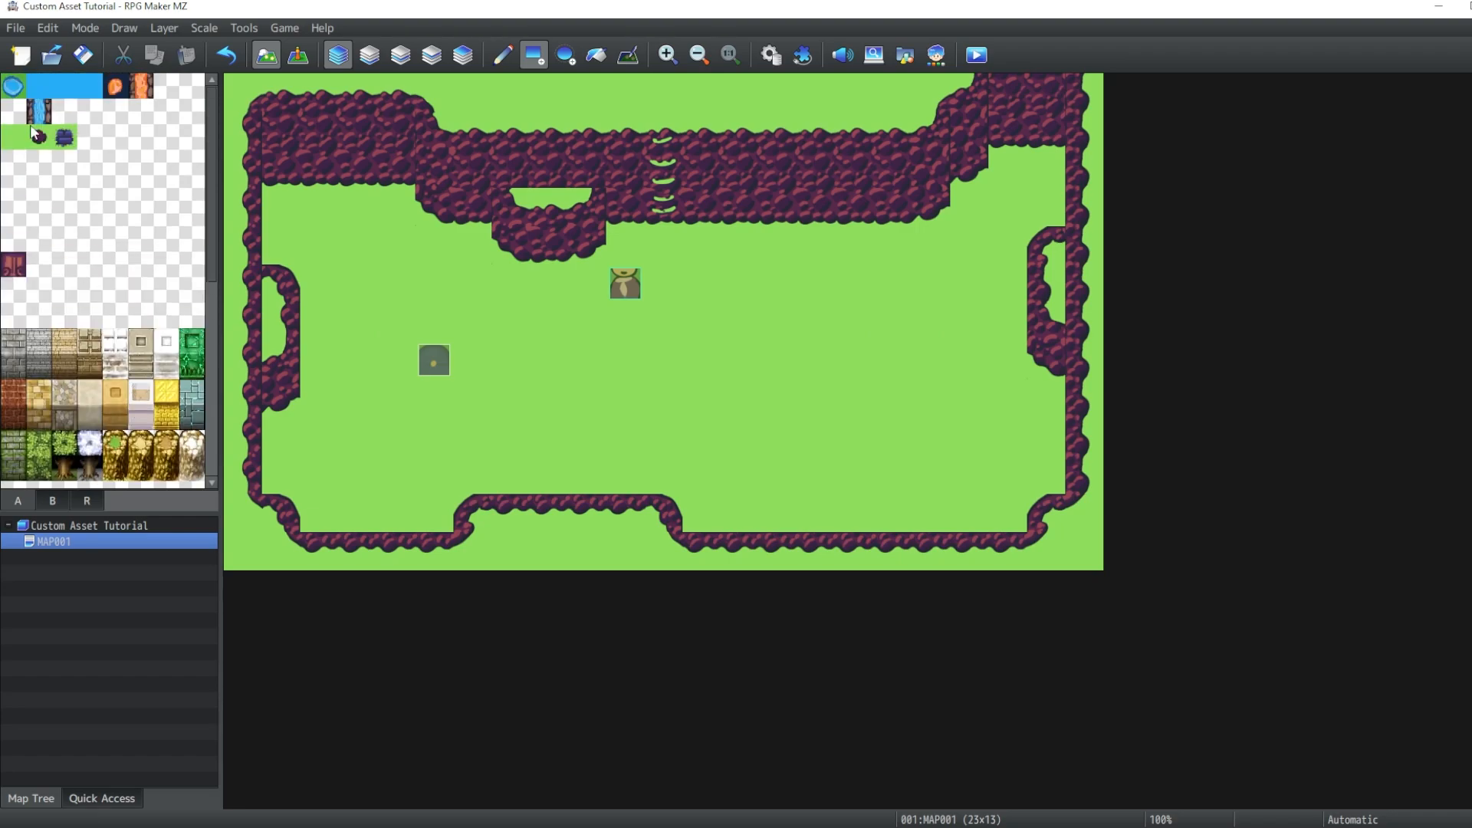
pyautogui.moveTo(661, 243); pyautogui.dragTo(664, 403)
pyautogui.moveTo(682, 328)
pyautogui.mouseDown()
pyautogui.moveTo(900, 322)
pyautogui.moveTo(567, 328)
pyautogui.moveTo(699, 359)
pyautogui.mouseUp()
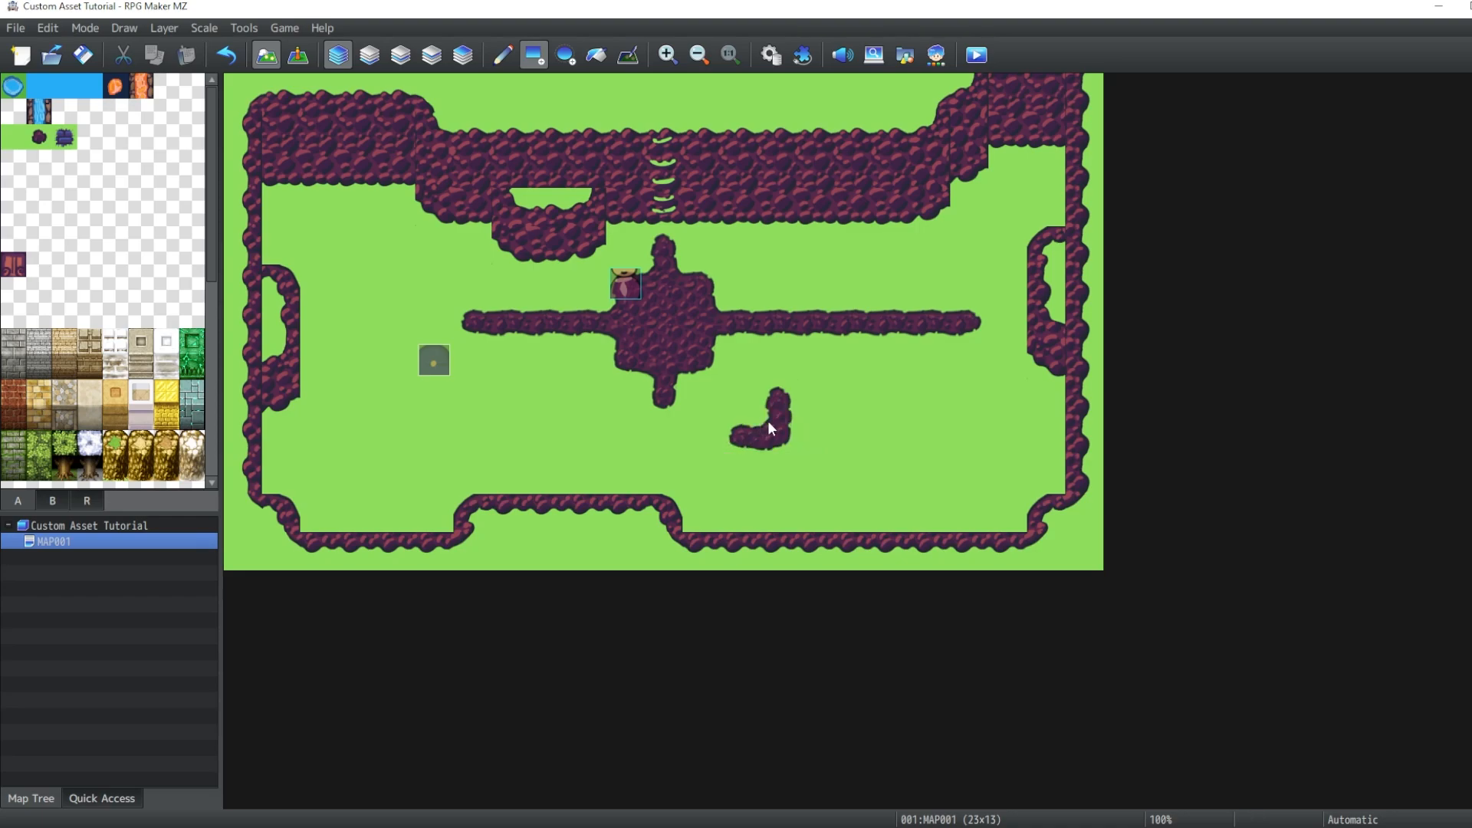
pyautogui.moveTo(770, 427)
pyautogui.mouseDown()
pyautogui.moveTo(826, 435)
pyautogui.moveTo(779, 445)
pyautogui.moveTo(783, 466)
pyautogui.mouseUp()
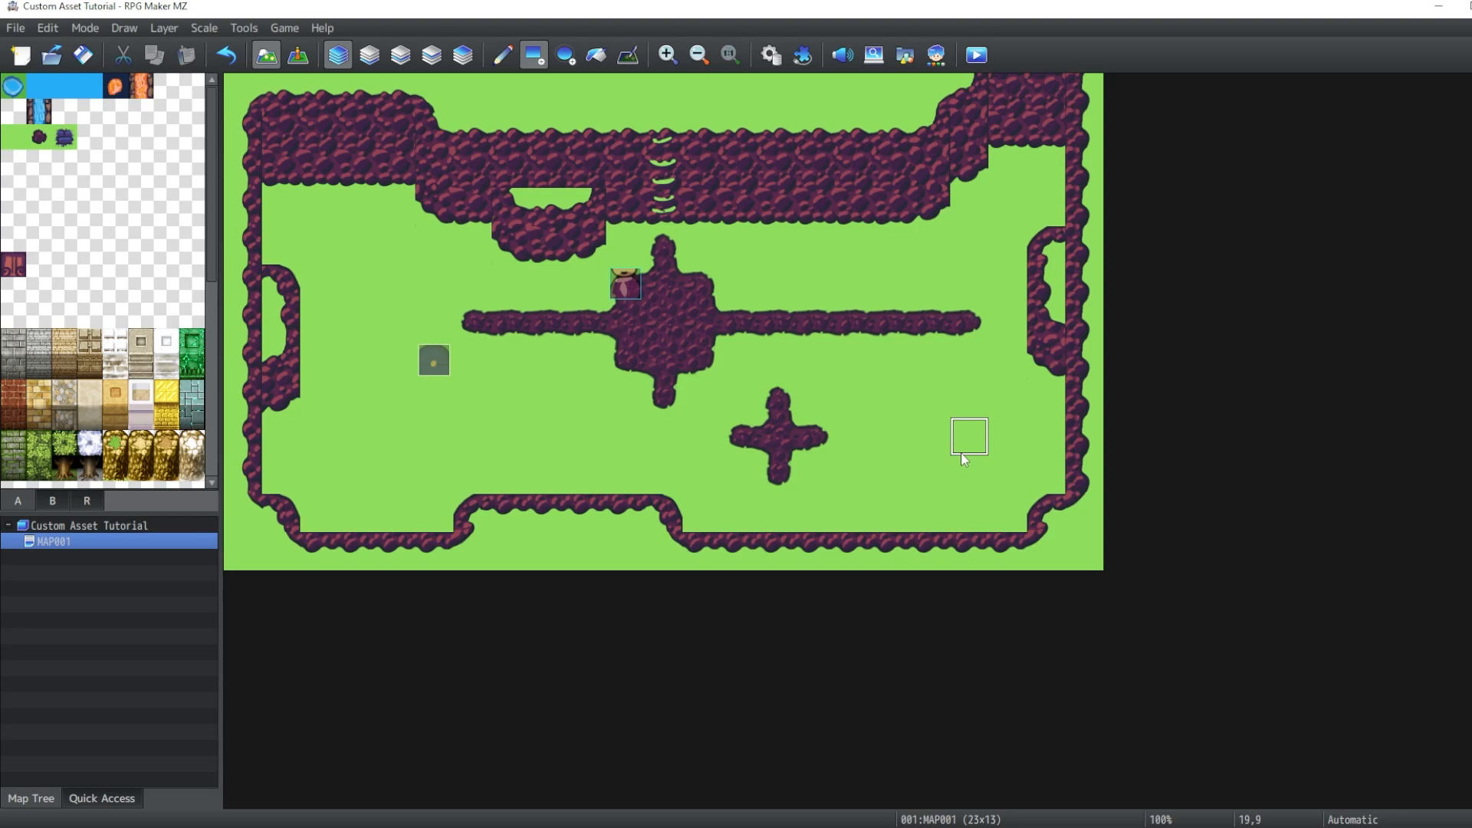
pyautogui.moveTo(738, 398); pyautogui.dragTo(795, 454)
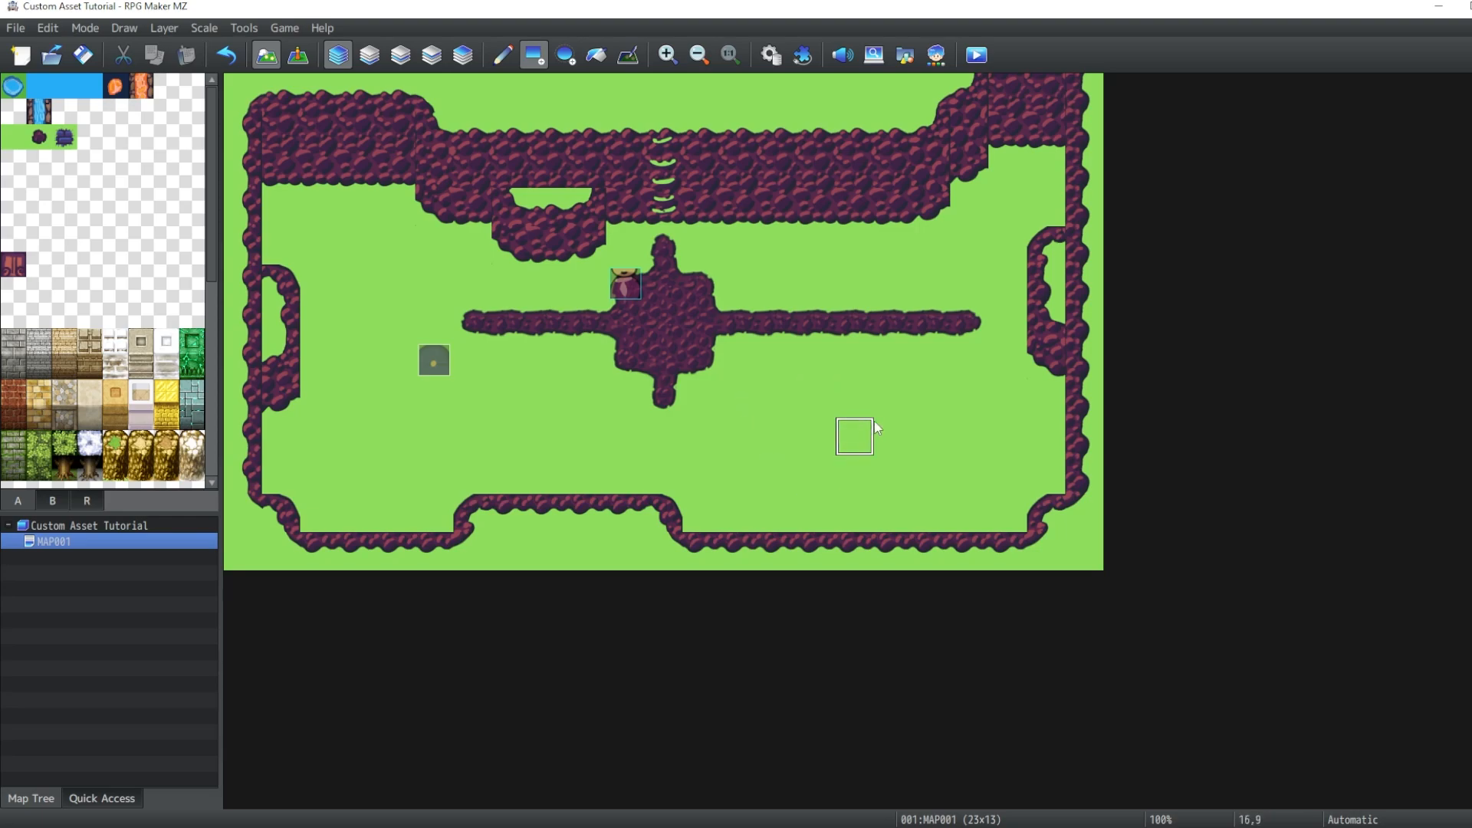
pyautogui.moveTo(978, 330); pyautogui.dragTo(546, 333)
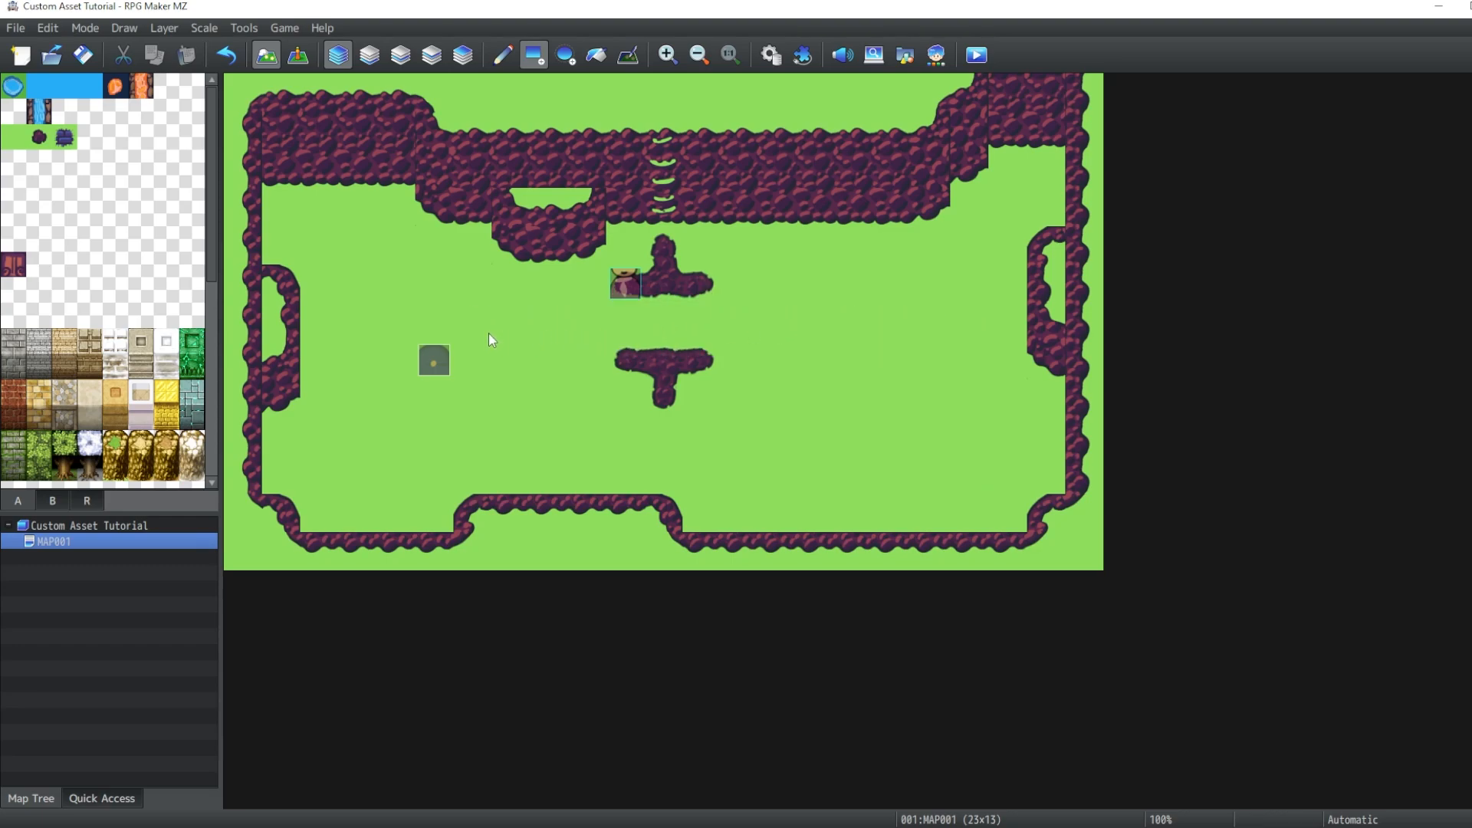
pyautogui.moveTo(625, 244); pyautogui.dragTo(706, 410)
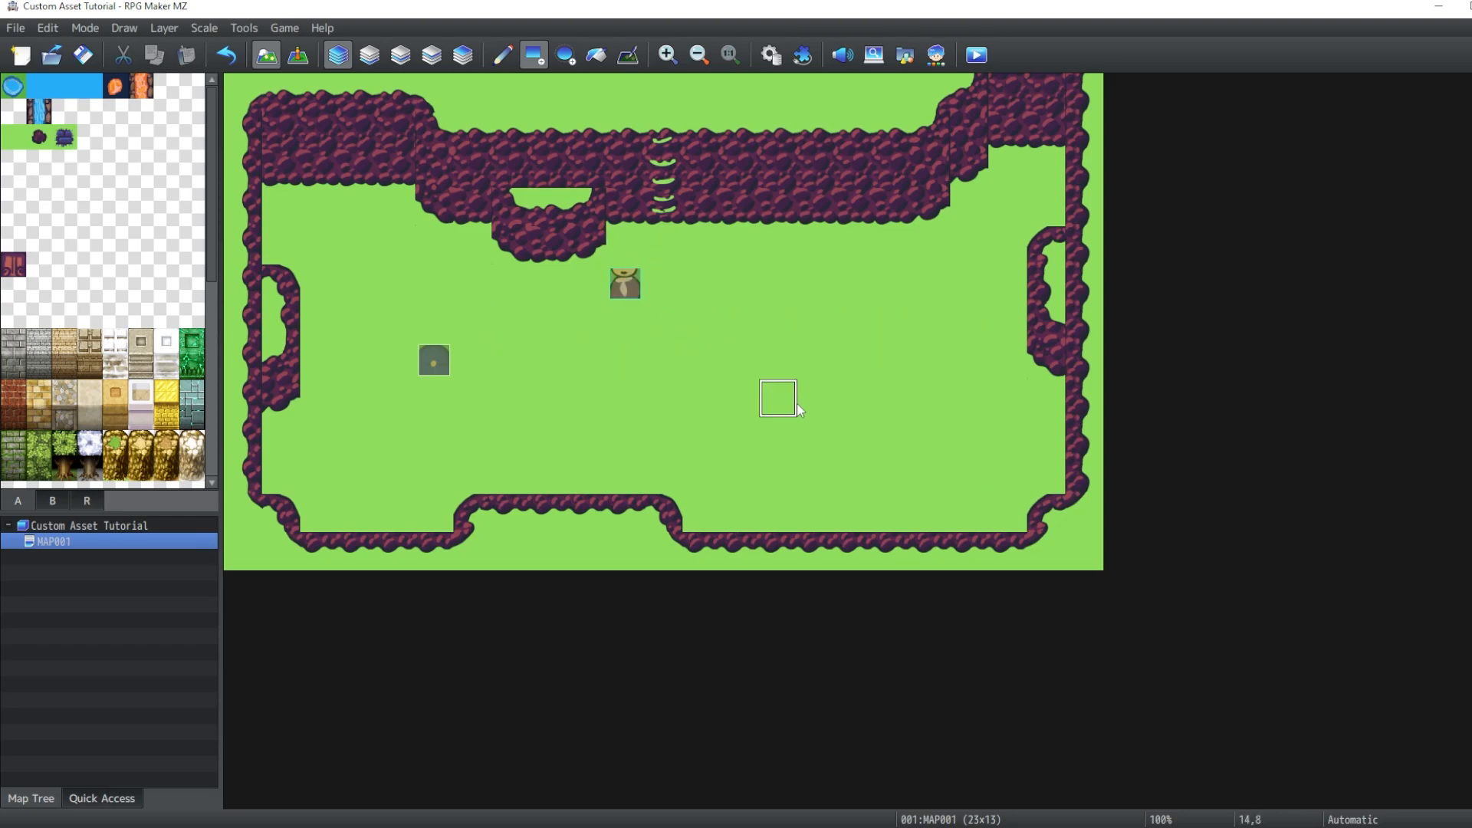
# - Playtest the map, saving changes, and walk the character into the right alcove and up the ladder
pyautogui.hotkey('ctrl', 'r')
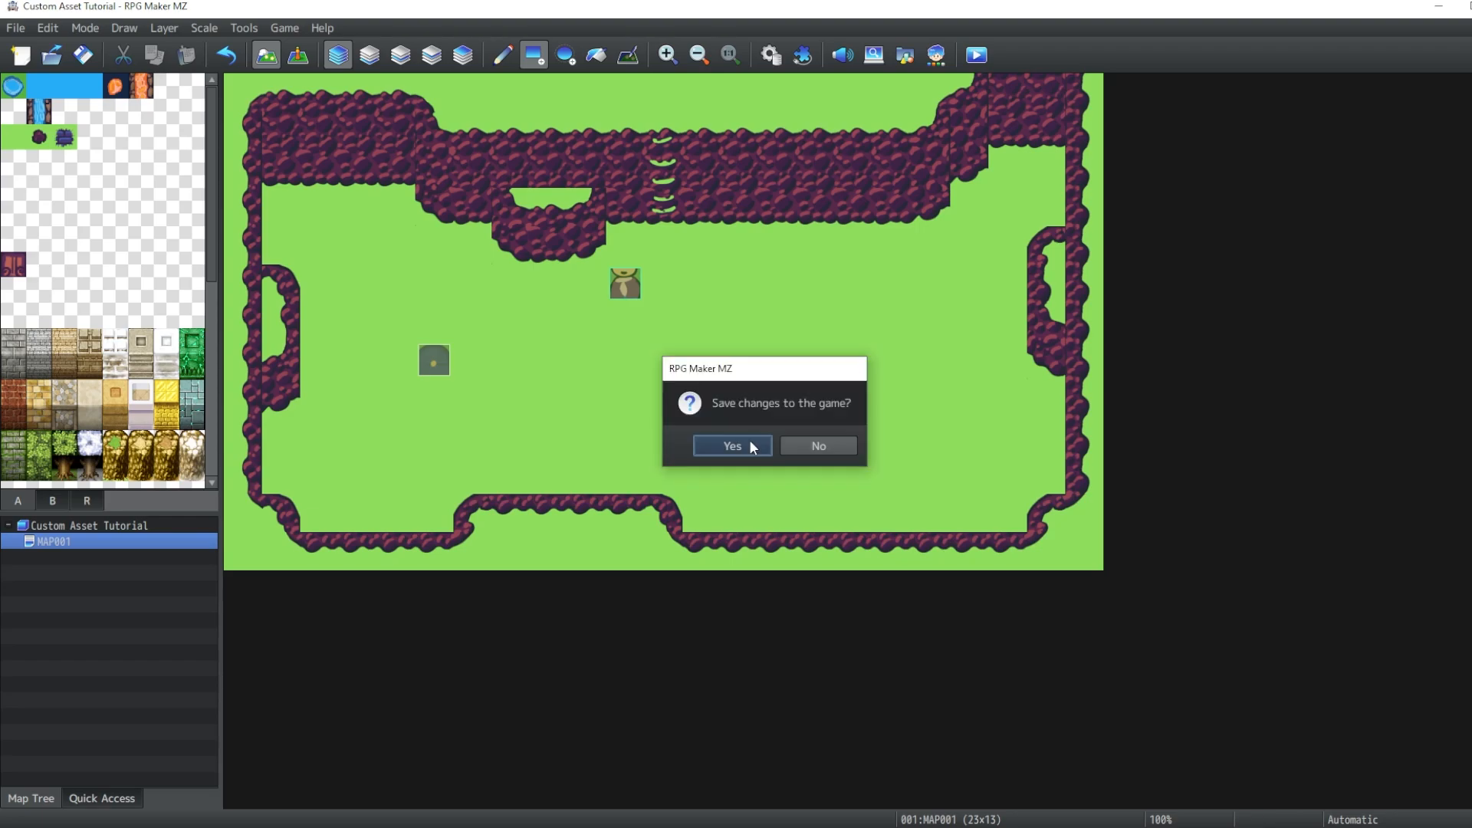
pyautogui.click(748, 441)
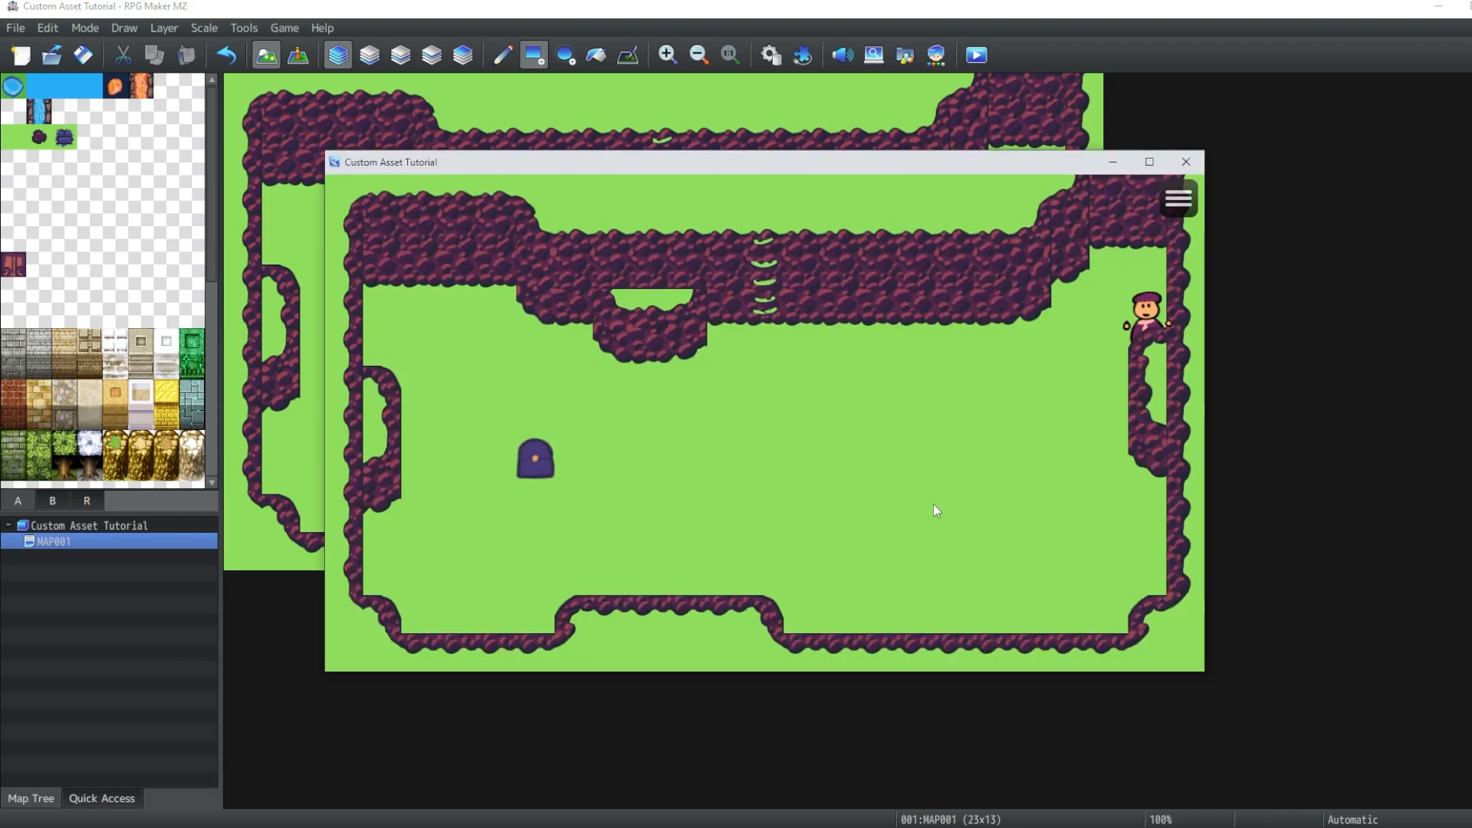
pyautogui.press('Down')
pyautogui.press('Down')
pyautogui.press('Up')
pyautogui.press('Down')
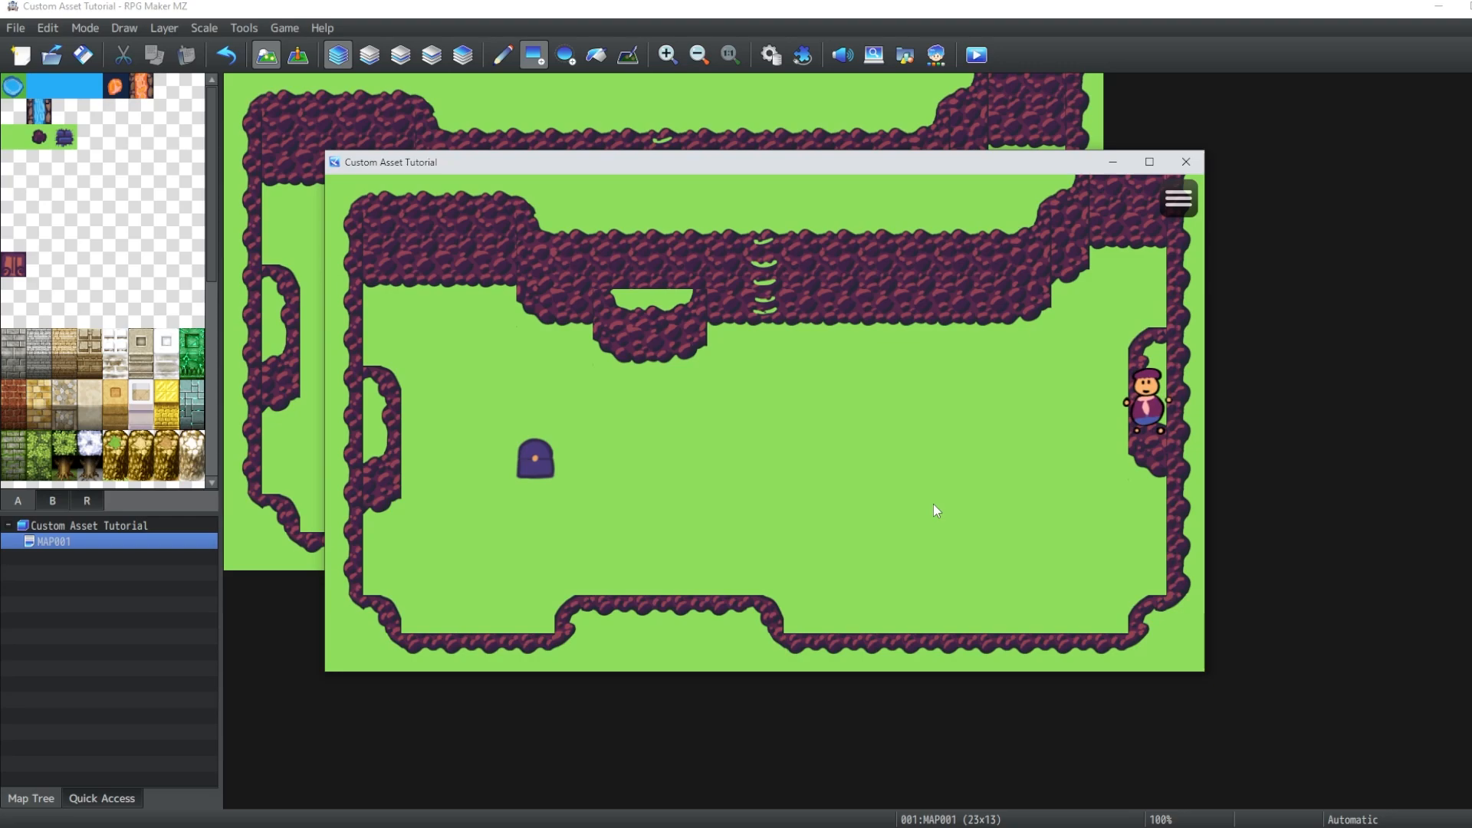
pyautogui.press('Up')
pyautogui.press('Up')
pyautogui.press('Up')
pyautogui.press('Left')
pyautogui.press('Down')
pyautogui.press('Down')
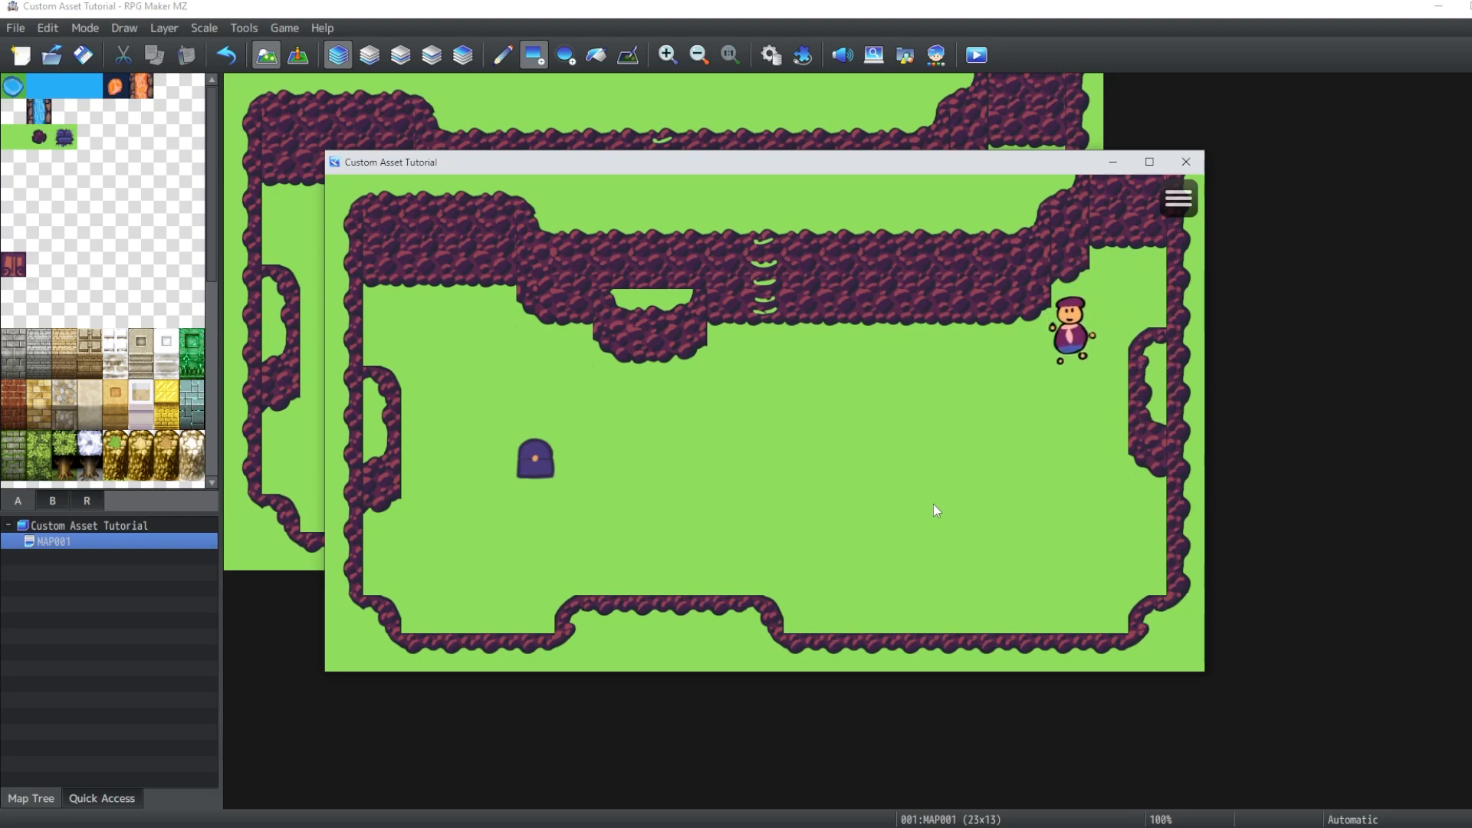
pyautogui.press('Left')
pyautogui.press('Left')
pyautogui.press('Left')
pyautogui.press('Left')
pyautogui.press('Left')
pyautogui.press('Left')
pyautogui.press('Left')
pyautogui.press('Up')
pyautogui.press('Up')
pyautogui.press('Up')
pyautogui.press('Up')
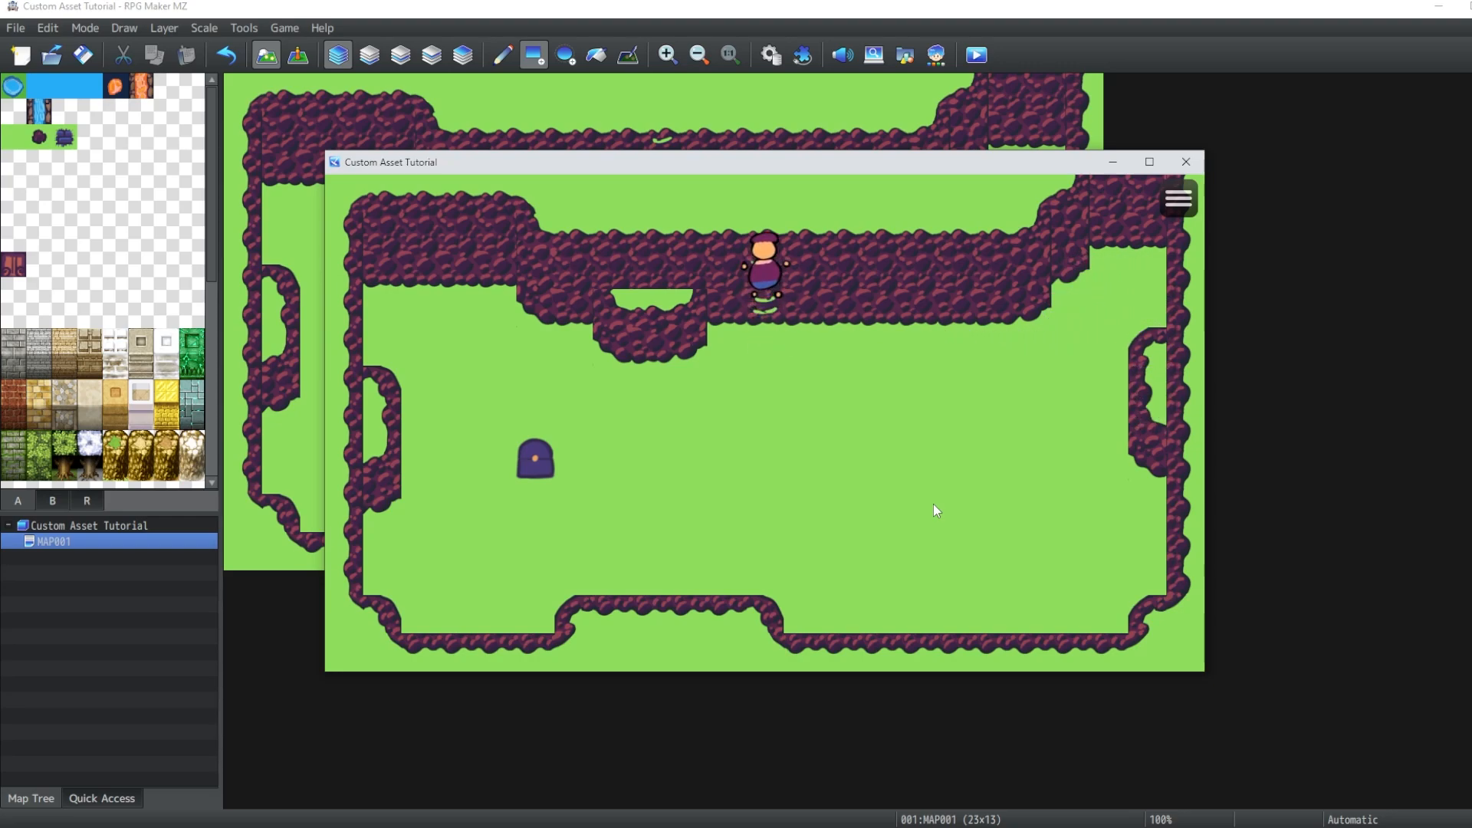
pyautogui.press('Down')
pyautogui.press('Down')
pyautogui.press('Down')
pyautogui.press('Down')
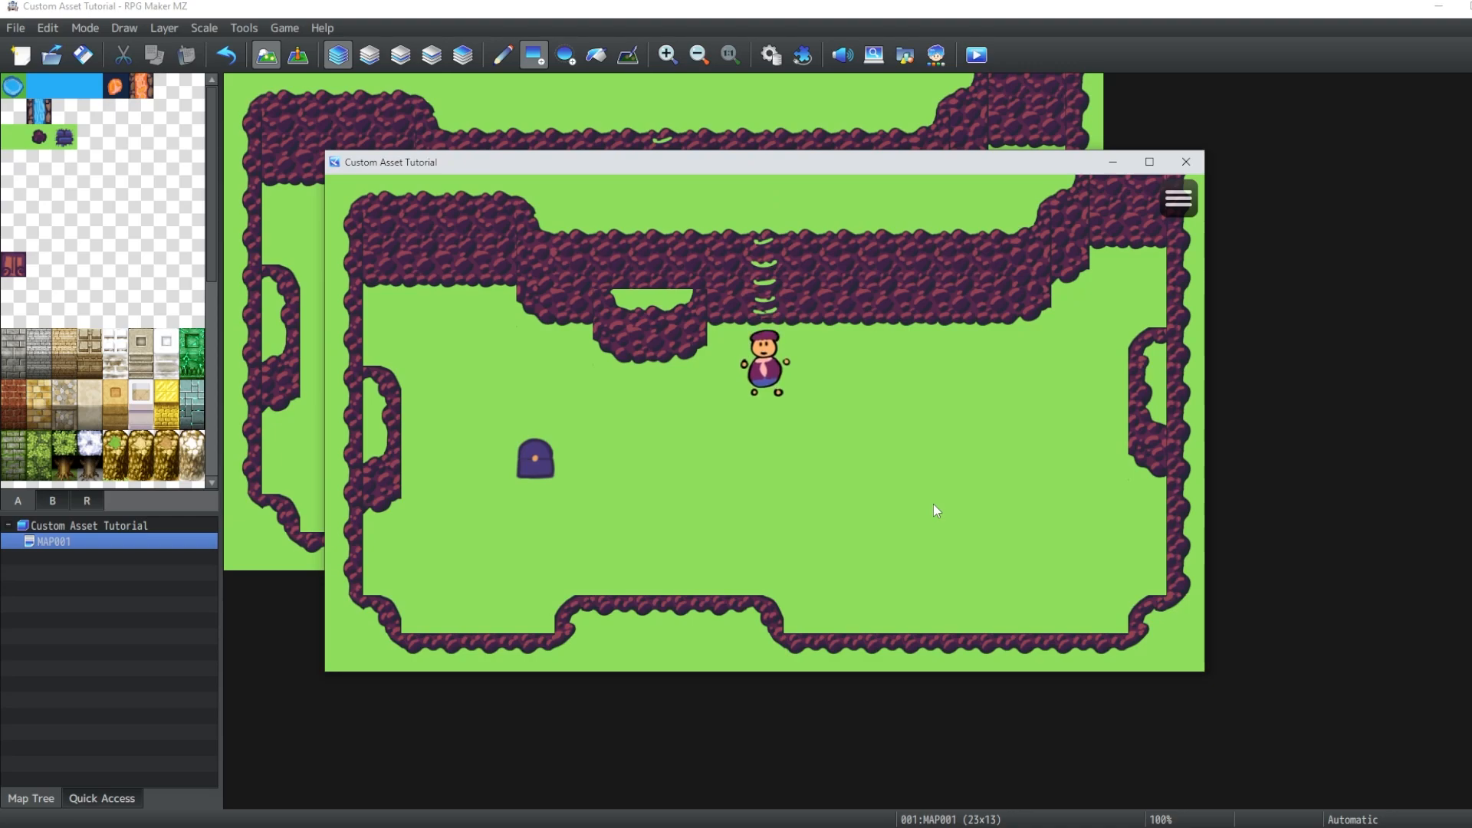